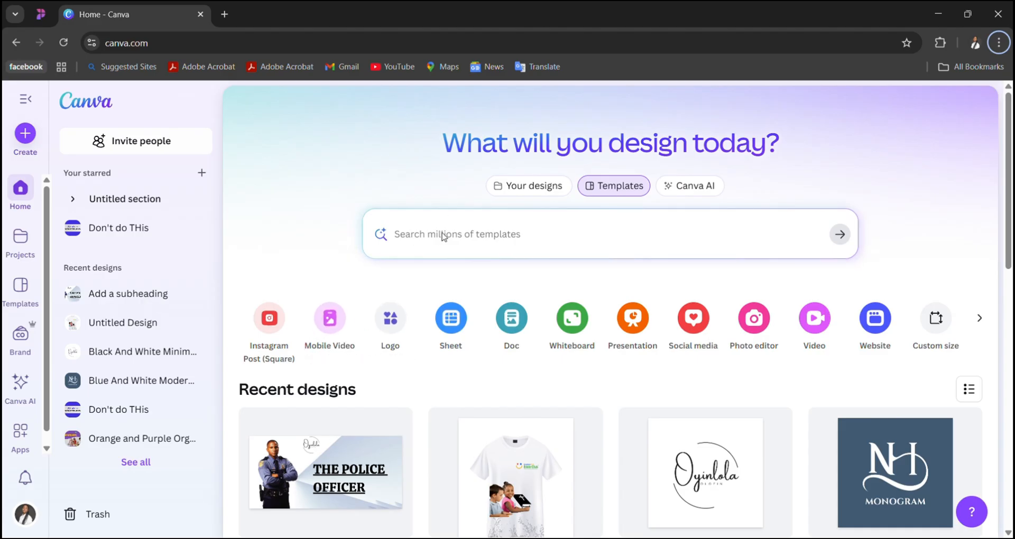
- Switch the home page search to Your designs and look through the brand templates, folders, images and videos
{"action": "left_click", "coordinate": [393, 240]}
{"action": "left_click", "coordinate": [550, 191]}
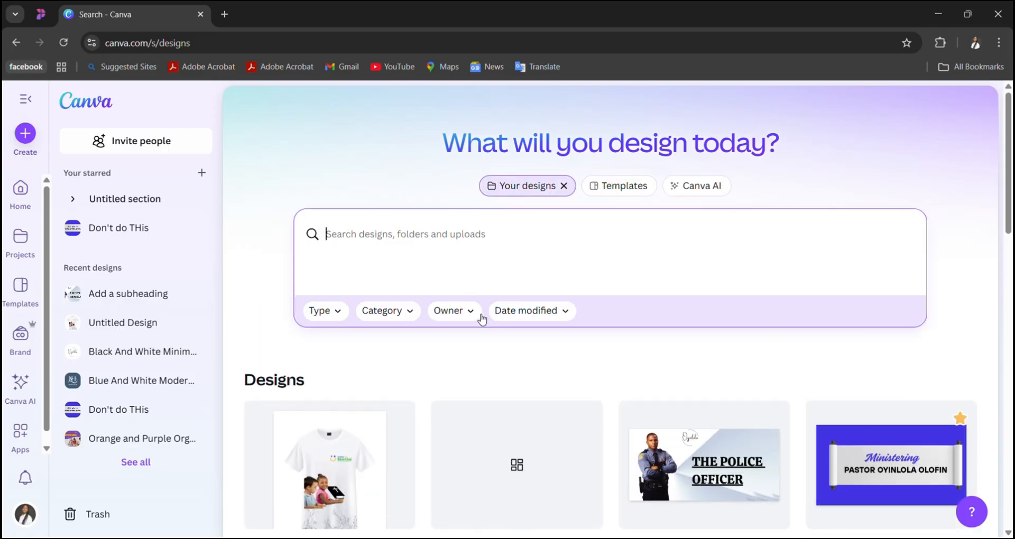
{"action": "scroll", "coordinate": [487, 337], "scroll_direction": "down", "scroll_amount": 1}
{"action": "scroll", "coordinate": [487, 337], "scroll_direction": "up", "scroll_amount": 1}
{"action": "scroll", "coordinate": [511, 347], "scroll_direction": "down", "scroll_amount": 12}
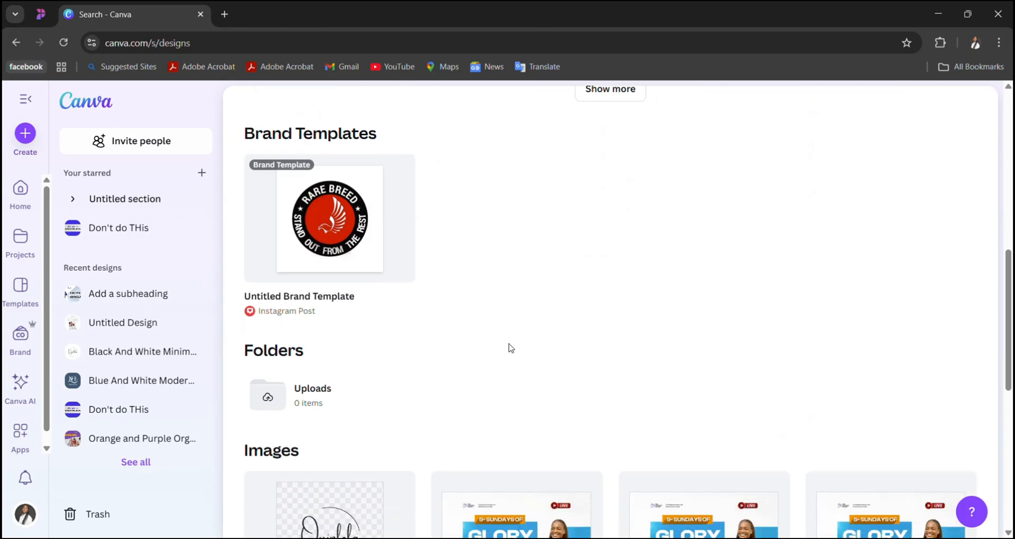
{"action": "scroll", "coordinate": [511, 347], "scroll_direction": "down", "scroll_amount": 4}
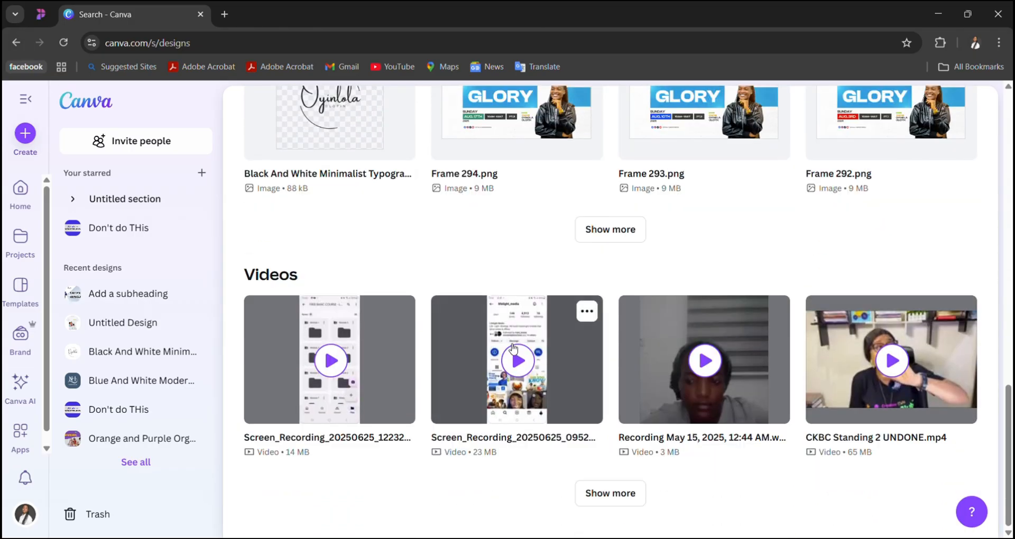
{"action": "scroll", "coordinate": [513, 349], "scroll_direction": "up", "scroll_amount": 2}
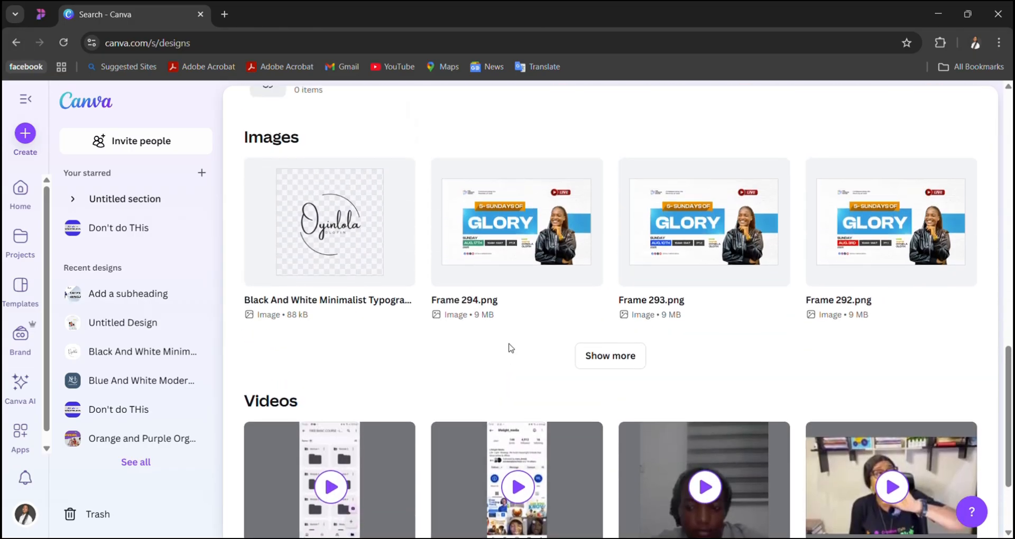
{"action": "scroll", "coordinate": [510, 347], "scroll_direction": "down", "scroll_amount": 2}
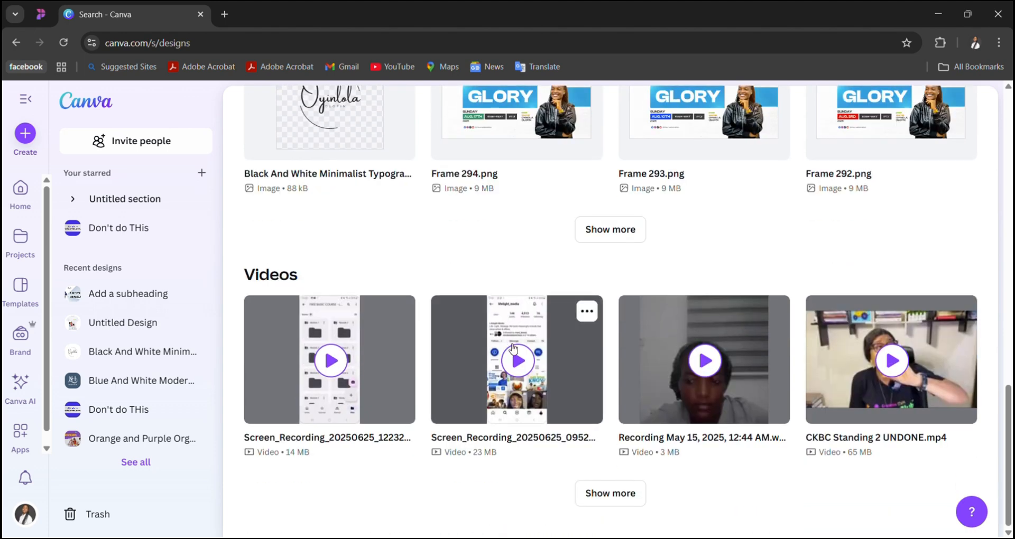
- Expand the Videos section three times and look through the additional uploaded videos
{"action": "left_click", "coordinate": [604, 492]}
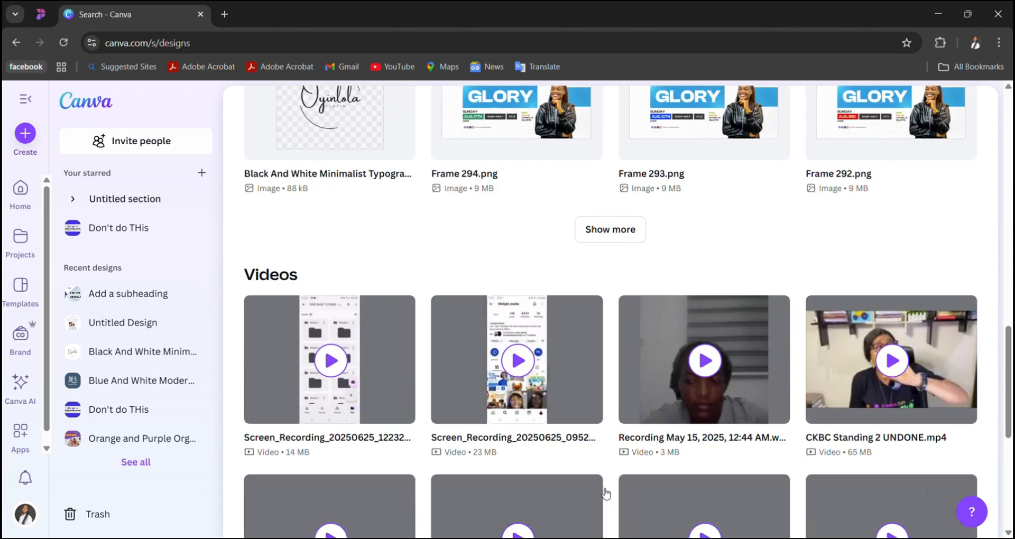
{"action": "scroll", "coordinate": [606, 493], "scroll_direction": "down", "scroll_amount": 5}
{"action": "scroll", "coordinate": [606, 493], "scroll_direction": "down", "scroll_amount": 2}
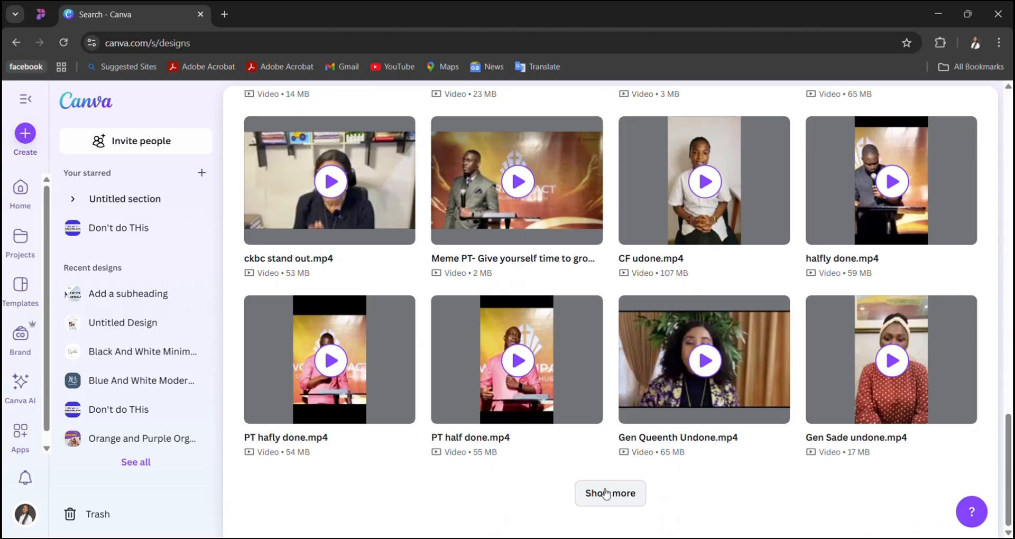
{"action": "left_click", "coordinate": [606, 494]}
{"action": "scroll", "coordinate": [606, 494], "scroll_direction": "down", "scroll_amount": 7}
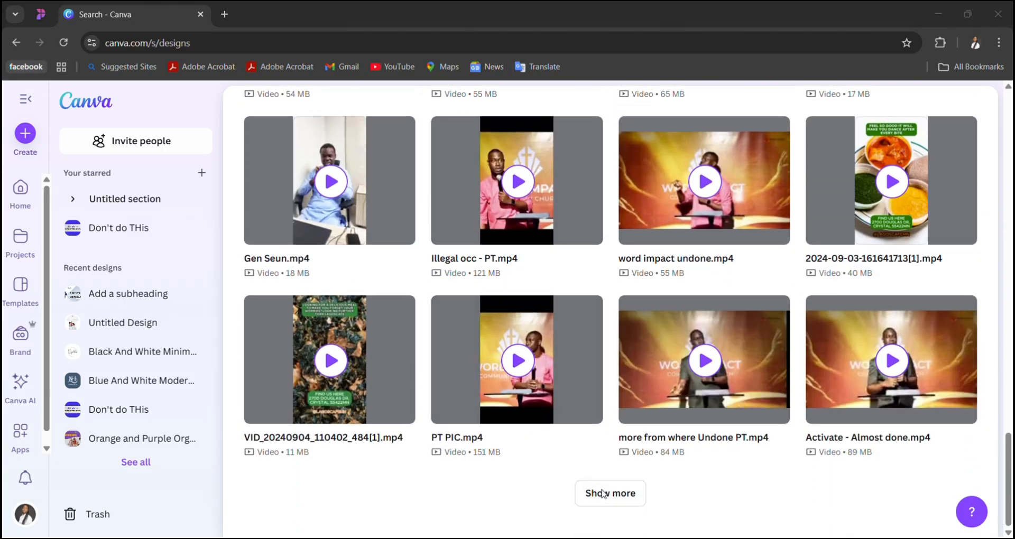
{"action": "left_click", "coordinate": [429, 271]}
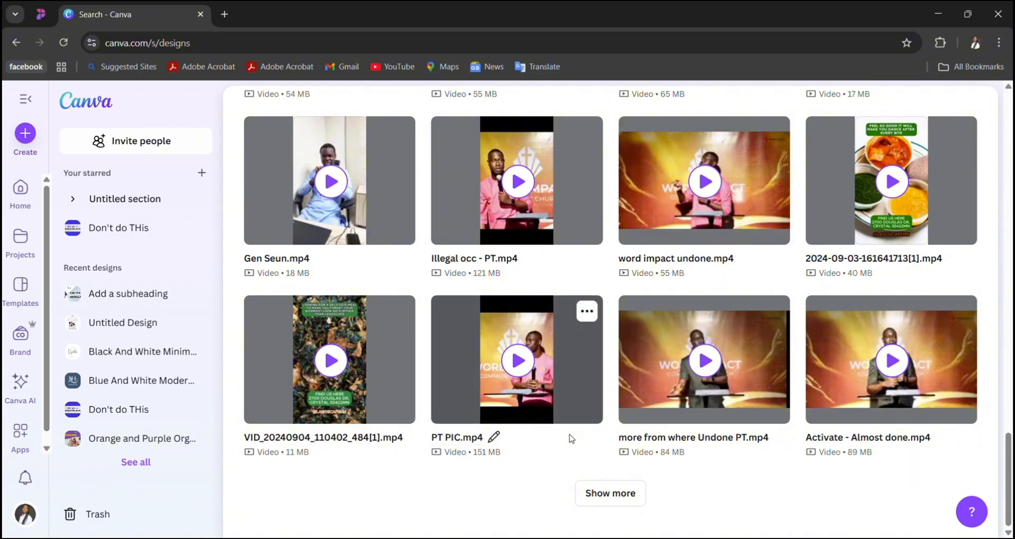
{"action": "left_click", "coordinate": [612, 493]}
{"action": "scroll", "coordinate": [612, 494], "scroll_direction": "down", "scroll_amount": 5}
{"action": "scroll", "coordinate": [612, 495], "scroll_direction": "down", "scroll_amount": 2}
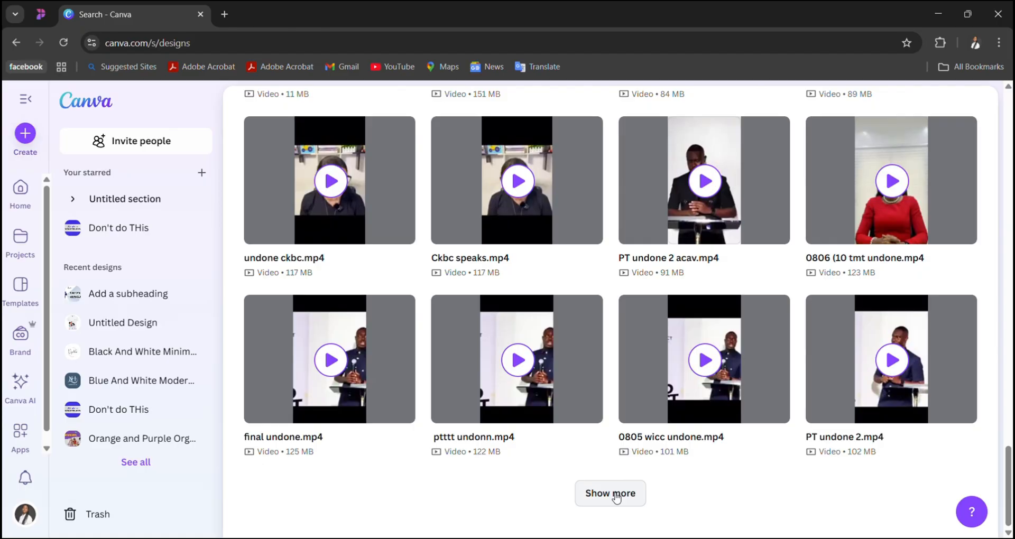
- Expand the Designs section repeatedly and look through the older saved designs
{"action": "scroll", "coordinate": [617, 422], "scroll_direction": "up", "scroll_amount": 10}
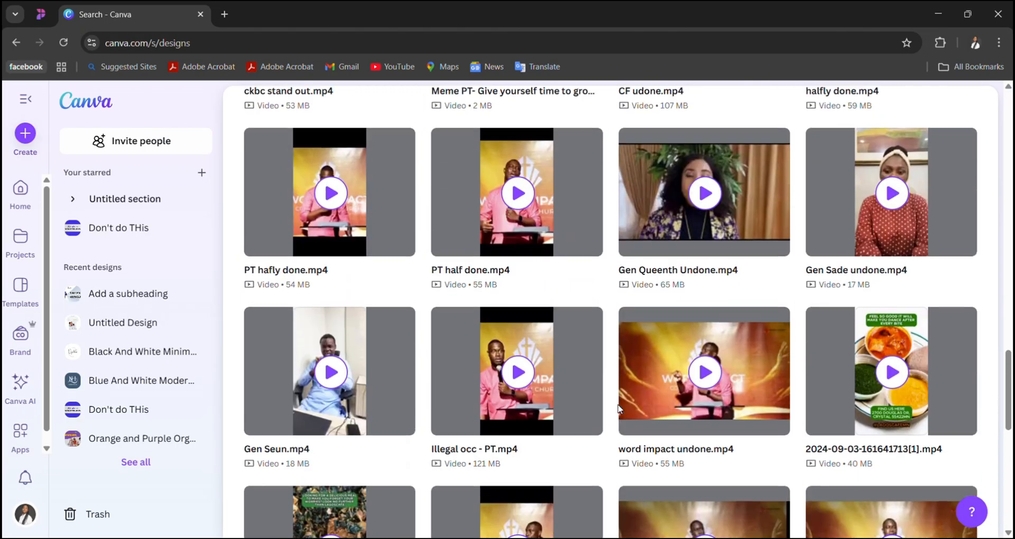
{"action": "scroll", "coordinate": [618, 408], "scroll_direction": "up", "scroll_amount": 12}
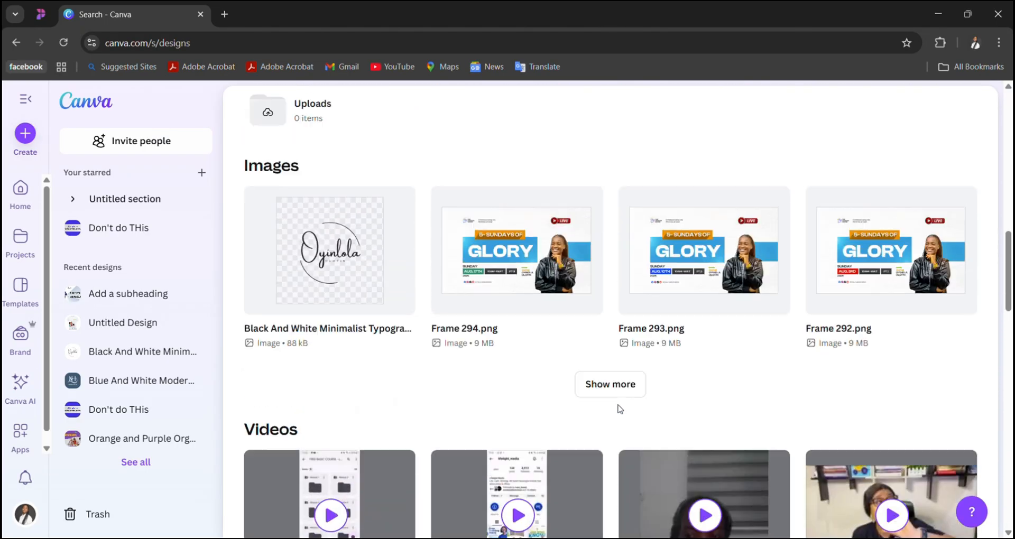
{"action": "scroll", "coordinate": [619, 409], "scroll_direction": "up", "scroll_amount": 7}
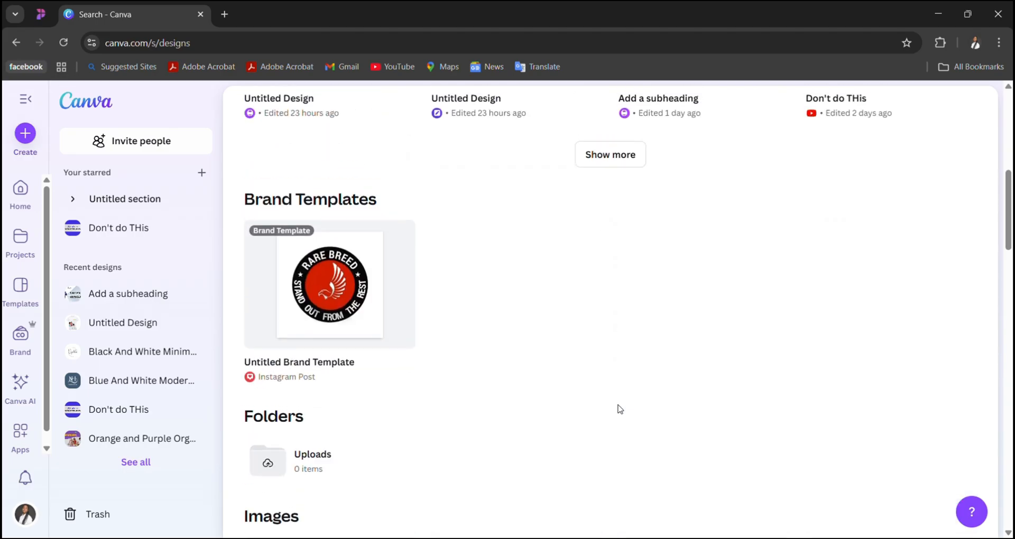
{"action": "scroll", "coordinate": [619, 408], "scroll_direction": "up", "scroll_amount": 4}
{"action": "scroll", "coordinate": [619, 408], "scroll_direction": "up", "scroll_amount": 4}
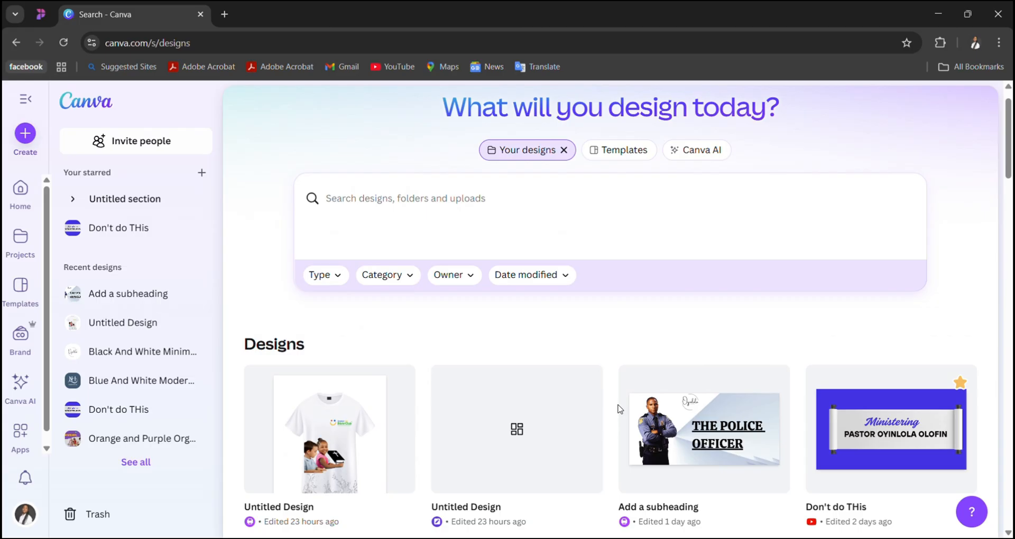
{"action": "scroll", "coordinate": [620, 408], "scroll_direction": "down", "scroll_amount": 5}
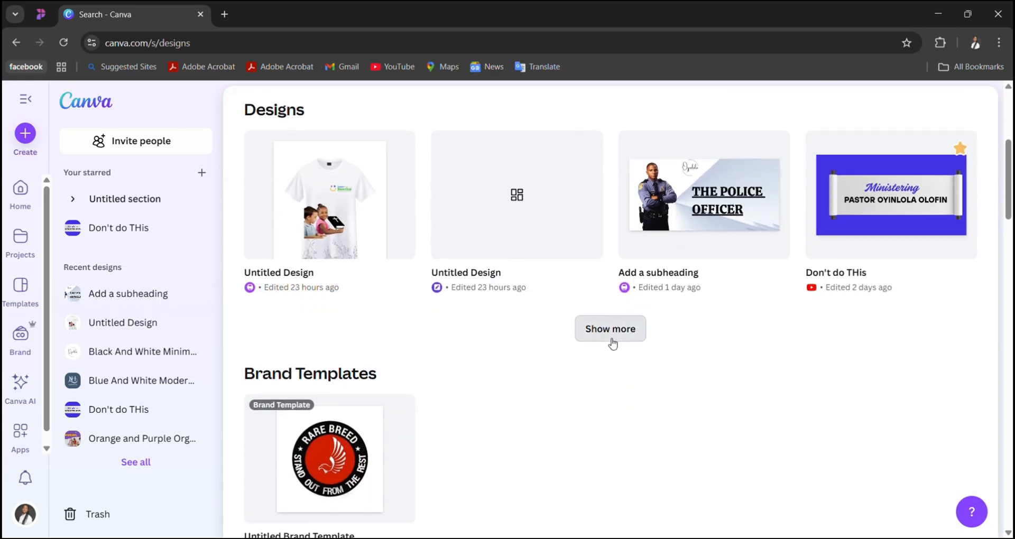
{"action": "left_click", "coordinate": [611, 341]}
{"action": "scroll", "coordinate": [609, 341], "scroll_direction": "down", "scroll_amount": 6}
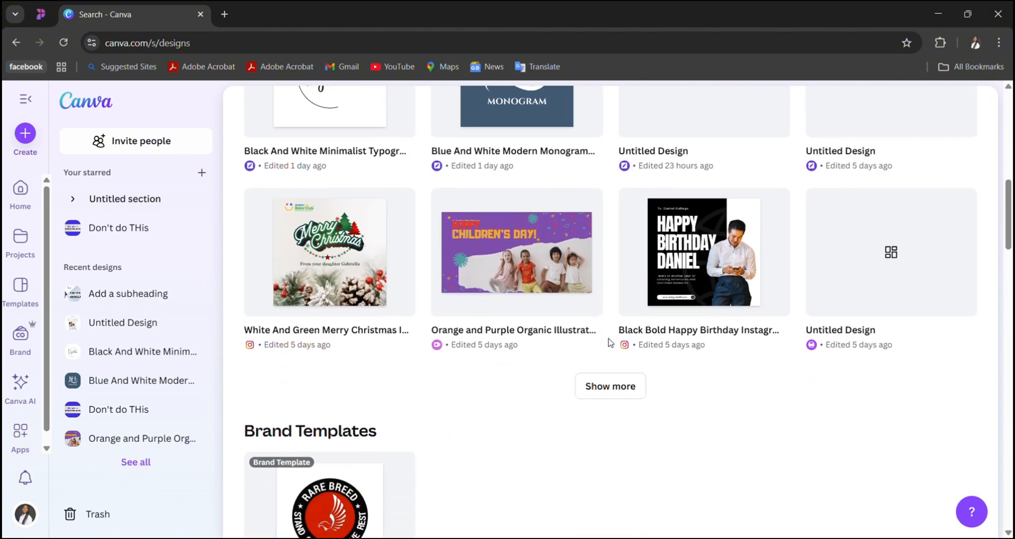
{"action": "left_click", "coordinate": [637, 384]}
{"action": "scroll", "coordinate": [636, 384], "scroll_direction": "down", "scroll_amount": 6}
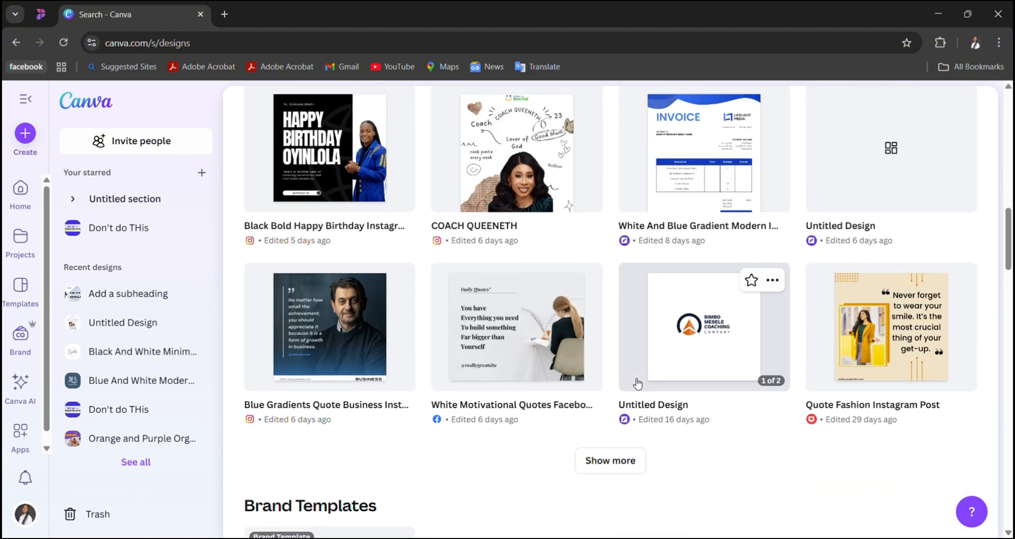
{"action": "left_click", "coordinate": [620, 333]}
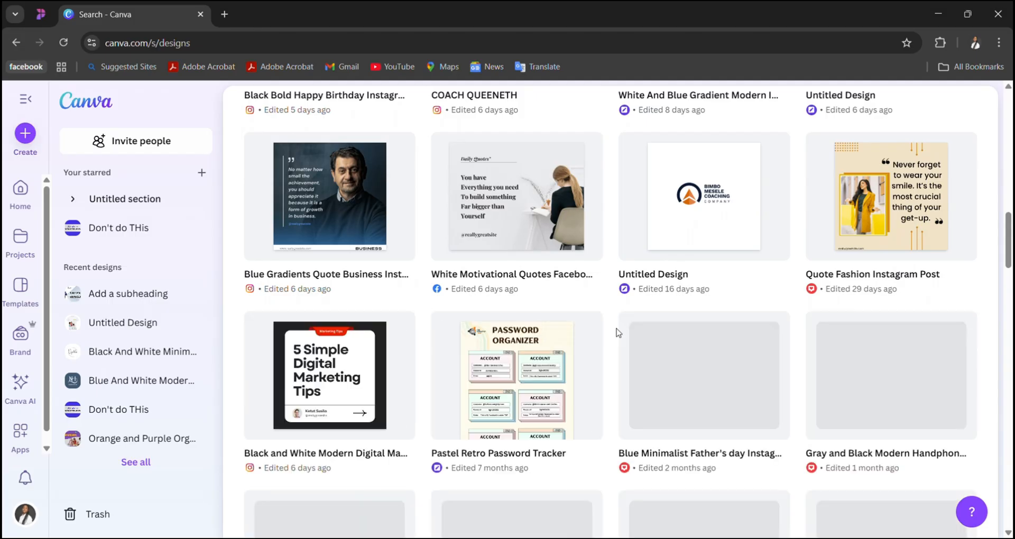
{"action": "scroll", "coordinate": [617, 332], "scroll_direction": "down", "scroll_amount": 6}
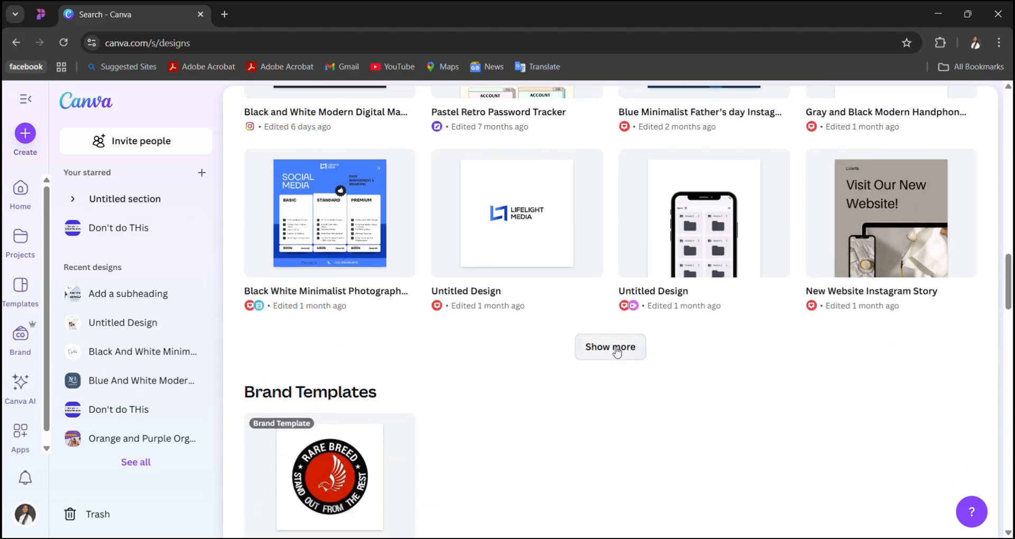
{"action": "left_click", "coordinate": [617, 349]}
{"action": "scroll", "coordinate": [613, 351], "scroll_direction": "down", "scroll_amount": 6}
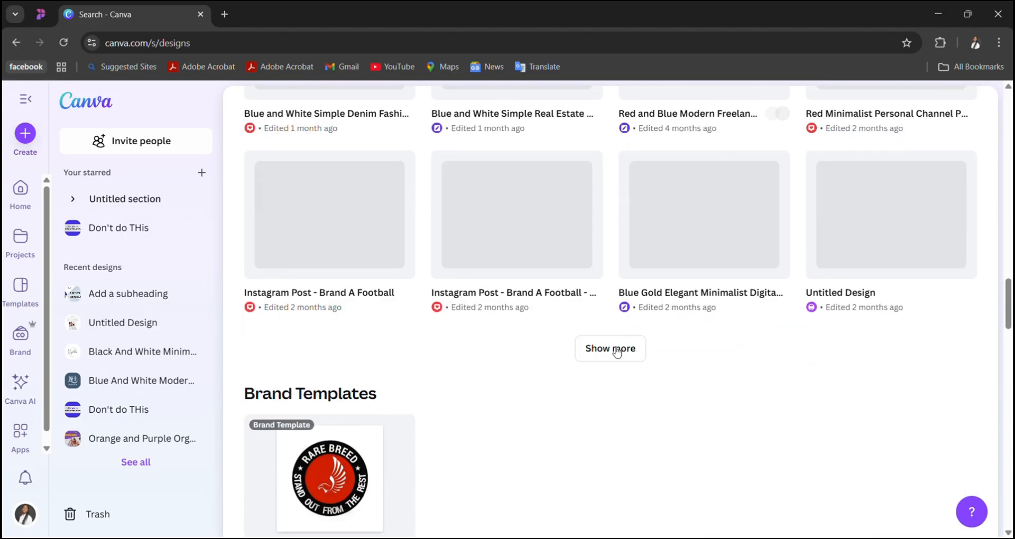
{"action": "scroll", "coordinate": [616, 352], "scroll_direction": "down", "scroll_amount": 2}
{"action": "scroll", "coordinate": [614, 351], "scroll_direction": "up", "scroll_amount": 9}
{"action": "scroll", "coordinate": [615, 351], "scroll_direction": "down", "scroll_amount": 3}
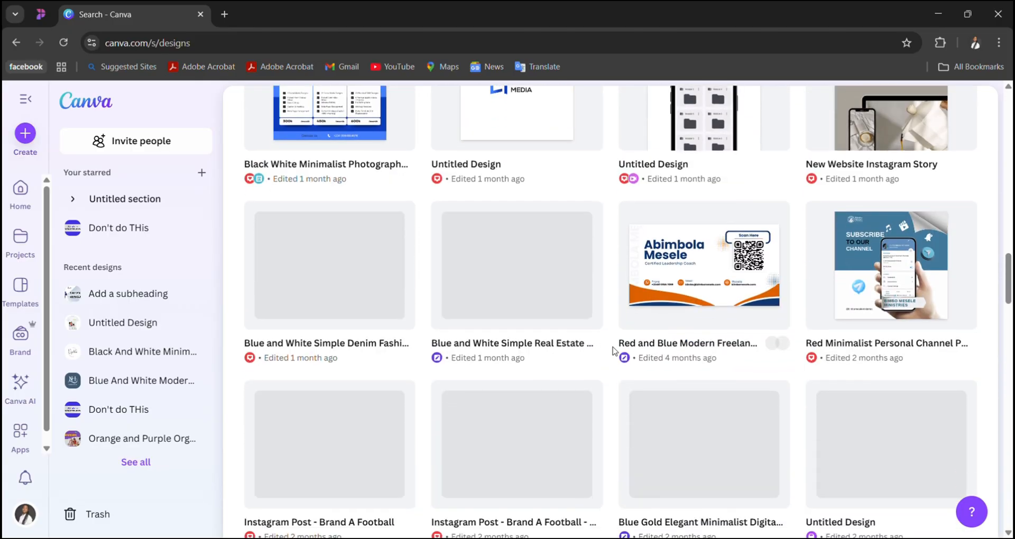
{"action": "scroll", "coordinate": [615, 351], "scroll_direction": "down", "scroll_amount": 4}
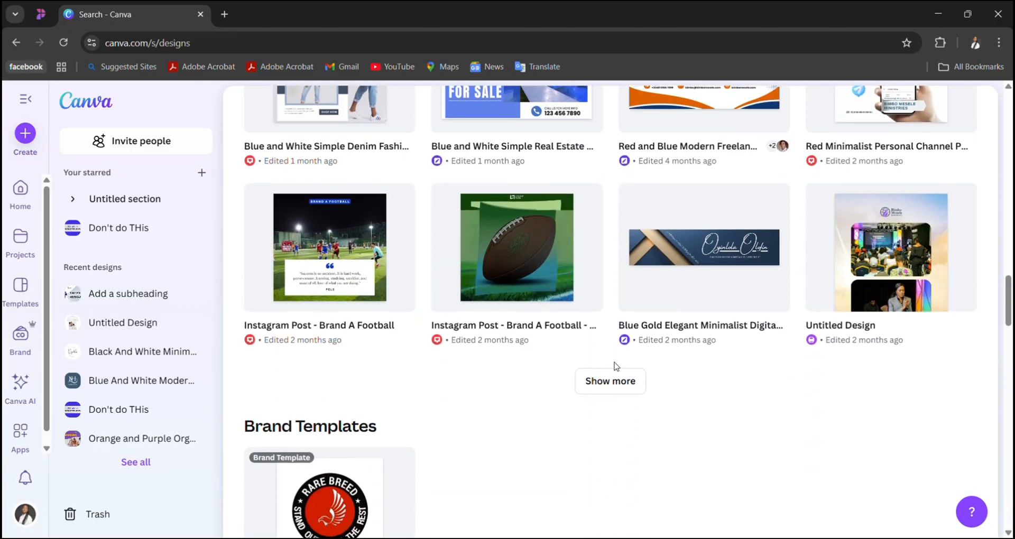
{"action": "left_click", "coordinate": [615, 375]}
{"action": "scroll", "coordinate": [614, 375], "scroll_direction": "down", "scroll_amount": 3}
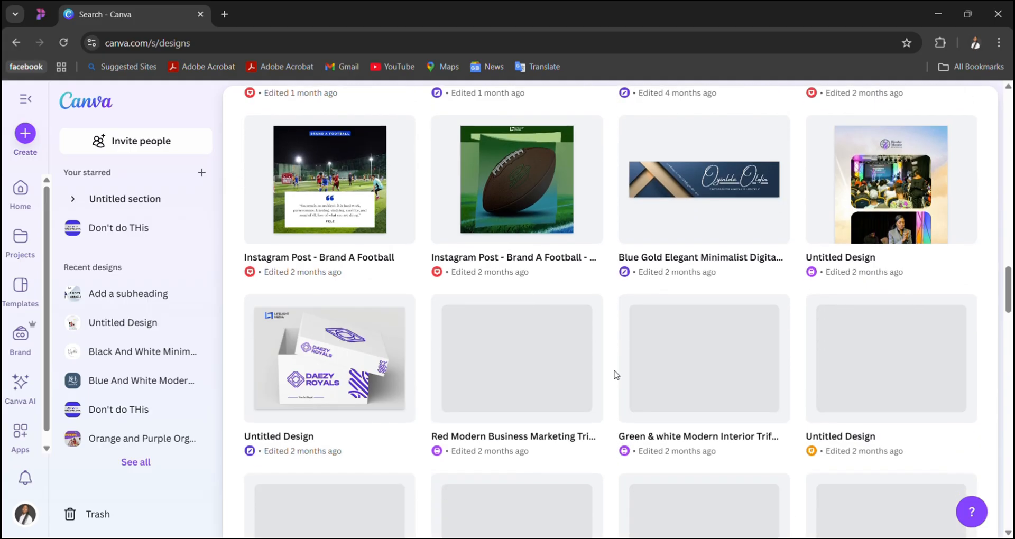
{"action": "scroll", "coordinate": [614, 373], "scroll_direction": "down", "scroll_amount": 5}
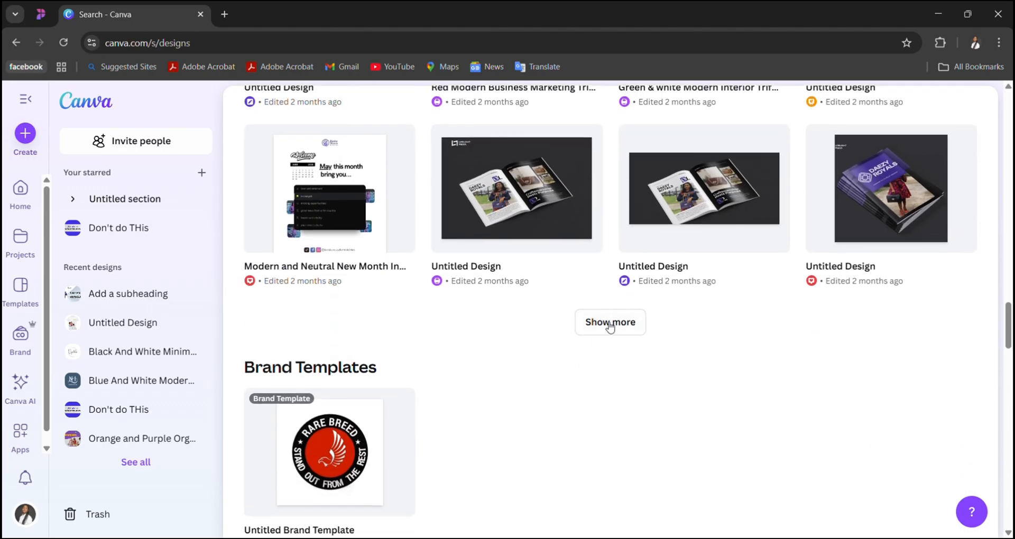
{"action": "left_click", "coordinate": [608, 322]}
{"action": "scroll", "coordinate": [608, 328], "scroll_direction": "down", "scroll_amount": 3}
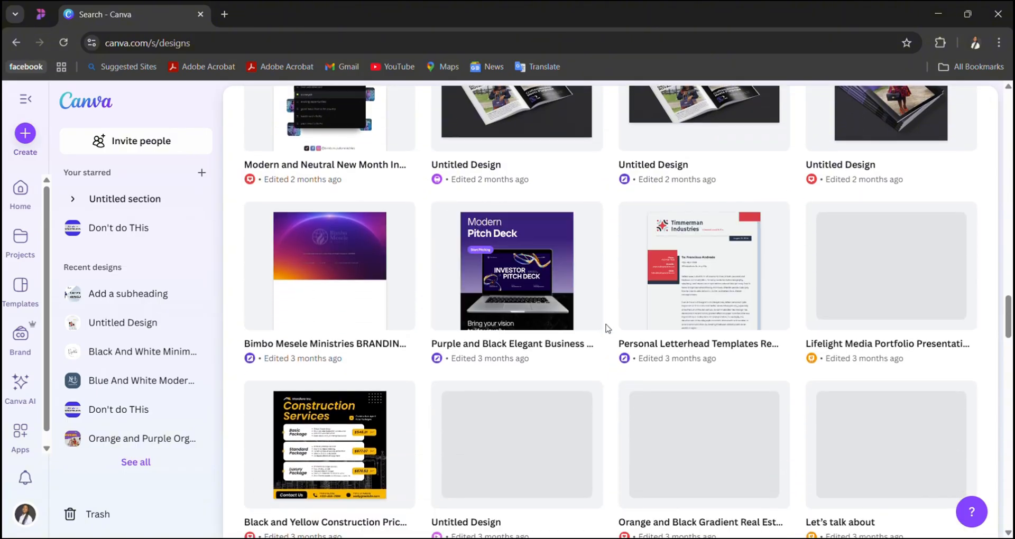
{"action": "scroll", "coordinate": [608, 329], "scroll_direction": "down", "scroll_amount": 5}
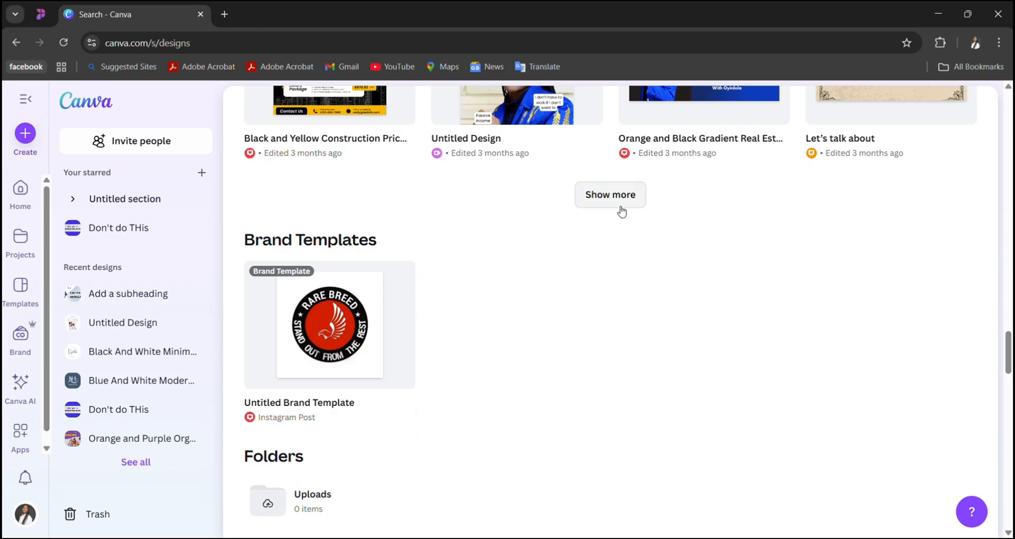
{"action": "left_click", "coordinate": [619, 208]}
{"action": "scroll", "coordinate": [619, 210], "scroll_direction": "down", "scroll_amount": 3}
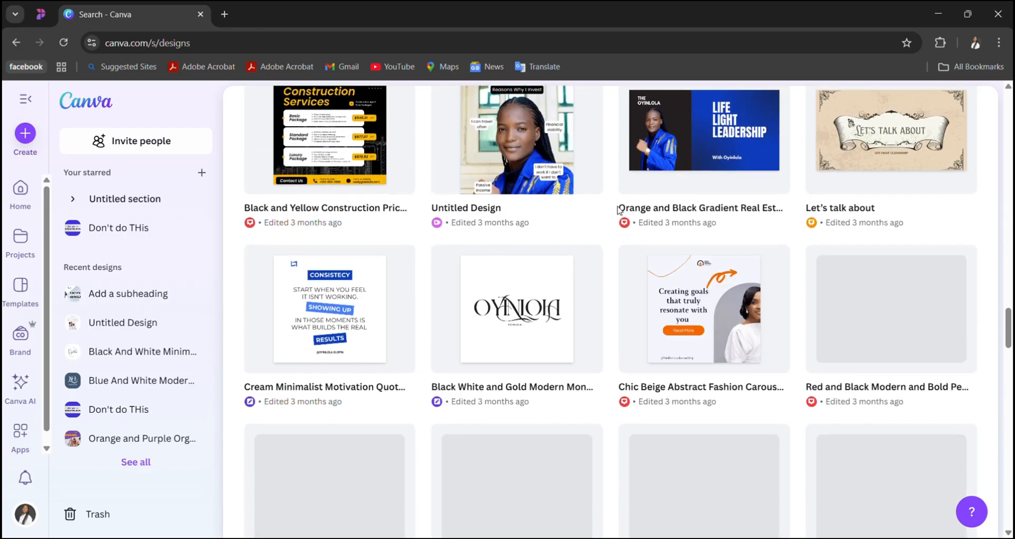
{"action": "scroll", "coordinate": [641, 317], "scroll_direction": "down", "scroll_amount": 2}
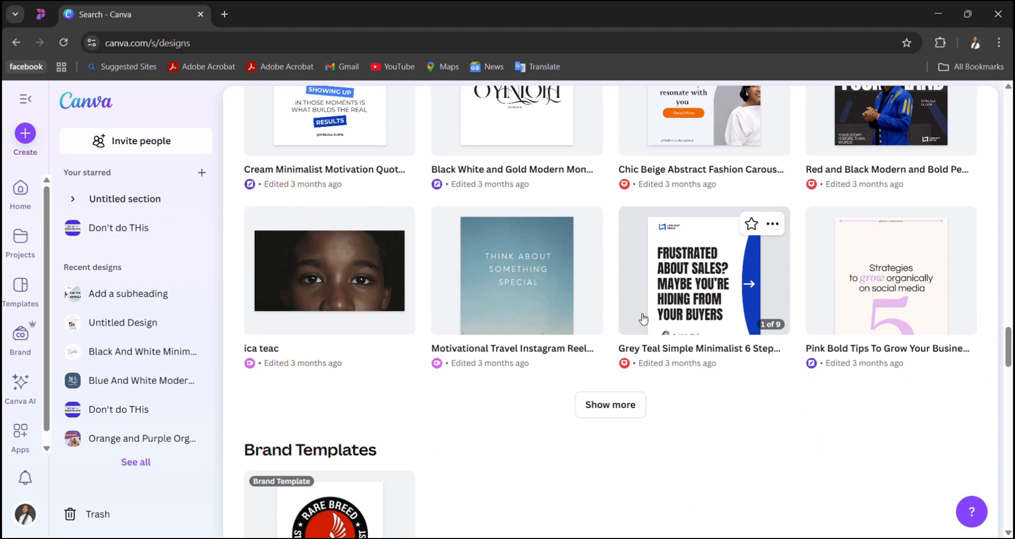
{"action": "left_click", "coordinate": [629, 405]}
{"action": "scroll", "coordinate": [629, 406], "scroll_direction": "down", "scroll_amount": 2}
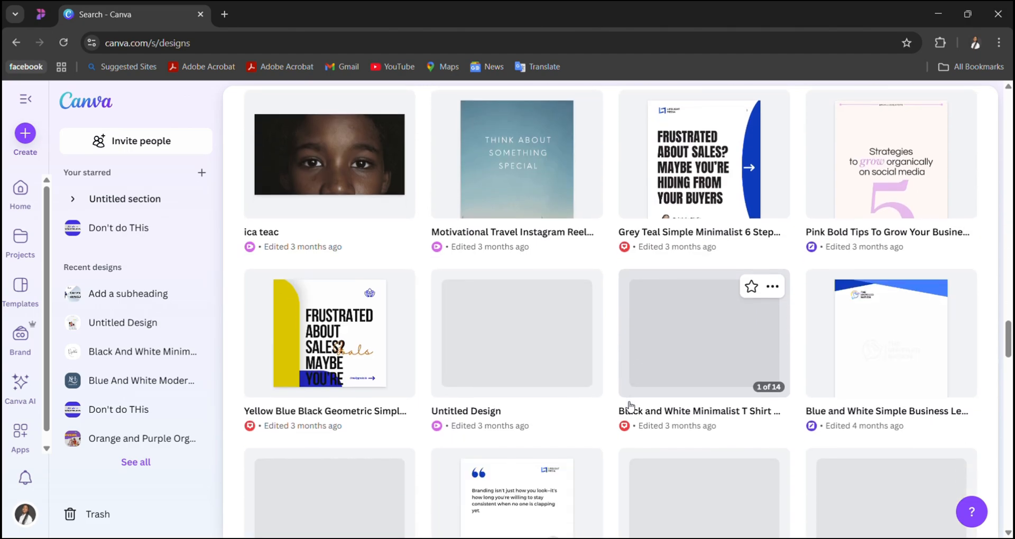
{"action": "scroll", "coordinate": [629, 405], "scroll_direction": "up", "scroll_amount": 20}
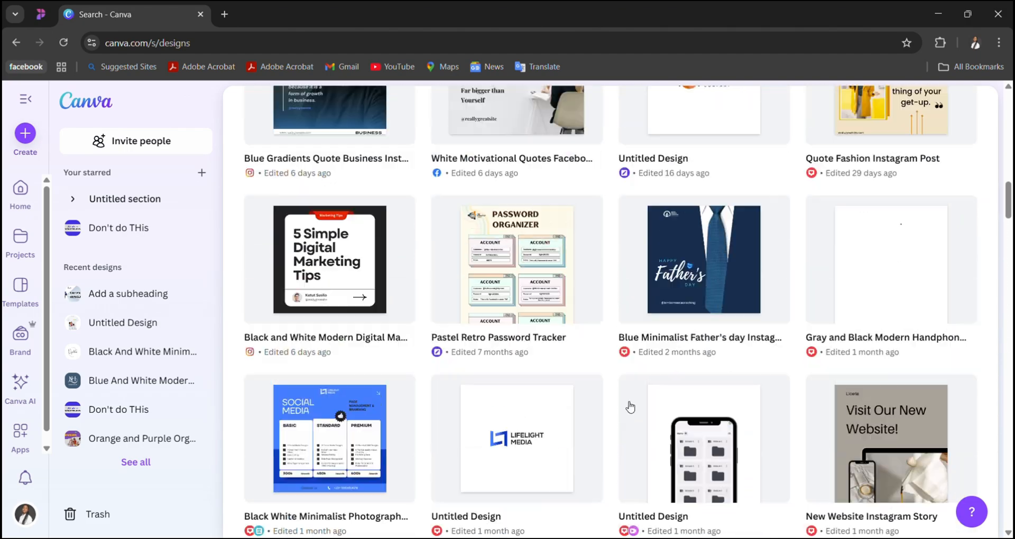
{"action": "scroll", "coordinate": [629, 406], "scroll_direction": "up", "scroll_amount": 10}
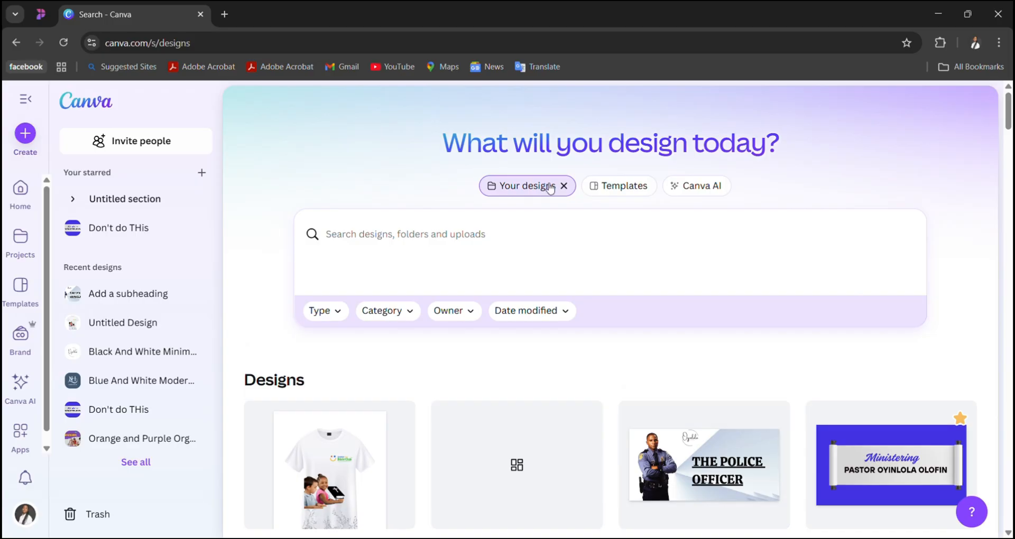
- Switch the search from Your designs to Templates and look over the suggested templates
{"action": "left_click", "coordinate": [588, 190]}
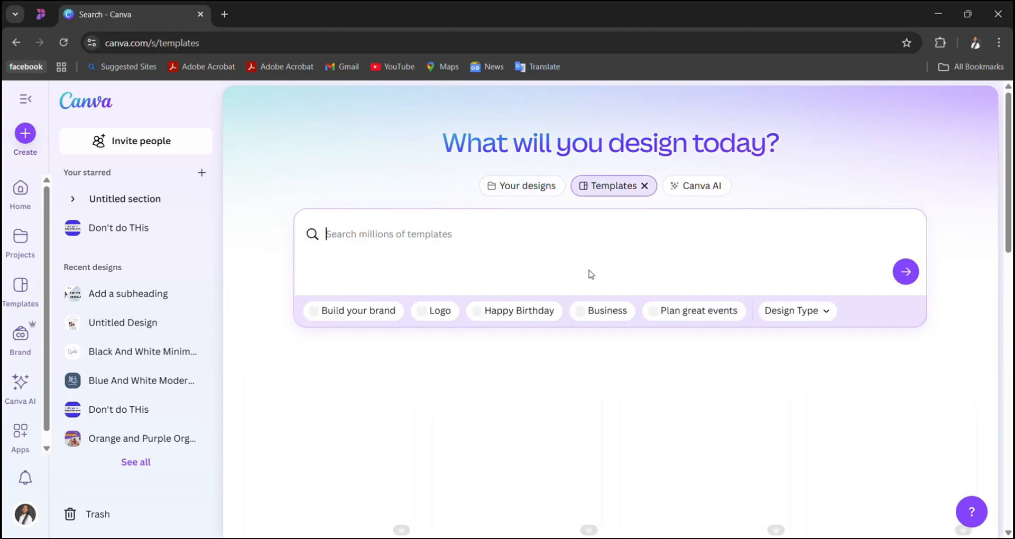
{"action": "scroll", "coordinate": [591, 274], "scroll_direction": "down", "scroll_amount": 3}
{"action": "scroll", "coordinate": [592, 274], "scroll_direction": "up", "scroll_amount": 1}
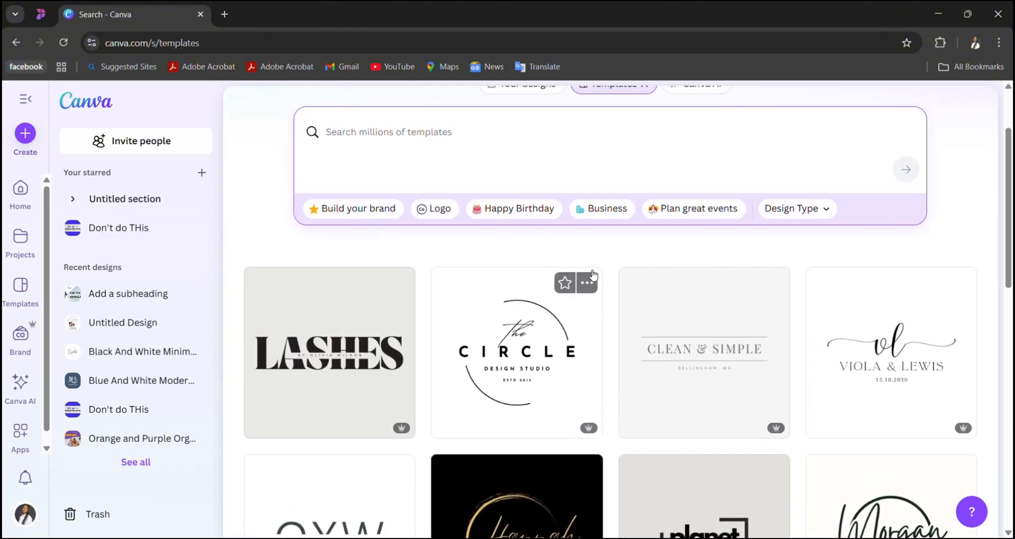
{"action": "scroll", "coordinate": [591, 278], "scroll_direction": "up", "scroll_amount": 2}
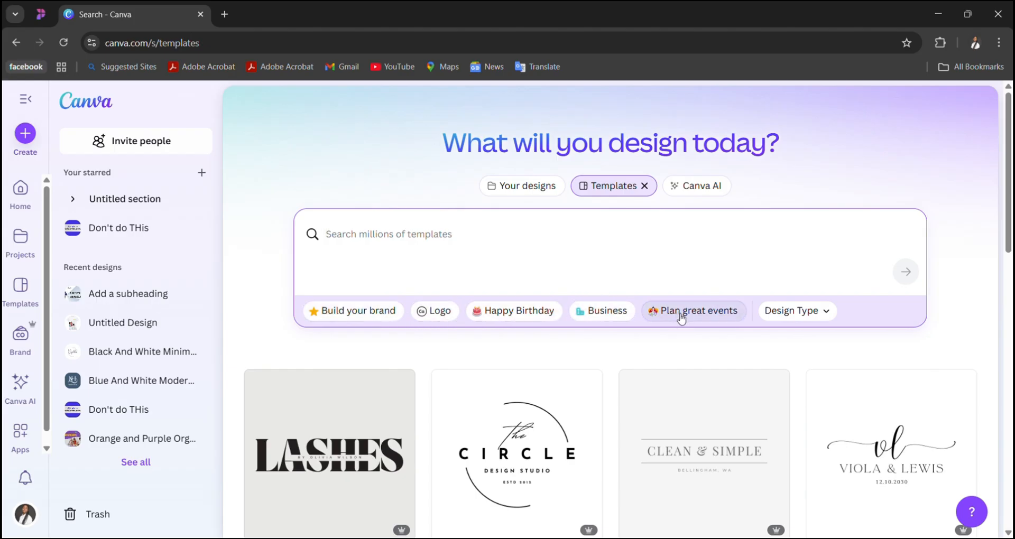
- Look through the Design Type filter options for templates, from Social media to Website, and close the list without choosing one
{"action": "left_click", "coordinate": [826, 317]}
{"action": "scroll", "coordinate": [801, 460], "scroll_direction": "down", "scroll_amount": 1}
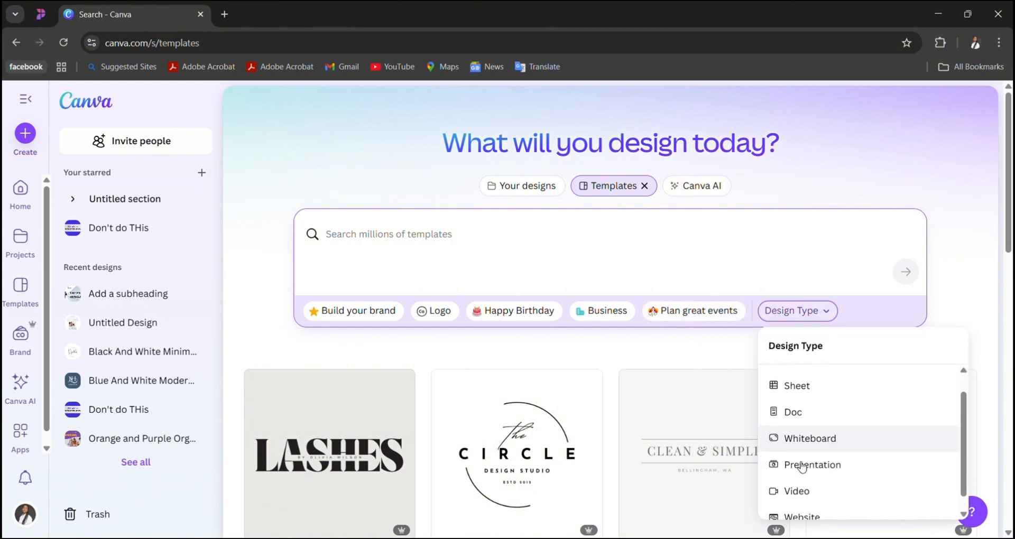
{"action": "scroll", "coordinate": [801, 467], "scroll_direction": "up", "scroll_amount": 1}
{"action": "scroll", "coordinate": [802, 466], "scroll_direction": "down", "scroll_amount": 2}
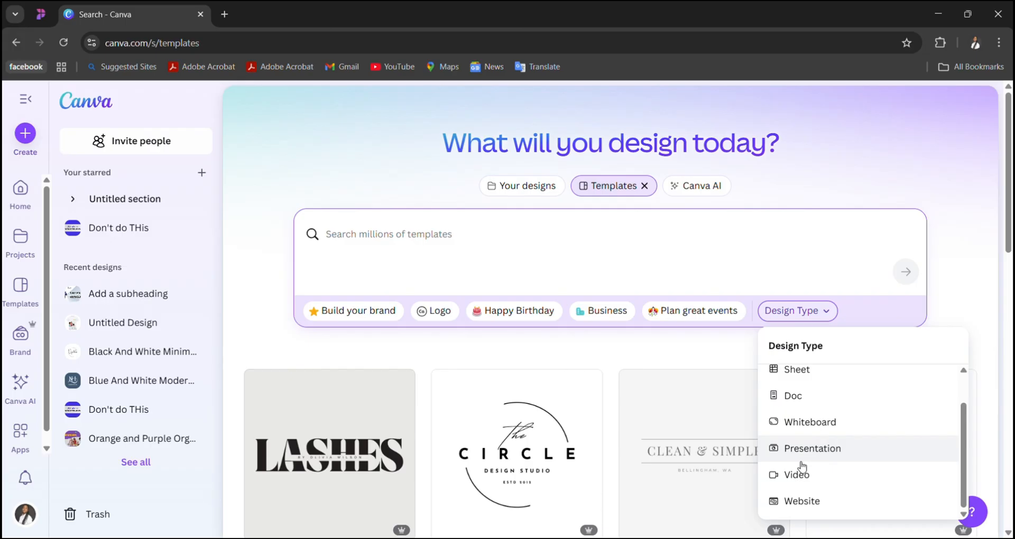
{"action": "scroll", "coordinate": [802, 467], "scroll_direction": "up", "scroll_amount": 1}
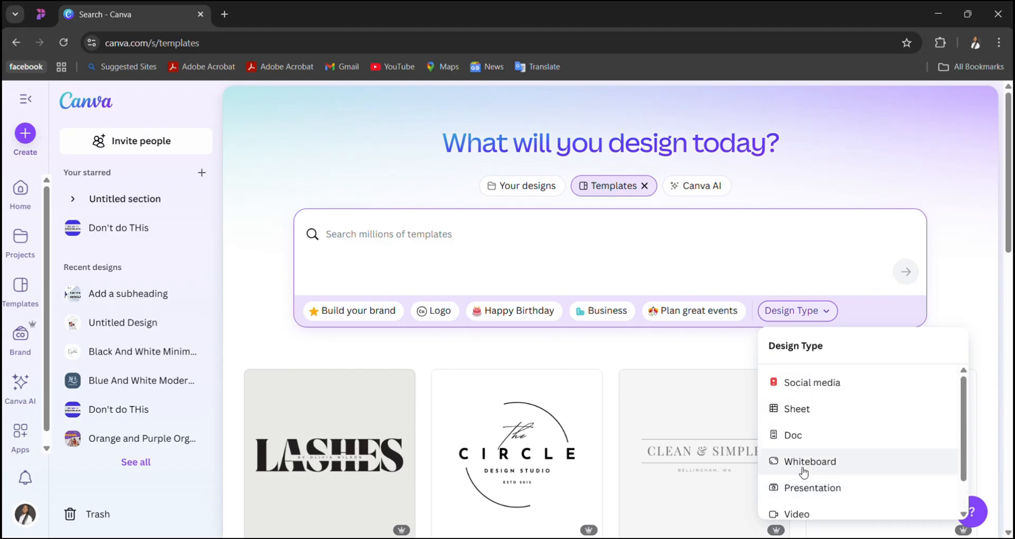
{"action": "scroll", "coordinate": [803, 472], "scroll_direction": "down", "scroll_amount": 1}
{"action": "scroll", "coordinate": [803, 472], "scroll_direction": "up", "scroll_amount": 1}
{"action": "scroll", "coordinate": [803, 471], "scroll_direction": "down", "scroll_amount": 1}
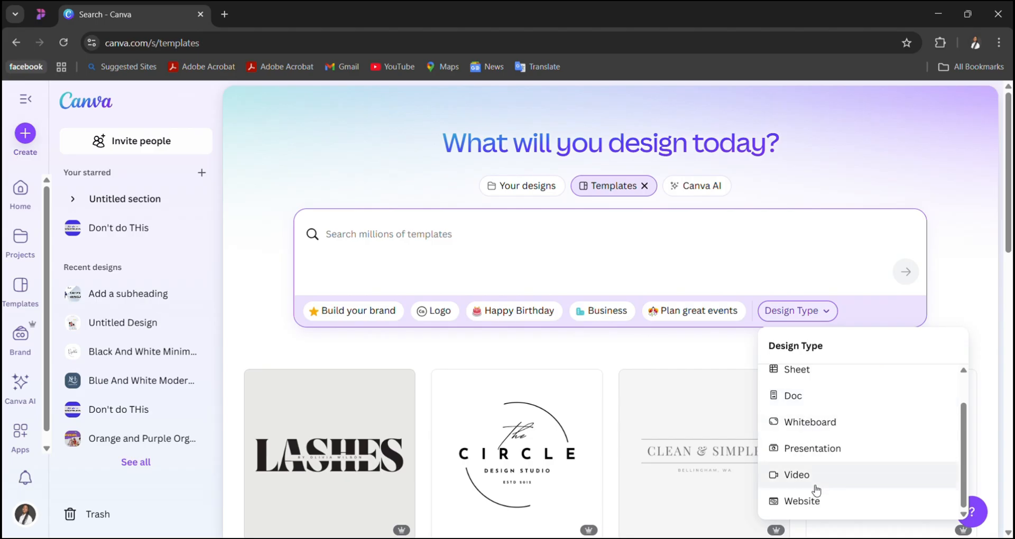
{"action": "scroll", "coordinate": [814, 489], "scroll_direction": "down", "scroll_amount": 1}
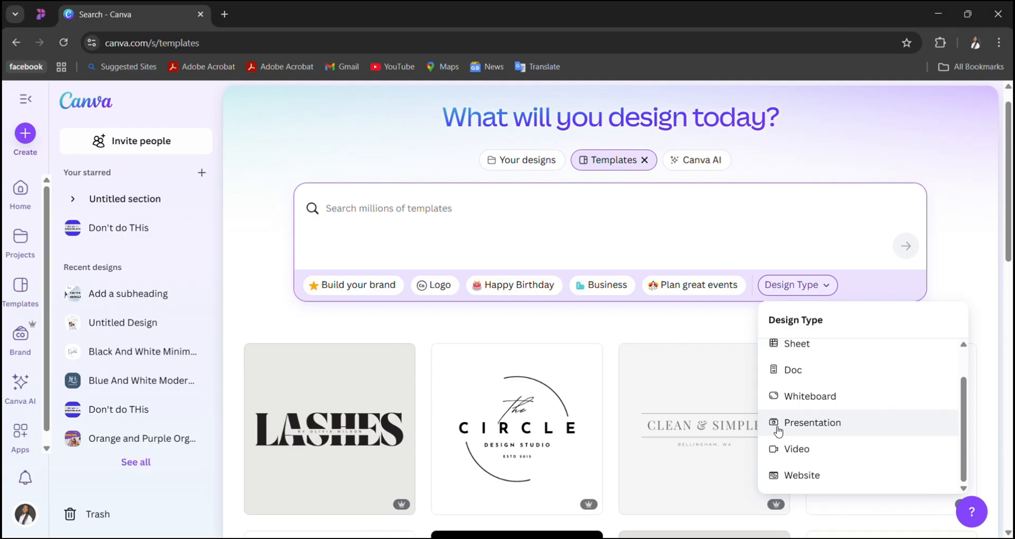
{"action": "scroll", "coordinate": [627, 411], "scroll_direction": "down", "scroll_amount": 6}
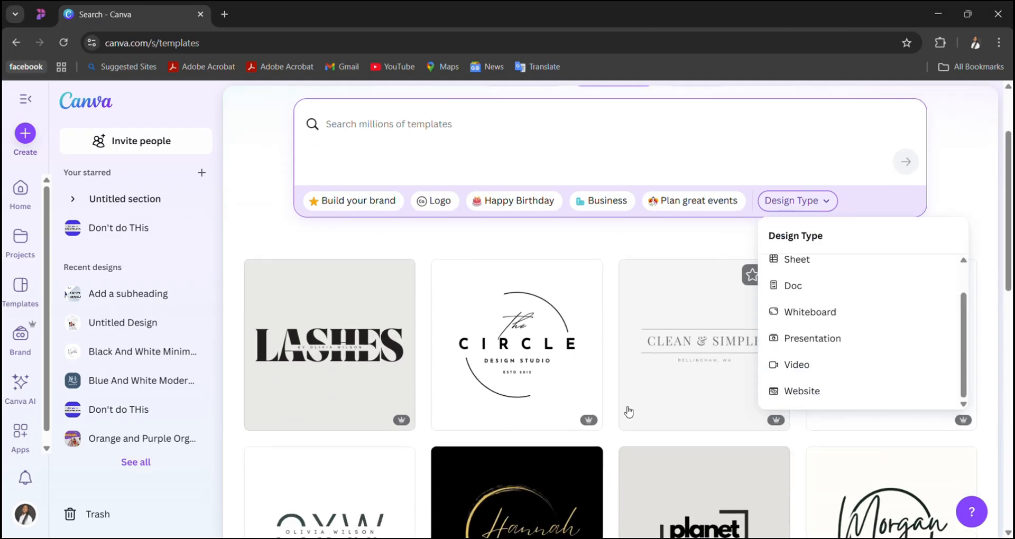
{"action": "scroll", "coordinate": [628, 411], "scroll_direction": "up", "scroll_amount": 6}
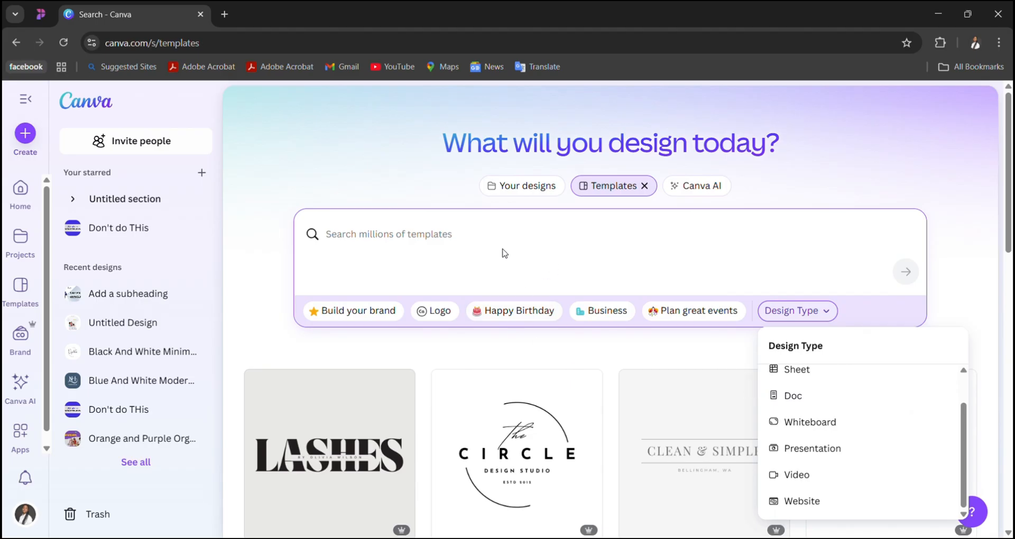
{"action": "left_click", "coordinate": [470, 236]}
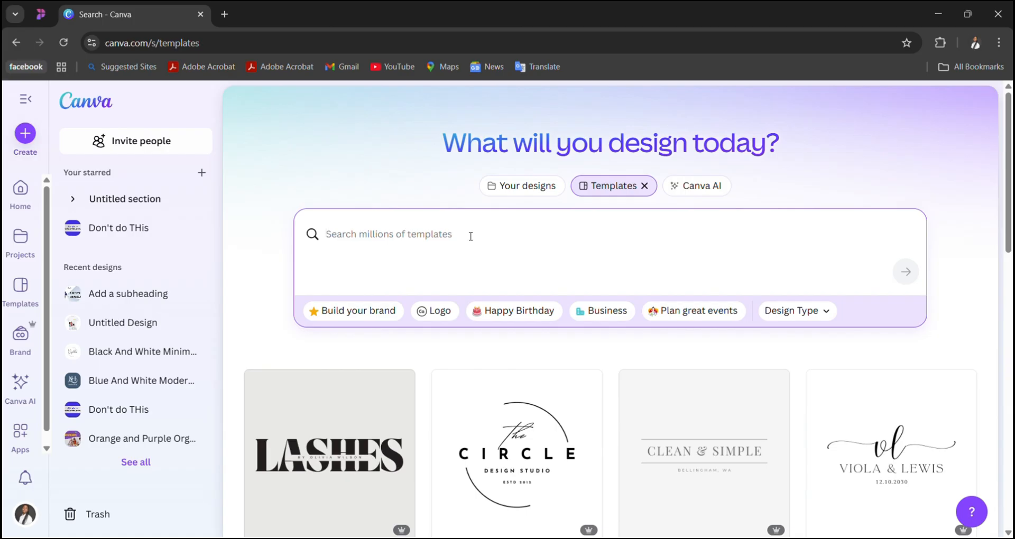
- Filter the template suggestions by Build your brand and look over the first rows of brand boards
{"action": "left_click", "coordinate": [365, 311]}
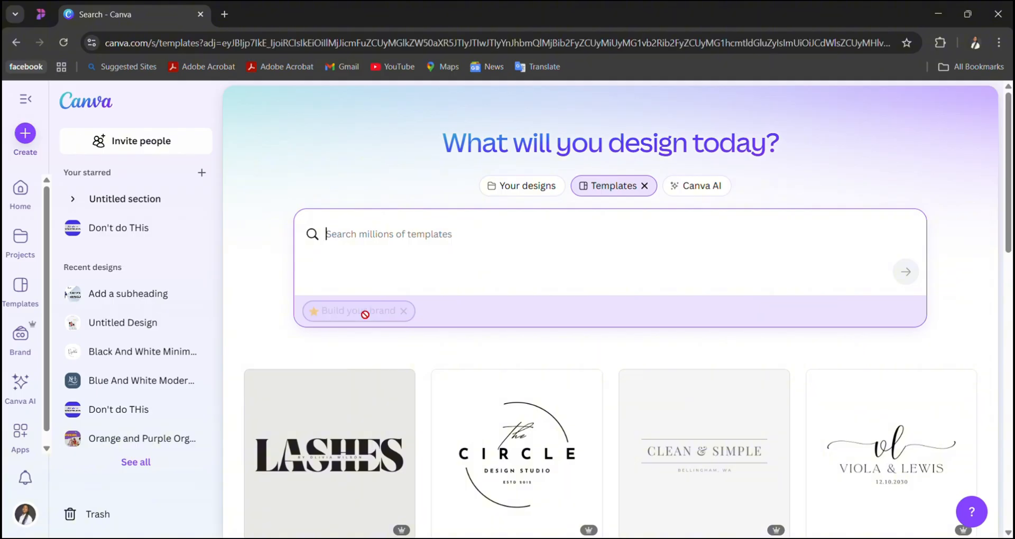
{"action": "scroll", "coordinate": [363, 314], "scroll_direction": "down", "scroll_amount": 1}
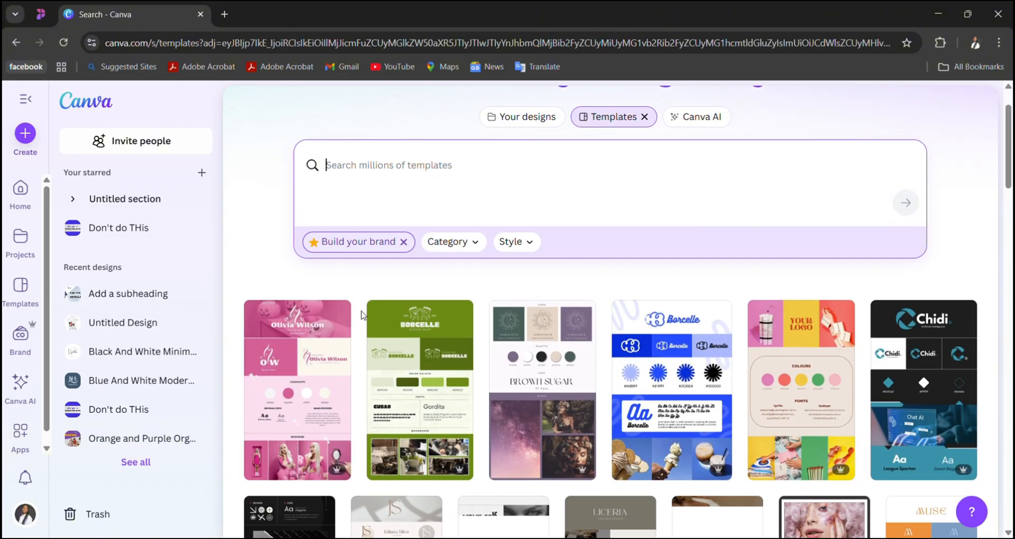
{"action": "scroll", "coordinate": [361, 315], "scroll_direction": "down", "scroll_amount": 3}
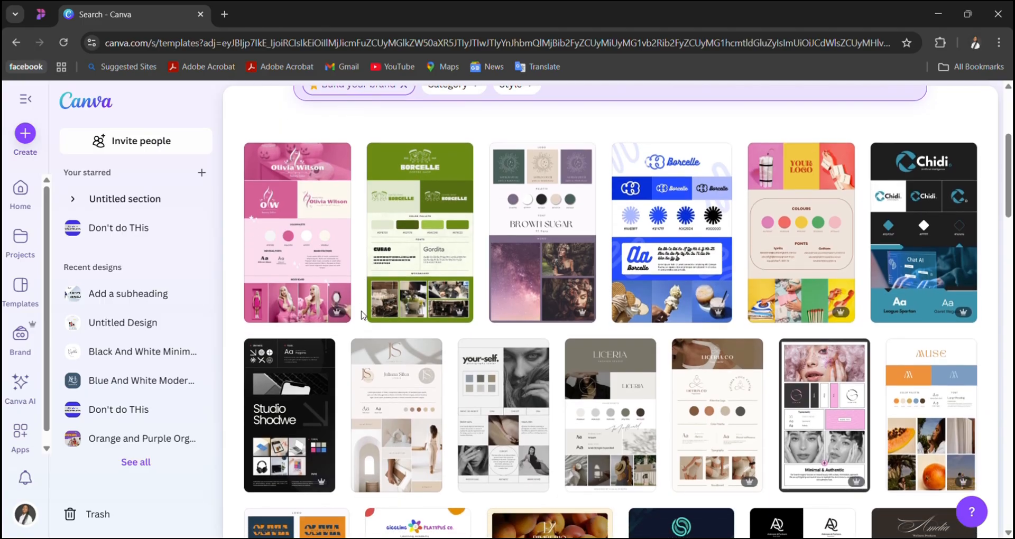
{"action": "scroll", "coordinate": [361, 315], "scroll_direction": "down", "scroll_amount": 1}
{"action": "scroll", "coordinate": [361, 315], "scroll_direction": "up", "scroll_amount": 2}
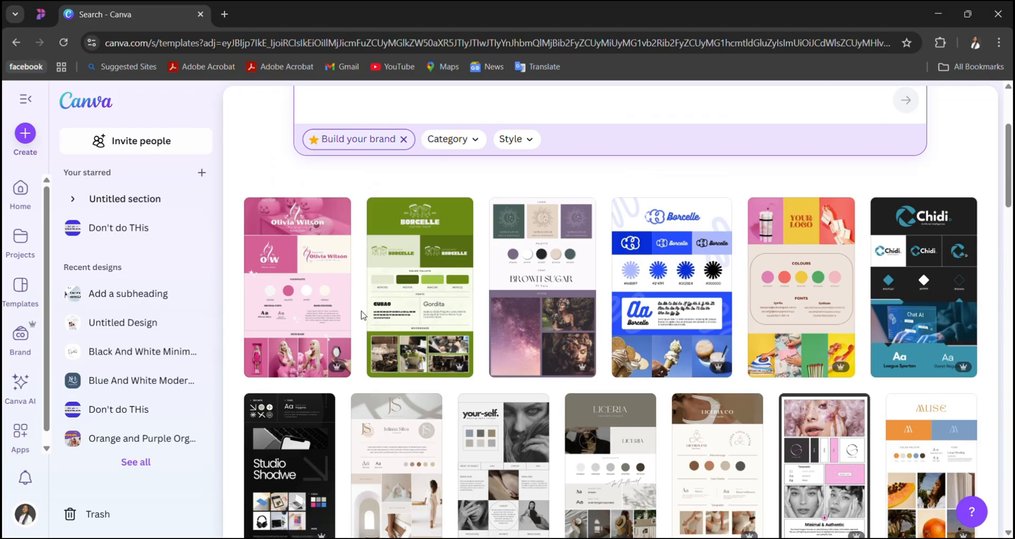
{"action": "scroll", "coordinate": [361, 315], "scroll_direction": "down", "scroll_amount": 6}
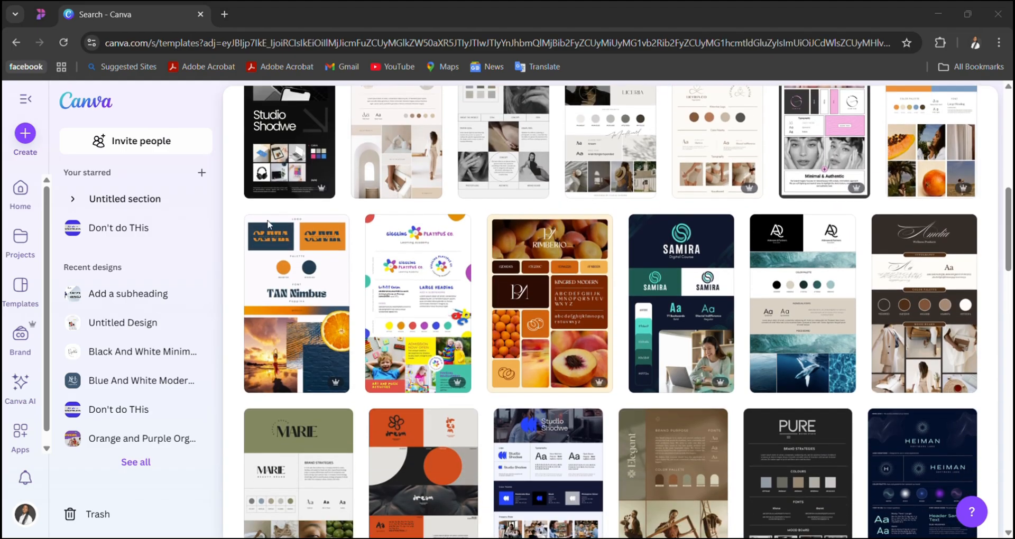
{"action": "left_click", "coordinate": [305, 218]}
{"action": "scroll", "coordinate": [560, 375], "scroll_direction": "down", "scroll_amount": 3}
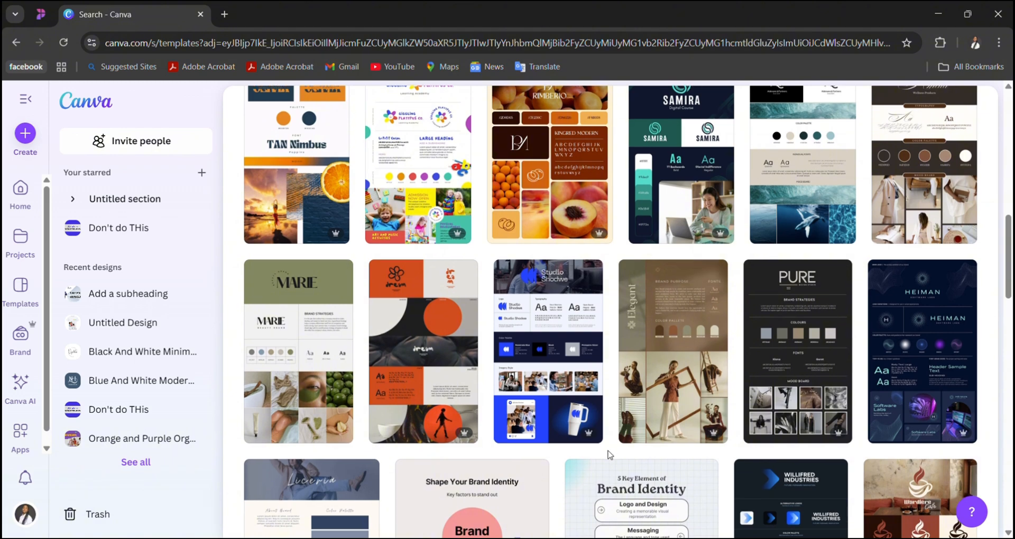
{"action": "scroll", "coordinate": [607, 453], "scroll_direction": "down", "scroll_amount": 4}
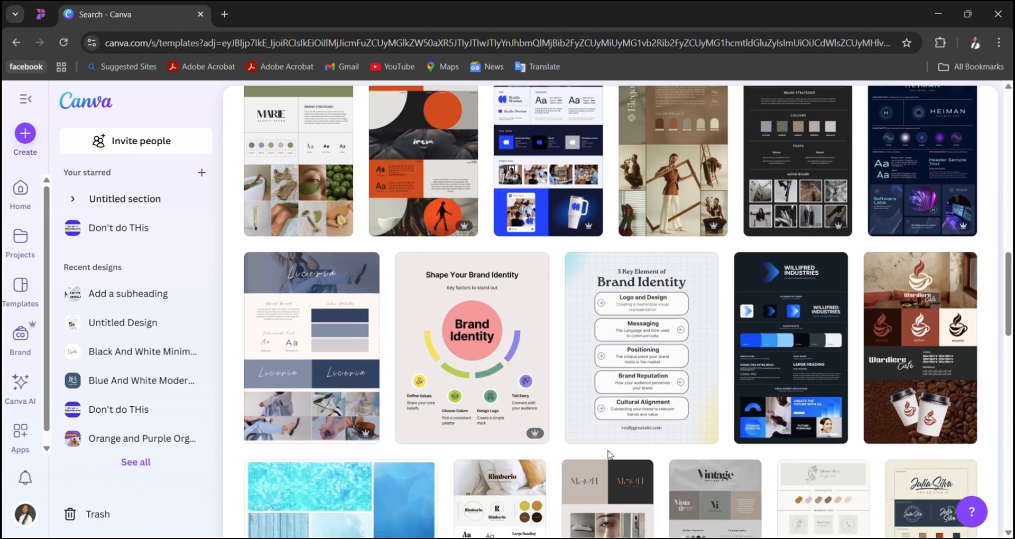
{"action": "scroll", "coordinate": [608, 453], "scroll_direction": "up", "scroll_amount": 10}
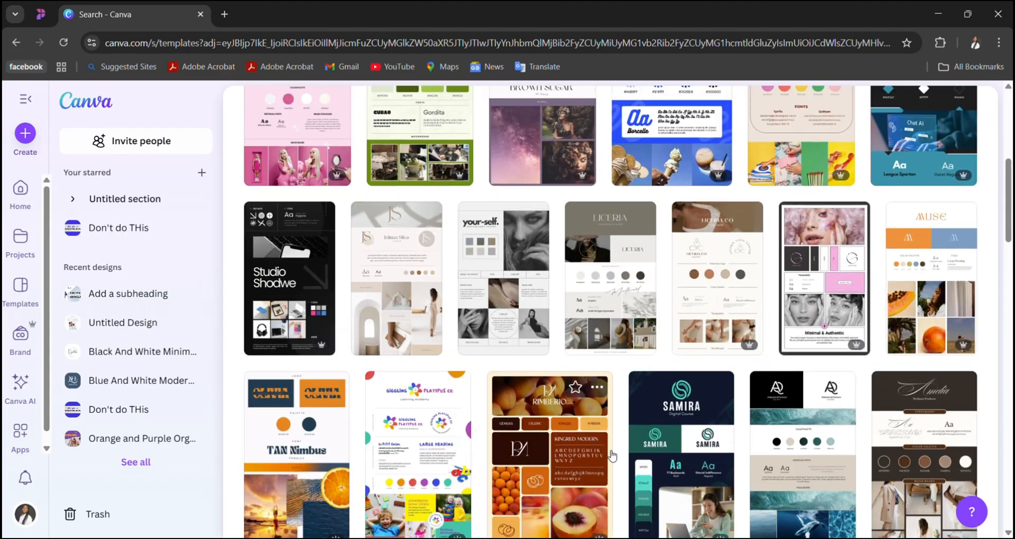
{"action": "scroll", "coordinate": [611, 456], "scroll_direction": "up", "scroll_amount": 2}
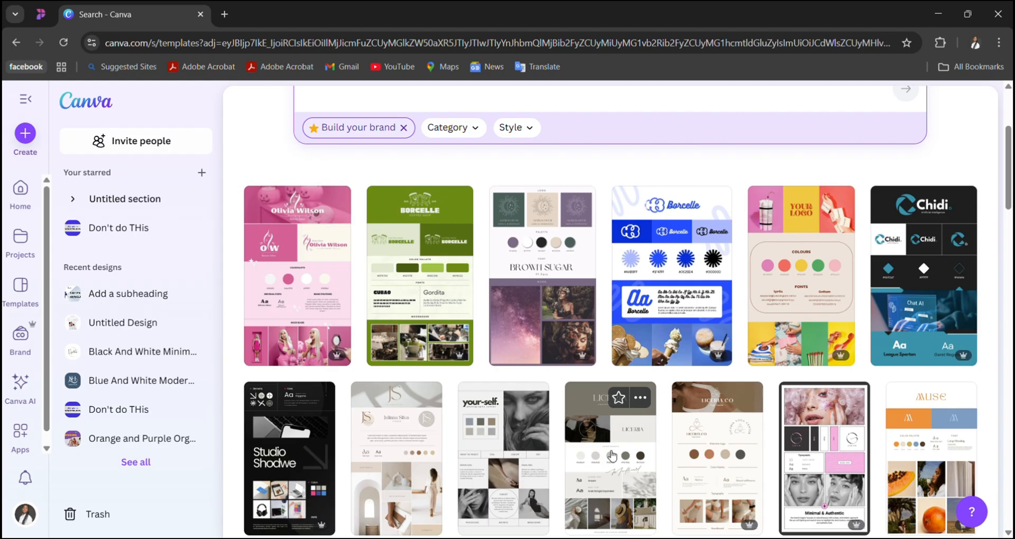
- Browse the remaining Build your brand templates further down the page and return to the first row
{"action": "scroll", "coordinate": [611, 455], "scroll_direction": "down", "scroll_amount": 12}
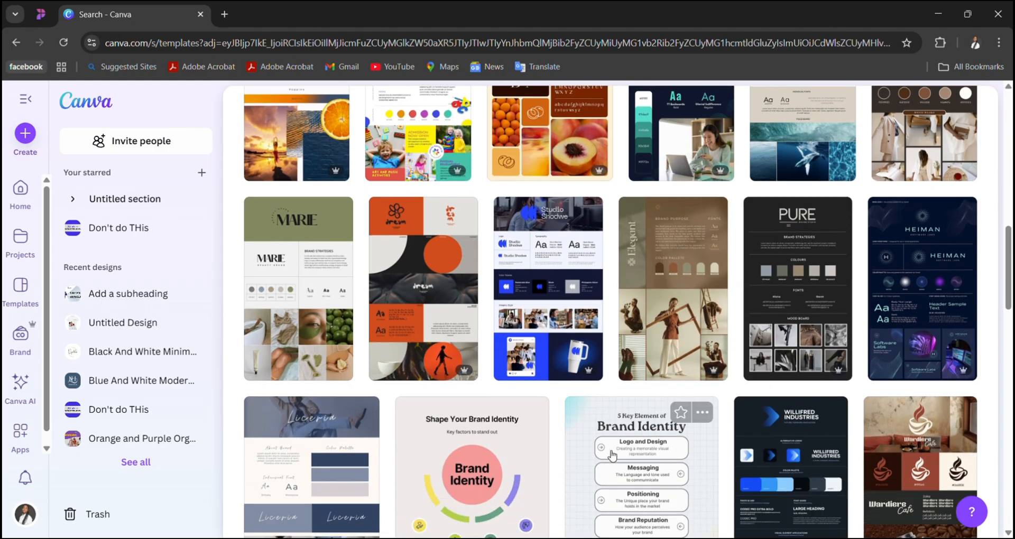
{"action": "scroll", "coordinate": [612, 455], "scroll_direction": "down", "scroll_amount": 8}
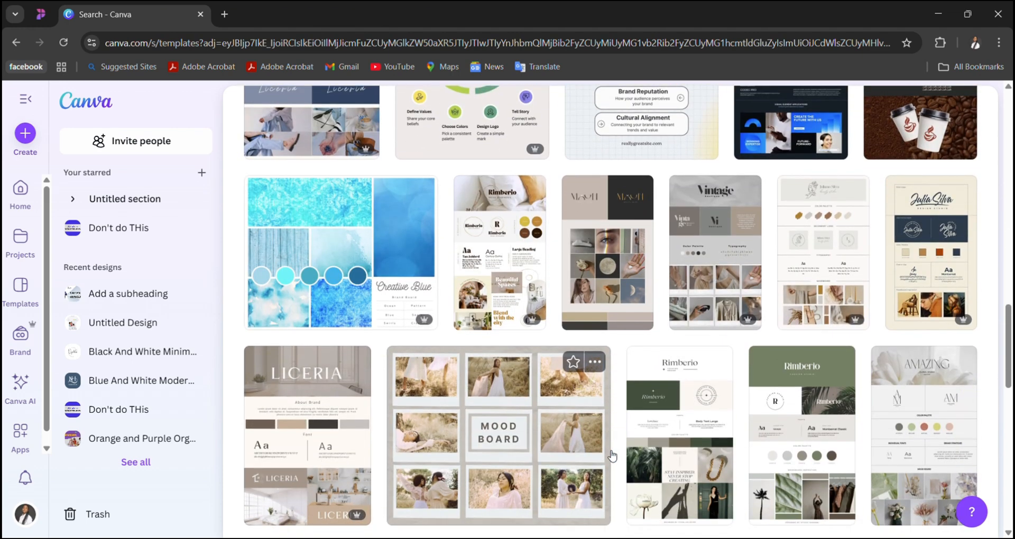
{"action": "scroll", "coordinate": [611, 455], "scroll_direction": "down", "scroll_amount": 6}
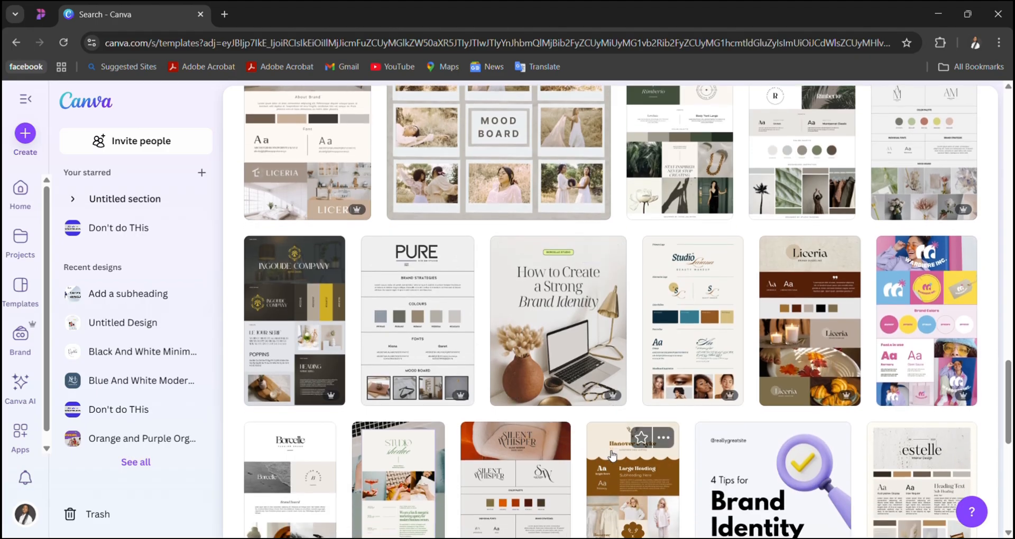
{"action": "scroll", "coordinate": [611, 455], "scroll_direction": "down", "scroll_amount": 6}
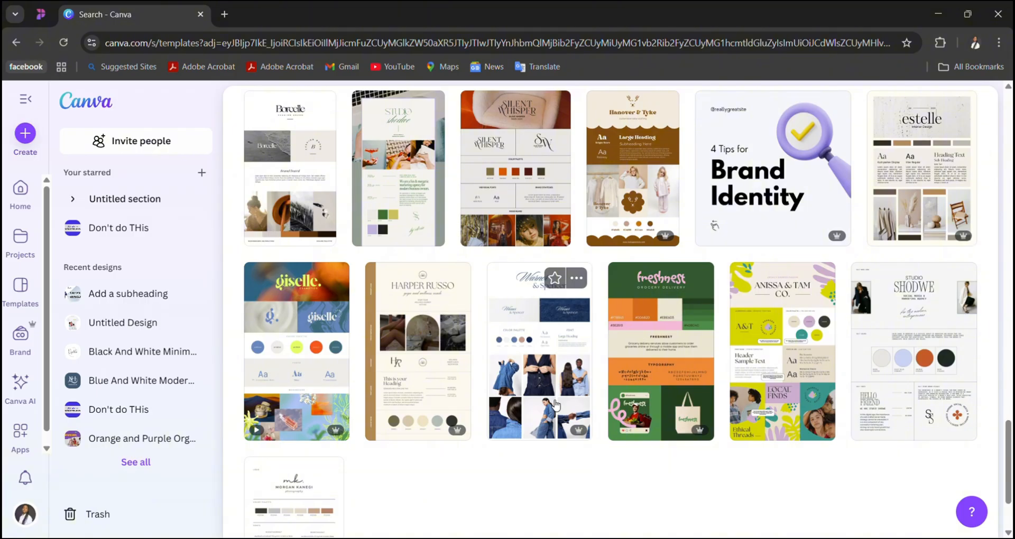
{"action": "scroll", "coordinate": [555, 404], "scroll_direction": "down", "scroll_amount": 5}
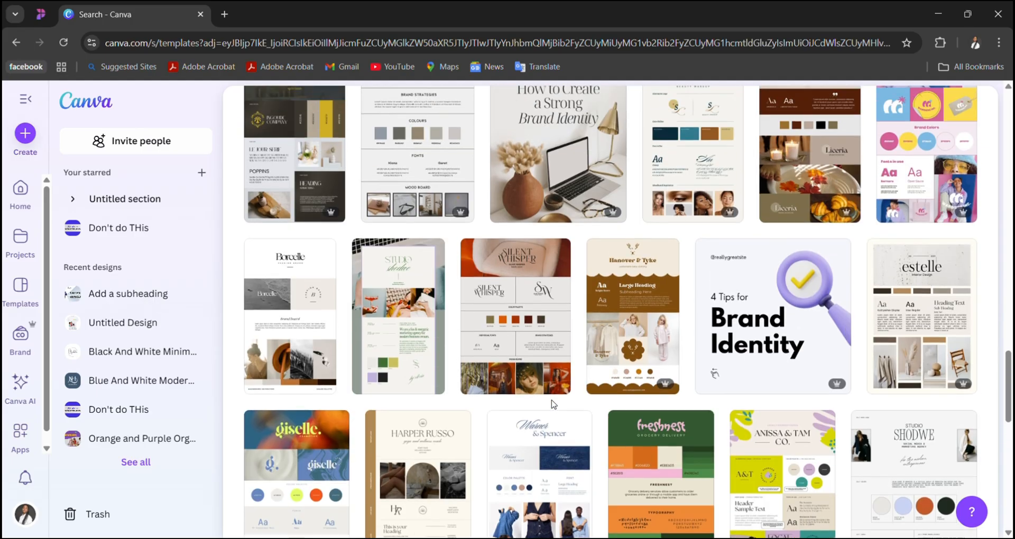
{"action": "scroll", "coordinate": [555, 404], "scroll_direction": "up", "scroll_amount": 15}
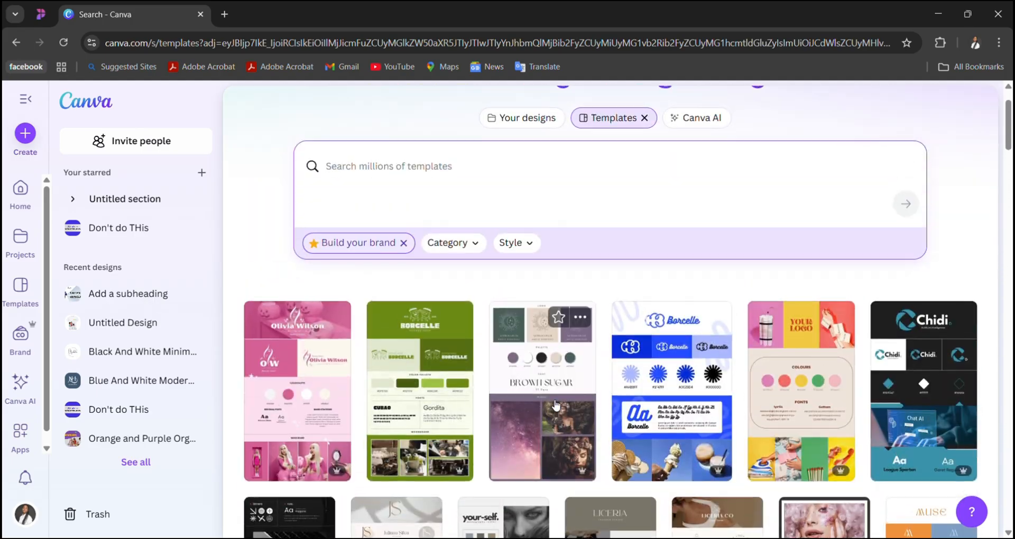
{"action": "scroll", "coordinate": [555, 405], "scroll_direction": "down", "scroll_amount": 1}
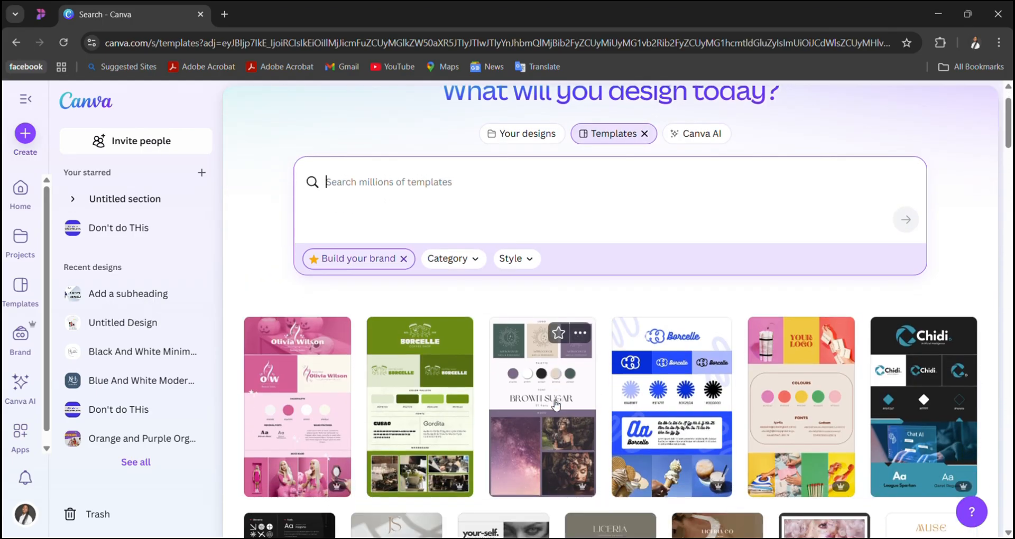
- Open the details of the Green and White Modern Bold Coffee Shop Brand Board and examine its preview and the similar templates
{"action": "left_click", "coordinate": [423, 420]}
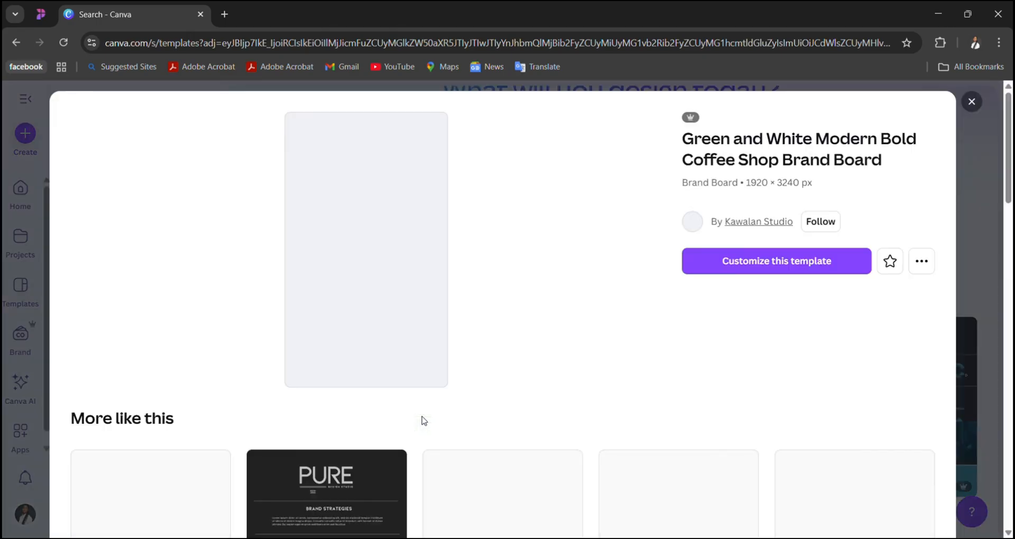
{"action": "scroll", "coordinate": [423, 420], "scroll_direction": "down", "scroll_amount": 3}
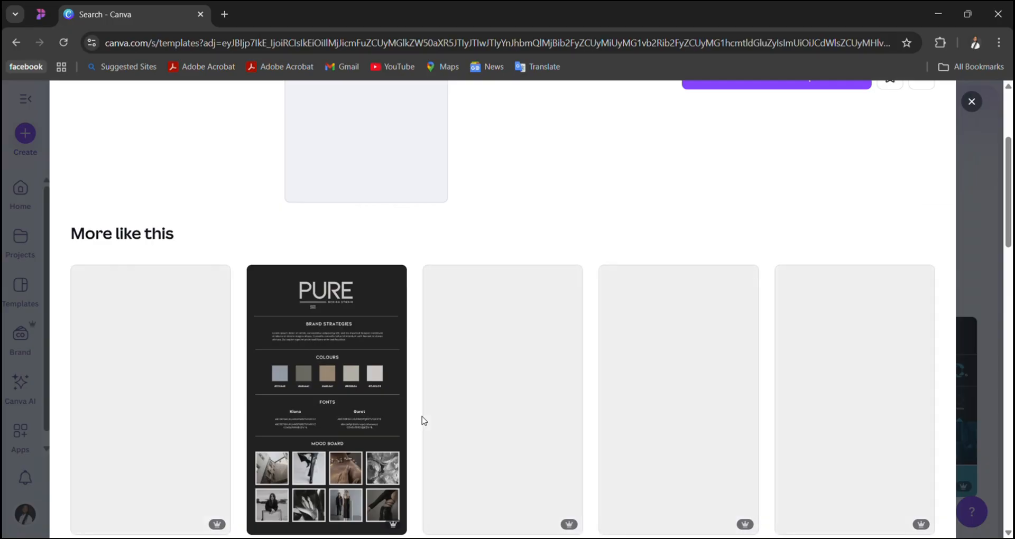
{"action": "scroll", "coordinate": [423, 420], "scroll_direction": "up", "scroll_amount": 3}
{"action": "scroll", "coordinate": [384, 339], "scroll_direction": "down", "scroll_amount": 5}
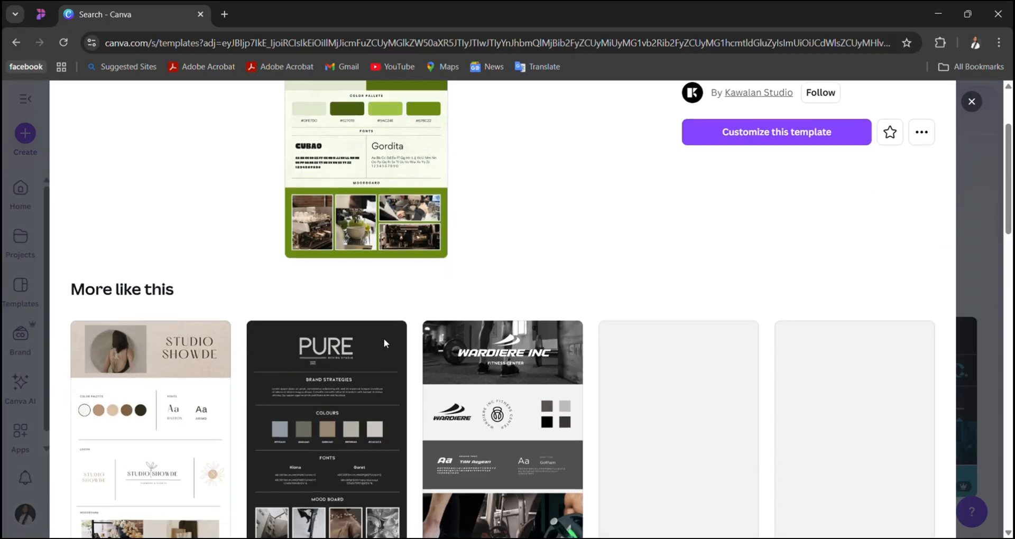
{"action": "scroll", "coordinate": [387, 344], "scroll_direction": "down", "scroll_amount": 3}
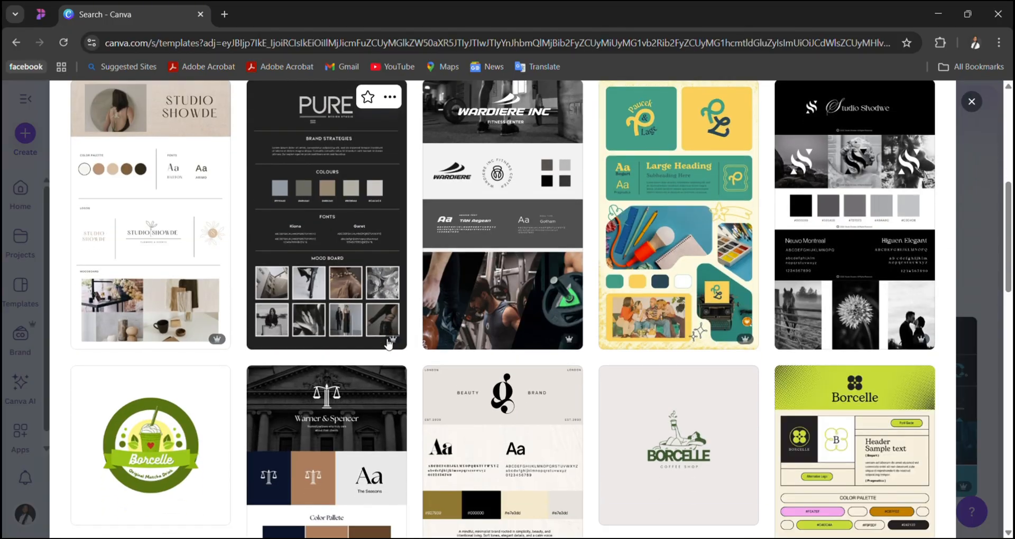
{"action": "scroll", "coordinate": [383, 341], "scroll_direction": "down", "scroll_amount": 12}
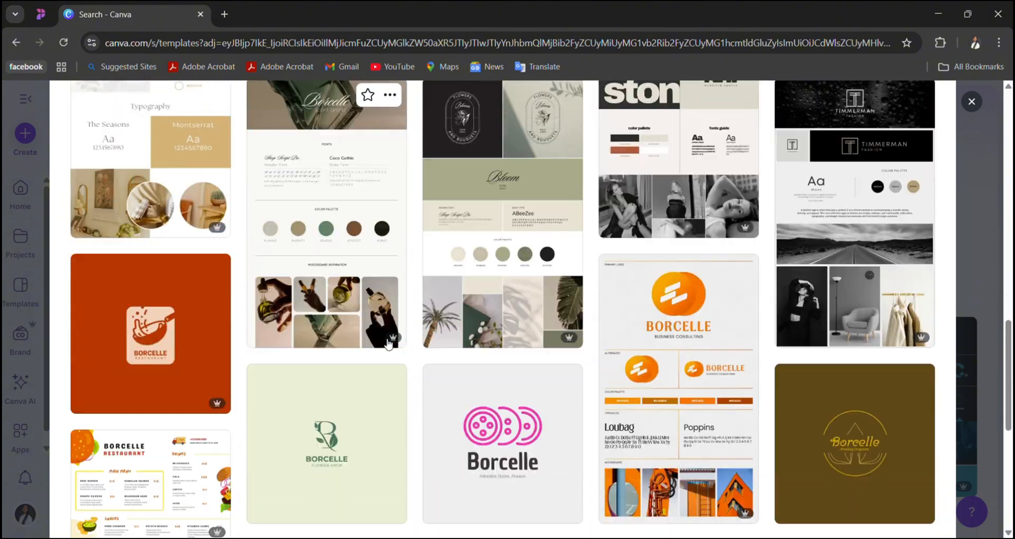
{"action": "scroll", "coordinate": [389, 344], "scroll_direction": "up", "scroll_amount": 20}
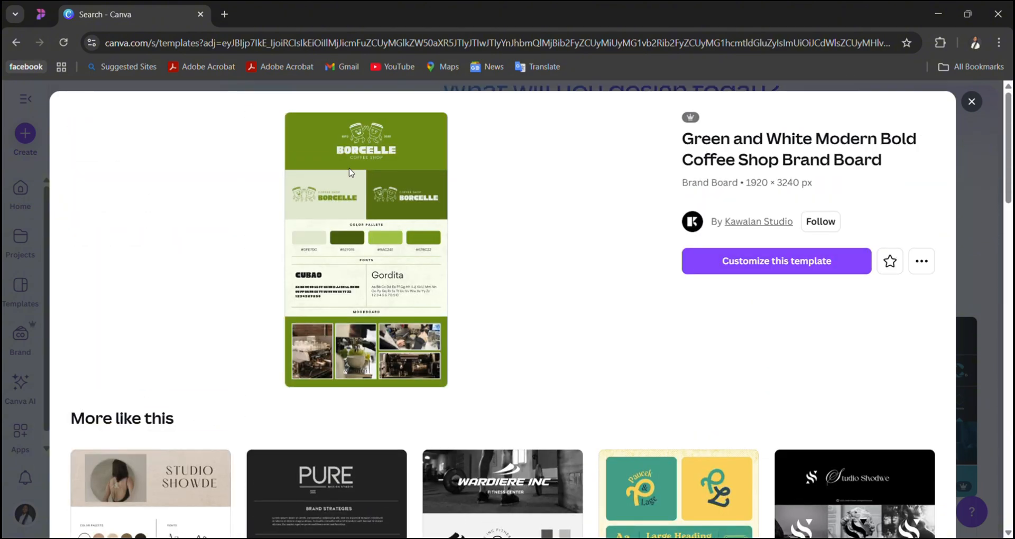
{"action": "scroll", "coordinate": [391, 259], "scroll_direction": "down", "scroll_amount": 6}
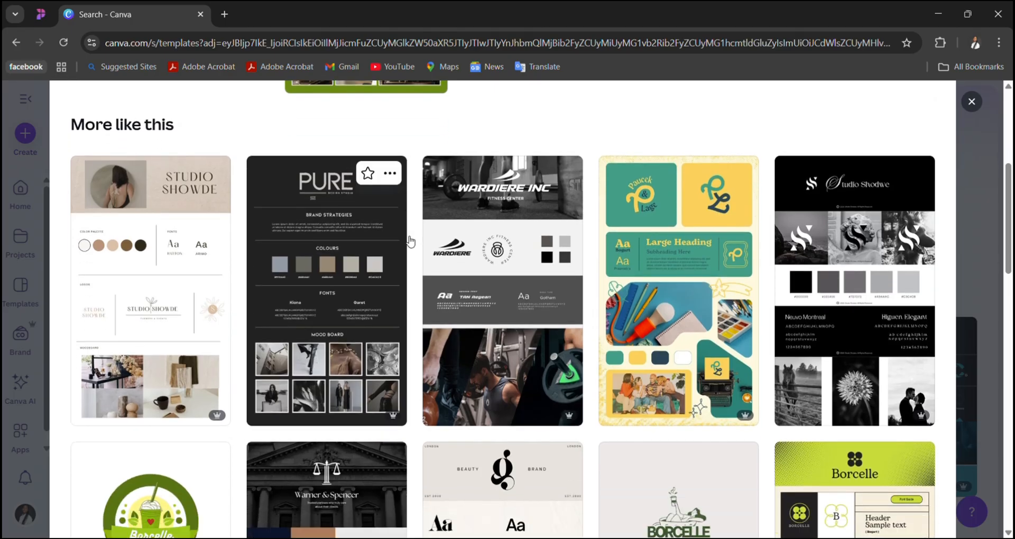
{"action": "scroll", "coordinate": [410, 241], "scroll_direction": "up", "scroll_amount": 5}
{"action": "scroll", "coordinate": [410, 241], "scroll_direction": "up", "scroll_amount": 1}
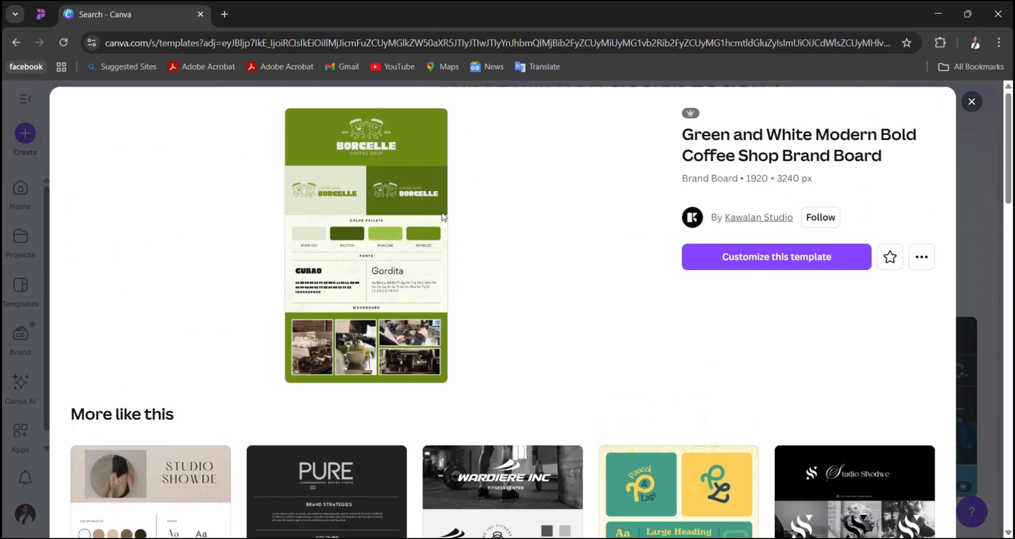
{"action": "scroll", "coordinate": [399, 242], "scroll_direction": "down", "scroll_amount": 10}
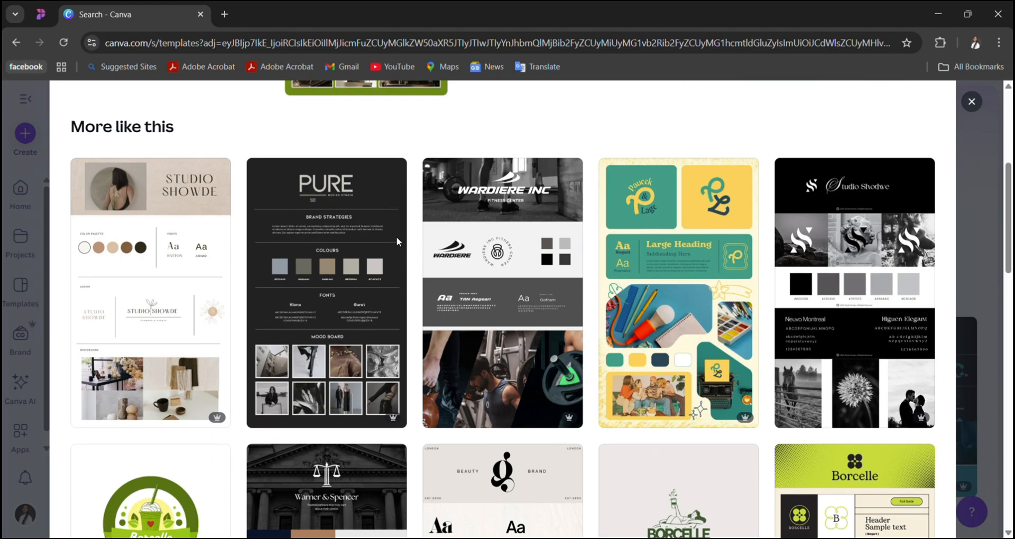
{"action": "scroll", "coordinate": [400, 242], "scroll_direction": "down", "scroll_amount": 3}
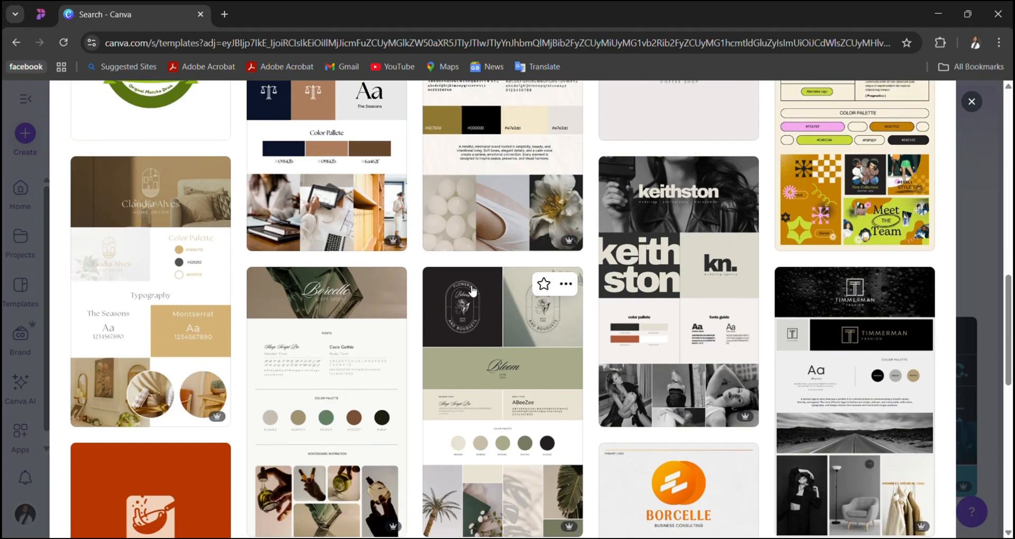
{"action": "scroll", "coordinate": [471, 290], "scroll_direction": "up", "scroll_amount": 12}
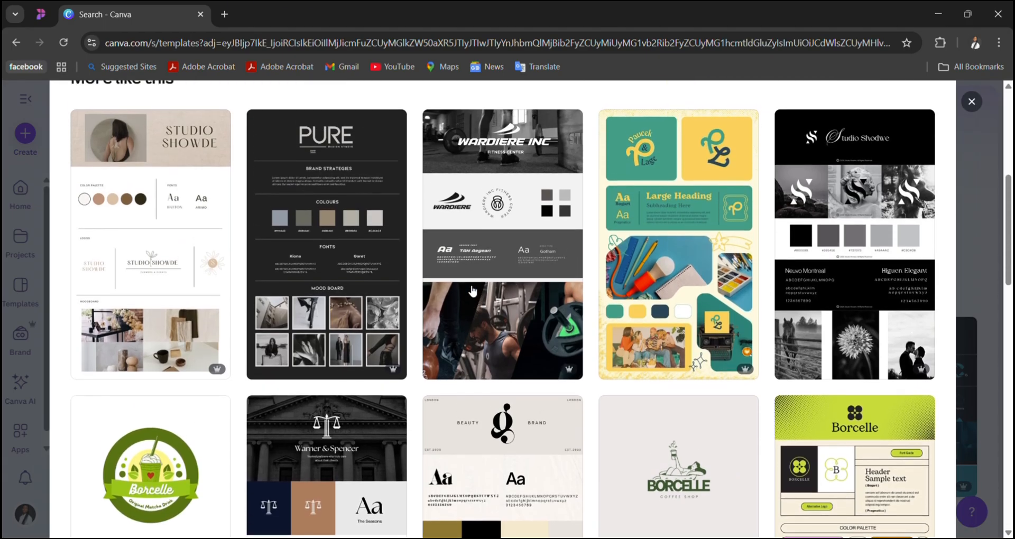
- Open the Green and White Modern Bold Coffee Shop Brand Board template for customizing in the editor
{"action": "scroll", "coordinate": [470, 290], "scroll_direction": "up", "scroll_amount": 2}
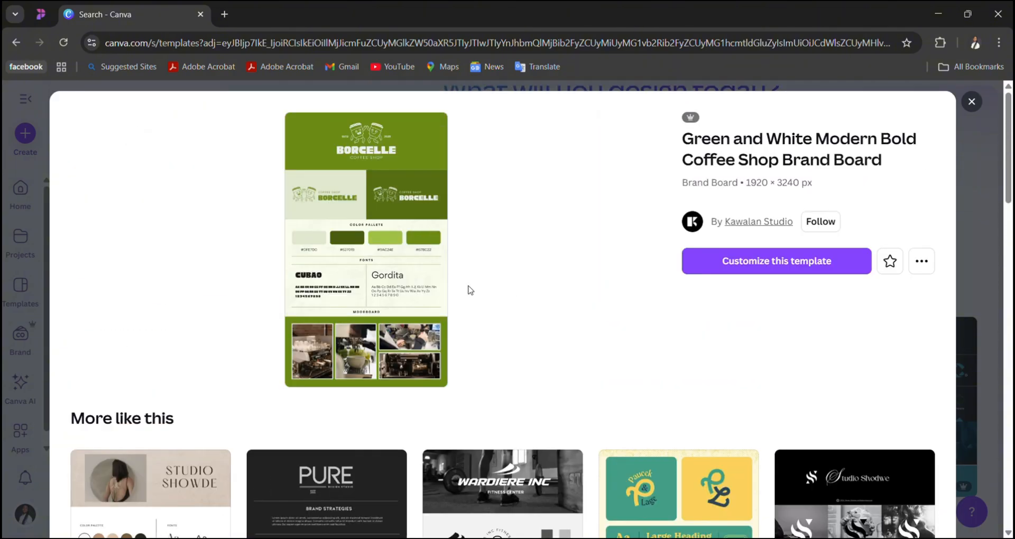
{"action": "scroll", "coordinate": [602, 392], "scroll_direction": "down", "scroll_amount": 3}
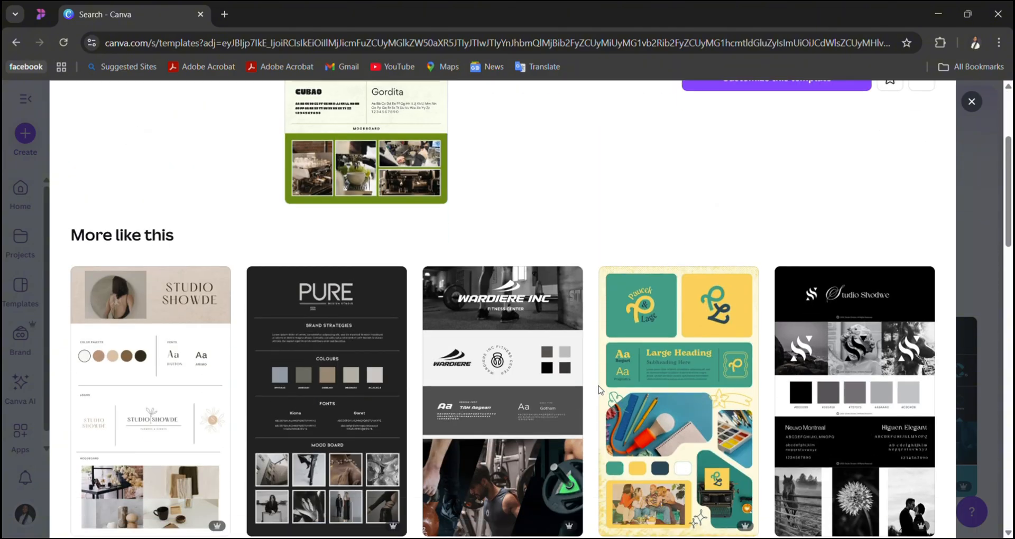
{"action": "scroll", "coordinate": [600, 390], "scroll_direction": "up", "scroll_amount": 3}
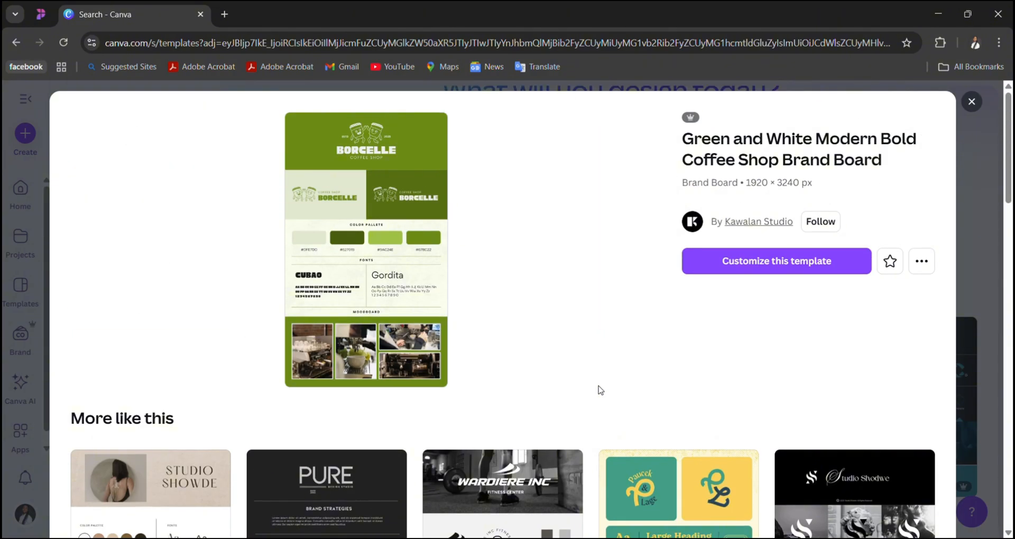
{"action": "left_click", "coordinate": [730, 266]}
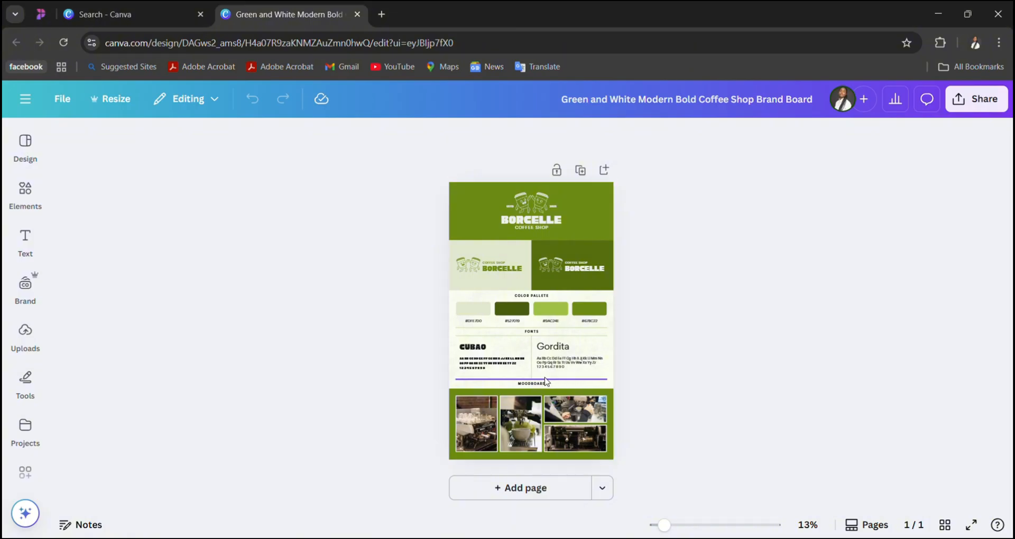
- Examine the brand board at a larger zoom, from the header logo through the color palette and fonts to the moodboard
{"action": "left_click", "coordinate": [582, 378]}
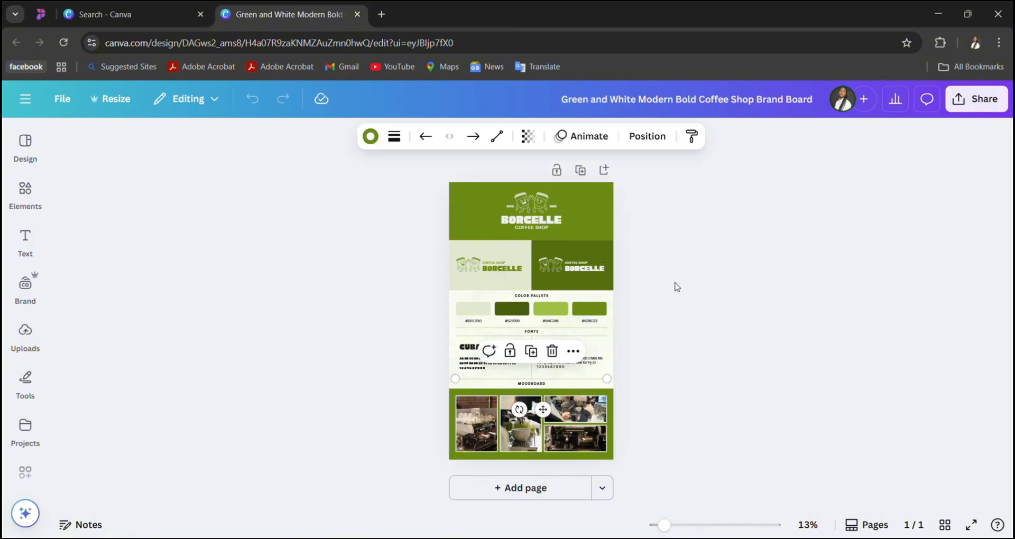
{"action": "scroll", "coordinate": [674, 285], "scroll_direction": "up", "scroll_amount": 4}
{"action": "scroll", "coordinate": [676, 286], "scroll_direction": "down", "scroll_amount": 4}
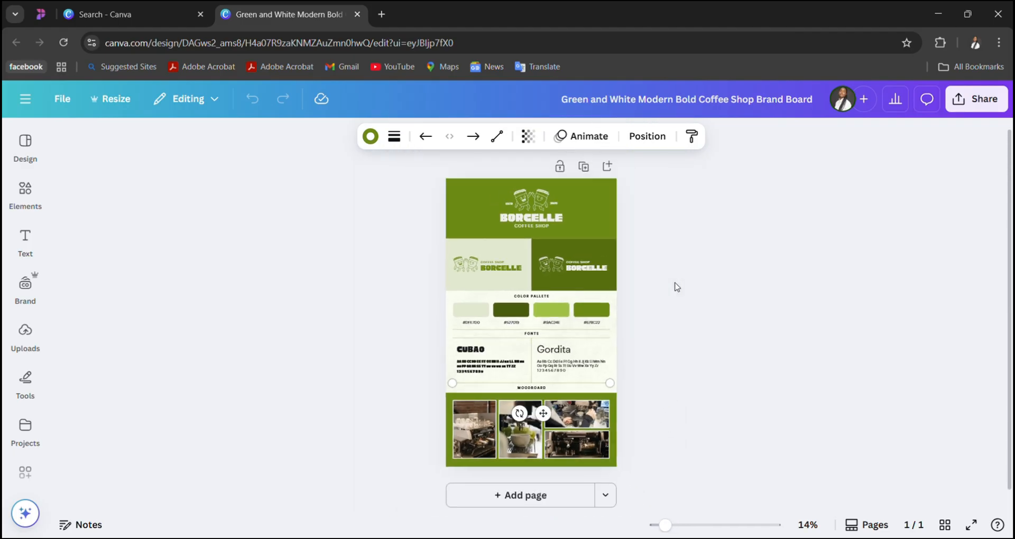
{"action": "left_click", "coordinate": [675, 286]}
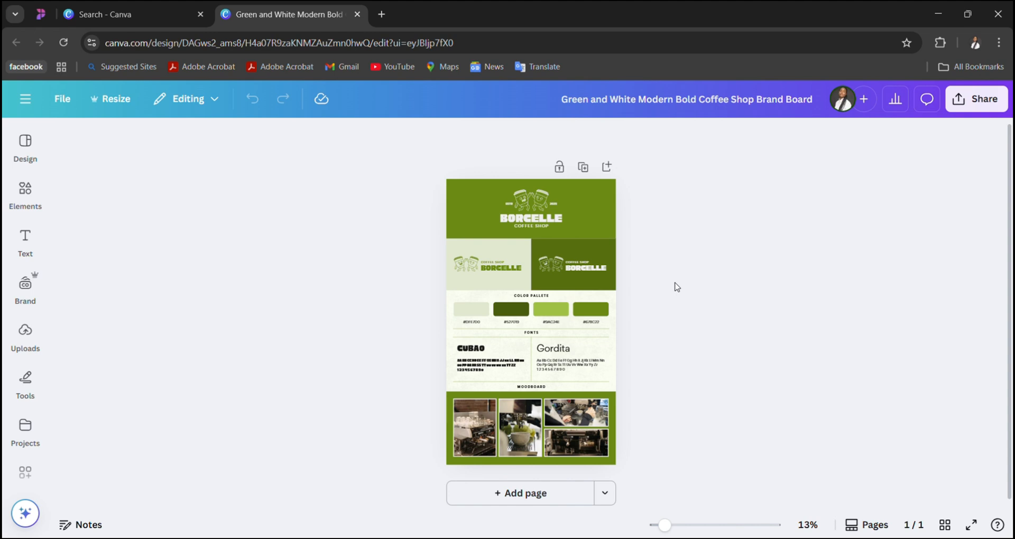
{"action": "scroll", "coordinate": [675, 286], "scroll_direction": "up", "scroll_amount": 3}
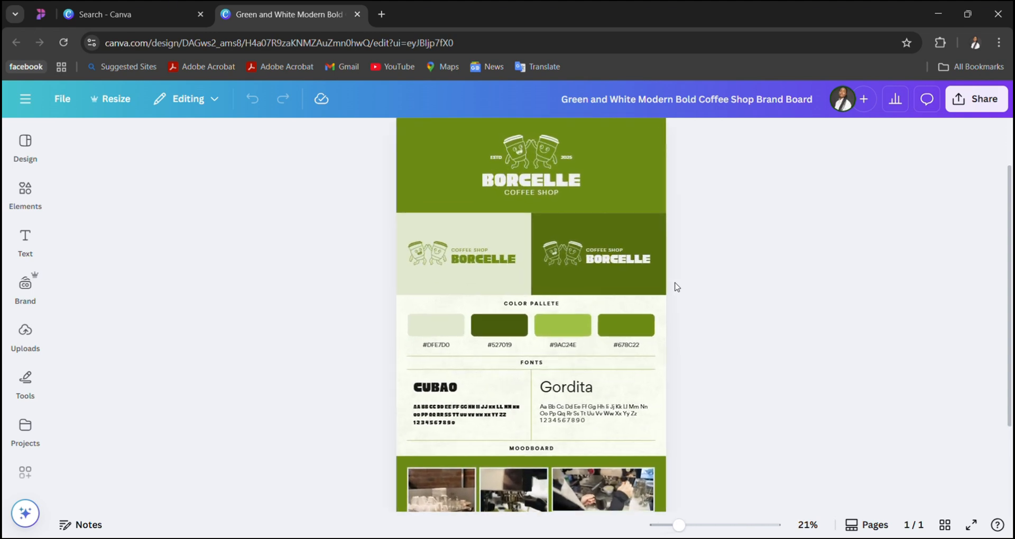
{"action": "scroll", "coordinate": [565, 262], "scroll_direction": "up", "scroll_amount": 1}
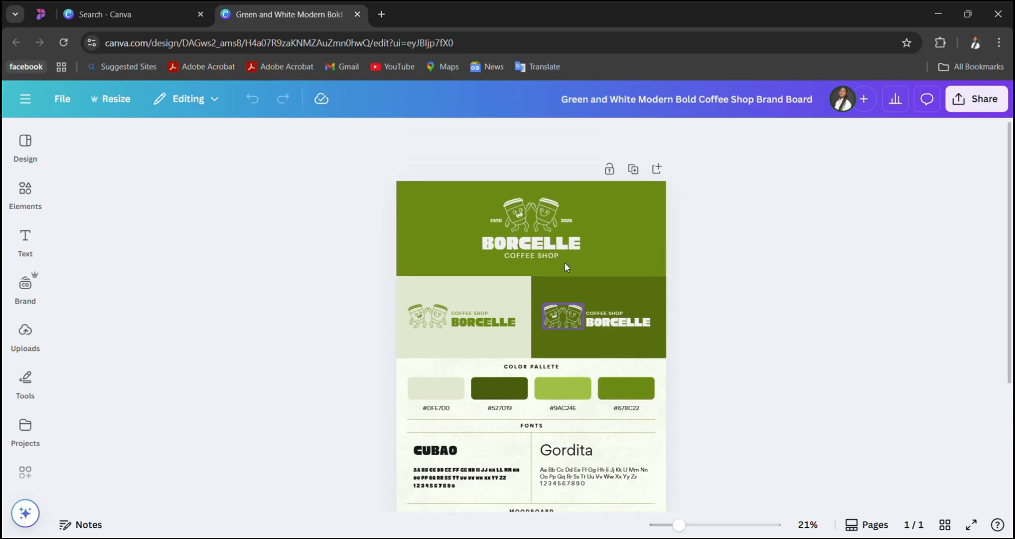
{"action": "scroll", "coordinate": [564, 262], "scroll_direction": "down", "scroll_amount": 1}
{"action": "scroll", "coordinate": [564, 264], "scroll_direction": "down", "scroll_amount": 2}
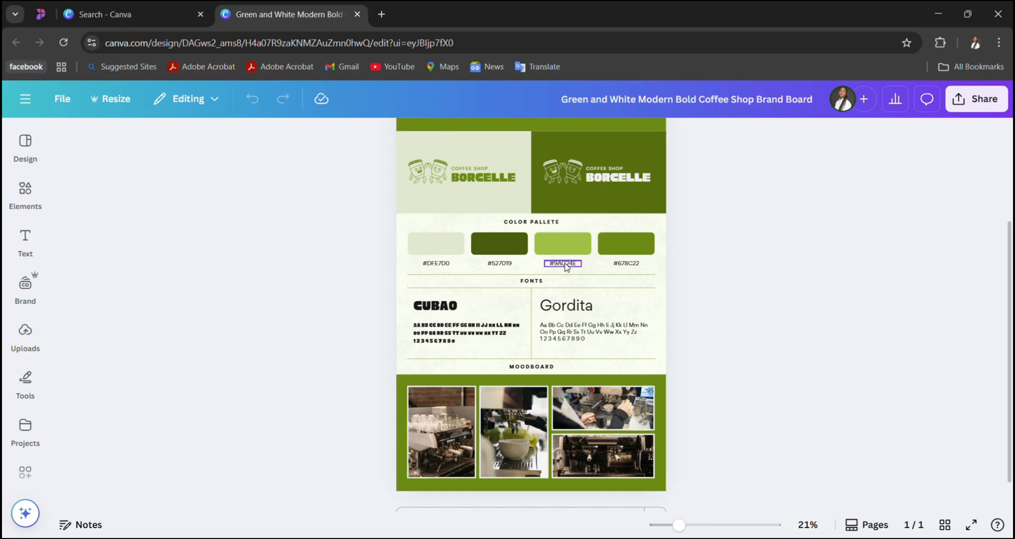
{"action": "scroll", "coordinate": [565, 267], "scroll_direction": "up", "scroll_amount": 1}
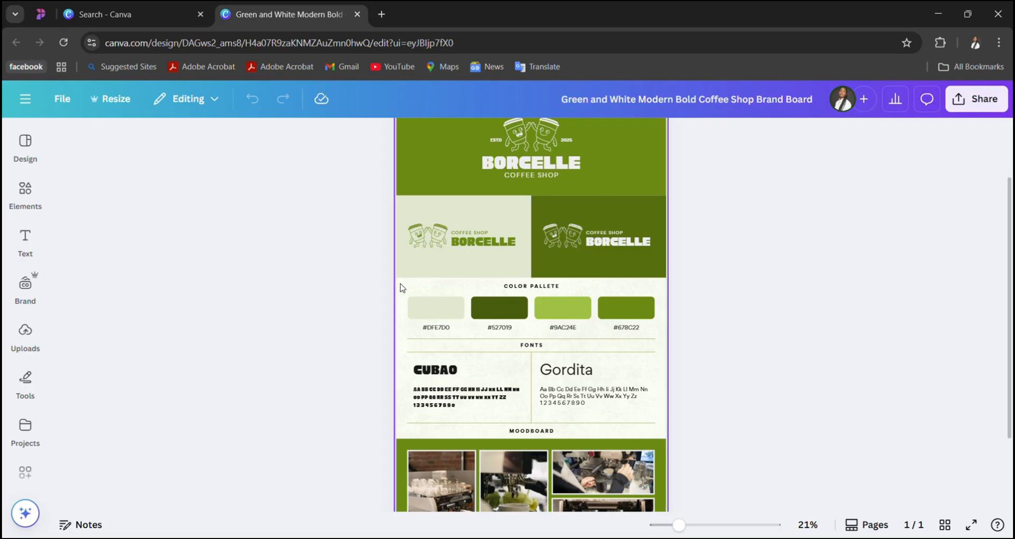
{"action": "scroll", "coordinate": [400, 288], "scroll_direction": "up", "scroll_amount": 2}
{"action": "scroll", "coordinate": [400, 288], "scroll_direction": "down", "scroll_amount": 2}
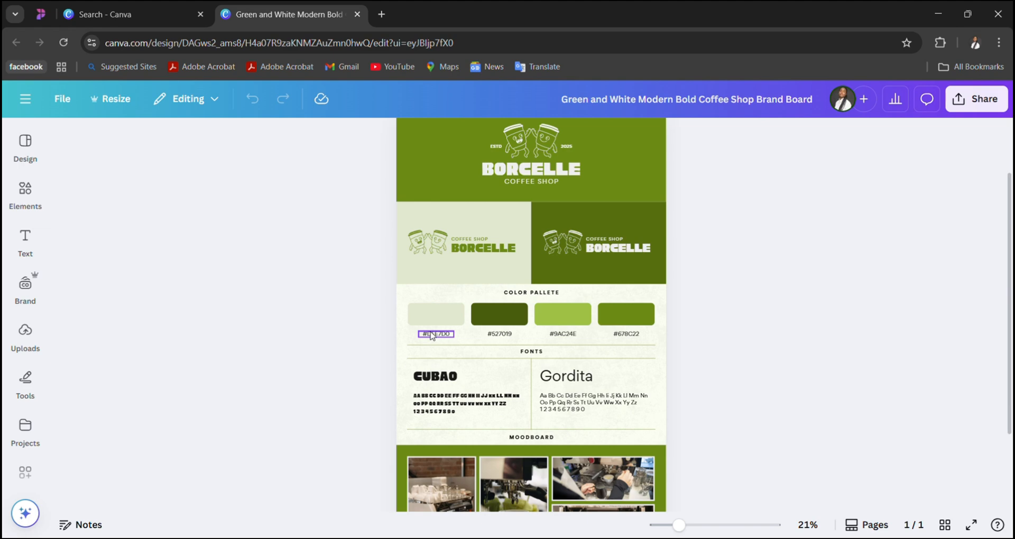
{"action": "scroll", "coordinate": [629, 243], "scroll_direction": "up", "scroll_amount": 2}
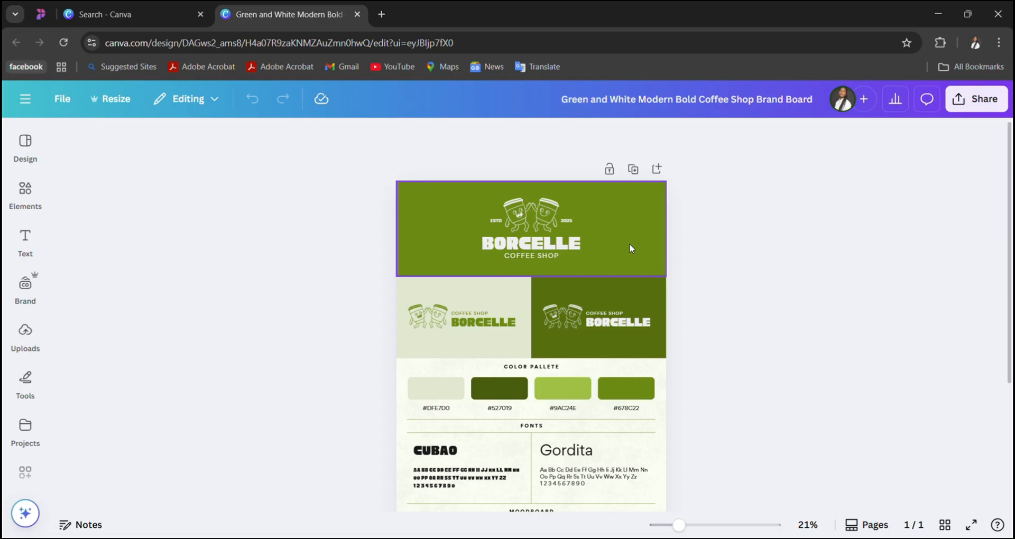
- Replace the BORCELLE name in the green header logo with DANCING
{"action": "double_click", "coordinate": [529, 246]}
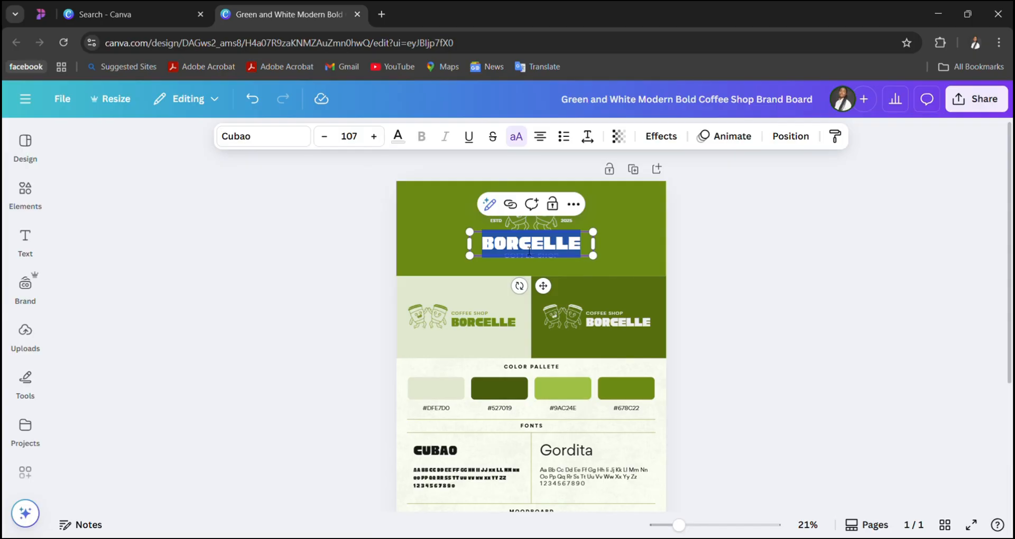
{"action": "type", "text": "DA"}
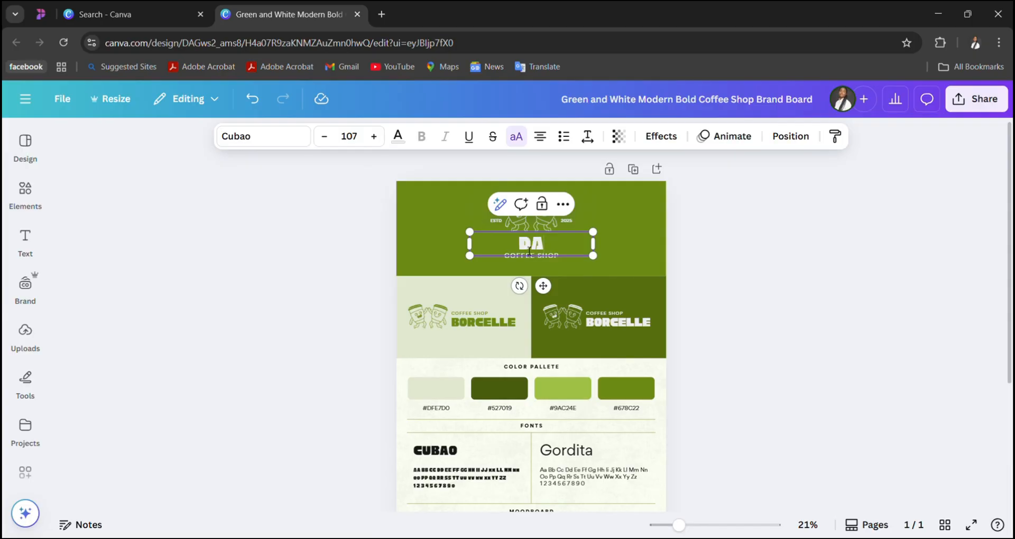
{"action": "type", "text": "NCING"}
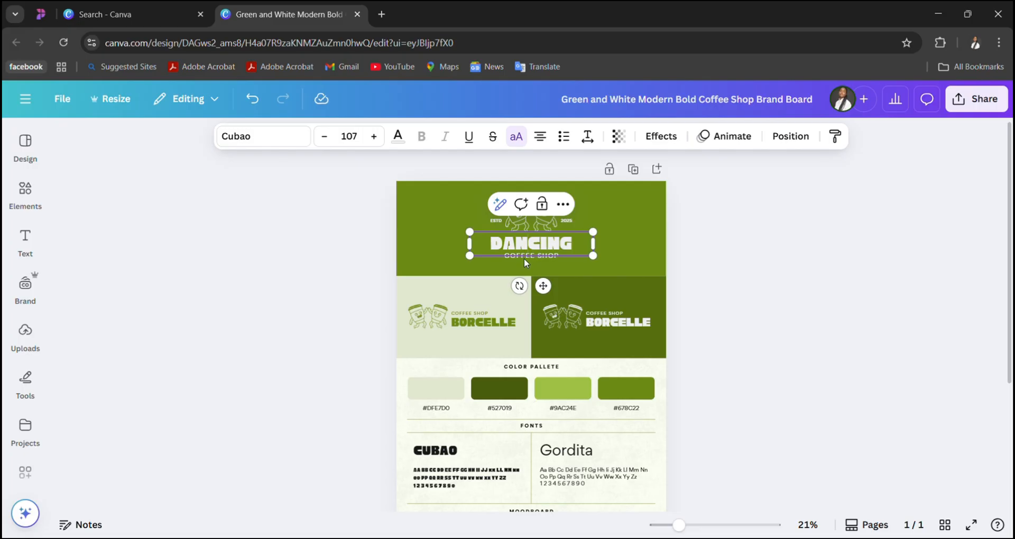
{"action": "left_click", "coordinate": [654, 215]}
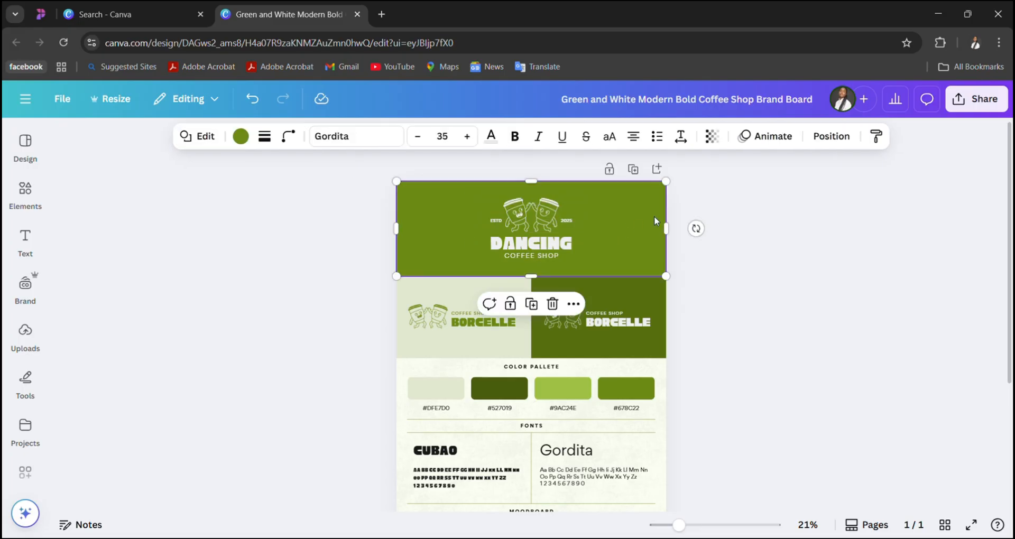
- Change the word COFFEE to CHICKEN in the line under the header name, so it reads CHICKEN SHOP
{"action": "left_click", "coordinate": [521, 255]}
{"action": "left_click", "coordinate": [515, 258]}
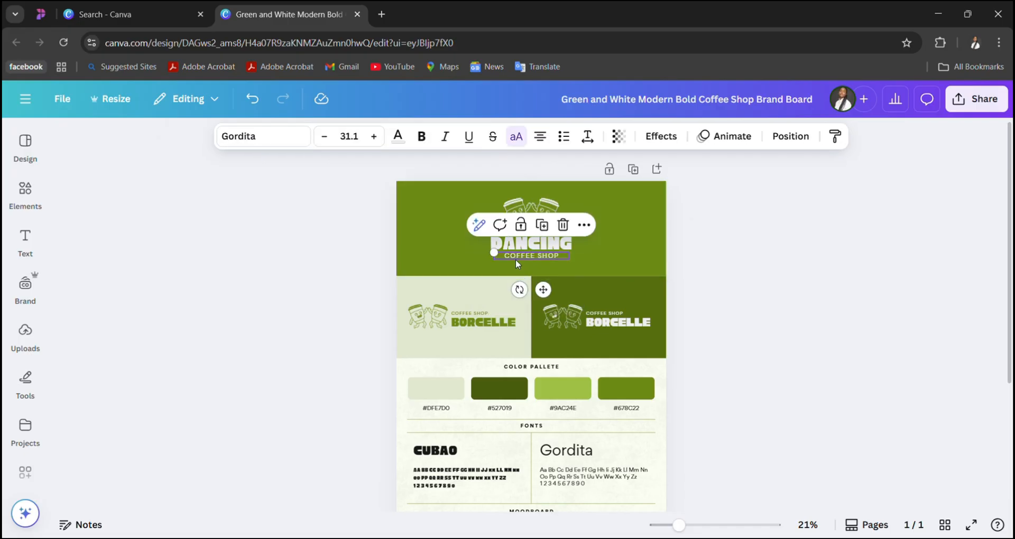
{"action": "left_click", "coordinate": [516, 259]}
{"action": "left_click_drag", "start_coordinate": [535, 259], "coordinate": [497, 260]}
{"action": "type", "text": "CH"}
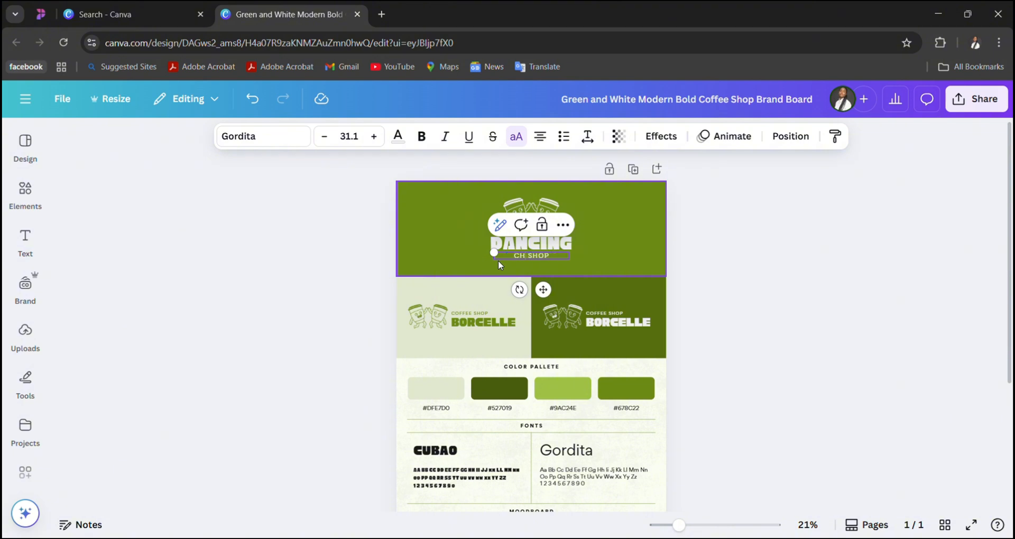
{"action": "type", "text": "ICKEN"}
{"action": "left_click", "coordinate": [611, 245]}
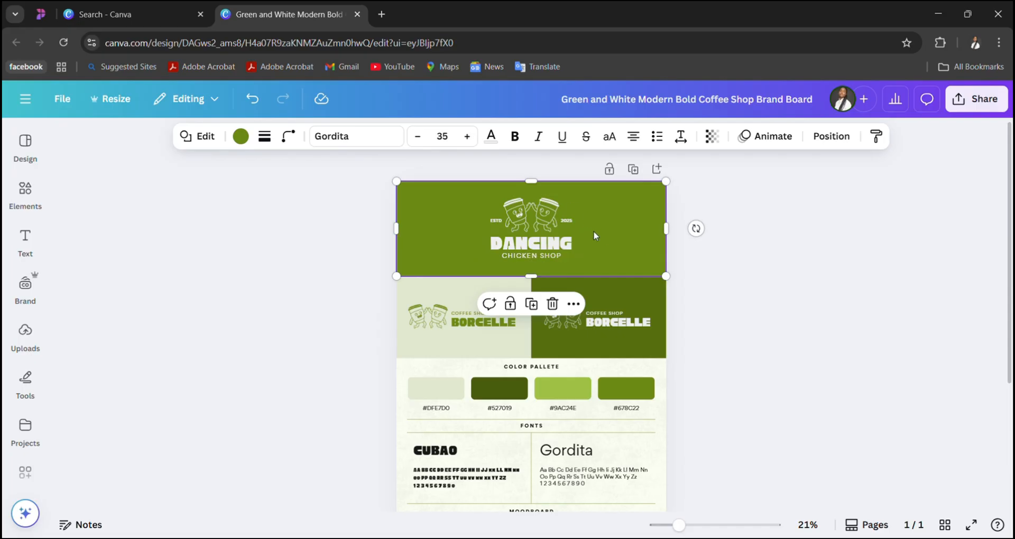
- Remove the 2025 and ESTD texts on either side of the header's cup illustration
{"action": "double_click", "coordinate": [568, 217]}
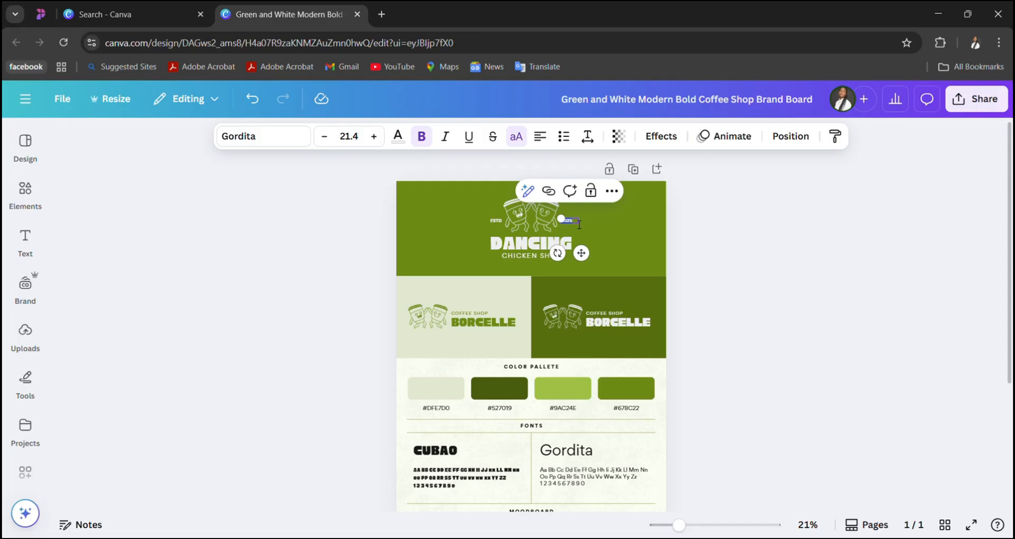
{"action": "key", "text": "BackSpace"}
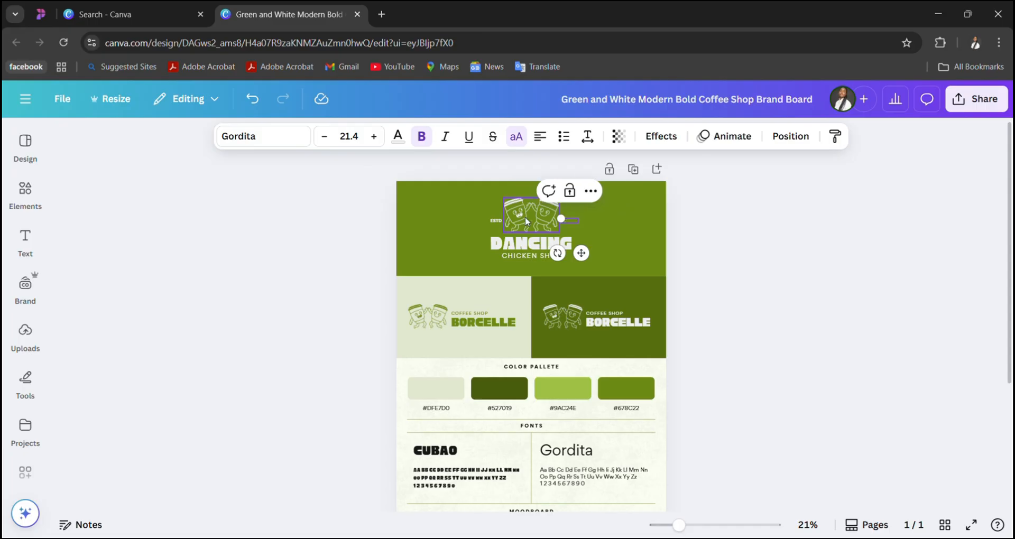
{"action": "left_click", "coordinate": [492, 221]}
{"action": "key", "text": "Delete"}
{"action": "left_click", "coordinate": [492, 221]}
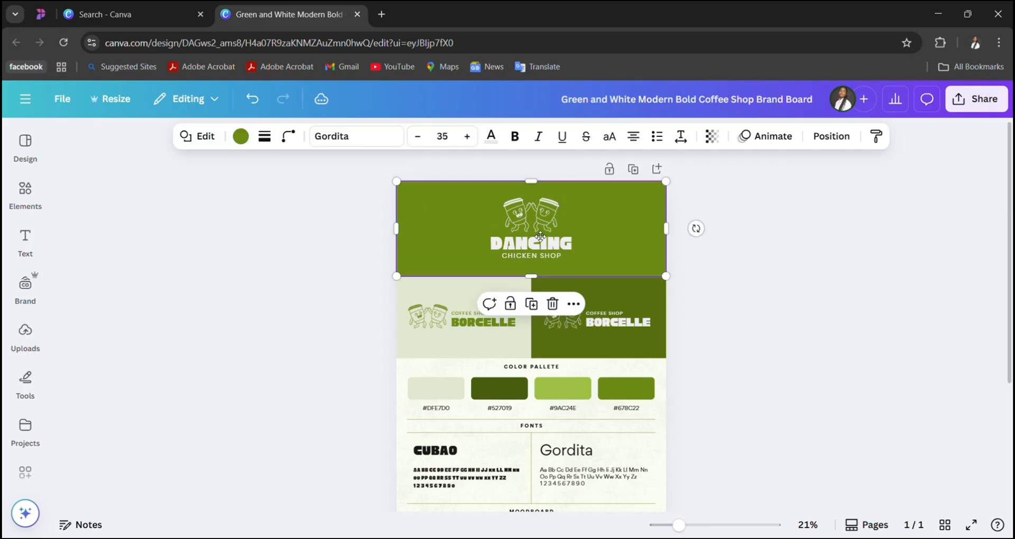
- Try moving the green header background sideways and undo the moves
{"action": "left_click_drag", "start_coordinate": [540, 236], "coordinate": [589, 237]}
{"action": "key", "text": "ctrl+z"}
{"action": "left_click_drag", "start_coordinate": [595, 215], "coordinate": [671, 216]}
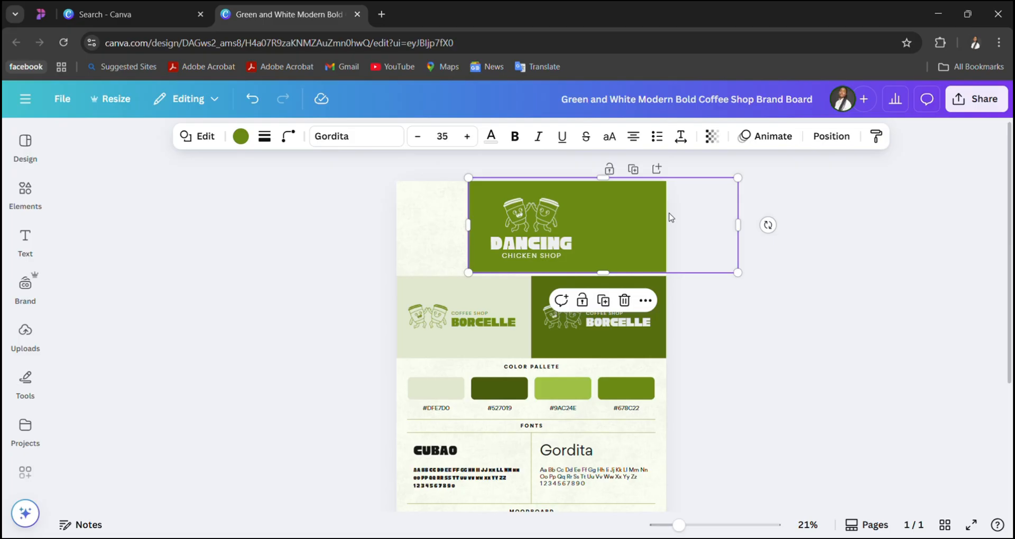
{"action": "key", "text": "ctrl+z"}
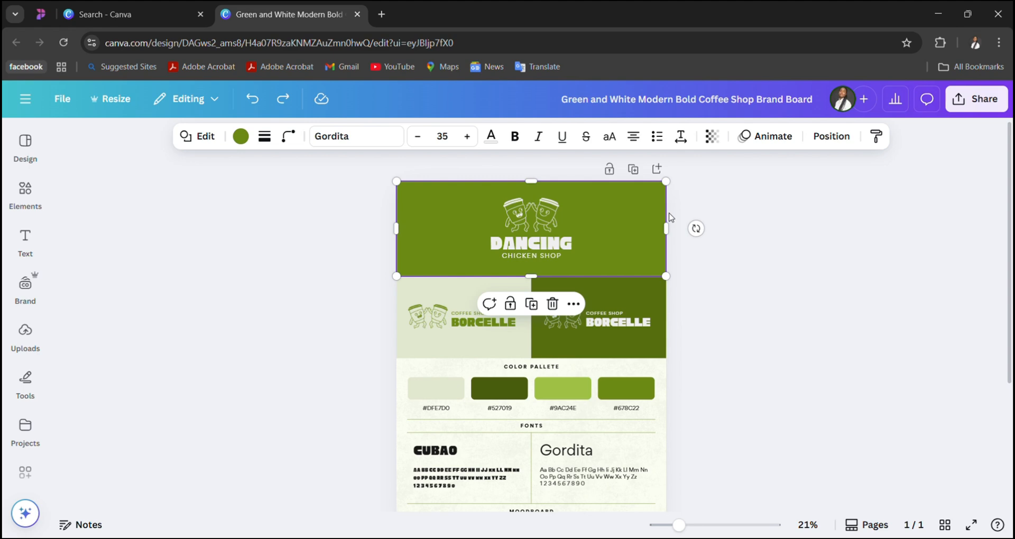
- Delete the DANCING text from the header and undo the deletion
{"action": "left_click", "coordinate": [524, 239]}
{"action": "key", "text": "Delete"}
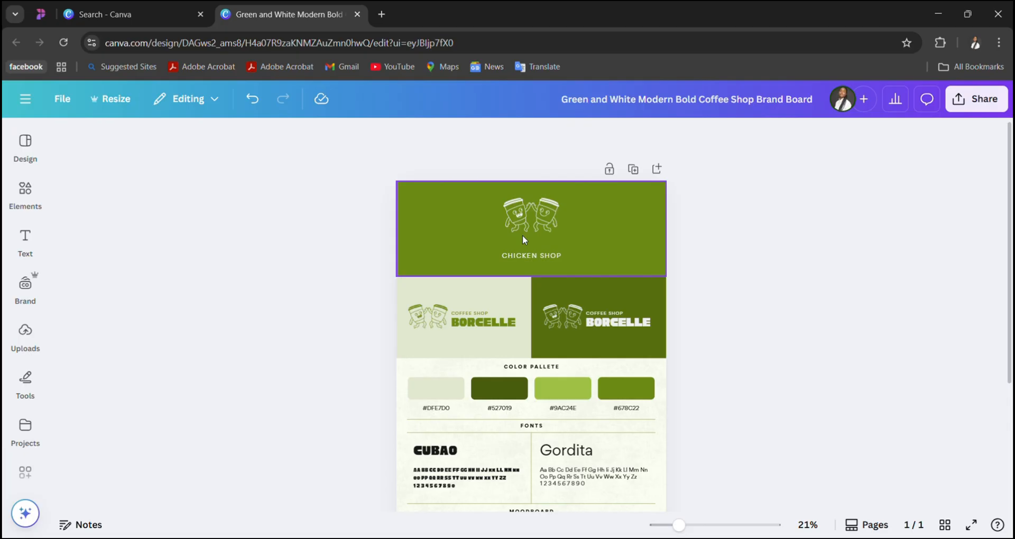
{"action": "key", "text": "ctrl+z"}
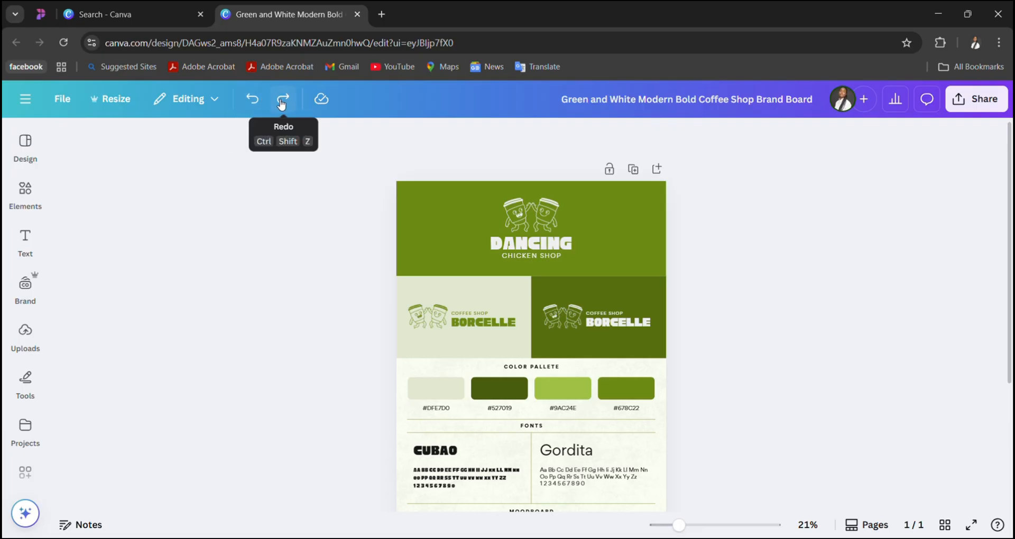
- Undo the removal of the ESTD and 2025 texts and redo both removals
{"action": "left_click", "coordinate": [253, 100]}
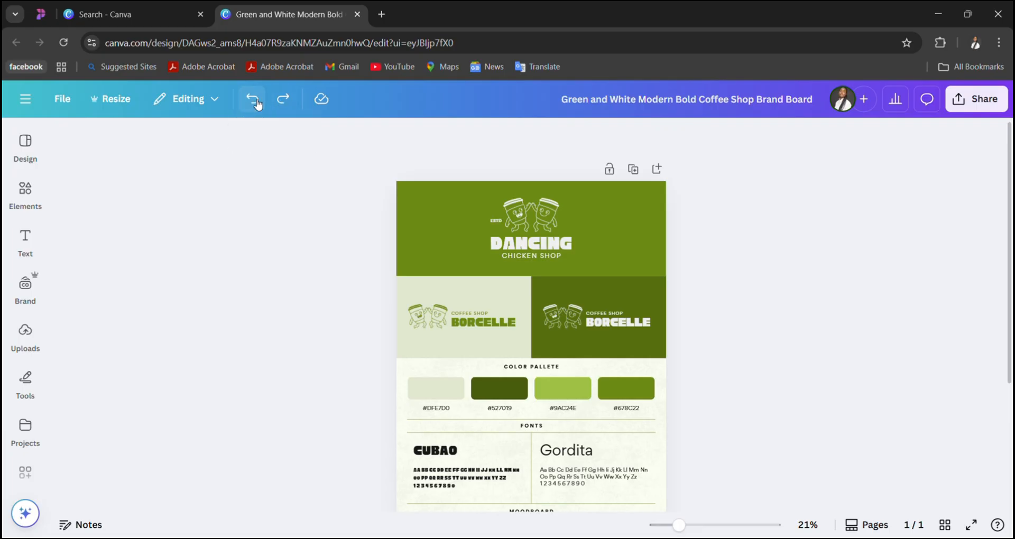
{"action": "left_click", "coordinate": [255, 101]}
{"action": "left_click", "coordinate": [279, 103]}
{"action": "left_click", "coordinate": [279, 103]}
- Review the edited brand board's header, secondary logos, color palette, fonts and moodboard sections
{"action": "scroll", "coordinate": [487, 362], "scroll_direction": "down", "scroll_amount": 3}
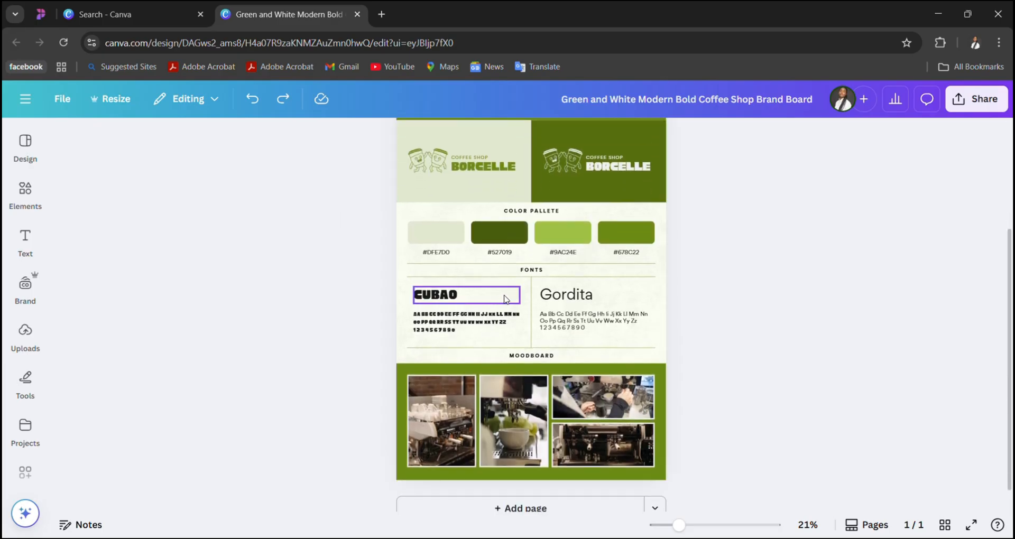
{"action": "scroll", "coordinate": [522, 277], "scroll_direction": "up", "scroll_amount": 2}
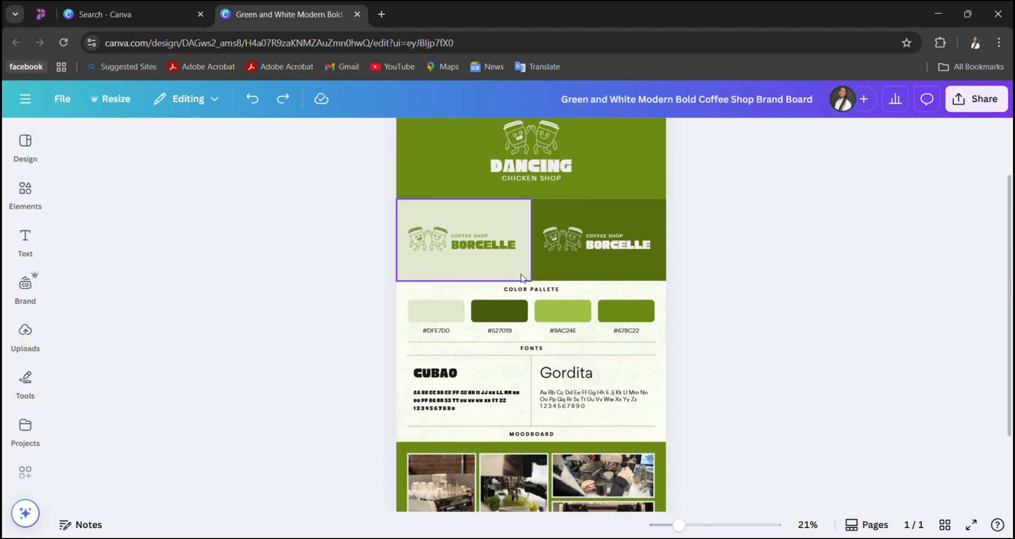
{"action": "scroll", "coordinate": [521, 277], "scroll_direction": "up", "scroll_amount": 1}
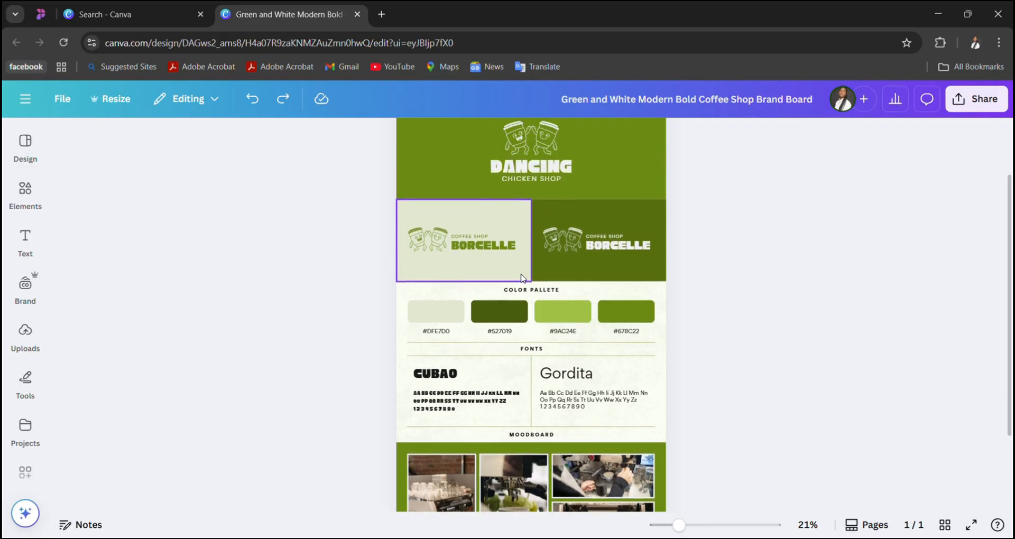
{"action": "scroll", "coordinate": [521, 278], "scroll_direction": "down", "scroll_amount": 2}
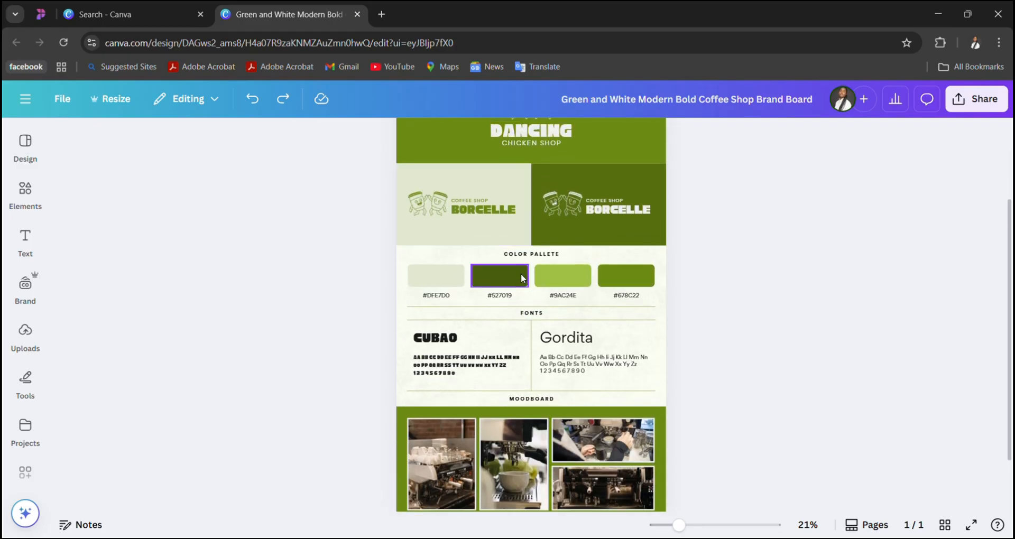
{"action": "scroll", "coordinate": [521, 278], "scroll_direction": "up", "scroll_amount": 2}
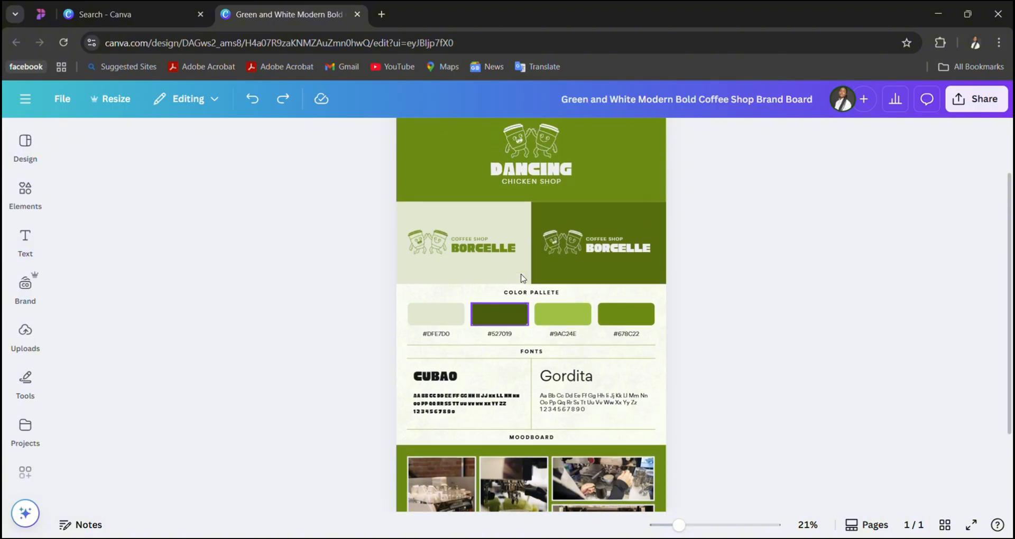
{"action": "scroll", "coordinate": [521, 278], "scroll_direction": "down", "scroll_amount": 2}
{"action": "scroll", "coordinate": [521, 273], "scroll_direction": "down", "scroll_amount": 1}
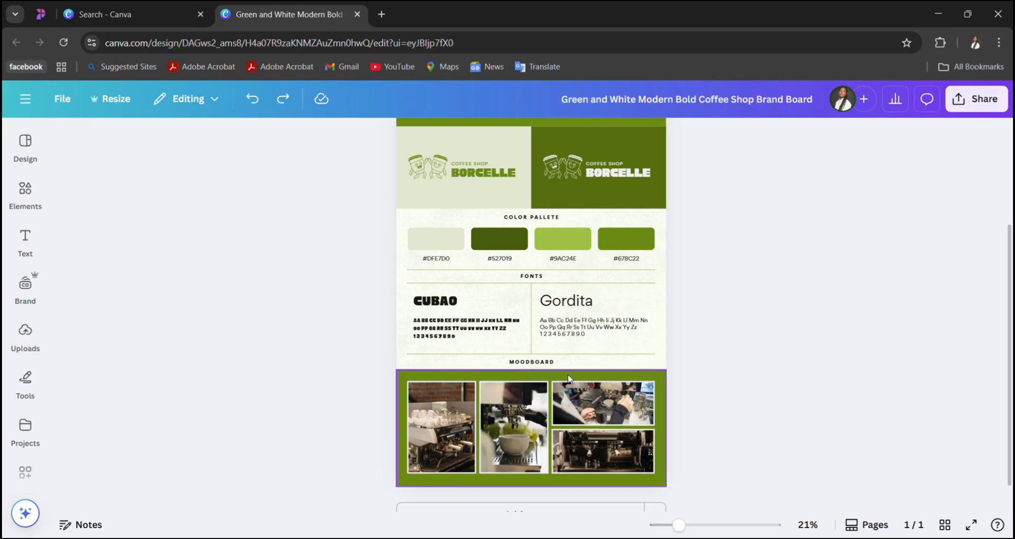
{"action": "scroll", "coordinate": [612, 324], "scroll_direction": "down", "scroll_amount": 1}
{"action": "scroll", "coordinate": [596, 256], "scroll_direction": "up", "scroll_amount": 2}
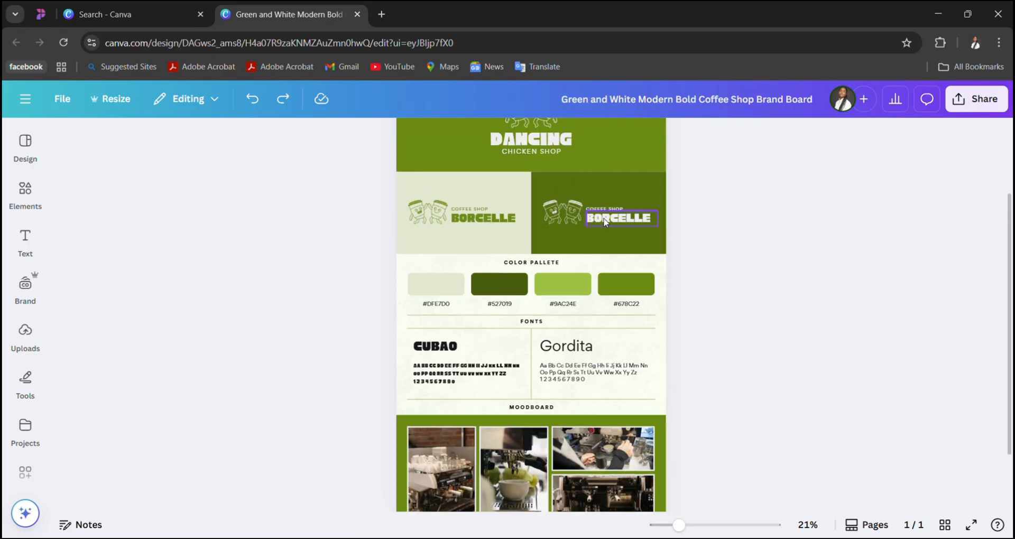
- Open the Brand Kit and review its logo, color palettes, fonts and brand voice sections
{"action": "scroll", "coordinate": [604, 218], "scroll_direction": "up", "scroll_amount": 2}
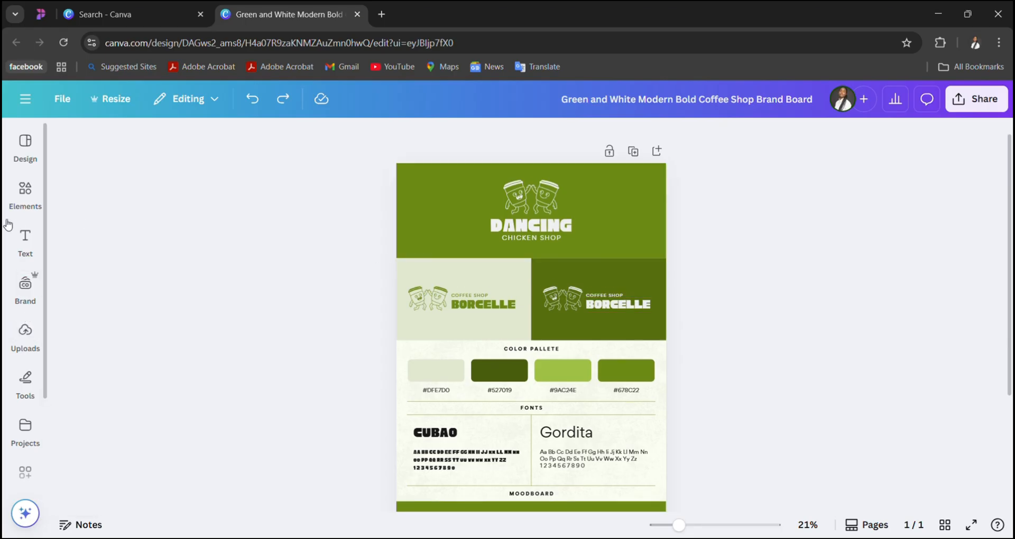
{"action": "left_click", "coordinate": [28, 296]}
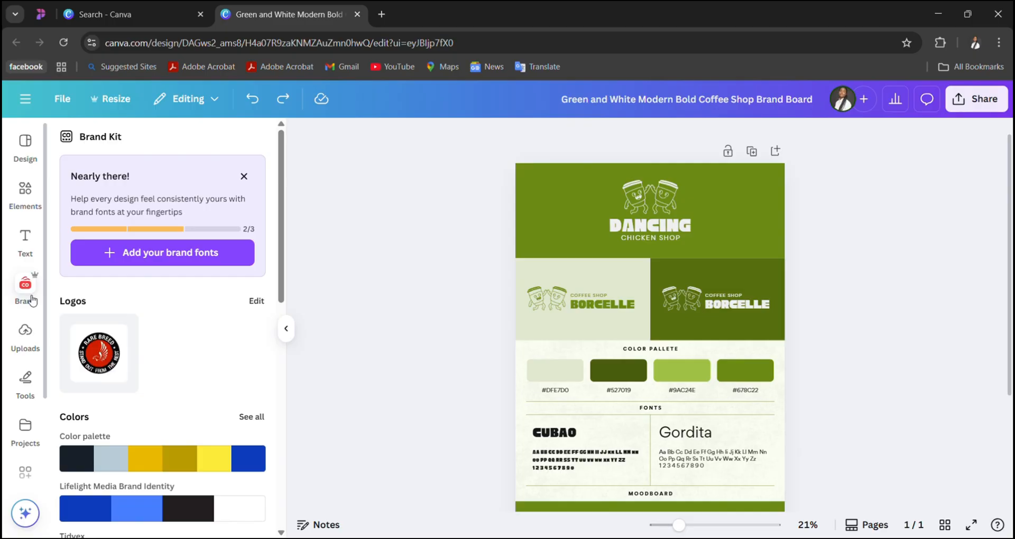
{"action": "scroll", "coordinate": [177, 379], "scroll_direction": "down", "scroll_amount": 2}
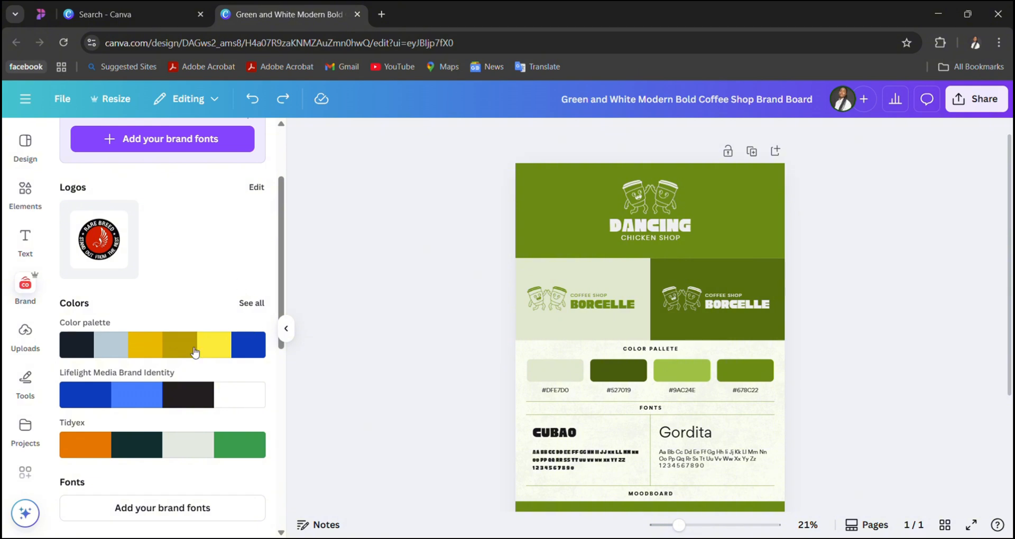
{"action": "scroll", "coordinate": [177, 437], "scroll_direction": "down", "scroll_amount": 2}
{"action": "scroll", "coordinate": [175, 437], "scroll_direction": "up", "scroll_amount": 4}
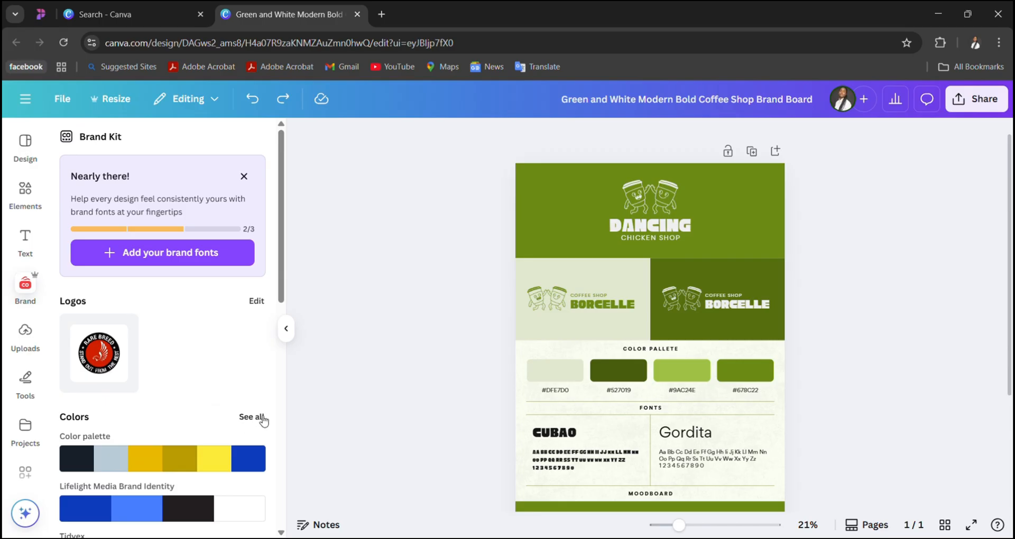
{"action": "scroll", "coordinate": [263, 420], "scroll_direction": "down", "scroll_amount": 3}
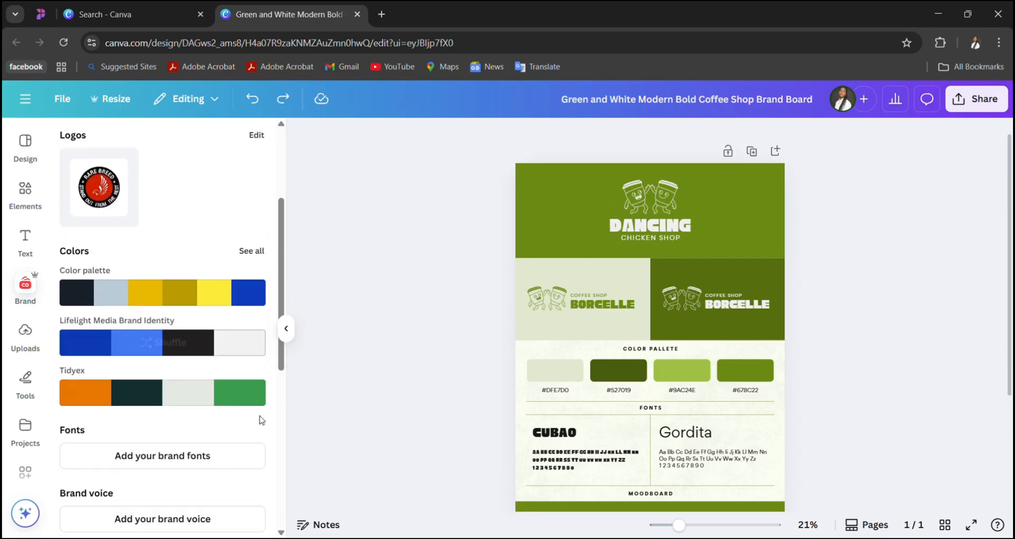
- Show all brand color palettes, switch the list to editing and look through the saved palettes
{"action": "left_click", "coordinate": [261, 252]}
{"action": "scroll", "coordinate": [258, 339], "scroll_direction": "down", "scroll_amount": 5}
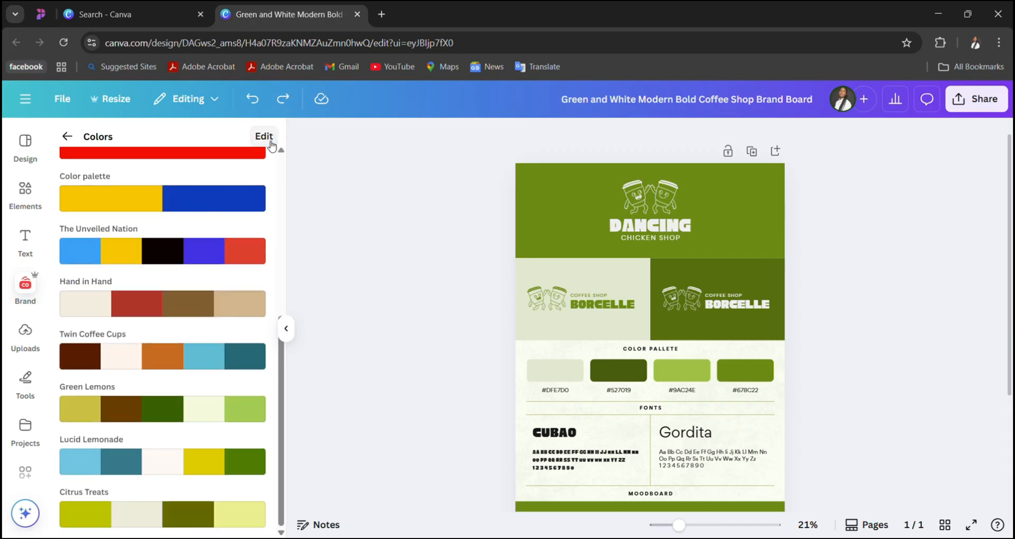
{"action": "left_click", "coordinate": [269, 140]}
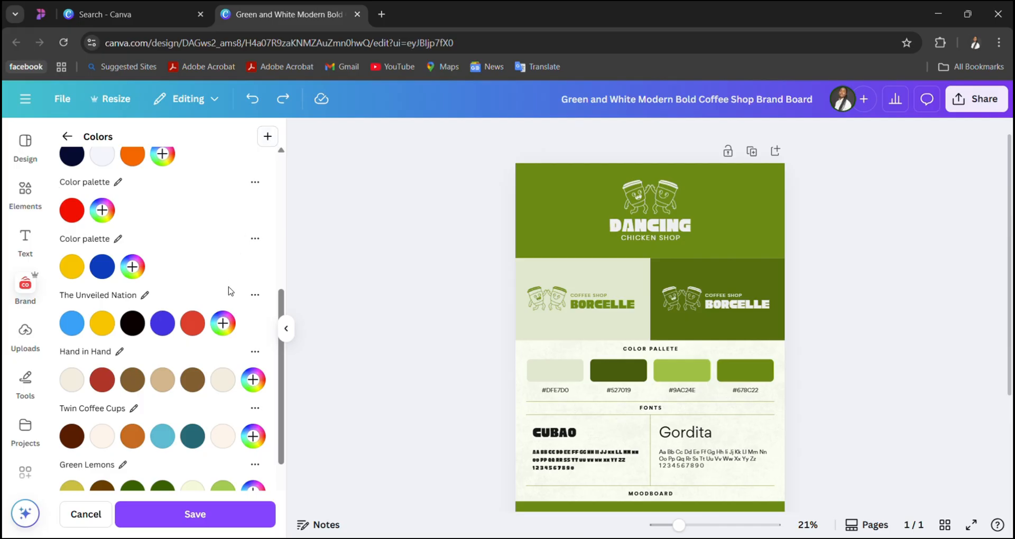
{"action": "scroll", "coordinate": [230, 291], "scroll_direction": "down", "scroll_amount": 2}
{"action": "scroll", "coordinate": [233, 227], "scroll_direction": "up", "scroll_amount": 2}
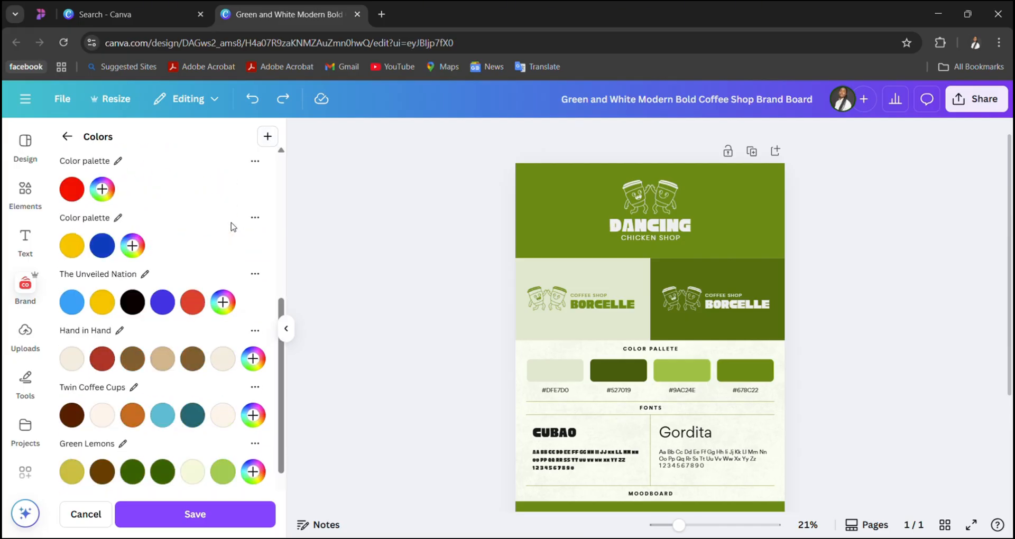
{"action": "scroll", "coordinate": [233, 227], "scroll_direction": "up", "scroll_amount": 5}
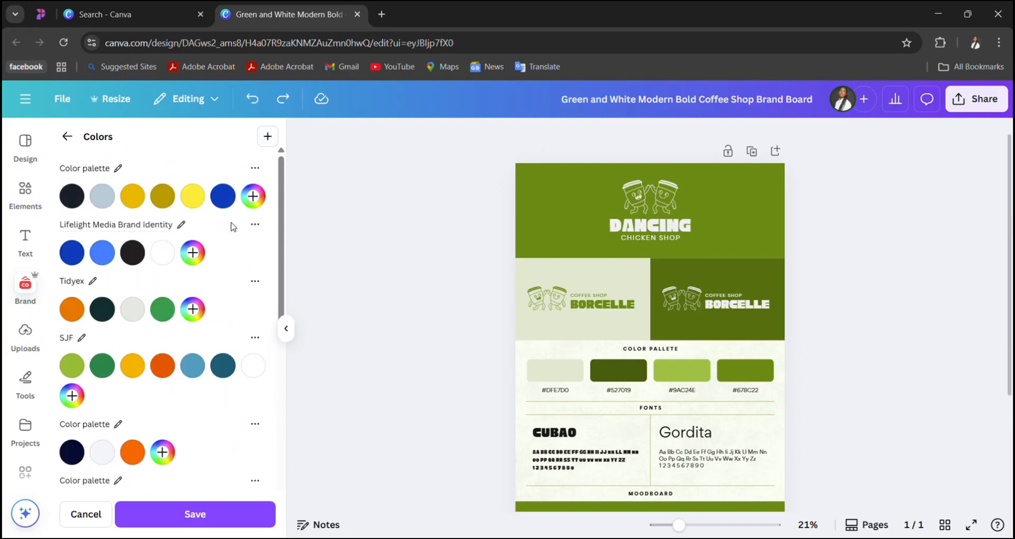
- Add the ready-made palette The Deep Blue to the brand colors and check it in the palette list
{"action": "left_click", "coordinate": [269, 137]}
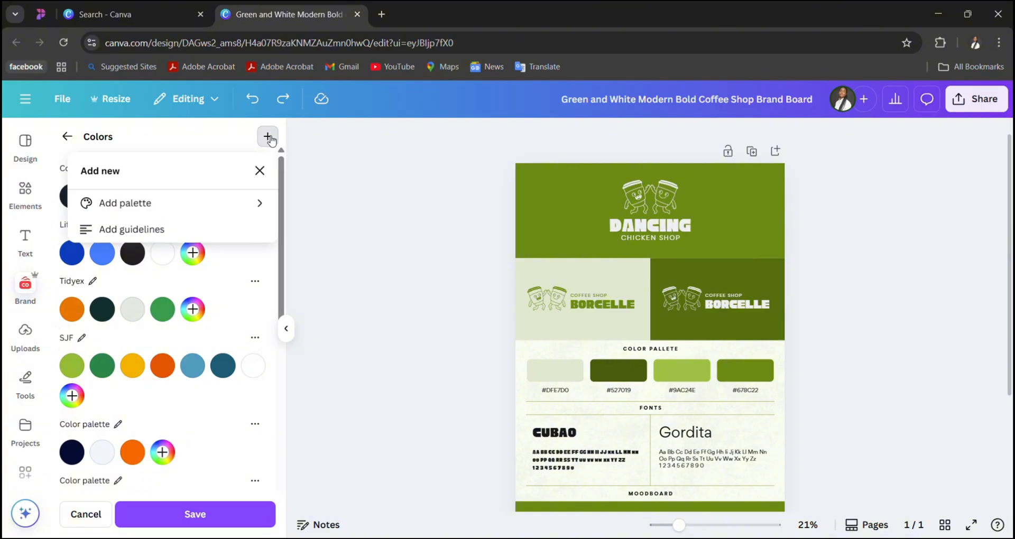
{"action": "left_click", "coordinate": [170, 213]}
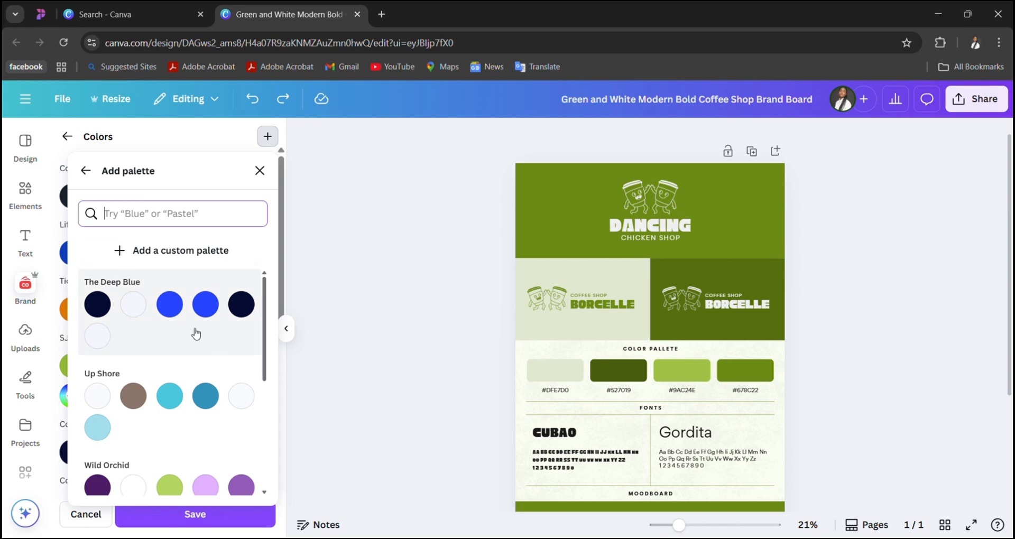
{"action": "left_click", "coordinate": [176, 315]}
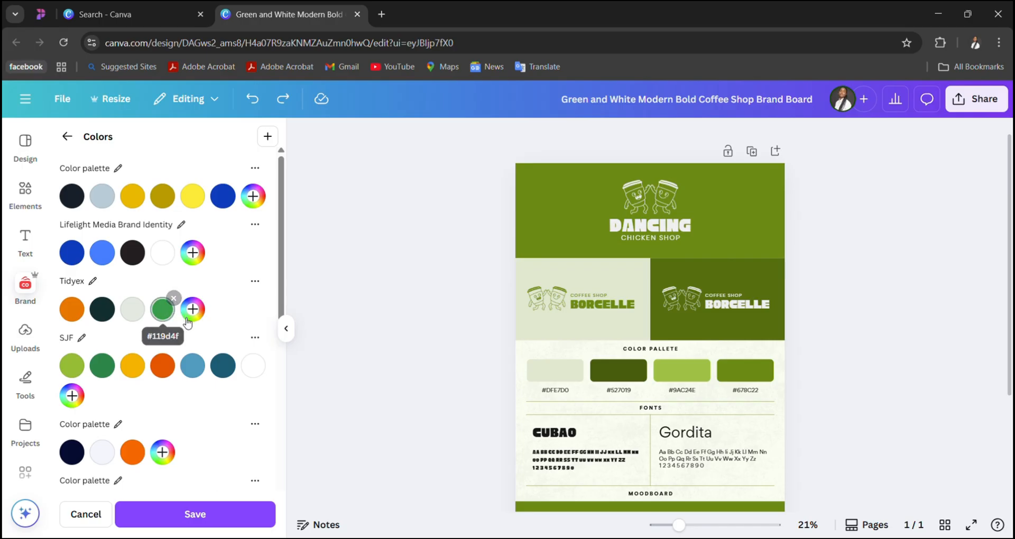
{"action": "scroll", "coordinate": [170, 370], "scroll_direction": "down", "scroll_amount": 1}
{"action": "scroll", "coordinate": [170, 377], "scroll_direction": "down", "scroll_amount": 10}
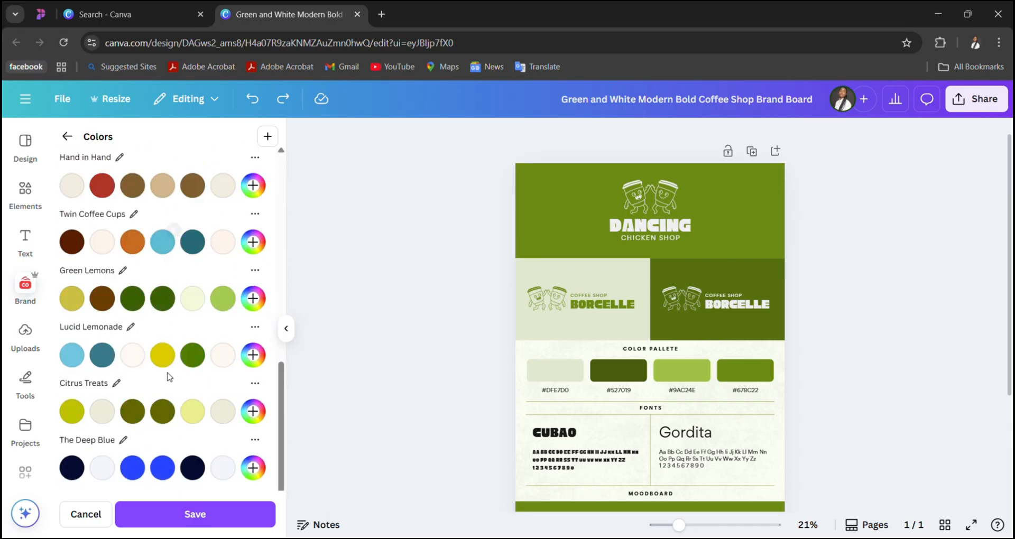
{"action": "scroll", "coordinate": [169, 377], "scroll_direction": "up", "scroll_amount": 10}
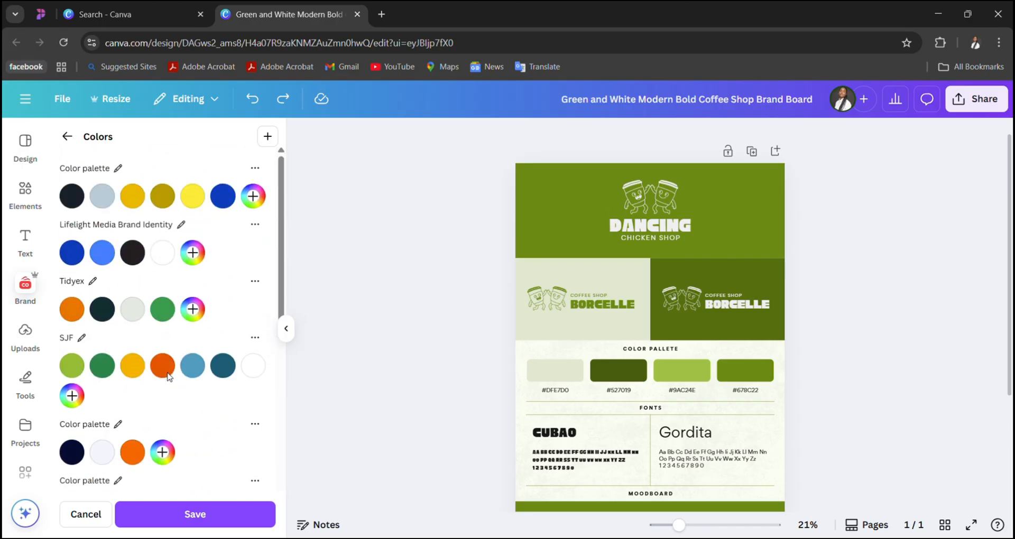
{"action": "scroll", "coordinate": [202, 417], "scroll_direction": "down", "scroll_amount": 10}
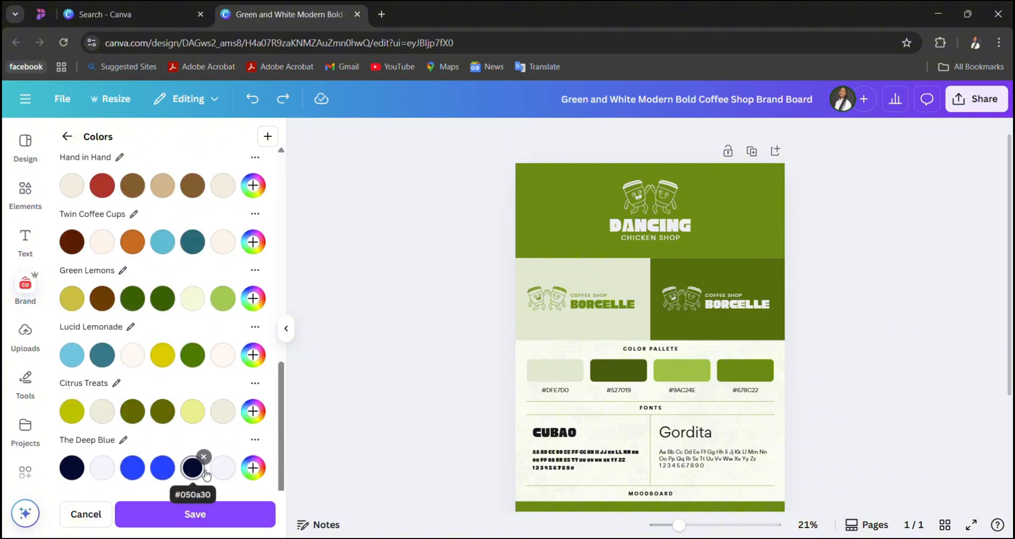
{"action": "scroll", "coordinate": [194, 222], "scroll_direction": "up", "scroll_amount": 3}
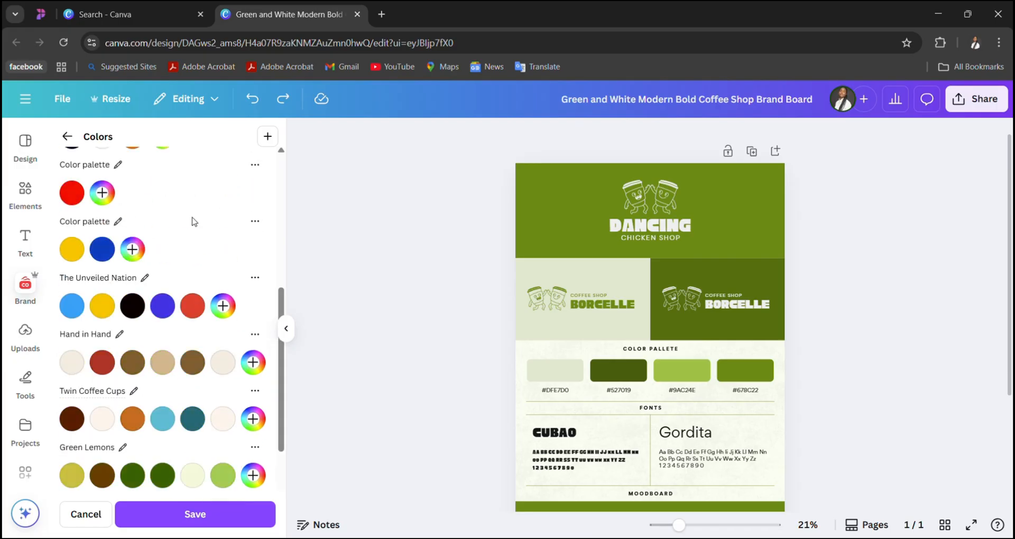
{"action": "scroll", "coordinate": [194, 222], "scroll_direction": "up", "scroll_amount": 6}
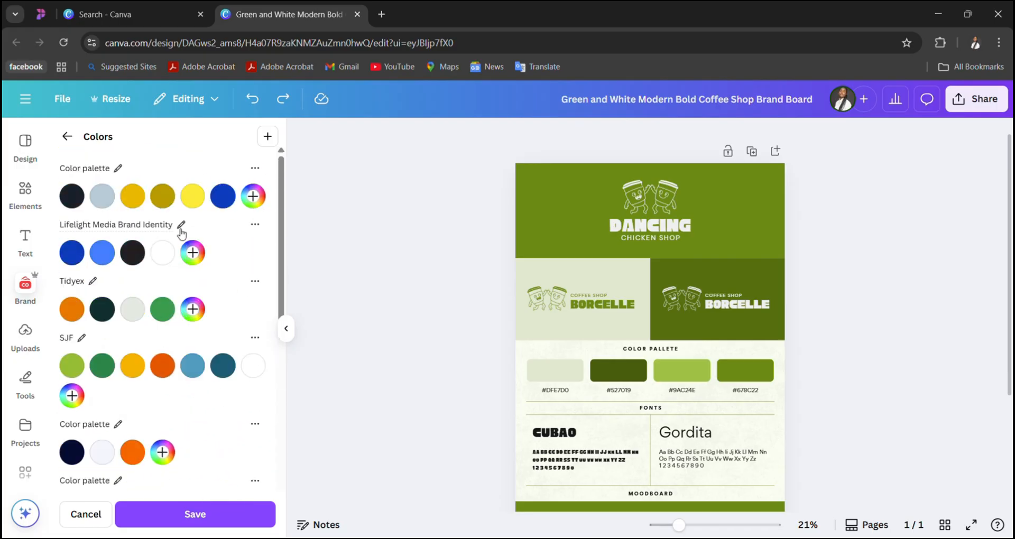
- Add an empty custom palette to the brand colors and look through the palette list
{"action": "left_click", "coordinate": [268, 137]}
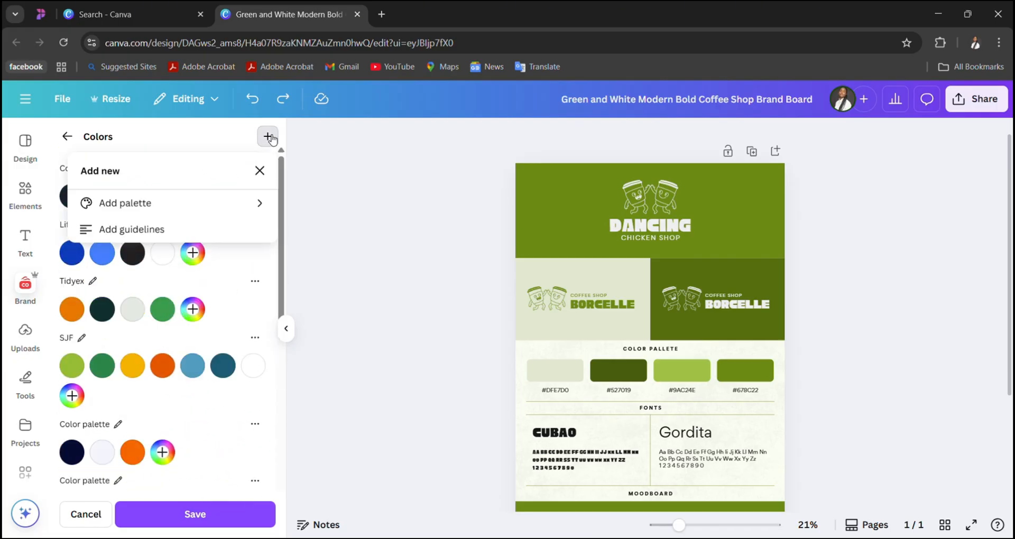
{"action": "left_click", "coordinate": [178, 214]}
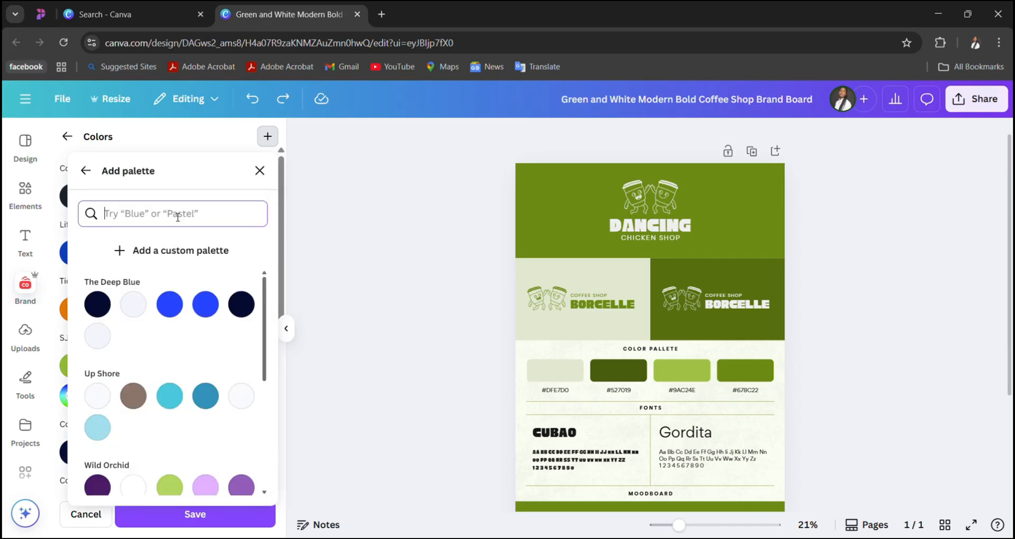
{"action": "left_click", "coordinate": [177, 257]}
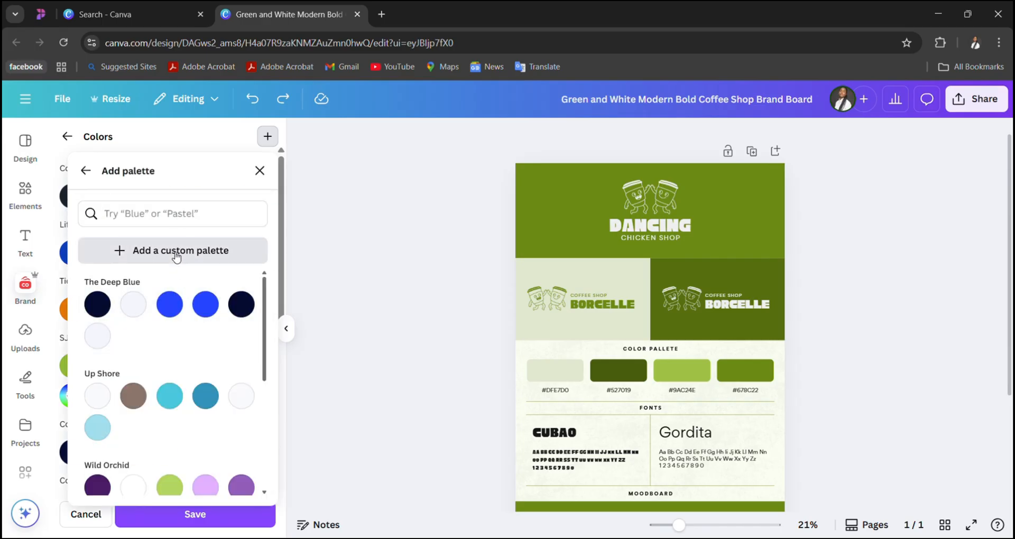
{"action": "scroll", "coordinate": [153, 290], "scroll_direction": "down", "scroll_amount": 10}
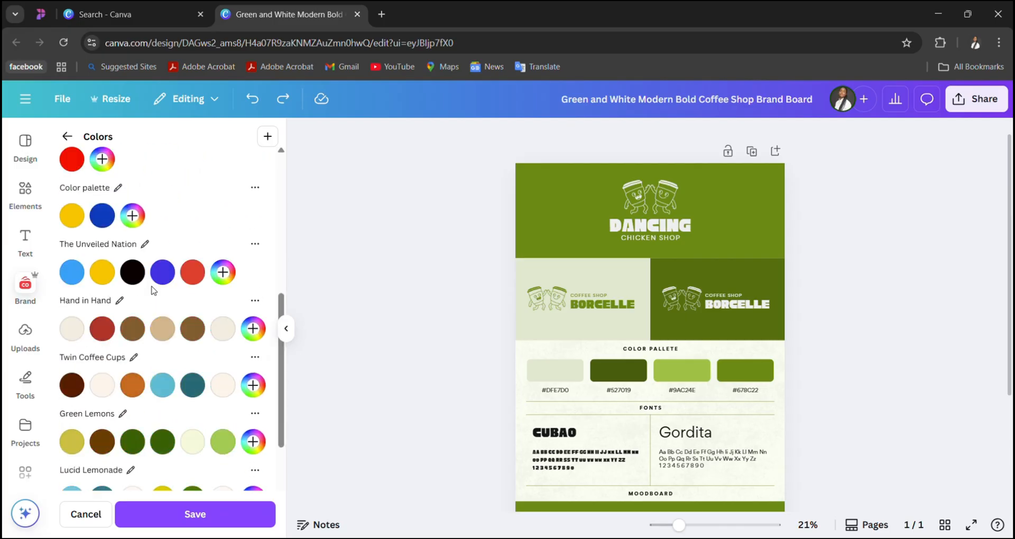
{"action": "scroll", "coordinate": [153, 289], "scroll_direction": "down", "scroll_amount": 5}
{"action": "scroll", "coordinate": [159, 291], "scroll_direction": "up", "scroll_amount": 10}
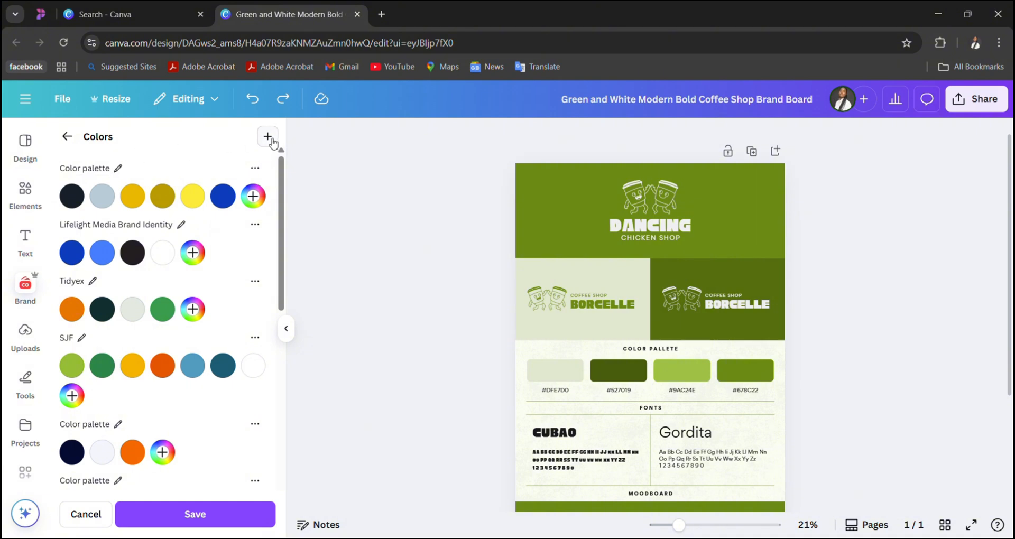
- Add the ready-made palette Wild Orchid to the brand colors and check it in the palette list
{"action": "left_click", "coordinate": [268, 137]}
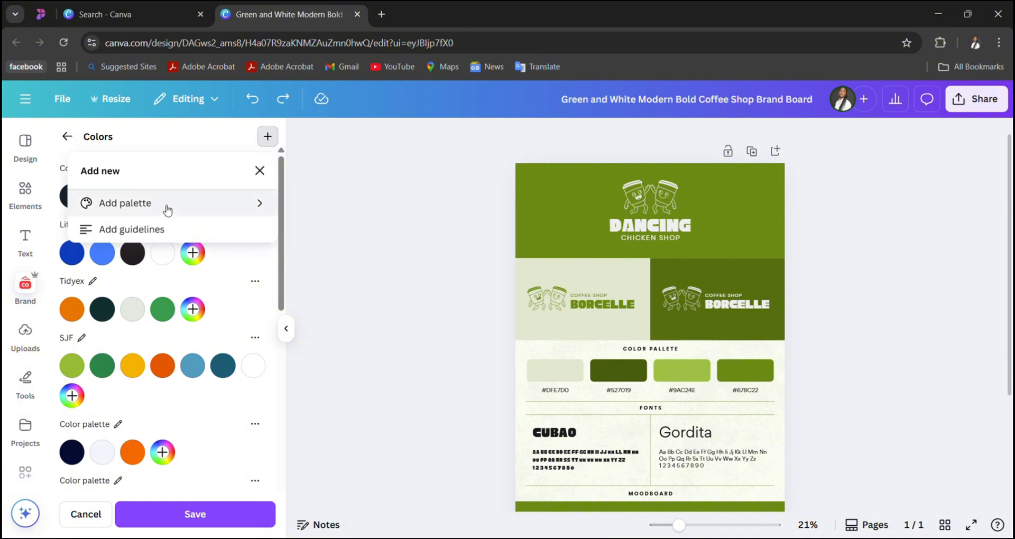
{"action": "left_click", "coordinate": [166, 206]}
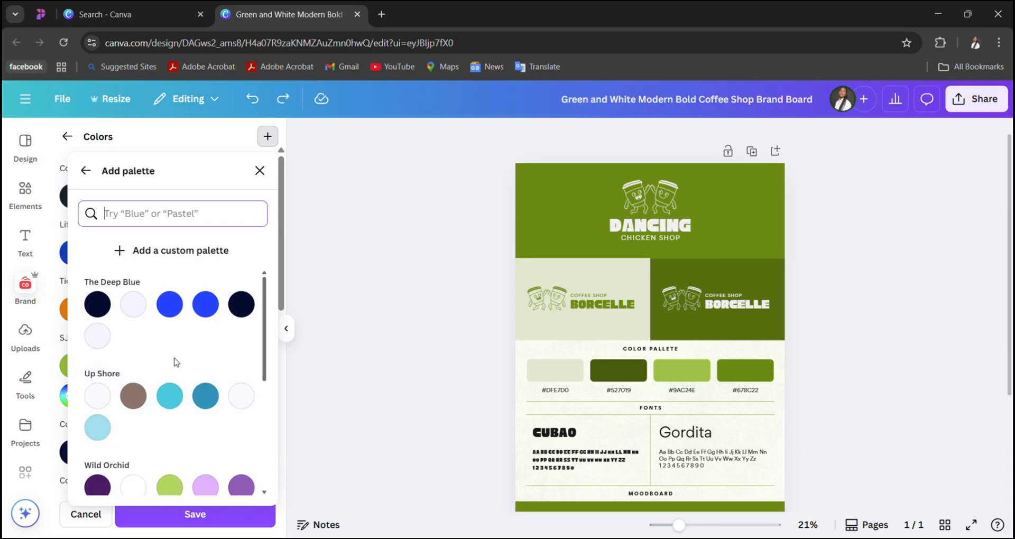
{"action": "scroll", "coordinate": [189, 418], "scroll_direction": "down", "scroll_amount": 2}
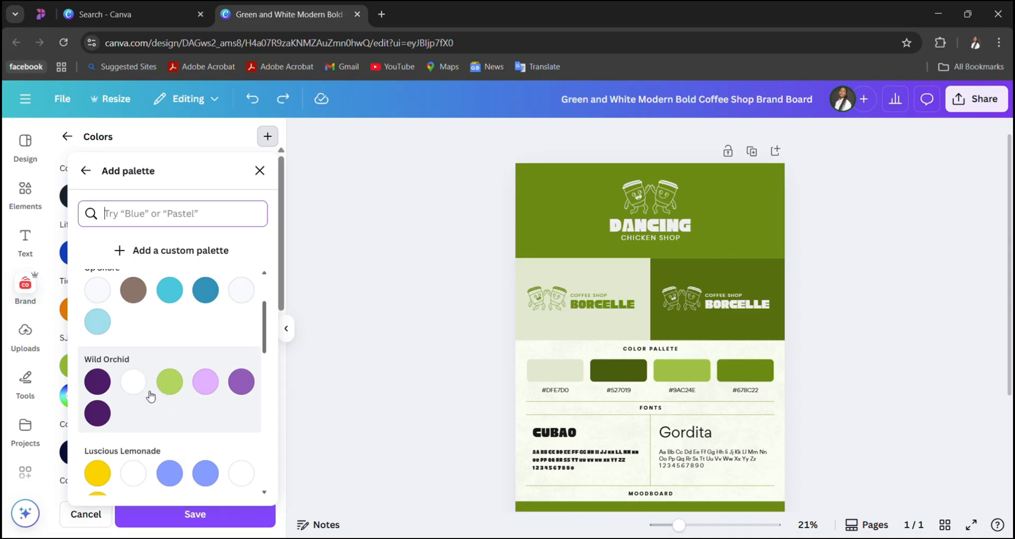
{"action": "scroll", "coordinate": [158, 403], "scroll_direction": "down", "scroll_amount": 2}
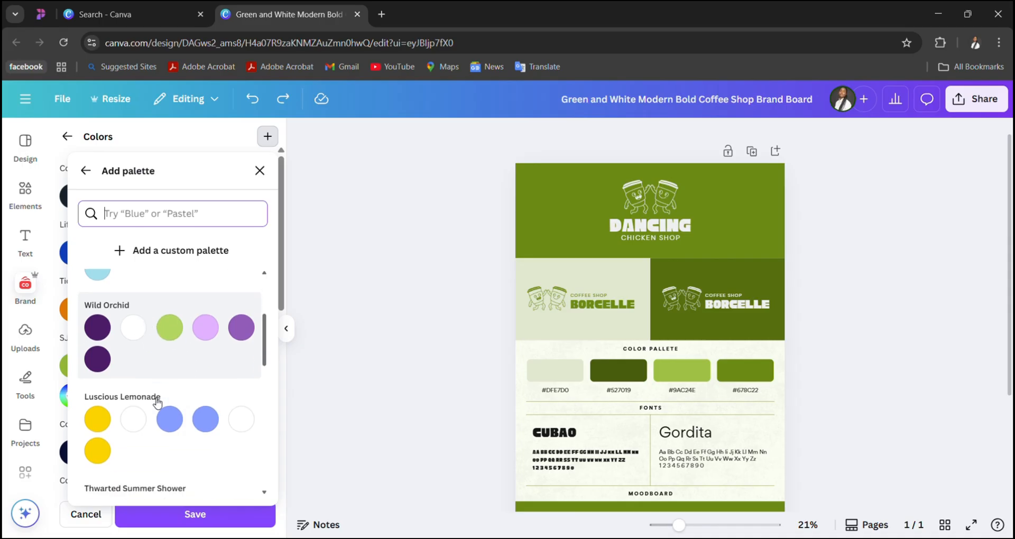
{"action": "left_click", "coordinate": [175, 331]}
{"action": "scroll", "coordinate": [176, 355], "scroll_direction": "down", "scroll_amount": 10}
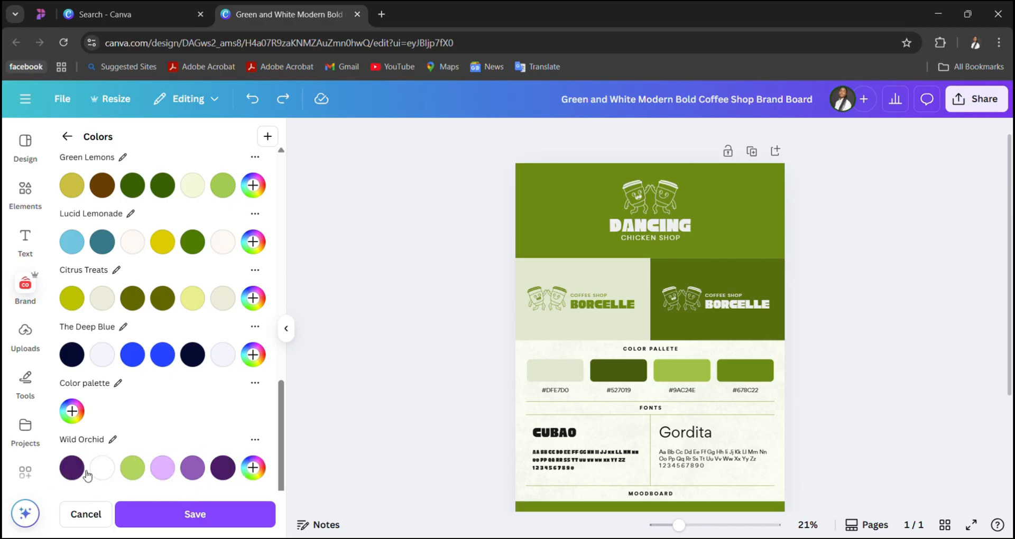
{"action": "scroll", "coordinate": [192, 163], "scroll_direction": "up", "scroll_amount": 5}
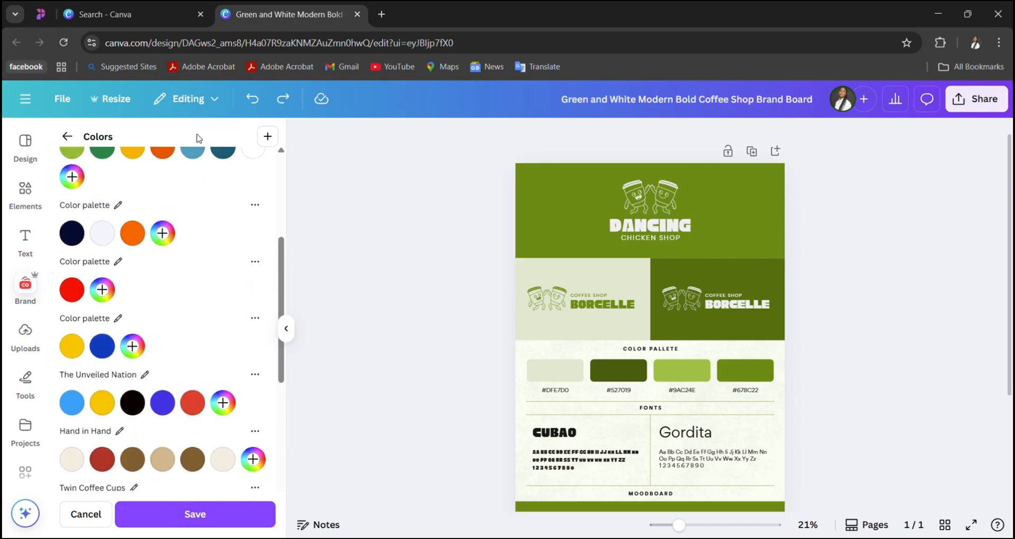
- Add the ready-made palette Four-layered Cake to the brand colors and save the edited palette list
{"action": "left_click", "coordinate": [267, 136]}
{"action": "left_click", "coordinate": [219, 203]}
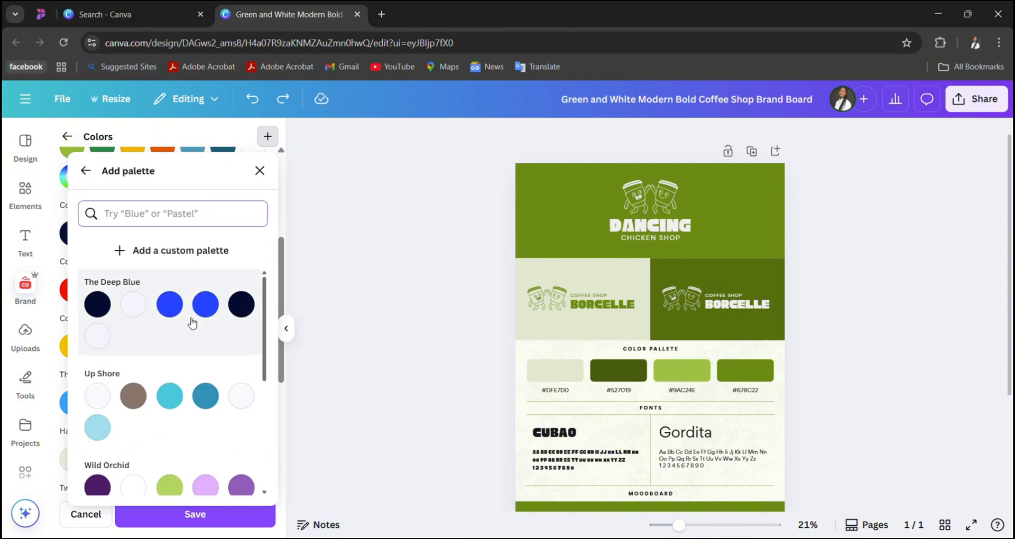
{"action": "scroll", "coordinate": [182, 383], "scroll_direction": "down", "scroll_amount": 8}
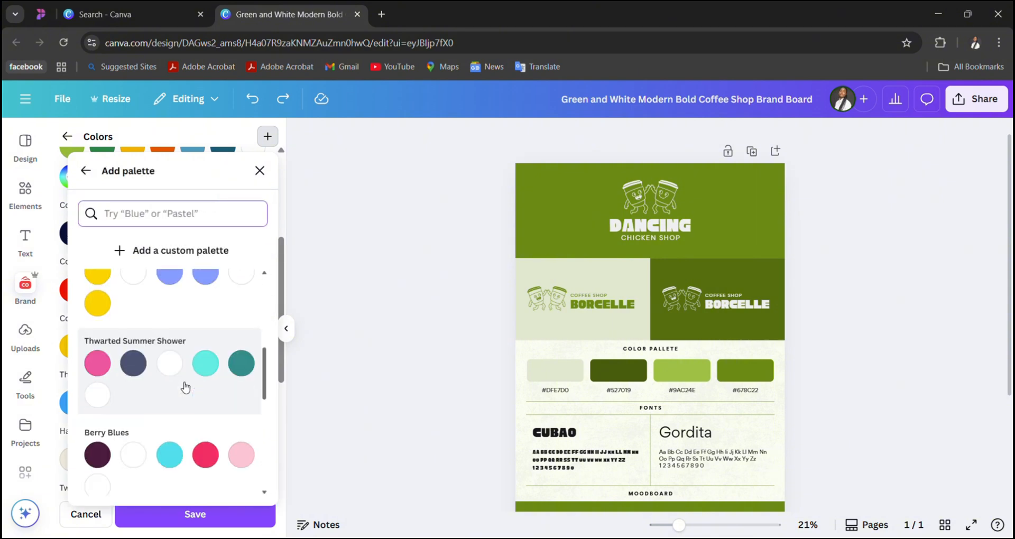
{"action": "scroll", "coordinate": [185, 387], "scroll_direction": "down", "scroll_amount": 12}
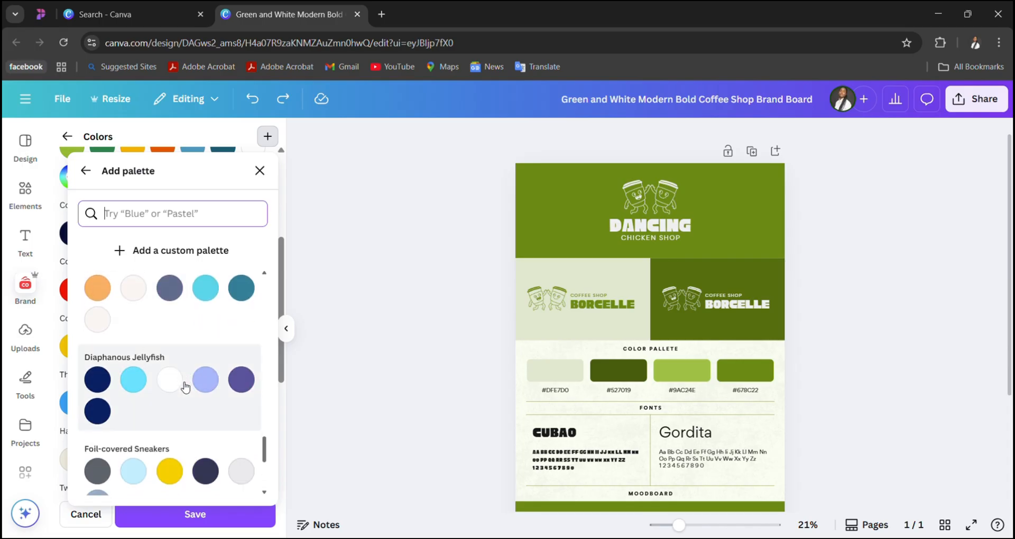
{"action": "scroll", "coordinate": [185, 387], "scroll_direction": "down", "scroll_amount": 10}
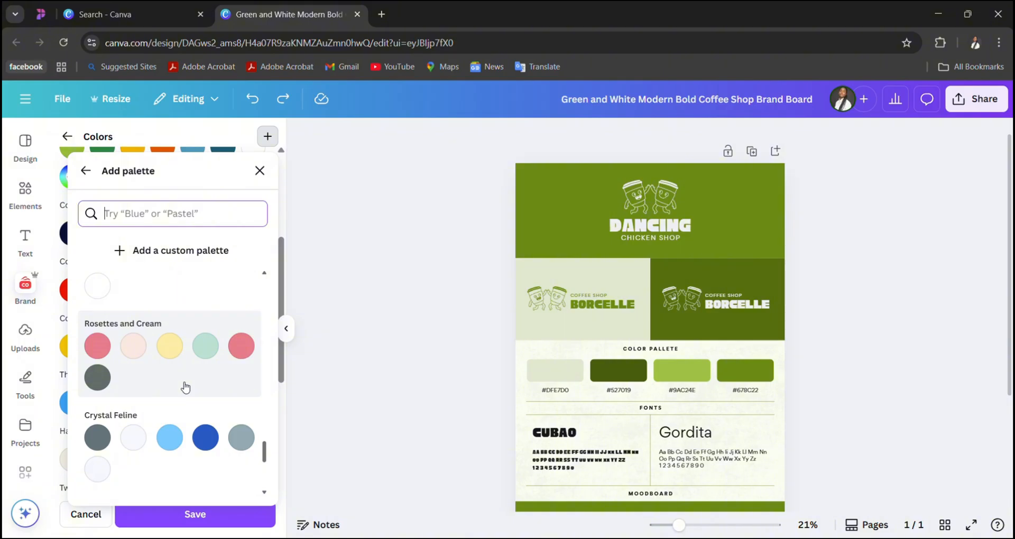
{"action": "scroll", "coordinate": [185, 388], "scroll_direction": "down", "scroll_amount": 10}
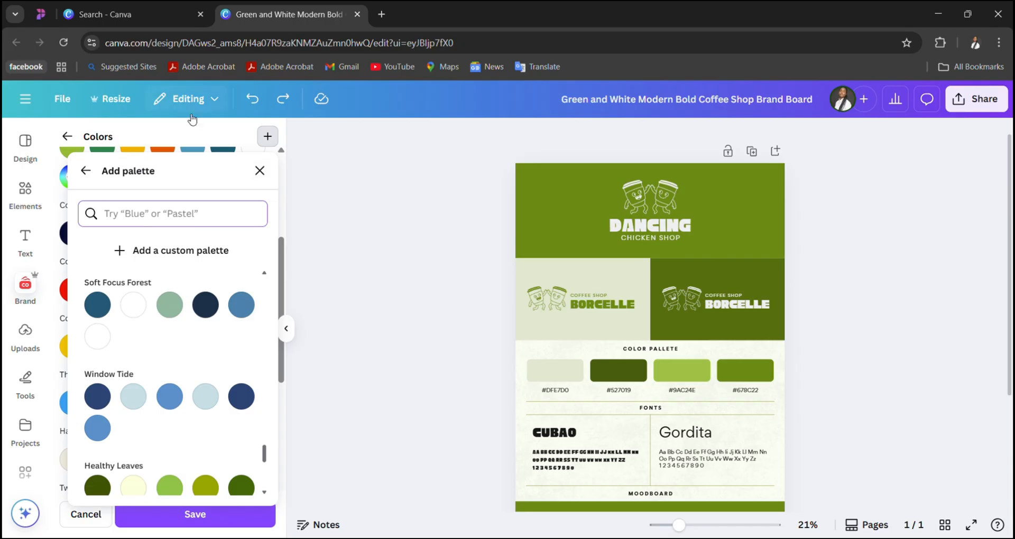
{"action": "scroll", "coordinate": [177, 278], "scroll_direction": "down", "scroll_amount": 4}
{"action": "scroll", "coordinate": [178, 281], "scroll_direction": "up", "scroll_amount": 2}
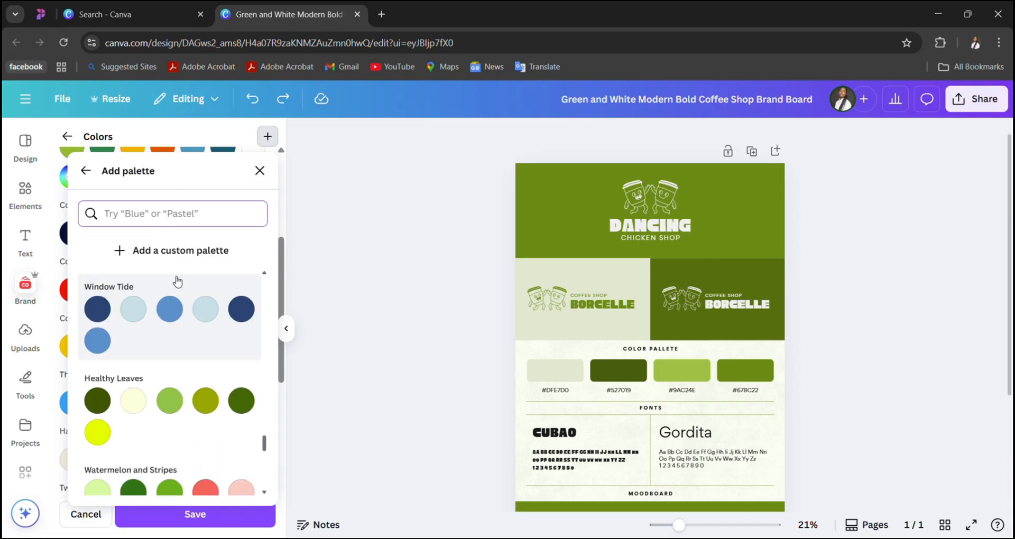
{"action": "scroll", "coordinate": [185, 384], "scroll_direction": "down", "scroll_amount": 6}
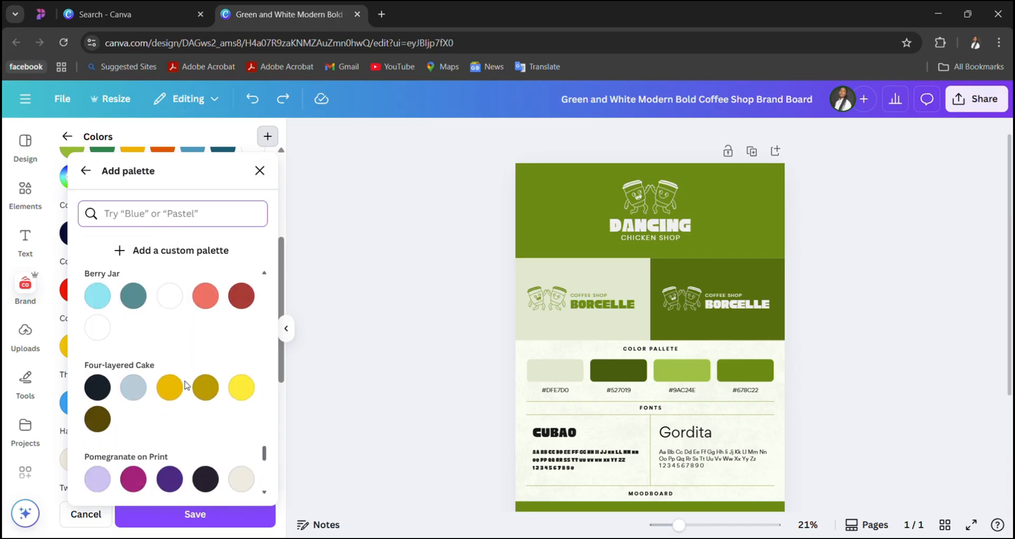
{"action": "scroll", "coordinate": [188, 385], "scroll_direction": "down", "scroll_amount": 2}
{"action": "left_click", "coordinate": [189, 351]}
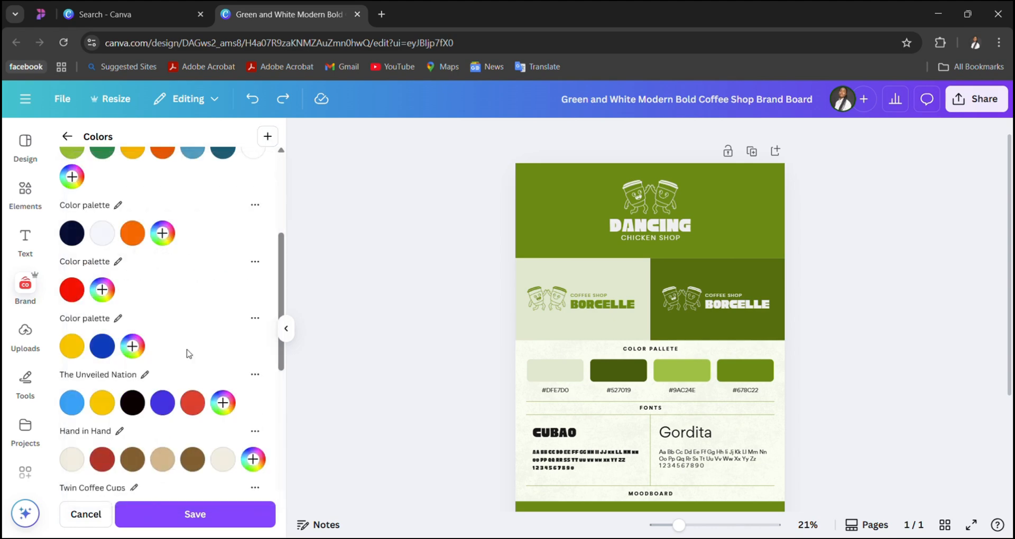
{"action": "left_click", "coordinate": [205, 518]}
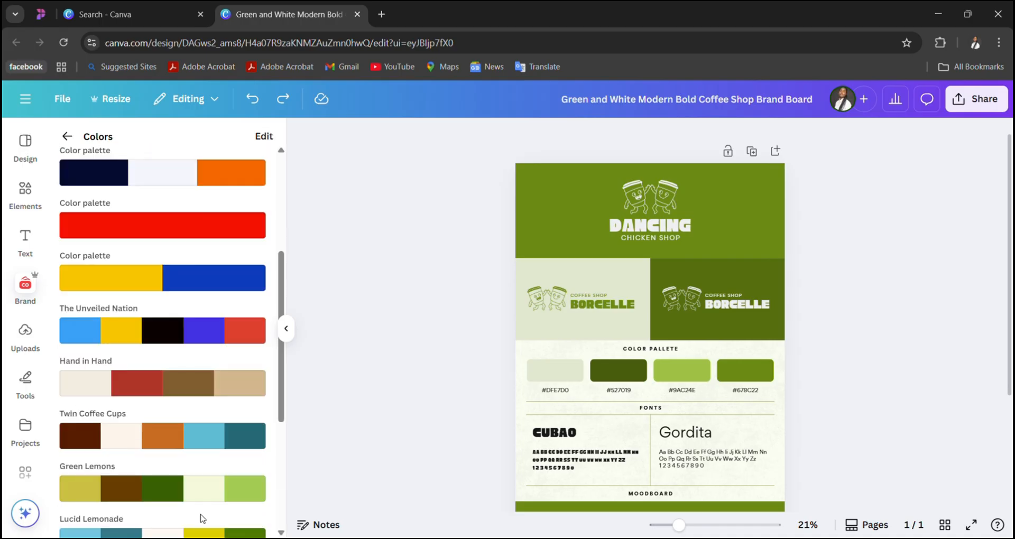
- Apply the Lifelight Media Brand Identity palette to the brand board and look over the recolored page
{"action": "scroll", "coordinate": [202, 518], "scroll_direction": "down", "scroll_amount": 5}
{"action": "scroll", "coordinate": [204, 516], "scroll_direction": "up", "scroll_amount": 6}
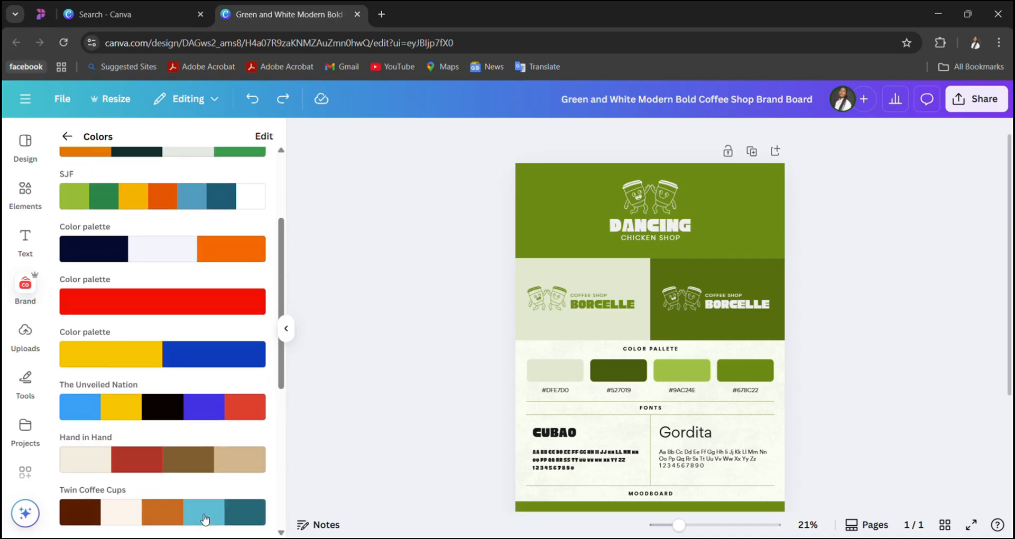
{"action": "scroll", "coordinate": [205, 518], "scroll_direction": "up", "scroll_amount": 3}
{"action": "mouse_move", "coordinate": [214, 247]}
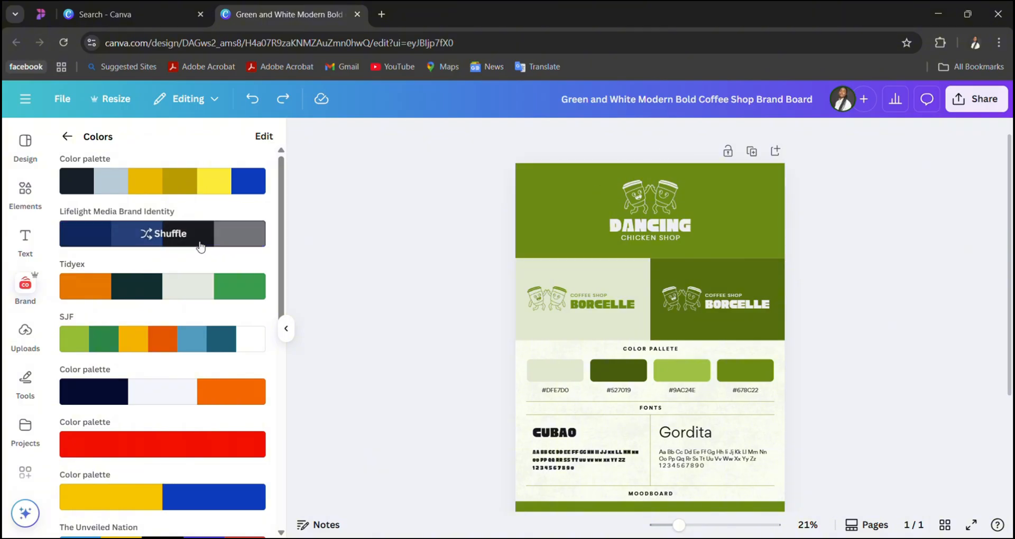
{"action": "left_click", "coordinate": [200, 246]}
{"action": "left_click", "coordinate": [199, 246]}
{"action": "scroll", "coordinate": [666, 361], "scroll_direction": "down", "scroll_amount": 3}
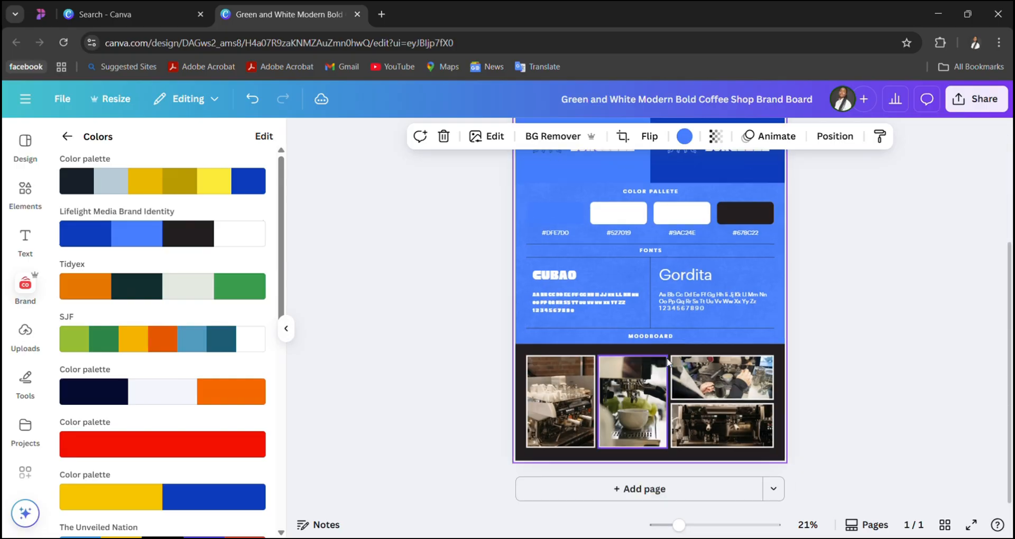
{"action": "scroll", "coordinate": [498, 265], "scroll_direction": "up", "scroll_amount": 3}
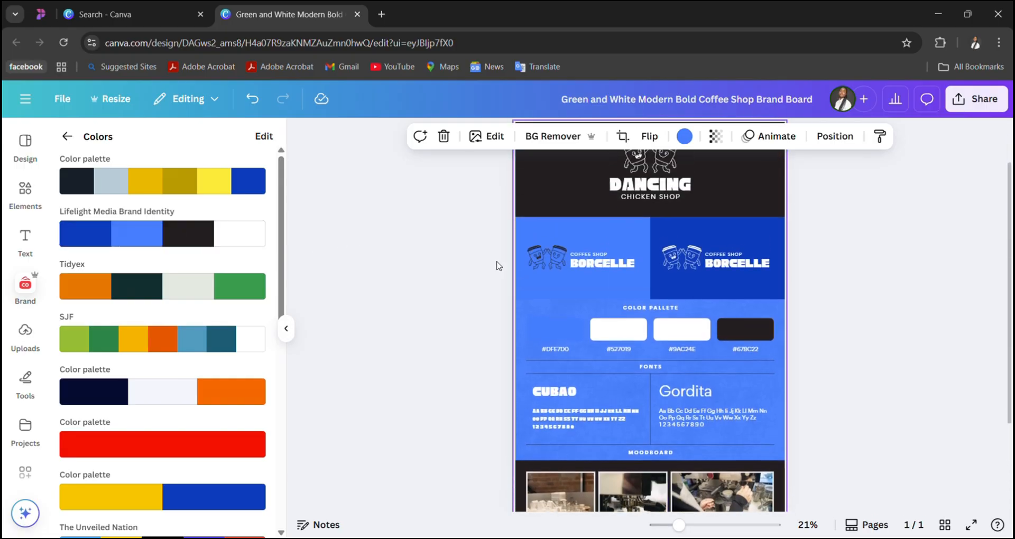
{"action": "scroll", "coordinate": [498, 265], "scroll_direction": "up", "scroll_amount": 1}
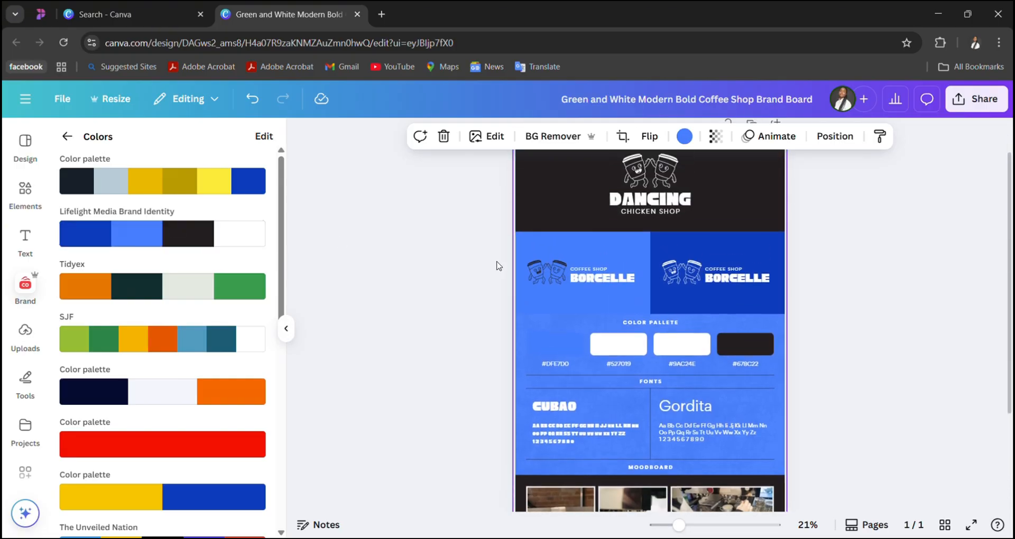
- Shuffle the Lifelight Media Brand Identity colors across the board three times and review the page down to the moodboard
{"action": "left_click", "coordinate": [203, 235]}
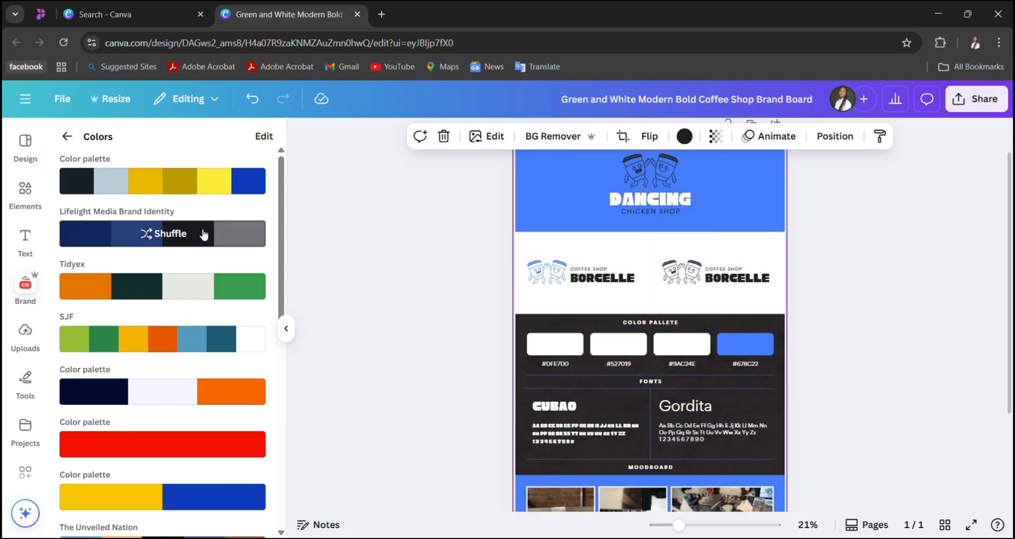
{"action": "left_click", "coordinate": [203, 235]}
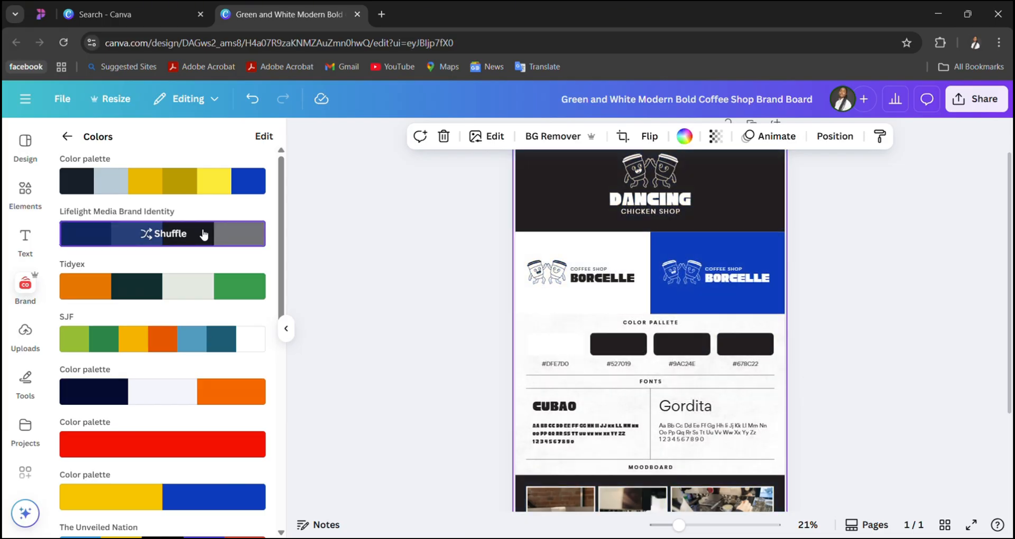
{"action": "left_click", "coordinate": [203, 234]}
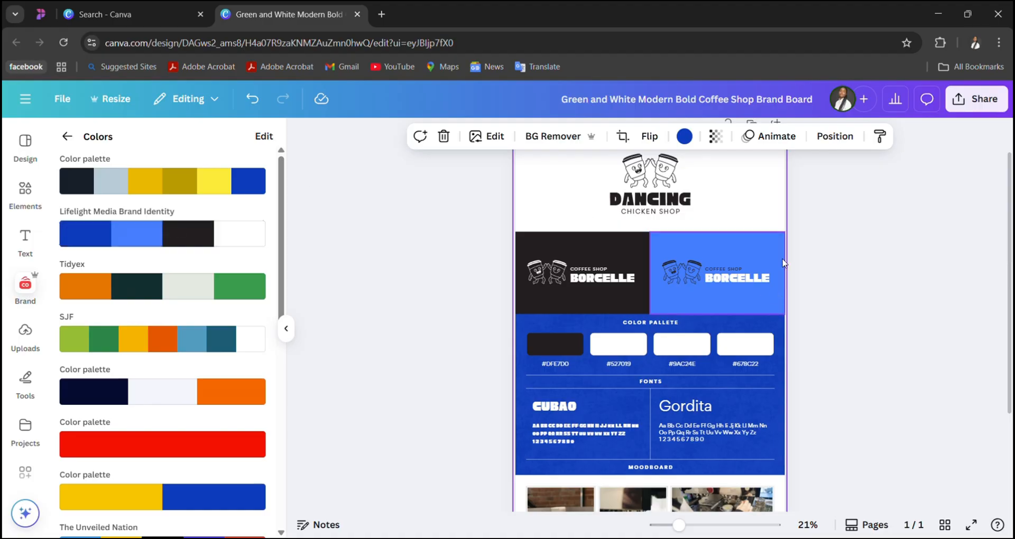
{"action": "scroll", "coordinate": [728, 268], "scroll_direction": "down", "scroll_amount": 2}
{"action": "scroll", "coordinate": [729, 274], "scroll_direction": "down", "scroll_amount": 1}
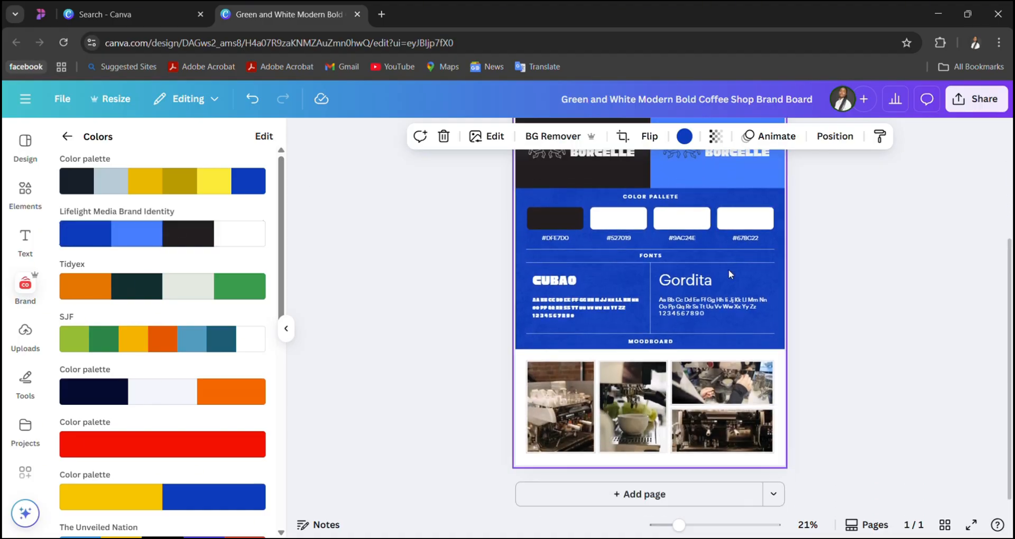
{"action": "scroll", "coordinate": [729, 274], "scroll_direction": "up", "scroll_amount": 3}
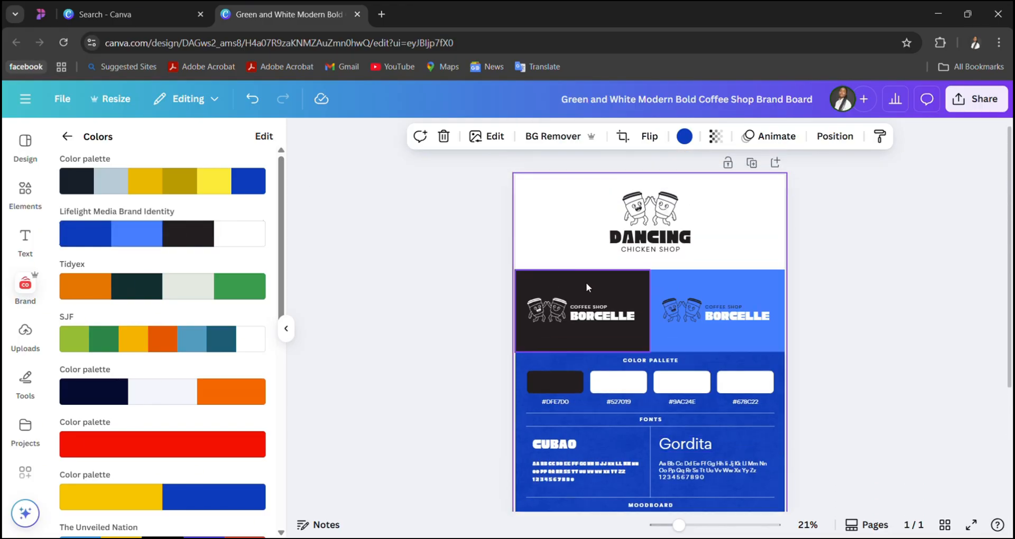
- Fill the right-hand Borcelle logo panel with light gray #f0f0f0 after trying black from the document colors
{"action": "left_click", "coordinate": [698, 286]}
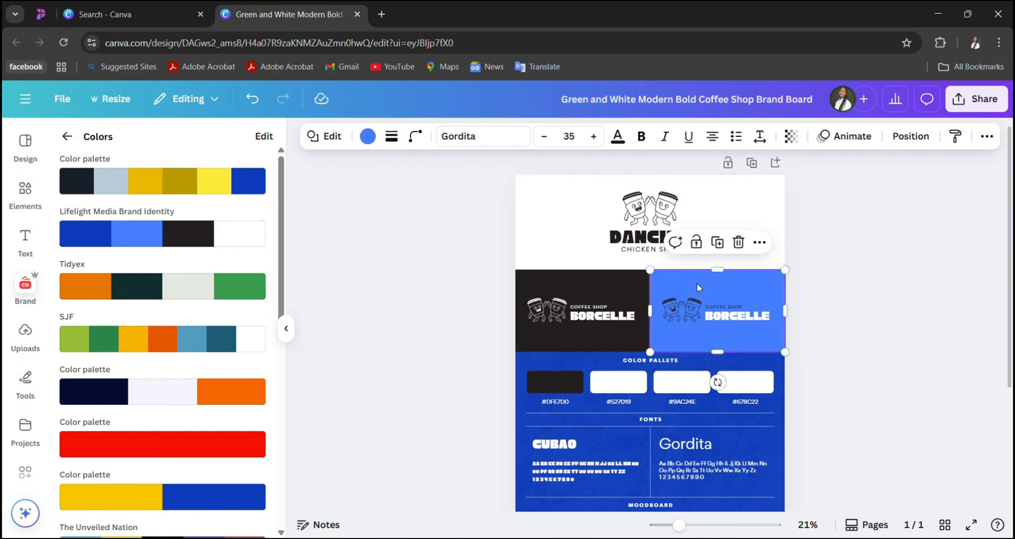
{"action": "left_click", "coordinate": [367, 136]}
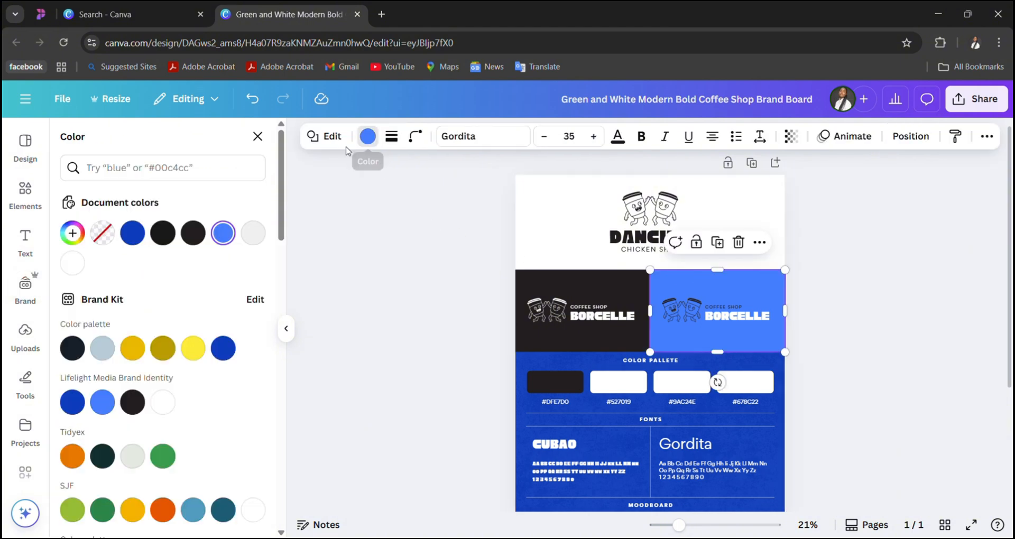
{"action": "left_click", "coordinate": [193, 233]}
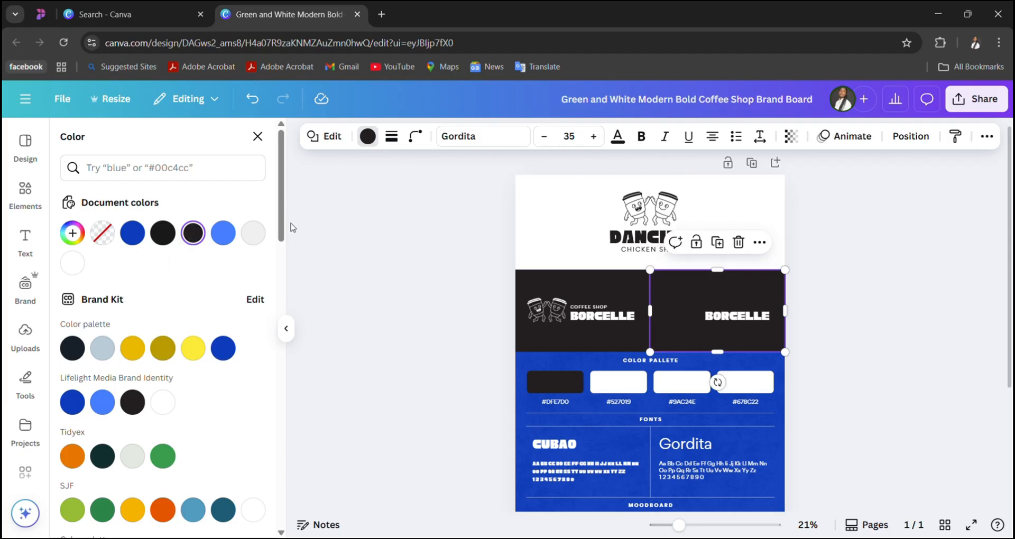
{"action": "left_click", "coordinate": [252, 237]}
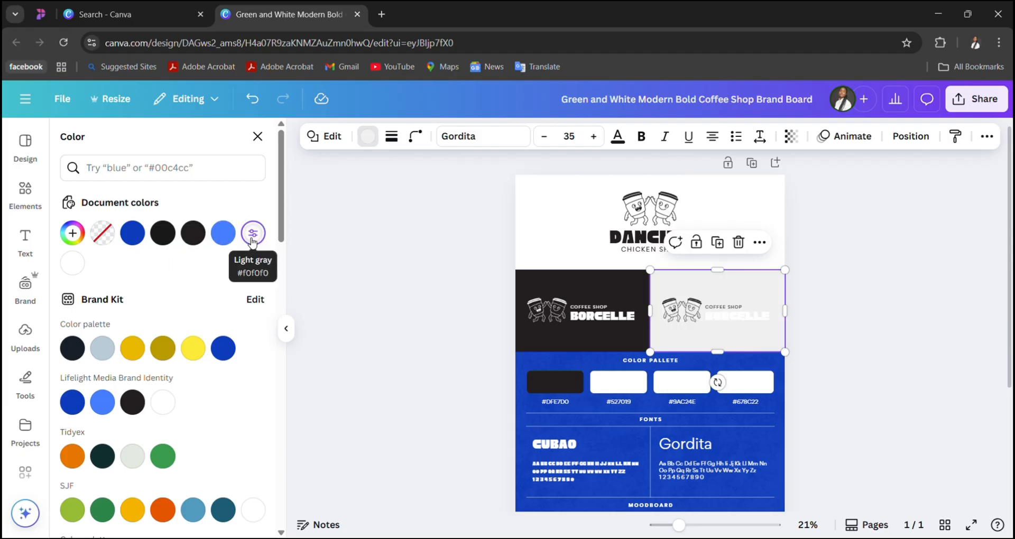
- Recolor the BORCELLE text on the light gray panel with a black document color and review the board
{"action": "left_click", "coordinate": [733, 321]}
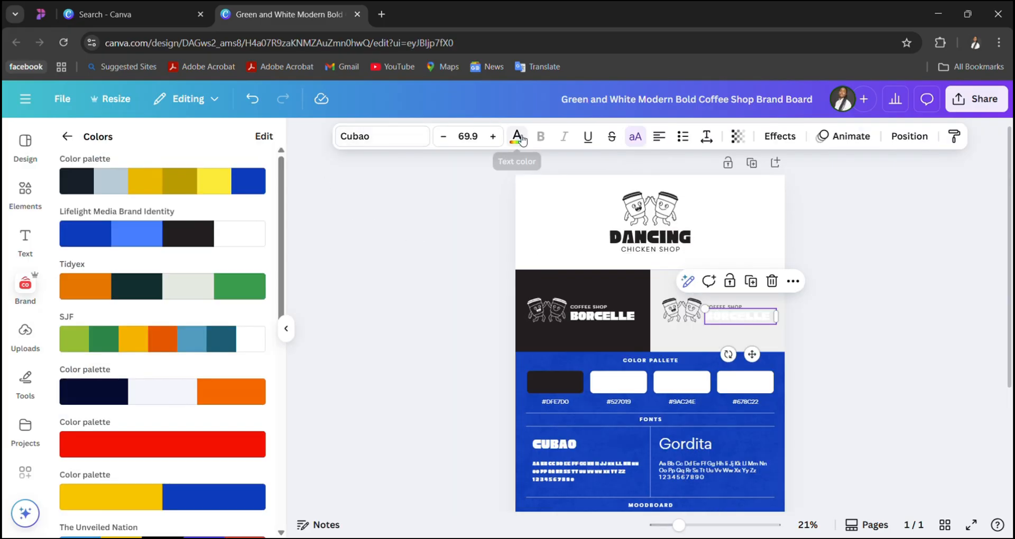
{"action": "left_click", "coordinate": [518, 137]}
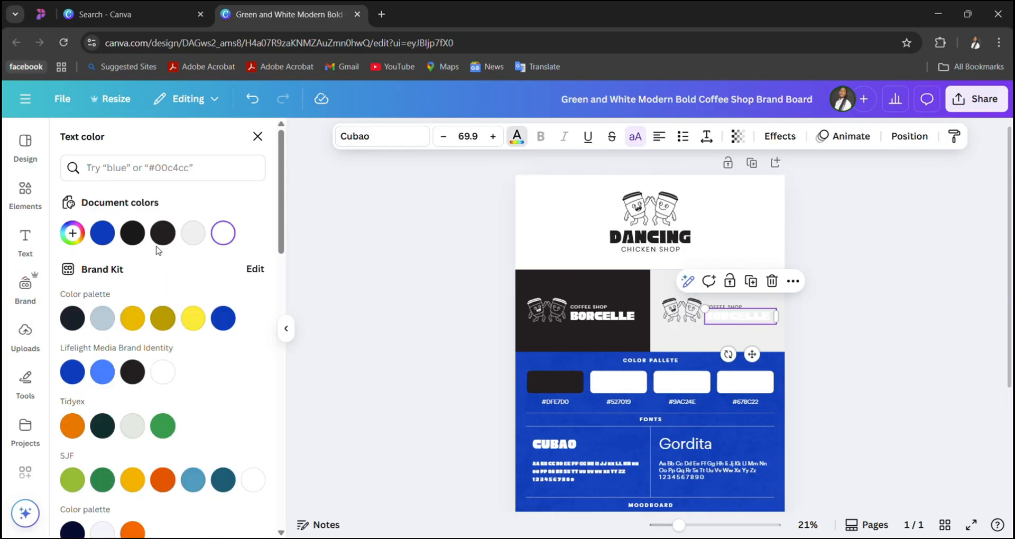
{"action": "left_click", "coordinate": [163, 233]}
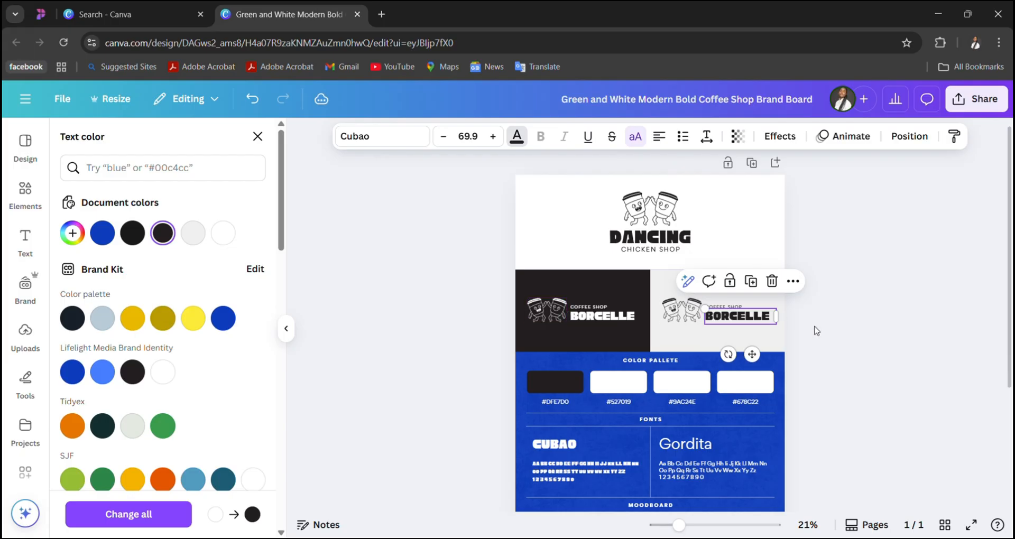
{"action": "scroll", "coordinate": [817, 331], "scroll_direction": "down", "scroll_amount": 5}
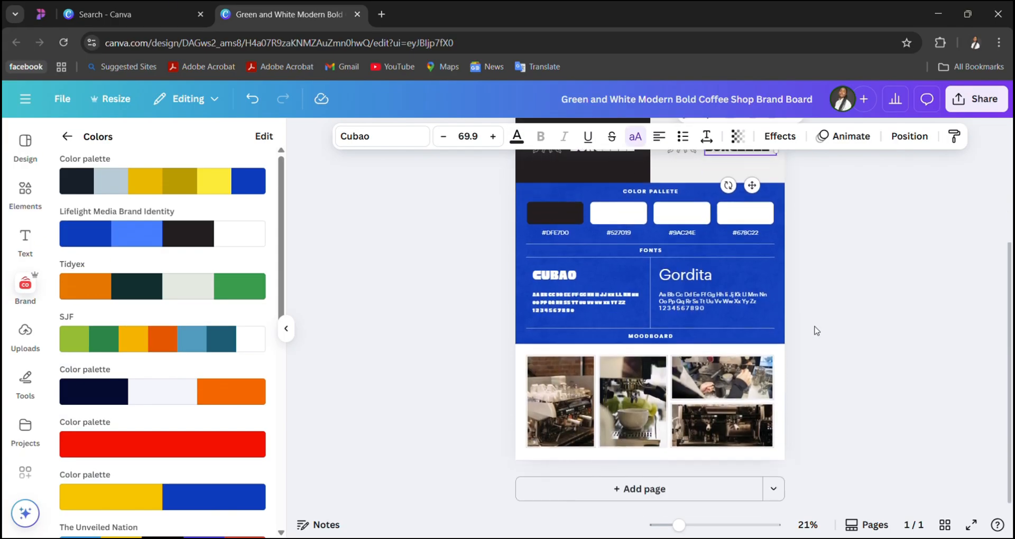
{"action": "scroll", "coordinate": [816, 331], "scroll_direction": "up", "scroll_amount": 2}
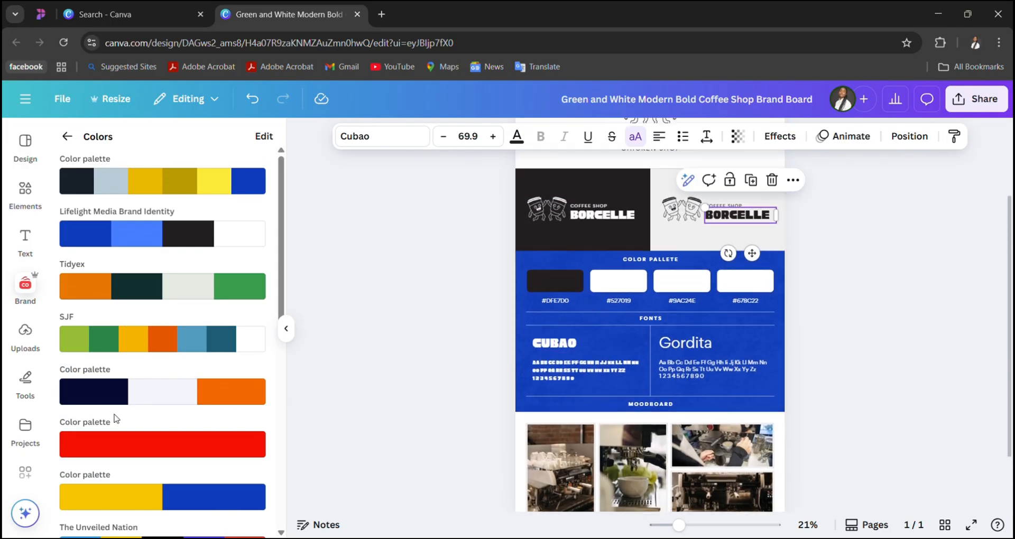
- Apply the Wild Orchid palette to the board, zoom the page out to 15% and shuffle the palette's colors
{"action": "scroll", "coordinate": [116, 419], "scroll_direction": "down", "scroll_amount": 8}
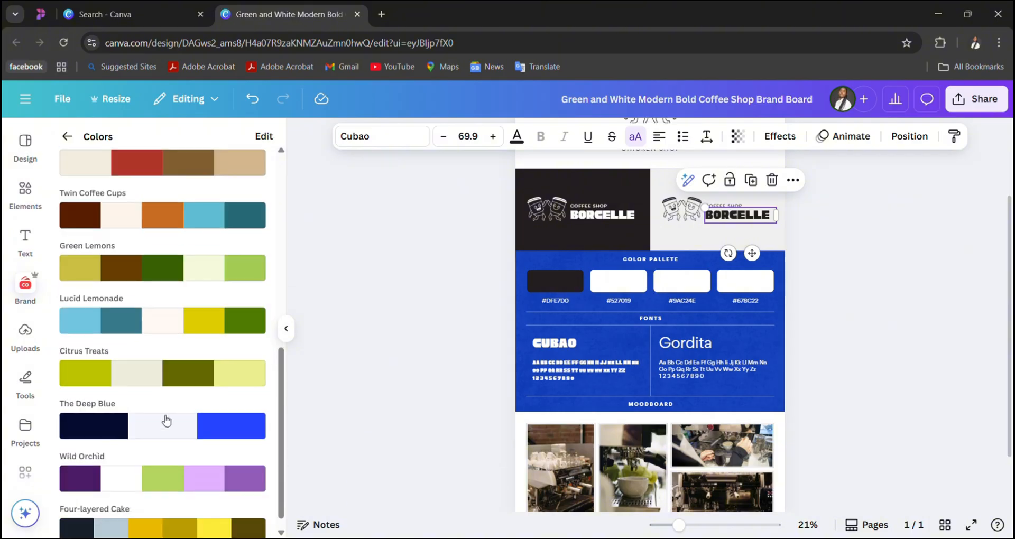
{"action": "scroll", "coordinate": [166, 420], "scroll_direction": "down", "scroll_amount": 1}
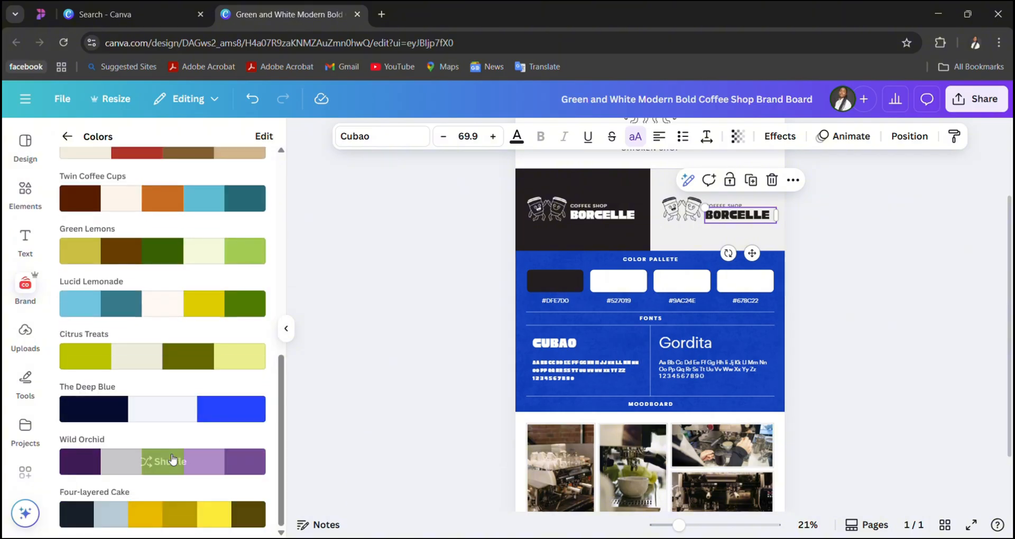
{"action": "left_click", "coordinate": [172, 459]}
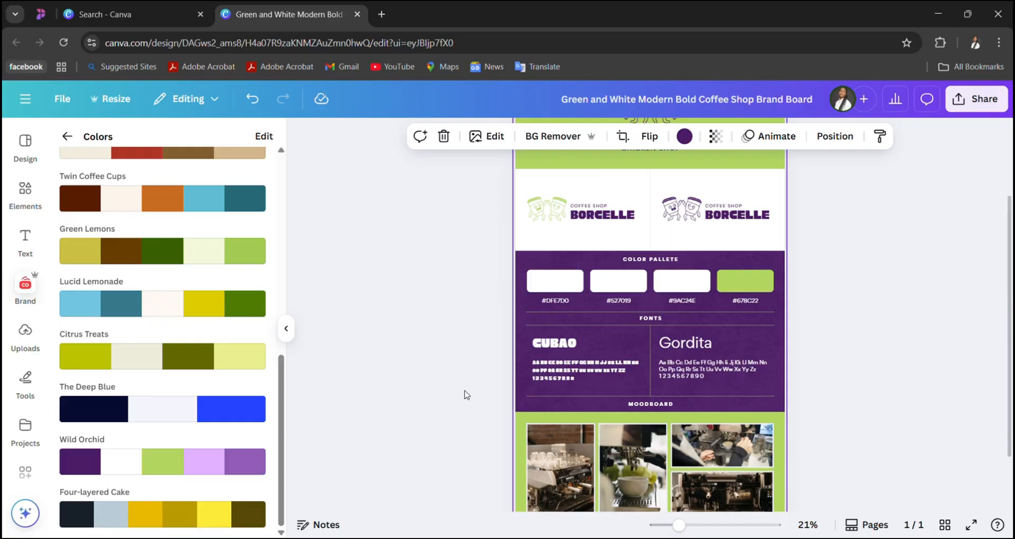
{"action": "scroll", "coordinate": [464, 394], "scroll_direction": "down", "scroll_amount": 3}
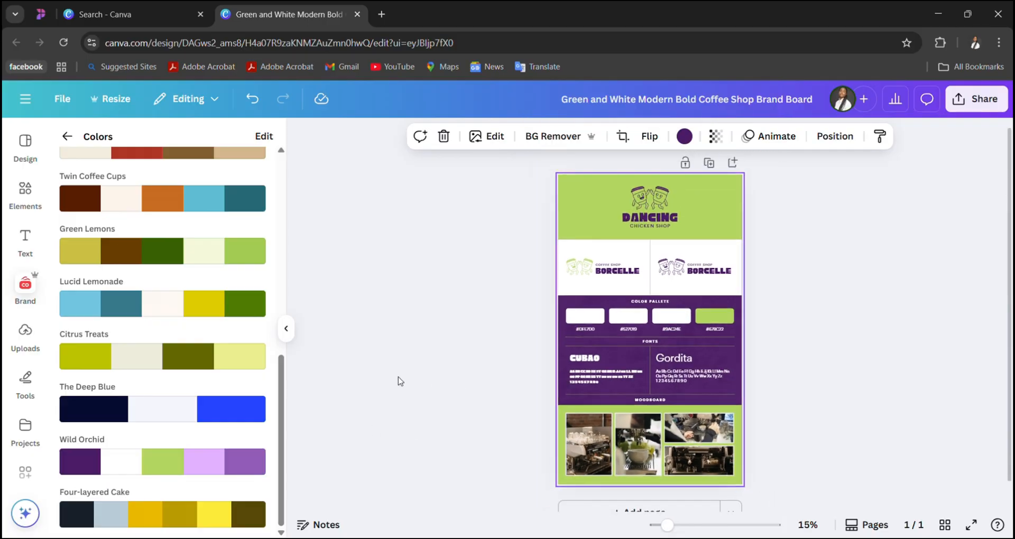
{"action": "left_click", "coordinate": [186, 469]}
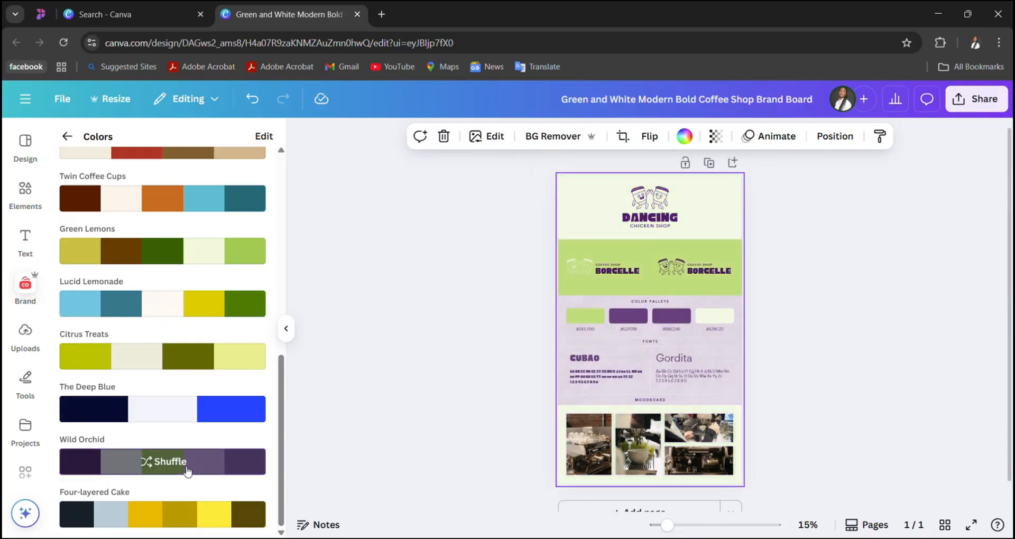
{"action": "left_click", "coordinate": [186, 469]}
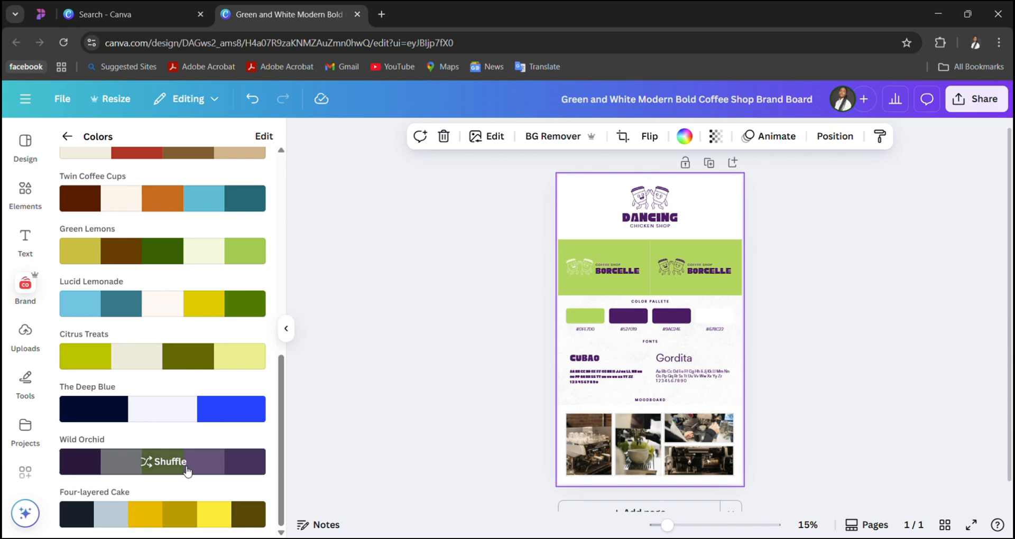
- Apply the Lucid Lemonade palette to the brand board
{"action": "left_click", "coordinate": [191, 307]}
{"action": "scroll", "coordinate": [193, 296], "scroll_direction": "up", "scroll_amount": 1}
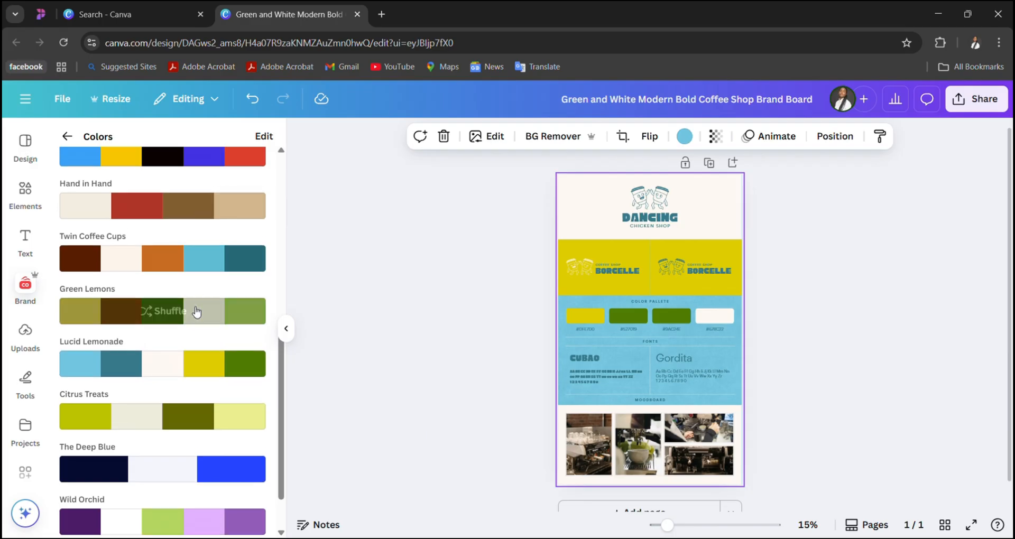
- Try the Green Lemons palette and the Twin Coffee Cups palette on the brand board
{"action": "left_click", "coordinate": [196, 312]}
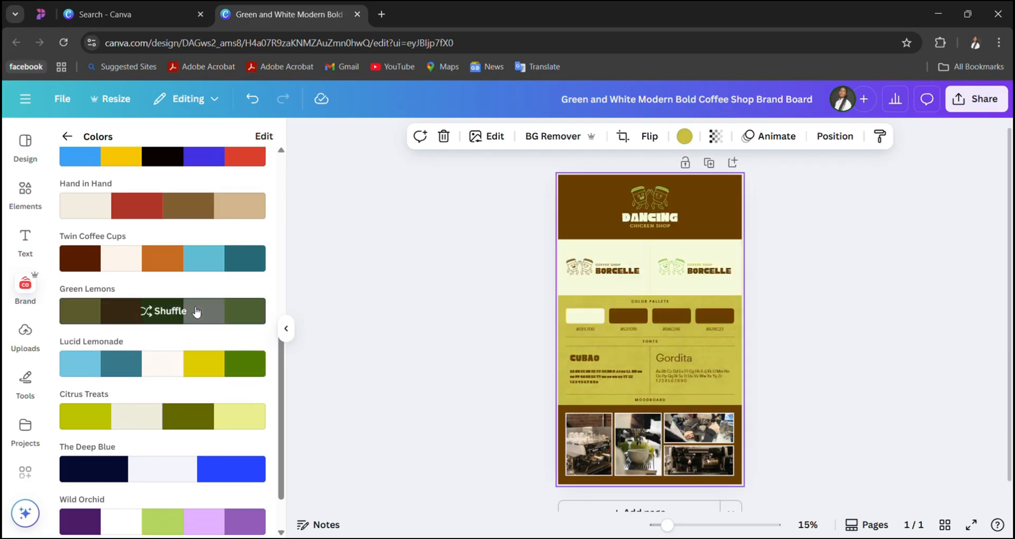
{"action": "left_click", "coordinate": [199, 258]}
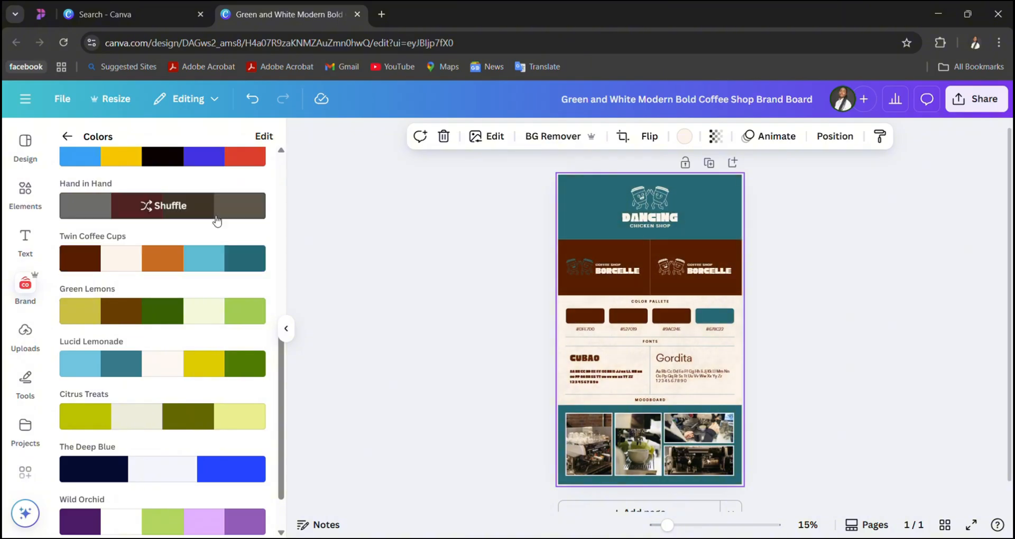
- Apply the Hand in Hand palette to the brand board and shuffle its colors repeatedly until the header is red and the middle section tan
{"action": "left_click", "coordinate": [217, 211]}
{"action": "left_click", "coordinate": [218, 220]}
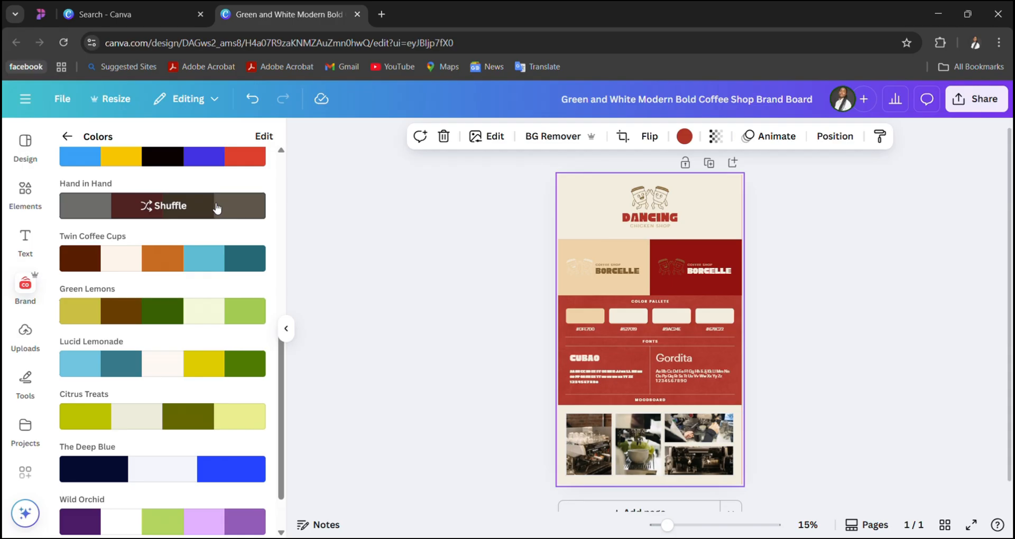
{"action": "left_click", "coordinate": [216, 208]}
{"action": "left_click", "coordinate": [216, 208]}
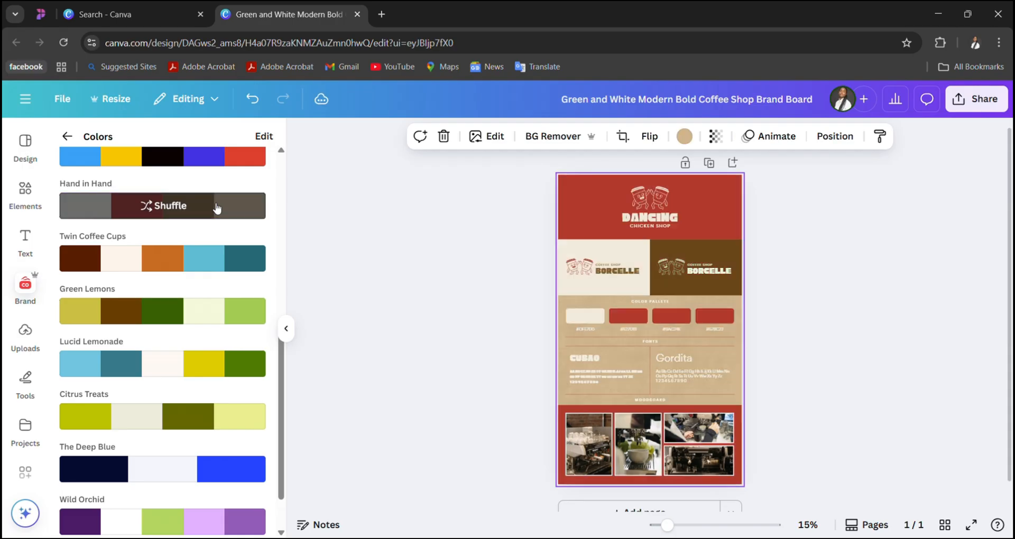
{"action": "left_click", "coordinate": [217, 208]}
{"action": "left_click", "coordinate": [217, 208]}
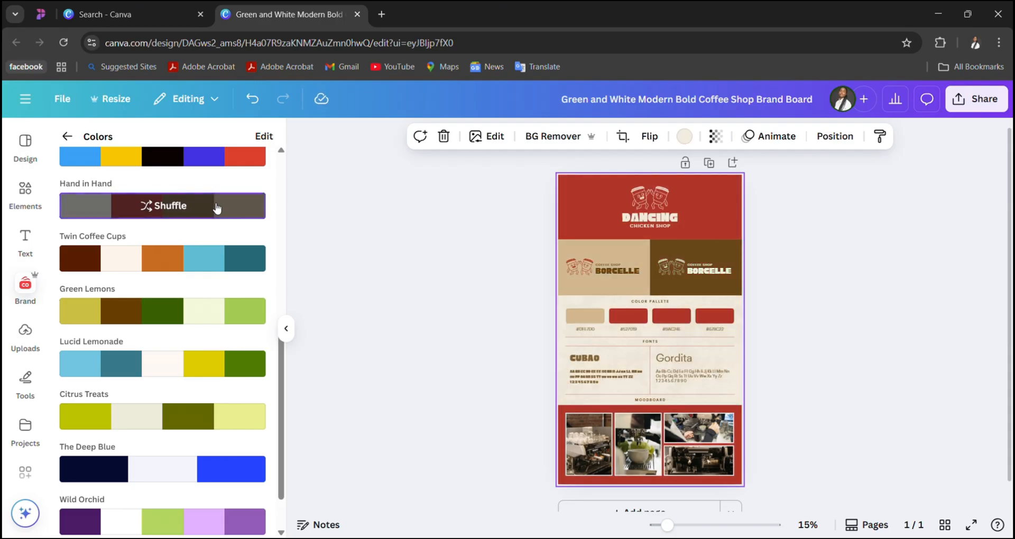
{"action": "left_click", "coordinate": [217, 208]}
{"action": "left_click", "coordinate": [198, 211]}
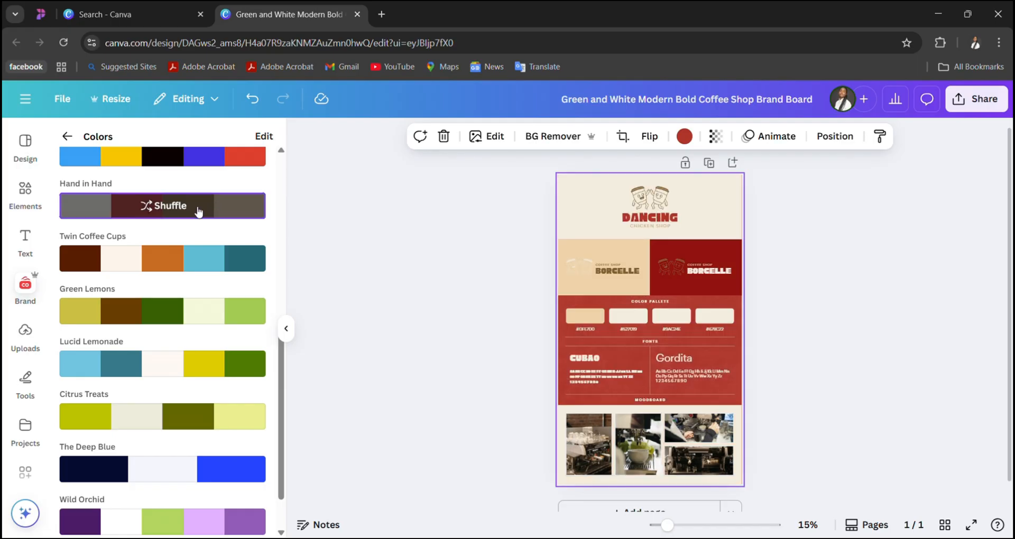
{"action": "left_click", "coordinate": [199, 211]}
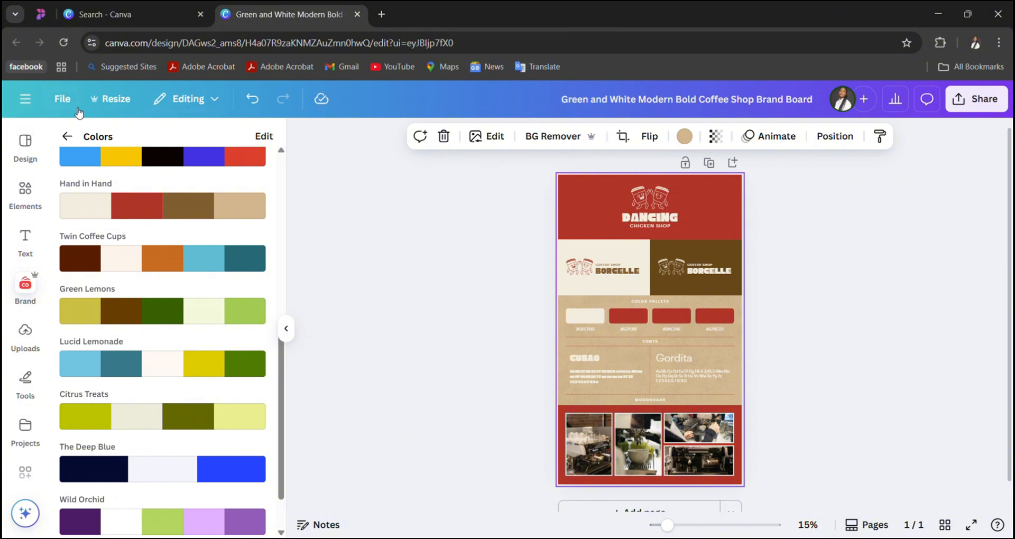
- Leave the editor for the home page and look through the Projects and Templates pages
{"action": "left_click", "coordinate": [25, 102]}
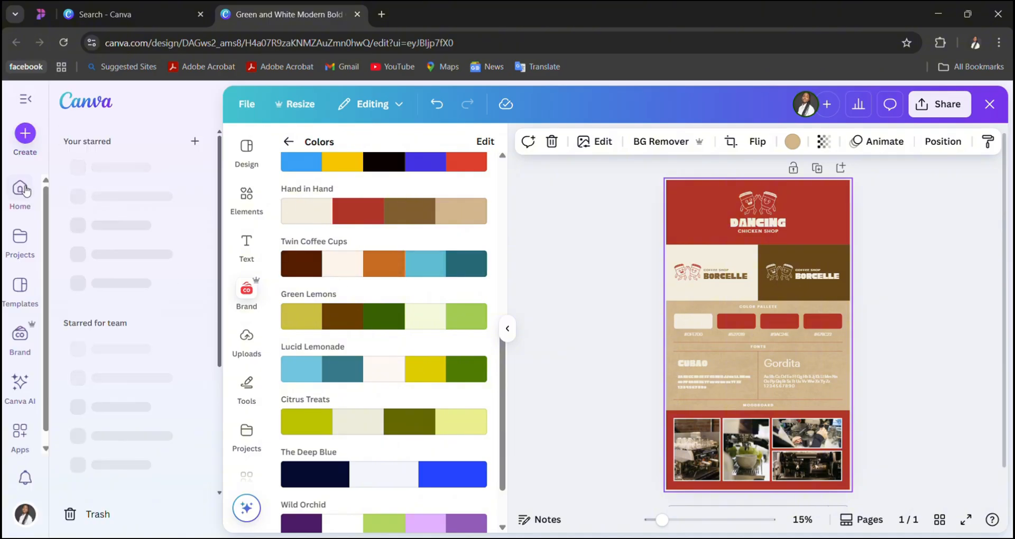
{"action": "left_click", "coordinate": [23, 192]}
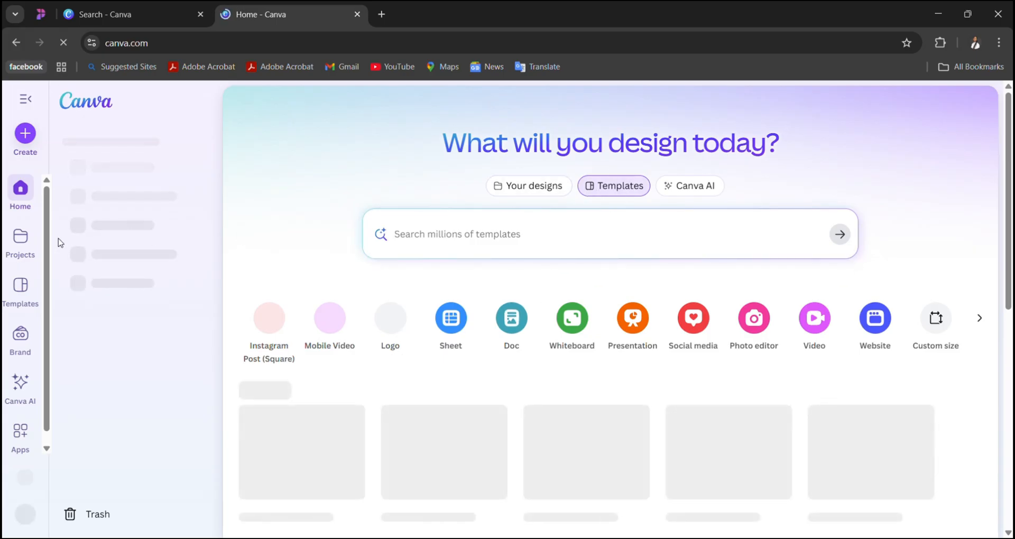
{"action": "scroll", "coordinate": [20, 441], "scroll_direction": "down", "scroll_amount": 1}
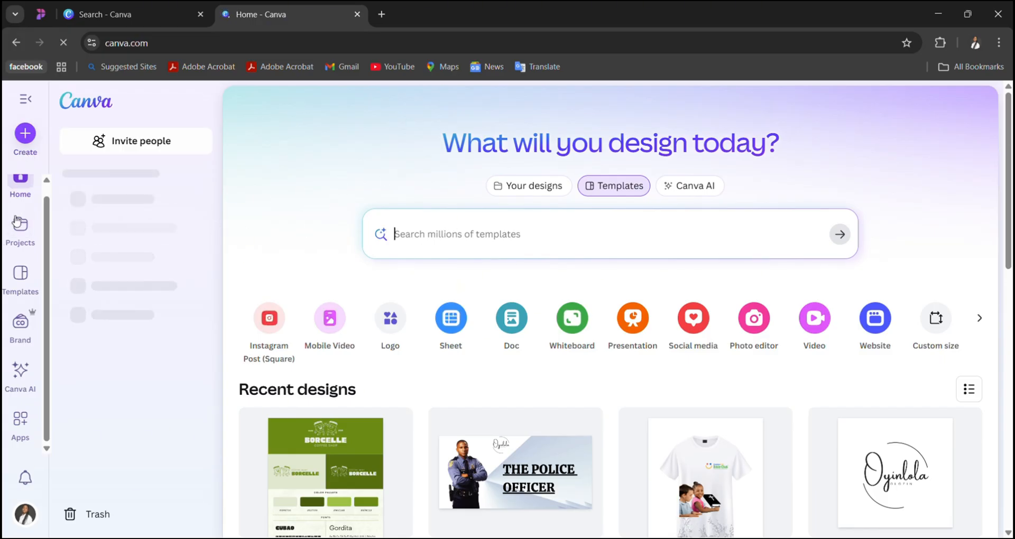
{"action": "left_click", "coordinate": [20, 236]}
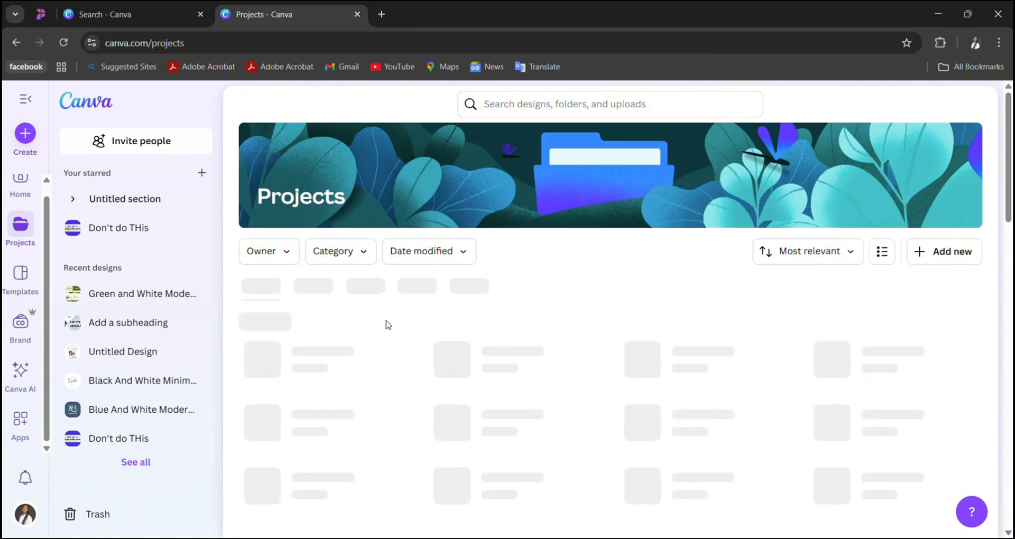
{"action": "scroll", "coordinate": [407, 355], "scroll_direction": "down", "scroll_amount": 1}
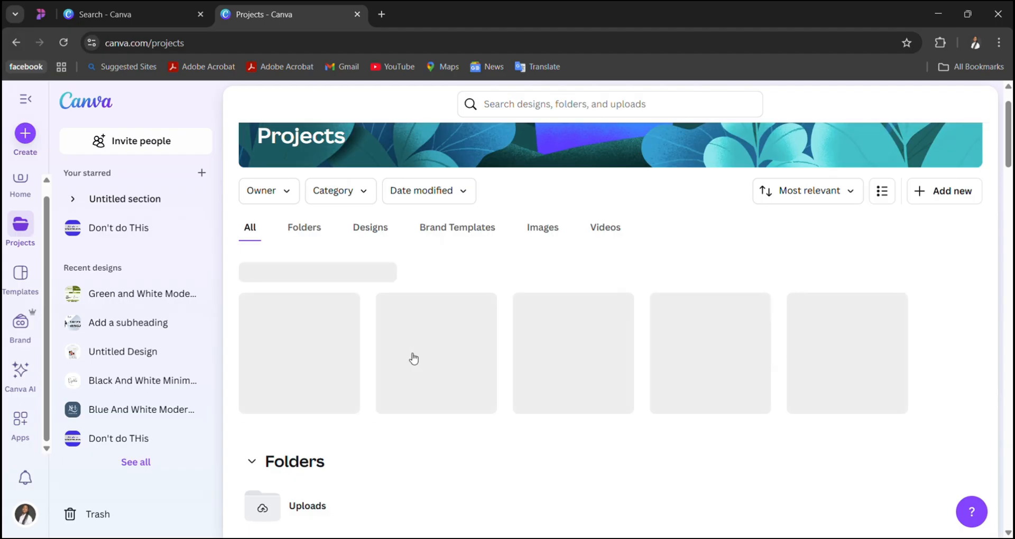
{"action": "scroll", "coordinate": [414, 358], "scroll_direction": "down", "scroll_amount": 10}
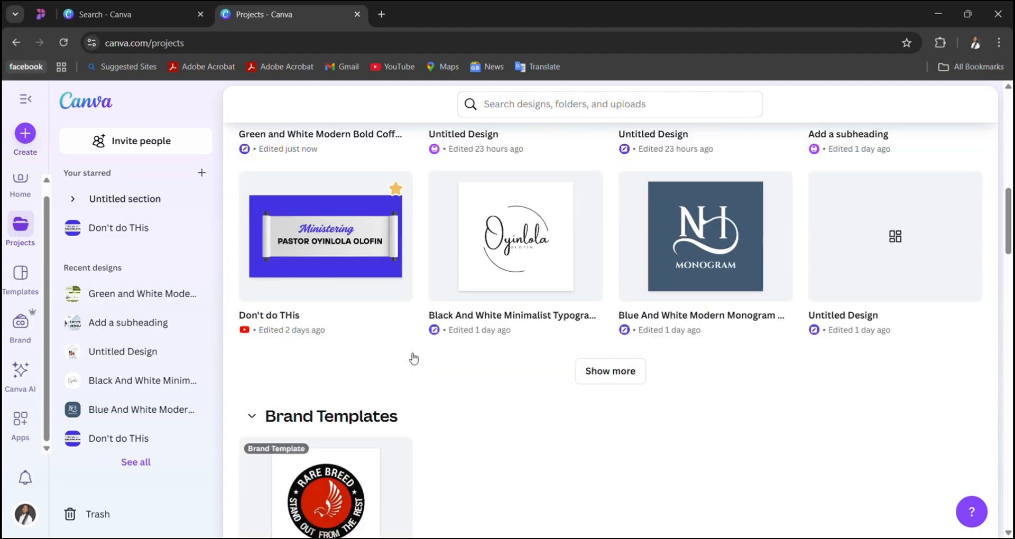
{"action": "scroll", "coordinate": [412, 358], "scroll_direction": "up", "scroll_amount": 7}
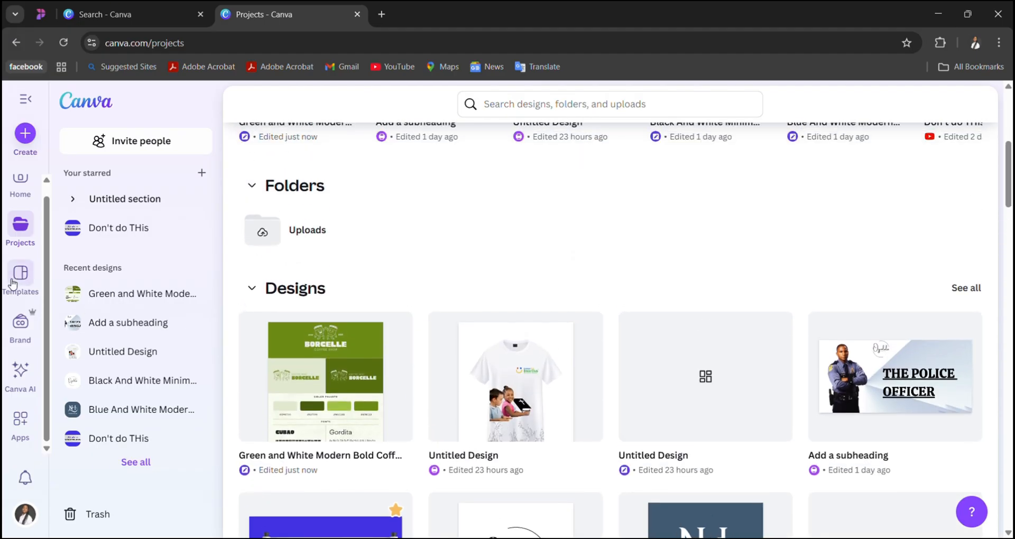
{"action": "left_click", "coordinate": [11, 284]}
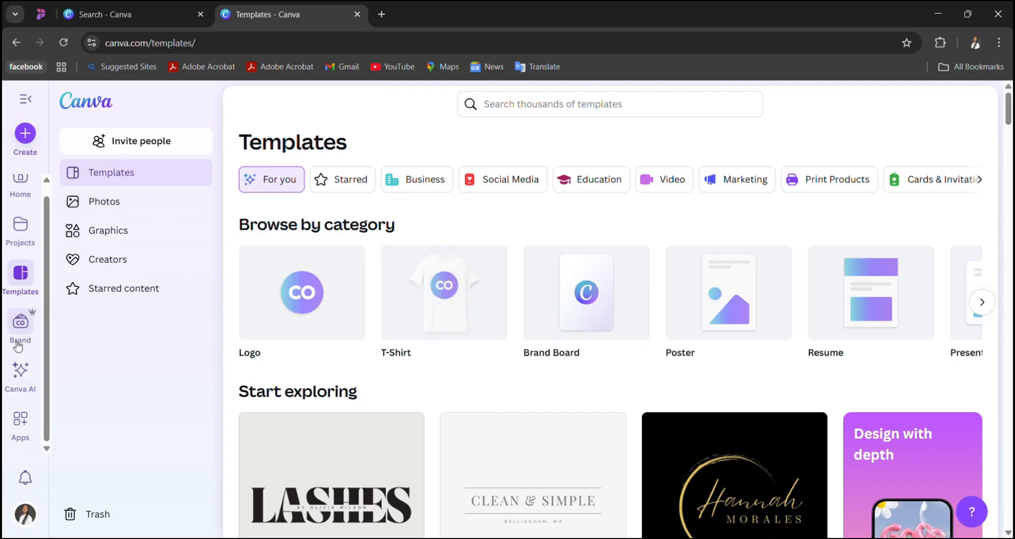
- Ask Canva AI with the prompt "i want a quote that says the lord is good with a picture of Jesus on the cross"
{"action": "left_click", "coordinate": [23, 397]}
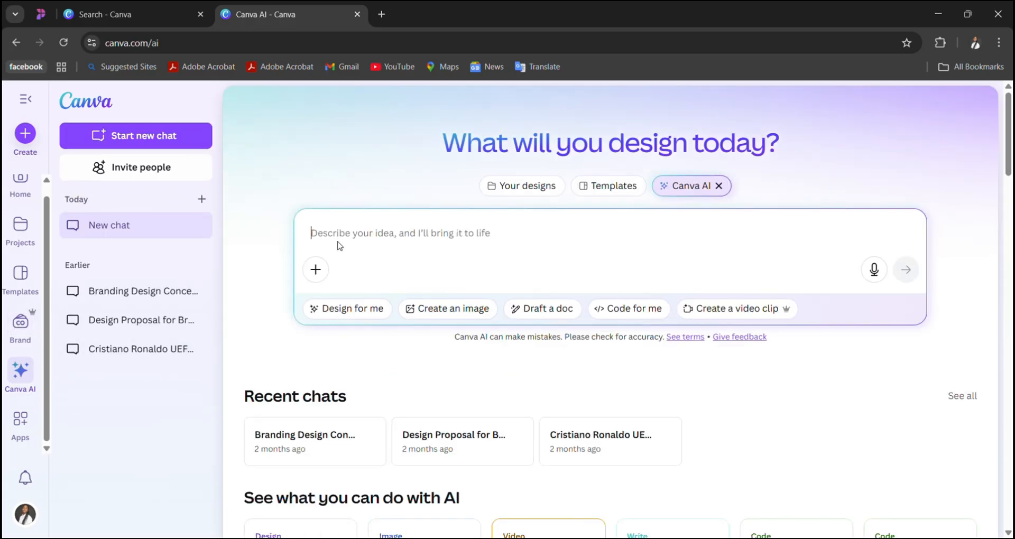
{"action": "type", "text": "i want a "}
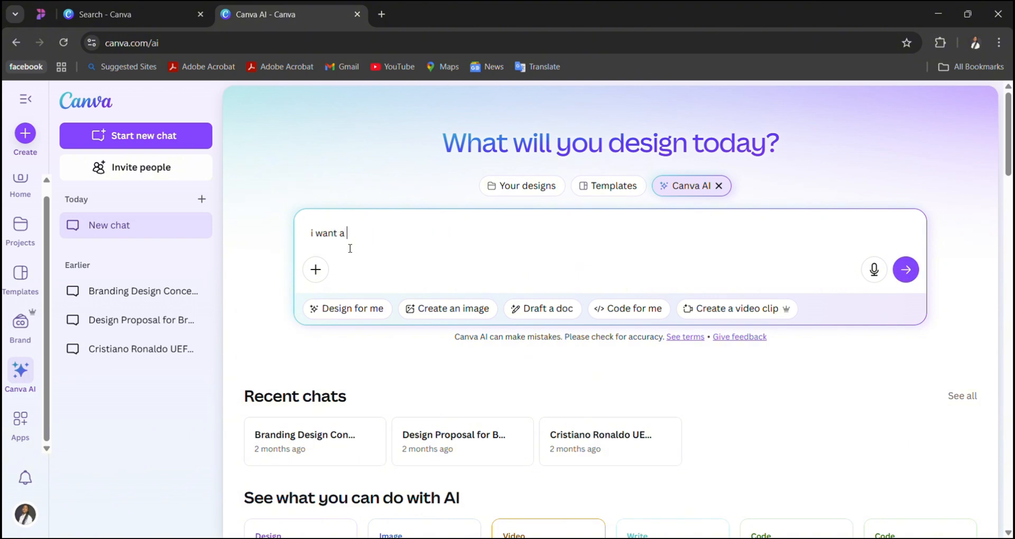
{"action": "type", "text": "quote that says the "}
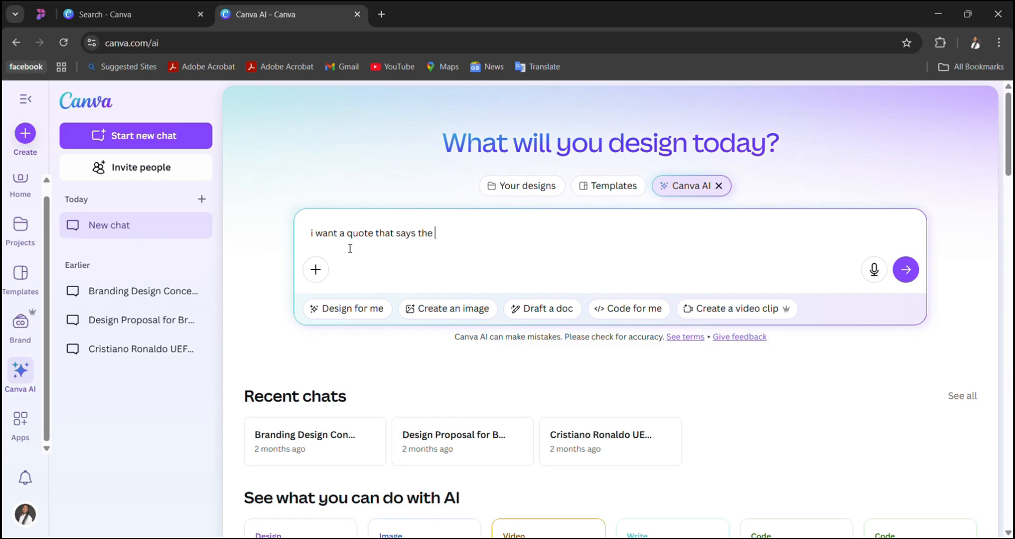
{"action": "type", "text": "lord is good with a pictr"}
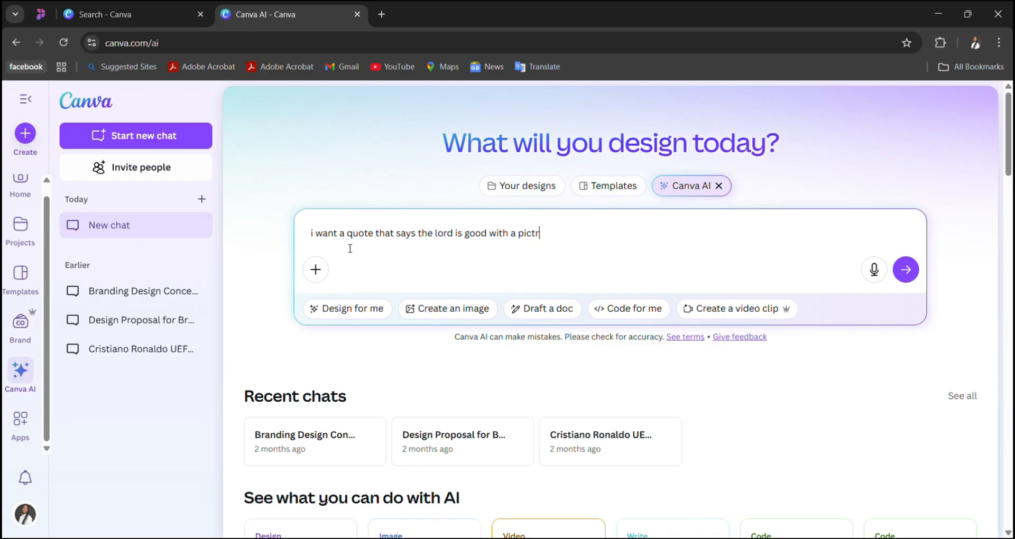
{"action": "type", "text": "of Jesus on"}
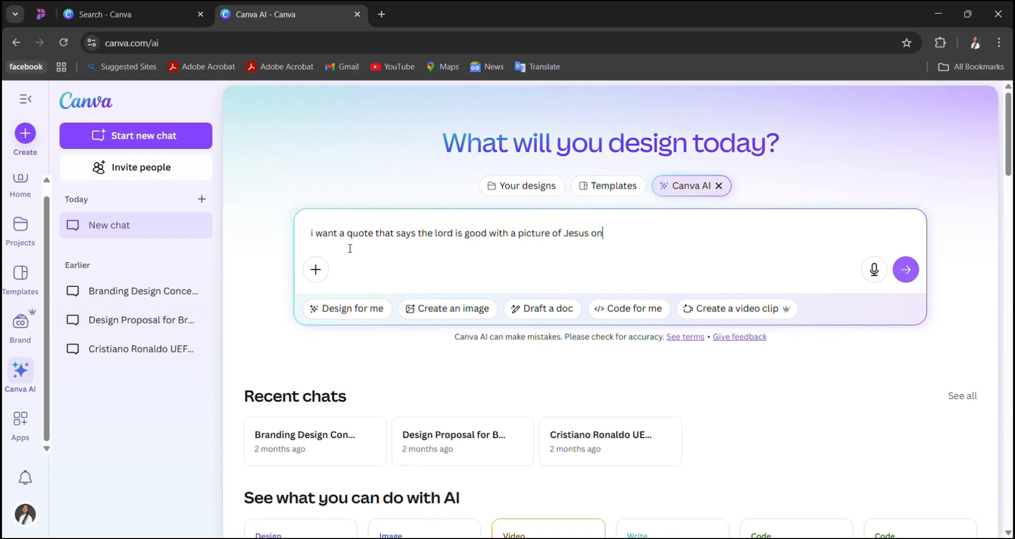
{"action": "type", "text": " the cross"}
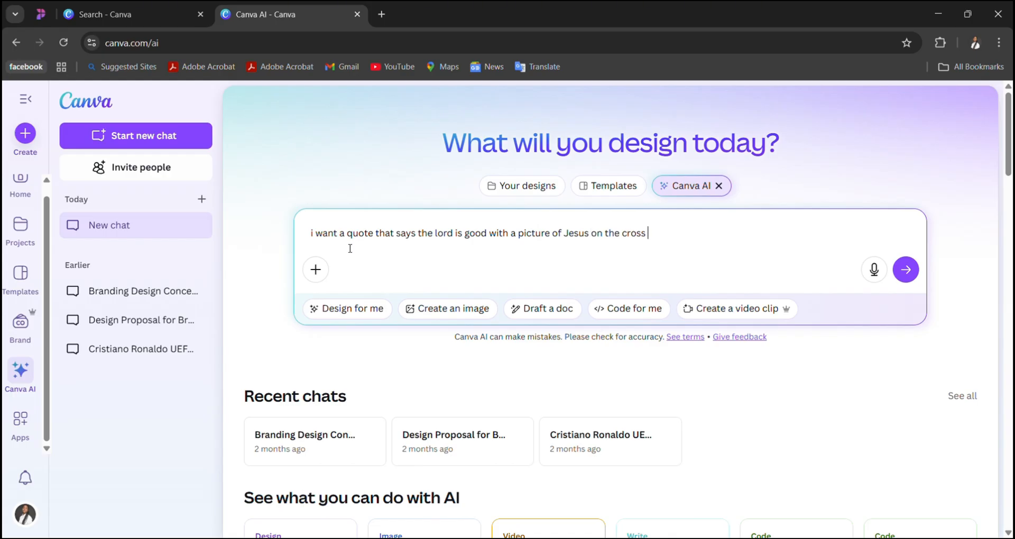
{"action": "key", "text": "Return"}
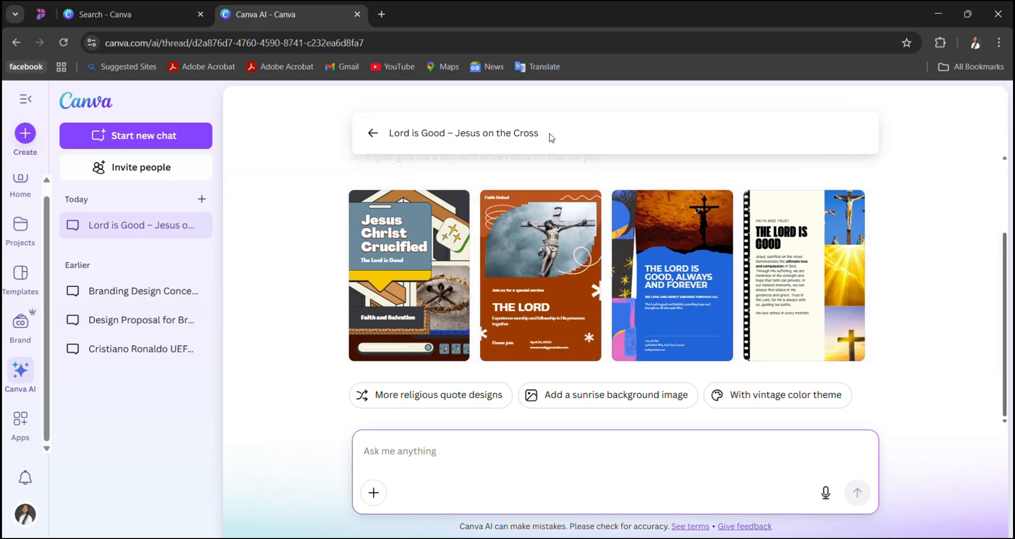
- Search the Canva templates for "jesus on the cross" and browse the matching designs
{"action": "left_click", "coordinate": [20, 275]}
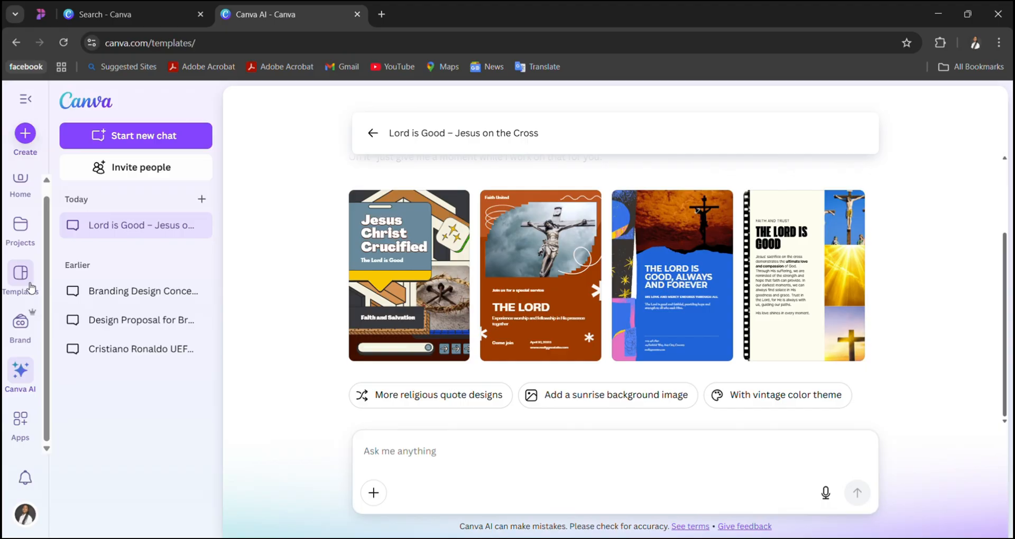
{"action": "left_click", "coordinate": [506, 105]}
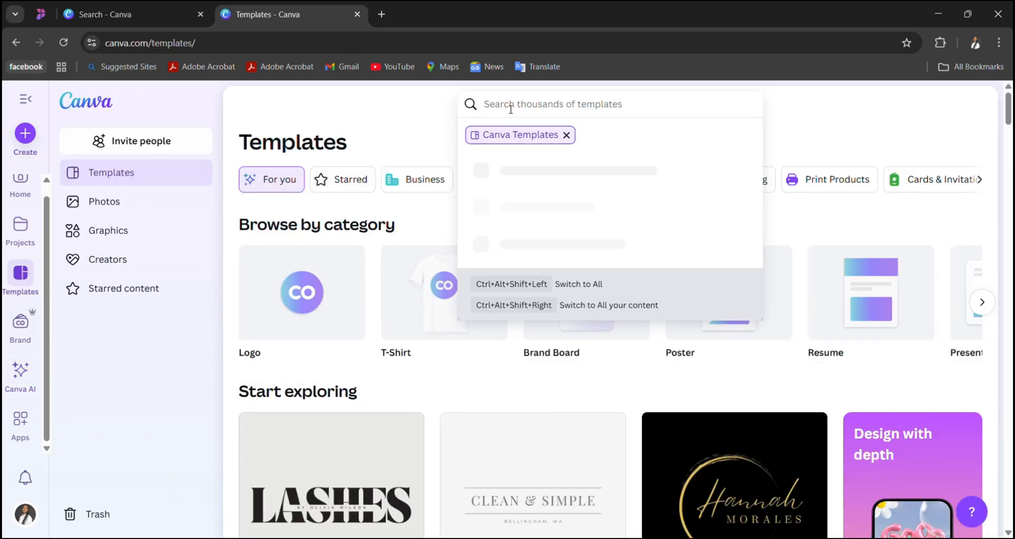
{"action": "type", "text": "jesus on the cros"}
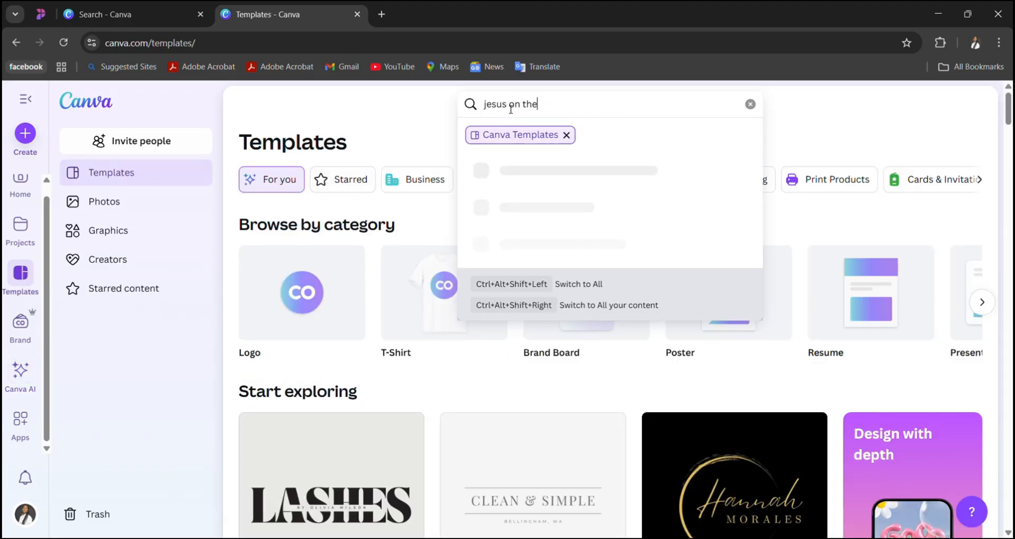
{"action": "type", "text": "s"}
{"action": "key", "text": "Return"}
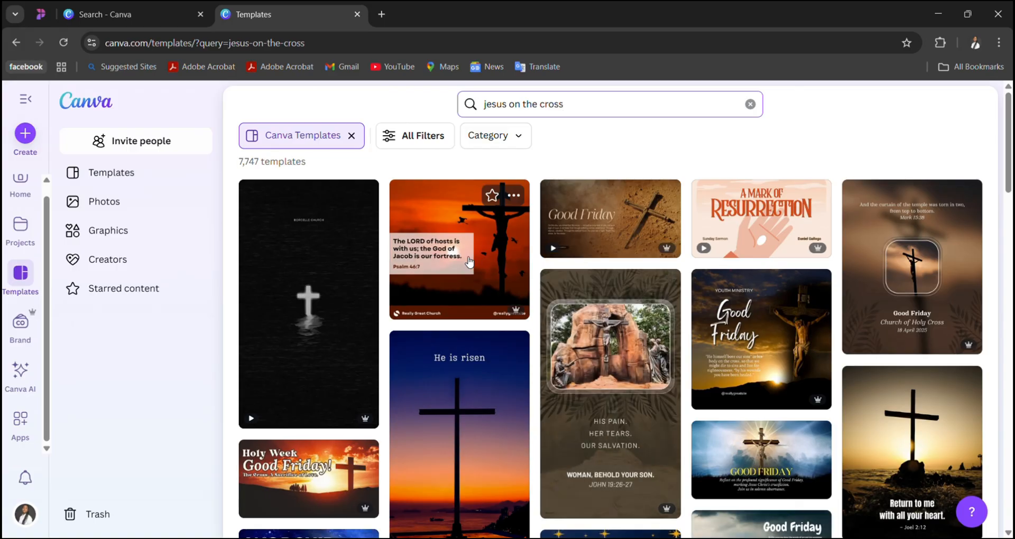
{"action": "scroll", "coordinate": [468, 262], "scroll_direction": "down", "scroll_amount": 4}
{"action": "scroll", "coordinate": [468, 262], "scroll_direction": "up", "scroll_amount": 2}
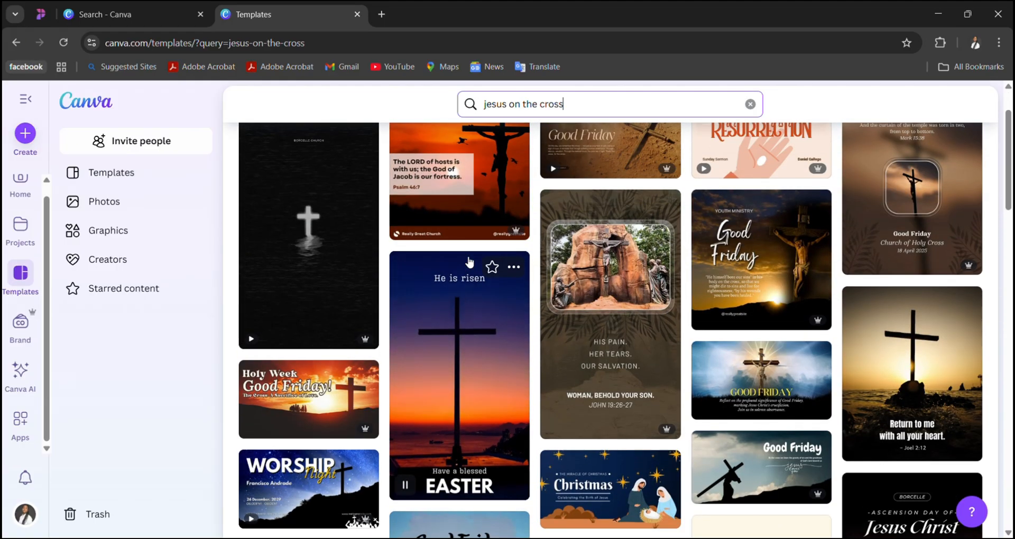
{"action": "scroll", "coordinate": [469, 262], "scroll_direction": "up", "scroll_amount": 2}
- Preview the Jesus on Cross Bible Verse Instagram Post template with its similar designs, and open it for customizing
{"action": "left_click", "coordinate": [466, 257]}
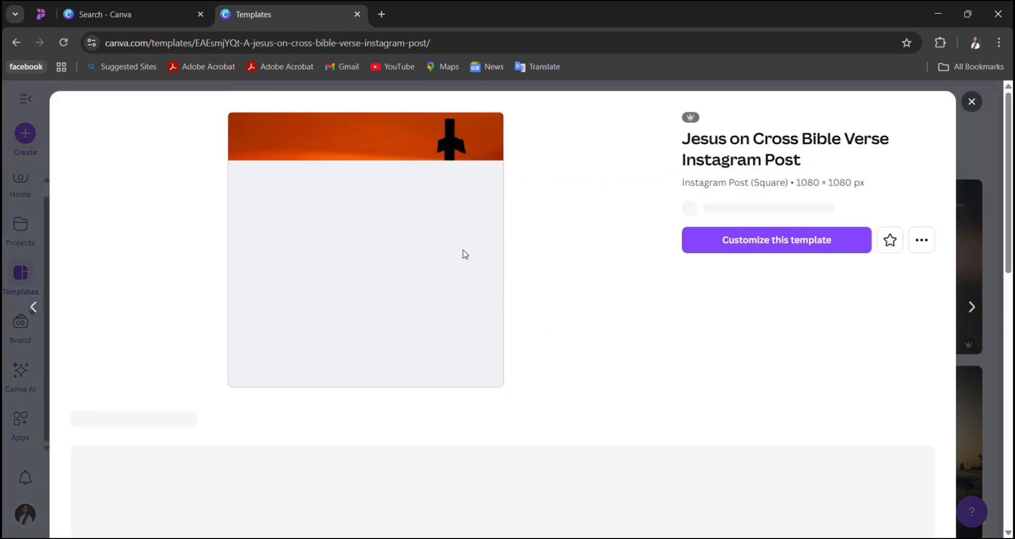
{"action": "scroll", "coordinate": [447, 311], "scroll_direction": "down", "scroll_amount": 4}
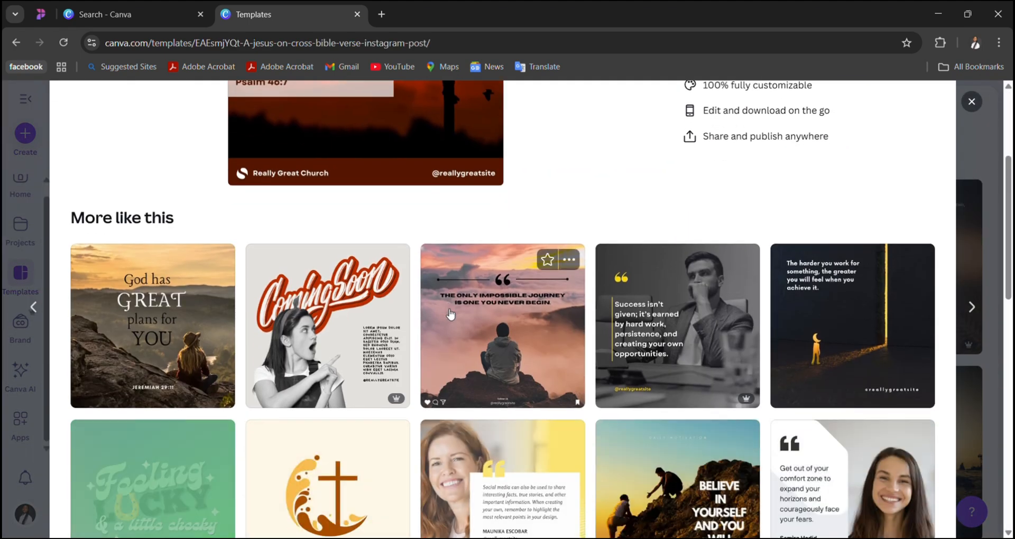
{"action": "scroll", "coordinate": [554, 423], "scroll_direction": "down", "scroll_amount": 2}
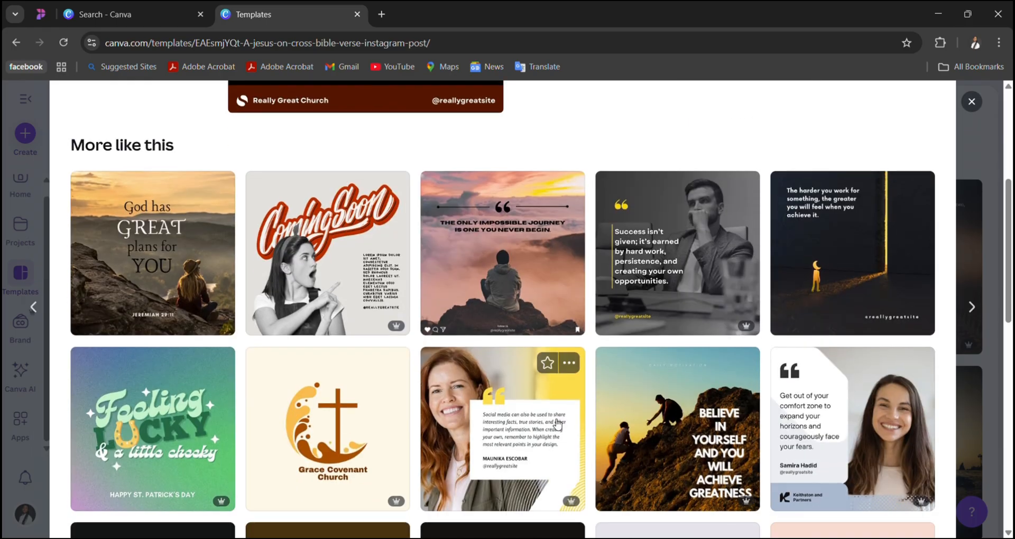
{"action": "scroll", "coordinate": [555, 423], "scroll_direction": "down", "scroll_amount": 4}
{"action": "scroll", "coordinate": [556, 424], "scroll_direction": "down", "scroll_amount": 7}
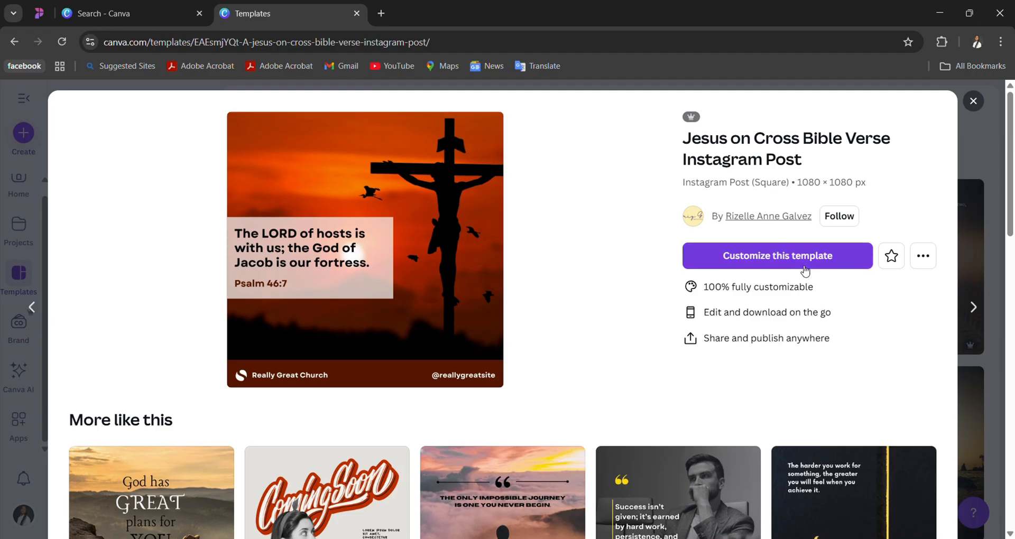
{"action": "left_click", "coordinate": [804, 270]}
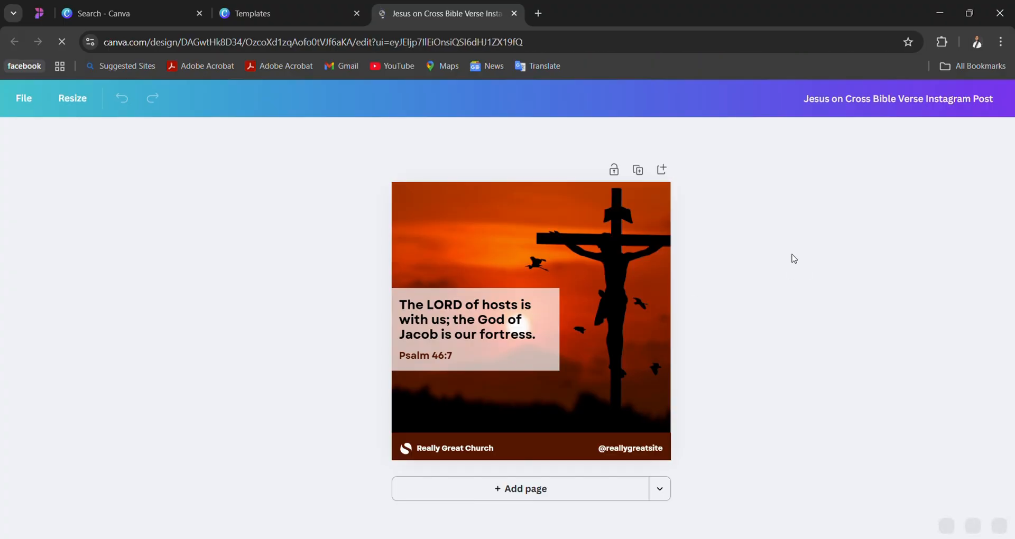
- Stop loading the Instagram post design and switch to the Search - Canva browser tab with the coffee shop brand board template
{"action": "left_click", "coordinate": [482, 359]}
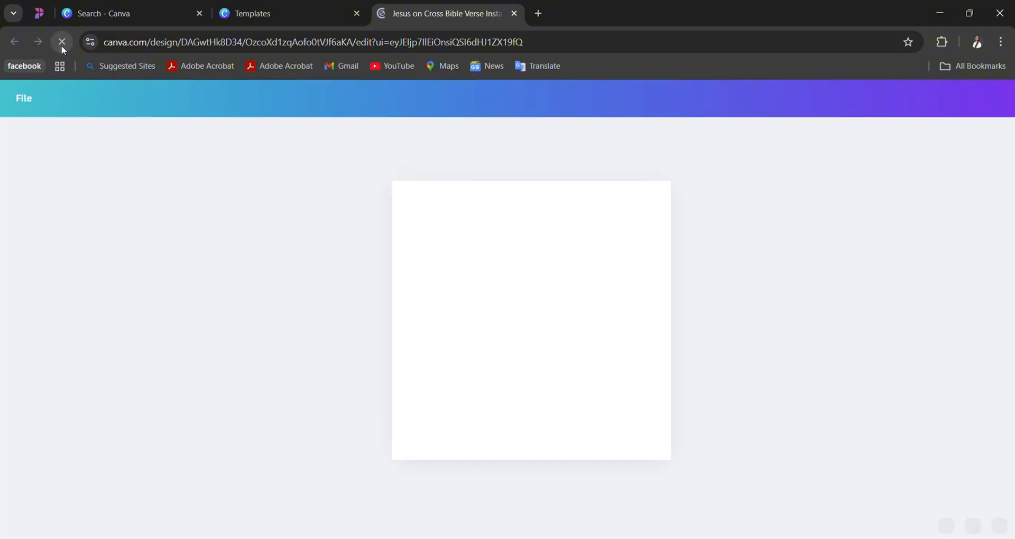
{"action": "left_click", "coordinate": [61, 45]}
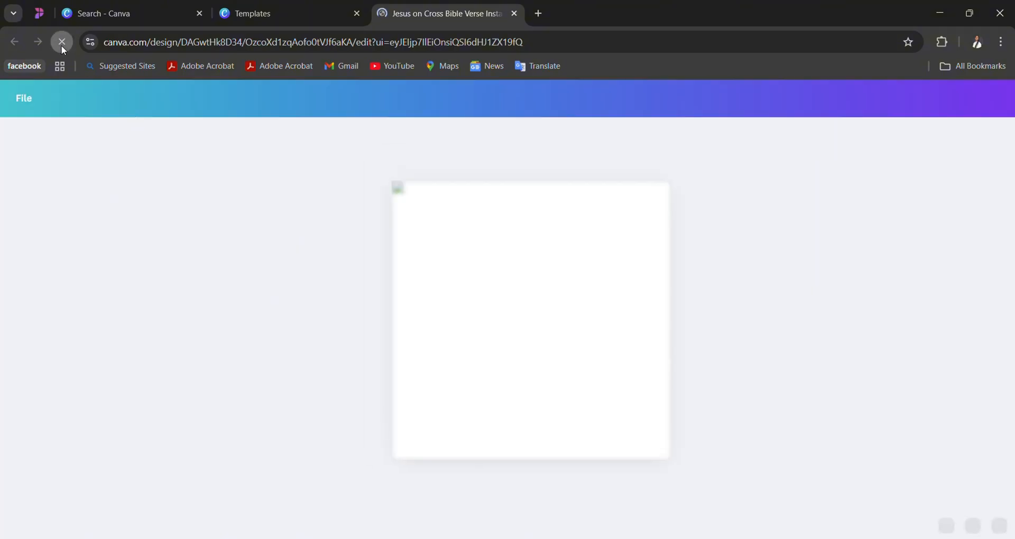
{"action": "left_click", "coordinate": [154, 11]}
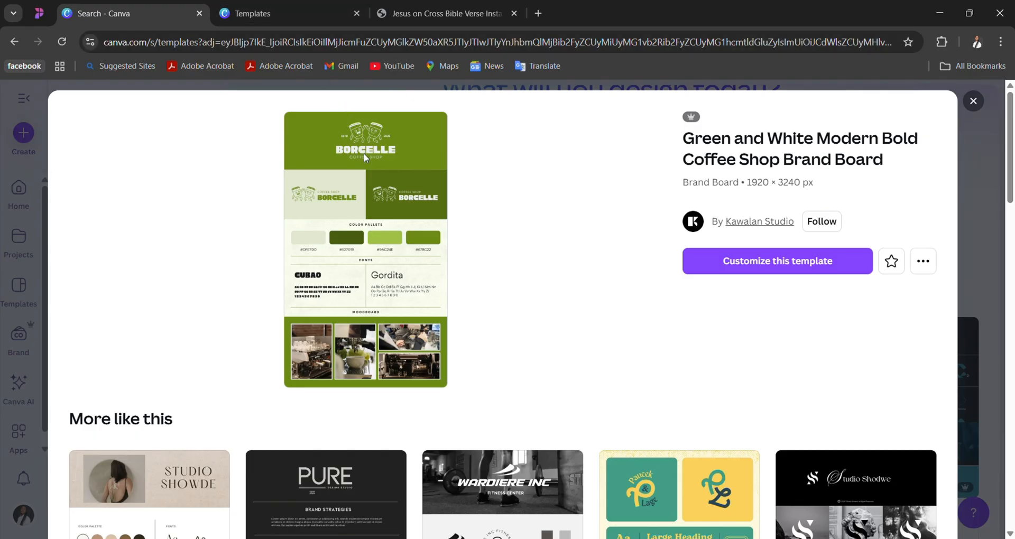
- Return to the Templates browser tab and open the Jesus on Cross Bible Verse Instagram Post template for customizing again
{"action": "left_click", "coordinate": [271, 14]}
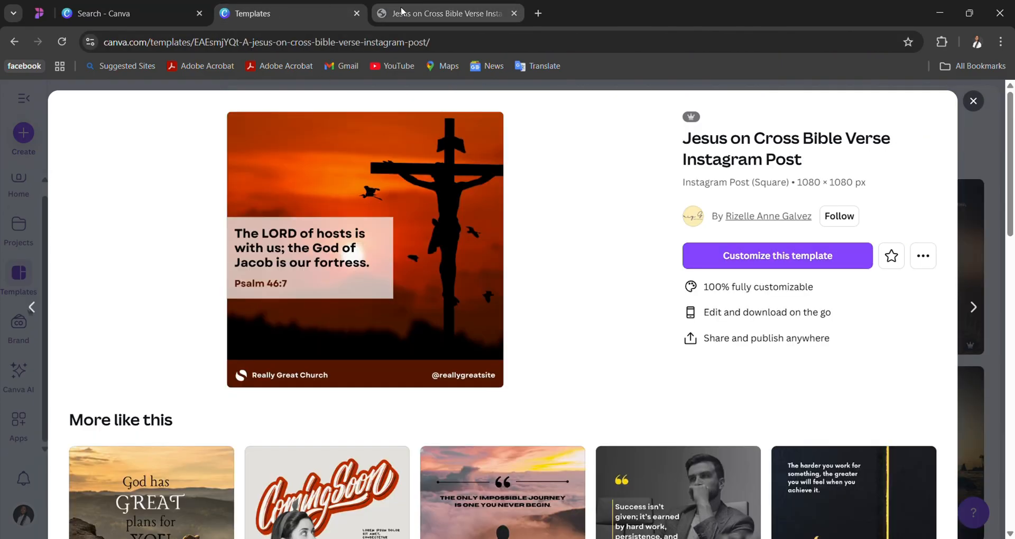
{"action": "left_click", "coordinate": [402, 12]}
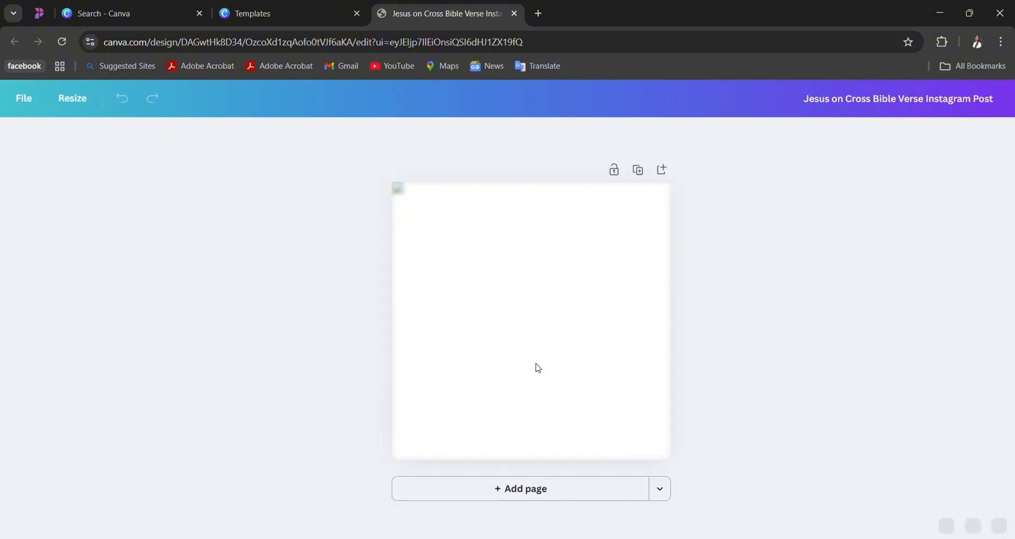
{"action": "left_click", "coordinate": [251, 5]}
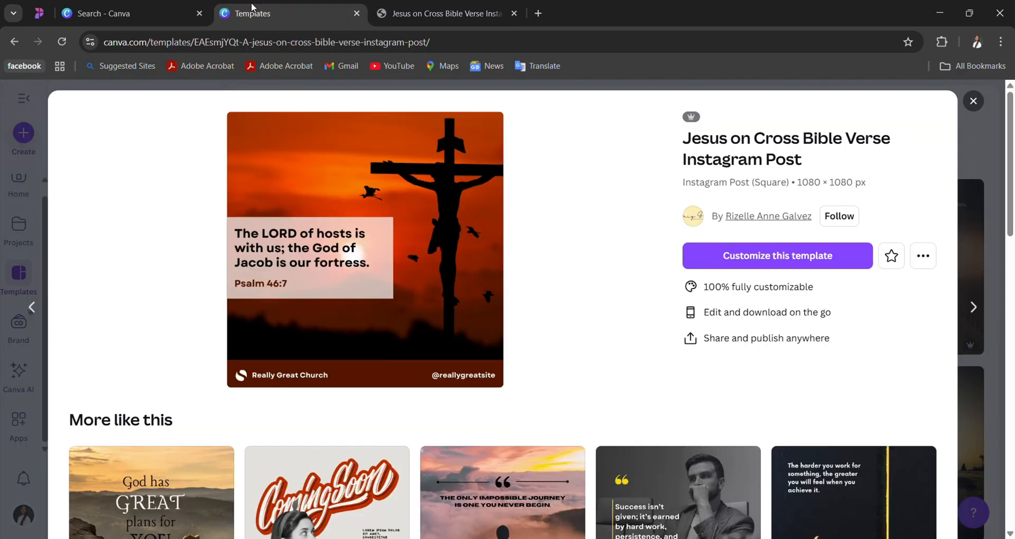
{"action": "left_click", "coordinate": [745, 259]}
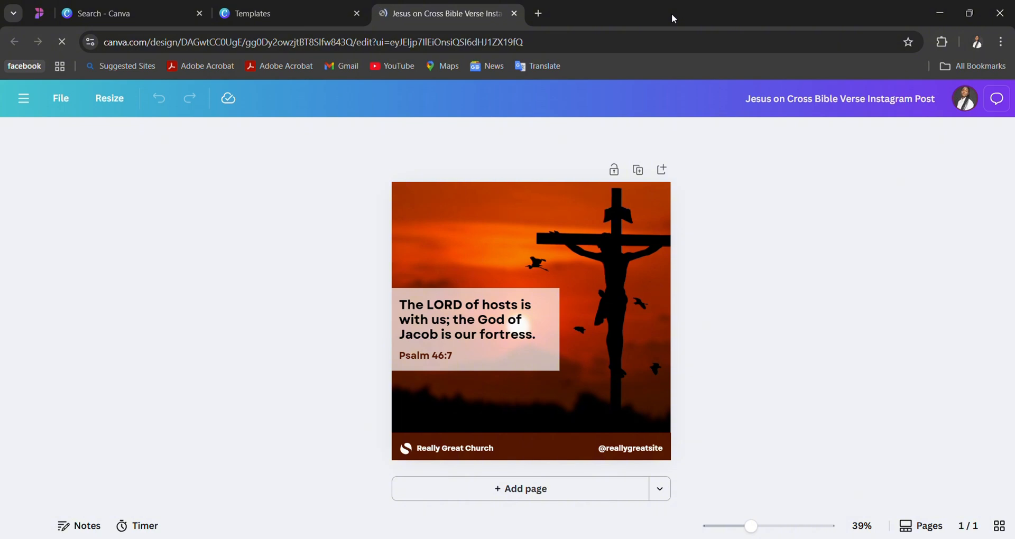
- Replace the Bible verse text in the translucent box with "THE LORD IS GOOD"
{"action": "left_click", "coordinate": [550, 199]}
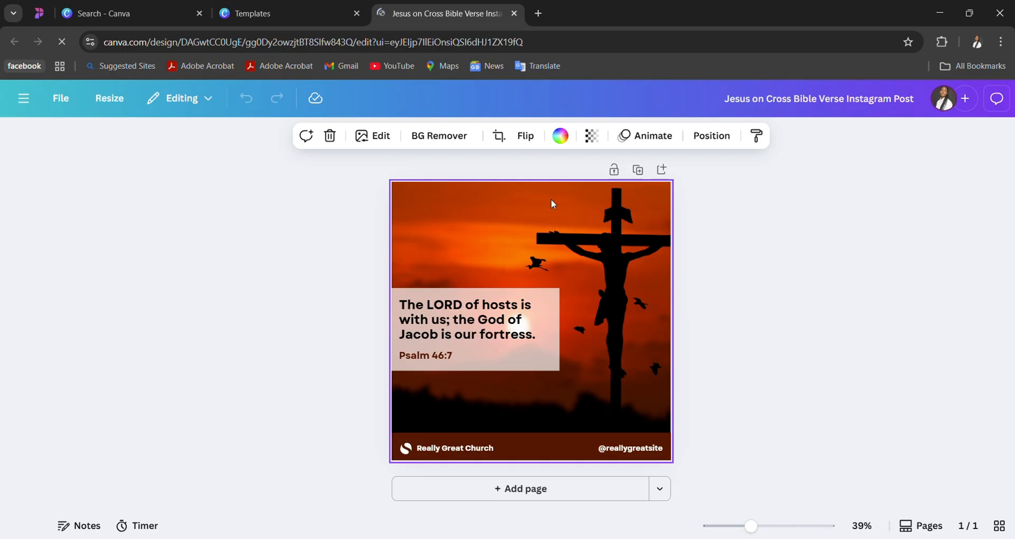
{"action": "right_click", "coordinate": [494, 320]}
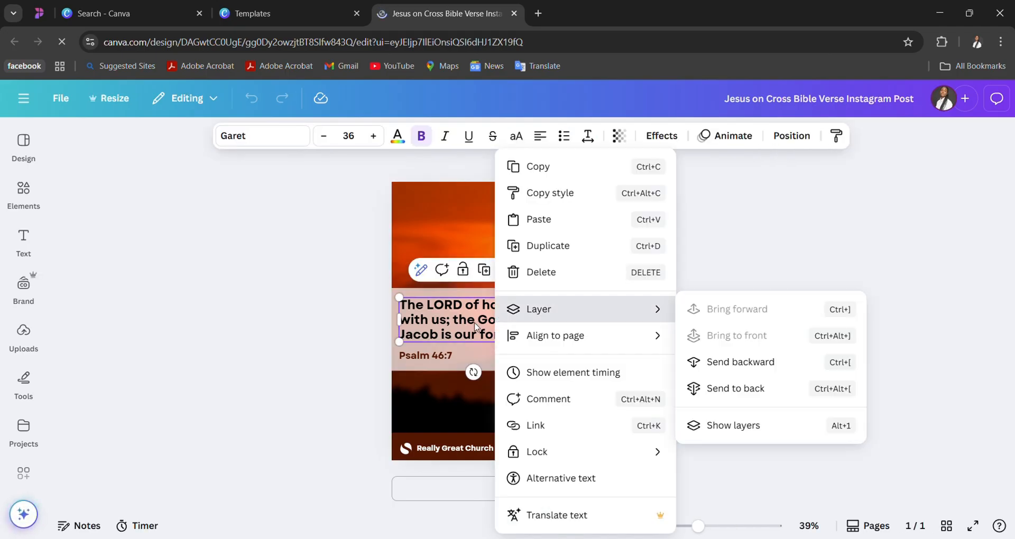
{"action": "left_click", "coordinate": [475, 326]}
{"action": "double_click", "coordinate": [475, 323]}
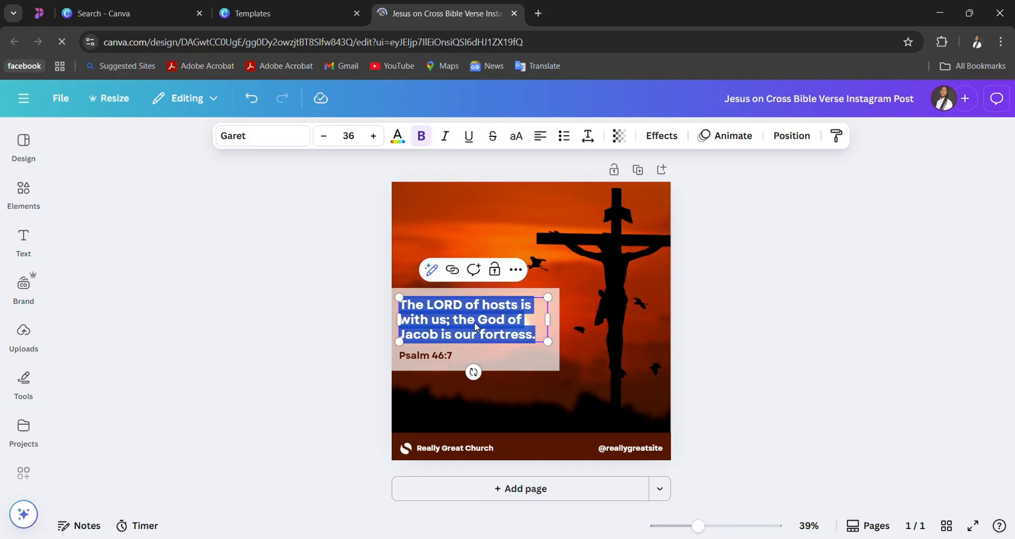
{"action": "type", "text": "THE "}
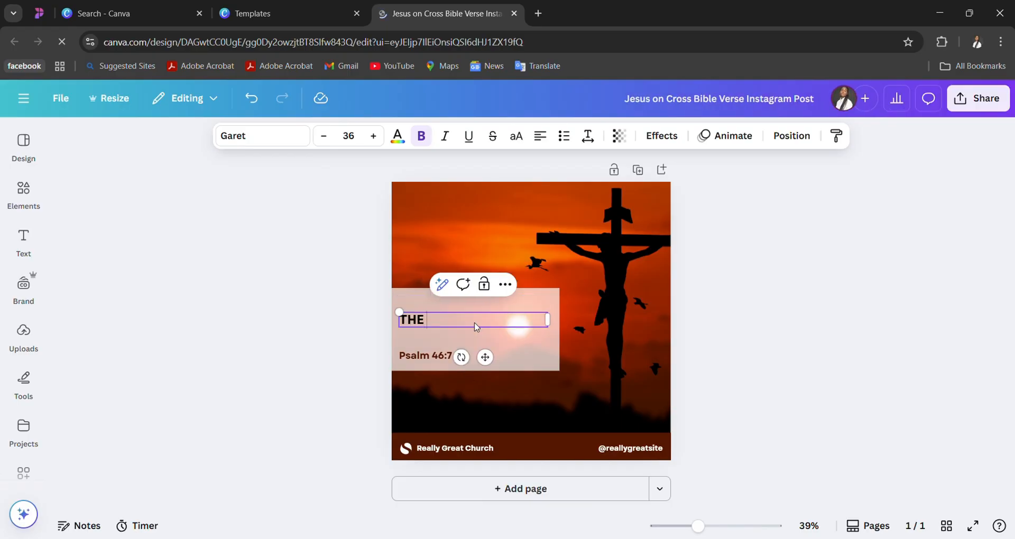
{"action": "type", "text": "LORD S"}
{"action": "key", "text": "BackSpace"}
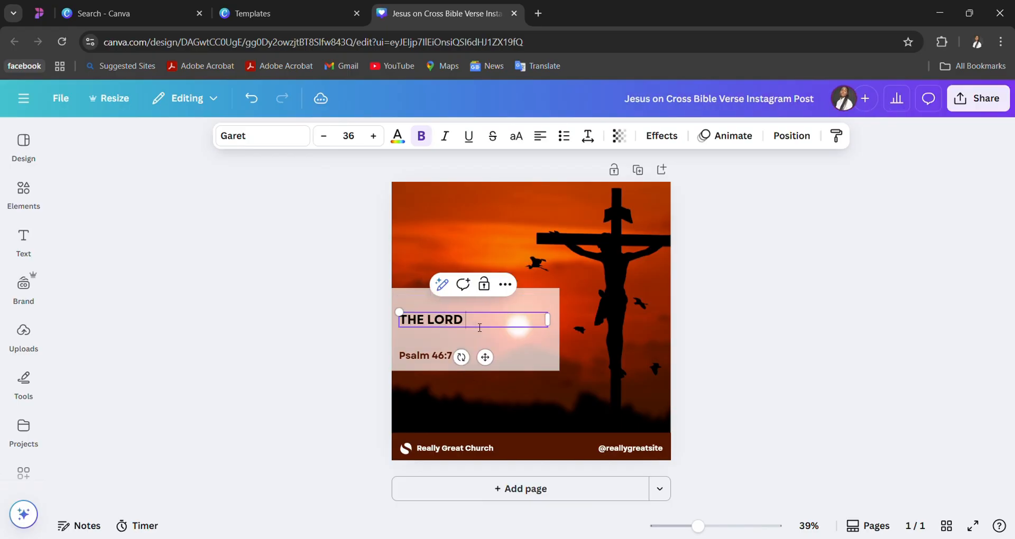
{"action": "type", "text": "IS GOOD"}
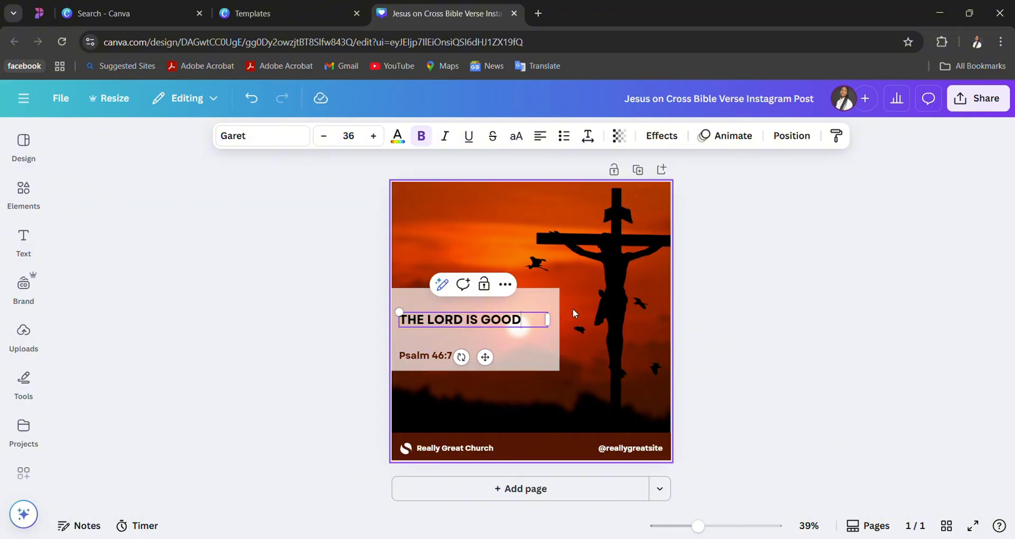
{"action": "double_click", "coordinate": [505, 355]}
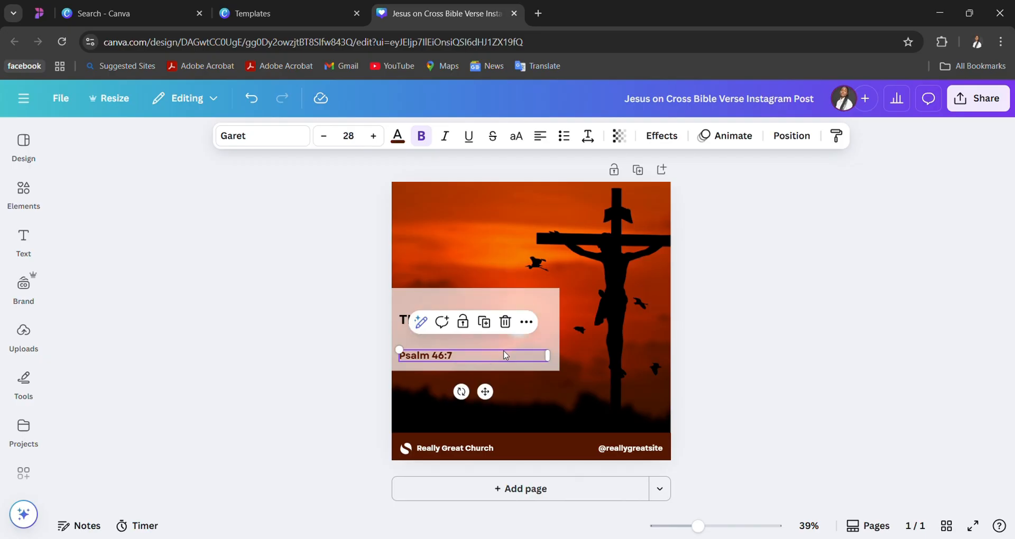
{"action": "triple_click", "coordinate": [504, 355]}
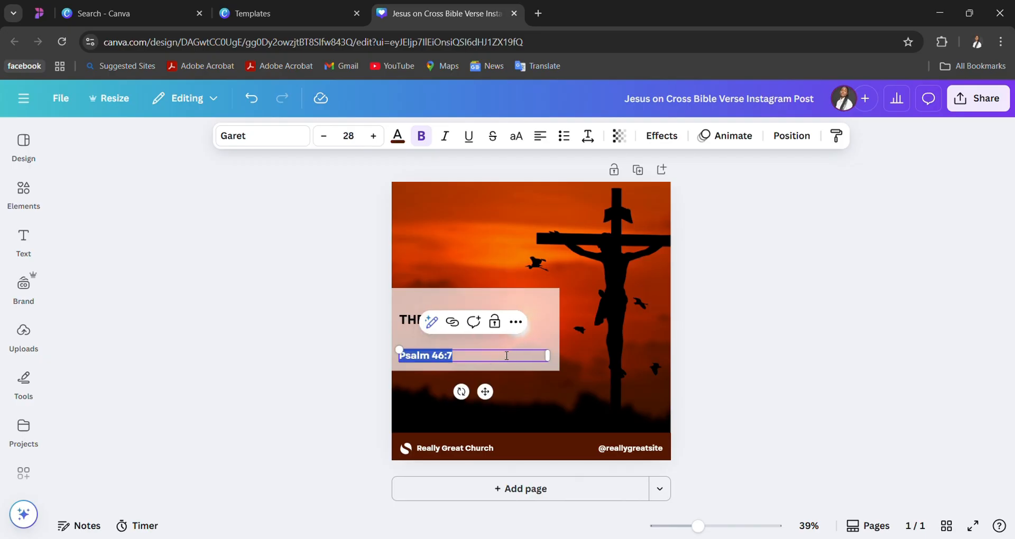
{"action": "left_click", "coordinate": [553, 305]}
{"action": "left_click", "coordinate": [579, 303]}
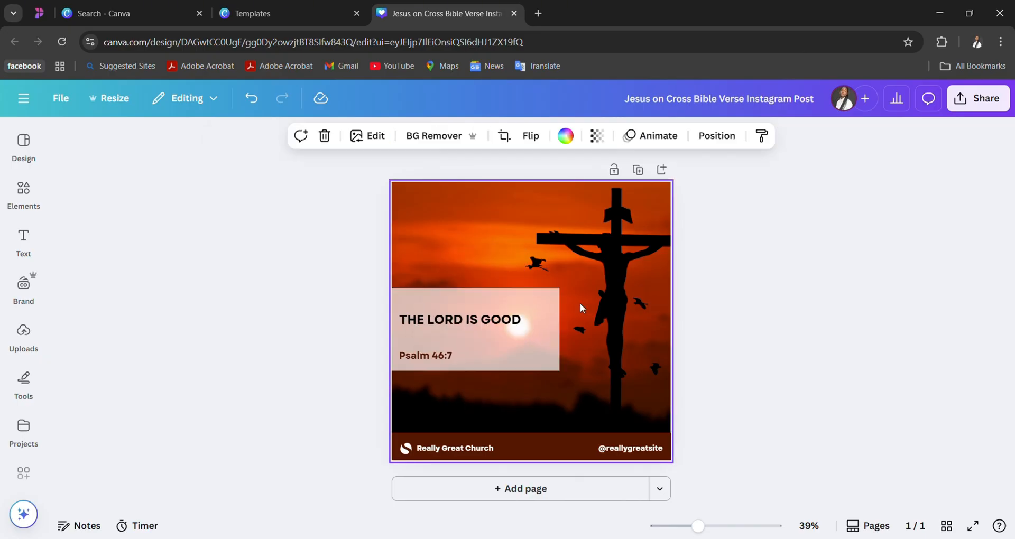
- Extend the quote text to read "THE LORD IS GOOD ALL THE TIME AND HIS MERCY ENDURES FOREVER"
{"action": "left_click", "coordinate": [521, 320]}
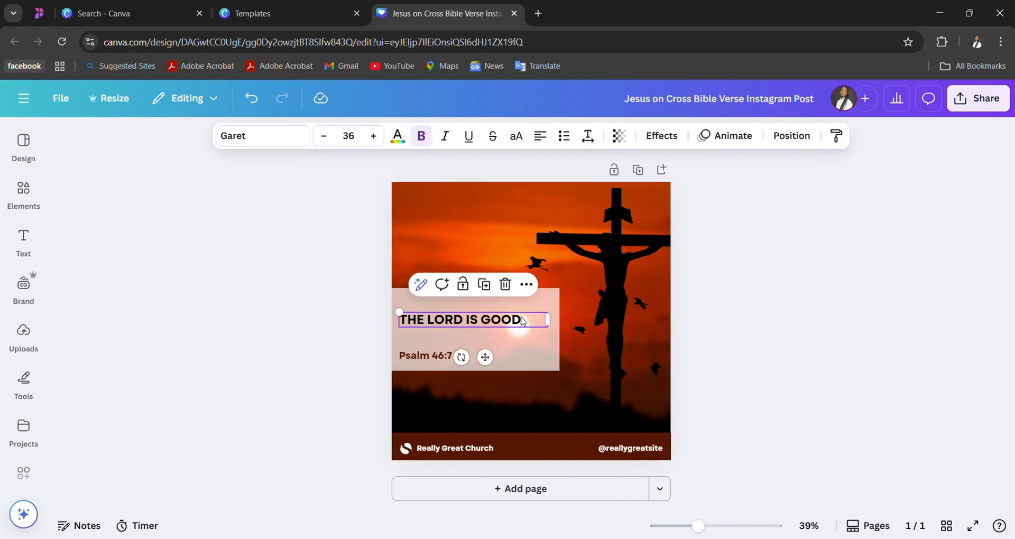
{"action": "left_click", "coordinate": [526, 321]}
{"action": "type", "text": "ALL"}
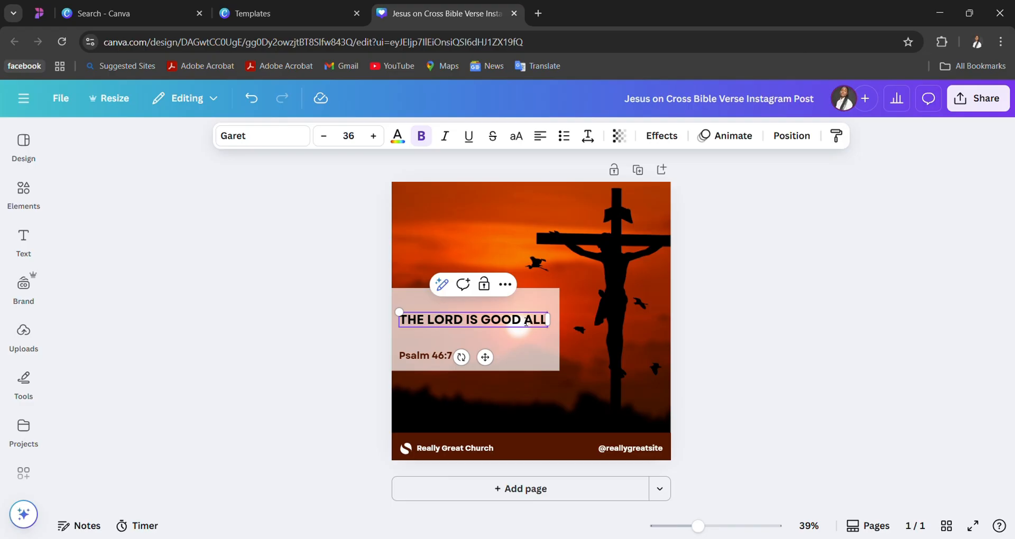
{"action": "type", "text": " THE TIME A"}
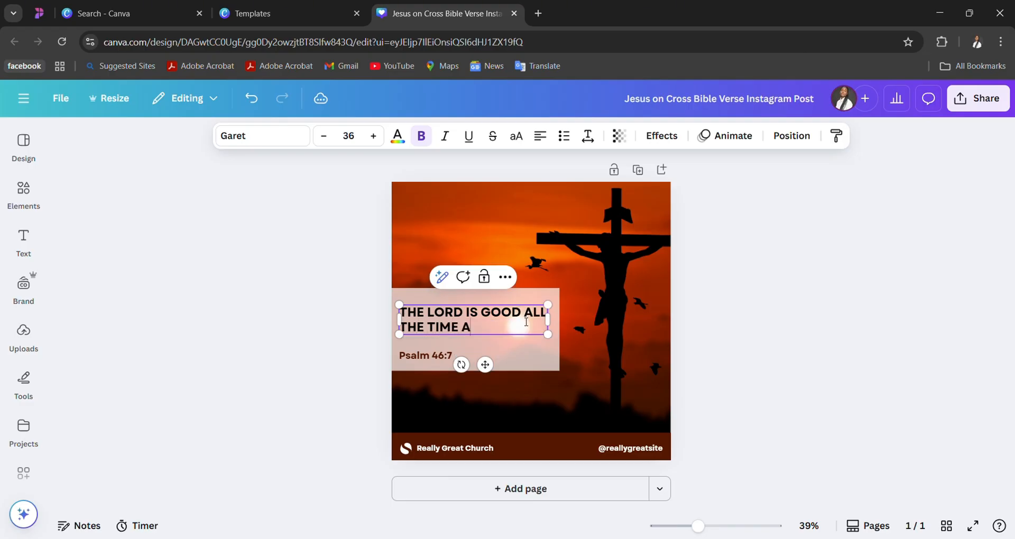
{"action": "type", "text": "ND HIS MERC"}
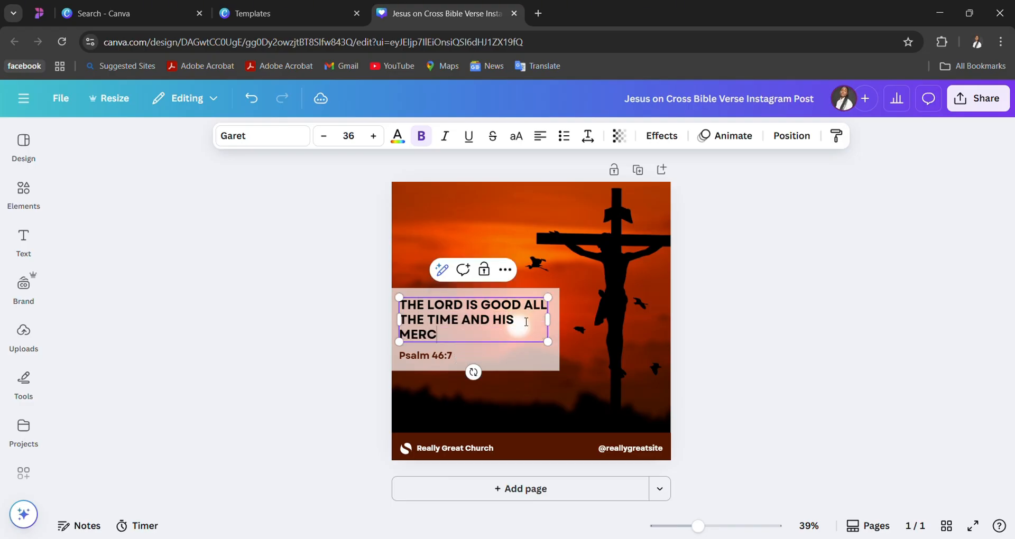
{"action": "type", "text": "Y ENDURES FOREVE"}
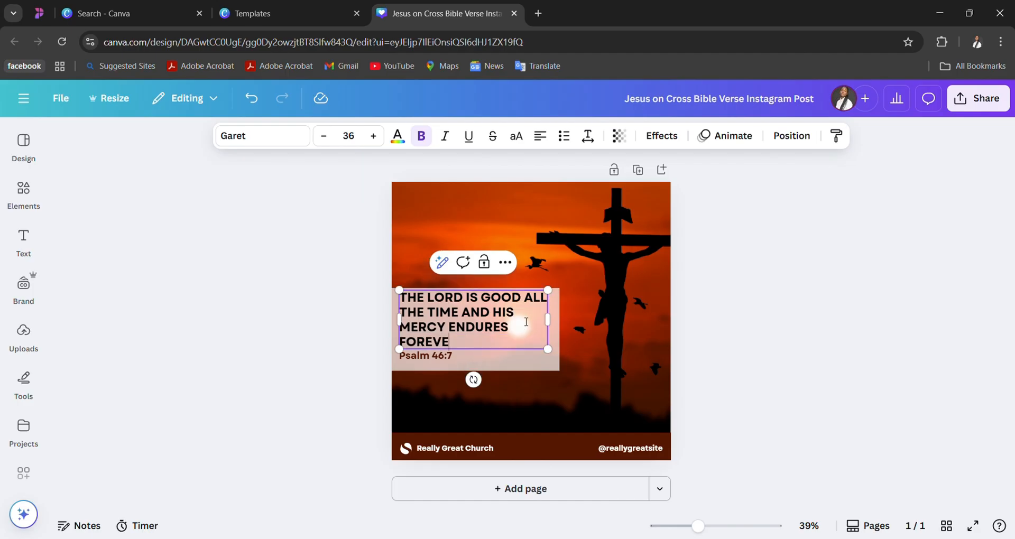
{"action": "type", "text": "R"}
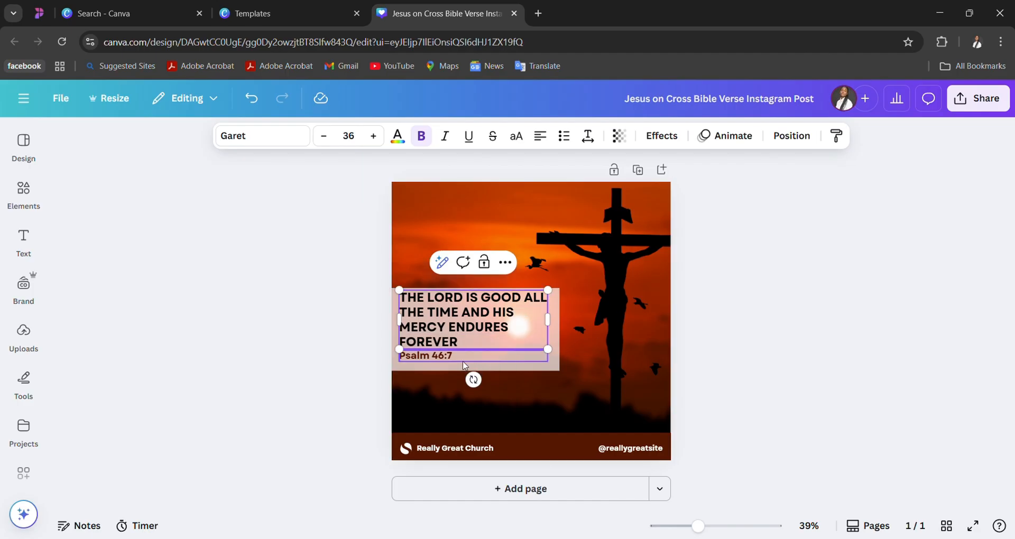
- Delete the Psalm 46:7 reference and move the quote down to centre it vertically in the translucent box
{"action": "left_click", "coordinate": [462, 364]}
{"action": "left_click_drag", "start_coordinate": [459, 362], "coordinate": [464, 371]}
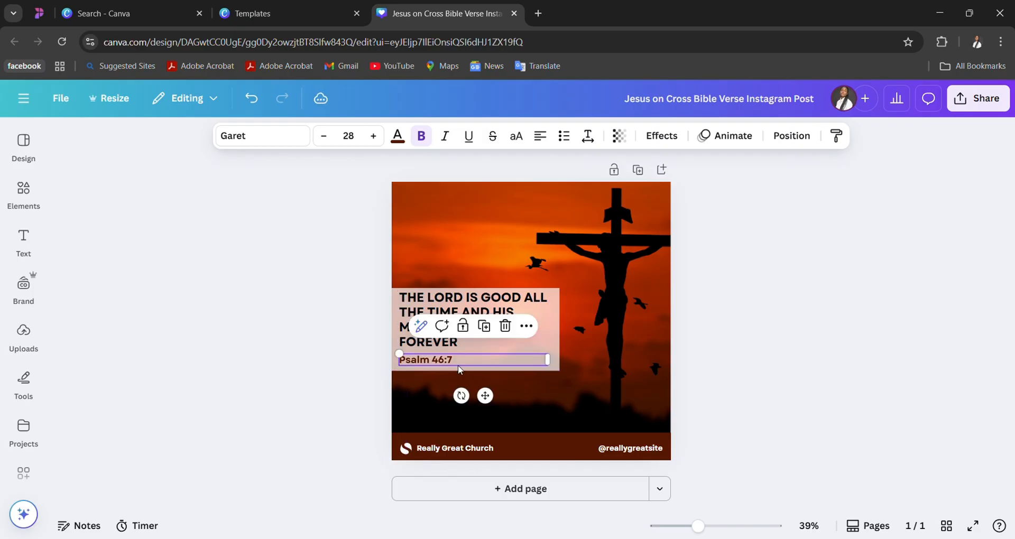
{"action": "key", "text": "Delete"}
{"action": "left_click", "coordinate": [459, 336]}
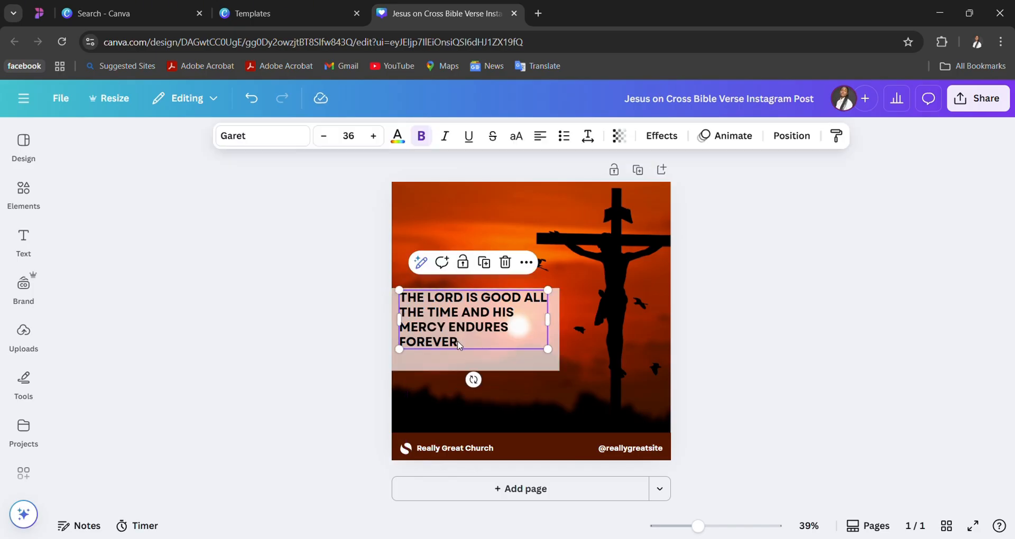
{"action": "left_click", "coordinate": [492, 362]}
{"action": "left_click", "coordinate": [489, 339]}
{"action": "left_click_drag", "start_coordinate": [489, 340], "coordinate": [497, 354]}
{"action": "left_click", "coordinate": [592, 401]}
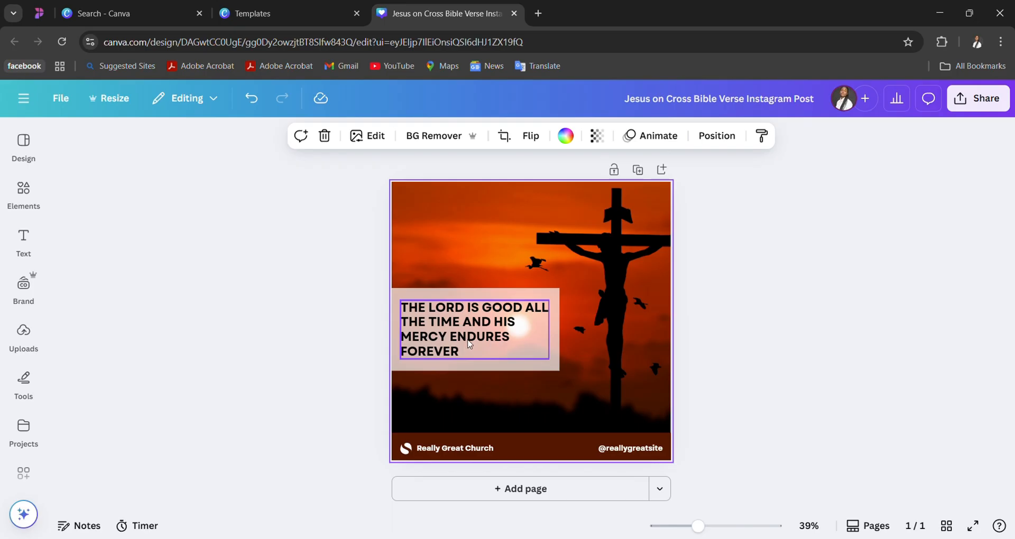
- Delete the church logo in the footer and replace the "Really Great Church" text with "Lifelight Media"
{"action": "double_click", "coordinate": [457, 454]}
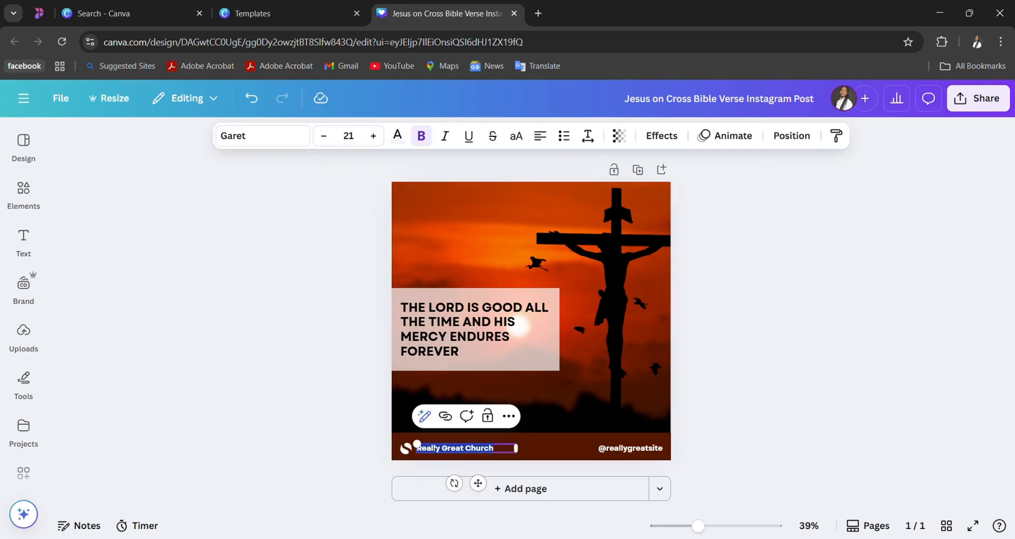
{"action": "left_click", "coordinate": [406, 453]}
{"action": "key", "text": "Delete"}
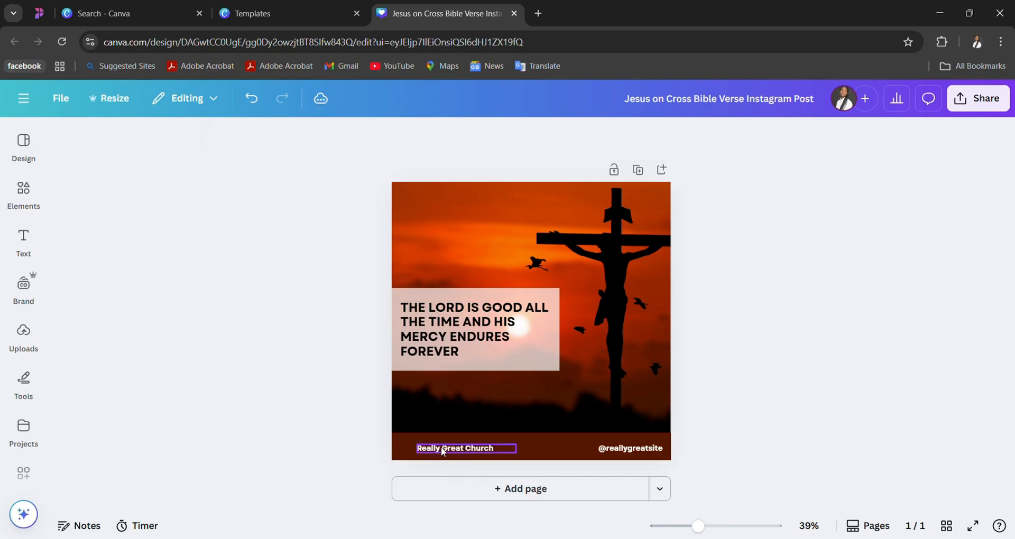
{"action": "double_click", "coordinate": [443, 450]}
{"action": "type", "text": "Lifelight"}
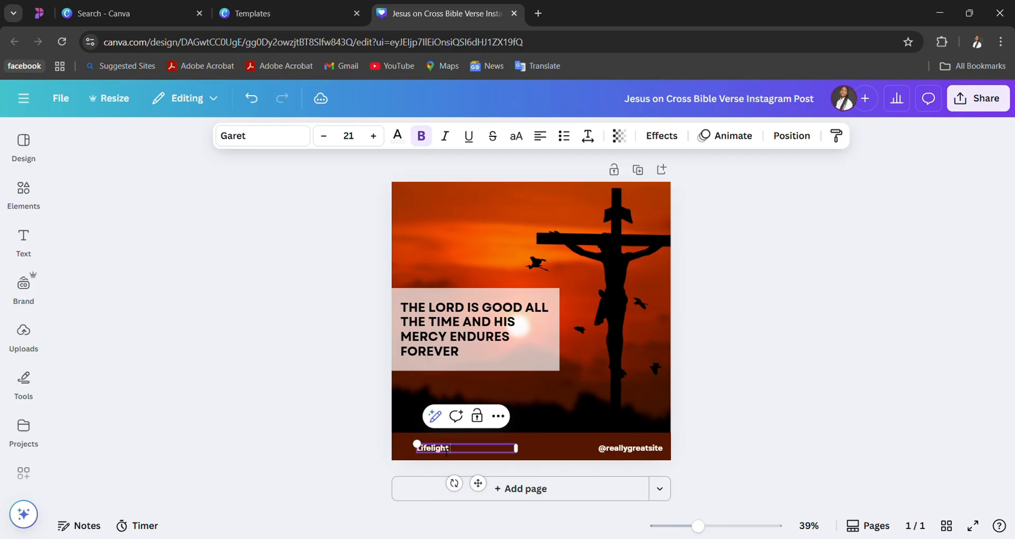
{"action": "type", "text": " Media"}
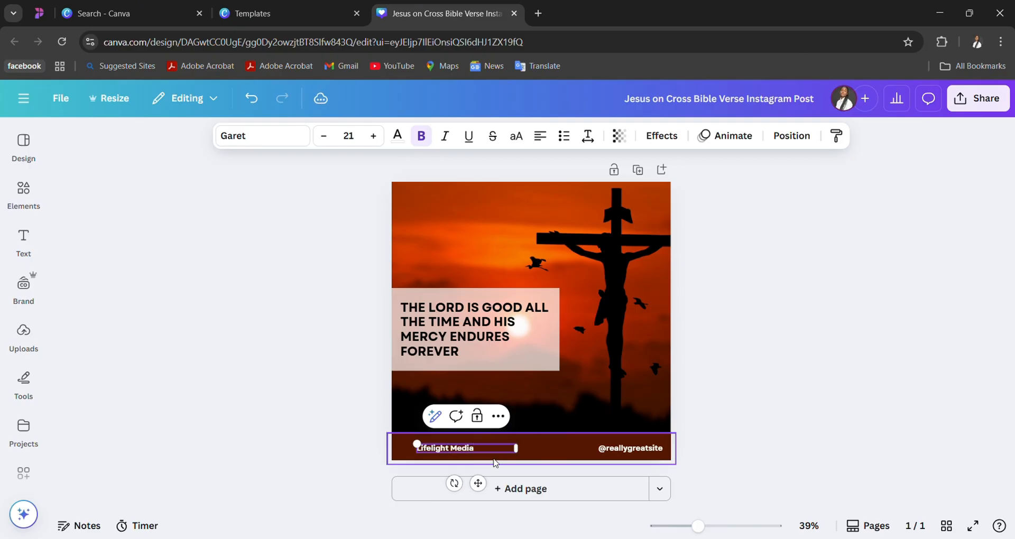
{"action": "double_click", "coordinate": [617, 448]}
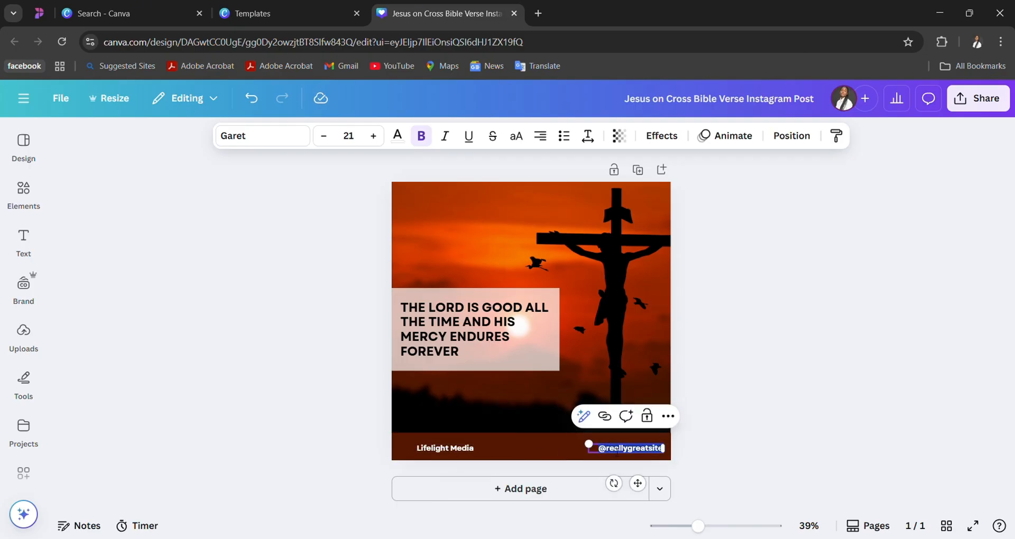
{"action": "type", "text": "@lifelight"}
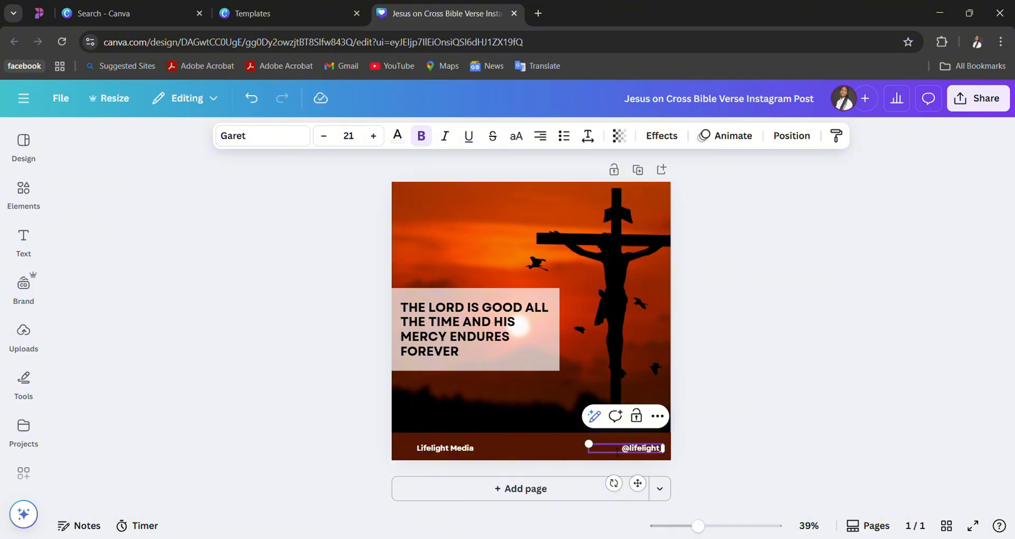
{"action": "type", "text": " media"}
{"action": "left_click", "coordinate": [530, 223]}
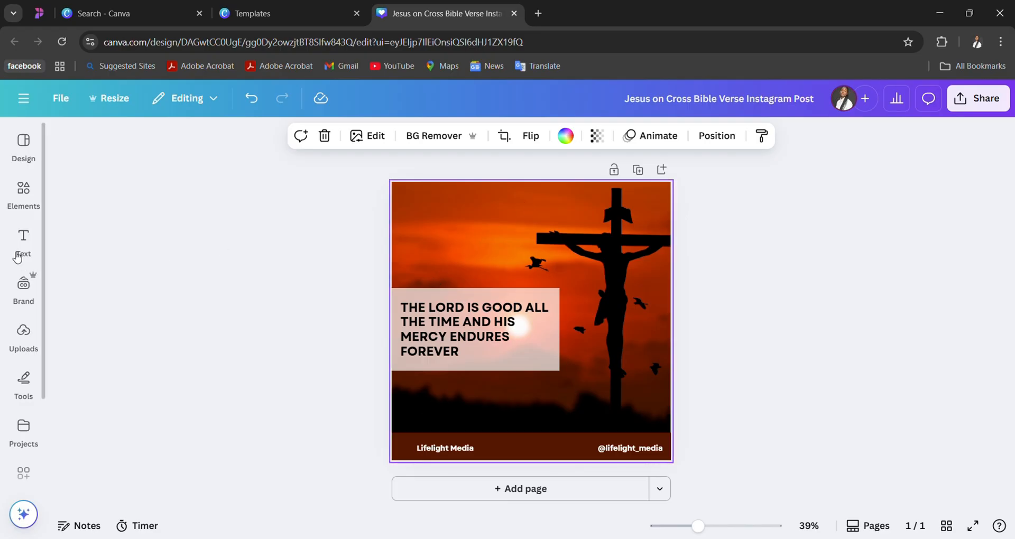
- Apply the Lifelight Media Brand Identity palette from the Brand Kit to the design and shuffle its colors several times
{"action": "left_click", "coordinate": [27, 290]}
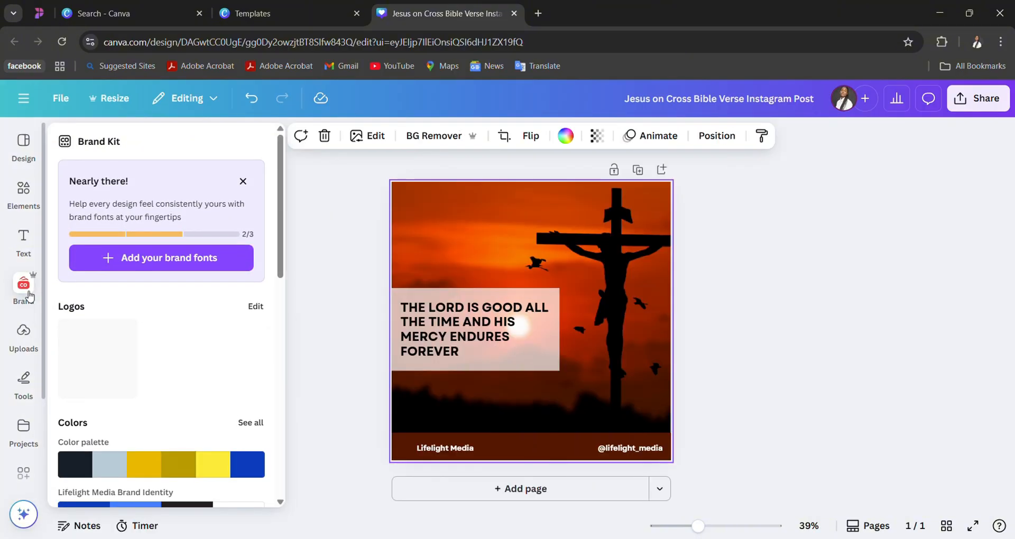
{"action": "scroll", "coordinate": [95, 321], "scroll_direction": "down", "scroll_amount": 5}
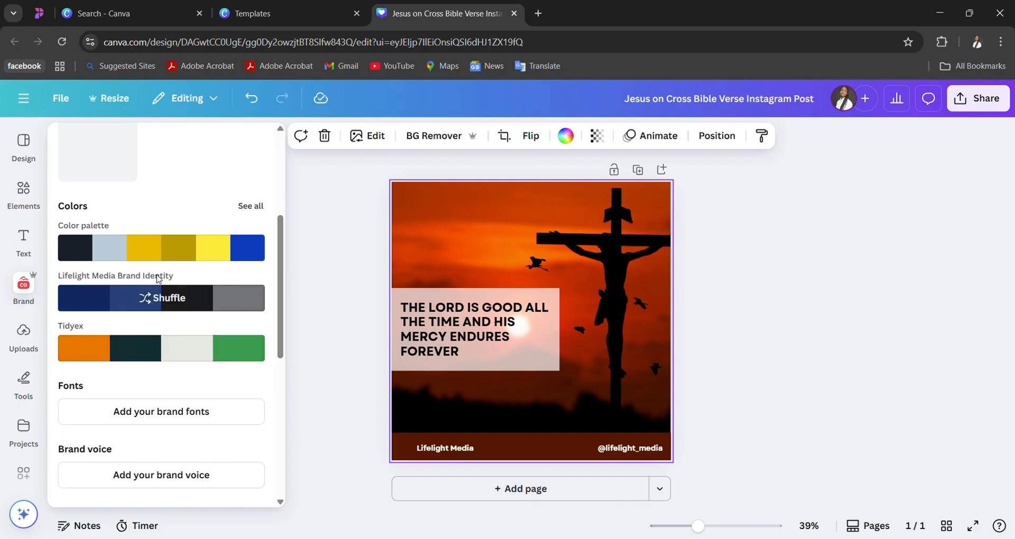
{"action": "left_click", "coordinate": [157, 308]}
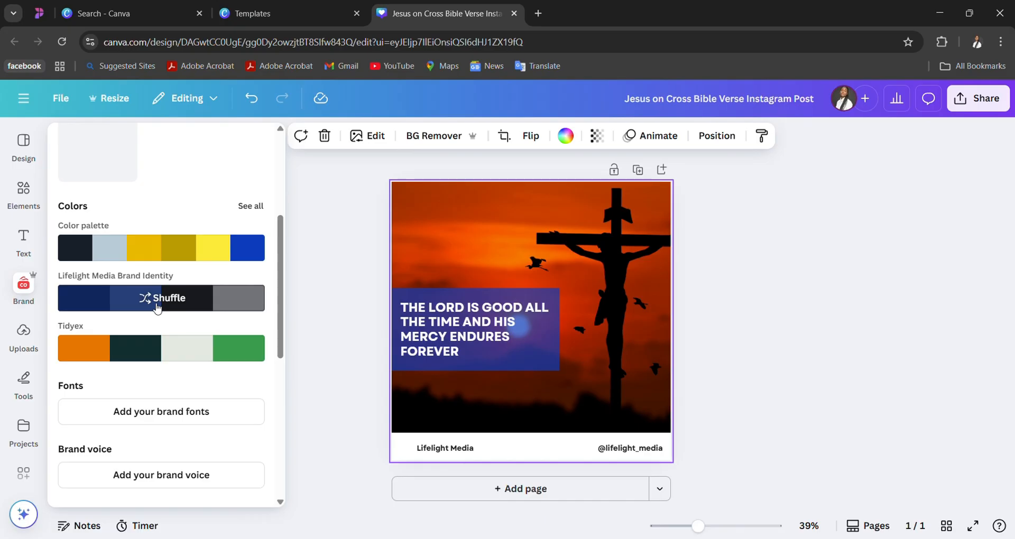
{"action": "left_click", "coordinate": [156, 308]}
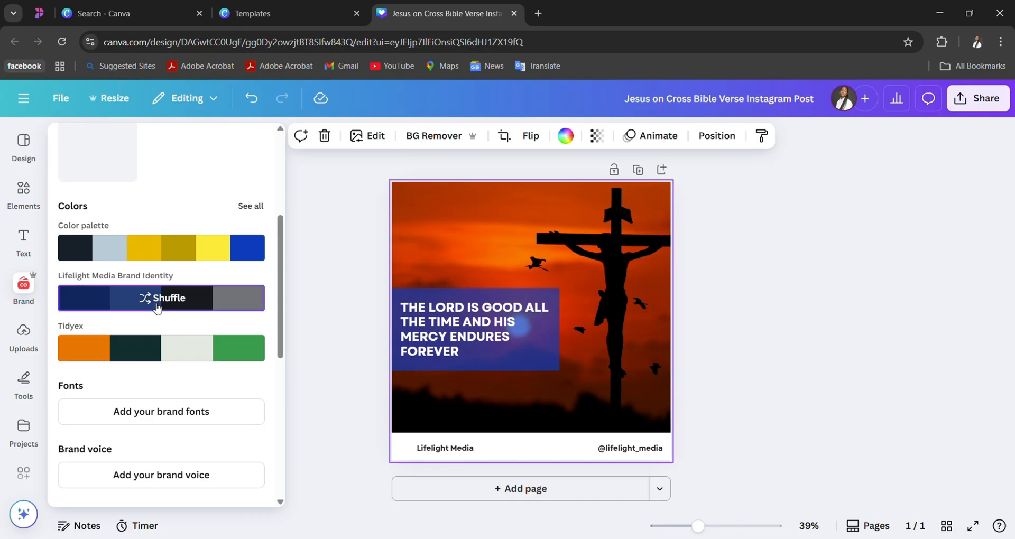
{"action": "left_click", "coordinate": [227, 308]}
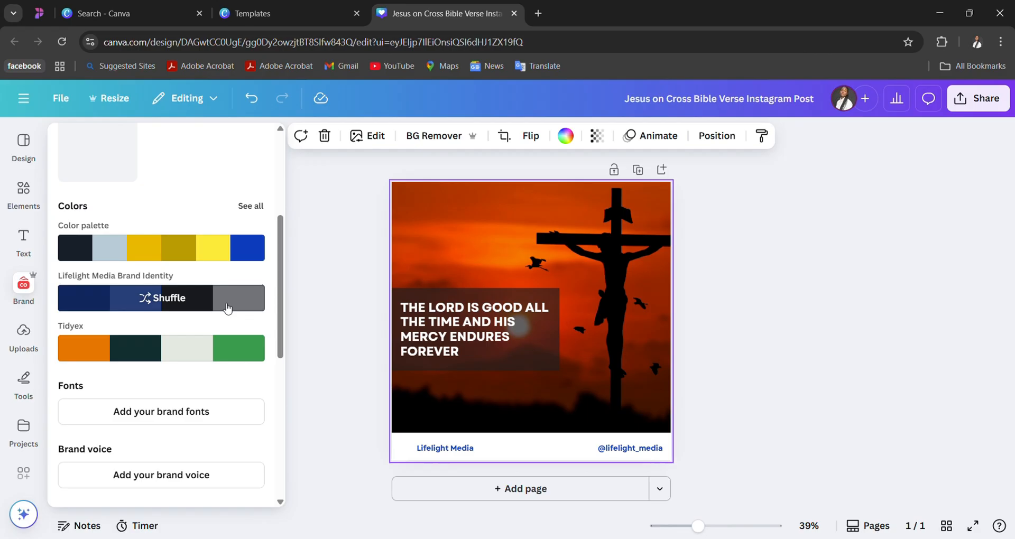
{"action": "left_click", "coordinate": [227, 308]}
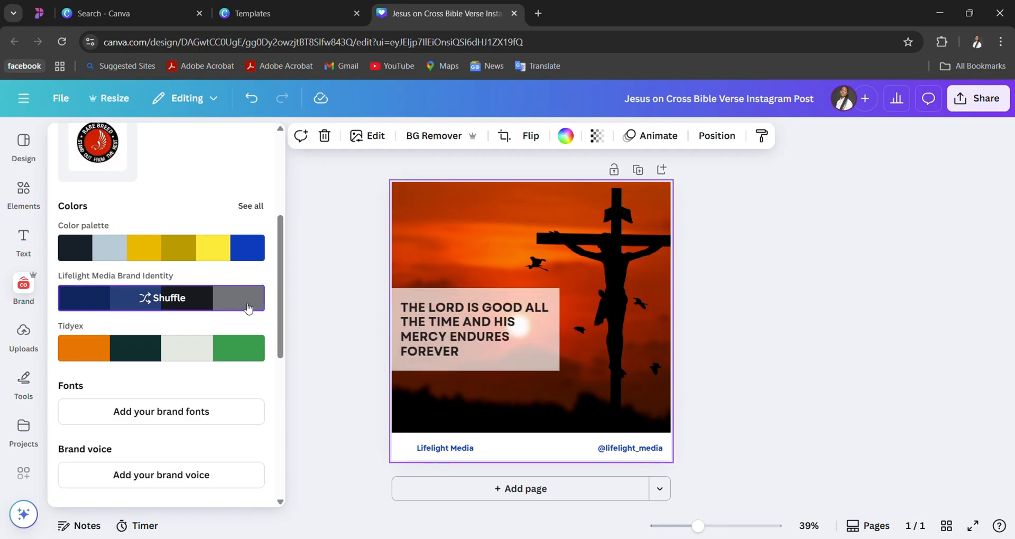
- Keep shuffling the Lifelight Media Brand Identity palette until the quote box is translucent white with black text and the footer text is blue
{"action": "left_click", "coordinate": [249, 308]}
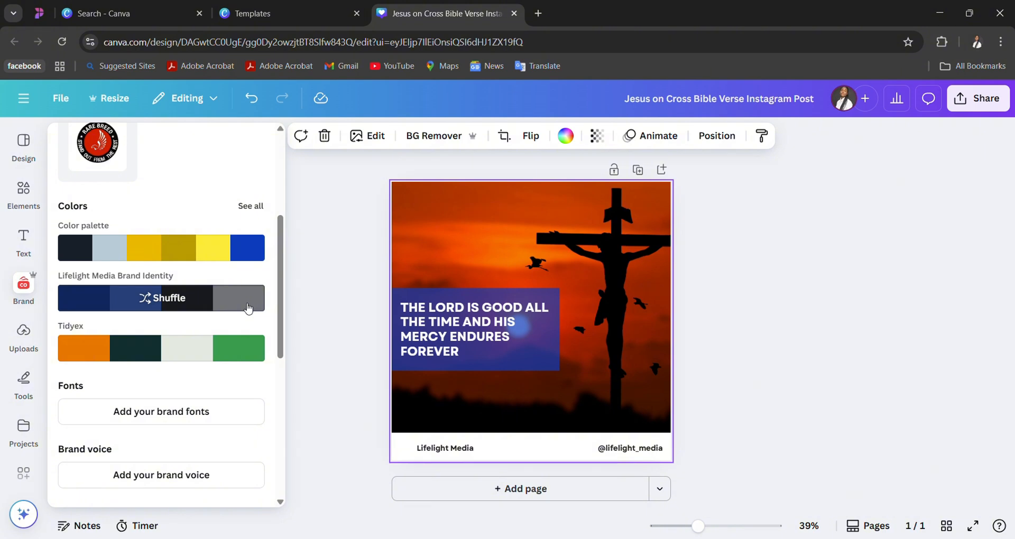
{"action": "left_click", "coordinate": [249, 308]}
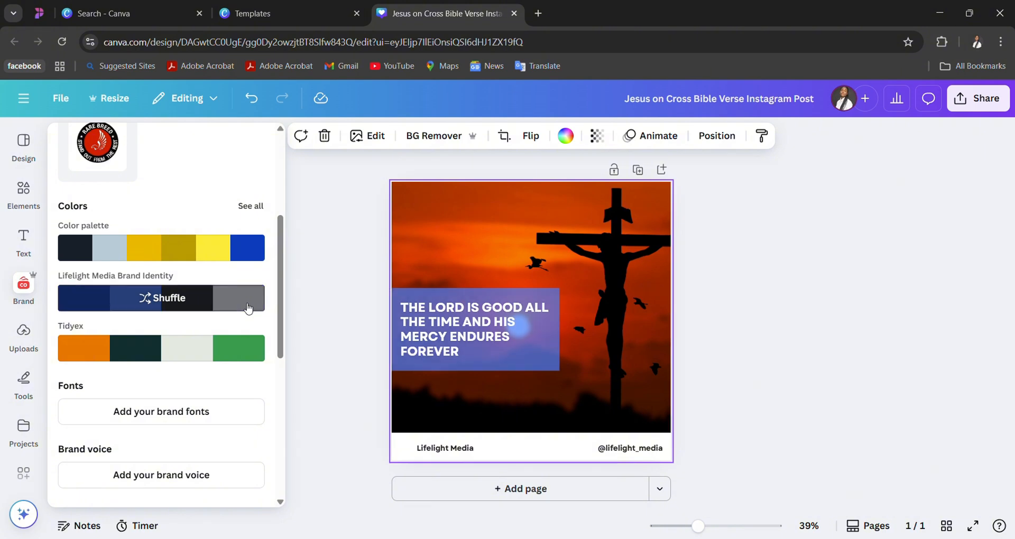
{"action": "left_click", "coordinate": [248, 308]}
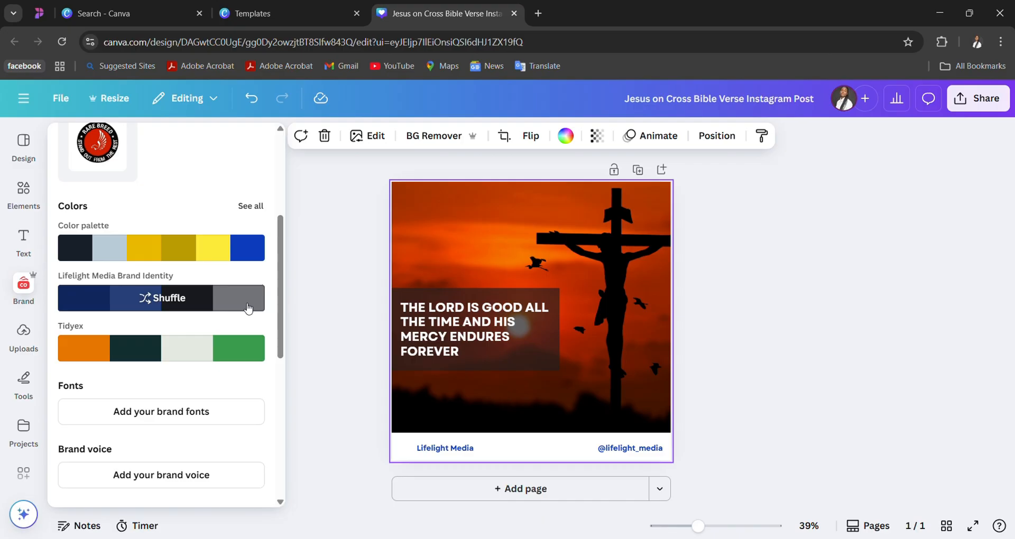
{"action": "left_click", "coordinate": [248, 308]}
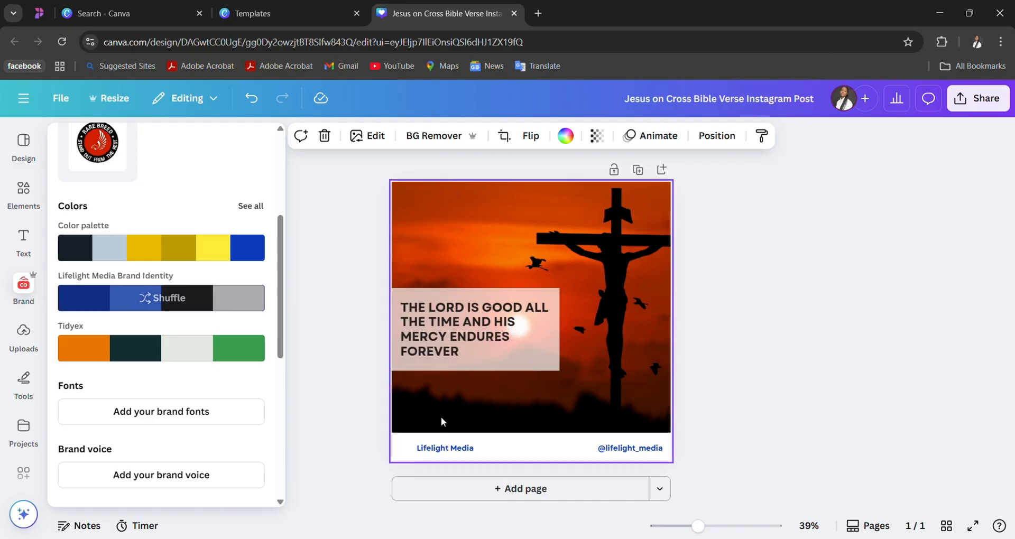
- Fill the white footer bar with the blue from the Brand Kit's Color palette
{"action": "left_click", "coordinate": [497, 445]}
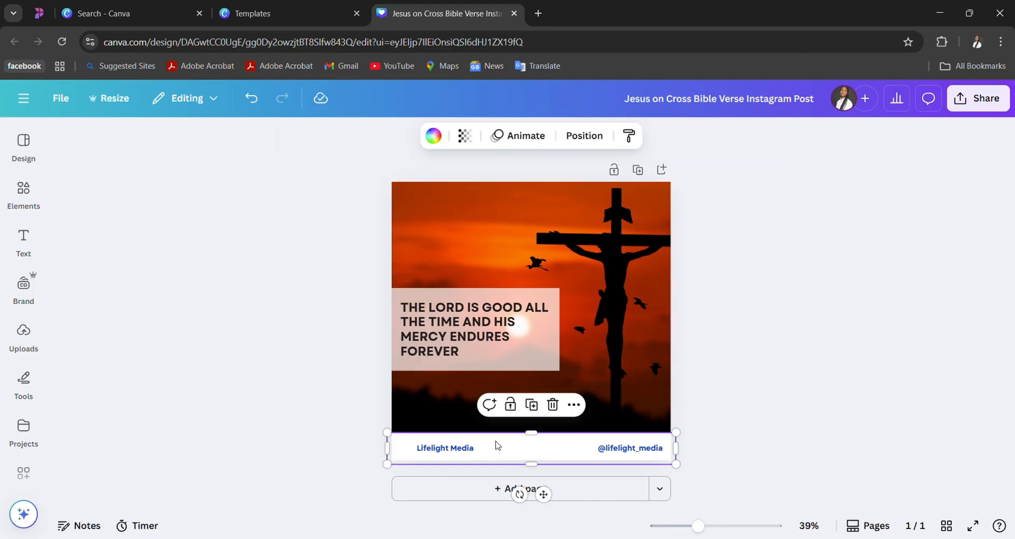
{"action": "left_click", "coordinate": [433, 137]}
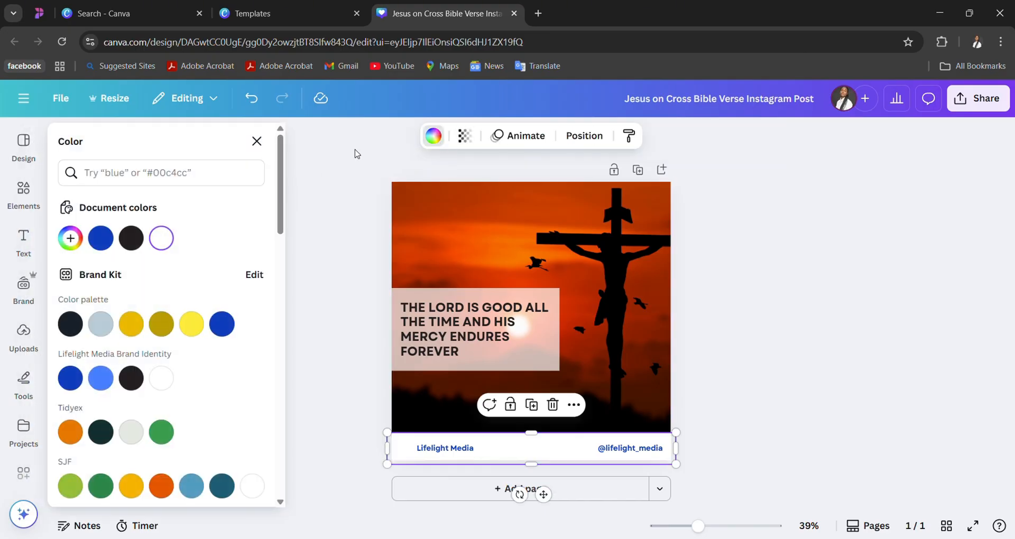
{"action": "left_click", "coordinate": [232, 323]}
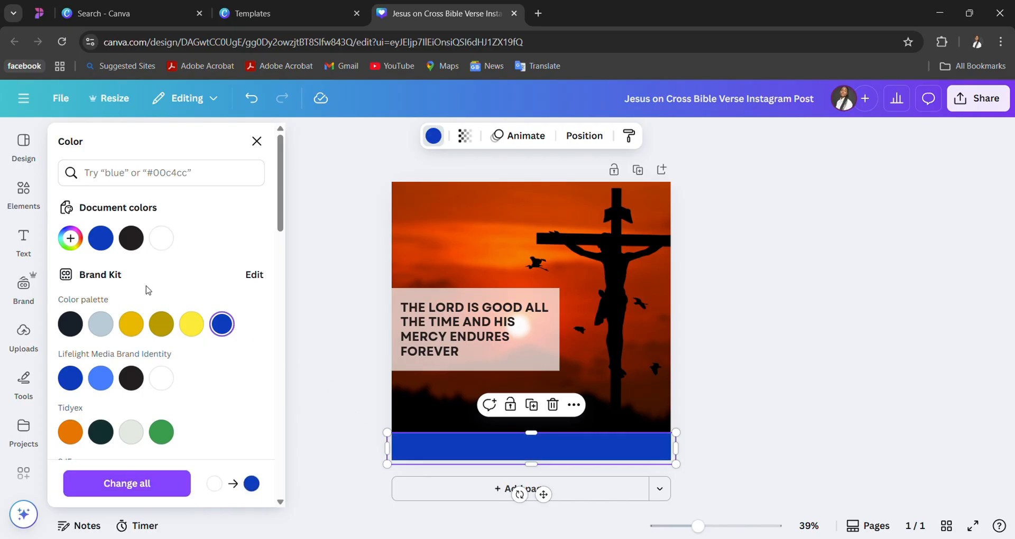
{"action": "left_click", "coordinate": [436, 447]}
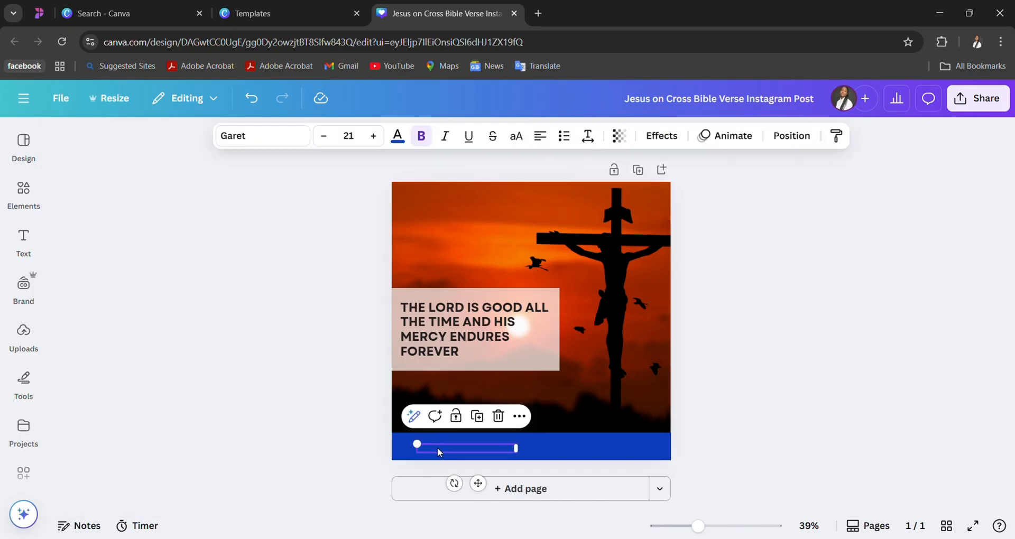
{"action": "left_click", "coordinate": [397, 137]}
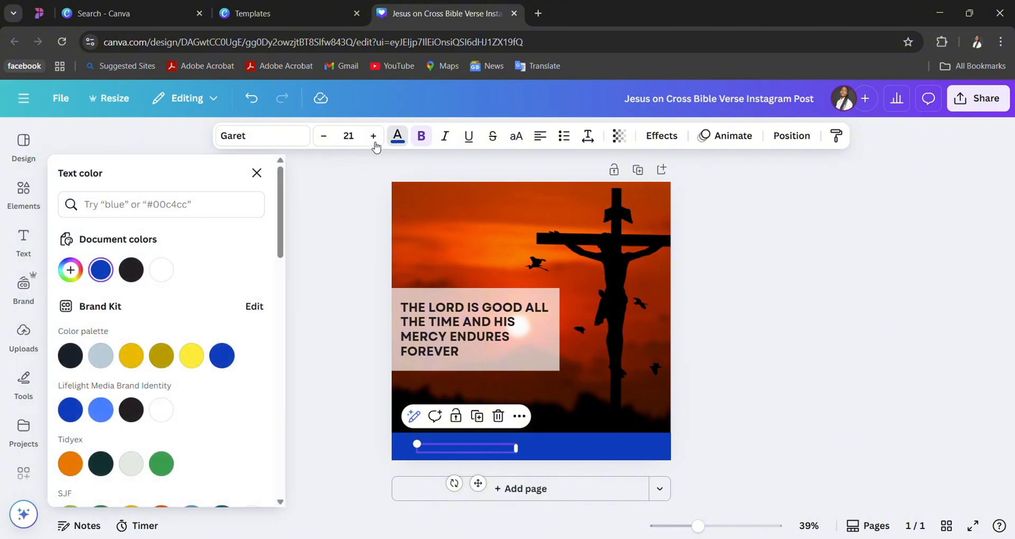
{"action": "left_click", "coordinate": [161, 270]}
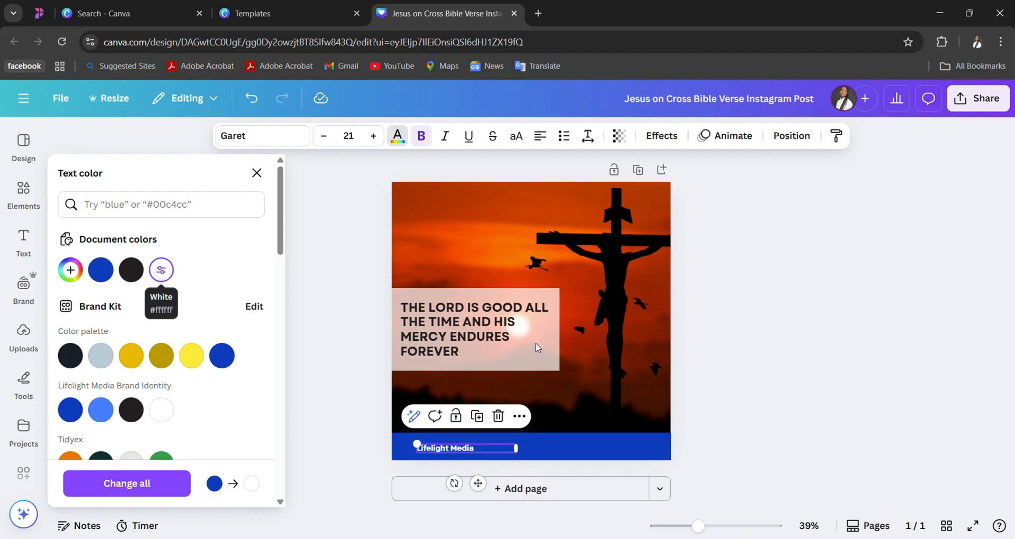
{"action": "left_click", "coordinate": [620, 448]}
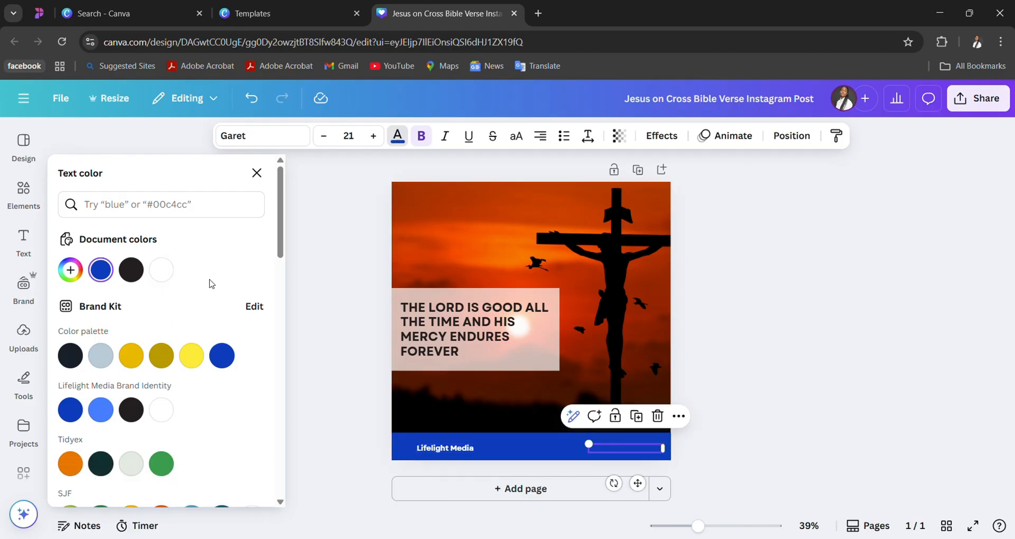
{"action": "left_click", "coordinate": [161, 270]}
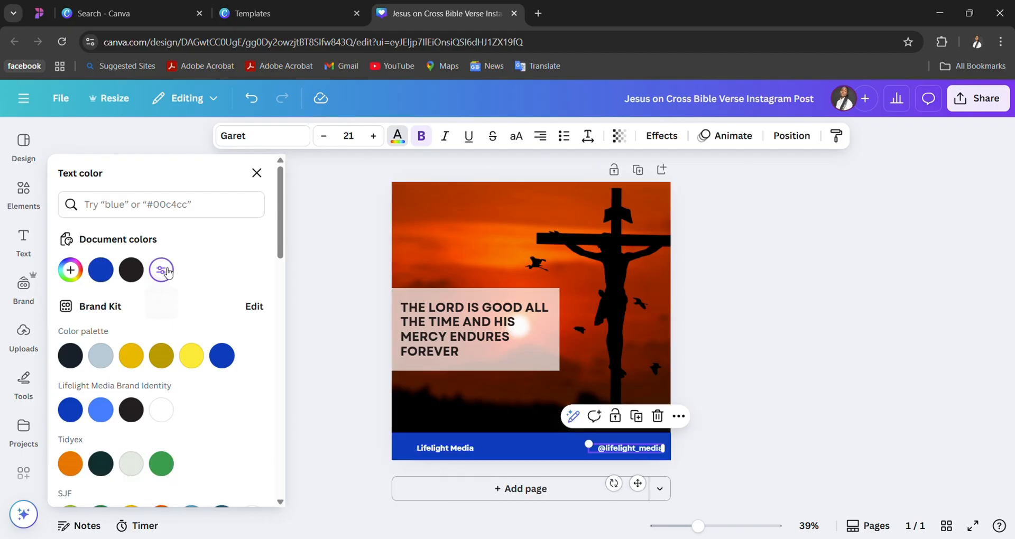
{"action": "key", "text": "Escape"}
{"action": "left_click", "coordinate": [780, 341]}
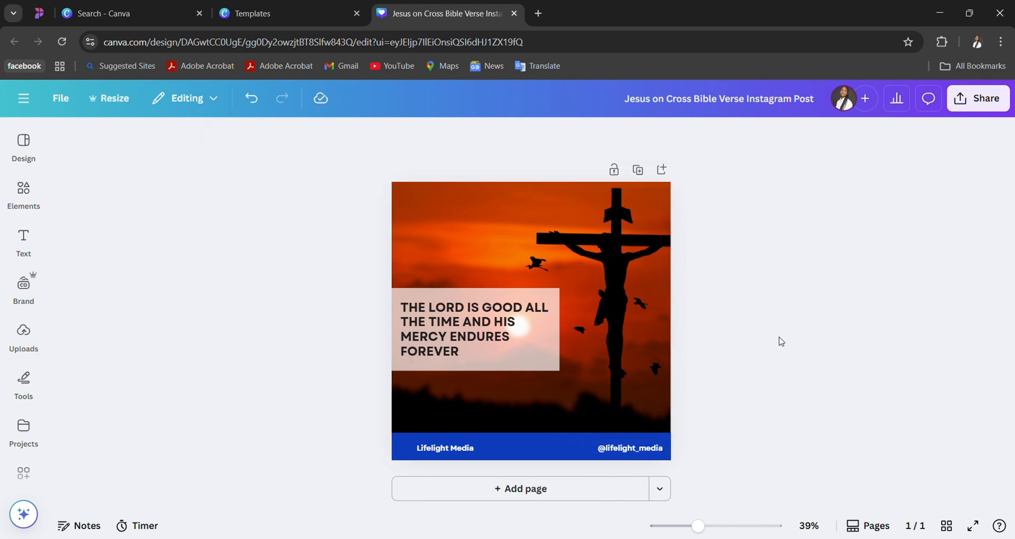
- Reapply the Lifelight Media Brand Identity palette and shuffle it until the quote box is translucent black with white text and the footer text is blue
{"action": "left_click", "coordinate": [626, 302]}
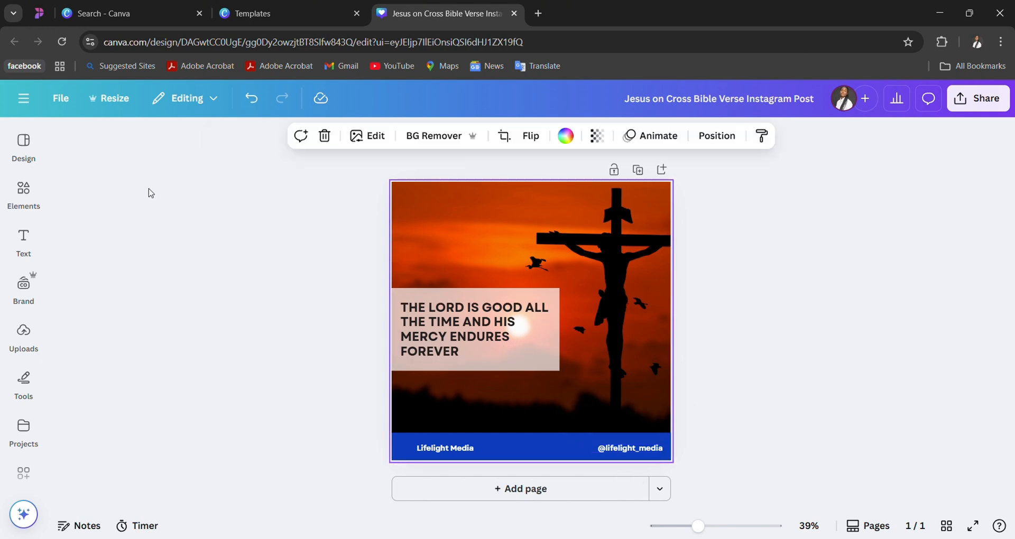
{"action": "left_click", "coordinate": [23, 333]}
{"action": "left_click", "coordinate": [31, 285]}
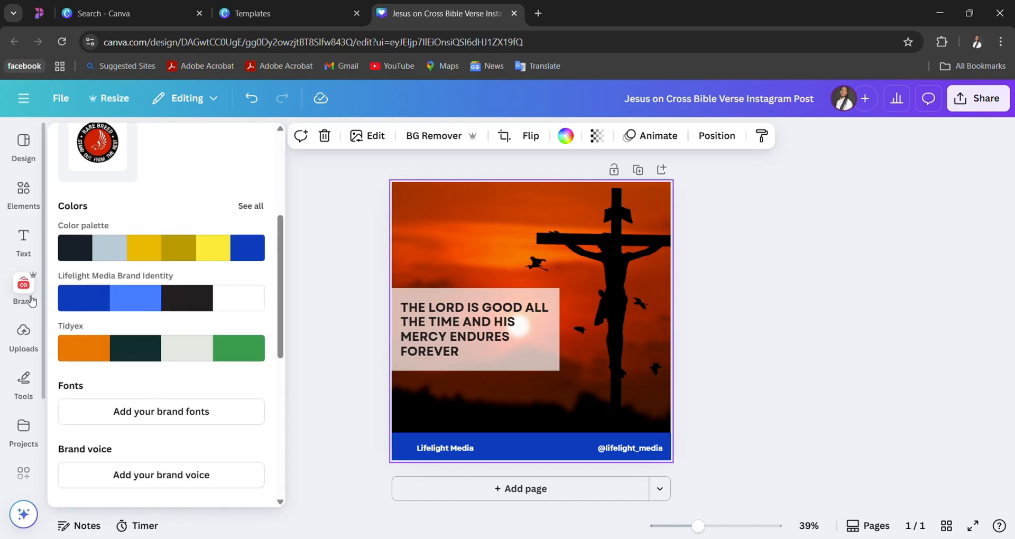
{"action": "left_click", "coordinate": [153, 294]}
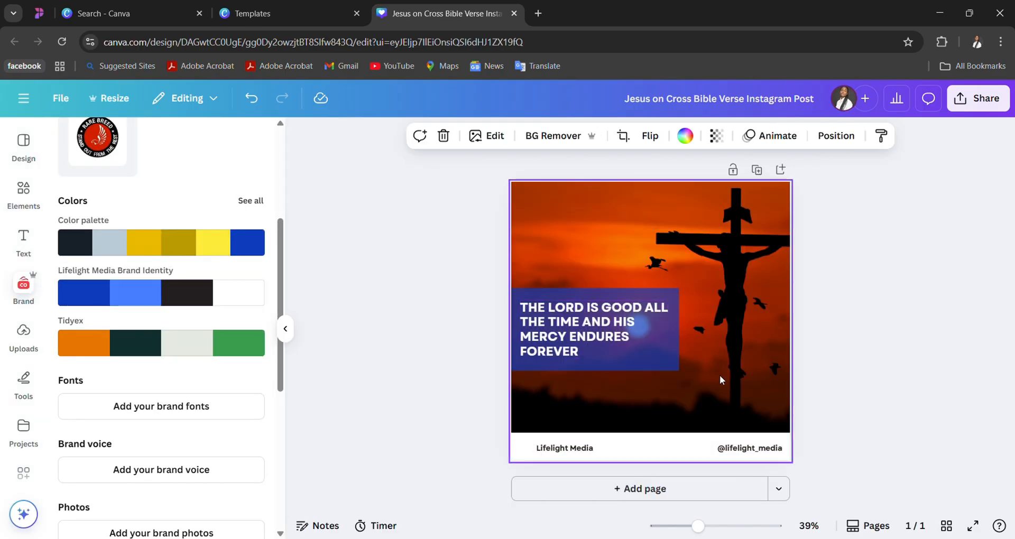
{"action": "left_click", "coordinate": [611, 362]}
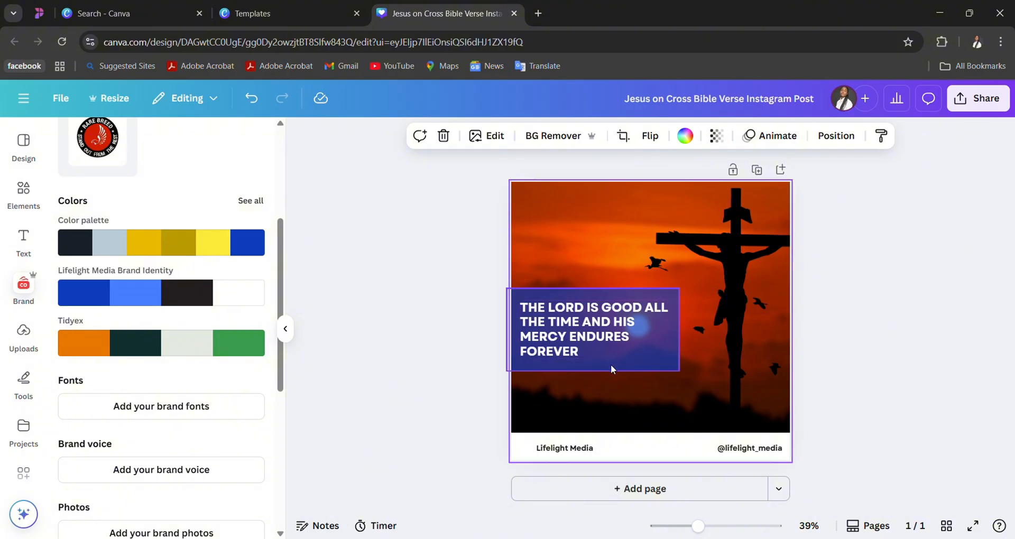
{"action": "left_click", "coordinate": [190, 305]}
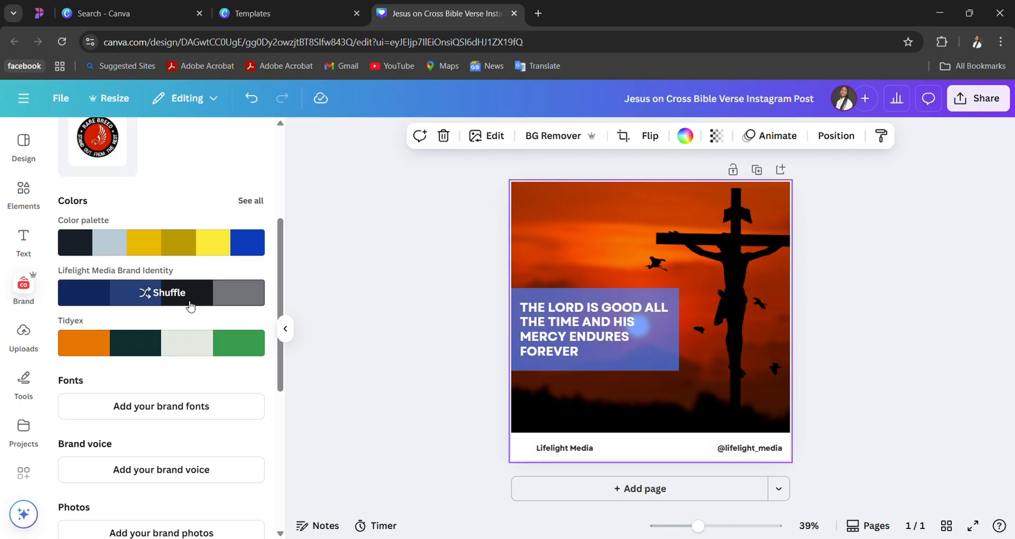
{"action": "left_click", "coordinate": [190, 306]}
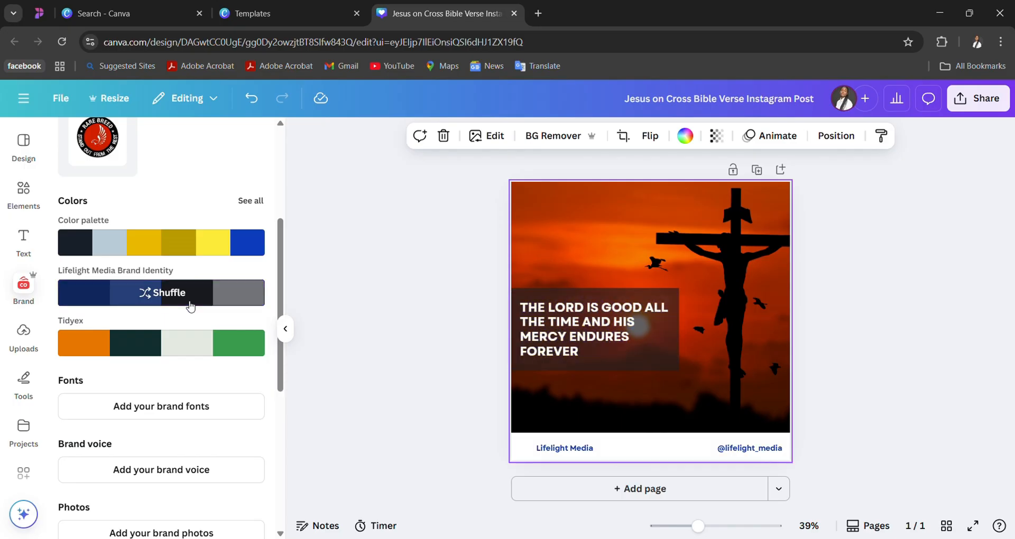
{"action": "left_click", "coordinate": [831, 353]}
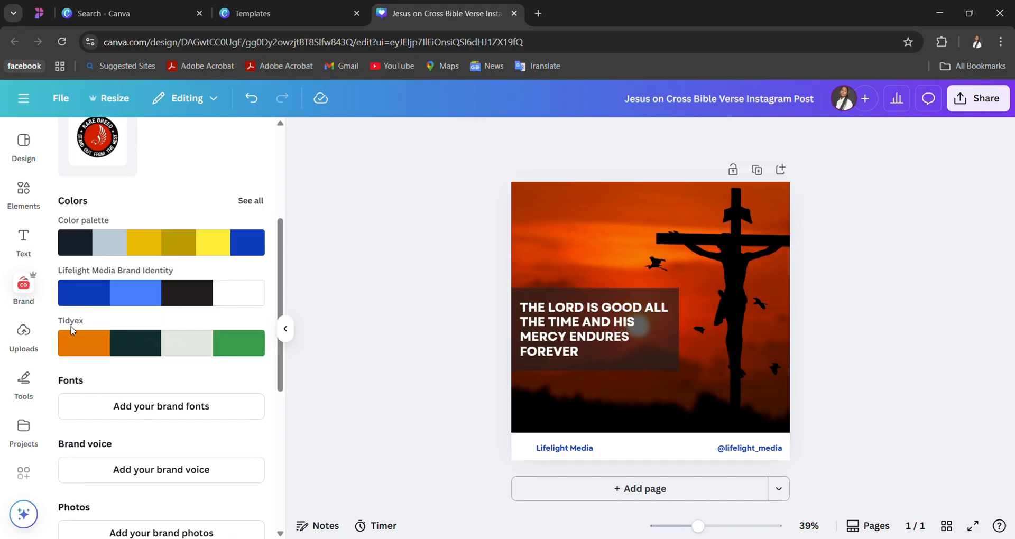
- Browse the previously uploaded images to examine which logos, photos and designs are available for reuse
{"action": "left_click", "coordinate": [31, 342]}
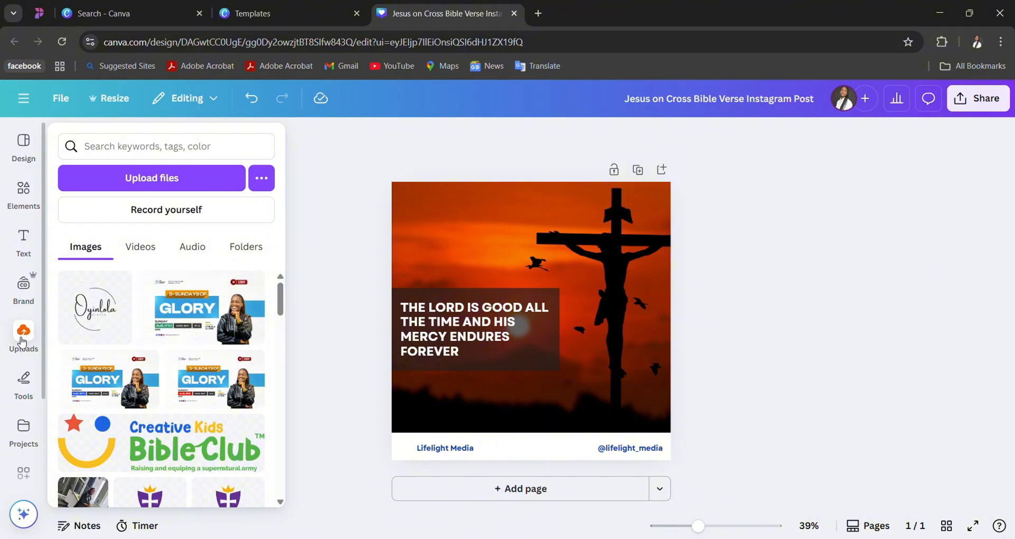
{"action": "scroll", "coordinate": [151, 408], "scroll_direction": "down", "scroll_amount": 10}
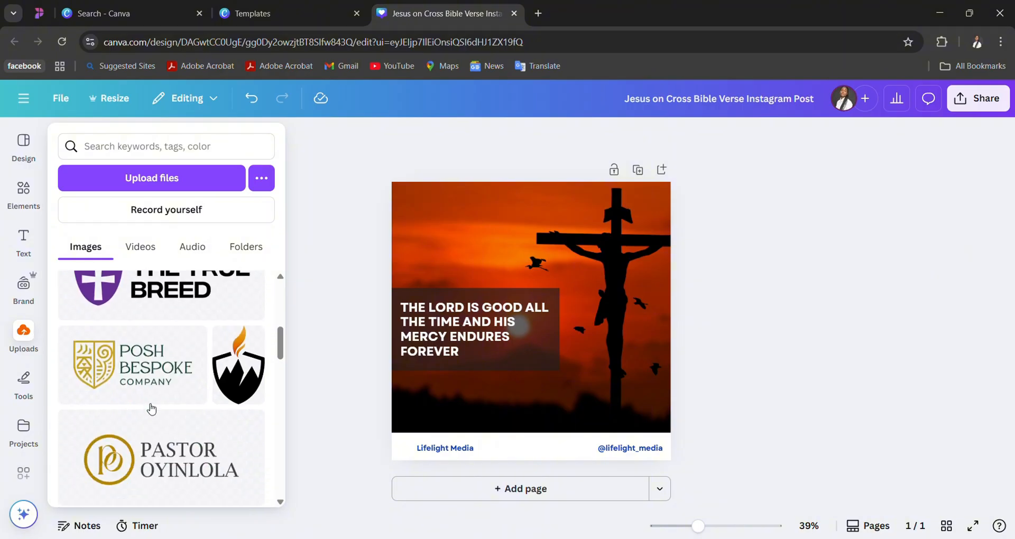
{"action": "mouse_move", "coordinate": [204, 398]}
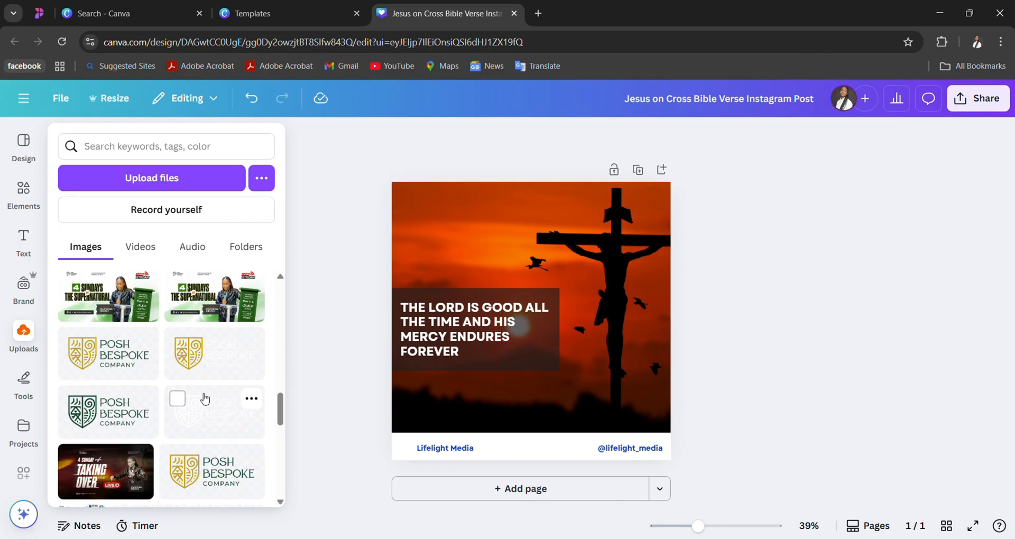
{"action": "scroll", "coordinate": [164, 401], "scroll_direction": "down", "scroll_amount": 10}
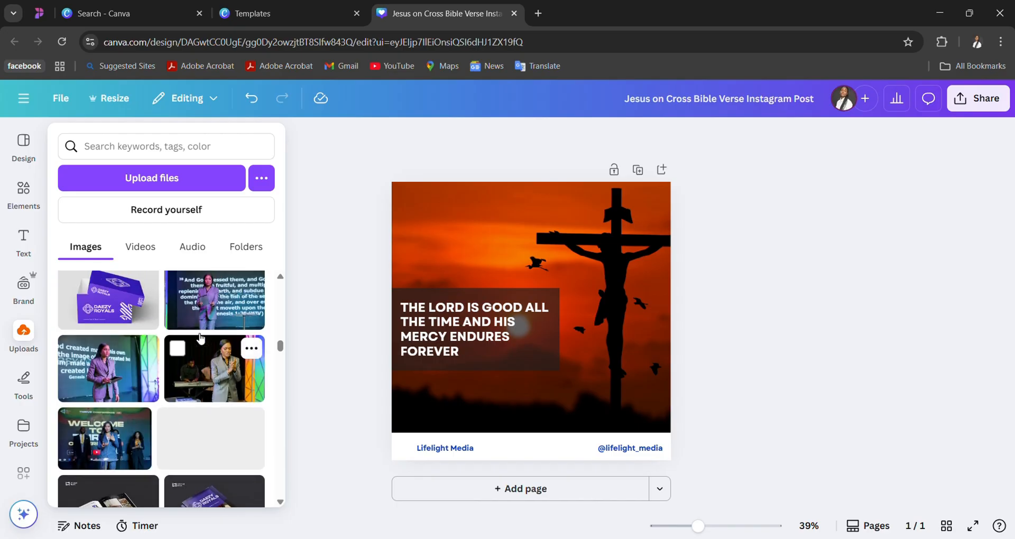
{"action": "scroll", "coordinate": [202, 380], "scroll_direction": "down", "scroll_amount": 10}
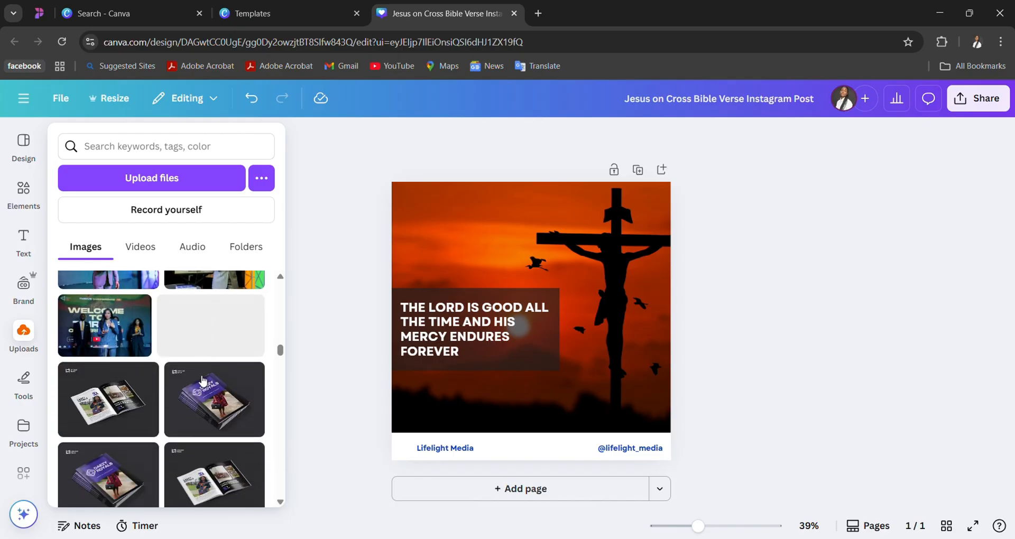
{"action": "scroll", "coordinate": [202, 380], "scroll_direction": "down", "scroll_amount": 3}
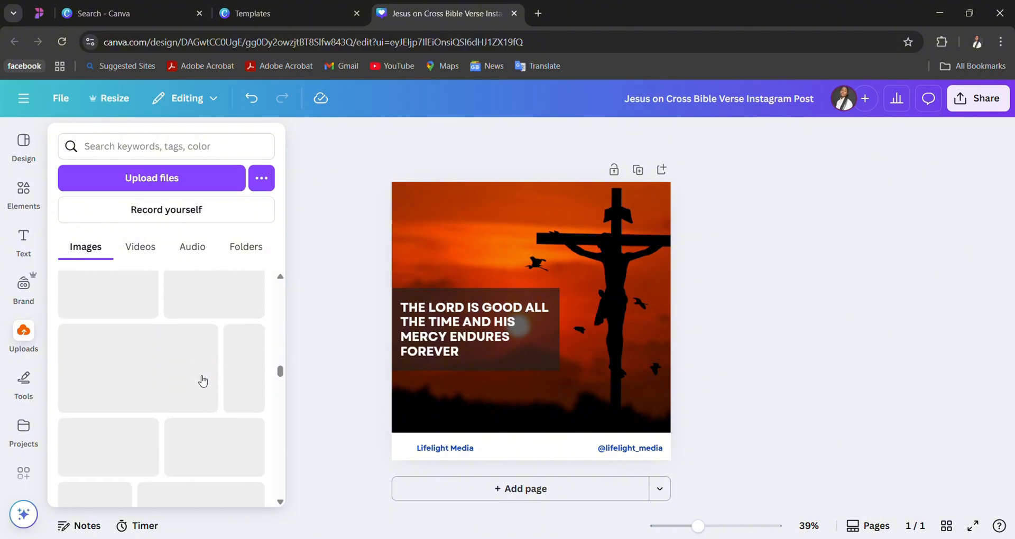
{"action": "scroll", "coordinate": [203, 381], "scroll_direction": "up", "scroll_amount": 3}
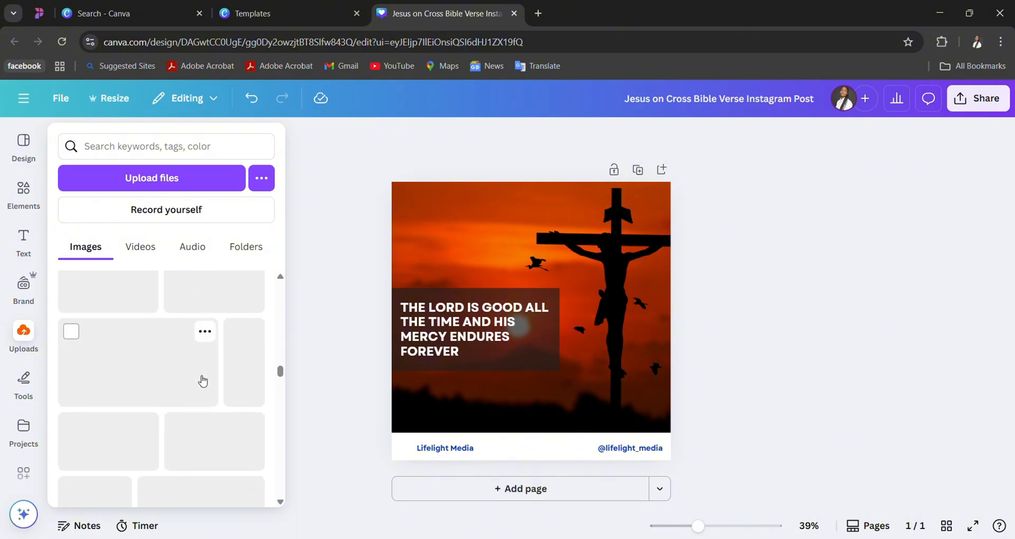
{"action": "scroll", "coordinate": [203, 380], "scroll_direction": "down", "scroll_amount": 4}
{"action": "scroll", "coordinate": [202, 381], "scroll_direction": "down", "scroll_amount": 5}
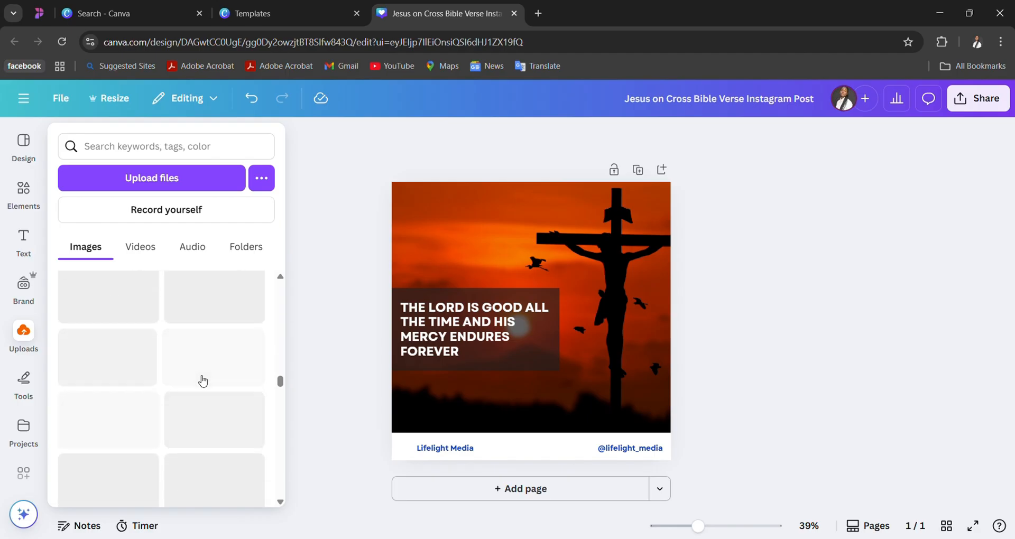
{"action": "scroll", "coordinate": [202, 381], "scroll_direction": "down", "scroll_amount": 2}
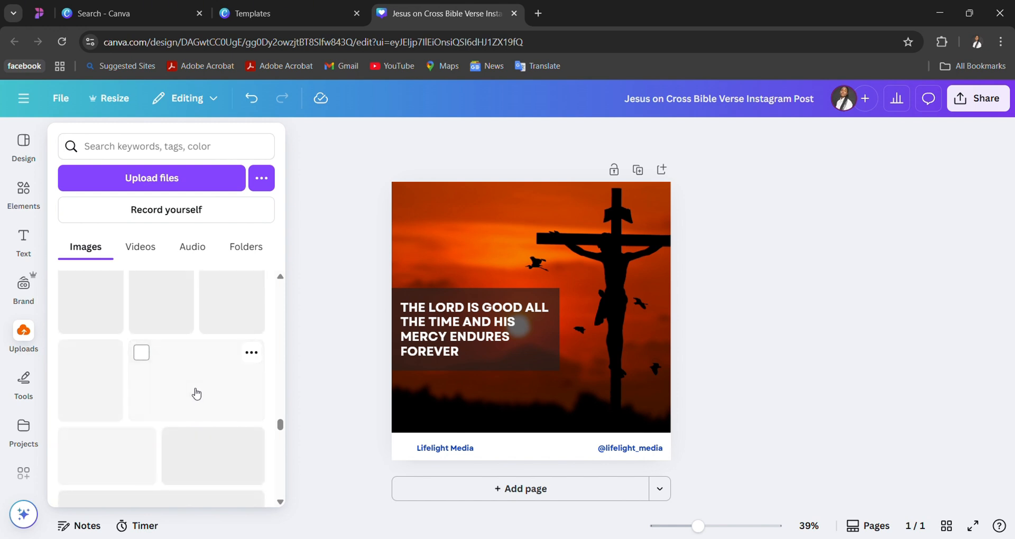
{"action": "scroll", "coordinate": [196, 396], "scroll_direction": "up", "scroll_amount": 5}
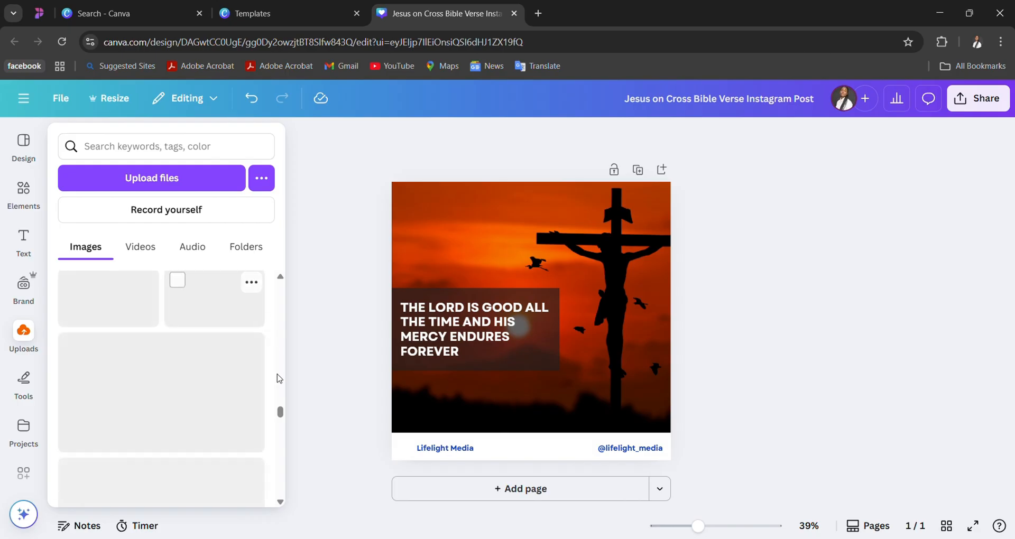
{"action": "scroll", "coordinate": [279, 379], "scroll_direction": "down", "scroll_amount": 3}
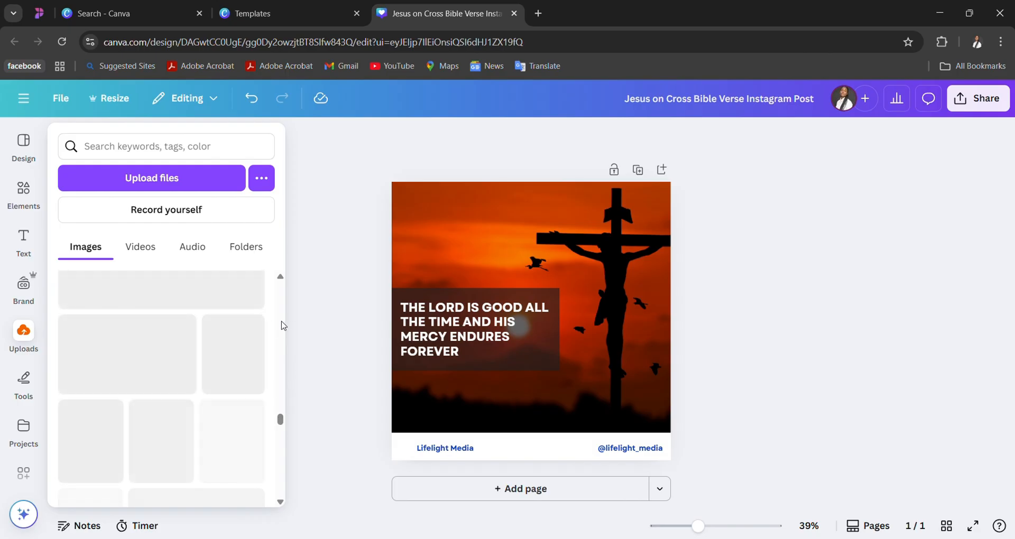
{"action": "scroll", "coordinate": [209, 380], "scroll_direction": "up", "scroll_amount": 3}
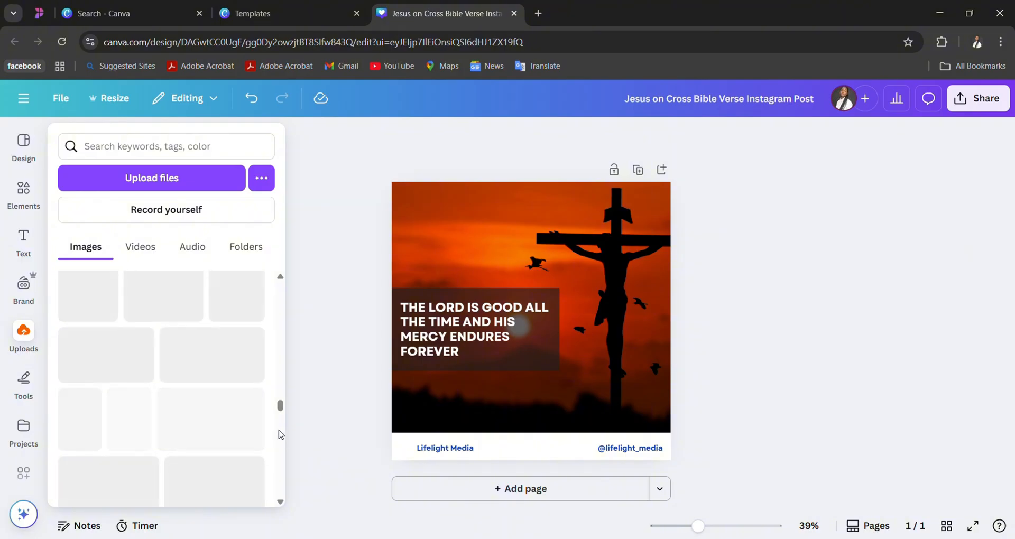
{"action": "scroll", "coordinate": [280, 434], "scroll_direction": "down", "scroll_amount": 3}
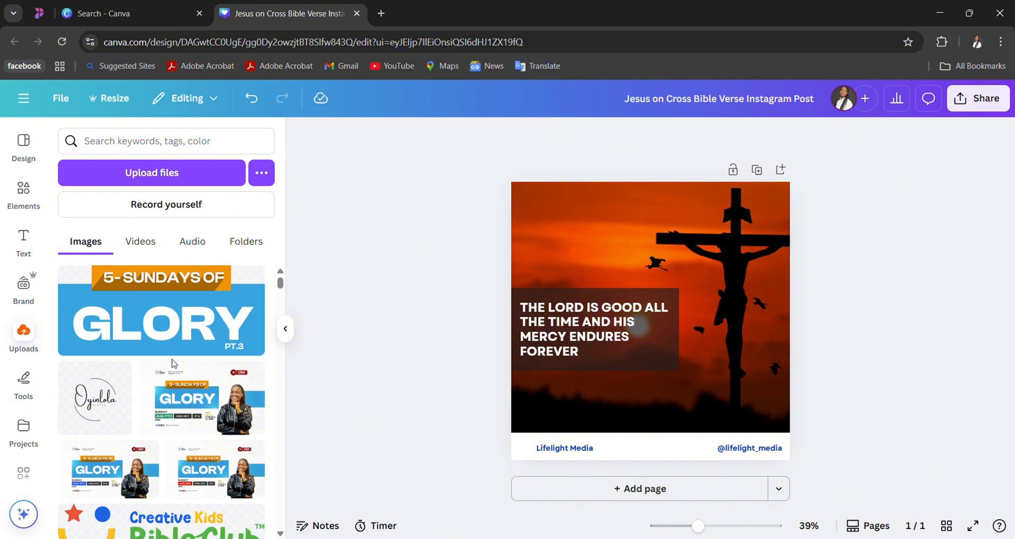
- Start uploading a new file from the computer to the uploads library
{"action": "left_click", "coordinate": [167, 172]}
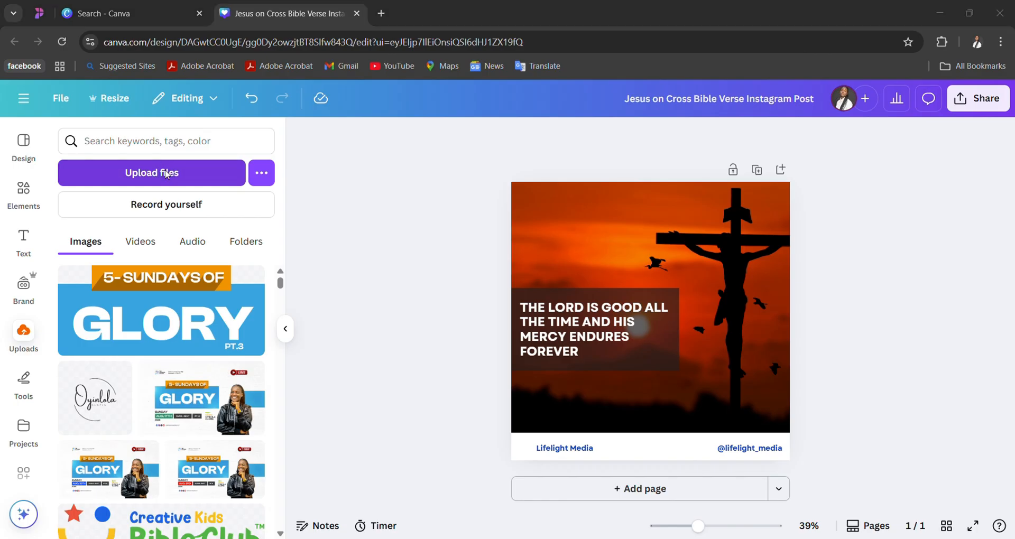
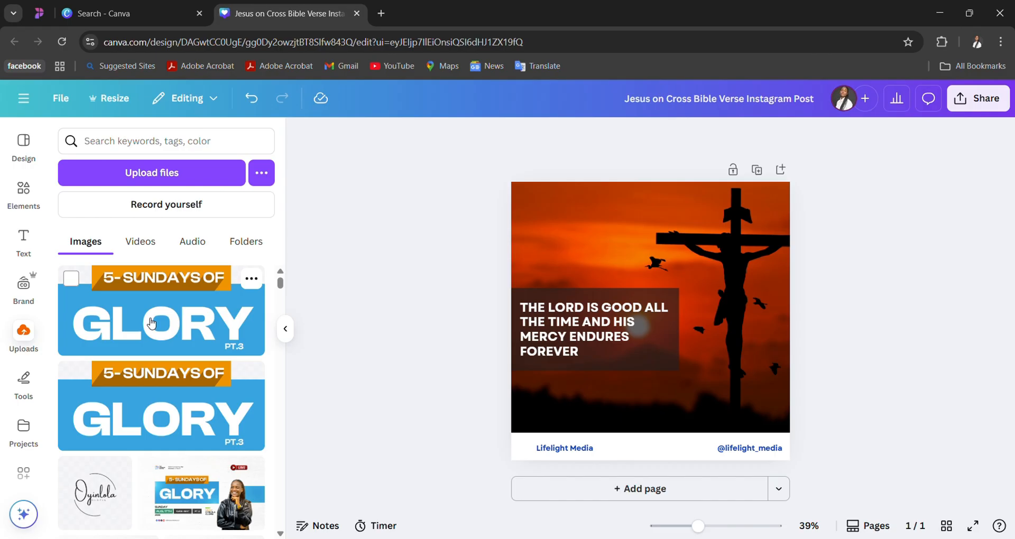
- Look through the uploaded logos, flyers and photos in the image library for the Lifelight Media logo variants
{"action": "scroll", "coordinate": [152, 323], "scroll_direction": "down", "scroll_amount": 15}
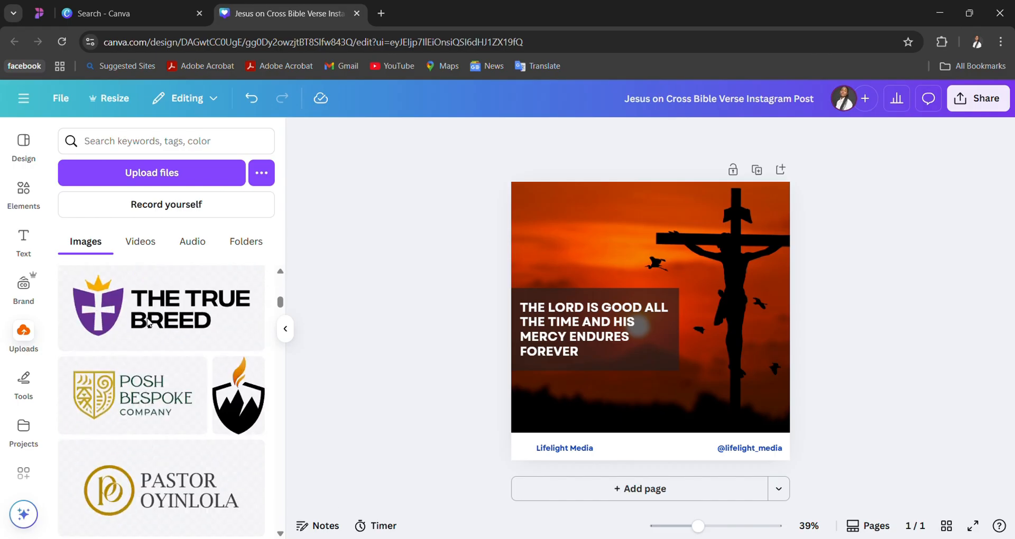
{"action": "scroll", "coordinate": [152, 324], "scroll_direction": "down", "scroll_amount": 15}
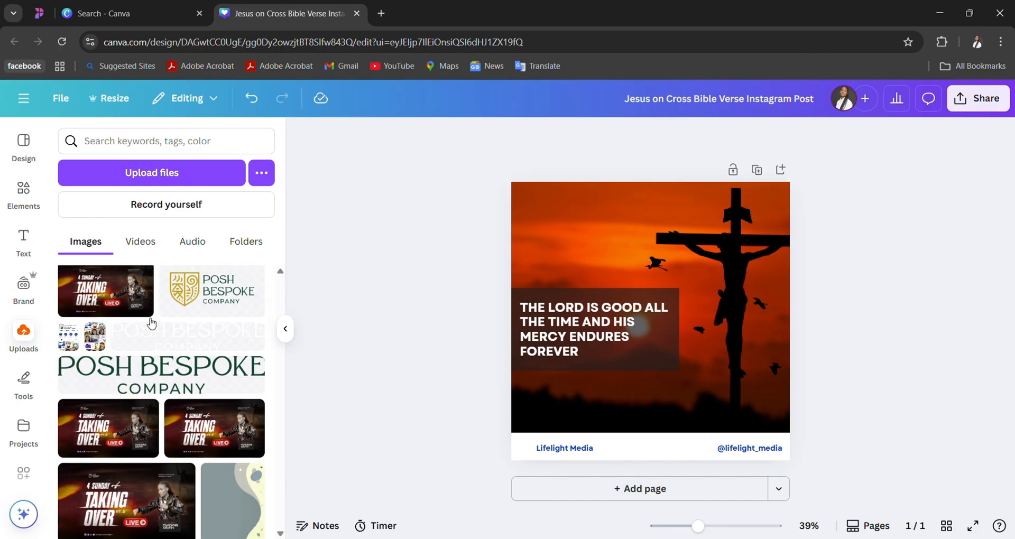
{"action": "mouse_move", "coordinate": [151, 323]}
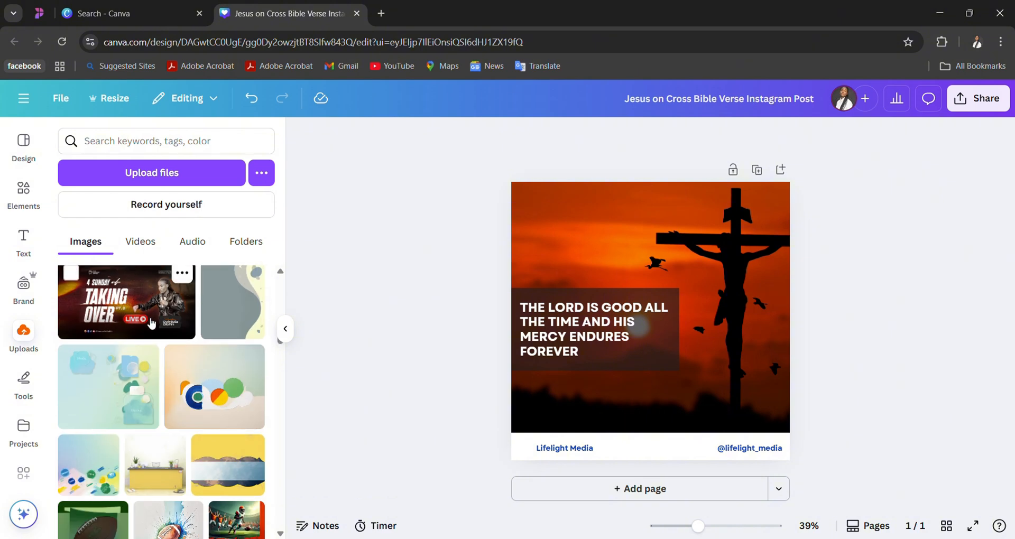
{"action": "scroll", "coordinate": [151, 323], "scroll_direction": "down", "scroll_amount": 10}
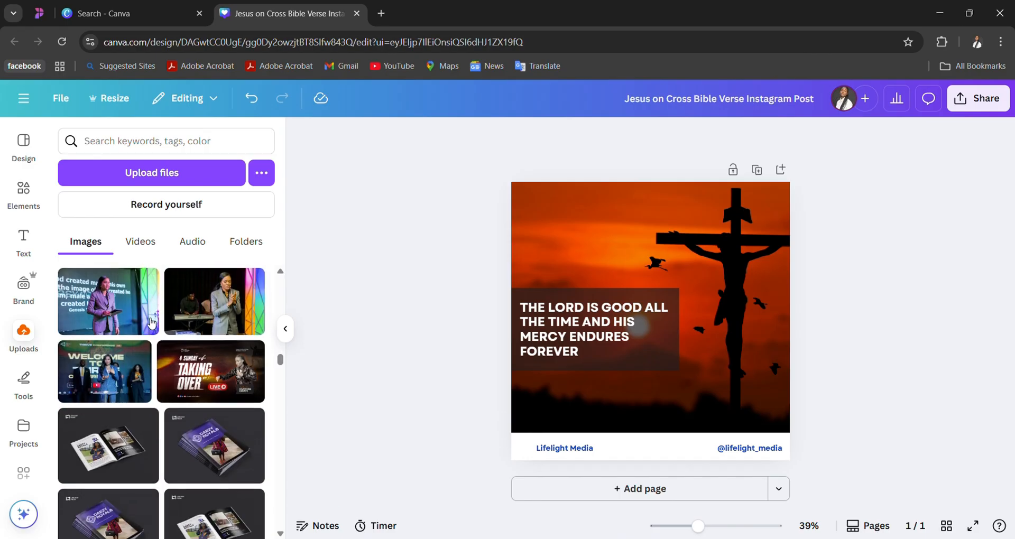
{"action": "scroll", "coordinate": [152, 323], "scroll_direction": "down", "scroll_amount": 10}
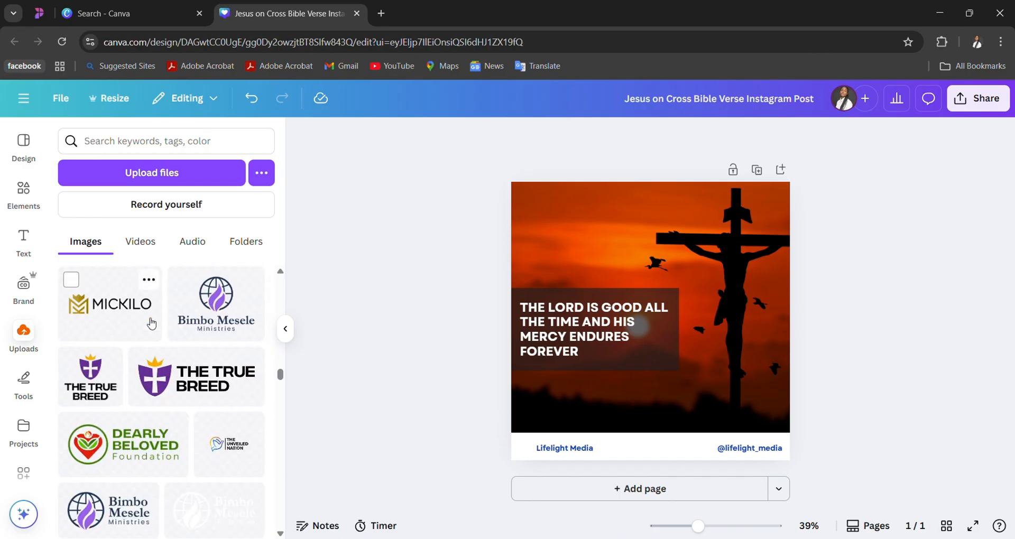
{"action": "scroll", "coordinate": [149, 322], "scroll_direction": "down", "scroll_amount": 2}
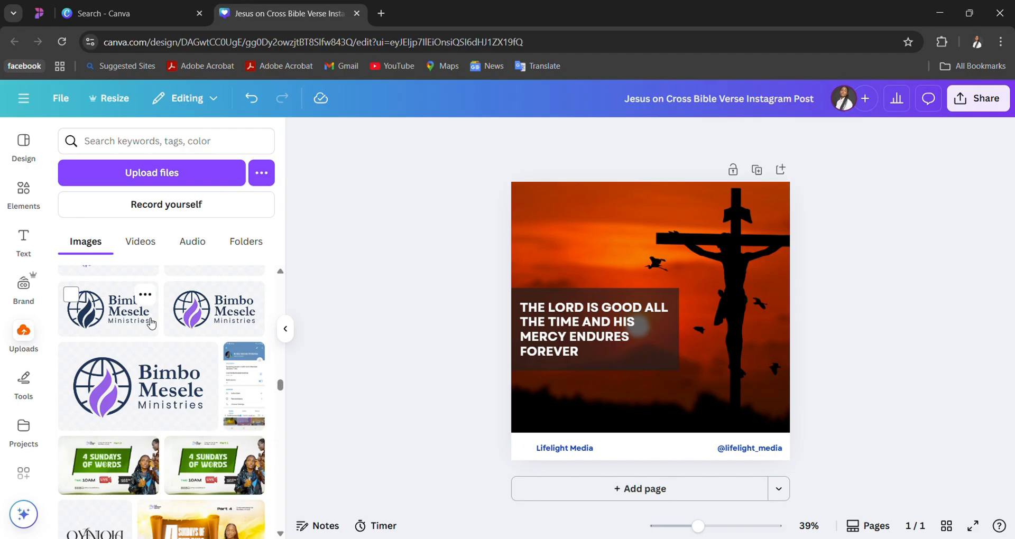
{"action": "scroll", "coordinate": [151, 323], "scroll_direction": "down", "scroll_amount": 1}
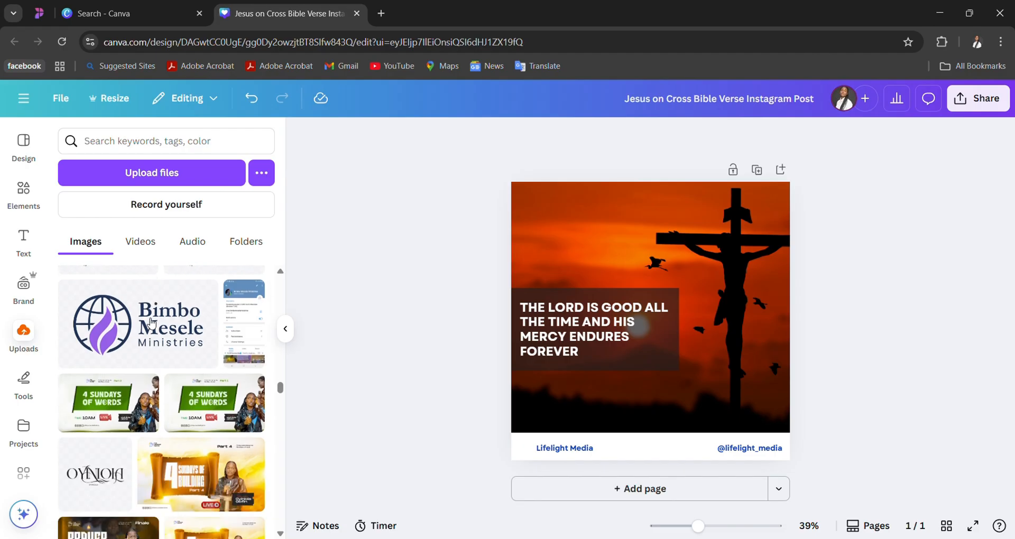
{"action": "scroll", "coordinate": [151, 322], "scroll_direction": "up", "scroll_amount": 3}
{"action": "scroll", "coordinate": [150, 322], "scroll_direction": "down", "scroll_amount": 3}
{"action": "scroll", "coordinate": [151, 323], "scroll_direction": "down", "scroll_amount": 2}
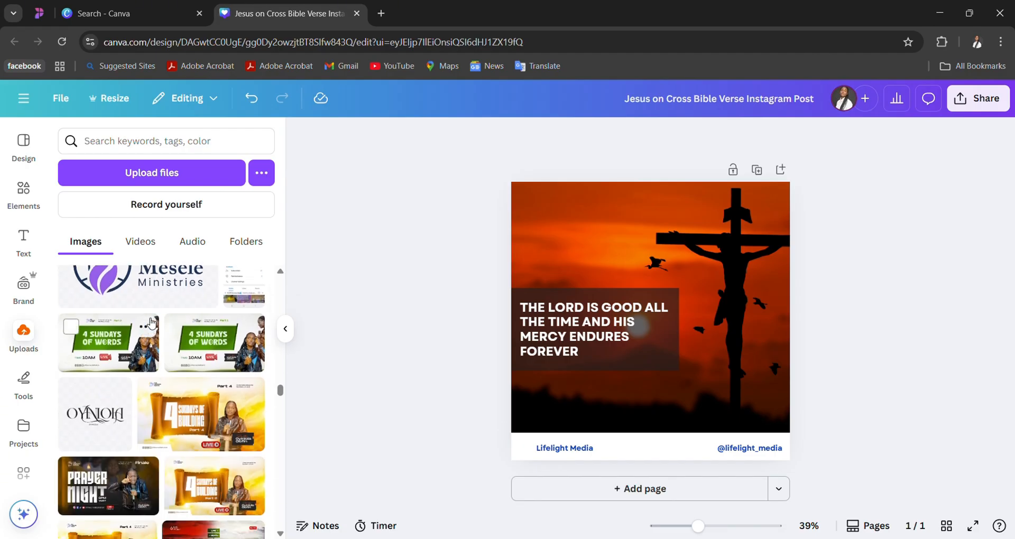
{"action": "scroll", "coordinate": [151, 323], "scroll_direction": "up", "scroll_amount": 5}
{"action": "scroll", "coordinate": [152, 324], "scroll_direction": "up", "scroll_amount": 10}
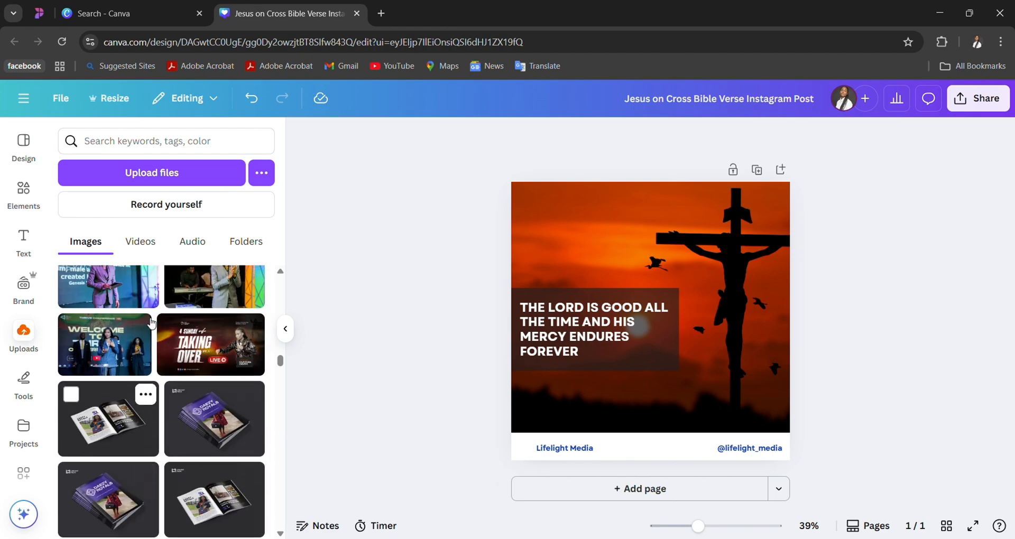
{"action": "scroll", "coordinate": [152, 323], "scroll_direction": "down", "scroll_amount": 5}
{"action": "scroll", "coordinate": [152, 322], "scroll_direction": "down", "scroll_amount": 10}
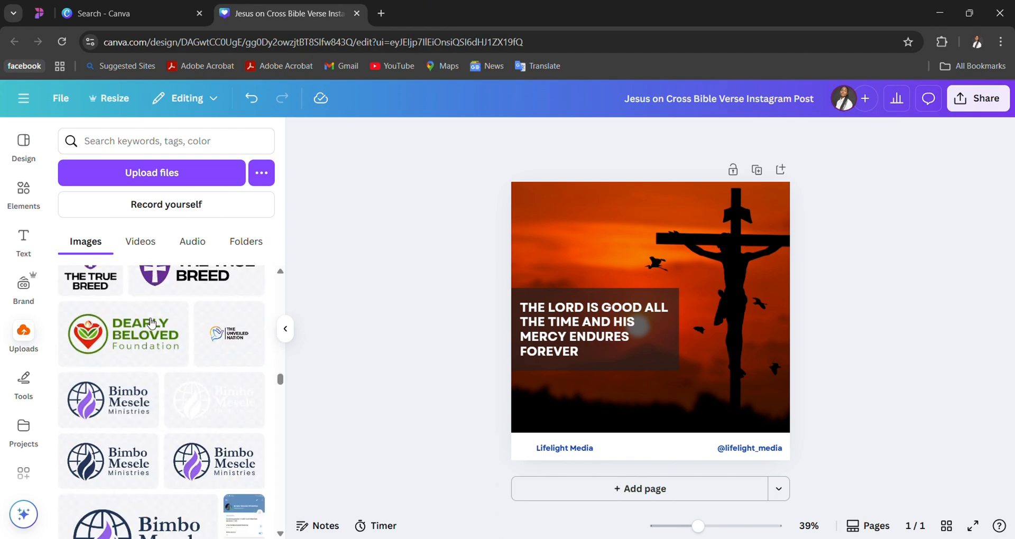
{"action": "scroll", "coordinate": [151, 323], "scroll_direction": "down", "scroll_amount": 10}
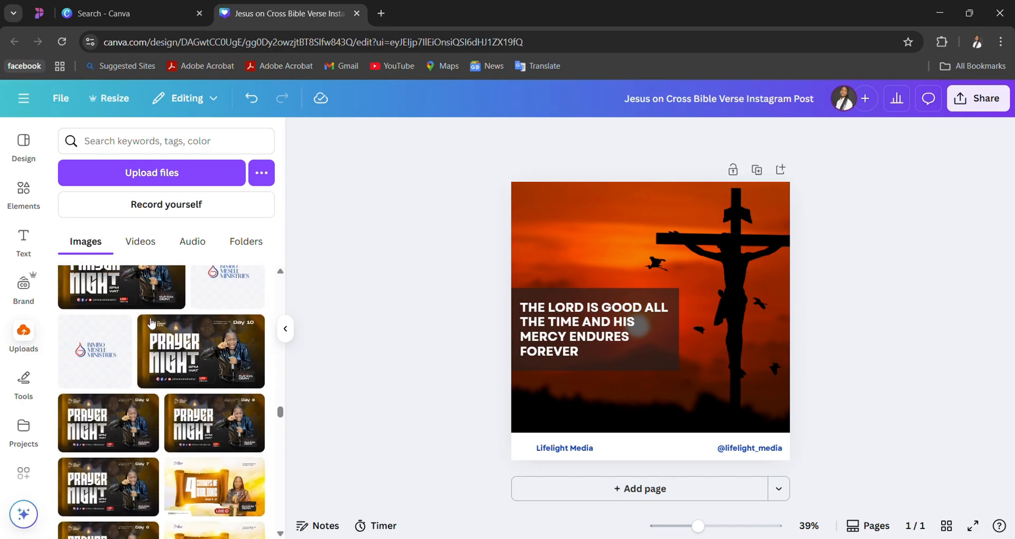
{"action": "scroll", "coordinate": [152, 323], "scroll_direction": "down", "scroll_amount": 10}
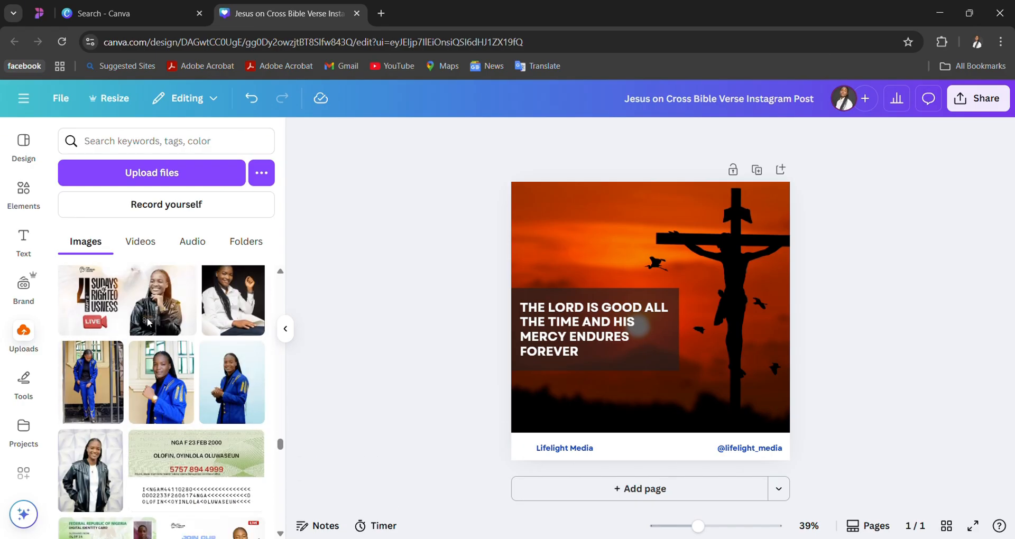
{"action": "scroll", "coordinate": [152, 324], "scroll_direction": "down", "scroll_amount": 10}
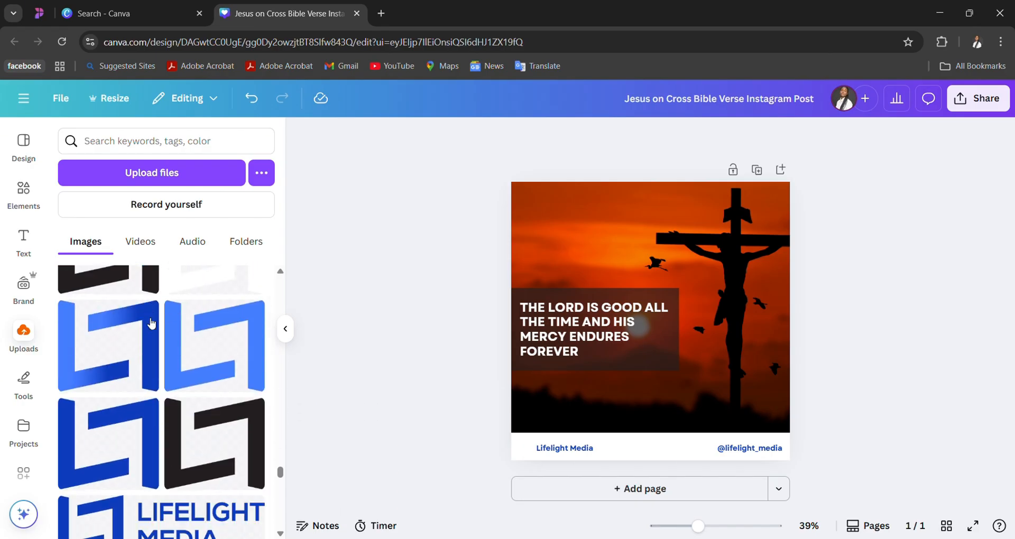
{"action": "scroll", "coordinate": [151, 323], "scroll_direction": "down", "scroll_amount": 3}
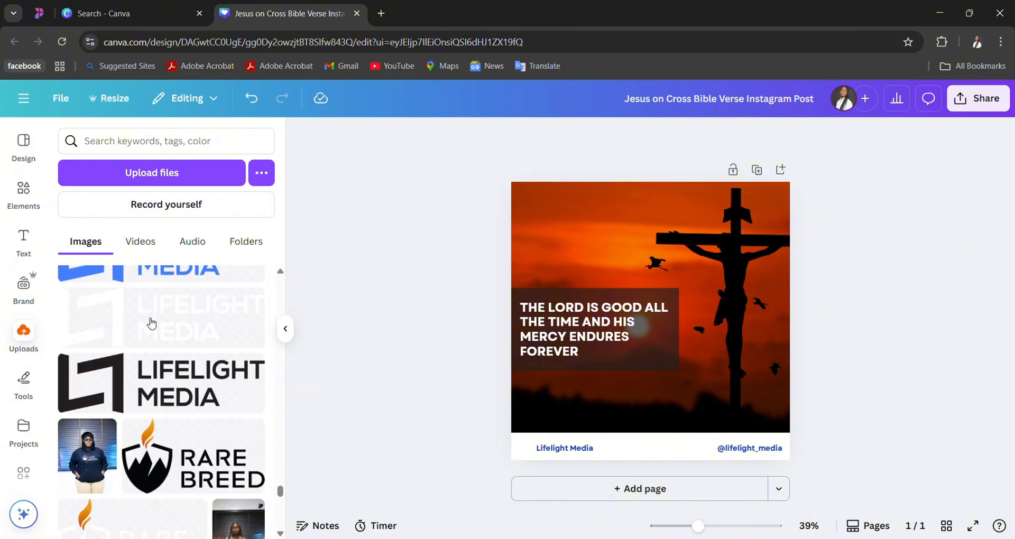
- Try the Lifelight Media logo with blue icon and white text in the post's upper area, then delete it
{"action": "scroll", "coordinate": [152, 323], "scroll_direction": "up", "scroll_amount": 3}
{"action": "scroll", "coordinate": [152, 323], "scroll_direction": "up", "scroll_amount": 1}
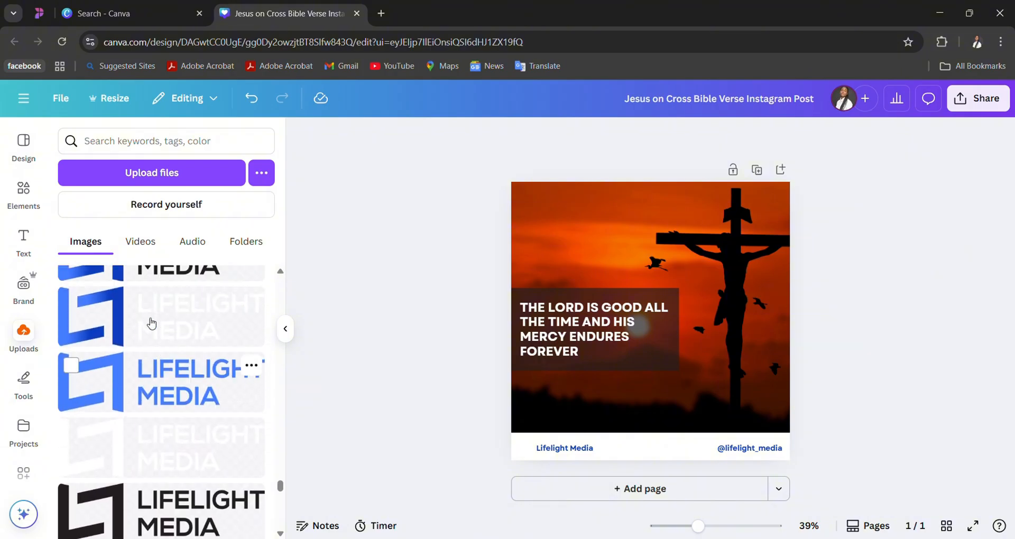
{"action": "left_click", "coordinate": [151, 320]}
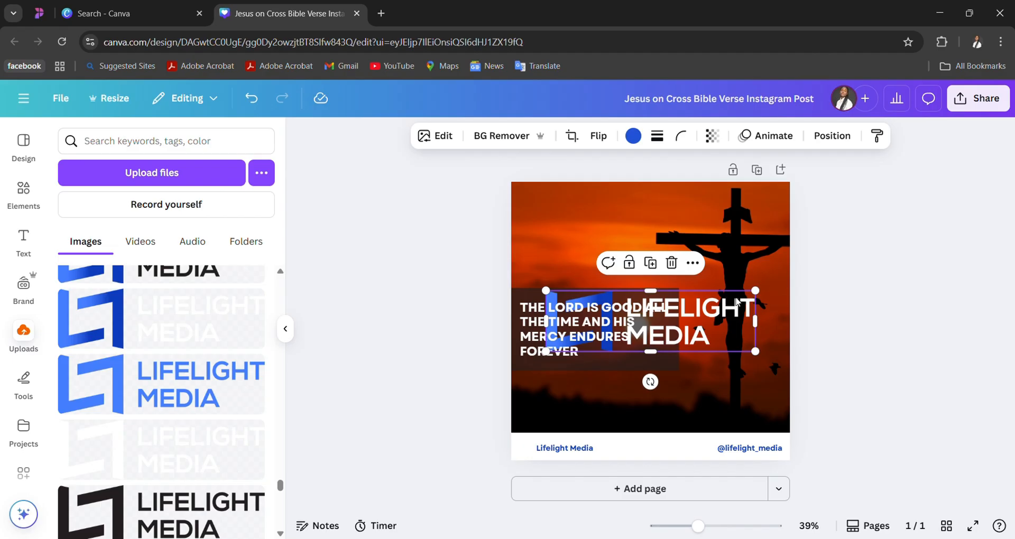
{"action": "left_click_drag", "start_coordinate": [743, 333], "coordinate": [716, 238]}
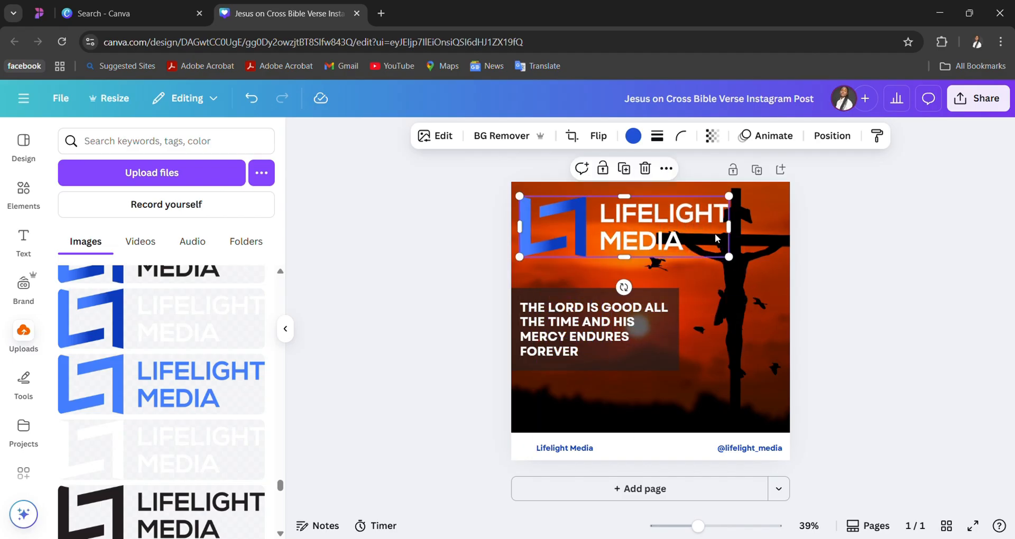
{"action": "key", "text": "Delete"}
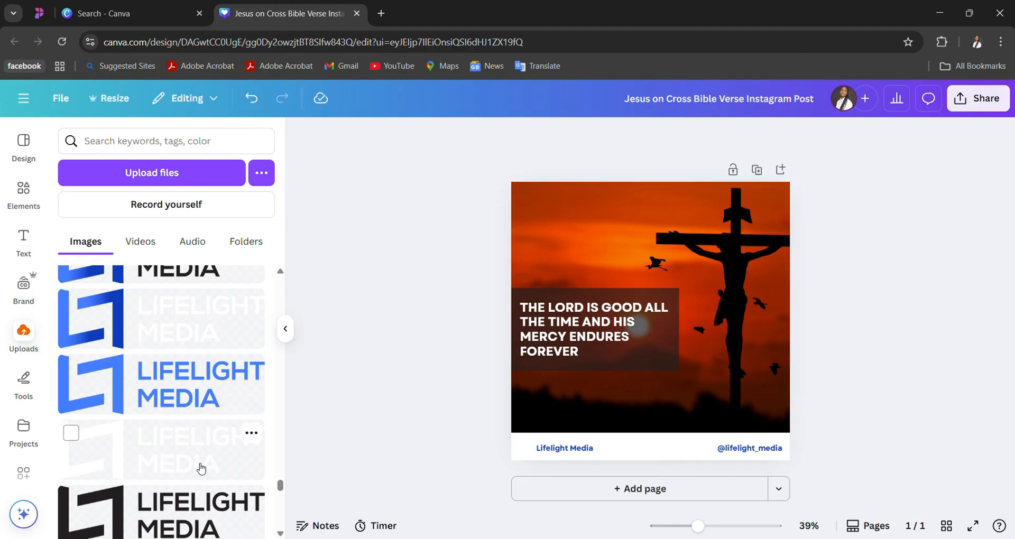
- Try the all-white Lifelight Media logo, shrunk and placed in the post's upper-left corner, then delete it
{"action": "left_click", "coordinate": [200, 462]}
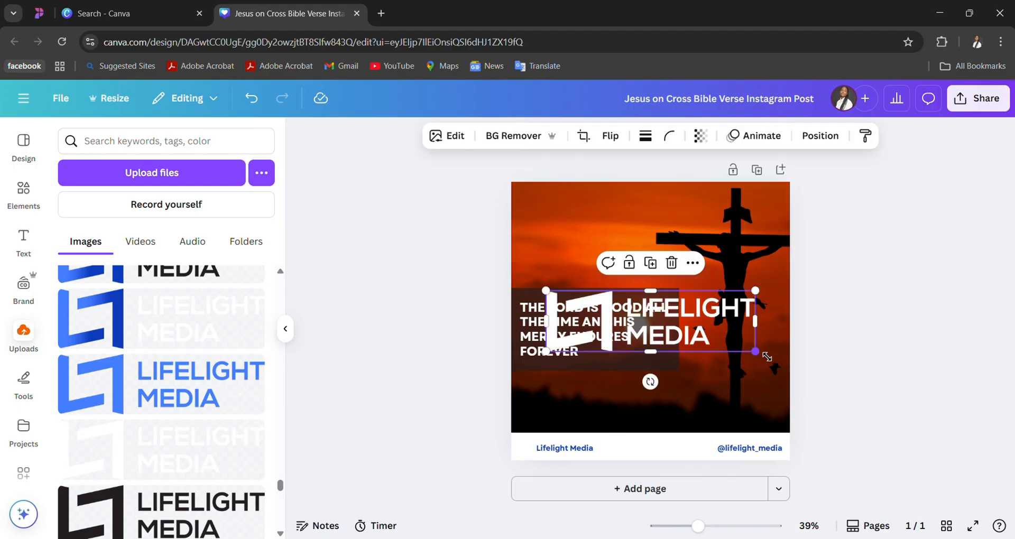
{"action": "left_click_drag", "start_coordinate": [755, 351], "coordinate": [616, 313]}
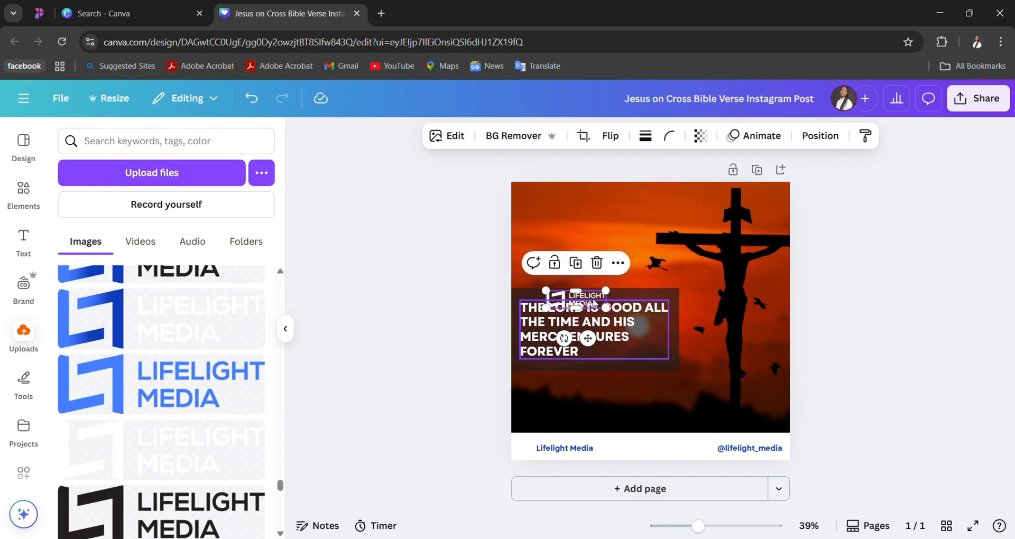
{"action": "left_click_drag", "start_coordinate": [594, 304], "coordinate": [580, 255]}
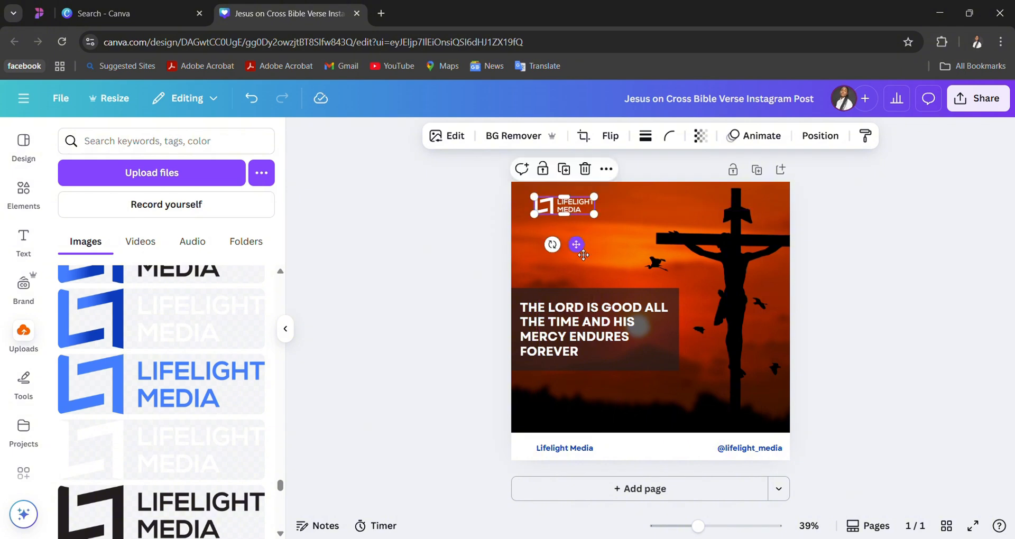
{"action": "key", "text": "Delete"}
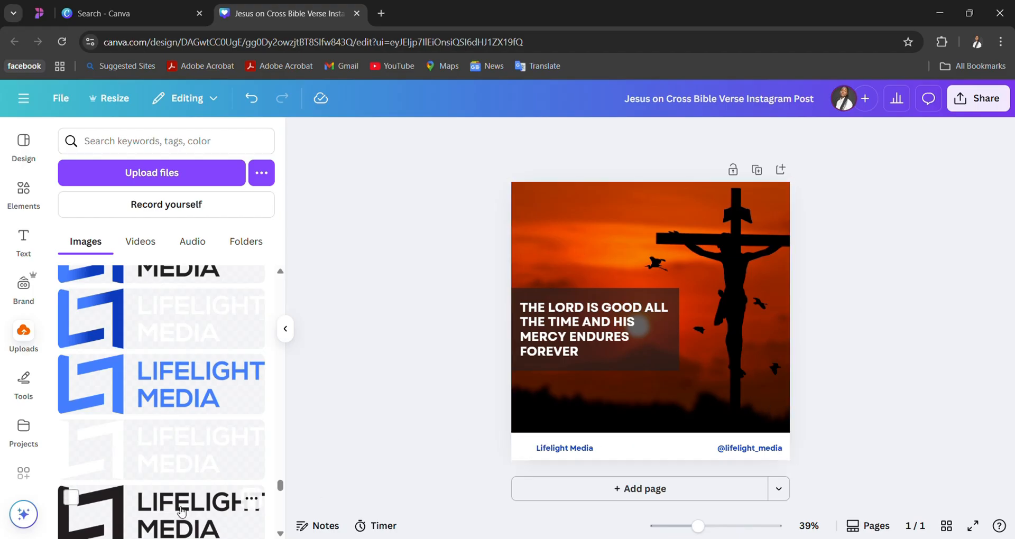
- Insert the uploaded Lifelight Media logo with blue gradient icon and black text, and shrink it in the post's upper-left corner
{"action": "scroll", "coordinate": [197, 479], "scroll_direction": "down", "scroll_amount": 2}
{"action": "scroll", "coordinate": [233, 355], "scroll_direction": "down", "scroll_amount": 4}
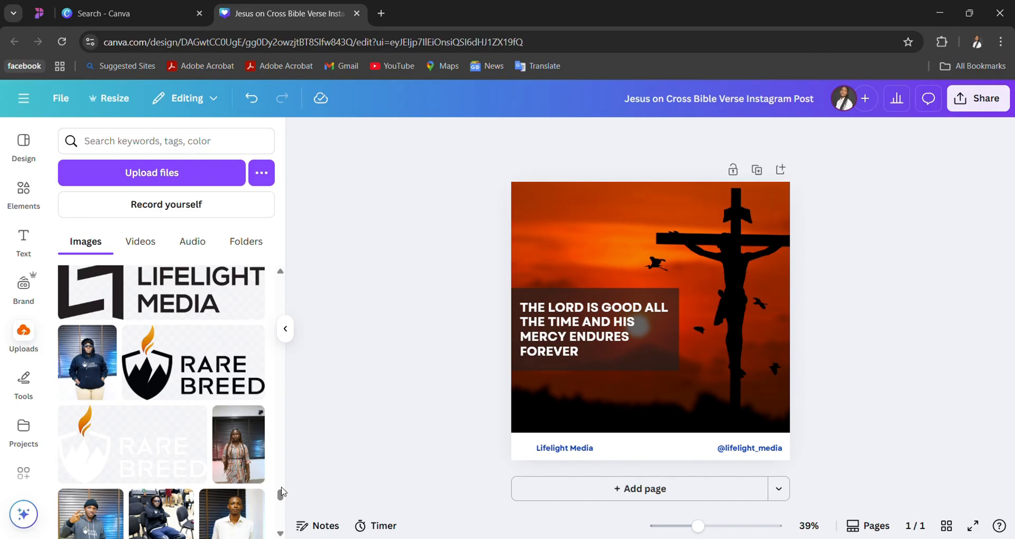
{"action": "left_click_drag", "start_coordinate": [280, 494], "coordinate": [282, 452]}
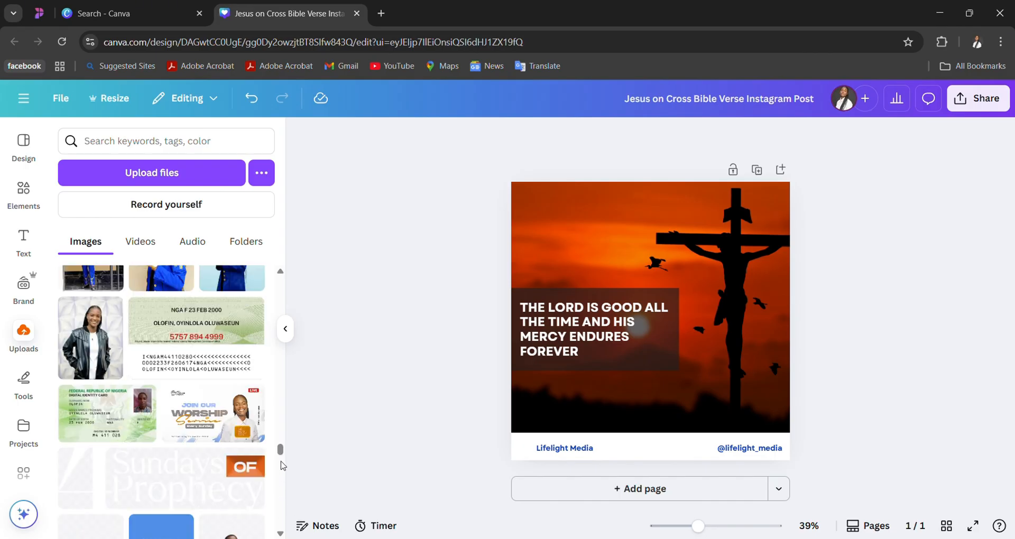
{"action": "scroll", "coordinate": [227, 436], "scroll_direction": "down", "scroll_amount": 3}
{"action": "scroll", "coordinate": [227, 437], "scroll_direction": "down", "scroll_amount": 6}
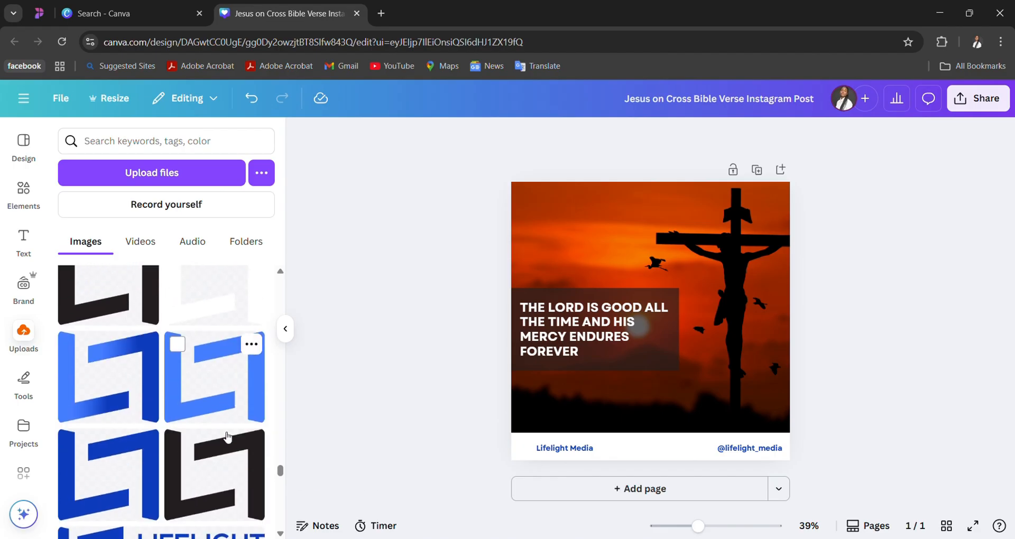
{"action": "scroll", "coordinate": [227, 437], "scroll_direction": "down", "scroll_amount": 1}
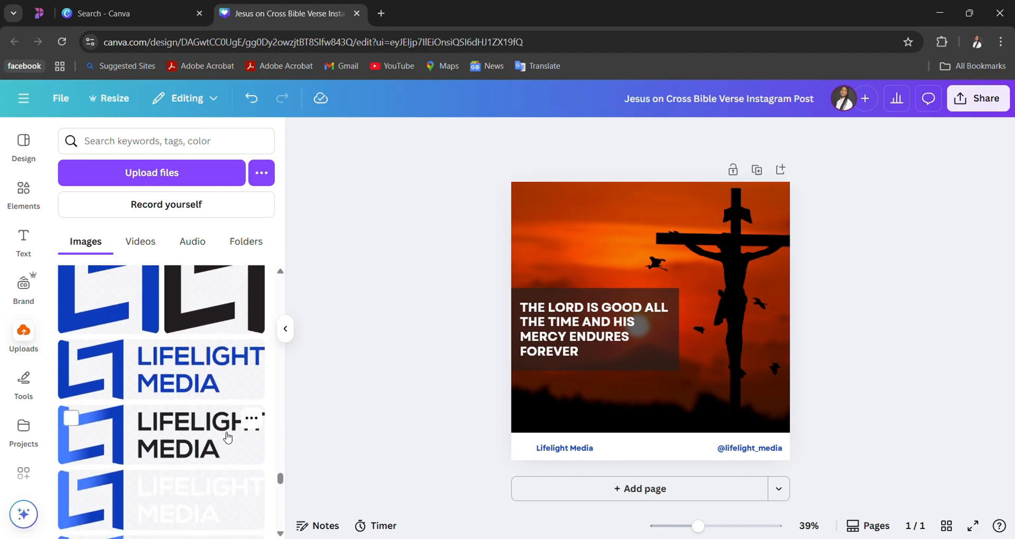
{"action": "scroll", "coordinate": [225, 437], "scroll_direction": "down", "scroll_amount": 3}
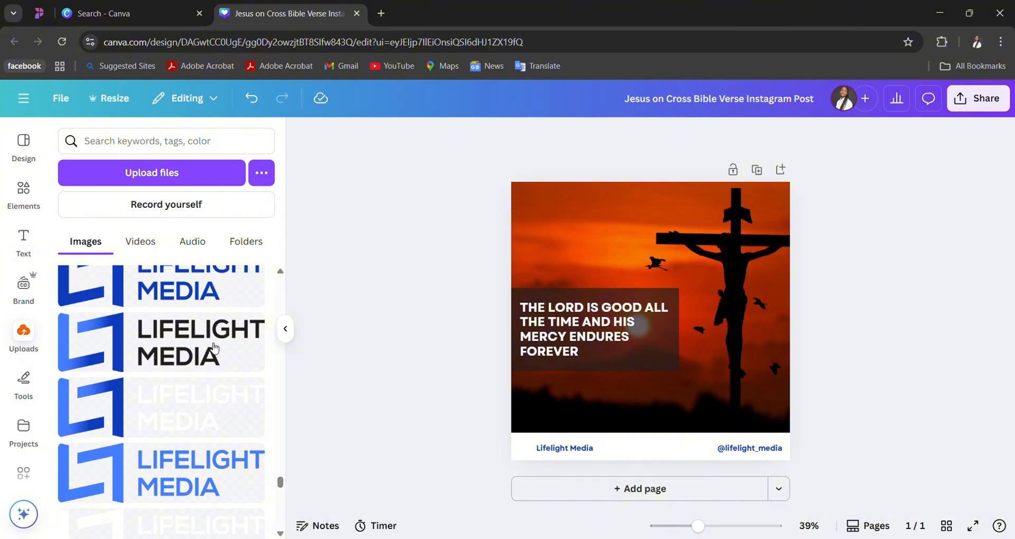
{"action": "mouse_move", "coordinate": [280, 483]}
{"action": "left_mouse_down"}
{"action": "mouse_move", "coordinate": [280, 444]}
{"action": "mouse_move", "coordinate": [280, 481]}
{"action": "left_mouse_up"}
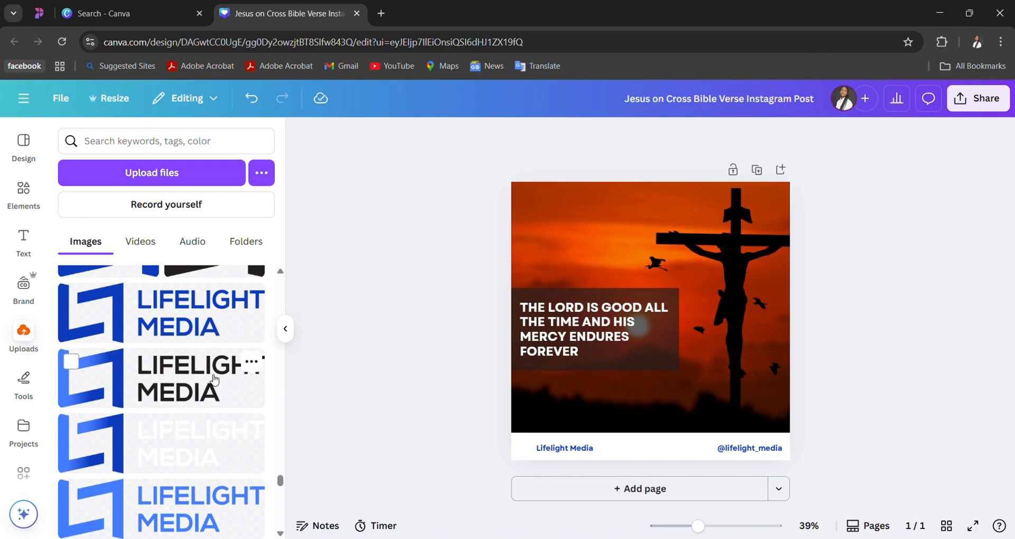
{"action": "left_click", "coordinate": [214, 379]}
{"action": "left_click_drag", "start_coordinate": [722, 317], "coordinate": [706, 225]}
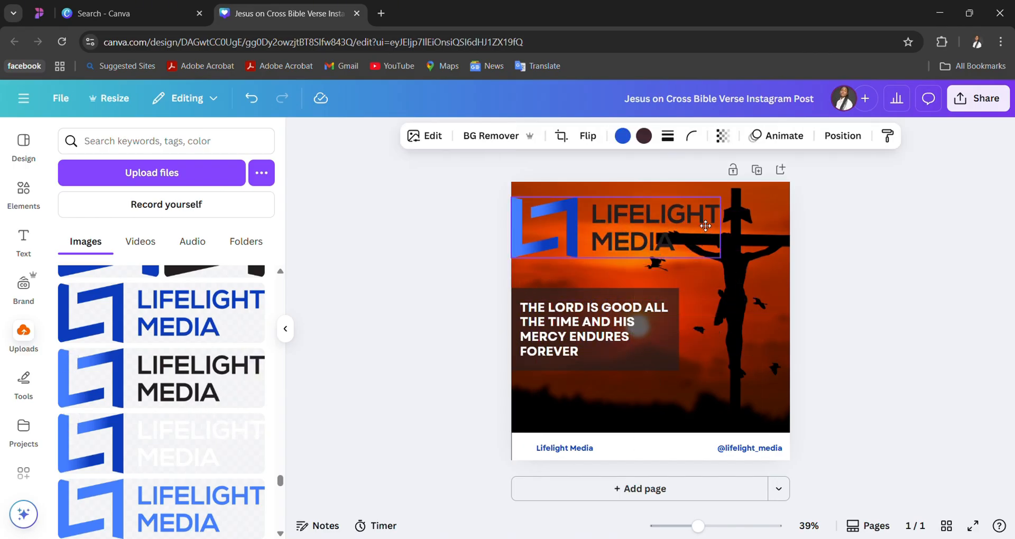
{"action": "left_click_drag", "start_coordinate": [719, 258], "coordinate": [581, 228]}
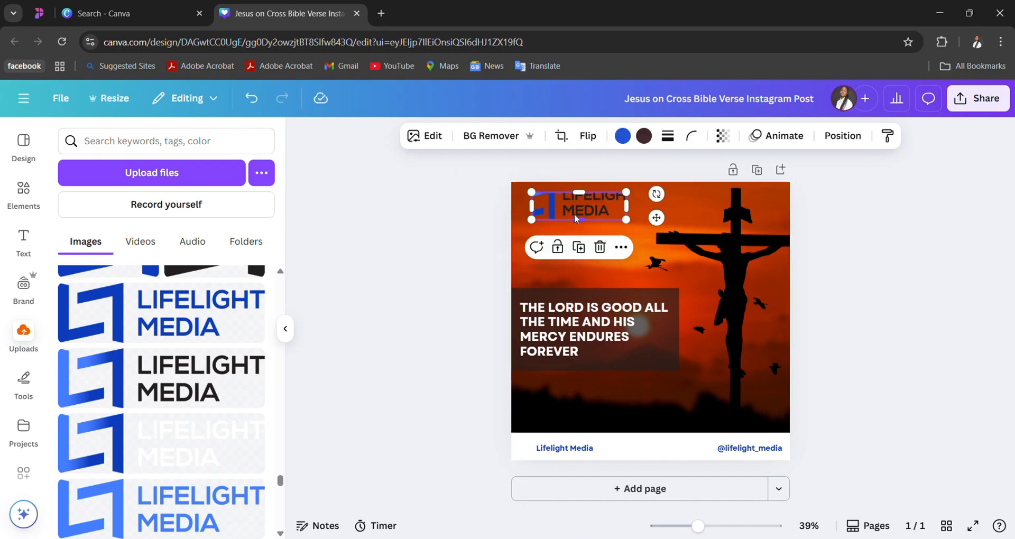
- Undo the accidental enlargement of the logo and move the small logo slightly inward from the post's left edge
{"action": "key", "text": "ctrl+z"}
{"action": "key", "text": "ctrl+z"}
{"action": "key", "text": "ctrl+z"}
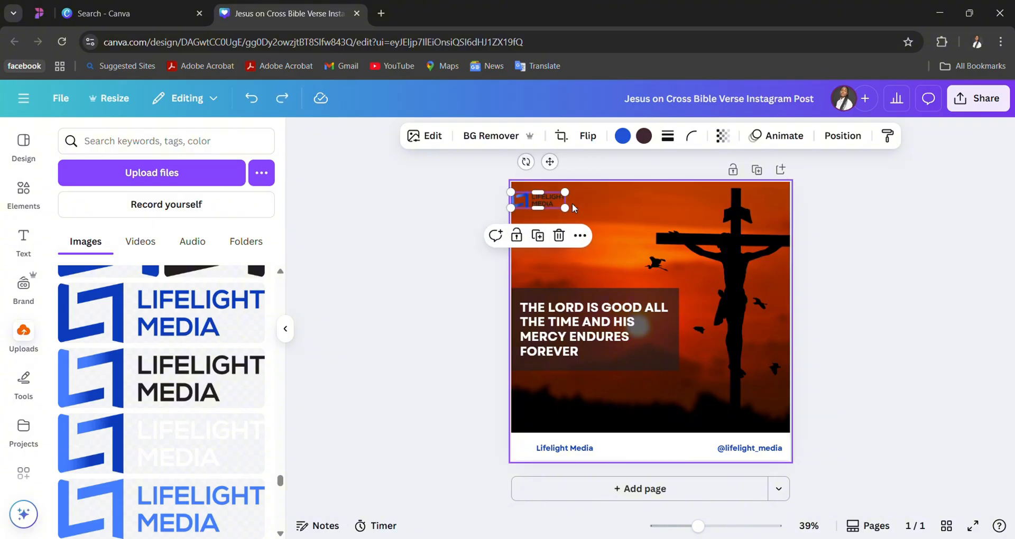
{"action": "left_click", "coordinate": [597, 198]}
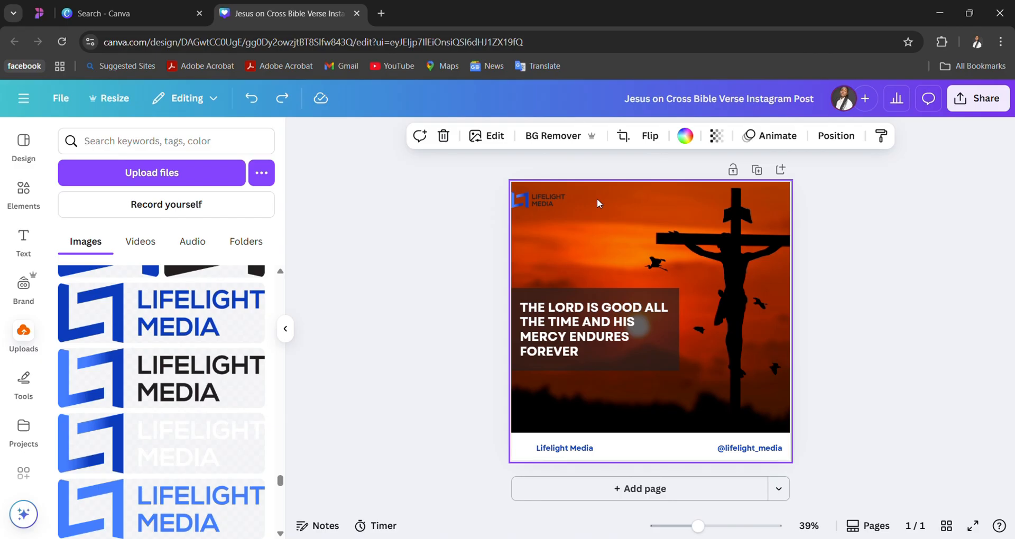
{"action": "left_click_drag", "start_coordinate": [546, 201], "coordinate": [570, 206]}
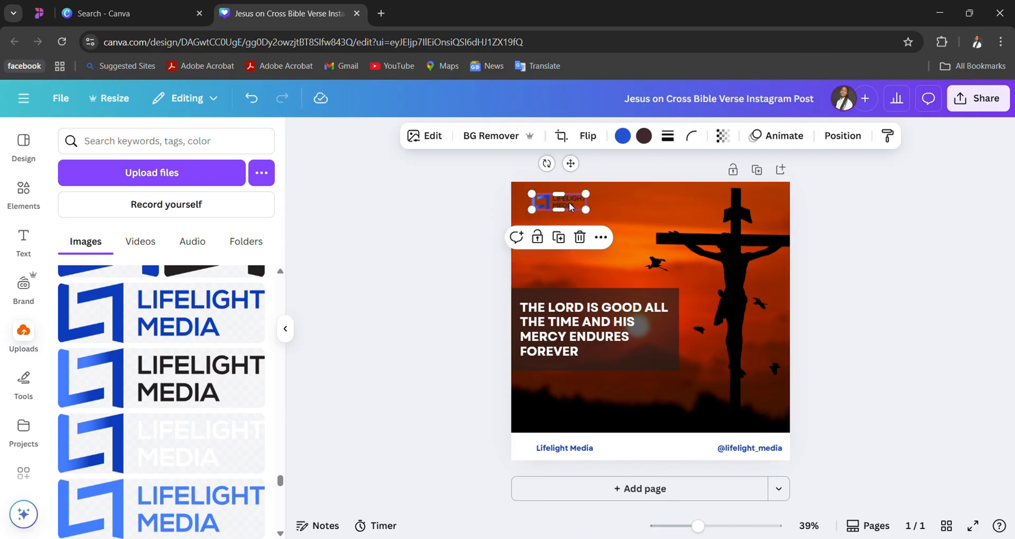
- Insert the uploaded all-black Lifelight Media logo, shrink it and place it just below the blue-and-black logo
{"action": "scroll", "coordinate": [192, 423], "scroll_direction": "down", "scroll_amount": 3}
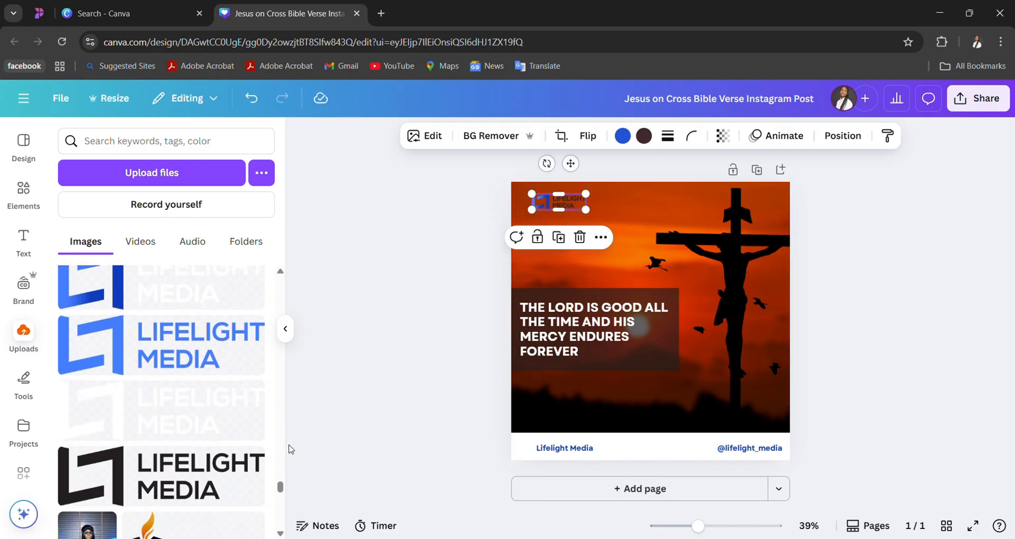
{"action": "left_click_drag", "start_coordinate": [282, 486], "coordinate": [282, 495]}
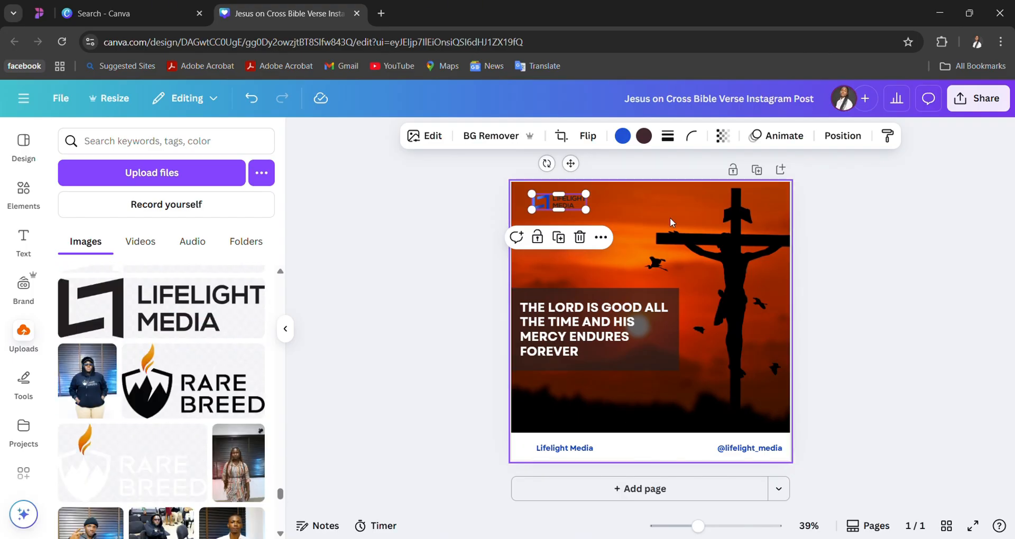
{"action": "left_click", "coordinate": [201, 321]}
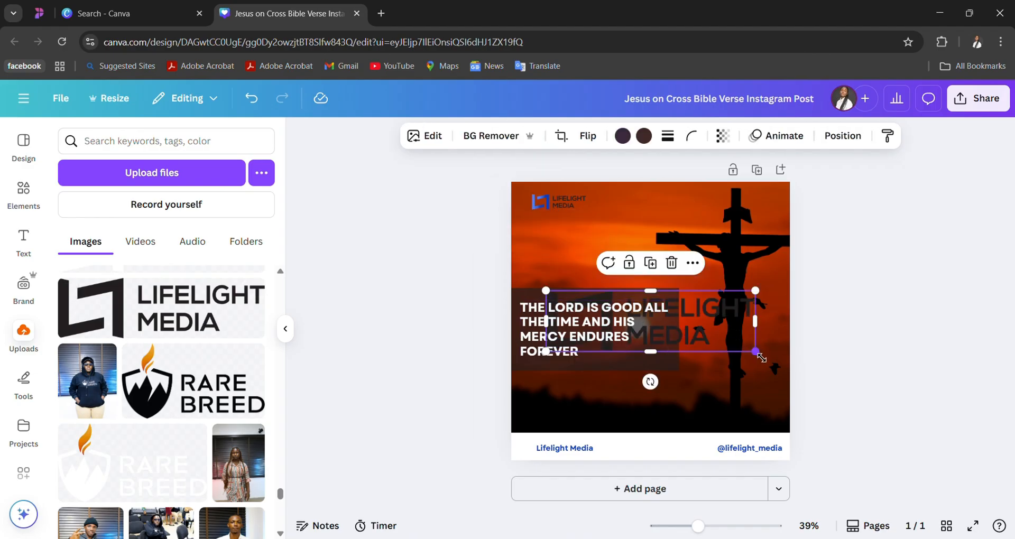
{"action": "left_click_drag", "start_coordinate": [754, 351], "coordinate": [609, 309]}
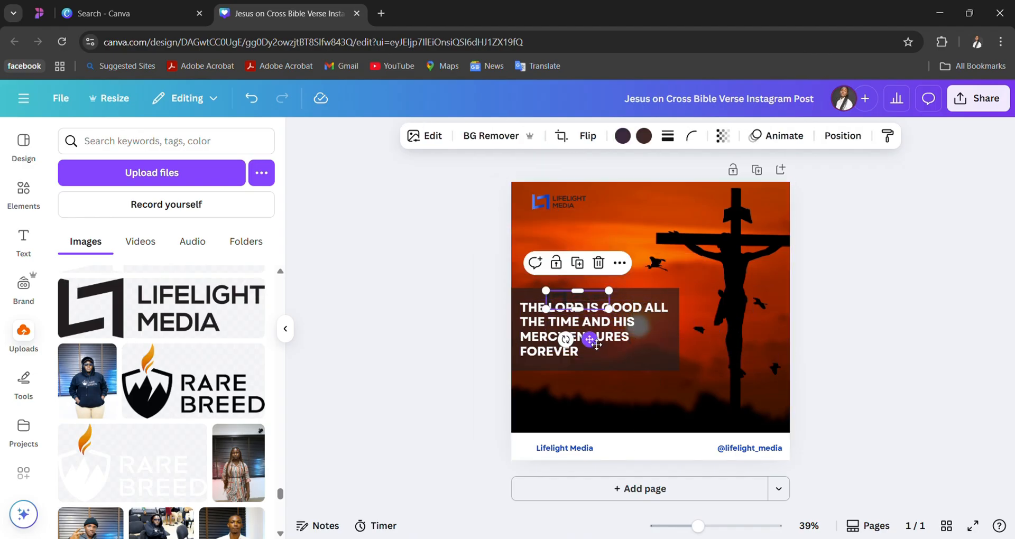
{"action": "left_click_drag", "start_coordinate": [591, 341], "coordinate": [580, 270]}
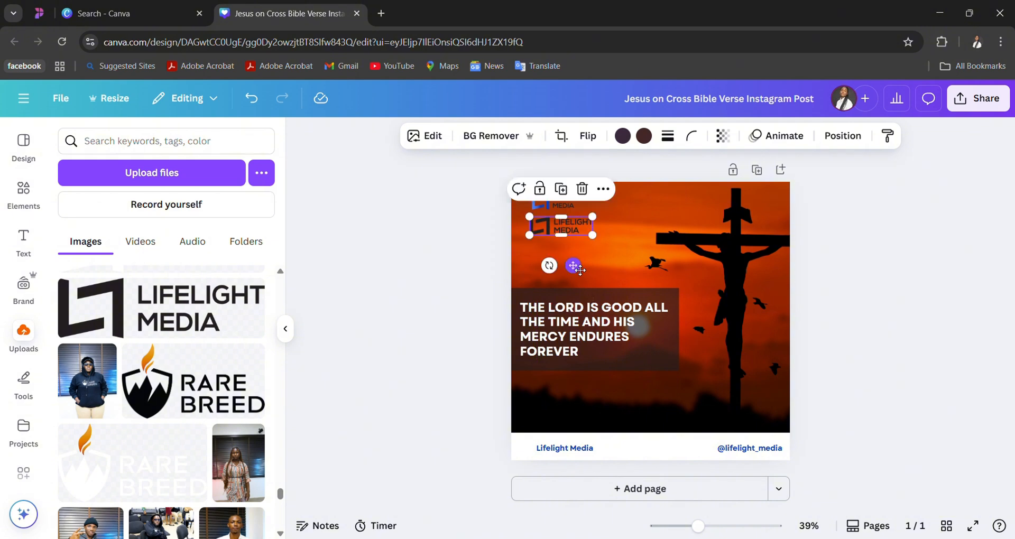
- Insert the uploaded all-white Lifelight Media logo, shrink it and place it beside the blue-and-black logo near the post's upper edge
{"action": "scroll", "coordinate": [146, 378], "scroll_direction": "up", "scroll_amount": 2}
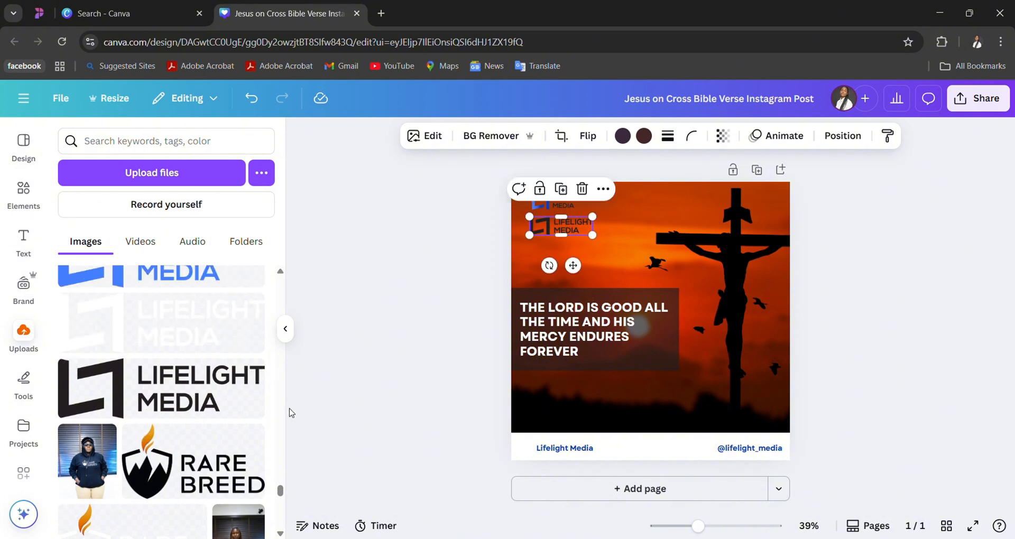
{"action": "mouse_move", "coordinate": [281, 489]}
{"action": "left_mouse_down"}
{"action": "mouse_move", "coordinate": [283, 475]}
{"action": "mouse_move", "coordinate": [281, 493]}
{"action": "left_mouse_up"}
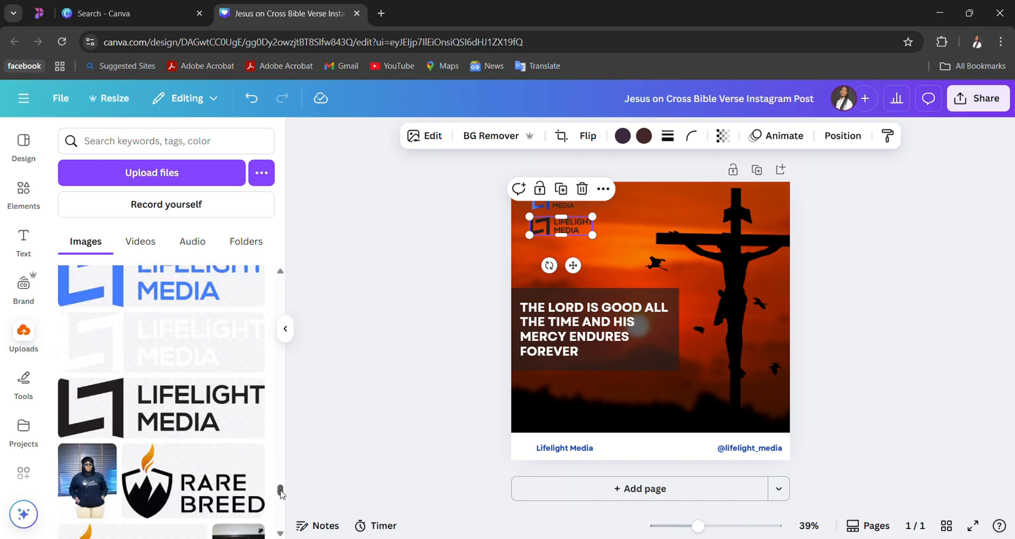
{"action": "left_click", "coordinate": [211, 355]}
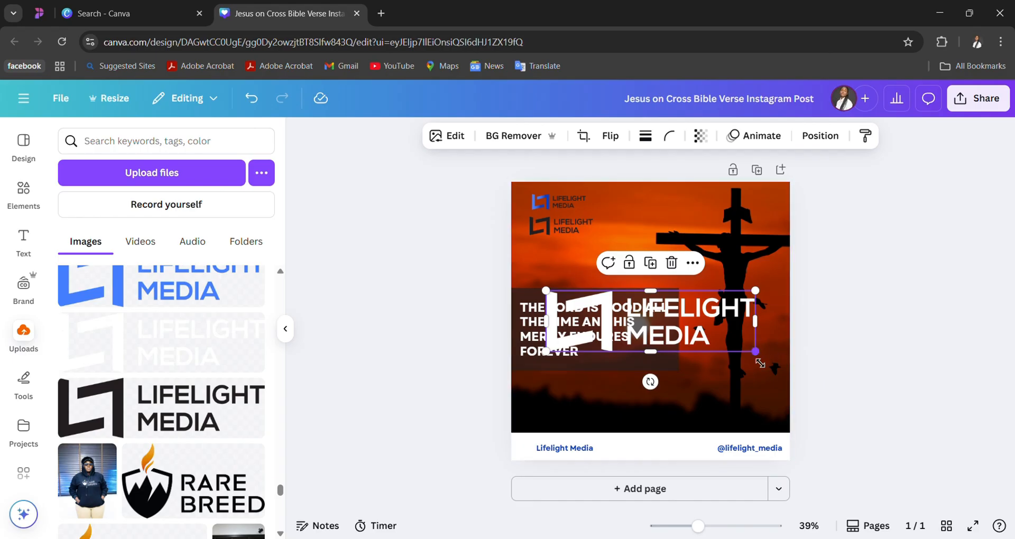
{"action": "left_click_drag", "start_coordinate": [760, 363], "coordinate": [629, 244]}
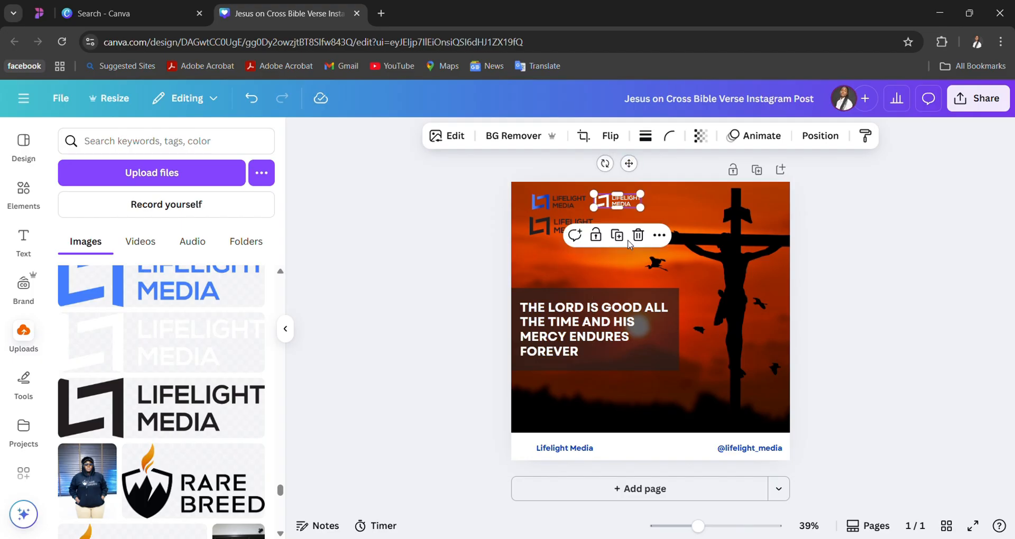
{"action": "left_click", "coordinate": [620, 268]}
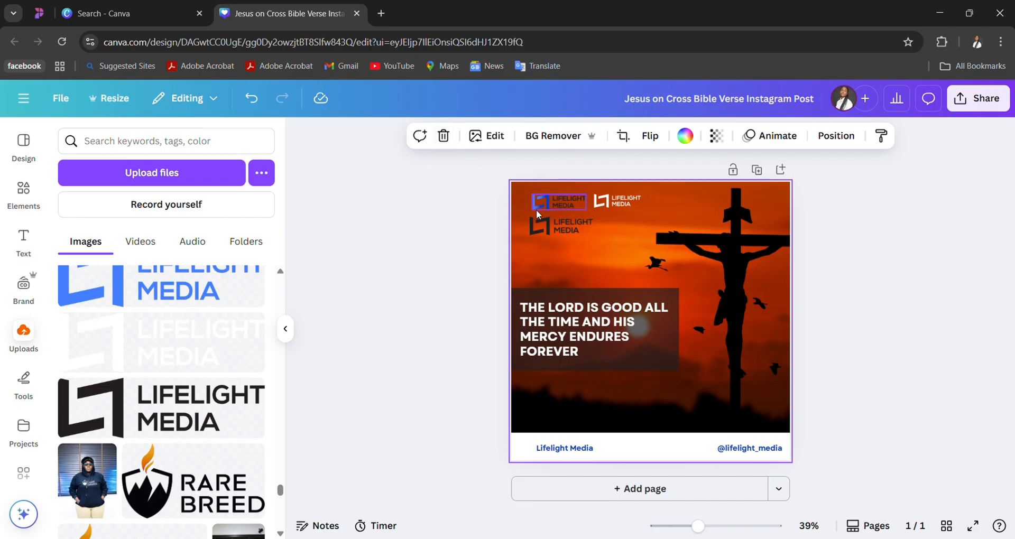
- Delete the all-black logo and the blue-and-black logo from the post, keeping only the white one
{"action": "left_click", "coordinate": [549, 227]}
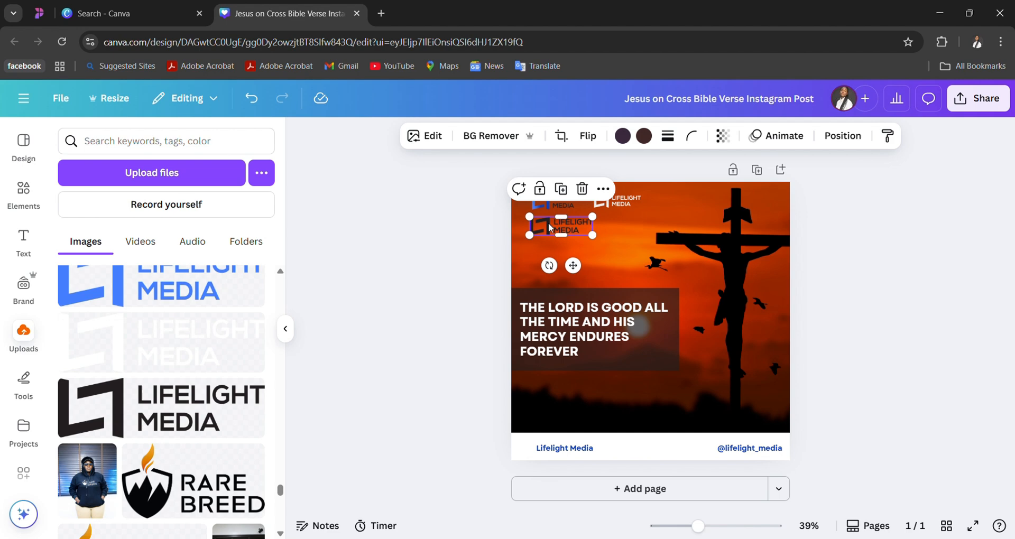
{"action": "left_click", "coordinate": [582, 190]}
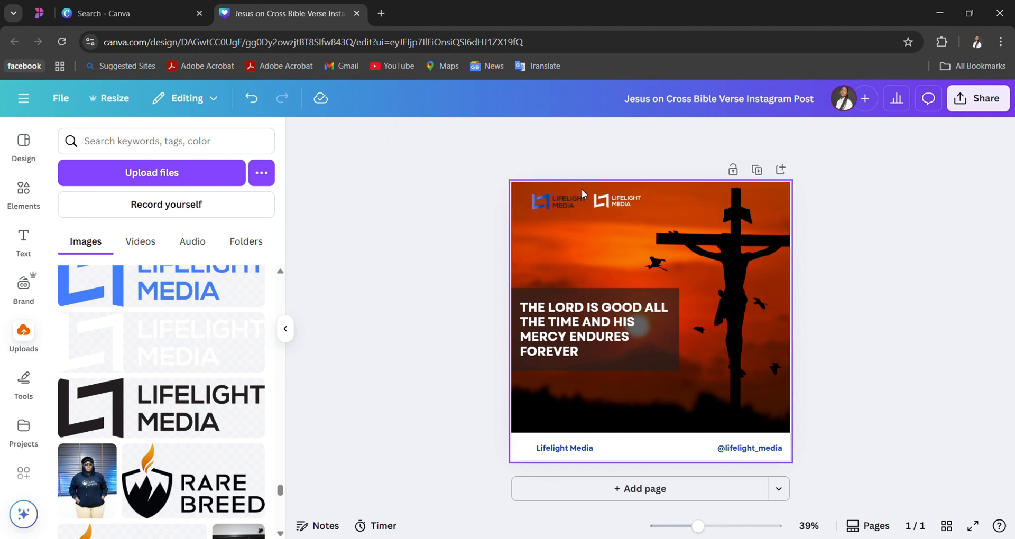
{"action": "left_click", "coordinate": [571, 204]}
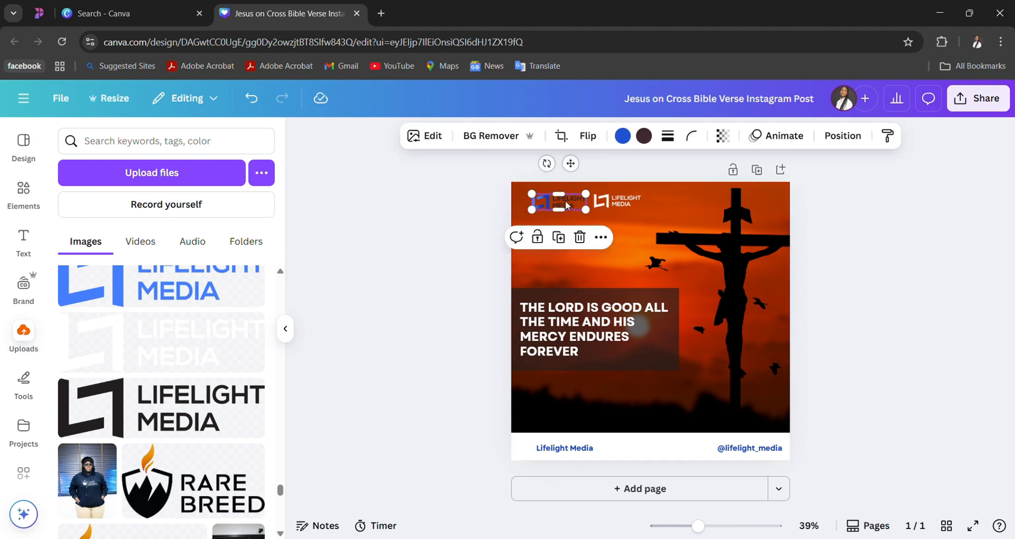
{"action": "left_click", "coordinate": [580, 237]}
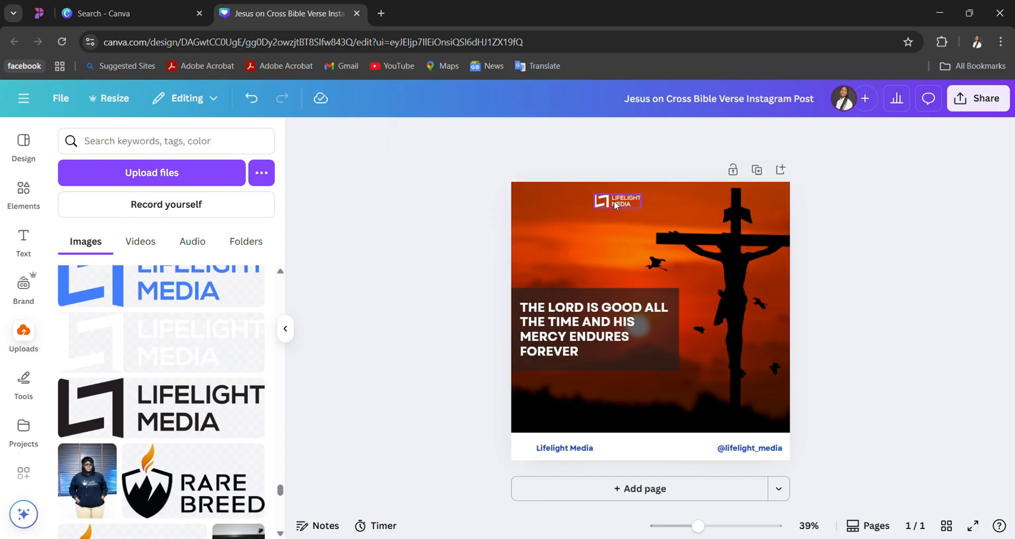
- Move the white Lifelight Media logo down to just above the verse text box
{"action": "left_click", "coordinate": [609, 204]}
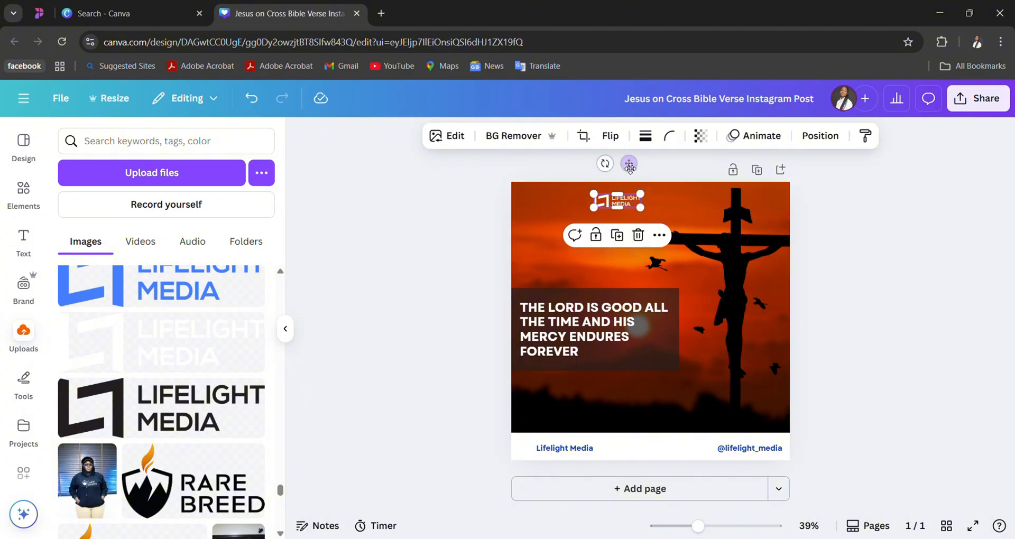
{"action": "left_click_drag", "start_coordinate": [635, 170], "coordinate": [619, 226]}
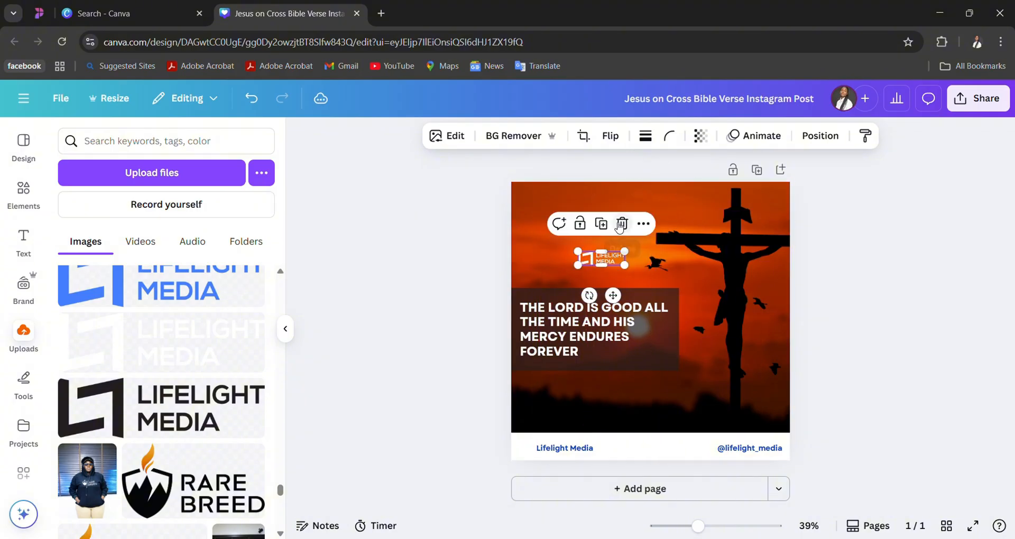
{"action": "left_click", "coordinate": [675, 208]}
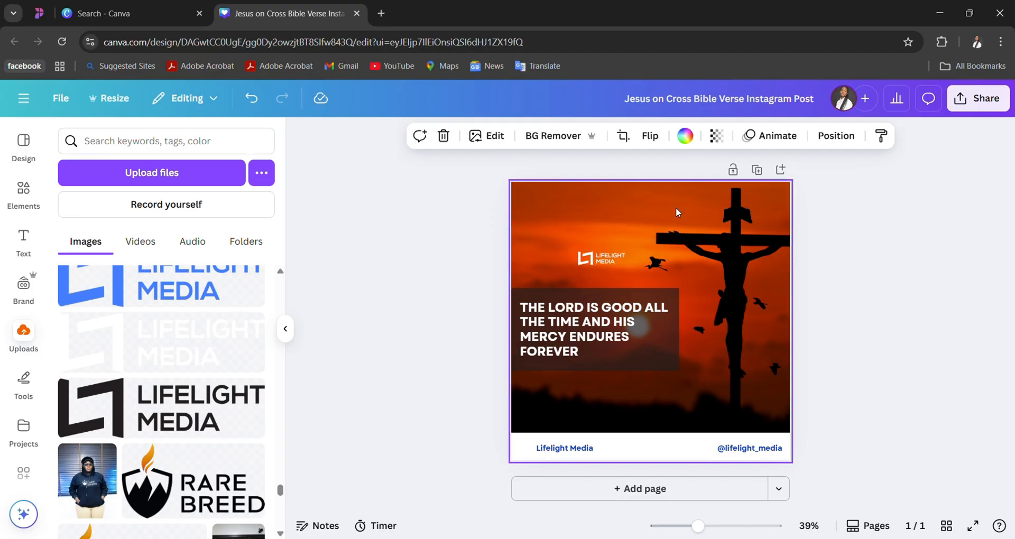
- Try to move the white logo to the post's upper-left corner, then undo the move
{"action": "left_click", "coordinate": [610, 259]}
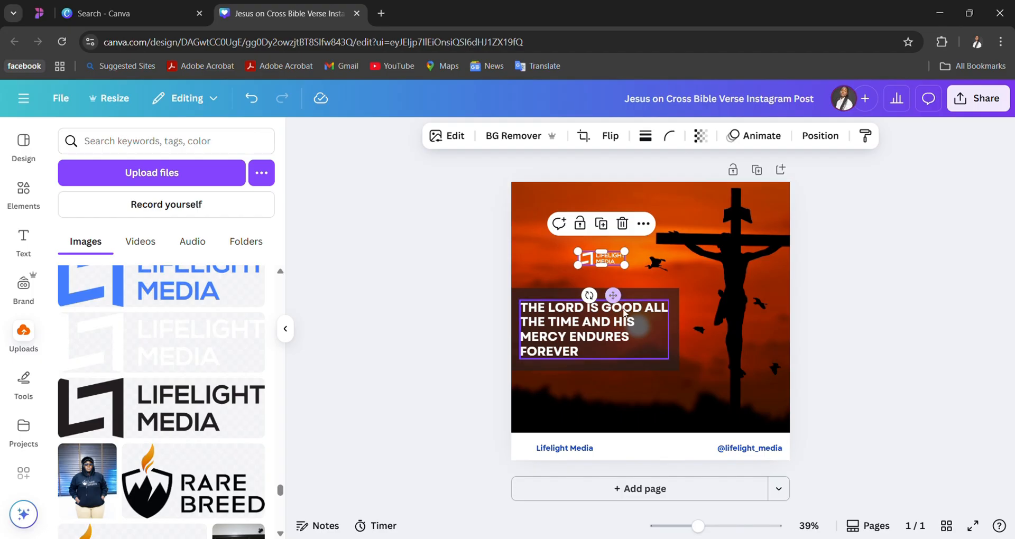
{"action": "left_click_drag", "start_coordinate": [616, 302], "coordinate": [578, 219]}
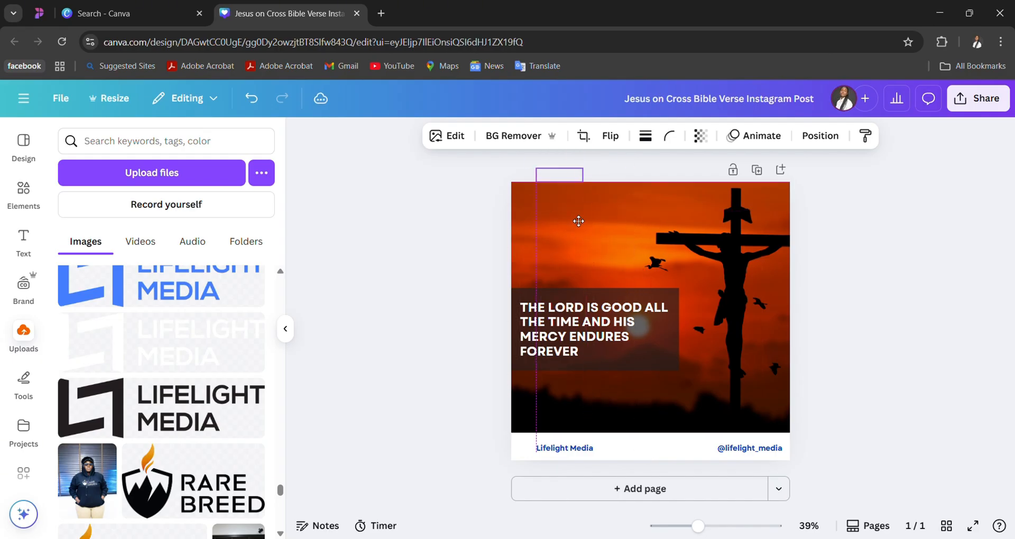
{"action": "left_click", "coordinate": [588, 247]}
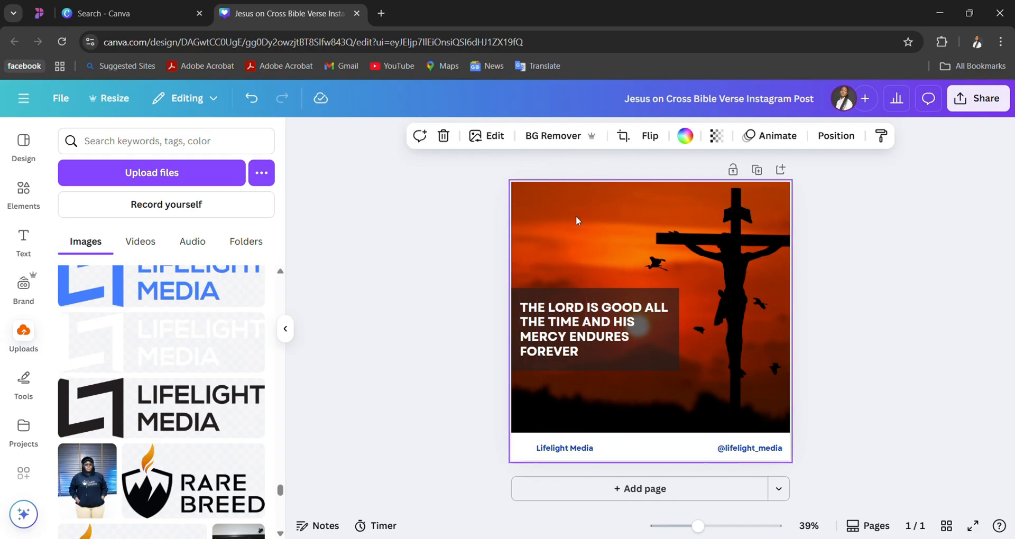
{"action": "key", "text": "ctrl+z"}
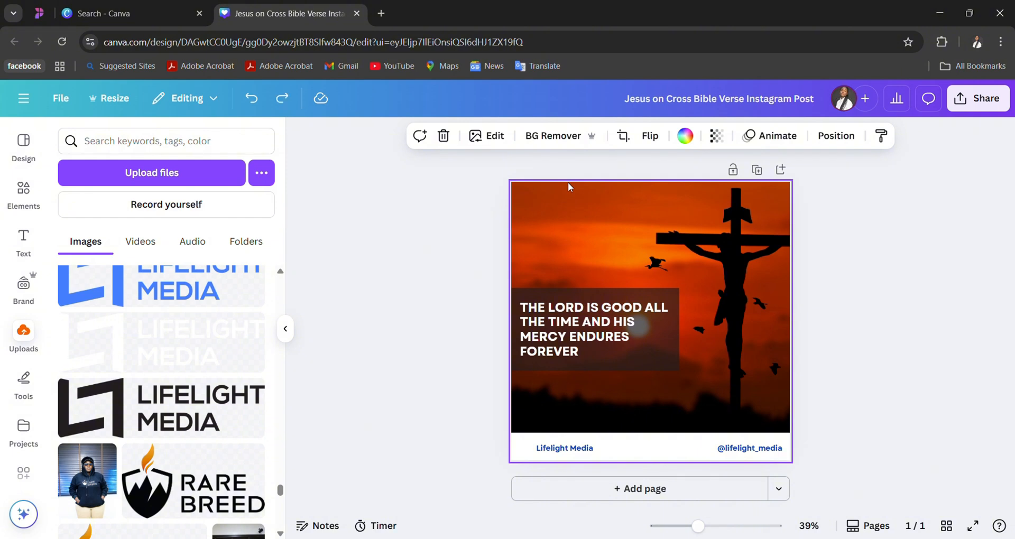
{"action": "key", "text": "ctrl+z"}
- Move the white logo into the post's upper-left corner, inset from the edges and roughly aligned with the Lifelight Media footer text
{"action": "left_click", "coordinate": [600, 259]}
{"action": "left_click_drag", "start_coordinate": [617, 299], "coordinate": [622, 235]}
{"action": "left_click", "coordinate": [533, 233]}
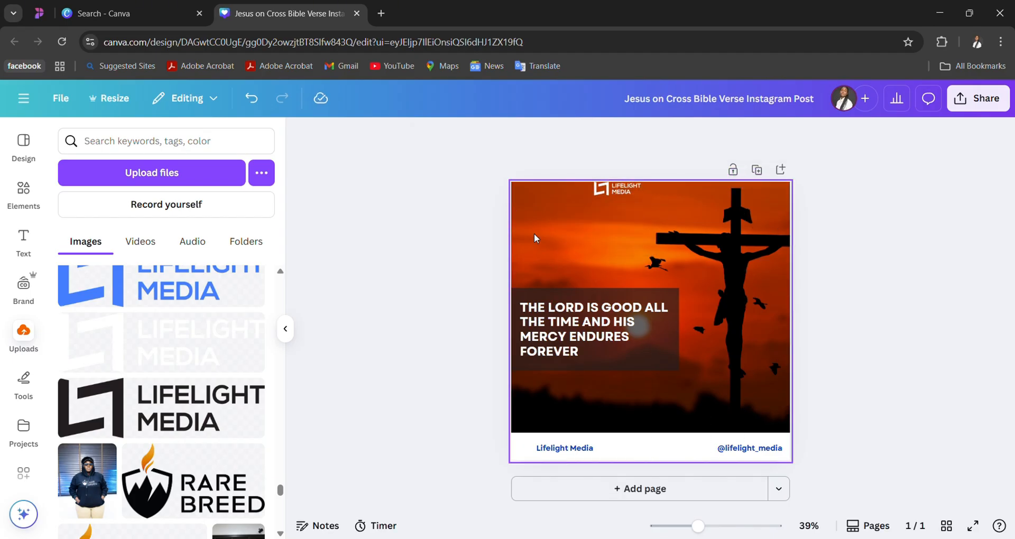
{"action": "key", "text": "ctrl+plus"}
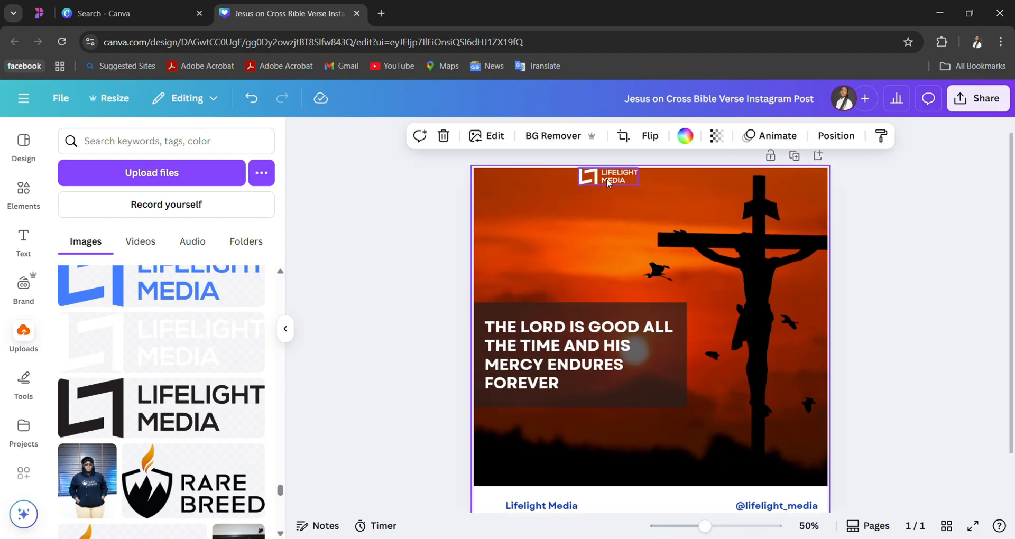
{"action": "left_click", "coordinate": [606, 179]}
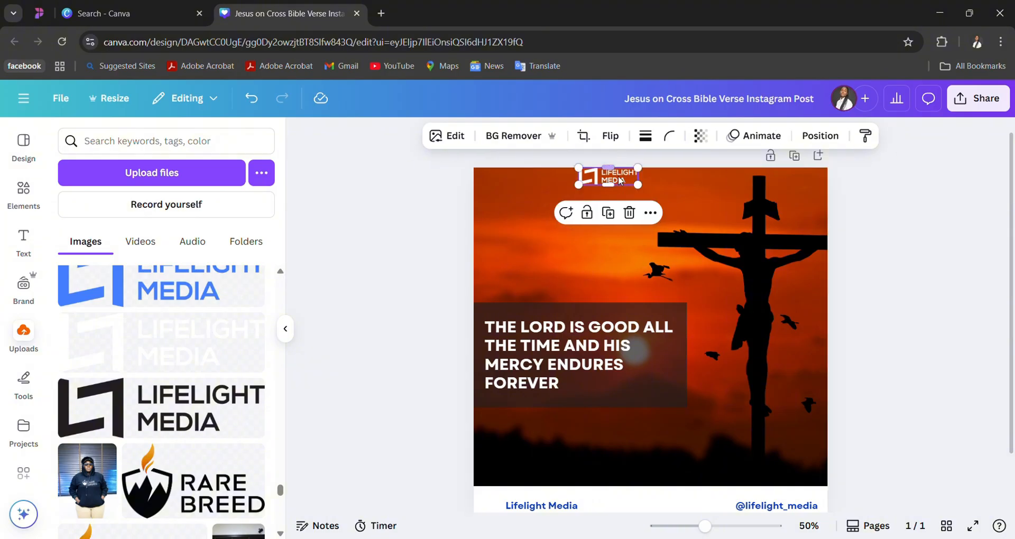
{"action": "left_click_drag", "start_coordinate": [624, 182], "coordinate": [557, 200]}
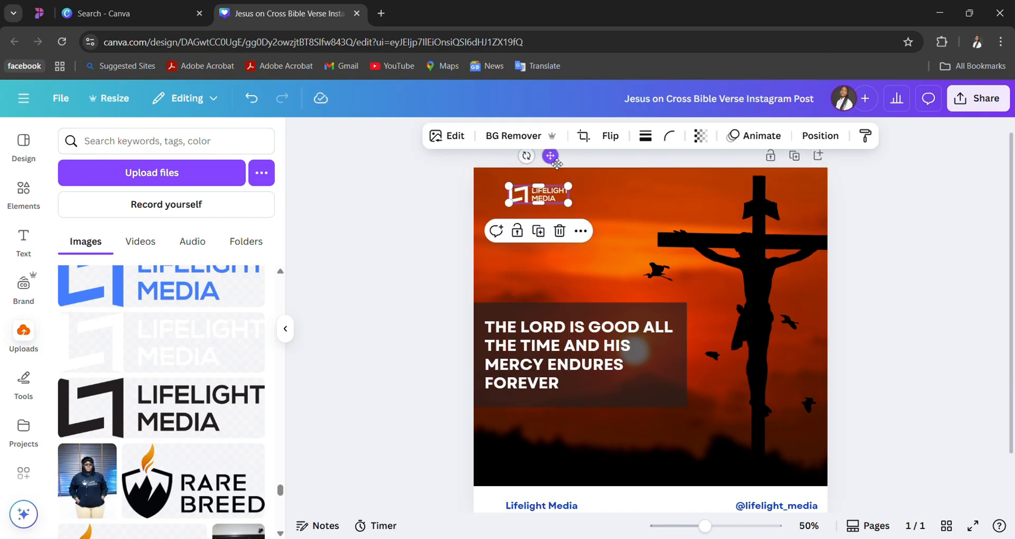
{"action": "mouse_move", "coordinate": [556, 164]}
{"action": "left_mouse_down"}
{"action": "mouse_move", "coordinate": [798, 191]}
{"action": "mouse_move", "coordinate": [808, 159]}
{"action": "mouse_move", "coordinate": [520, 185]}
{"action": "mouse_move", "coordinate": [563, 172]}
{"action": "left_mouse_up"}
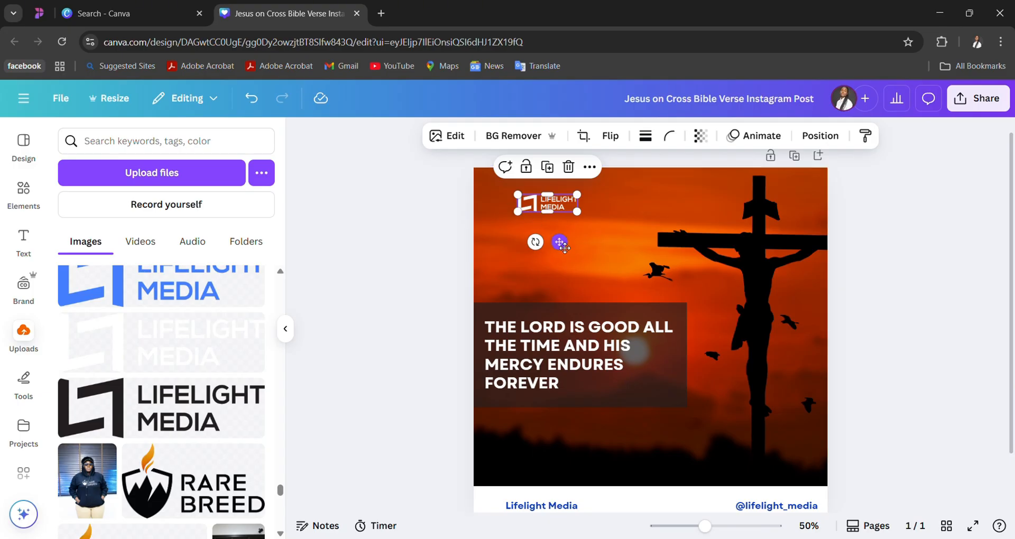
{"action": "mouse_move", "coordinate": [561, 245]}
{"action": "left_mouse_down"}
{"action": "mouse_move", "coordinate": [541, 232]}
{"action": "mouse_move", "coordinate": [553, 240]}
{"action": "left_mouse_up"}
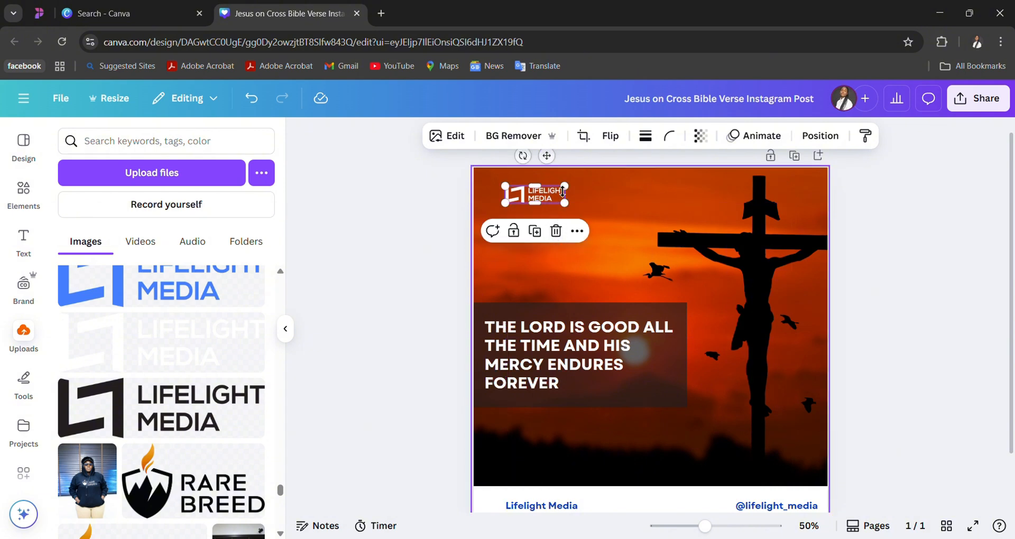
- Move the white logo up off the post and reload the design page
{"action": "left_click_drag", "start_coordinate": [546, 155], "coordinate": [699, 120]}
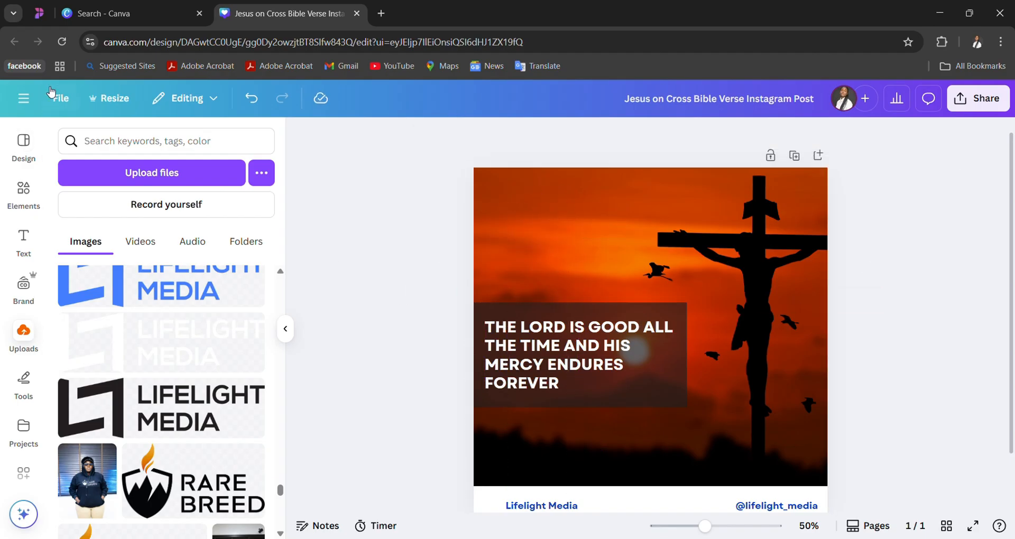
{"action": "left_click", "coordinate": [62, 42]}
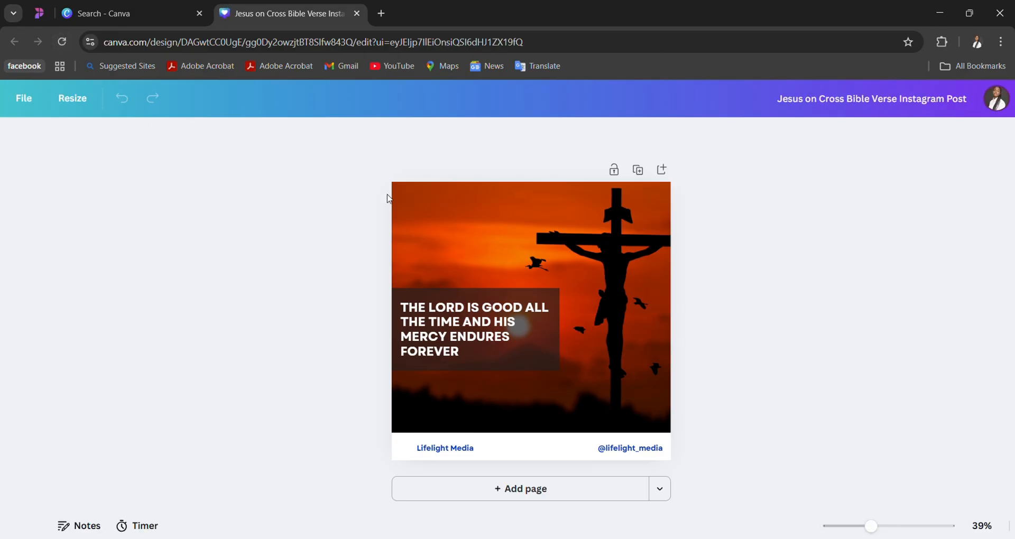
{"action": "left_click", "coordinate": [497, 250]}
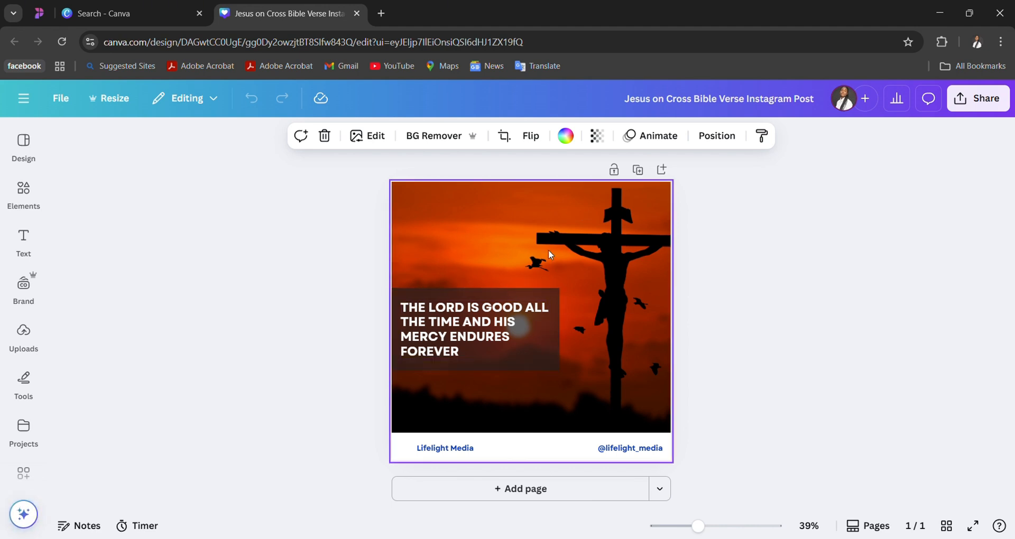
- Find the white Lifelight Media logo among the uploaded images and add it to the post
{"action": "left_click", "coordinate": [24, 336]}
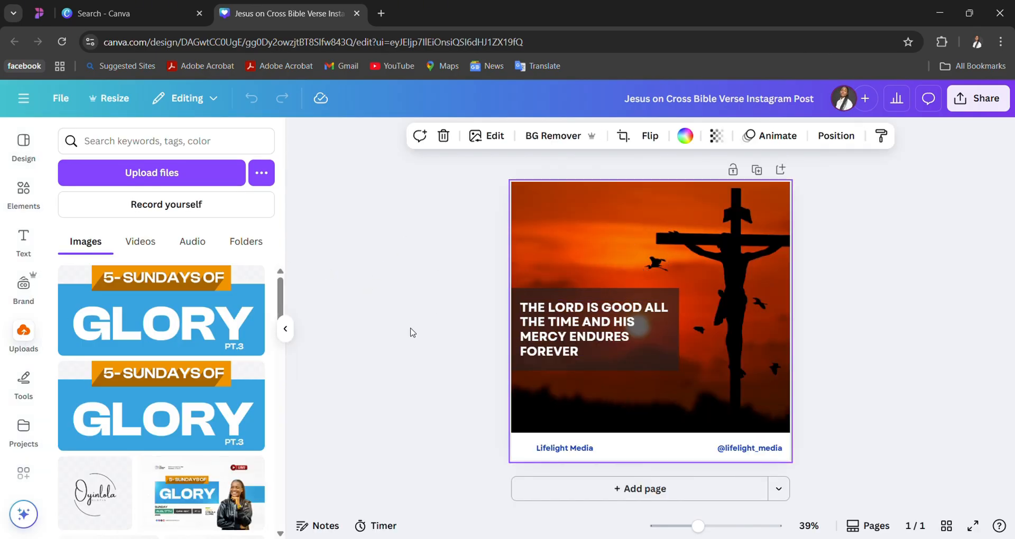
{"action": "scroll", "coordinate": [151, 437], "scroll_direction": "down", "scroll_amount": 5}
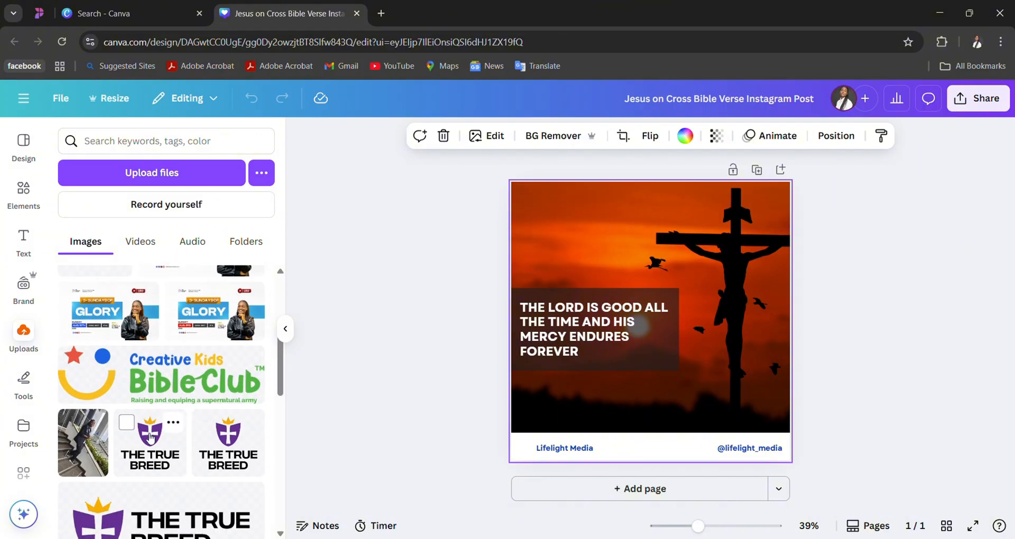
{"action": "scroll", "coordinate": [150, 437], "scroll_direction": "down", "scroll_amount": 1}
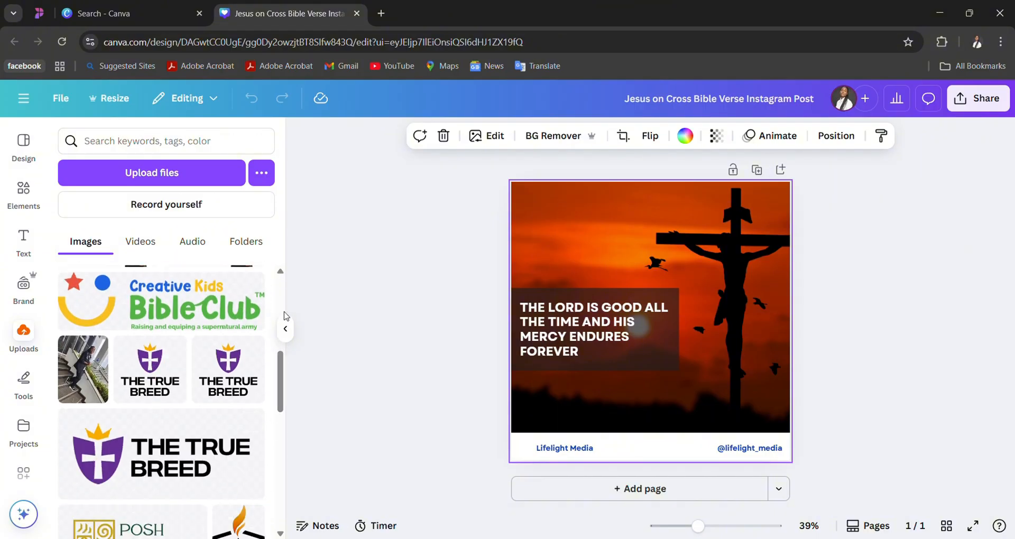
{"action": "scroll", "coordinate": [284, 300], "scroll_direction": "up", "scroll_amount": 4}
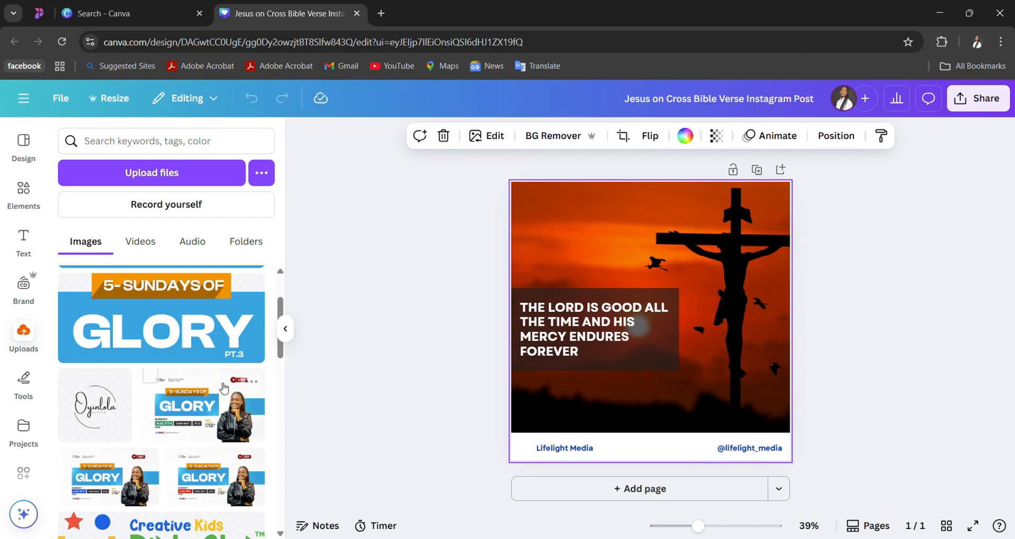
{"action": "scroll", "coordinate": [225, 388], "scroll_direction": "down", "scroll_amount": 6}
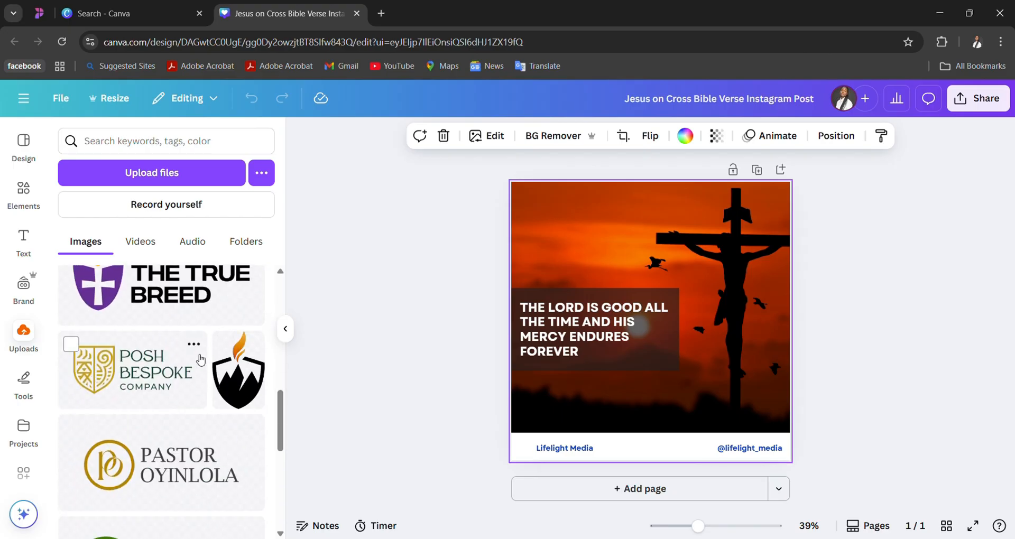
{"action": "scroll", "coordinate": [200, 360], "scroll_direction": "down", "scroll_amount": 5}
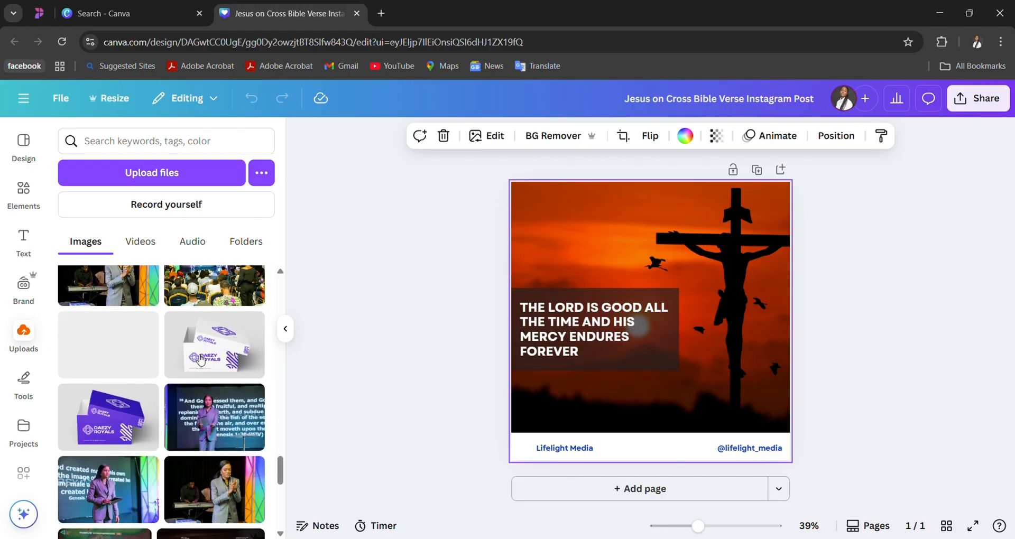
{"action": "scroll", "coordinate": [200, 359], "scroll_direction": "down", "scroll_amount": 8}
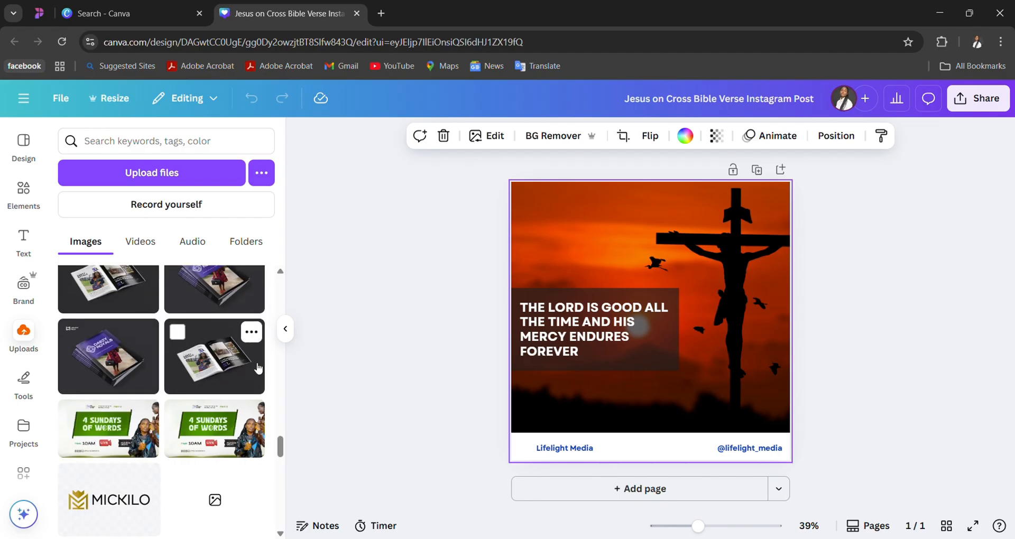
{"action": "left_click", "coordinate": [333, 439]}
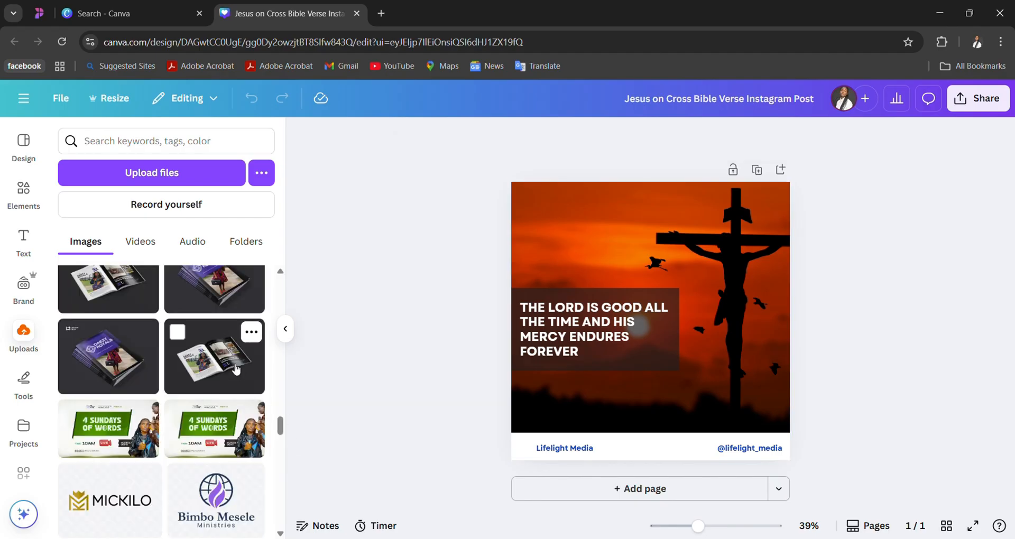
{"action": "scroll", "coordinate": [236, 369], "scroll_direction": "down", "scroll_amount": 3}
{"action": "scroll", "coordinate": [236, 369], "scroll_direction": "down", "scroll_amount": 10}
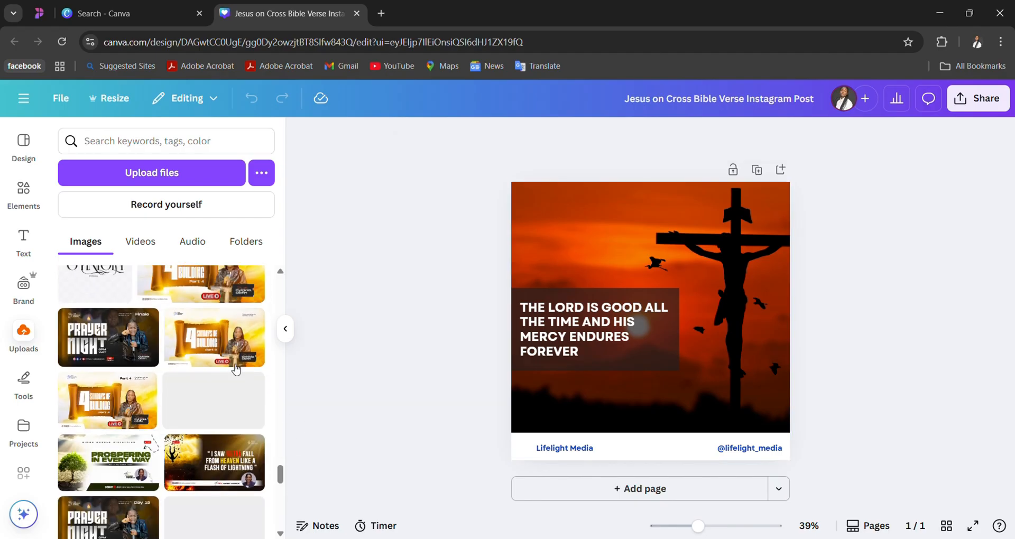
{"action": "scroll", "coordinate": [235, 368], "scroll_direction": "down", "scroll_amount": 5}
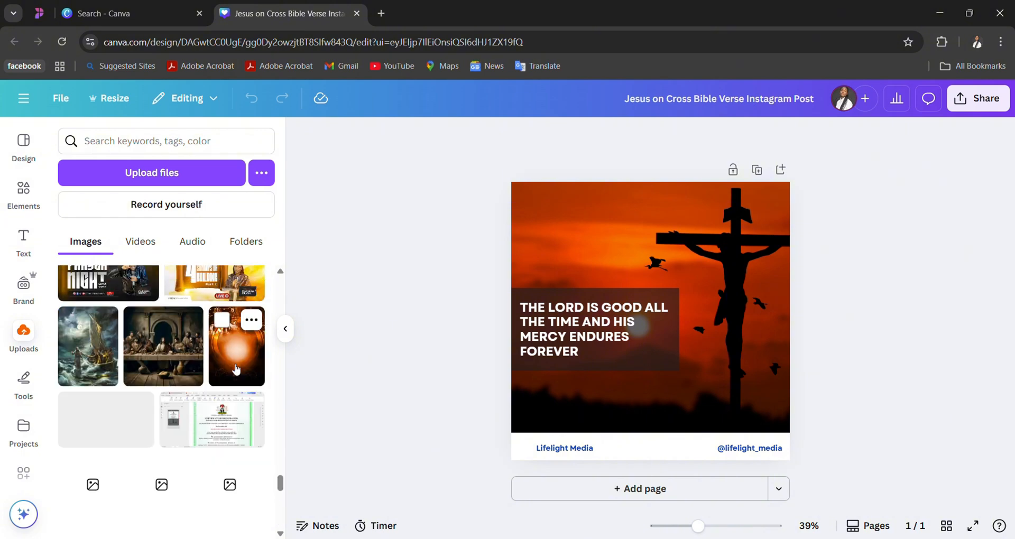
{"action": "scroll", "coordinate": [236, 369], "scroll_direction": "down", "scroll_amount": 3}
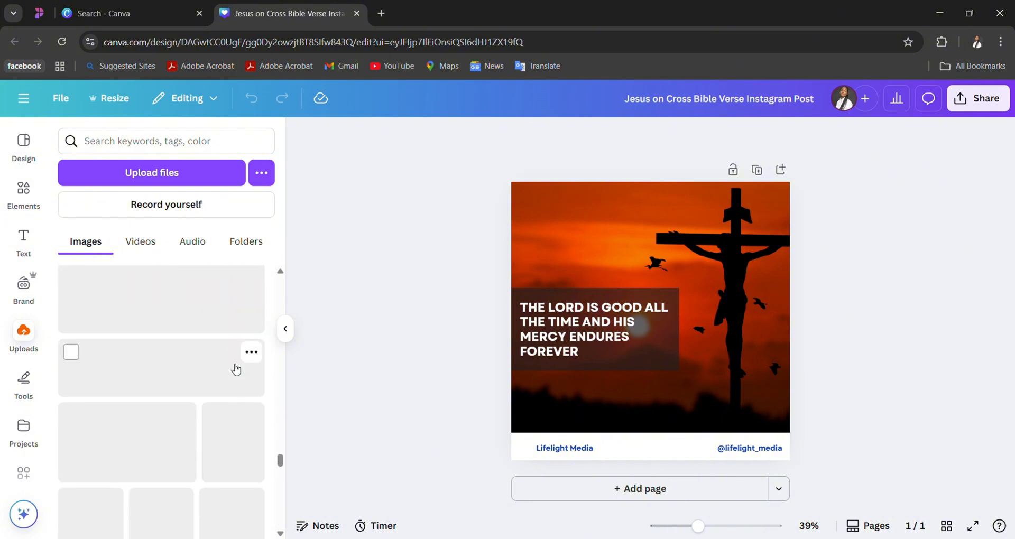
{"action": "scroll", "coordinate": [236, 369], "scroll_direction": "down", "scroll_amount": 5}
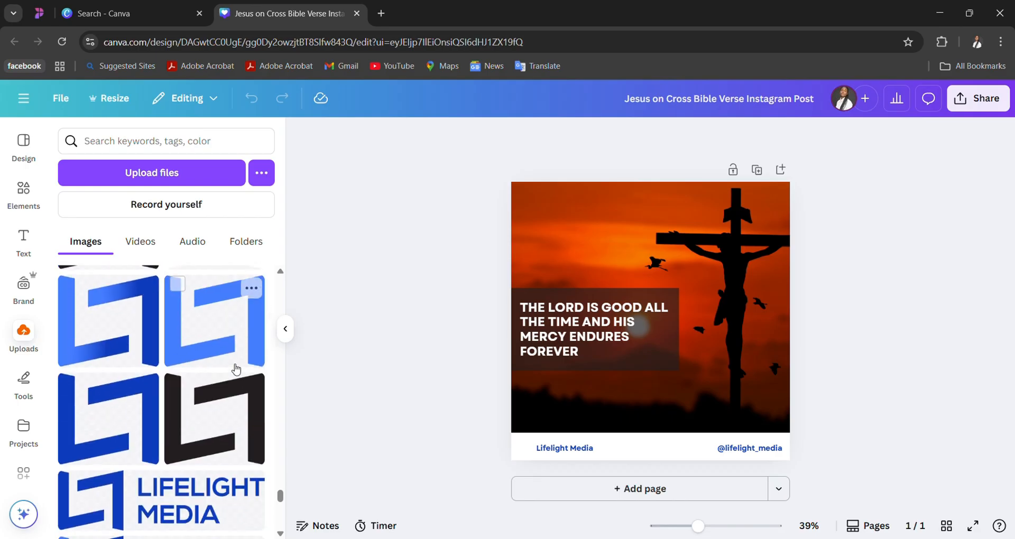
{"action": "scroll", "coordinate": [236, 368], "scroll_direction": "down", "scroll_amount": 5}
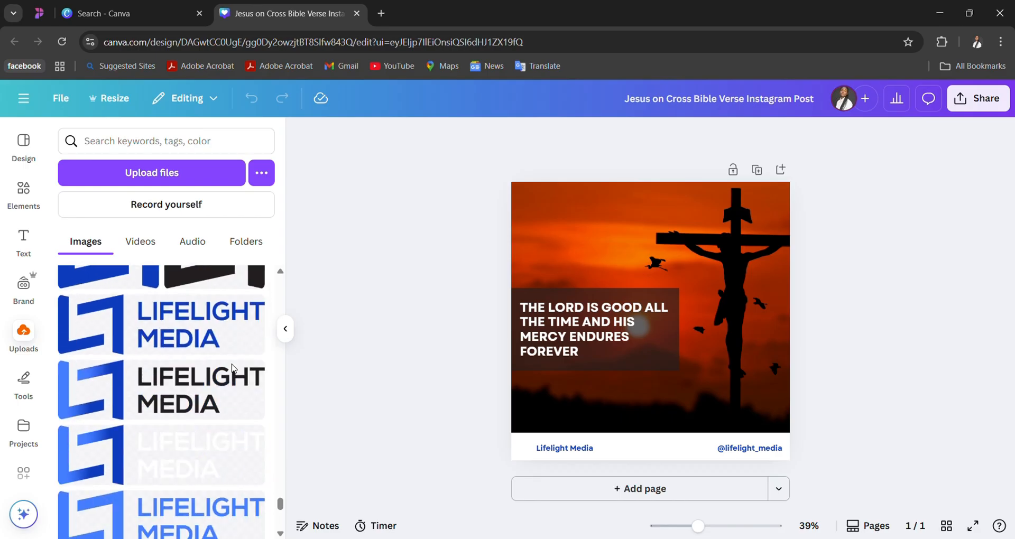
{"action": "left_click", "coordinate": [216, 432]}
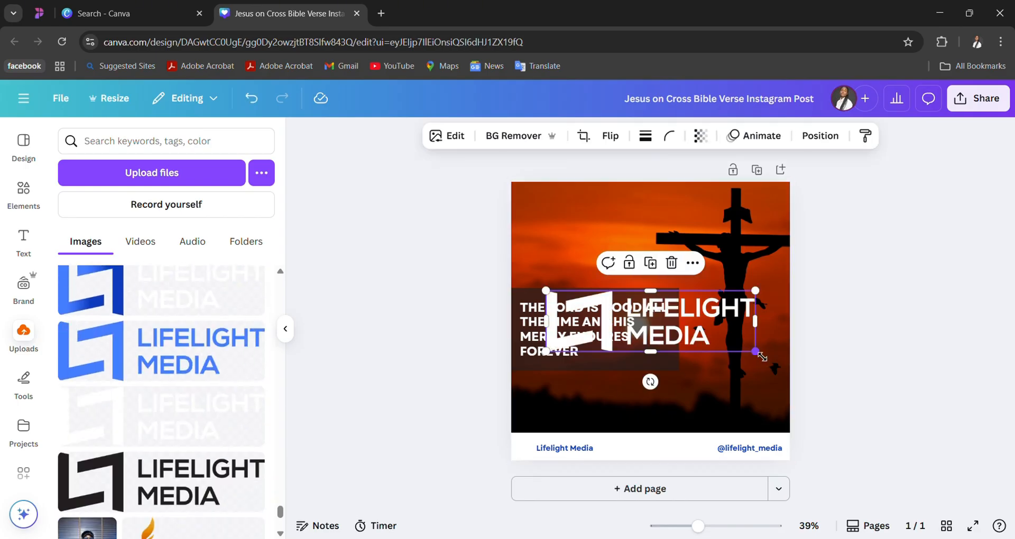
- Shrink the white logo to a small mark and move it into the post's upper-left corner
{"action": "left_click_drag", "start_coordinate": [762, 357], "coordinate": [597, 254]}
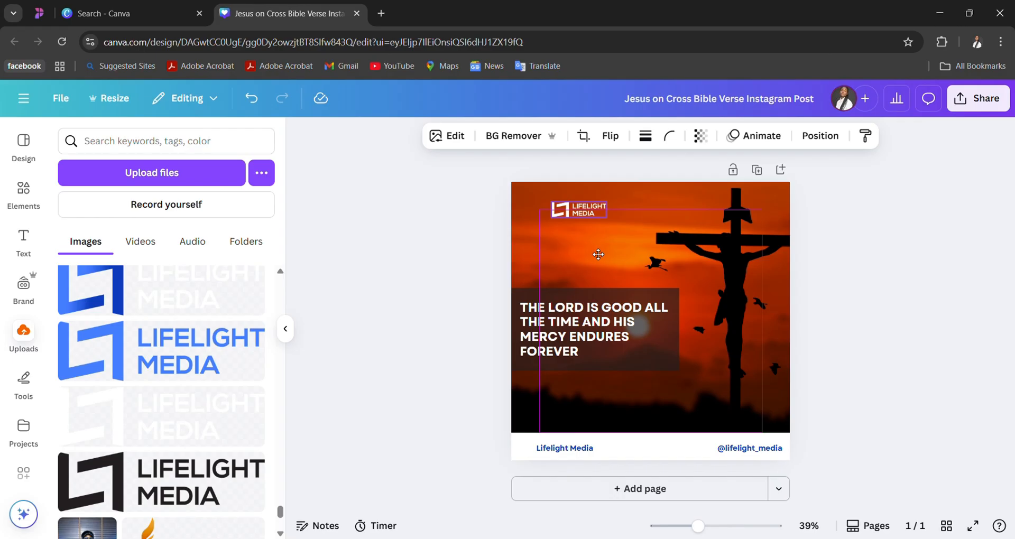
{"action": "mouse_move", "coordinate": [598, 254]}
{"action": "left_mouse_down"}
{"action": "mouse_move", "coordinate": [590, 261]}
{"action": "mouse_move", "coordinate": [596, 254]}
{"action": "mouse_move", "coordinate": [584, 249]}
{"action": "left_mouse_up"}
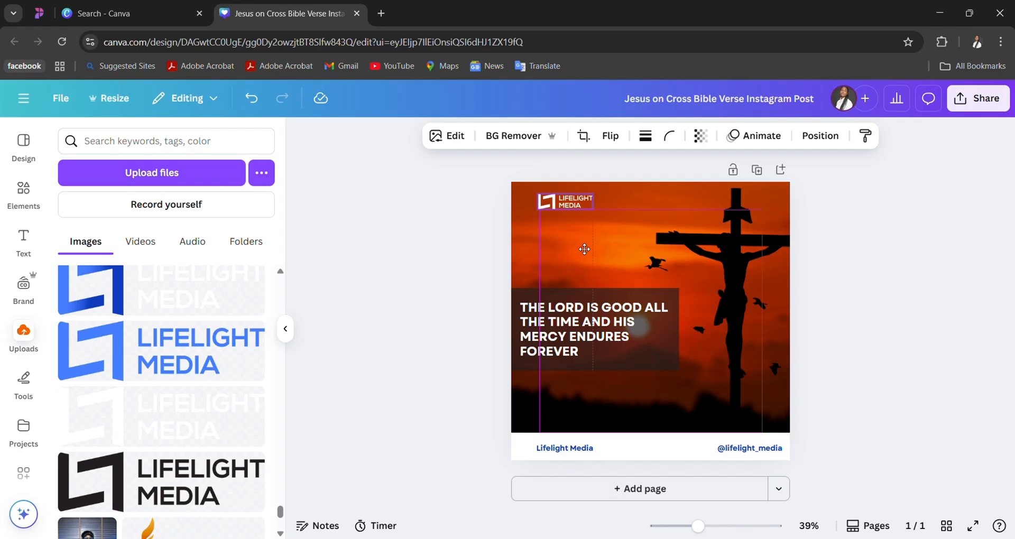
{"action": "left_click_drag", "start_coordinate": [584, 249], "coordinate": [584, 248]}
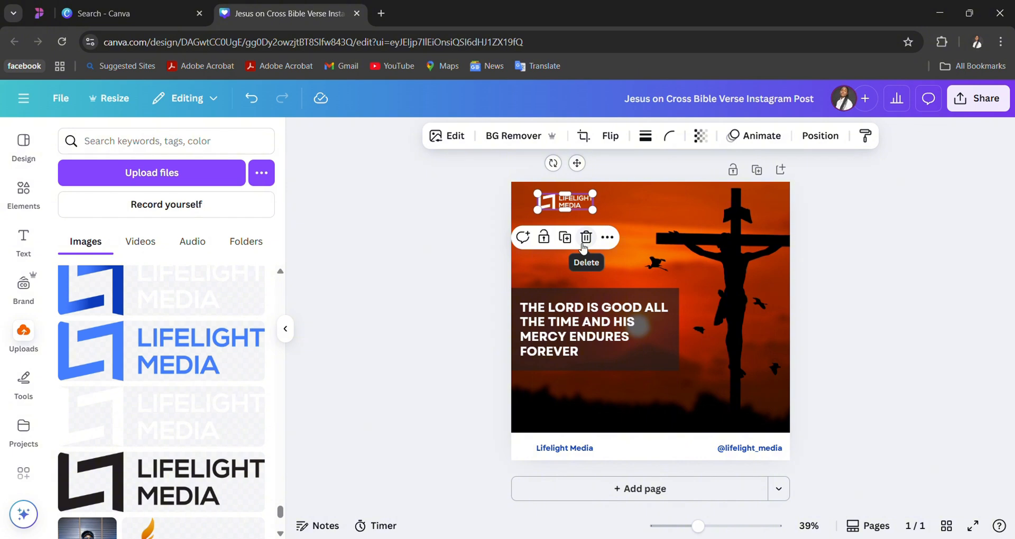
{"action": "left_click", "coordinate": [585, 238]}
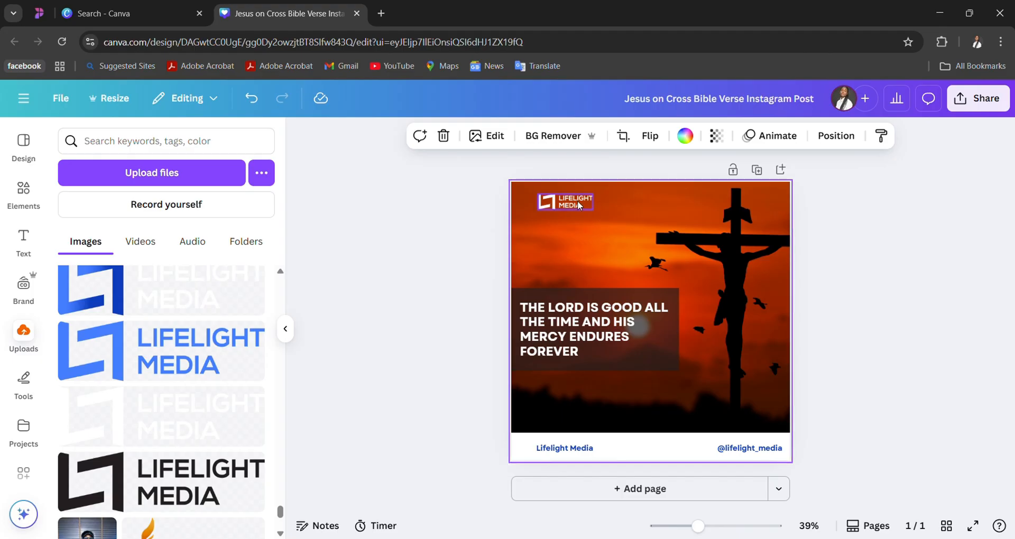
{"action": "double_click", "coordinate": [577, 201]}
{"action": "left_click", "coordinate": [631, 224]}
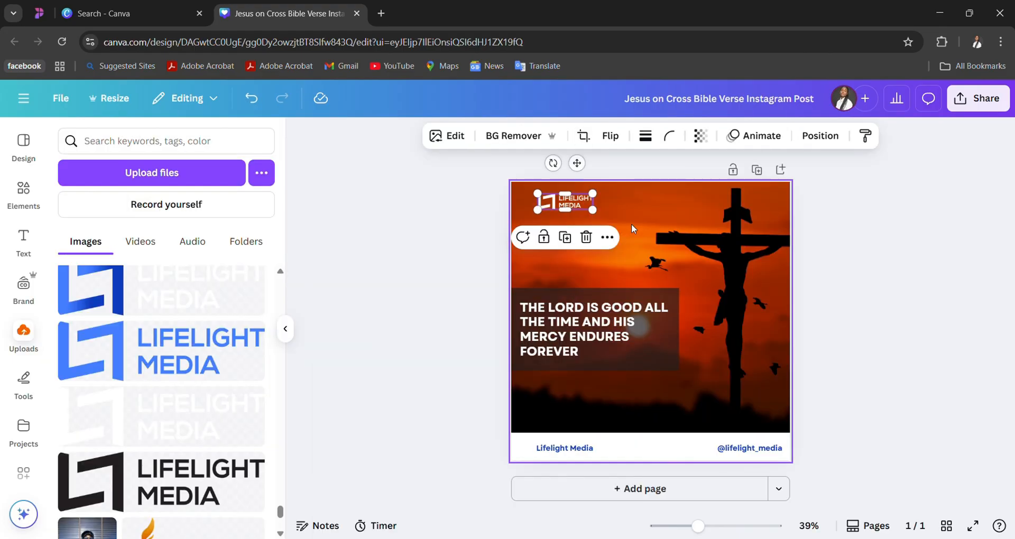
{"action": "left_click", "coordinate": [606, 239]}
{"action": "left_click", "coordinate": [432, 303]}
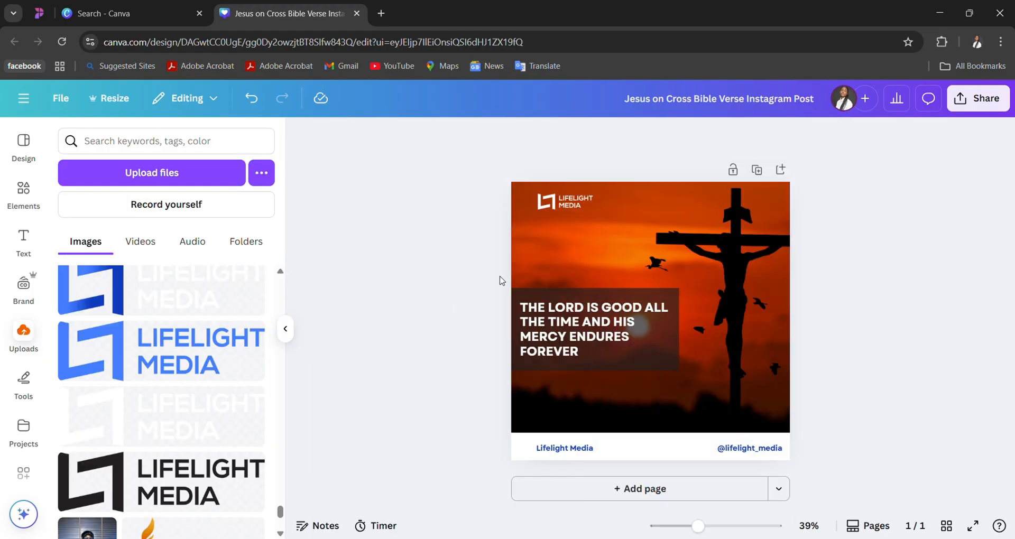
- Nudge the white logo slightly down and left so its left edge lines up with the Lifelight Media footer text
{"action": "left_click", "coordinate": [563, 207]}
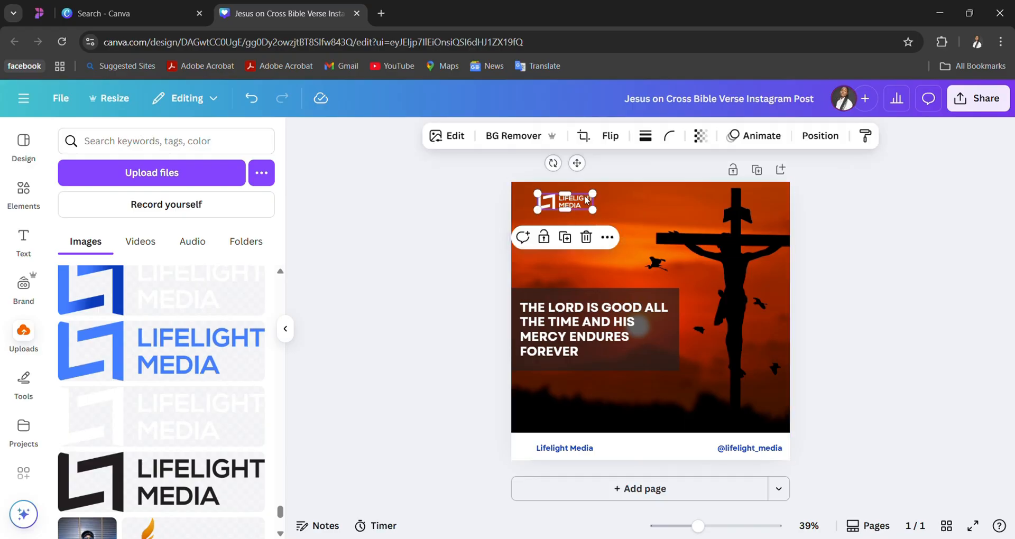
{"action": "left_click_drag", "start_coordinate": [584, 165], "coordinate": [581, 172]}
{"action": "left_click", "coordinate": [633, 221]}
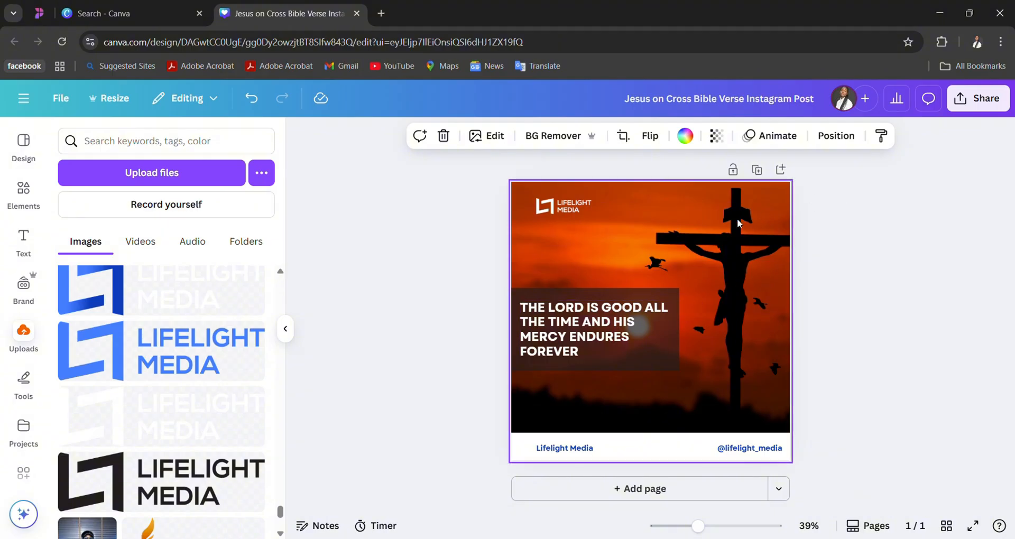
- Download the post as a PNG at size 3.125 (3,375 × 3,375 px)
{"action": "left_click", "coordinate": [977, 101]}
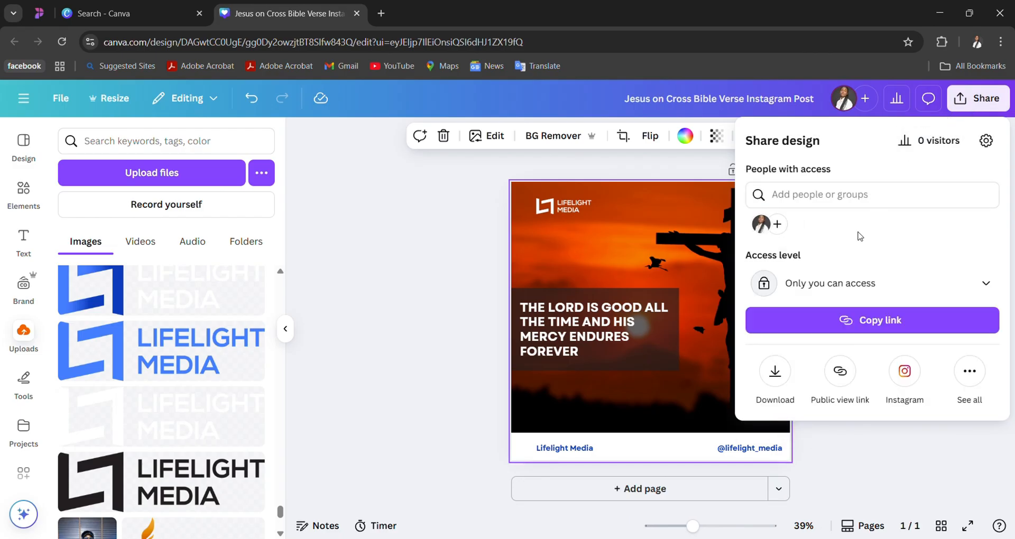
{"action": "left_click", "coordinate": [782, 378]}
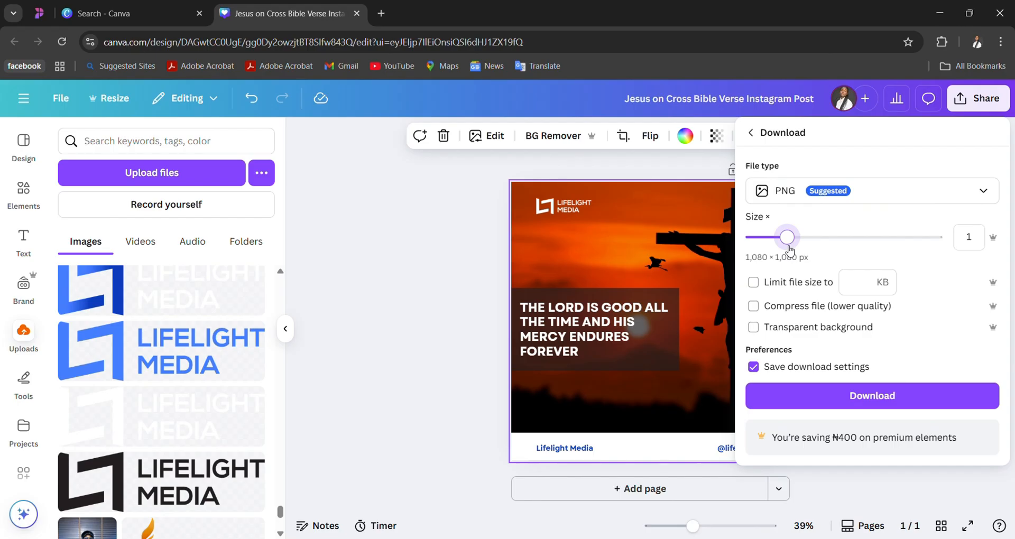
{"action": "left_click_drag", "start_coordinate": [789, 249], "coordinate": [935, 240]}
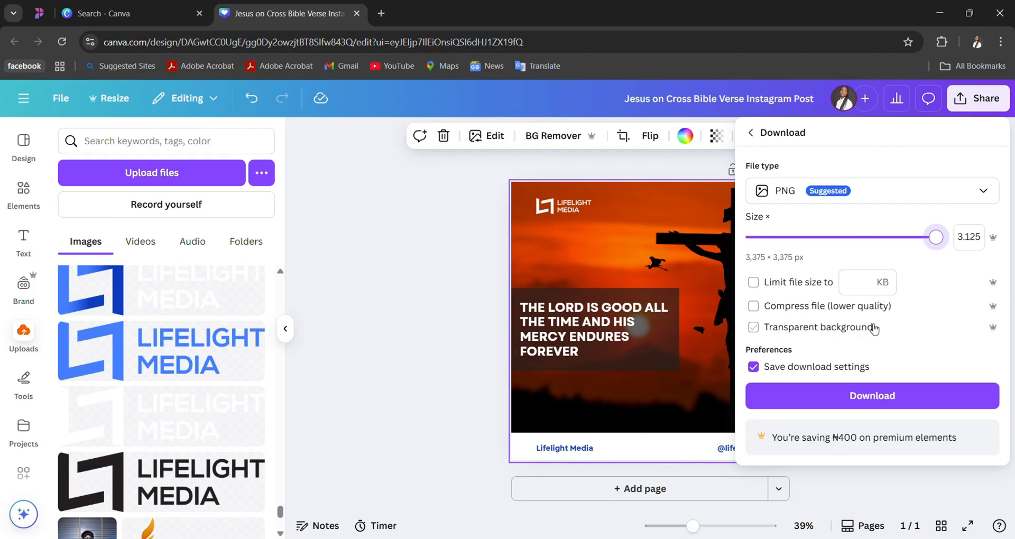
{"action": "left_click", "coordinate": [885, 396]}
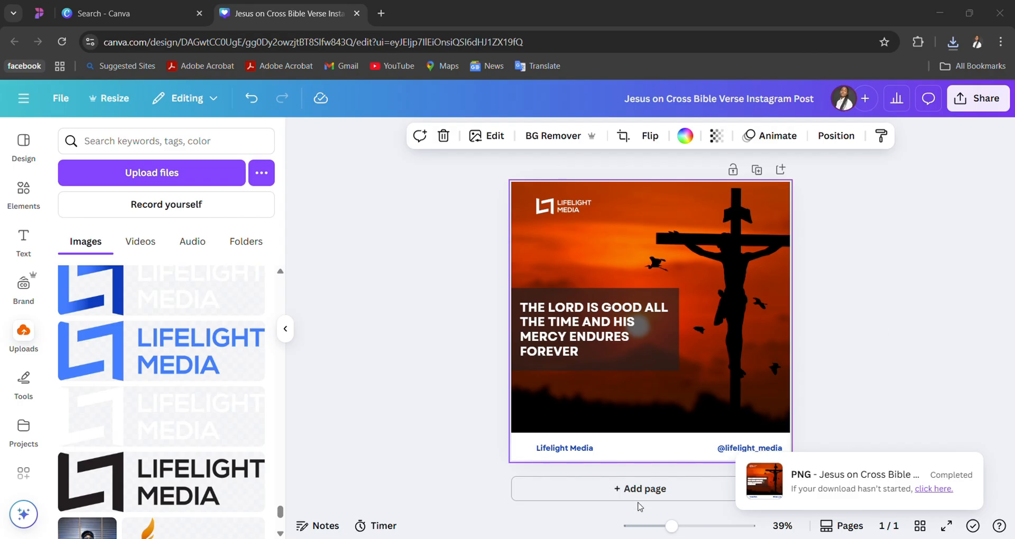
{"action": "left_click", "coordinate": [628, 538]}
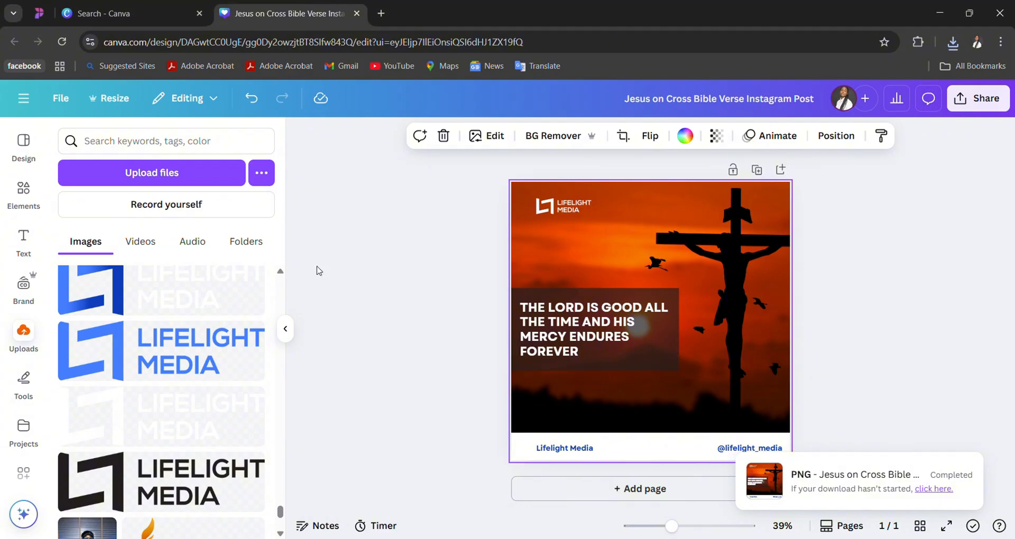
- Change the font of the verse text to the recently used TAN Jambore
{"action": "scroll", "coordinate": [42, 267], "scroll_direction": "down", "scroll_amount": 2}
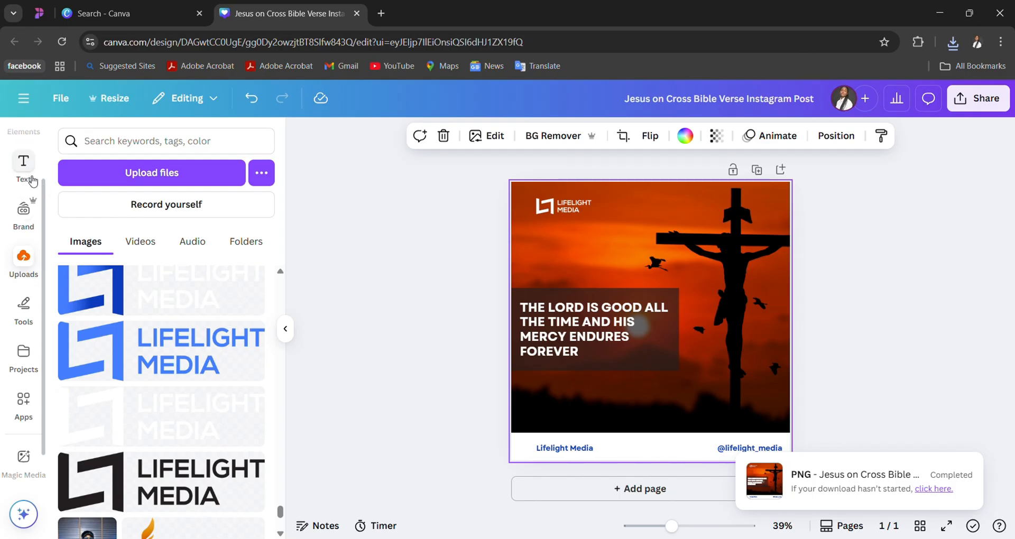
{"action": "left_click", "coordinate": [23, 164]}
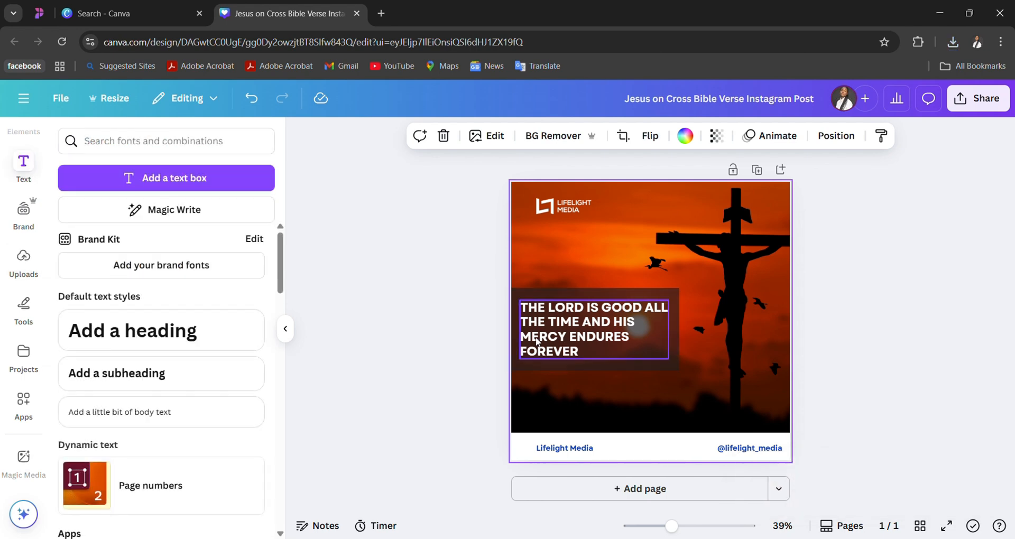
{"action": "left_click", "coordinate": [551, 334]}
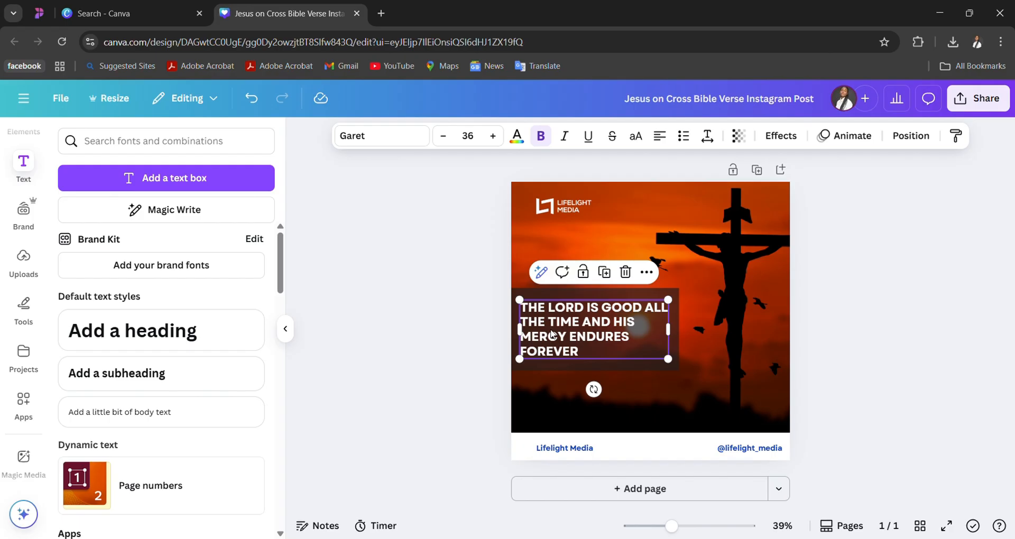
{"action": "left_click", "coordinate": [386, 142]}
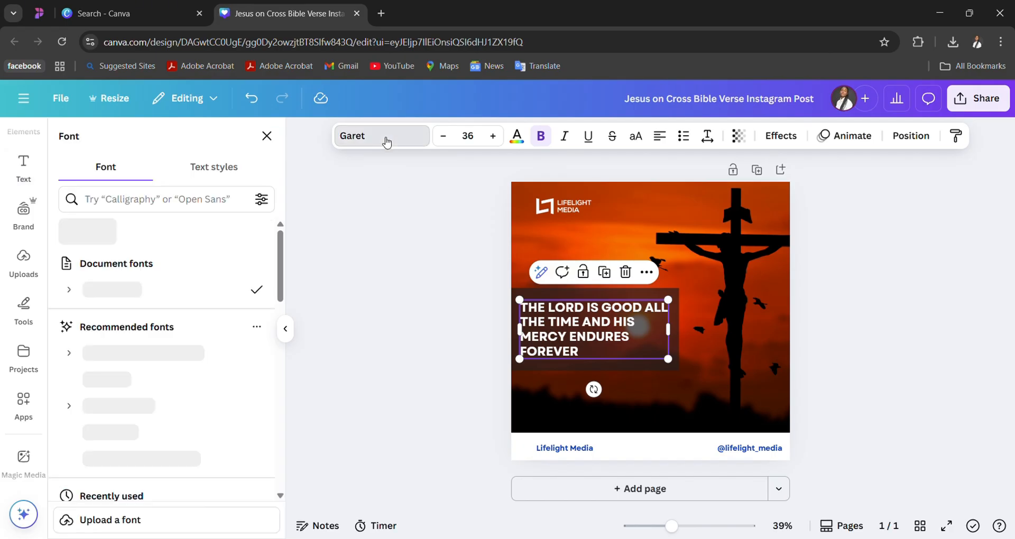
{"action": "scroll", "coordinate": [165, 378], "scroll_direction": "down", "scroll_amount": 3}
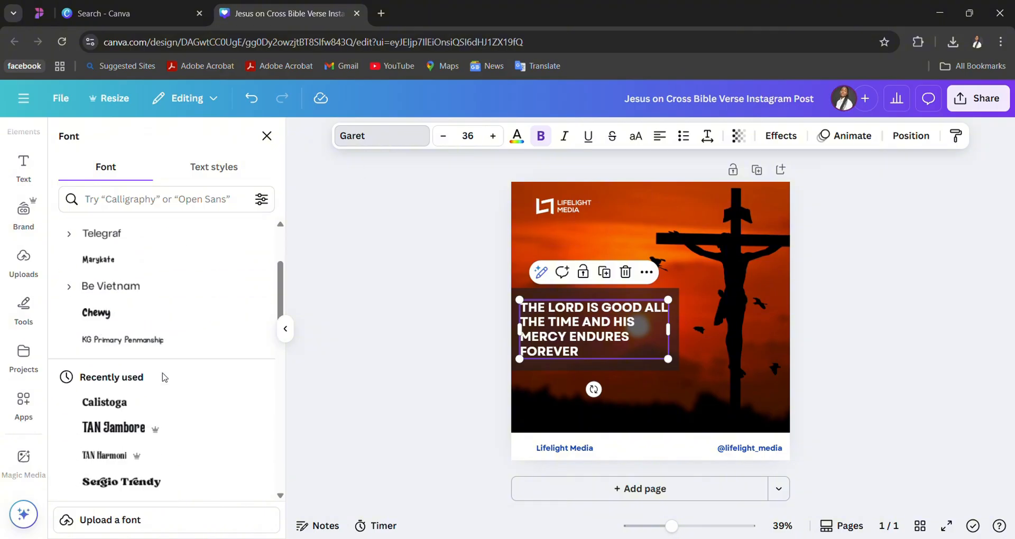
{"action": "left_click", "coordinate": [149, 410]}
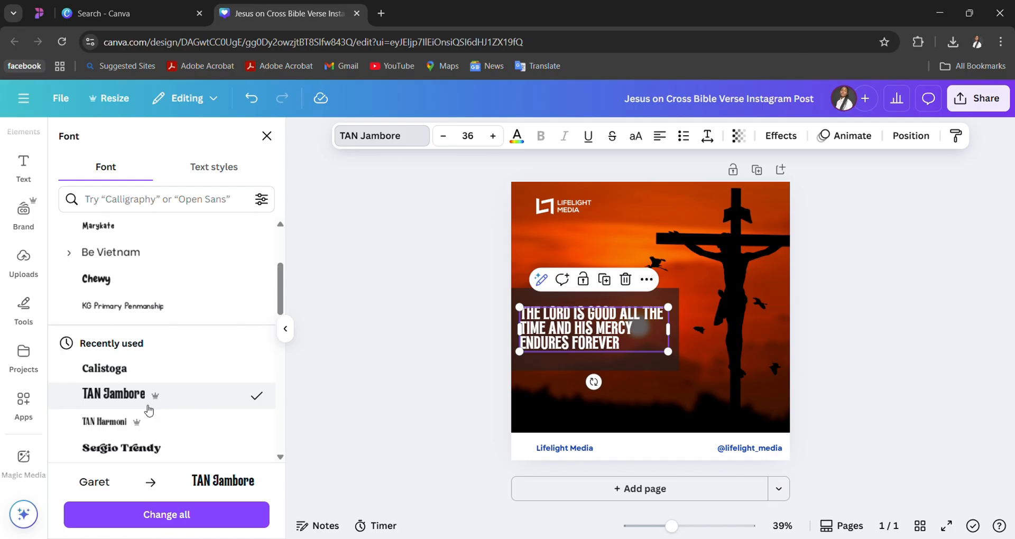
{"action": "left_click", "coordinate": [654, 383]}
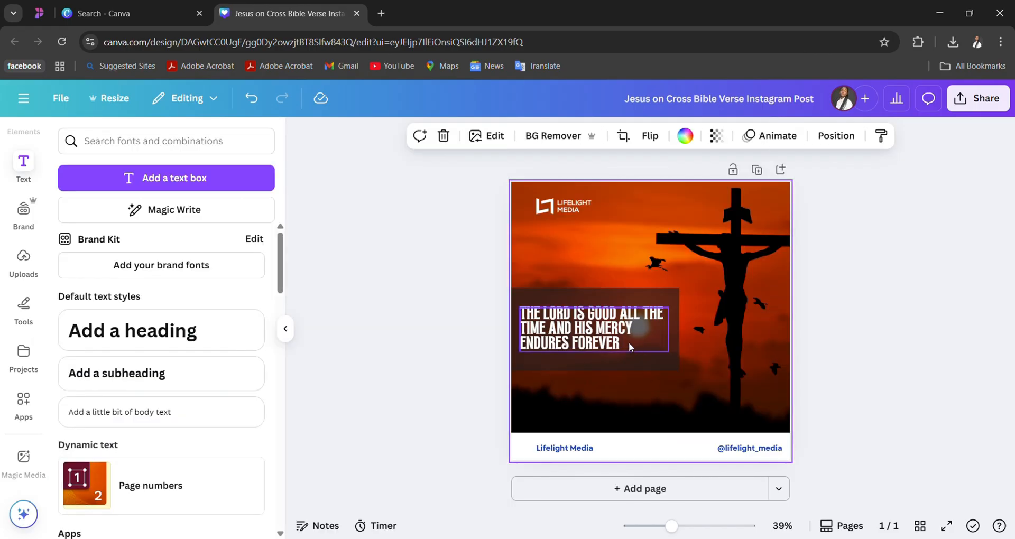
{"action": "left_click", "coordinate": [628, 342]}
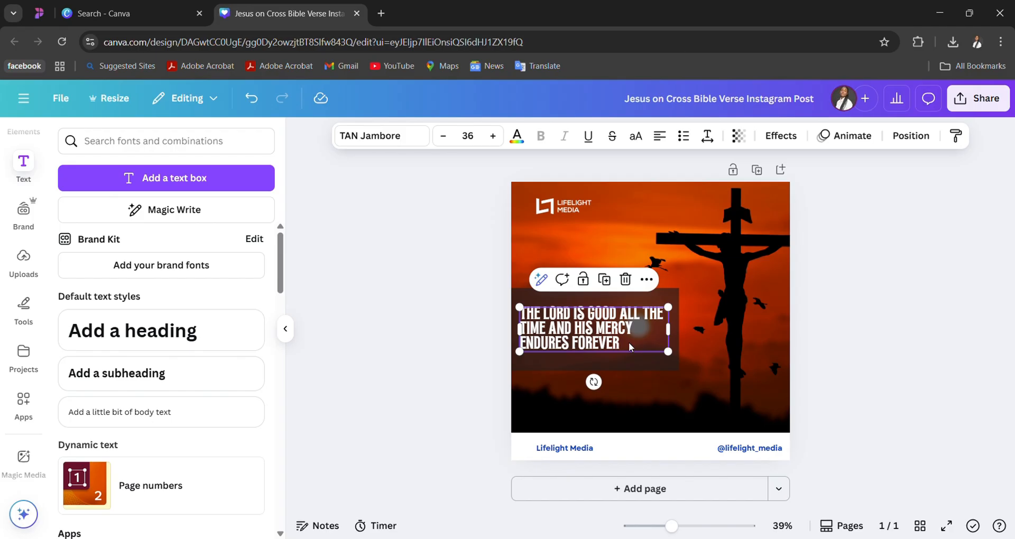
- Add a blank second page and insert a subheading on it reading "What is a font?"
{"action": "left_click", "coordinate": [658, 491]}
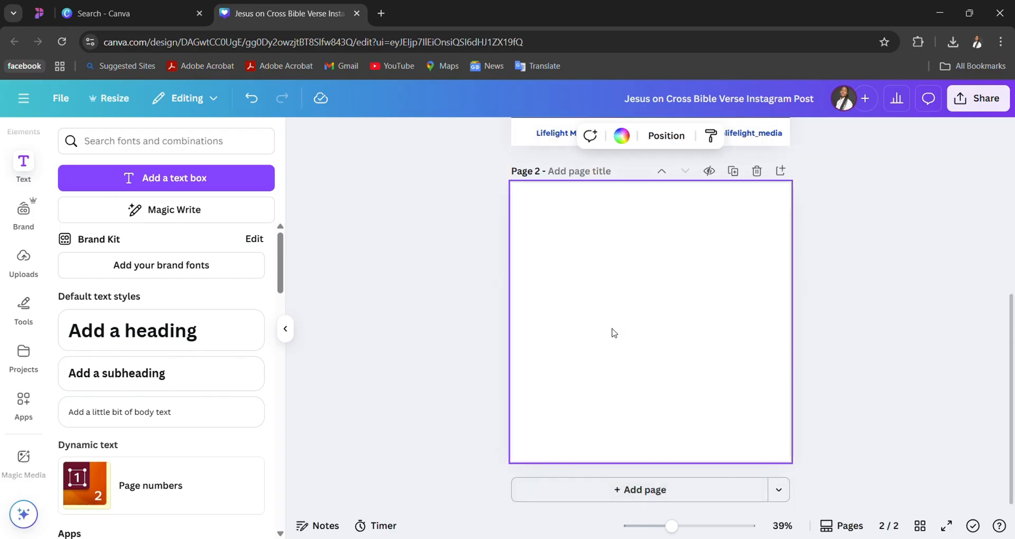
{"action": "left_click", "coordinate": [155, 390]}
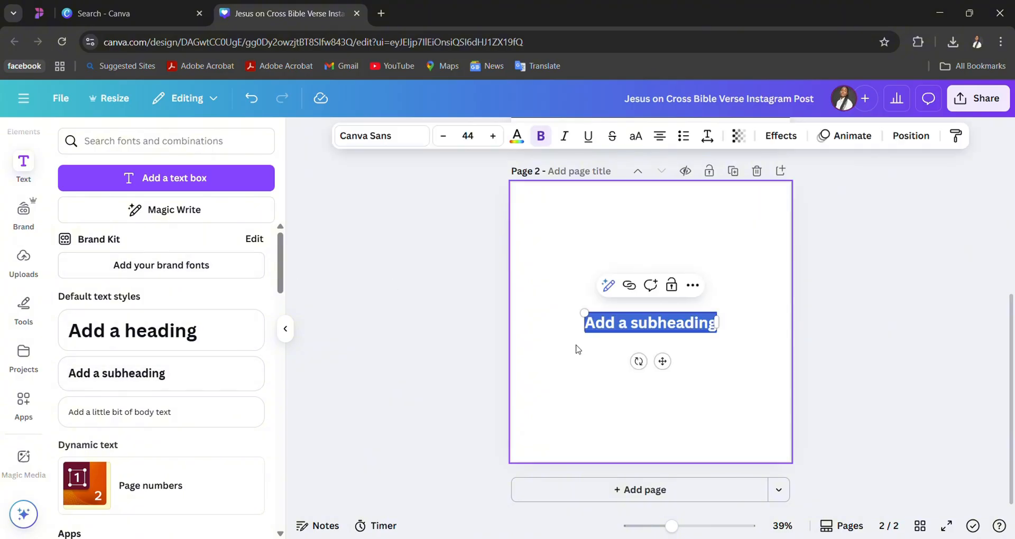
{"action": "type", "text": "A"}
{"action": "key", "text": "BackSpace"}
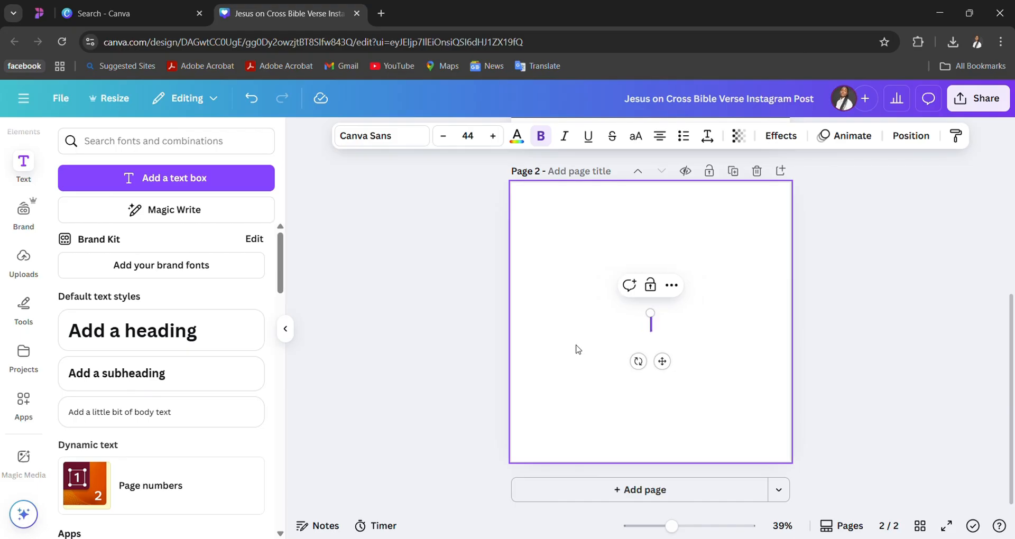
{"action": "type", "text": "What is "}
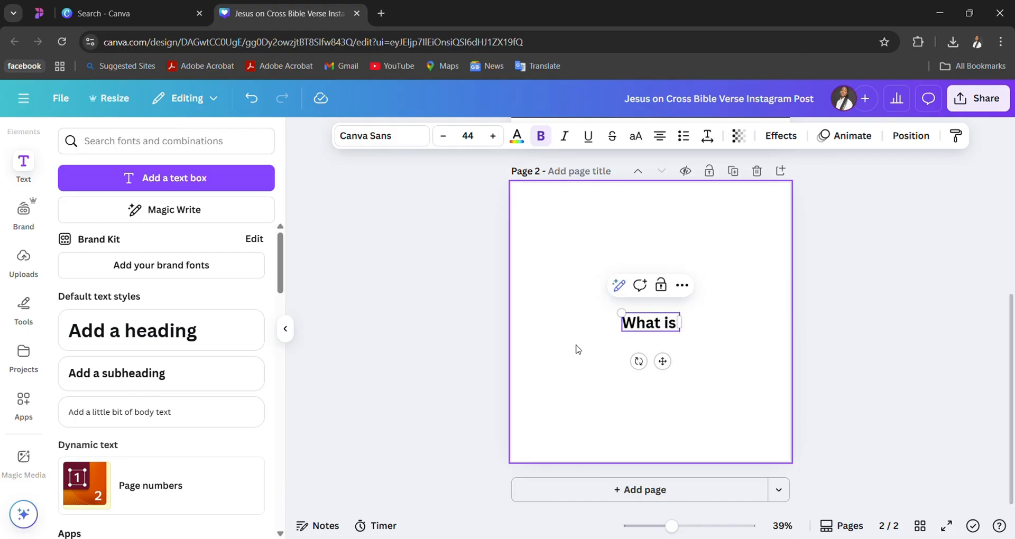
{"action": "type", "text": "a"}
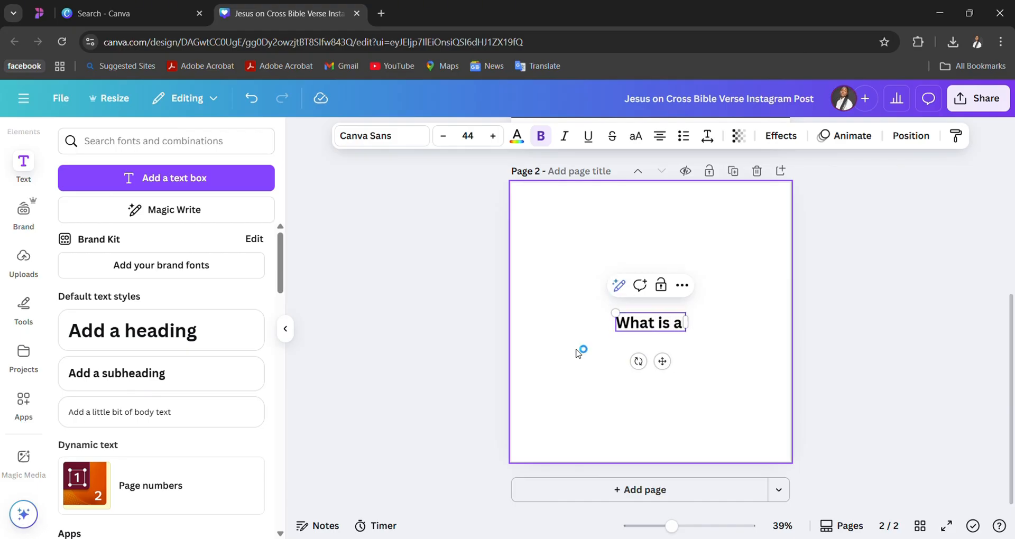
{"action": "type", "text": " font?"}
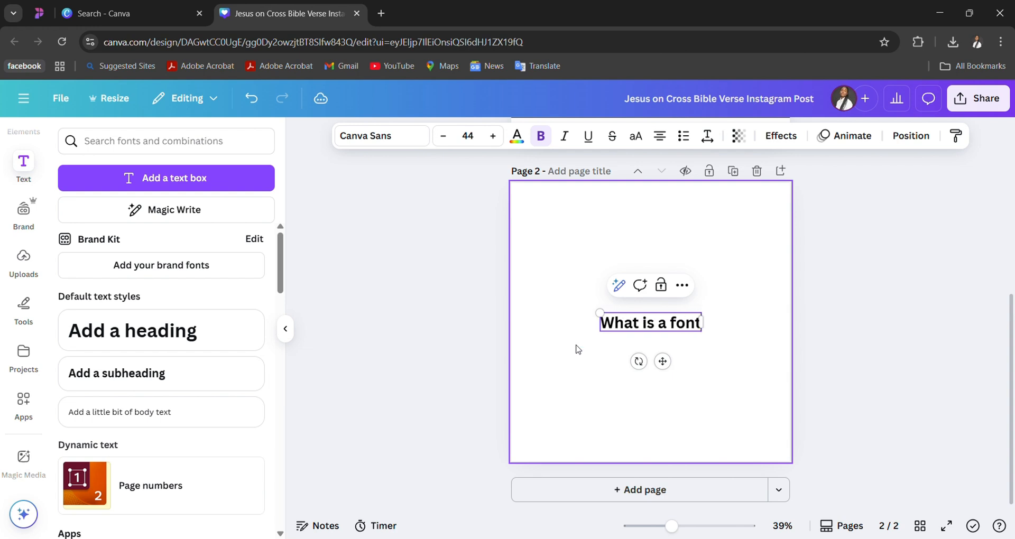
- Below the question, after a blank line, add the definition "A font is how letters look when we write them"
{"action": "key", "text": "Return"}
{"action": "key", "text": "Return"}
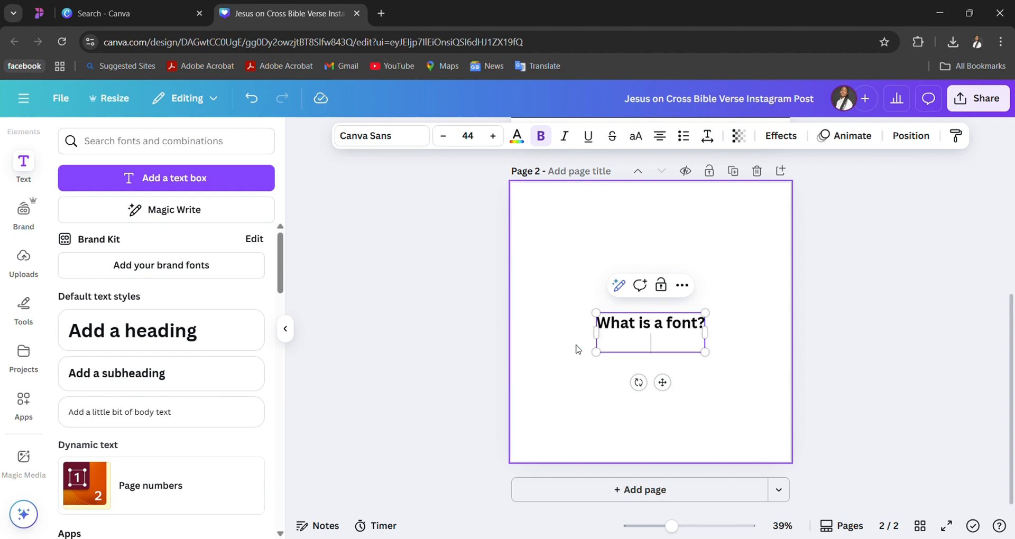
{"action": "type", "text": "A fon"}
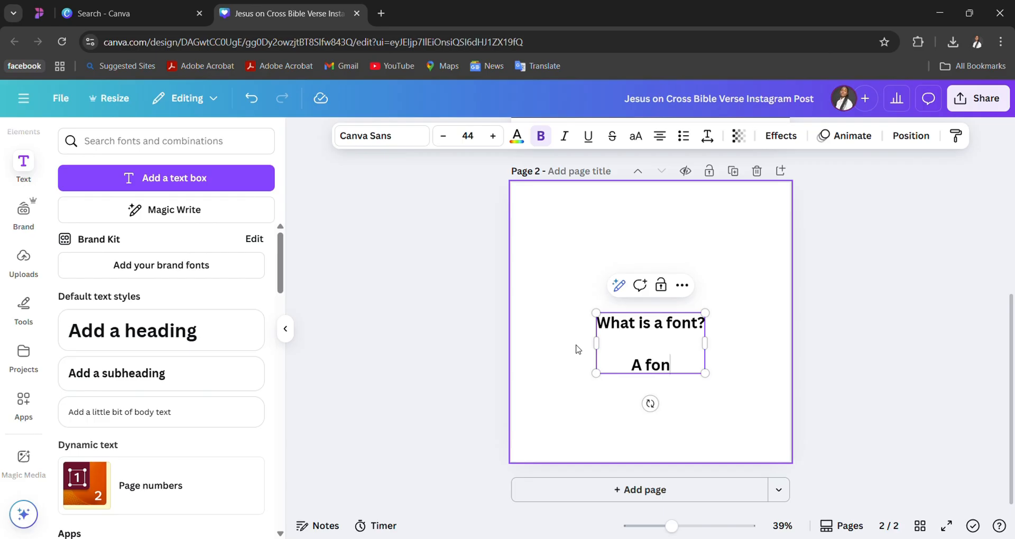
{"action": "type", "text": "t is how "}
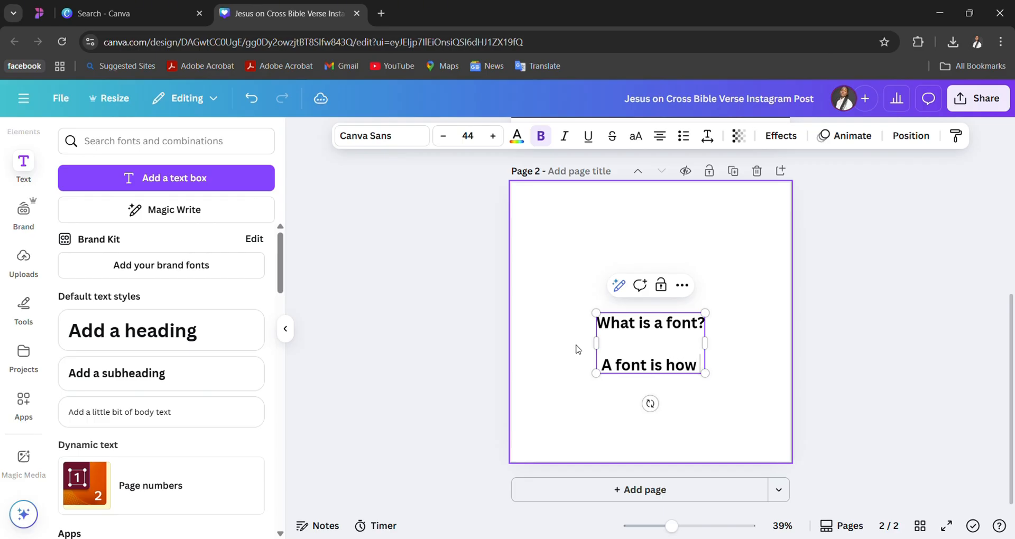
{"action": "type", "text": "letters look when we"}
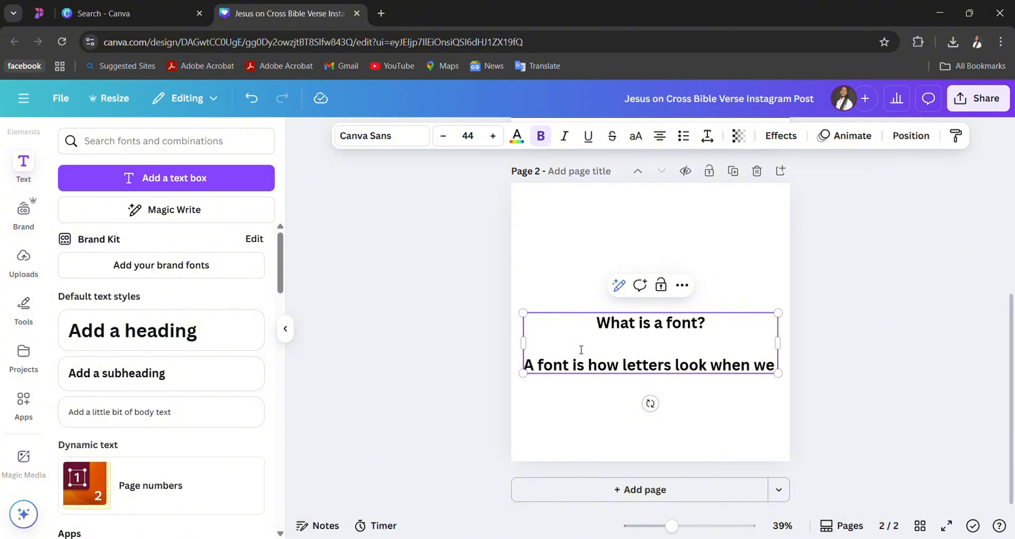
{"action": "type", "text": " write them"}
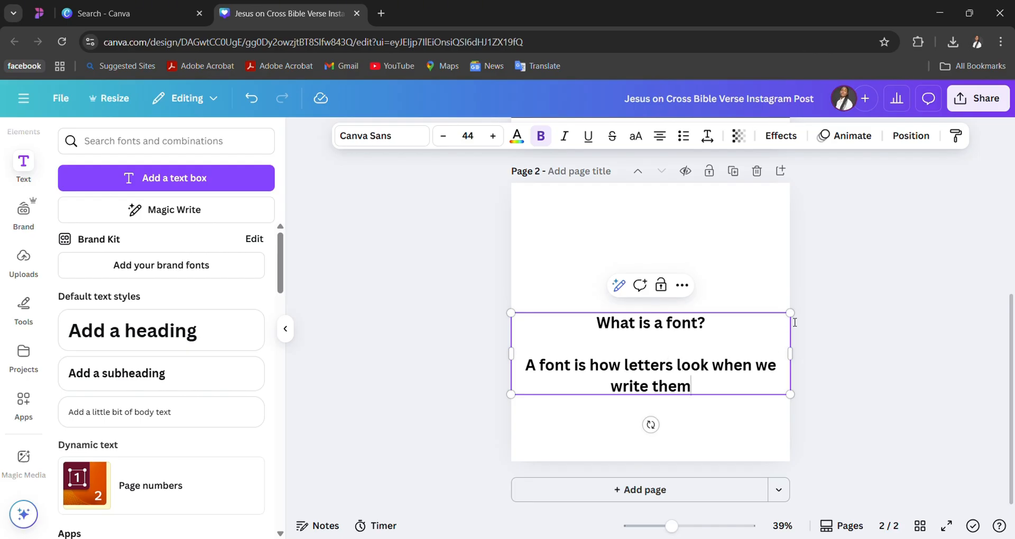
- Shrink the text to about size 33.3, move it near the page's top and widen its box to fit the definition on one line
{"action": "left_click_drag", "start_coordinate": [795, 316], "coordinate": [707, 289]}
{"action": "left_click", "coordinate": [708, 285]}
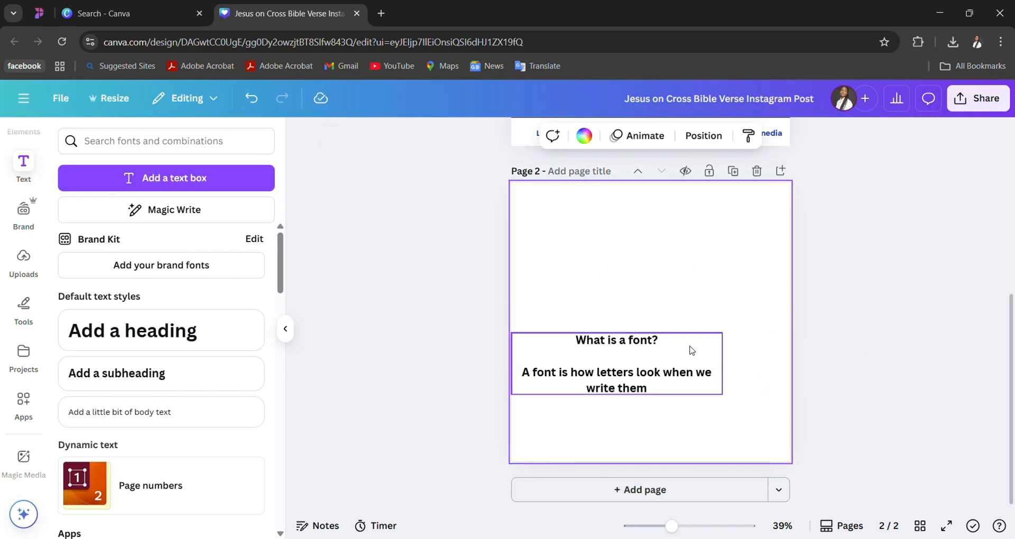
{"action": "left_click_drag", "start_coordinate": [691, 349], "coordinate": [729, 223]}
{"action": "left_click", "coordinate": [725, 261]}
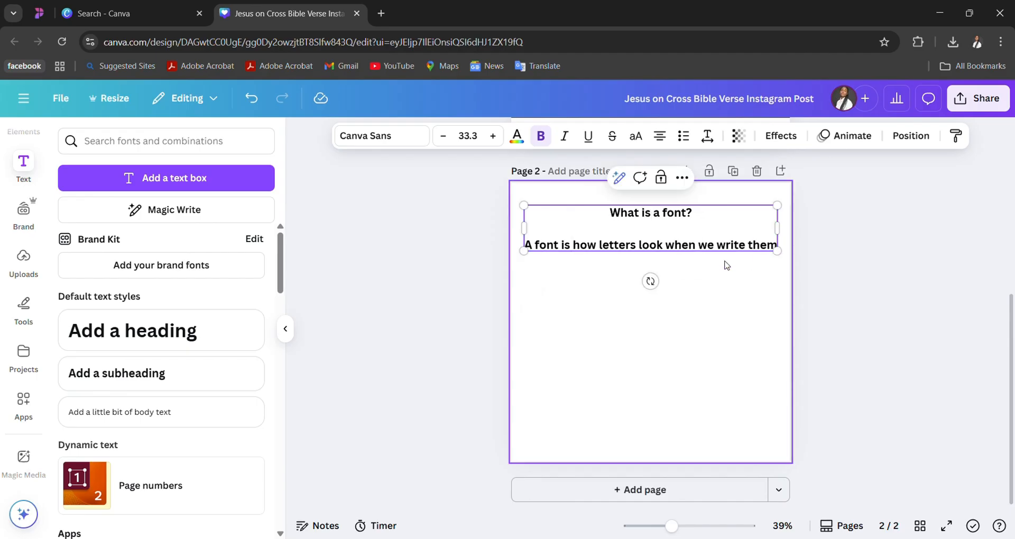
- After the definition, leave a blank line and add the sentence "Font are different styles of writing"
{"action": "left_click", "coordinate": [779, 249]}
{"action": "key", "text": "Return"}
{"action": "key", "text": "Return"}
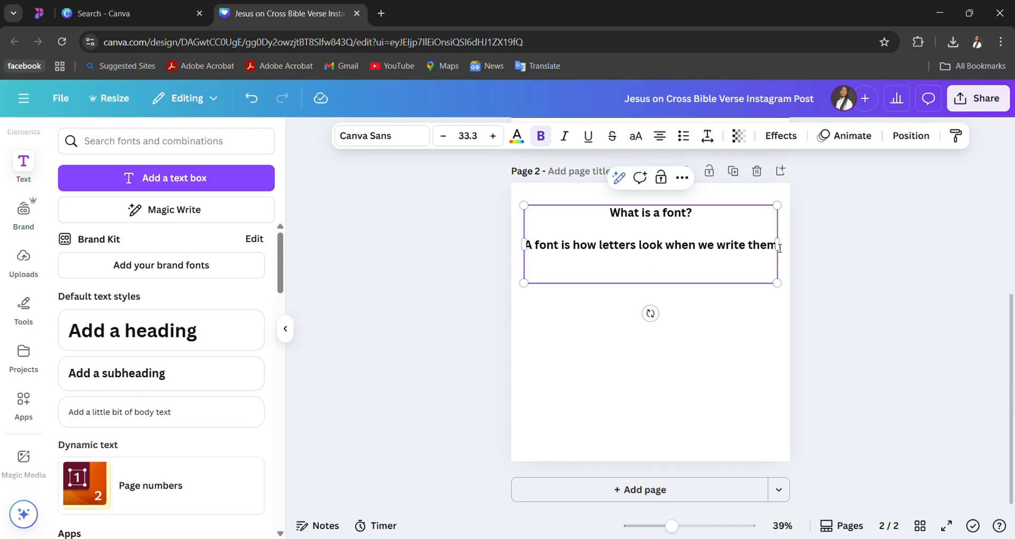
{"action": "type", "text": "Fot"}
{"action": "key", "text": "BackSpace"}
{"action": "type", "text": "nt are different"}
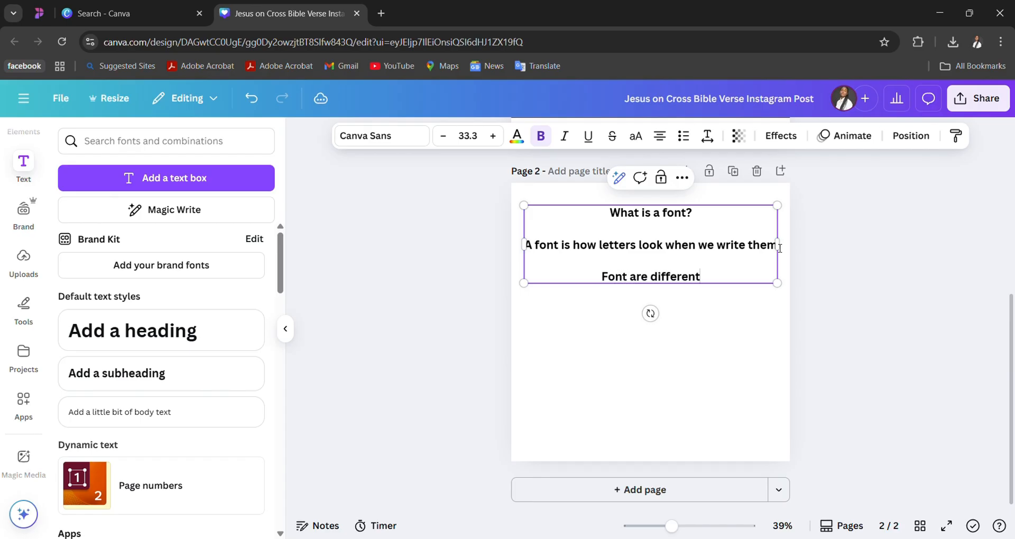
{"action": "type", "text": " styles of wrtin"}
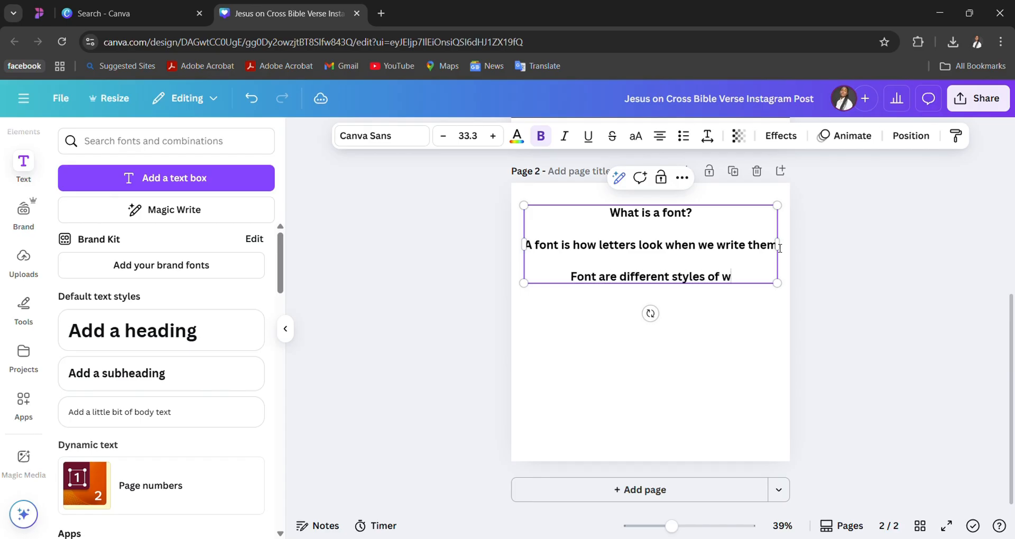
{"action": "key", "text": "BackSpace"}
{"action": "key", "text": "BackSpace"}
{"action": "key", "text": "BackSpace"}
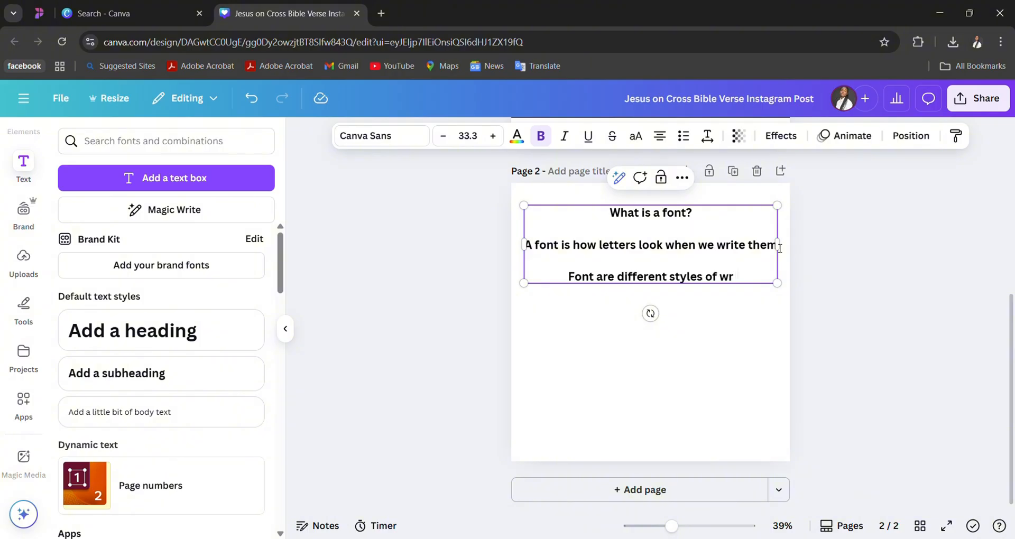
{"action": "type", "text": "iting"}
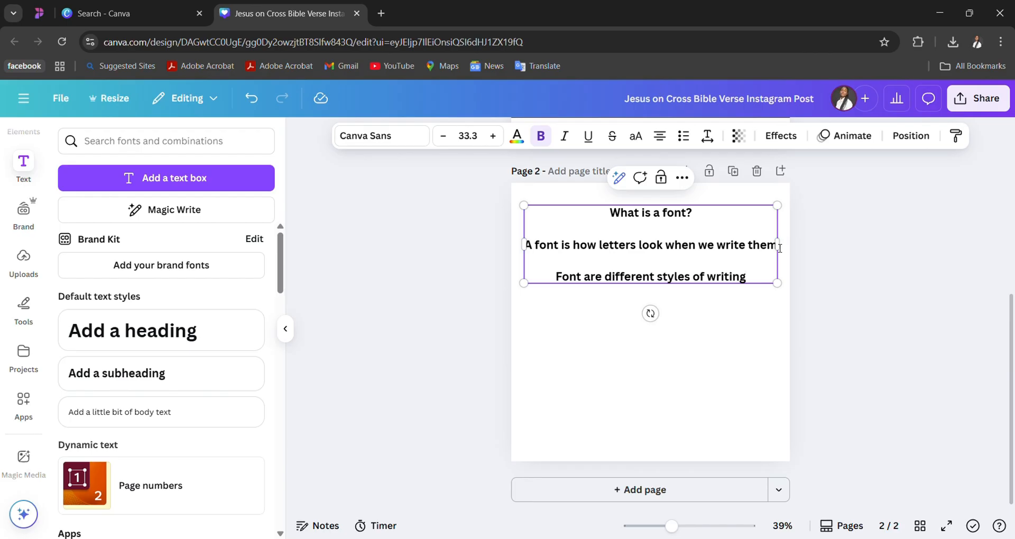
- Add the line "Examples of Font is:" below the sentence about writing styles, separated by a blank line
{"action": "key", "text": "Return"}
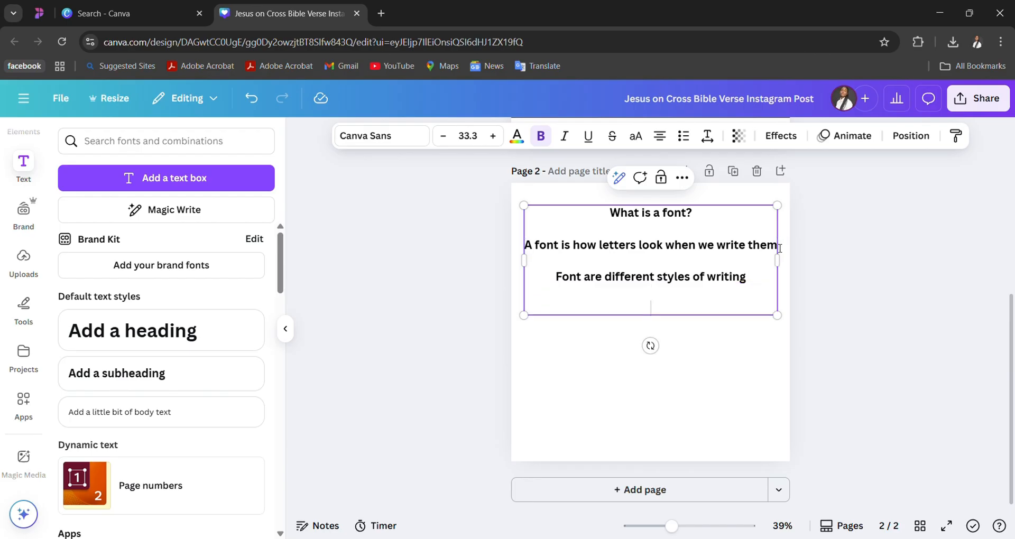
{"action": "type", "text": "W"}
{"action": "key", "text": "BackSpace"}
{"action": "type", "text": "Examples "}
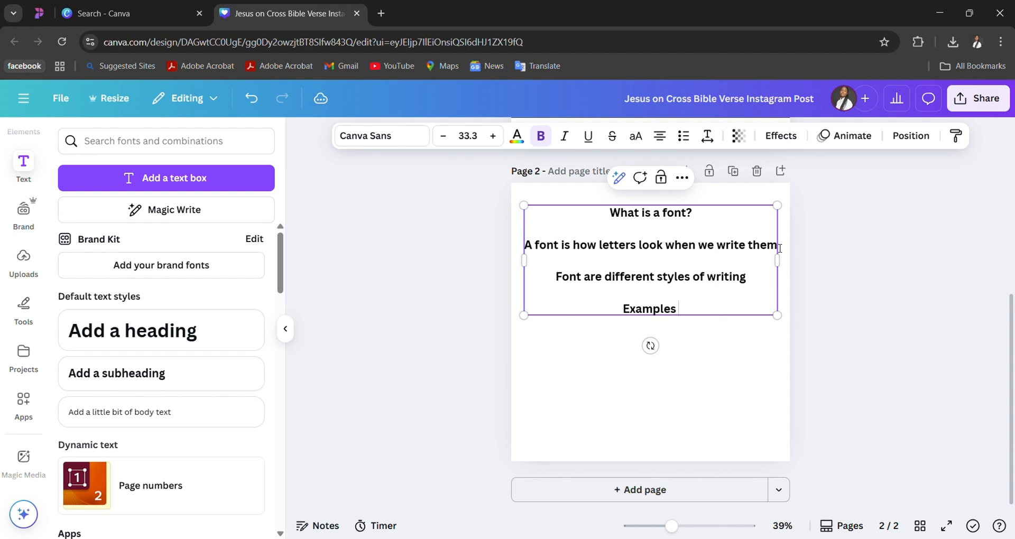
{"action": "type", "text": "p"}
{"action": "key", "text": "BackSpace"}
{"action": "type", "text": "o"}
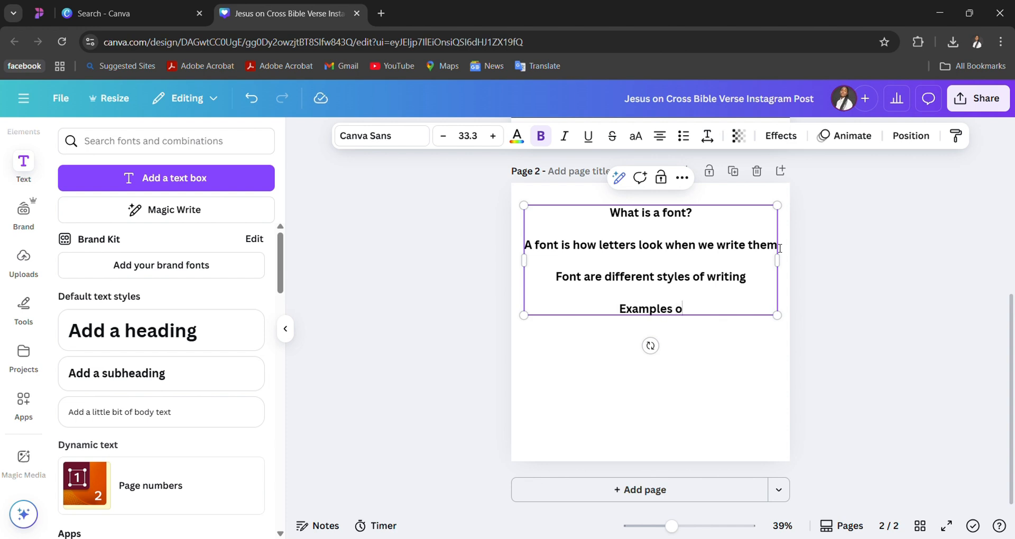
{"action": "type", "text": "f Fint"}
{"action": "key", "text": "BackSpace"}
{"action": "key", "text": "BackSpace"}
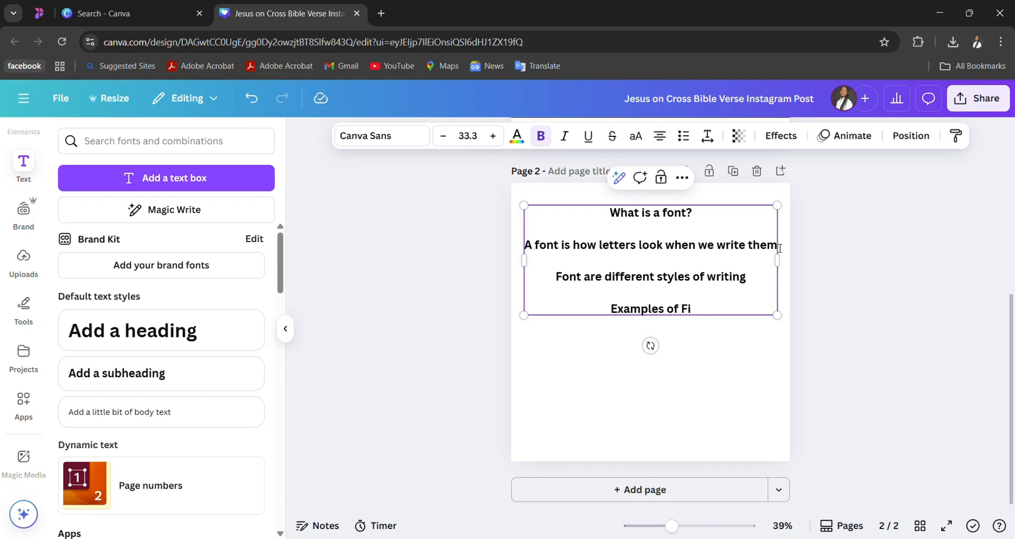
{"action": "key", "text": "BackSpace"}
{"action": "type", "text": "ont is"}
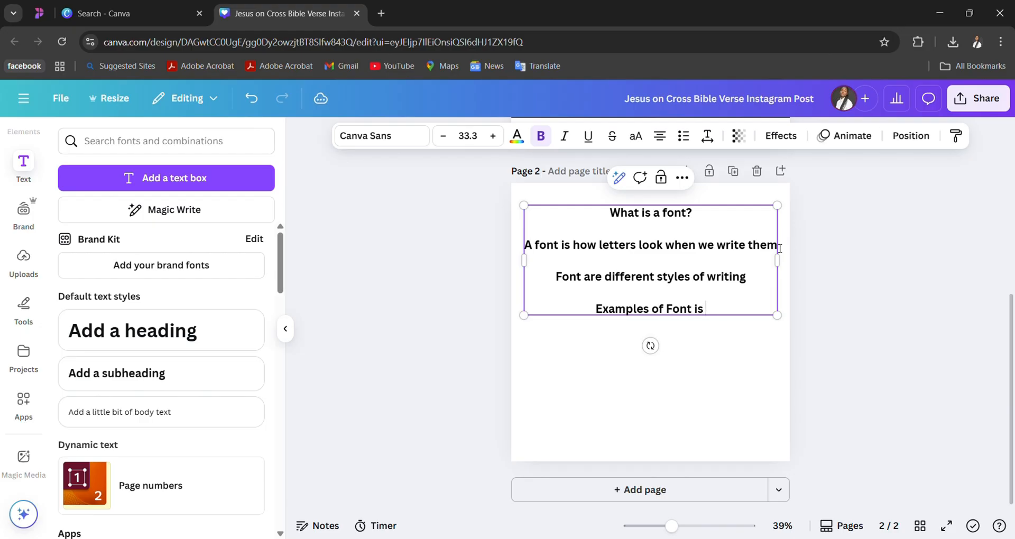
{"action": "key", "text": "BackSpace"}
{"action": "type", "text": ":"}
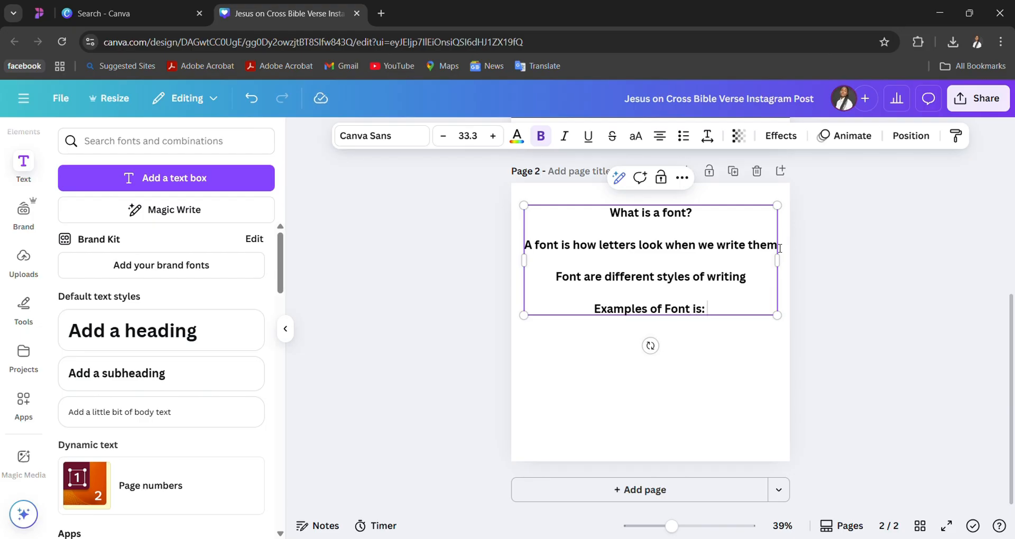
- Add "Times New Roman" as the first example, with blank lines before and after it
{"action": "key", "text": "Return"}
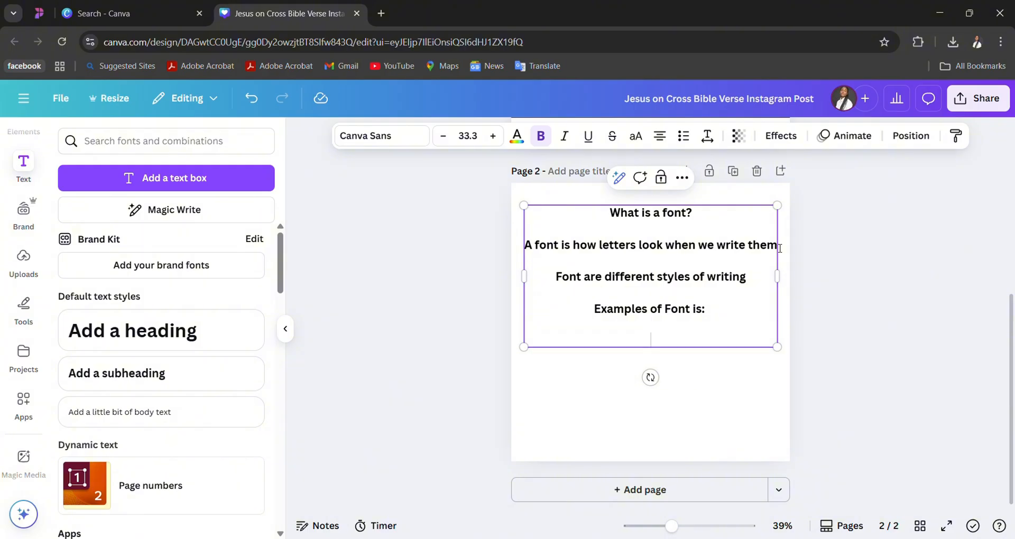
{"action": "type", "text": "Tikmes"}
{"action": "key", "text": "BackSpace"}
{"action": "key", "text": "BackSpace"}
{"action": "key", "text": "BackSpace"}
{"action": "key", "text": "BackSpace"}
{"action": "type", "text": "mes an"}
{"action": "key", "text": "BackSpace"}
{"action": "key", "text": "BackSpace"}
{"action": "type", "text": "New "}
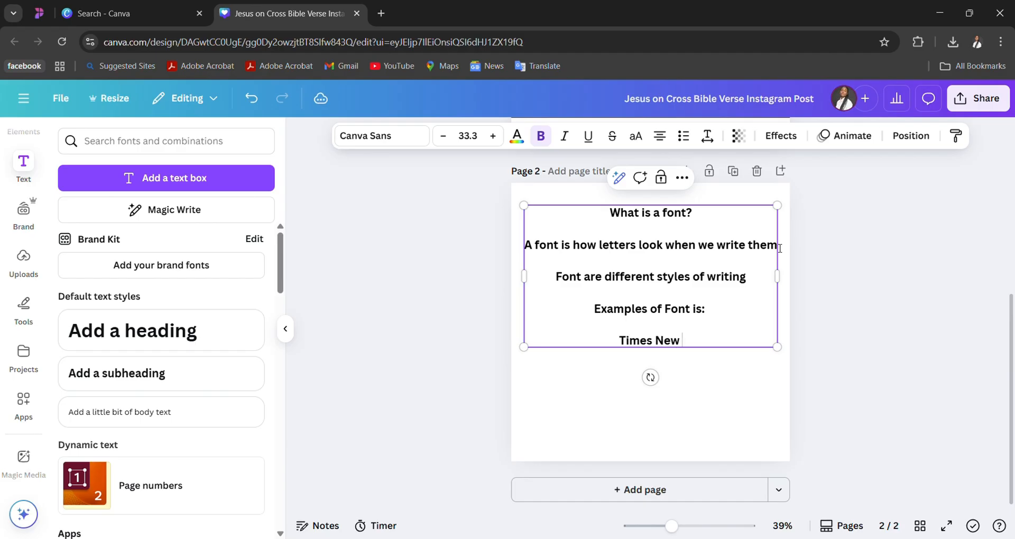
{"action": "type", "text": "Roman"}
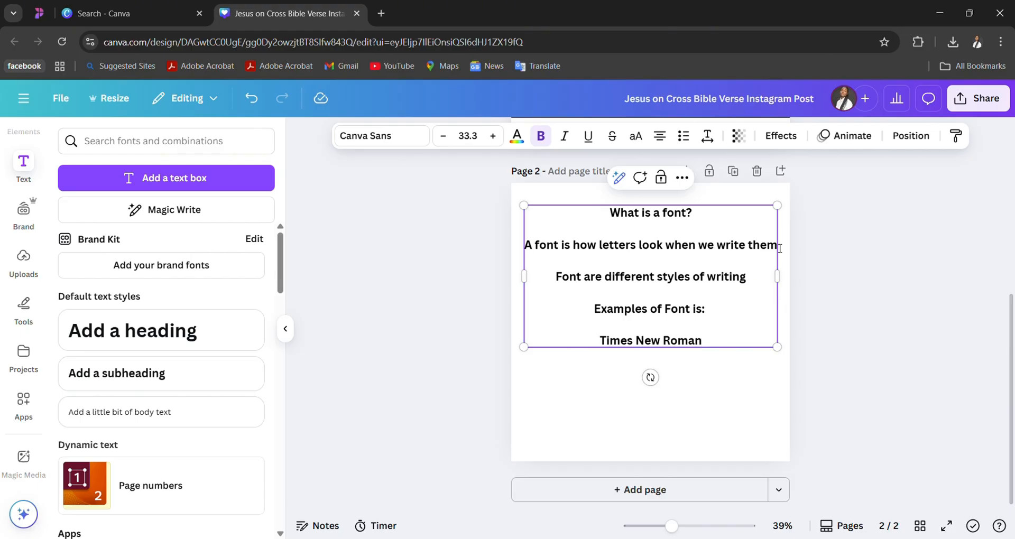
{"action": "key", "text": "Return"}
{"action": "key", "text": "Return"}
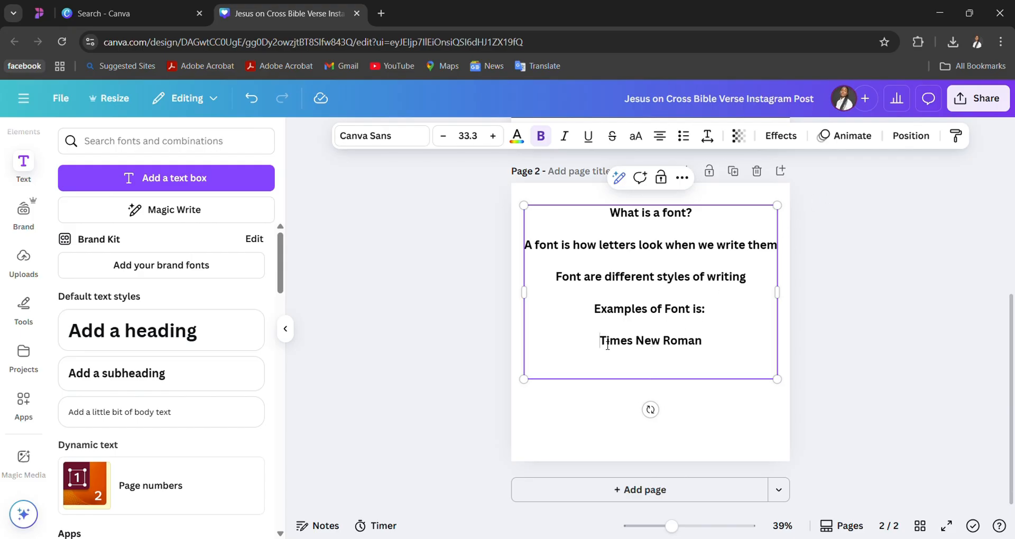
- Insert the label "Serious Font:" in front of "Times New Roman"
{"action": "type", "text": "Serious"}
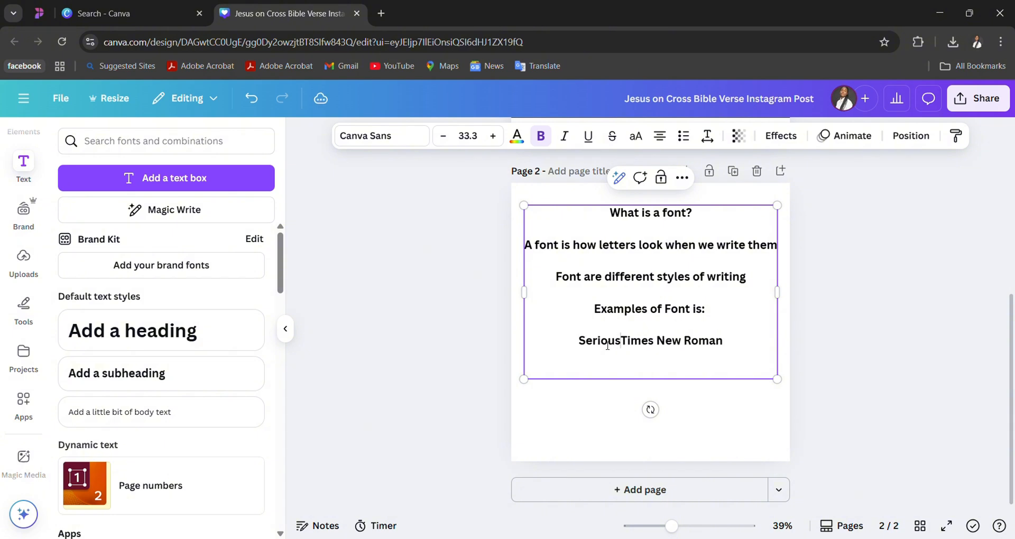
{"action": "type", "text": " D"}
{"action": "key", "text": "BackSpace"}
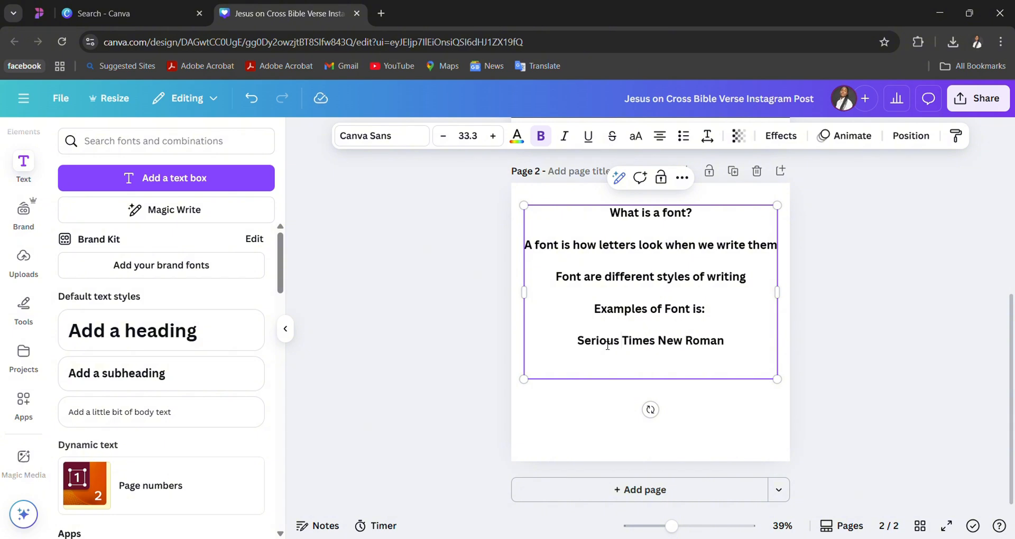
{"action": "type", "text": "Font"}
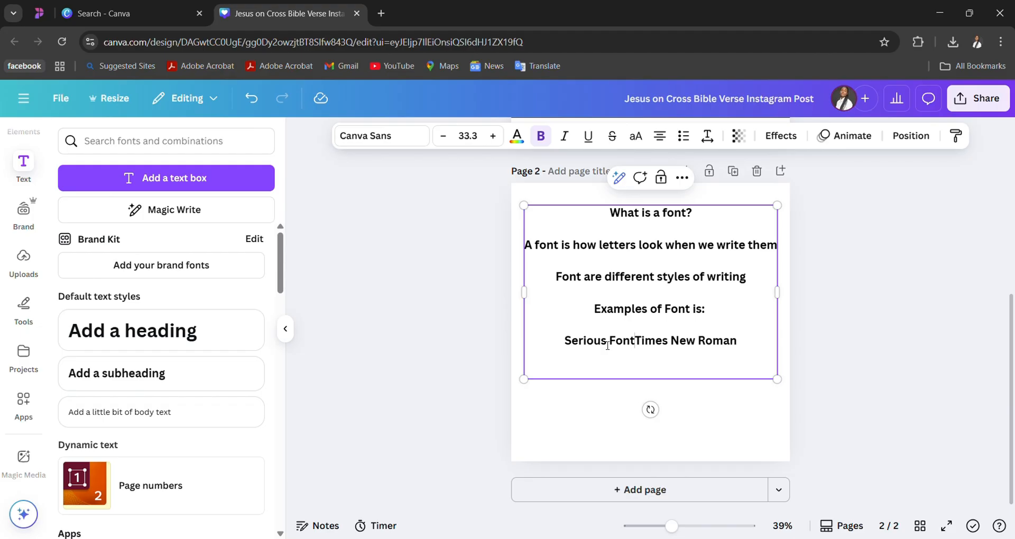
{"action": "type", "text": ":"}
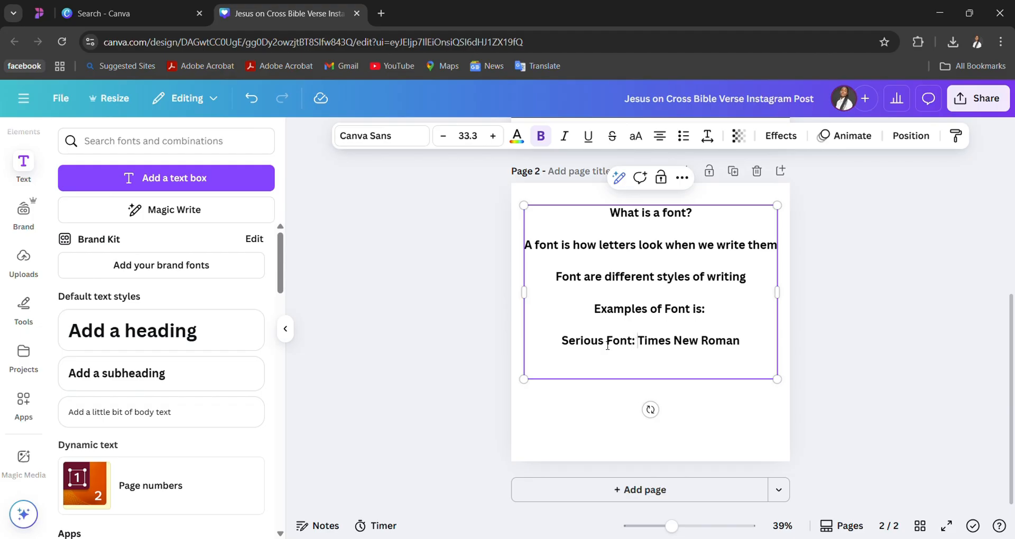
- Add the line "Funny Font: Comic San" below the Times New Roman example, separated by a blank line
{"action": "left_click", "coordinate": [755, 351]}
{"action": "key", "text": "Return"}
{"action": "key", "text": "Return"}
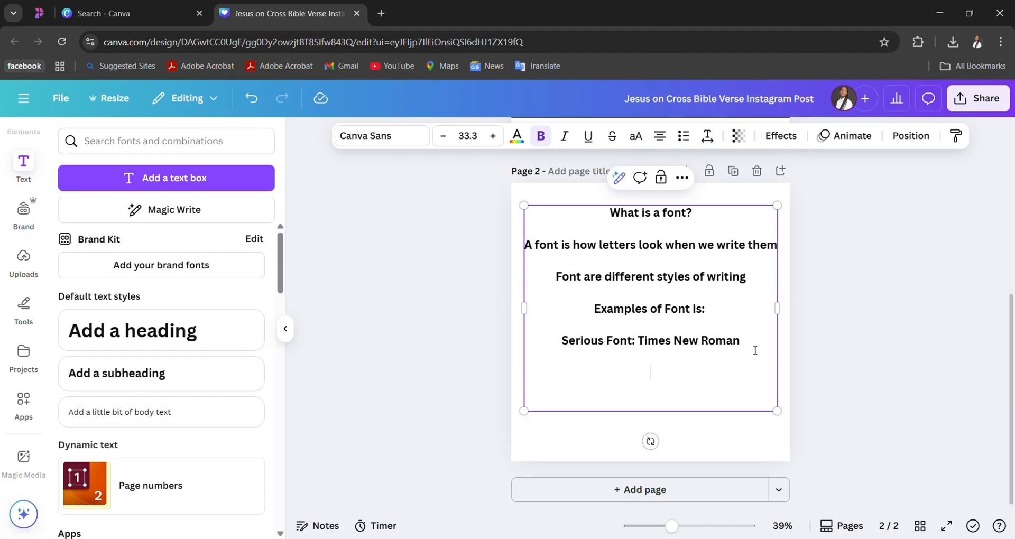
{"action": "type", "text": "Funny Font: Comi"}
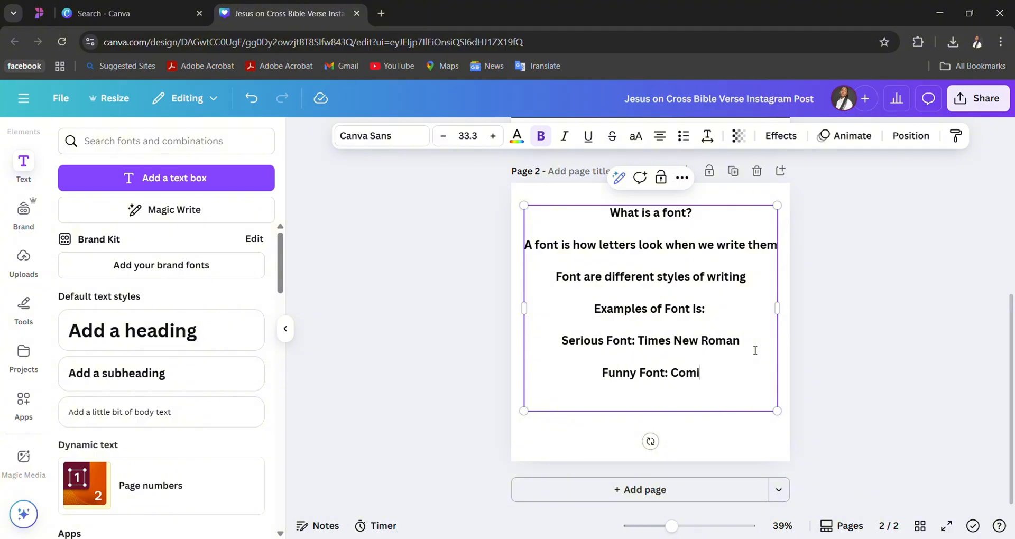
{"action": "type", "text": "c D"}
{"action": "key", "text": "BackSpace"}
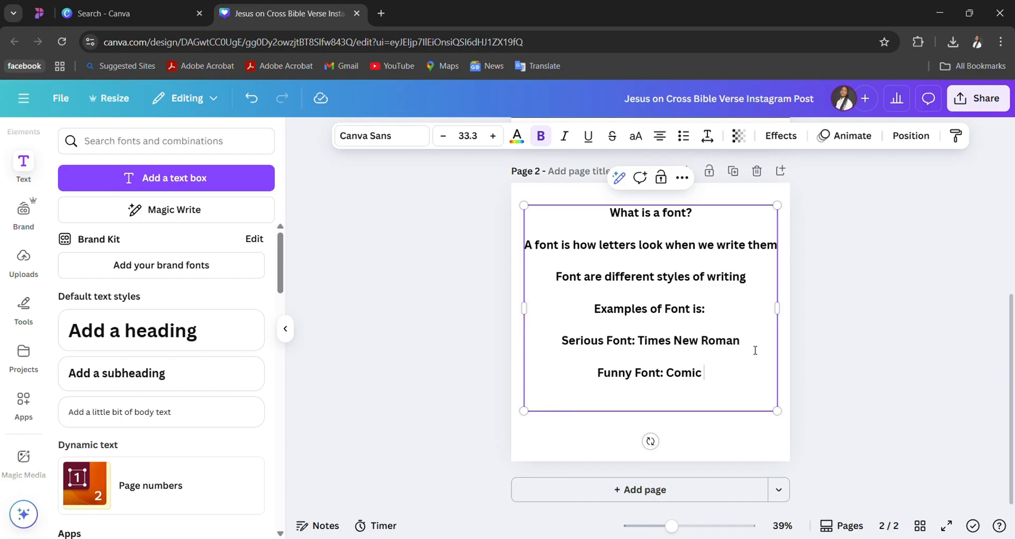
{"action": "type", "text": "San"}
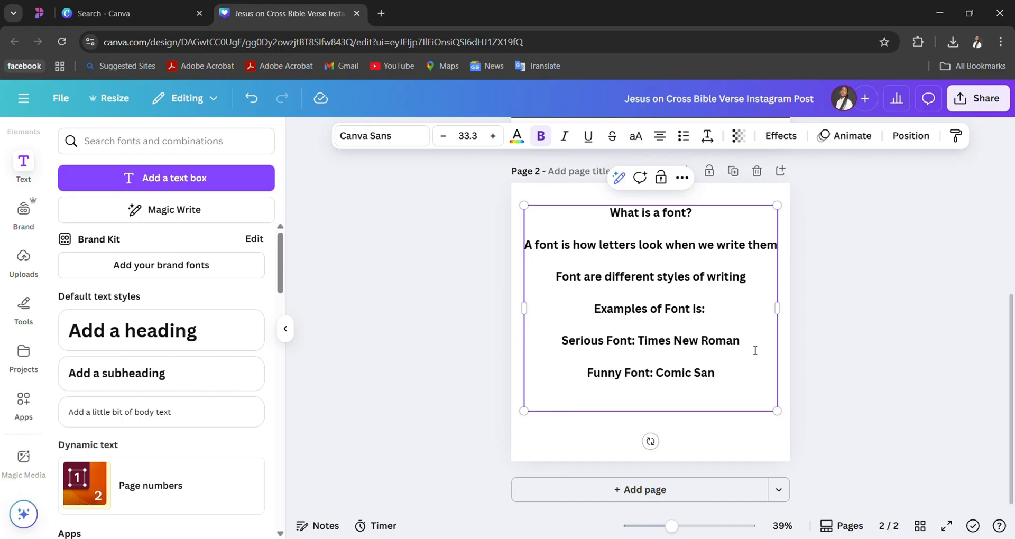
- Add "Fancy Font: Cursive Writing" as the third example, separated from the Funny Font line by a blank line
{"action": "key", "text": "Return"}
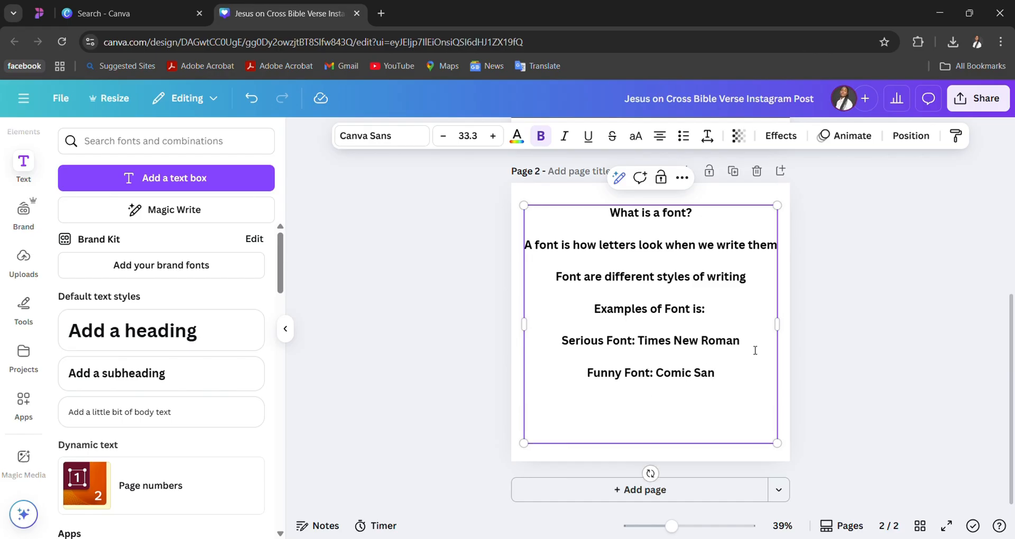
{"action": "type", "text": "Fancy Font"}
{"action": "type", "text": ": Cursive"}
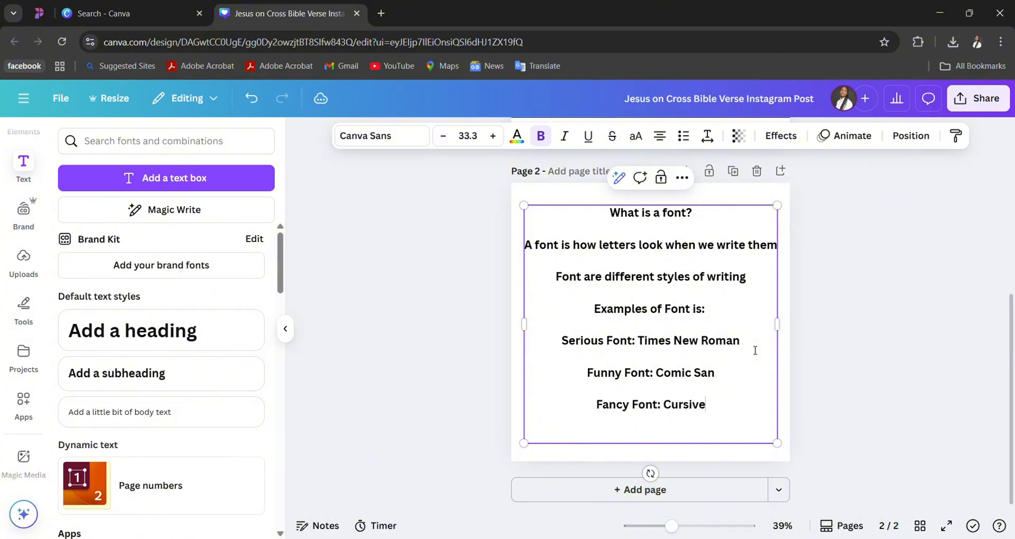
{"action": "type", "text": " Writing"}
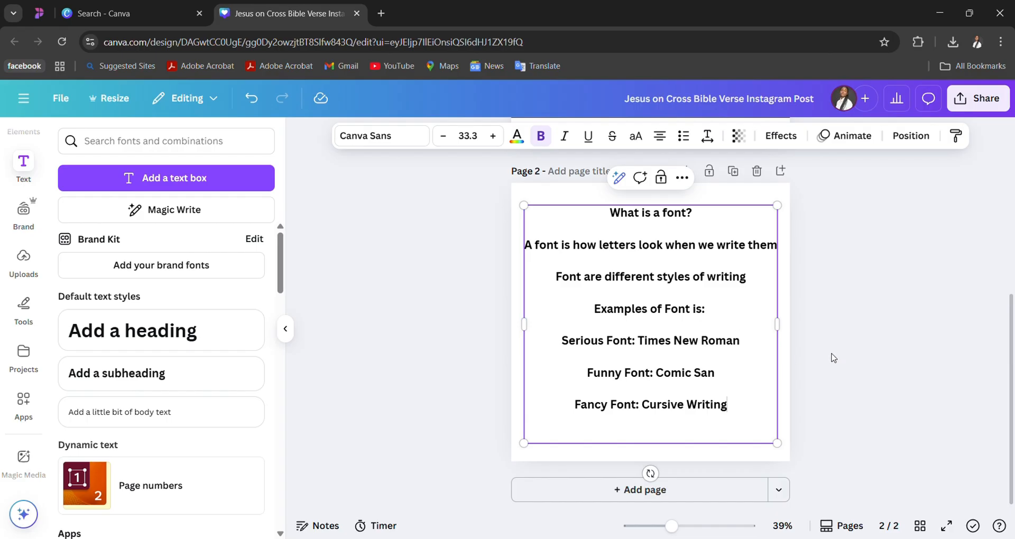
- Enlarge the whole text box slightly from its corner to about 986 by 927, scaling the text to size 33.5
{"action": "left_click", "coordinate": [851, 363]}
{"action": "left_click", "coordinate": [696, 330]}
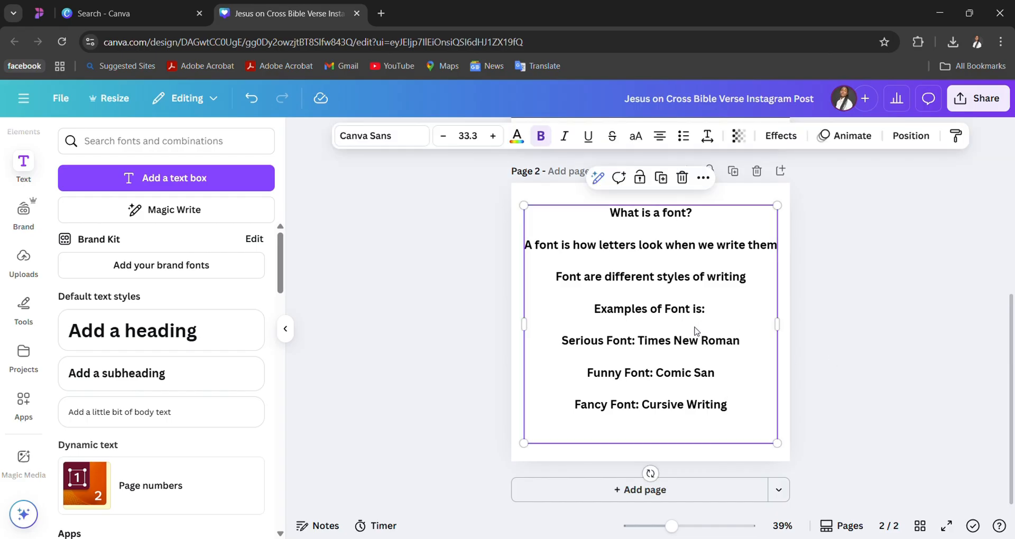
{"action": "left_click_drag", "start_coordinate": [524, 205], "coordinate": [522, 204]}
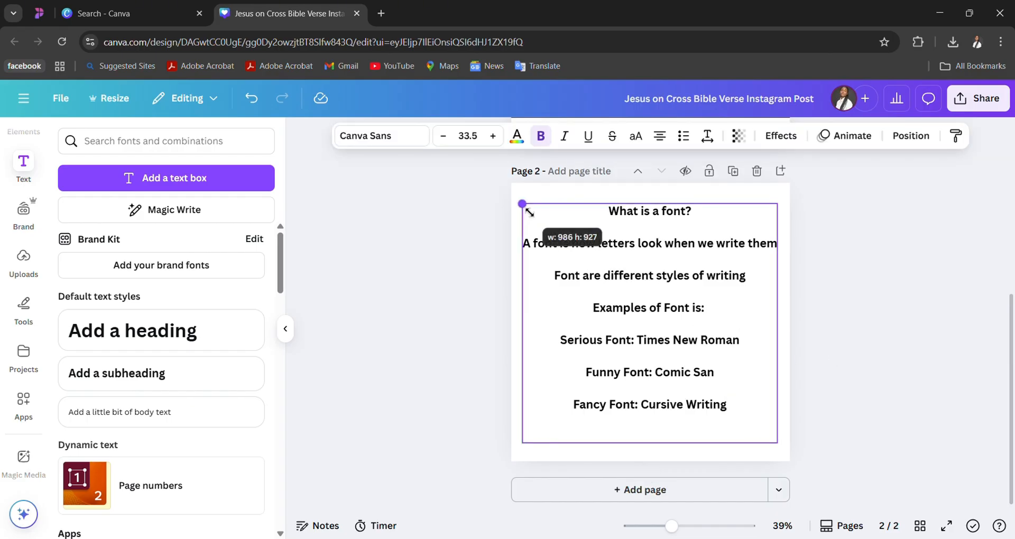
- Change the font of the words "Times New Roman" in the Serious Font line to Times New Roman
{"action": "scroll", "coordinate": [817, 296], "scroll_direction": "up", "scroll_amount": 2}
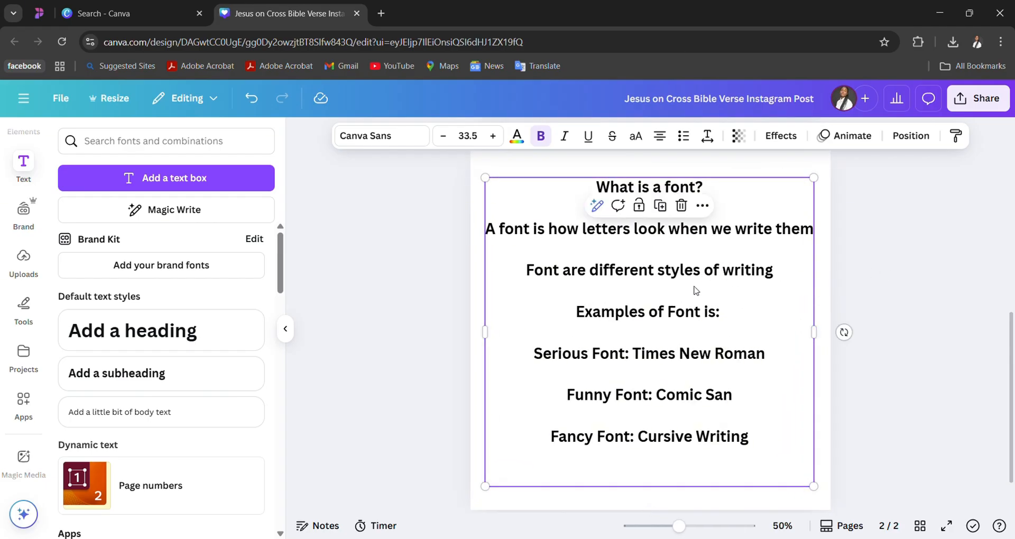
{"action": "left_click", "coordinate": [637, 357]}
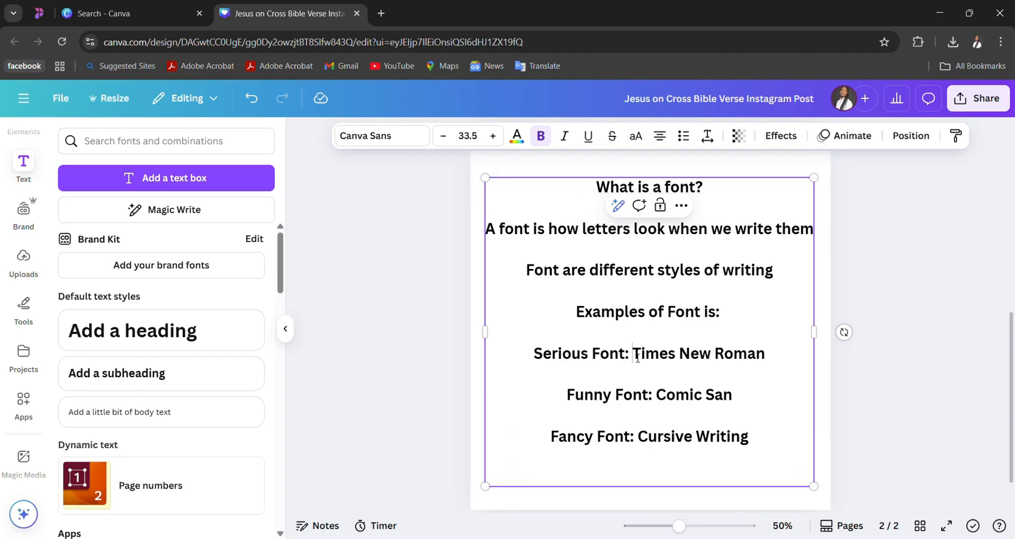
{"action": "left_click_drag", "start_coordinate": [637, 357], "coordinate": [769, 365]}
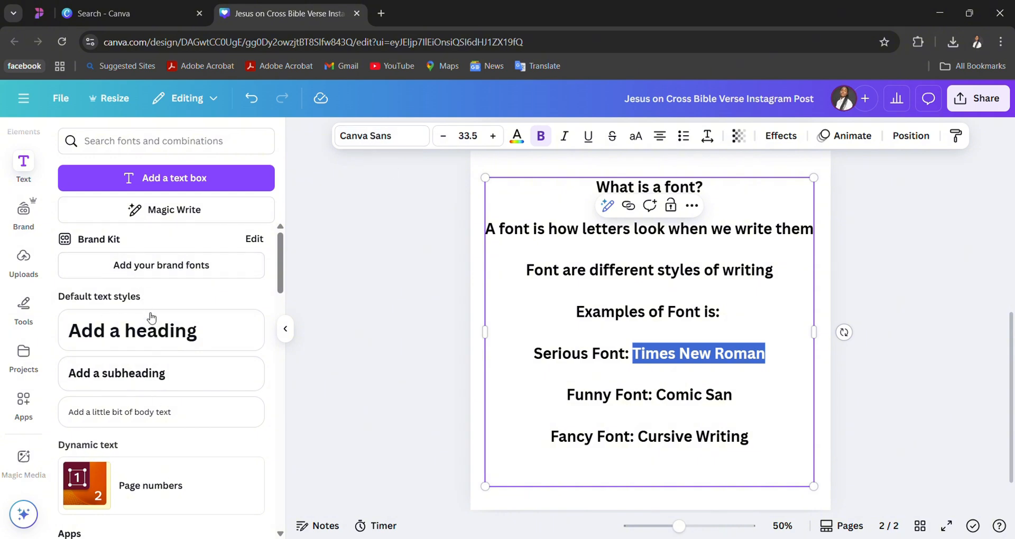
{"action": "scroll", "coordinate": [152, 323], "scroll_direction": "down", "scroll_amount": 5}
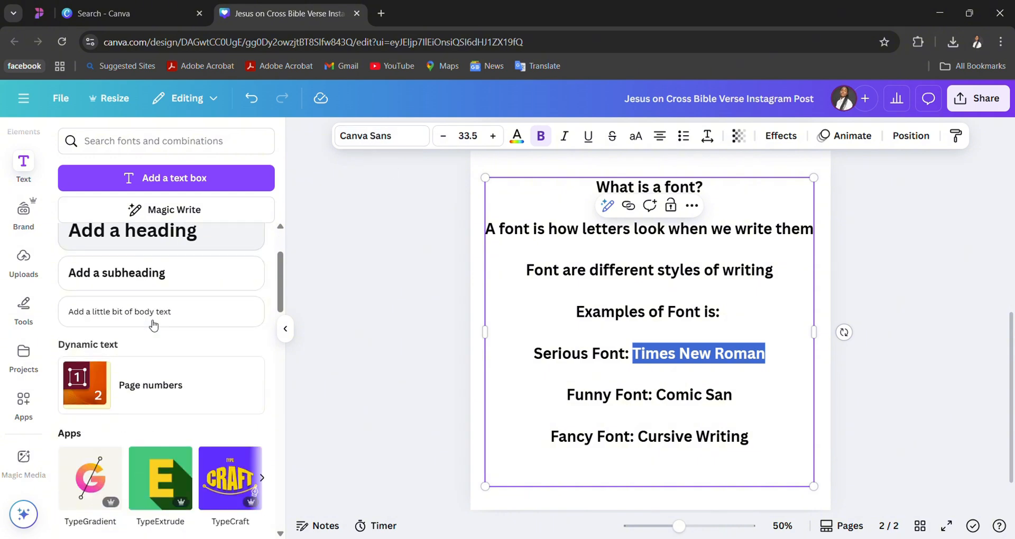
{"action": "left_click", "coordinate": [386, 135]}
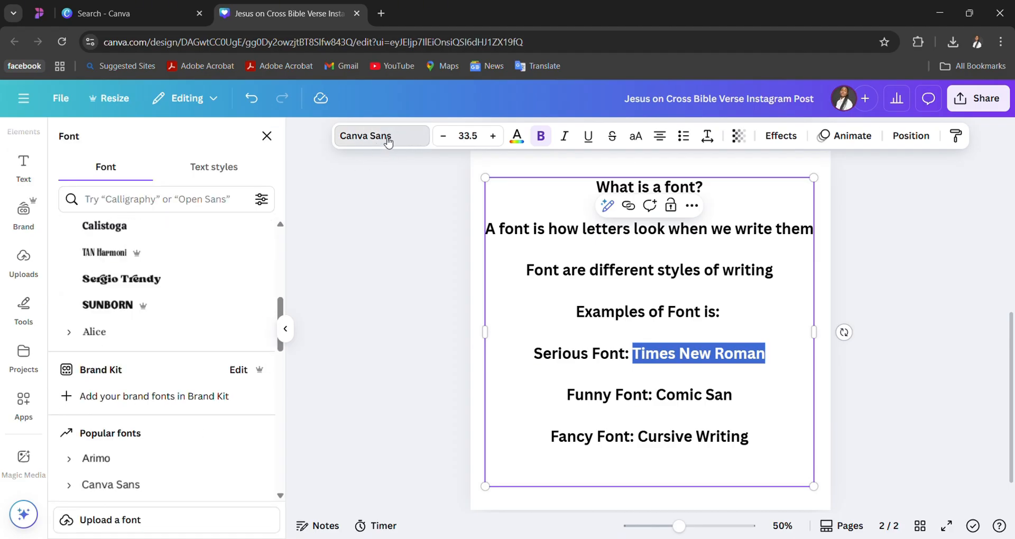
{"action": "left_click", "coordinate": [217, 210]}
{"action": "type", "text": "T"}
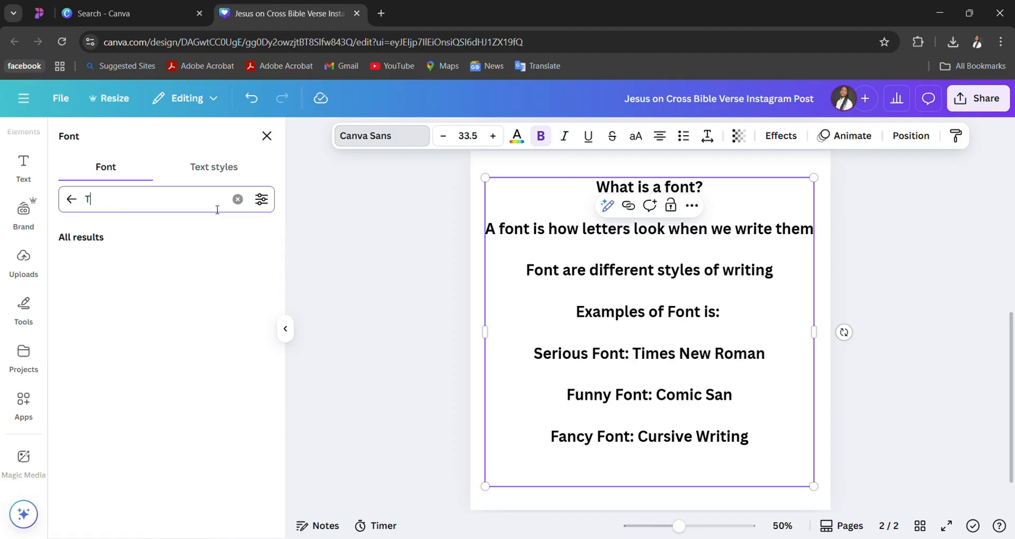
{"action": "type", "text": "ime "}
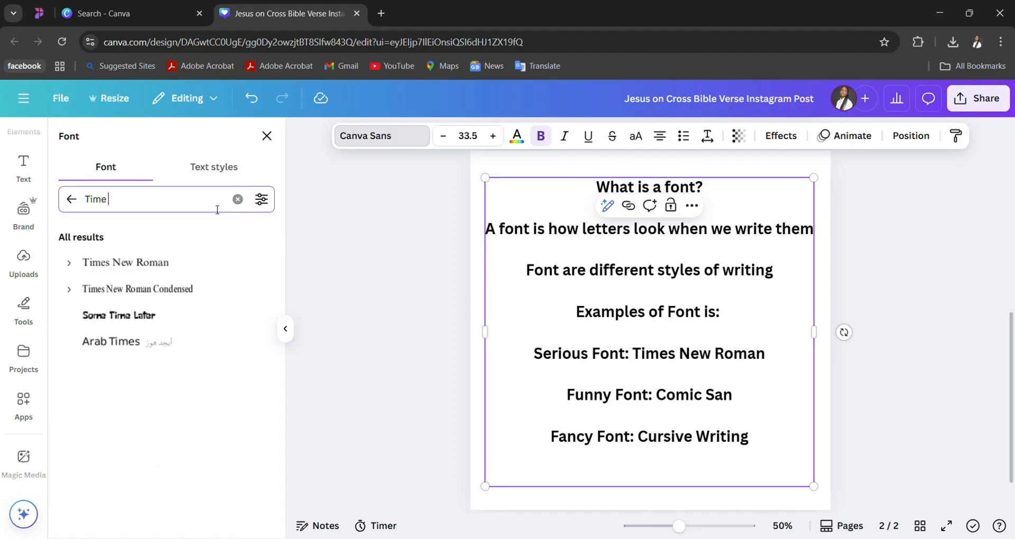
{"action": "type", "text": "New"}
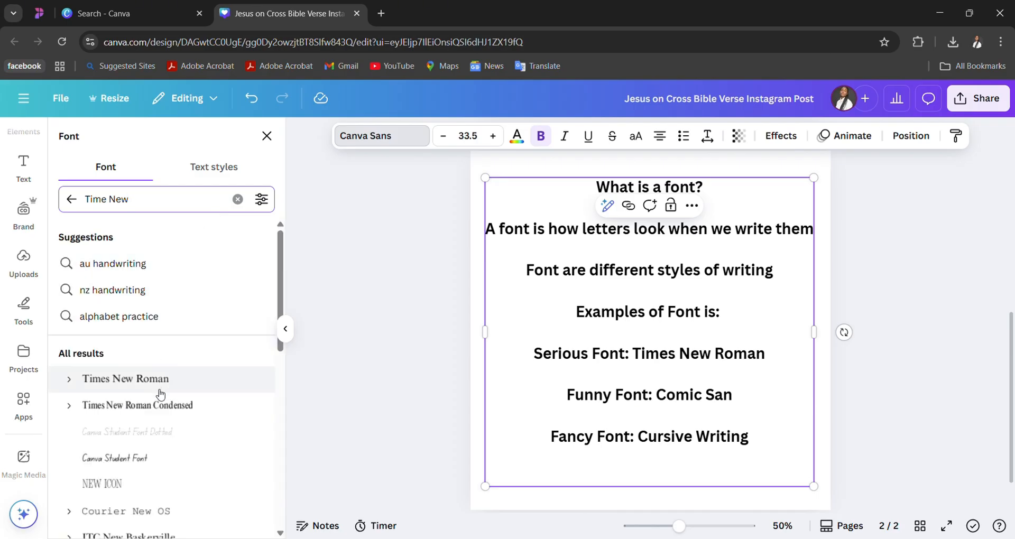
{"action": "left_click", "coordinate": [156, 388]}
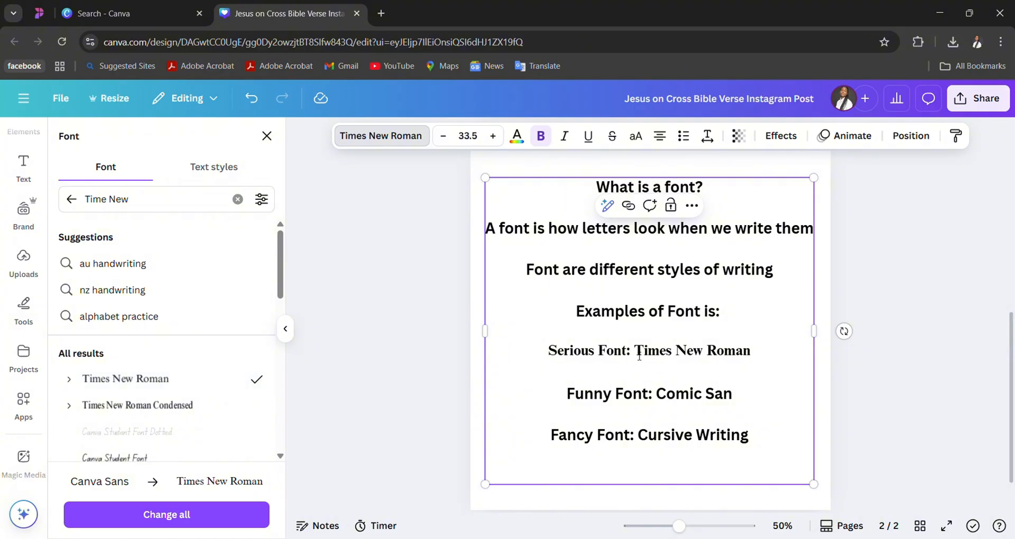
- Color the words "Times New Roman" with the dark blue from the document colors
{"action": "left_click_drag", "start_coordinate": [634, 351], "coordinate": [765, 349]}
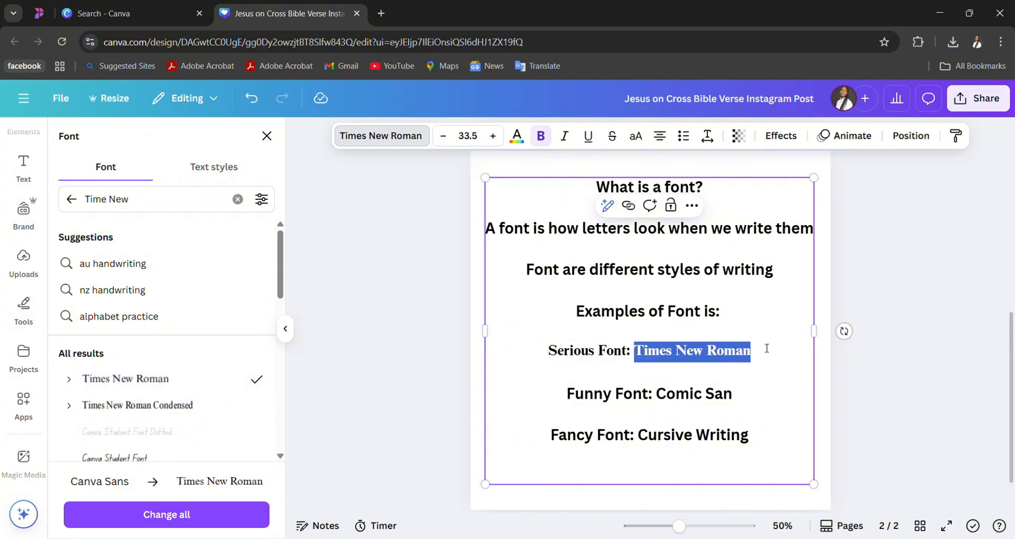
{"action": "left_click", "coordinate": [520, 145]}
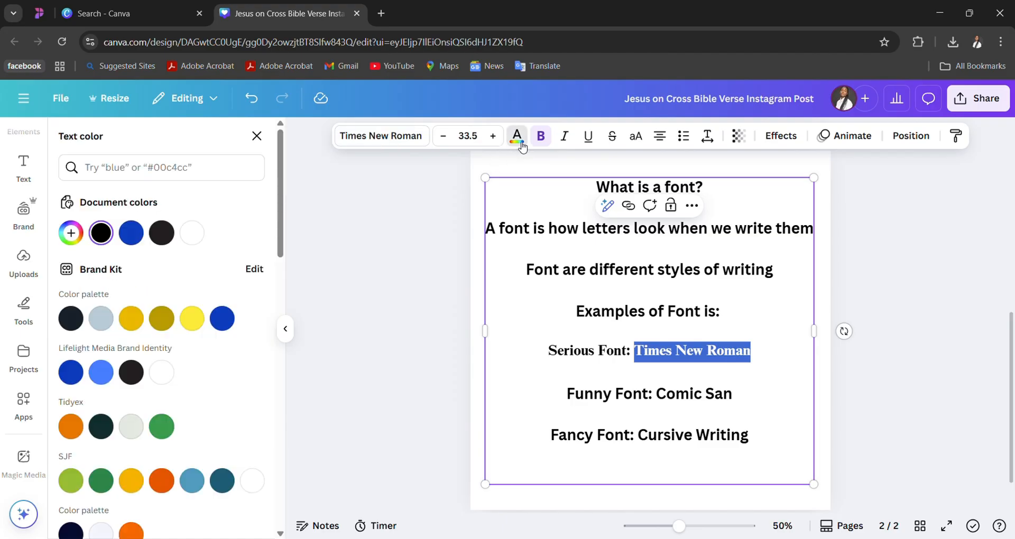
{"action": "left_click", "coordinate": [133, 238]}
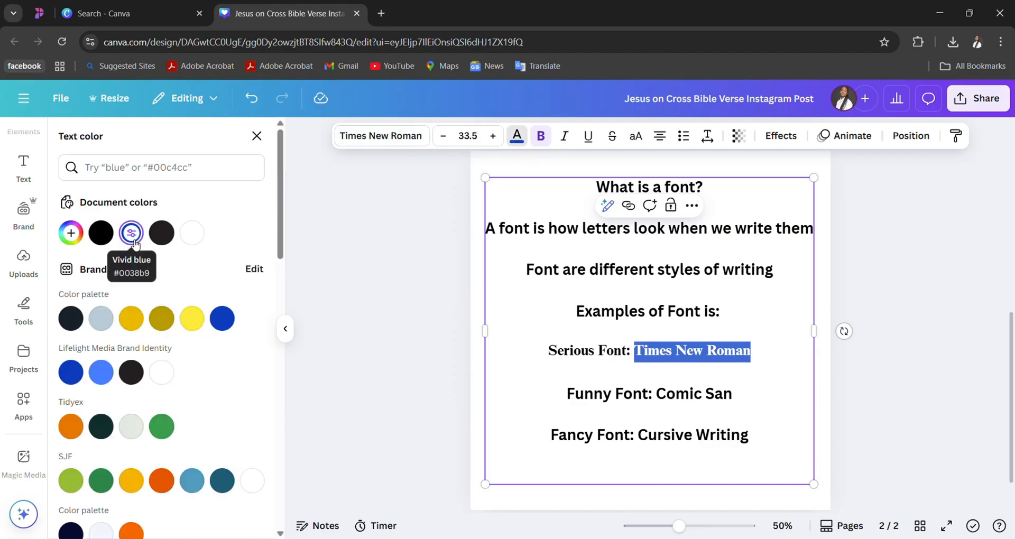
{"action": "left_click", "coordinate": [774, 344]}
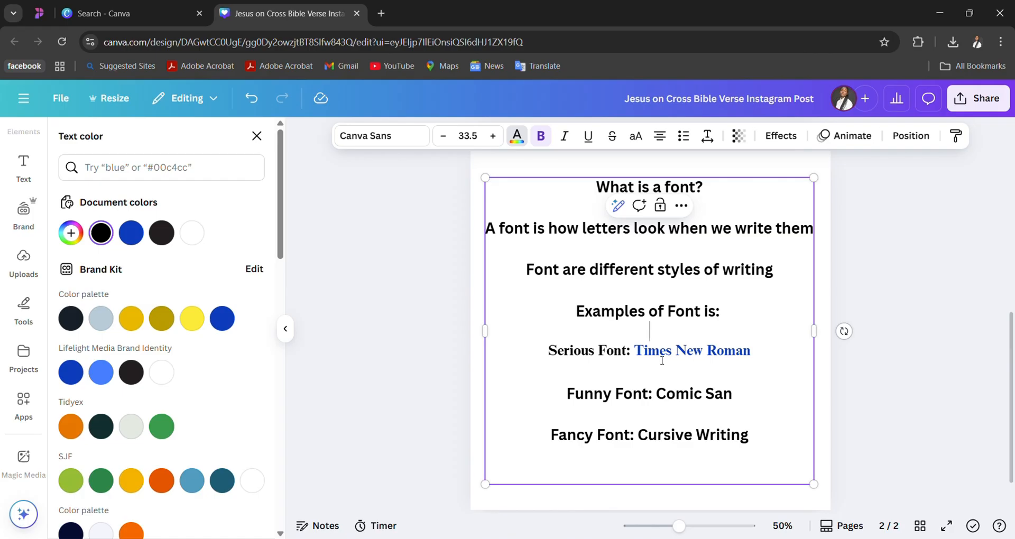
{"action": "left_click_drag", "start_coordinate": [635, 350], "coordinate": [759, 349]}
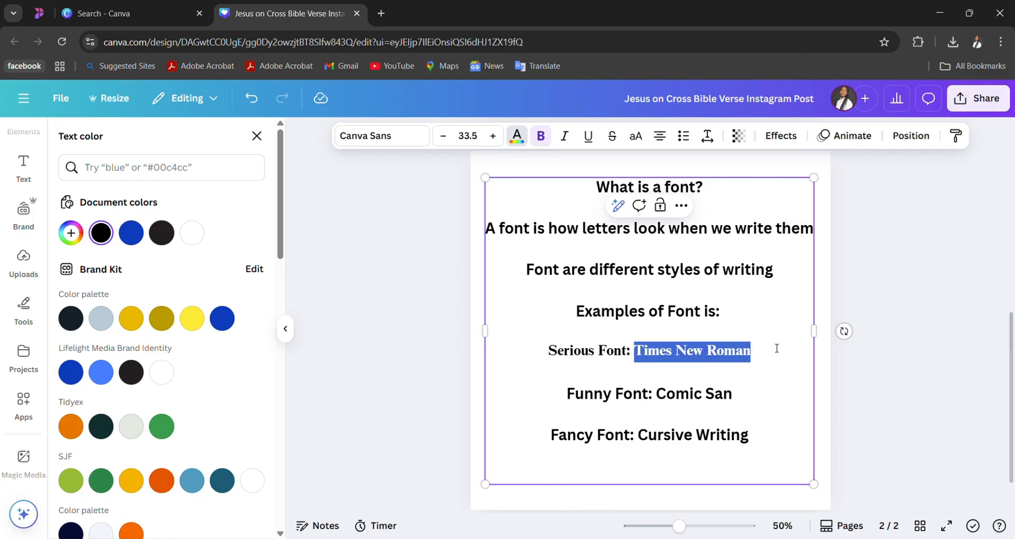
{"action": "left_click_drag", "start_coordinate": [656, 395], "coordinate": [757, 400]}
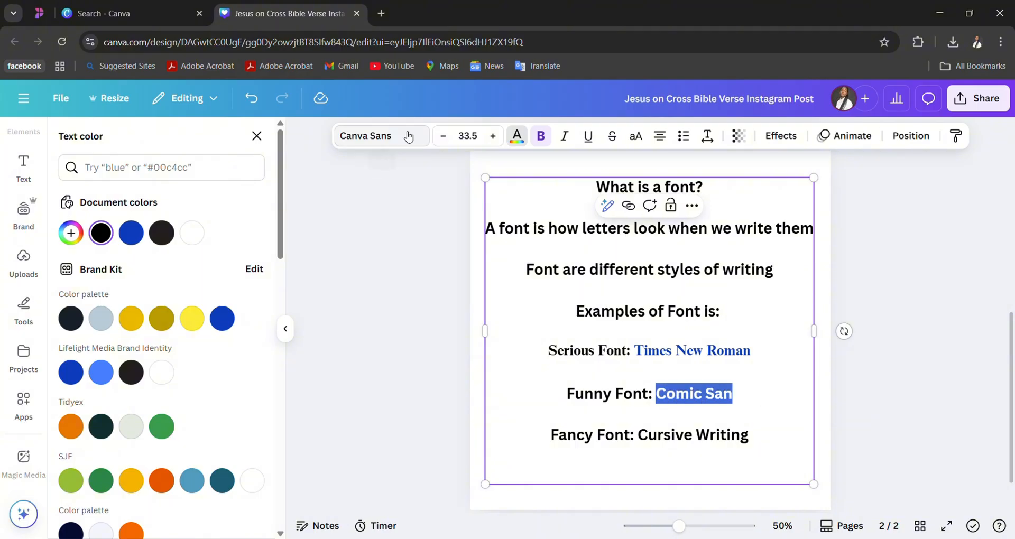
{"action": "left_click", "coordinate": [381, 135]}
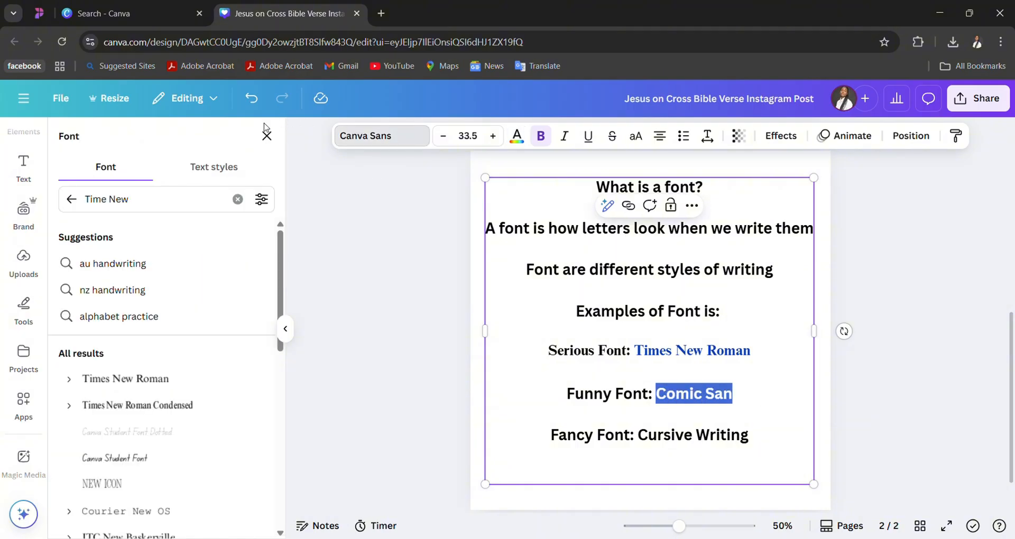
{"action": "left_click", "coordinate": [389, 140]}
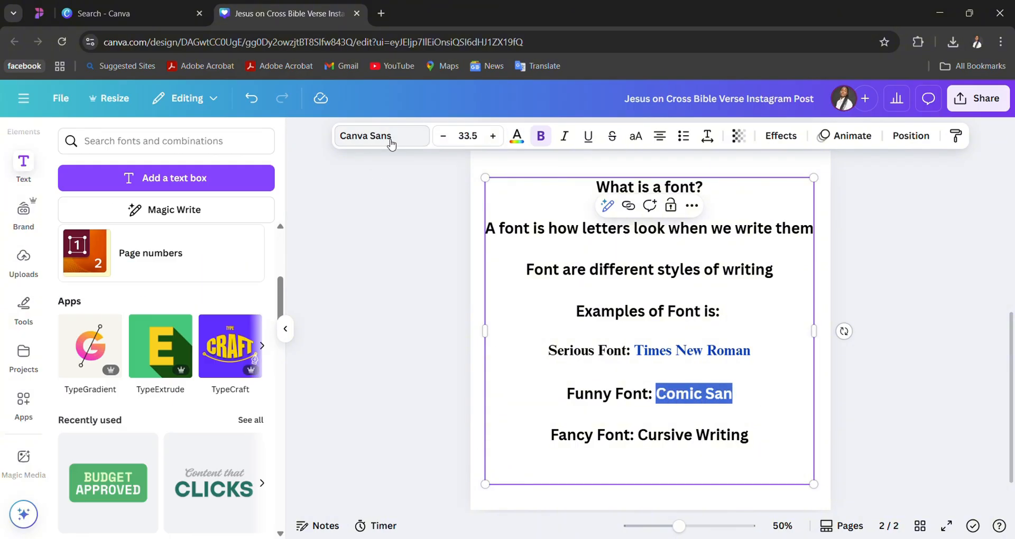
{"action": "left_click", "coordinate": [221, 146]}
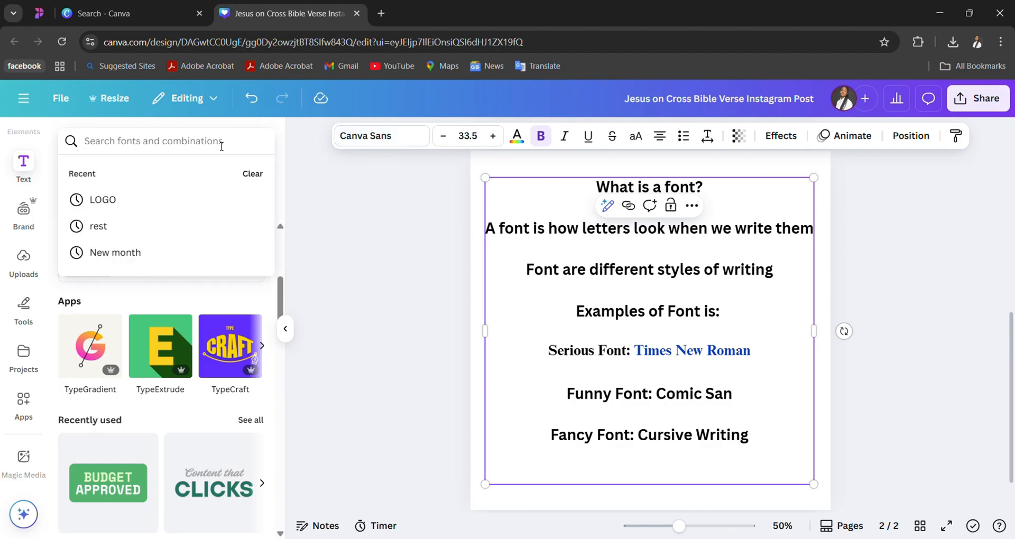
{"action": "type", "text": "Comic "}
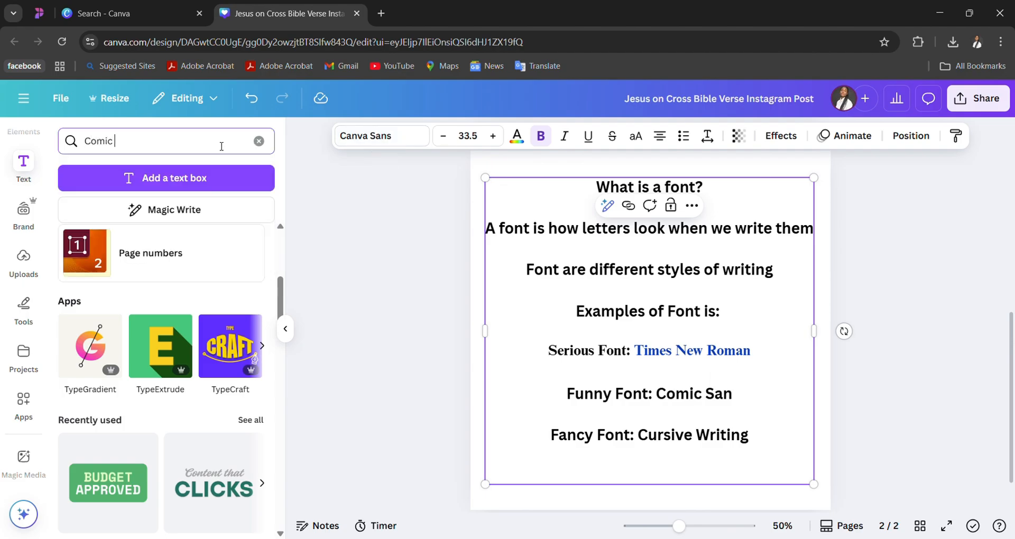
{"action": "type", "text": "San"}
- Search the fonts for "comic", set the words "Comic San" in Comic Sans and color them dark blue
{"action": "left_click", "coordinate": [377, 144]}
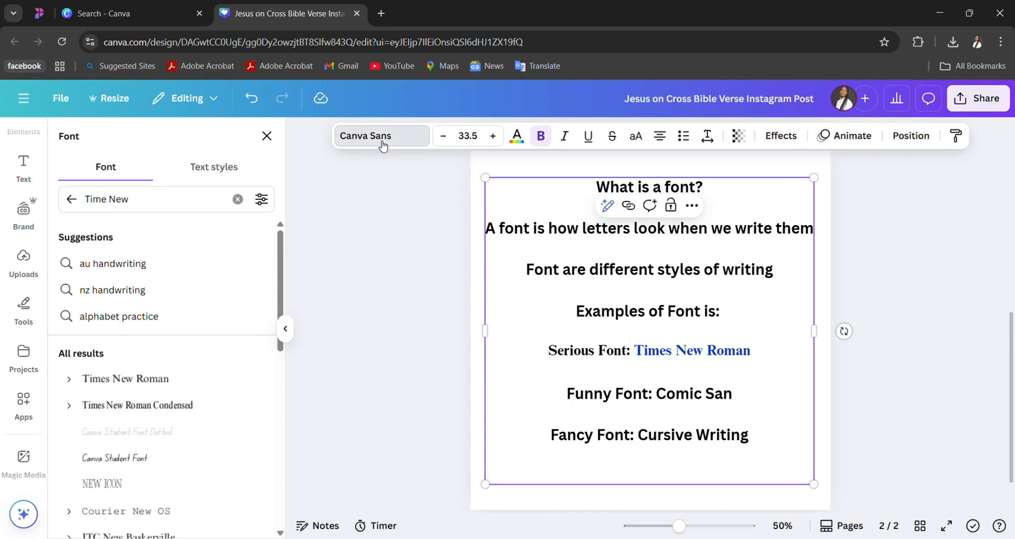
{"action": "left_click_drag", "start_coordinate": [188, 193], "coordinate": [94, 224]}
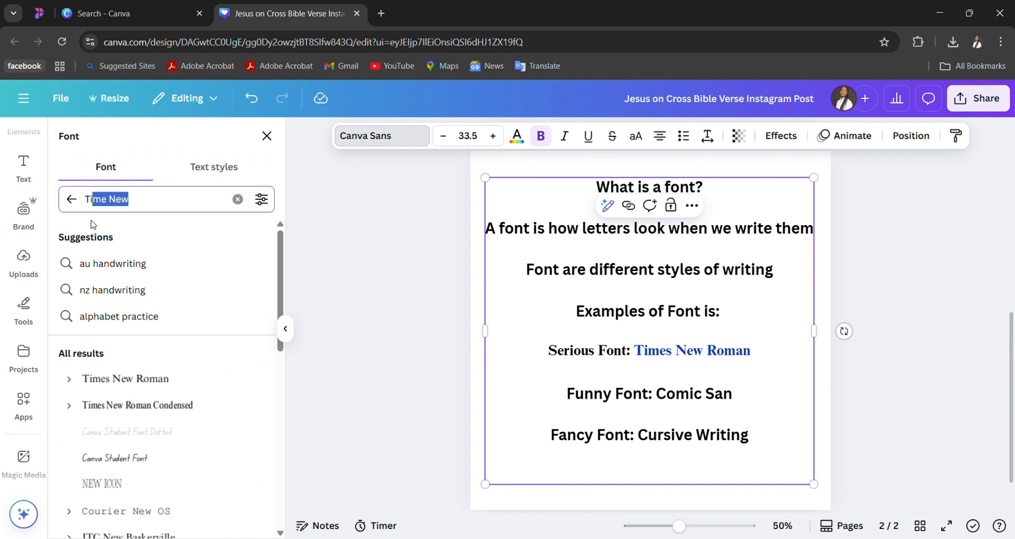
{"action": "type", "text": "comic"}
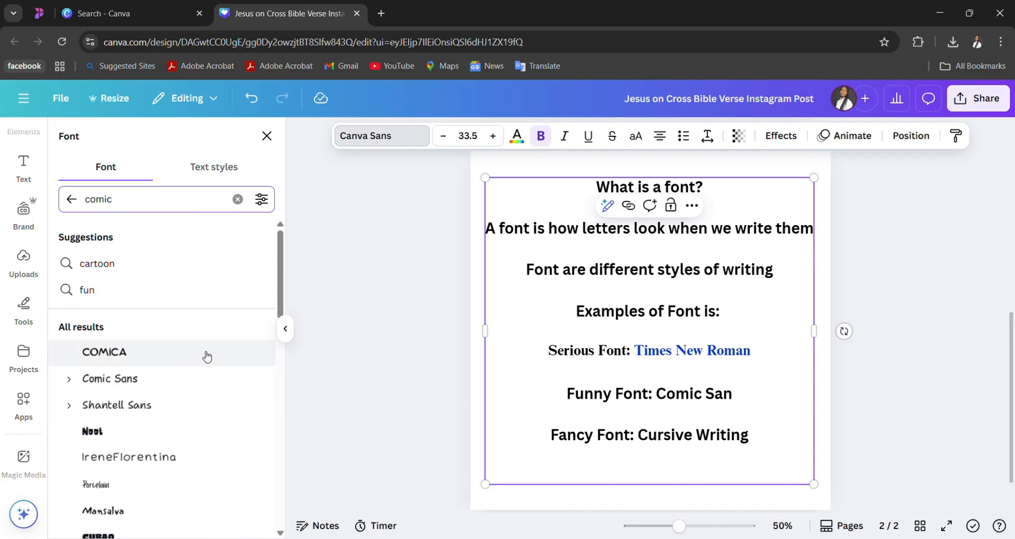
{"action": "left_click", "coordinate": [660, 394]}
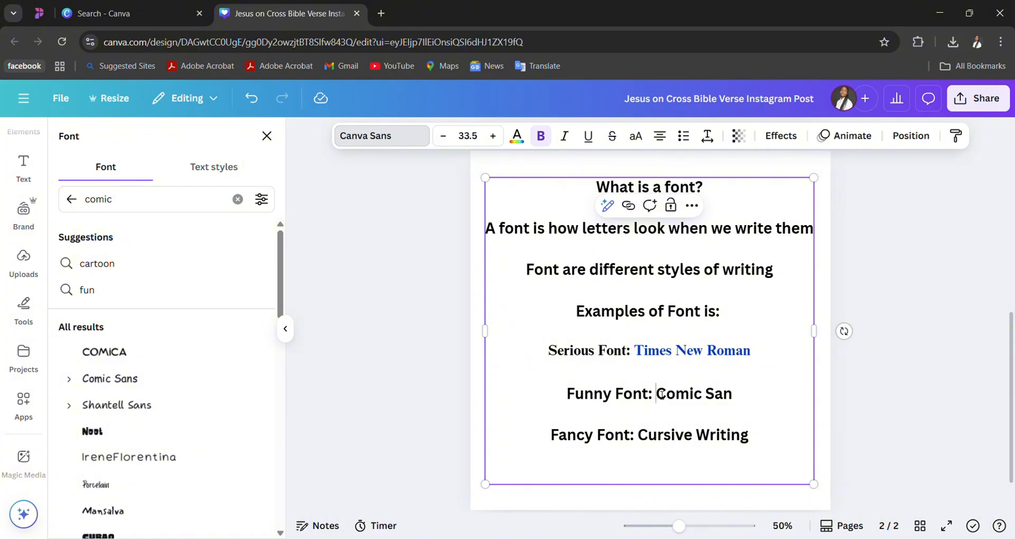
{"action": "left_click_drag", "start_coordinate": [661, 394], "coordinate": [734, 399]}
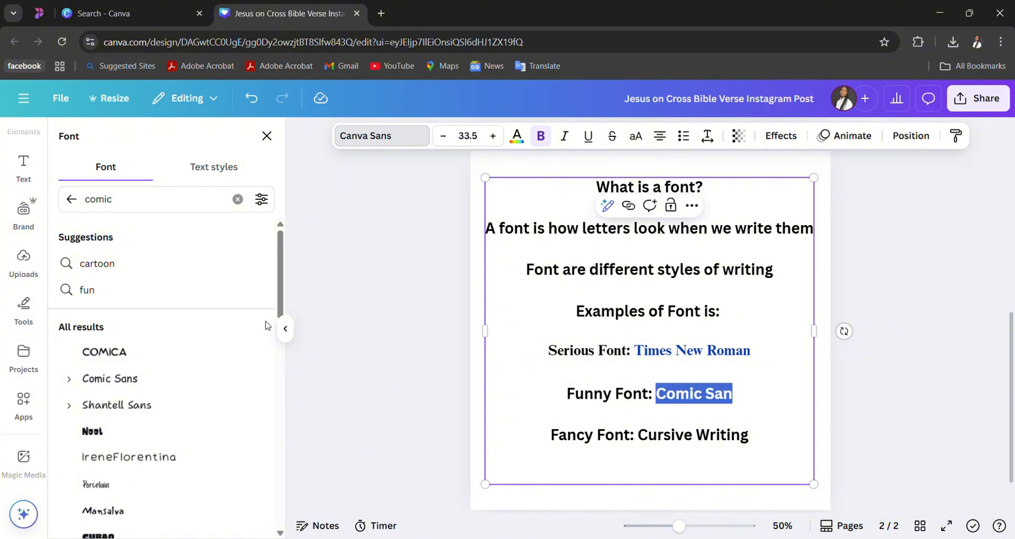
{"action": "left_click", "coordinate": [173, 378]}
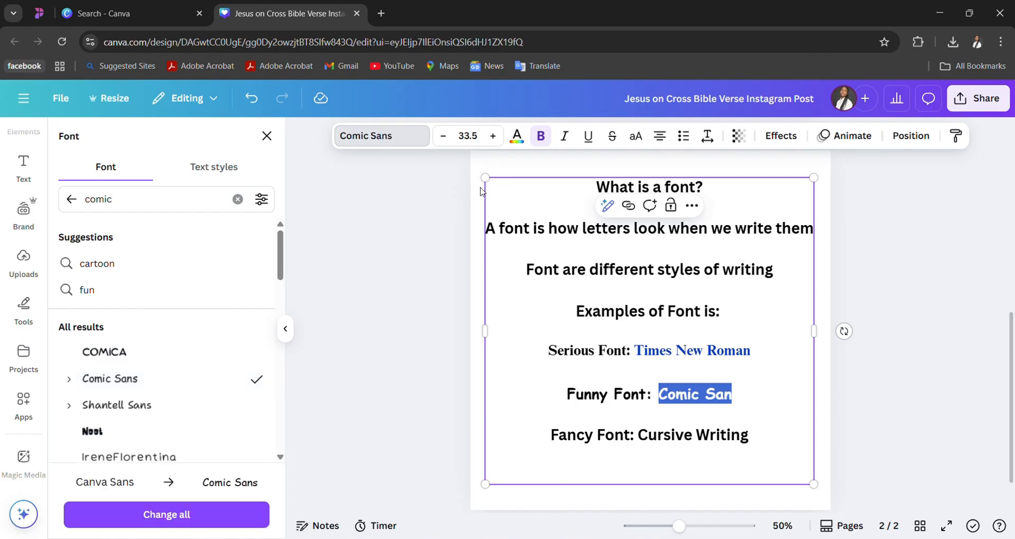
{"action": "left_click", "coordinate": [517, 136]}
{"action": "left_click", "coordinate": [222, 318]}
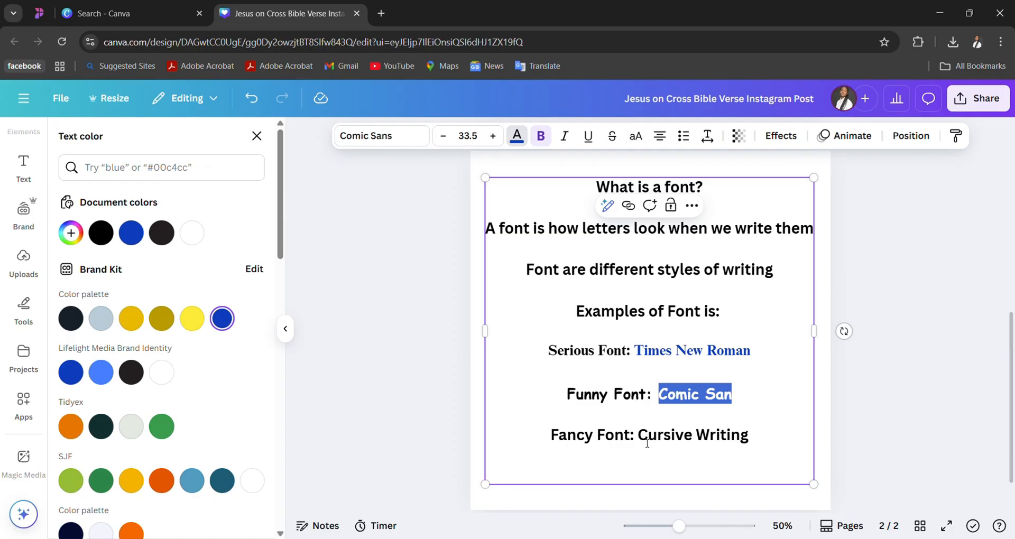
{"action": "left_click_drag", "start_coordinate": [638, 439], "coordinate": [790, 444]}
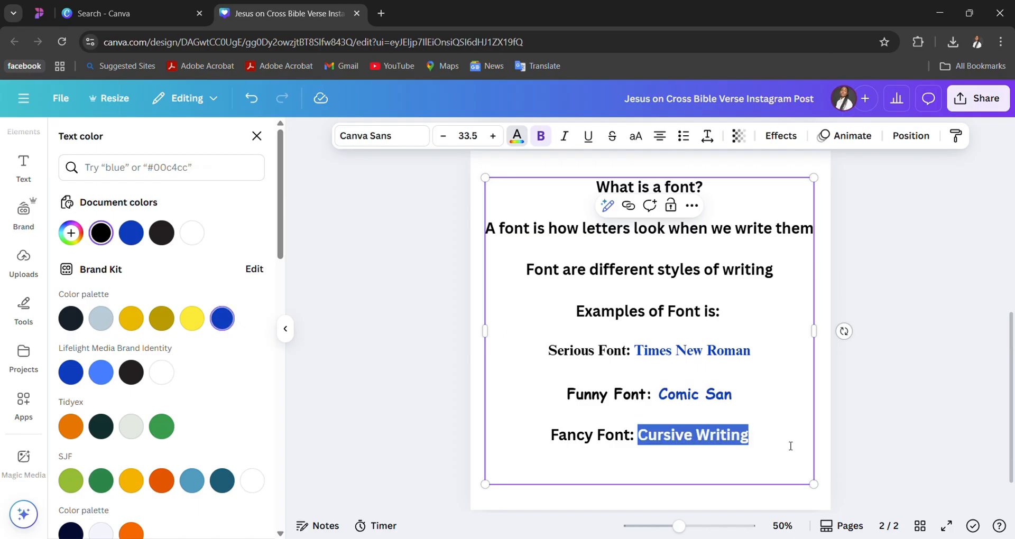
{"action": "left_click", "coordinate": [196, 185]}
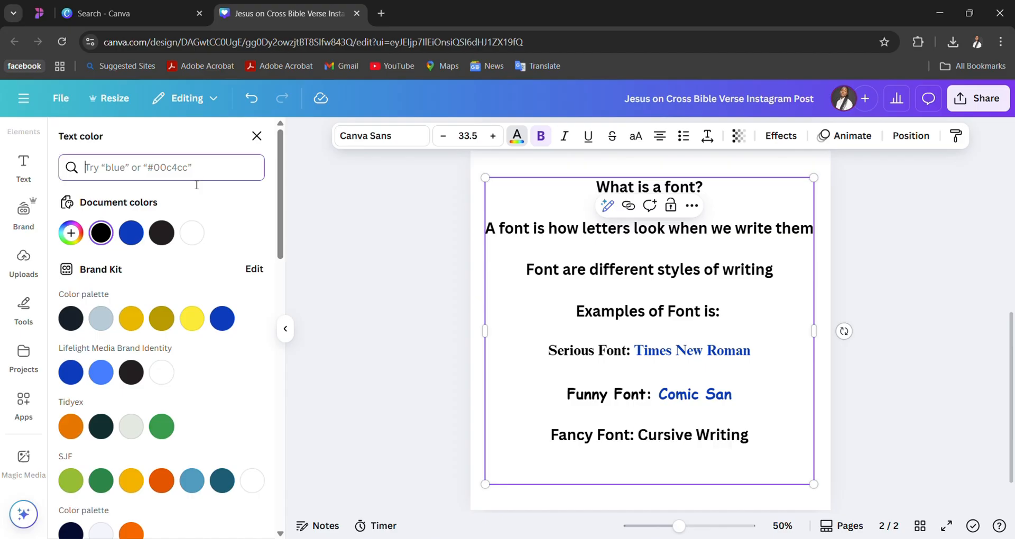
{"action": "type", "text": "cursive"}
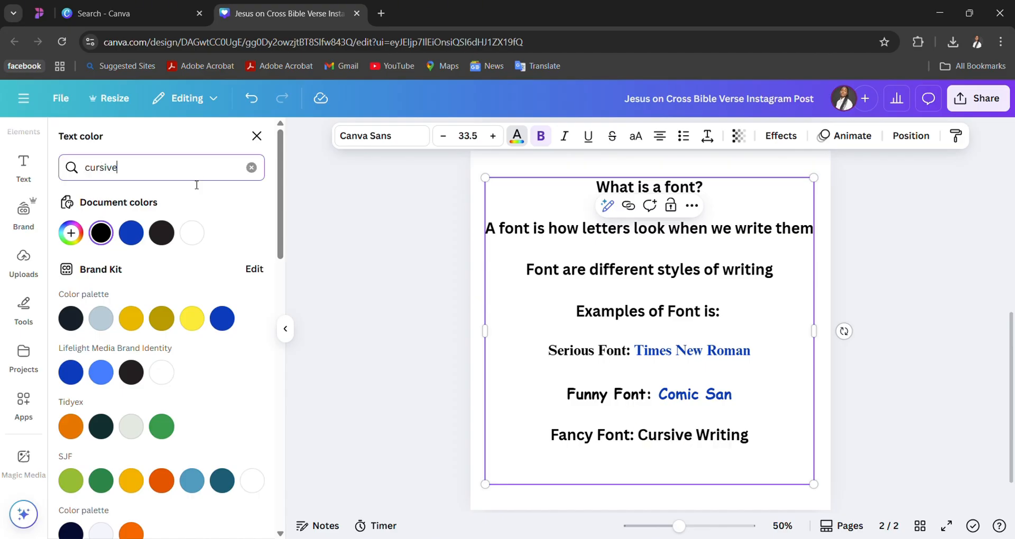
{"action": "key", "text": "BackSpace"}
{"action": "key", "text": "BackSpace"}
{"action": "key", "text": "BackSpace"}
{"action": "key", "text": "BackSpace"}
{"action": "key", "text": "BackSpace"}
{"action": "key", "text": "BackSpace"}
{"action": "key", "text": "BackSpace"}
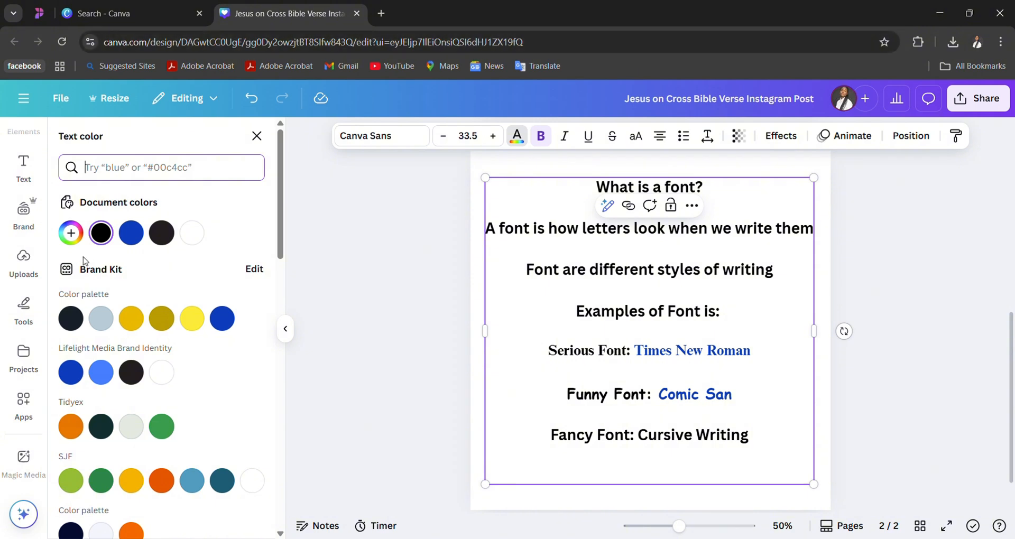
{"action": "left_click", "coordinate": [256, 136]}
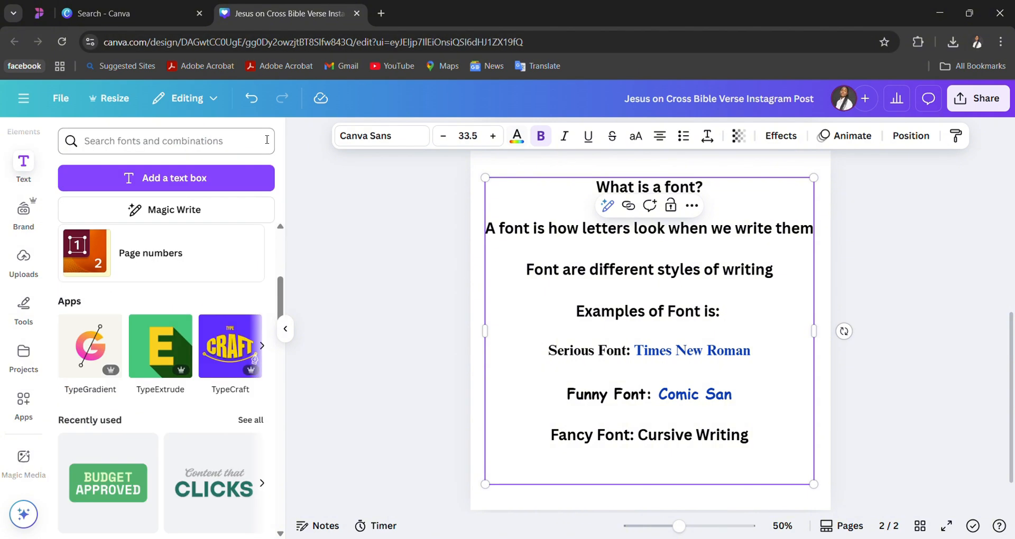
- Search the fonts for "cursive Writing" in place of "comic" and look through the results for a fancy font
{"action": "left_click", "coordinate": [389, 137]}
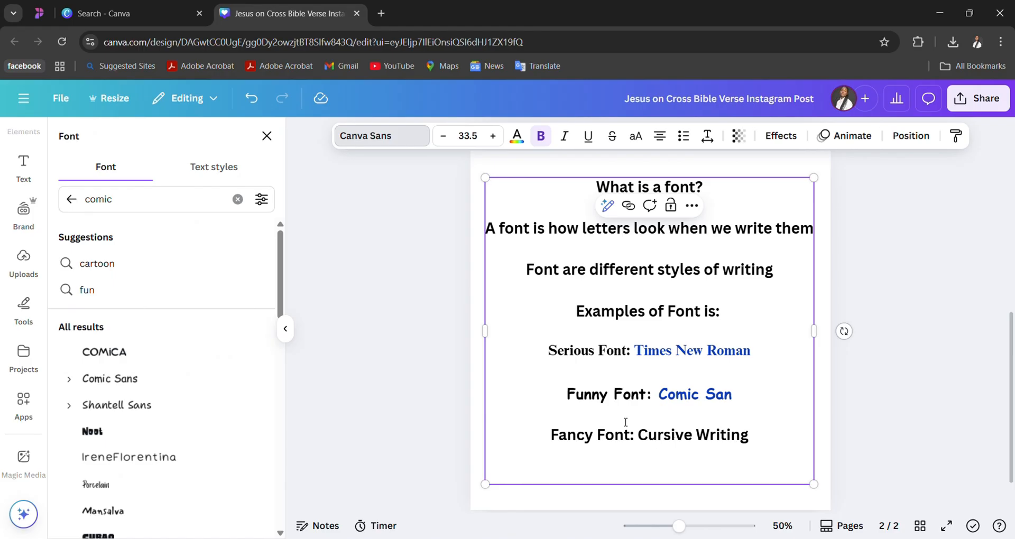
{"action": "left_click_drag", "start_coordinate": [112, 199], "coordinate": [86, 200]}
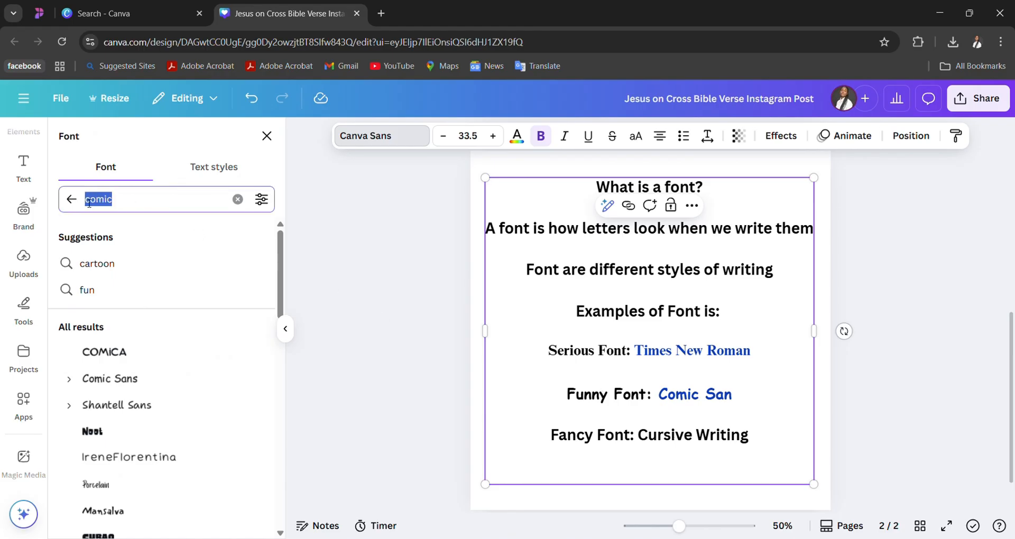
{"action": "type", "text": "cursive"}
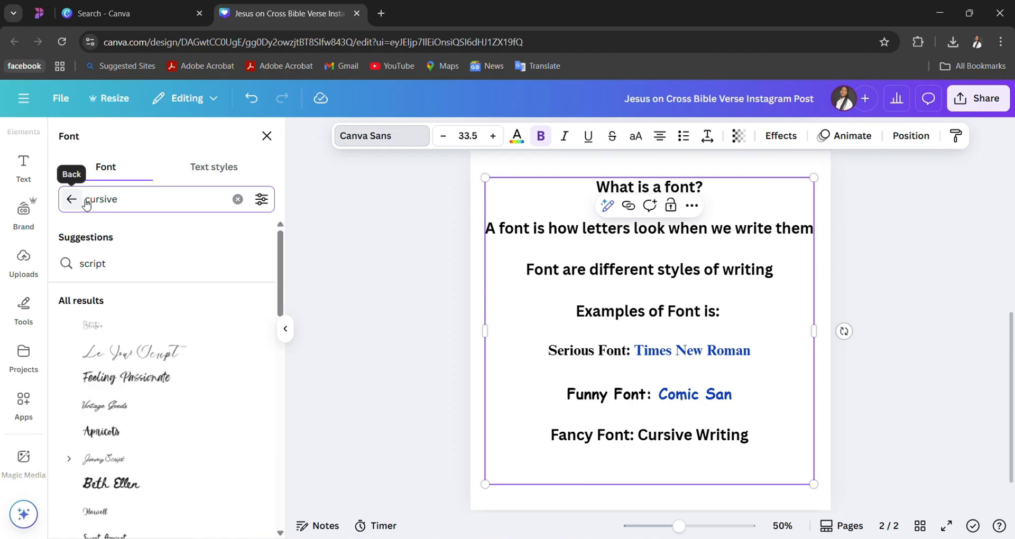
{"action": "type", "text": " Wri"}
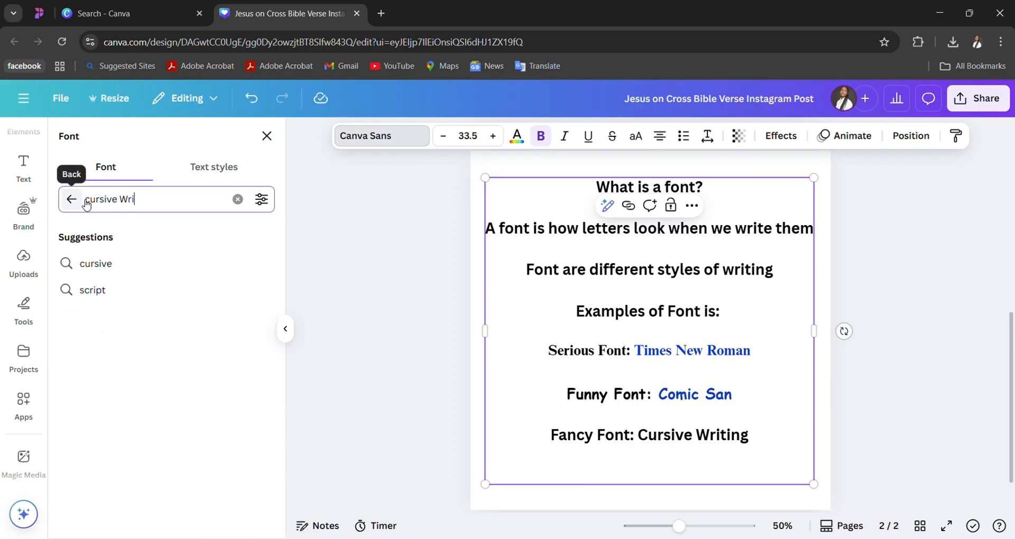
{"action": "type", "text": "ti"}
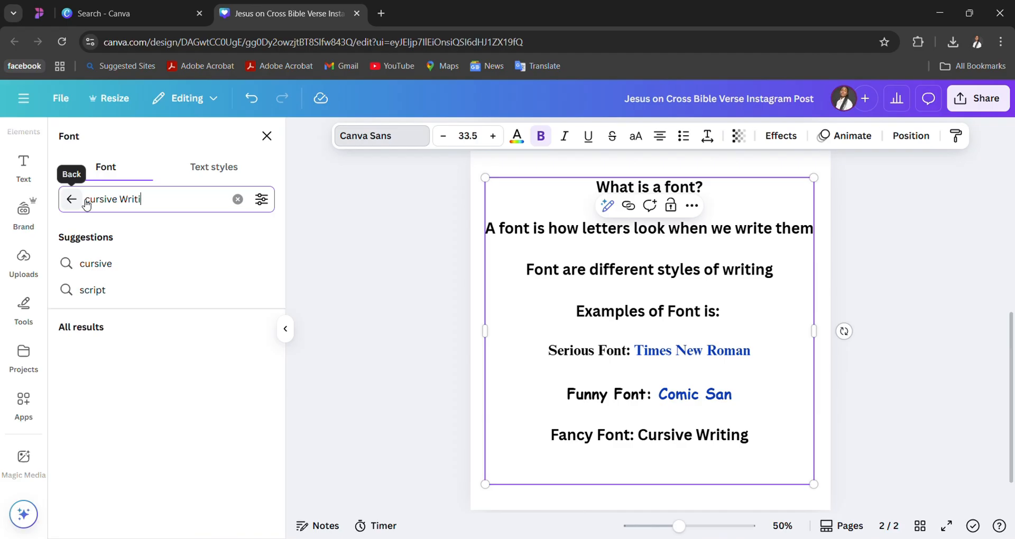
{"action": "type", "text": "n"}
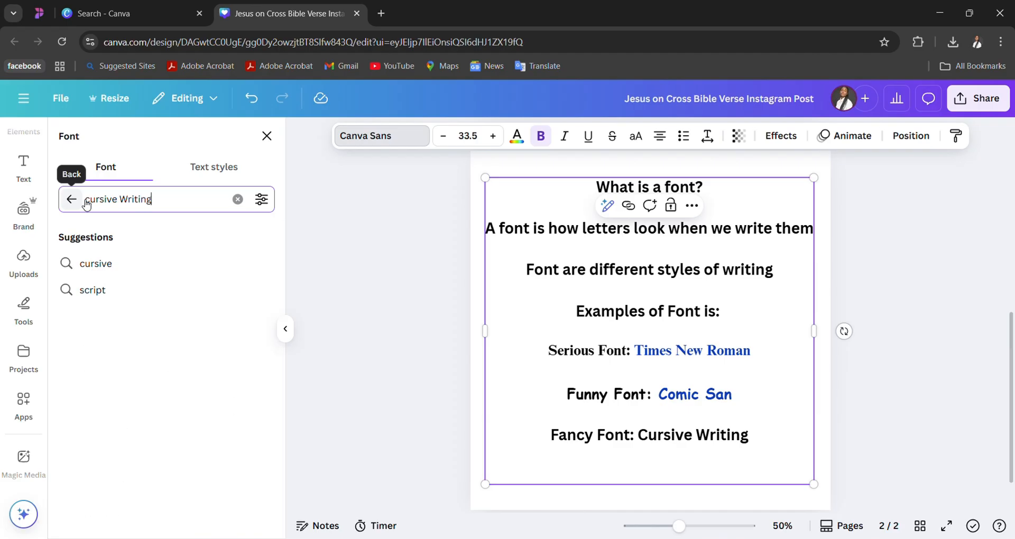
{"action": "type", "text": "g"}
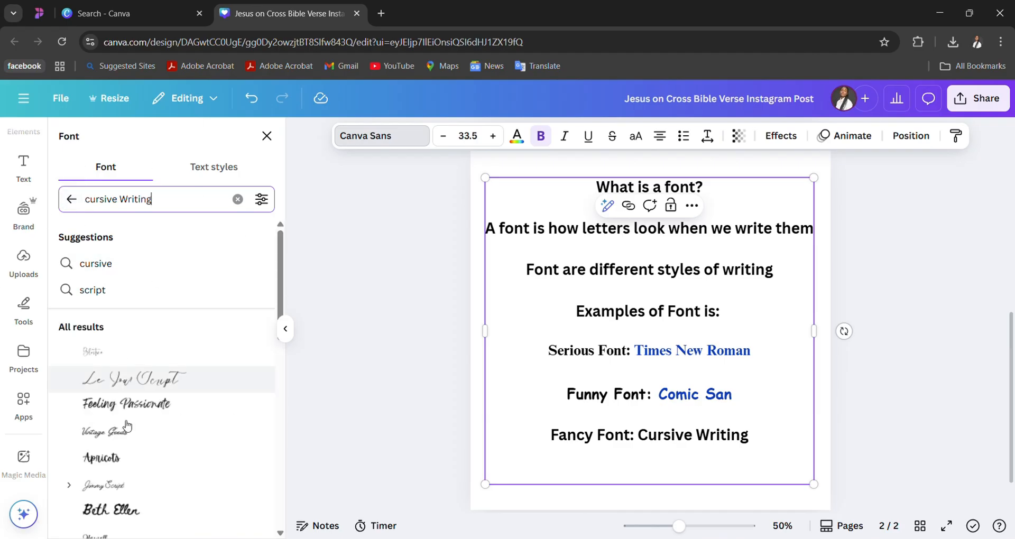
{"action": "scroll", "coordinate": [132, 479], "scroll_direction": "down", "scroll_amount": 7}
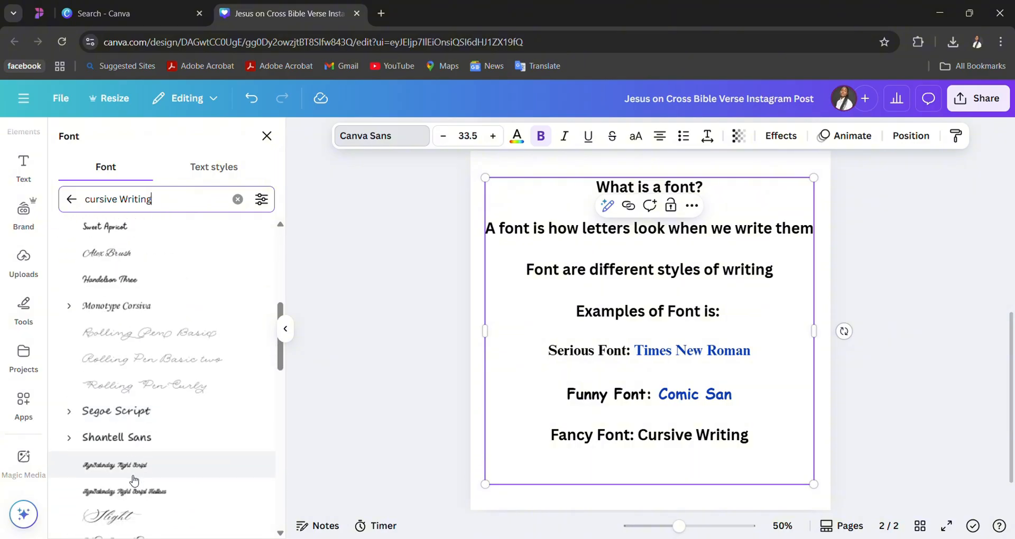
{"action": "scroll", "coordinate": [133, 480], "scroll_direction": "down", "scroll_amount": 8}
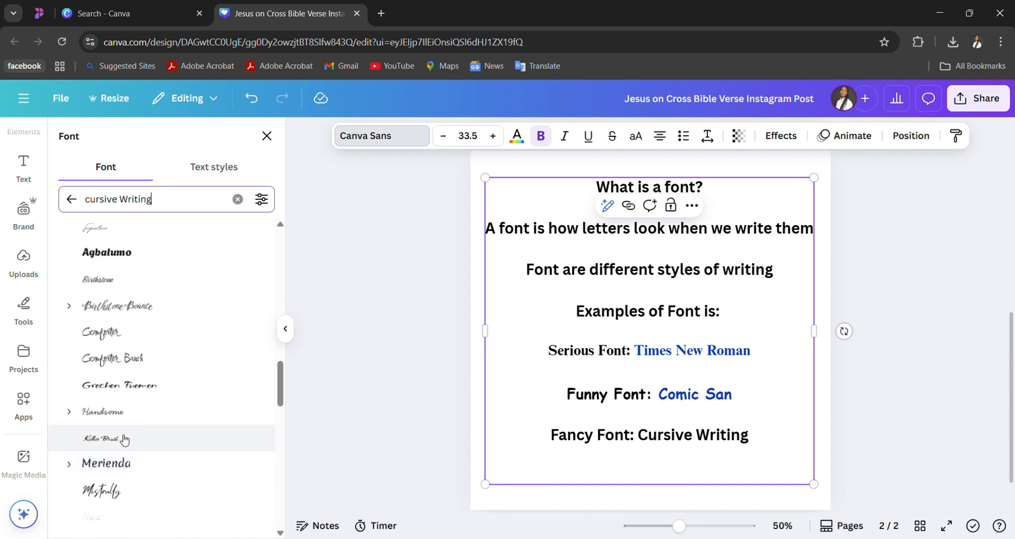
{"action": "scroll", "coordinate": [127, 438], "scroll_direction": "down", "scroll_amount": 10}
{"action": "scroll", "coordinate": [125, 436], "scroll_direction": "down", "scroll_amount": 3}
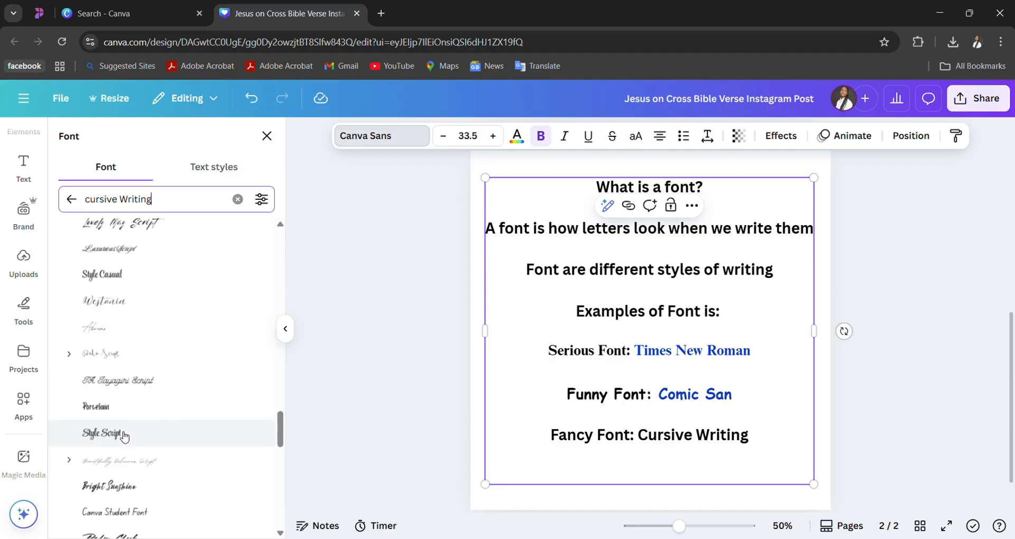
- Set the words "Cursive Writing" in the Fancy Font line in Style Casual and color them dark blue from the document colors
{"action": "left_click", "coordinate": [123, 276]}
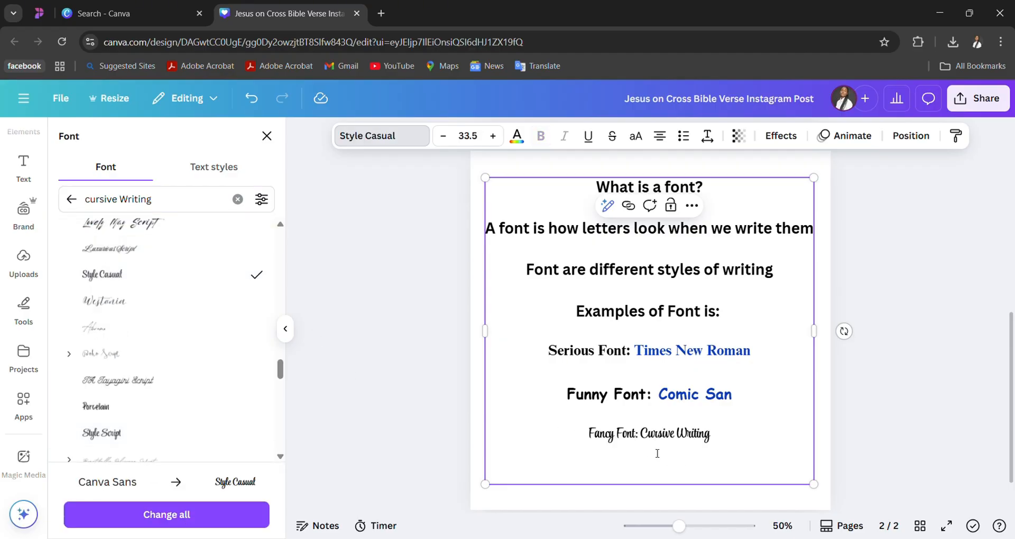
{"action": "key", "text": "ctrl+z"}
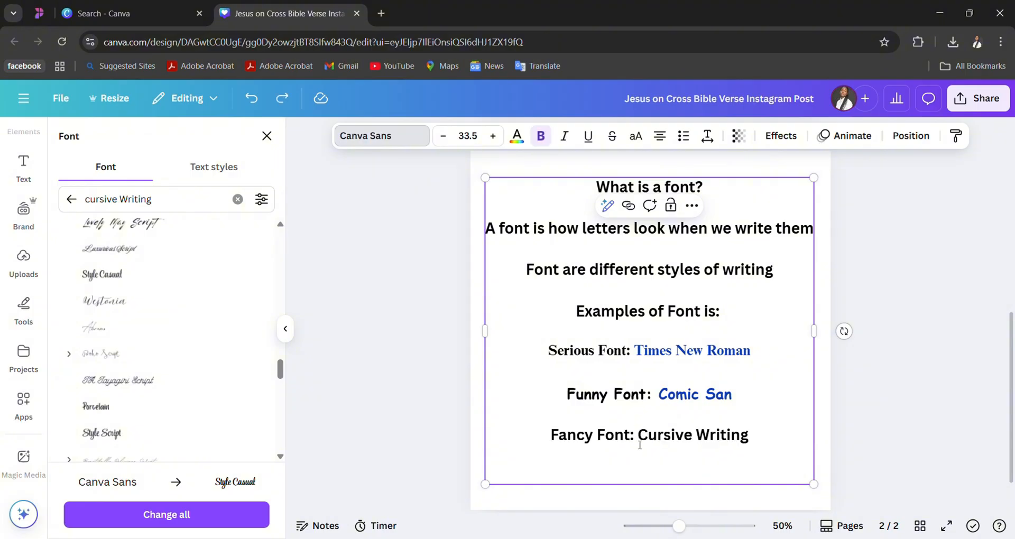
{"action": "left_click_drag", "start_coordinate": [638, 439], "coordinate": [775, 442]}
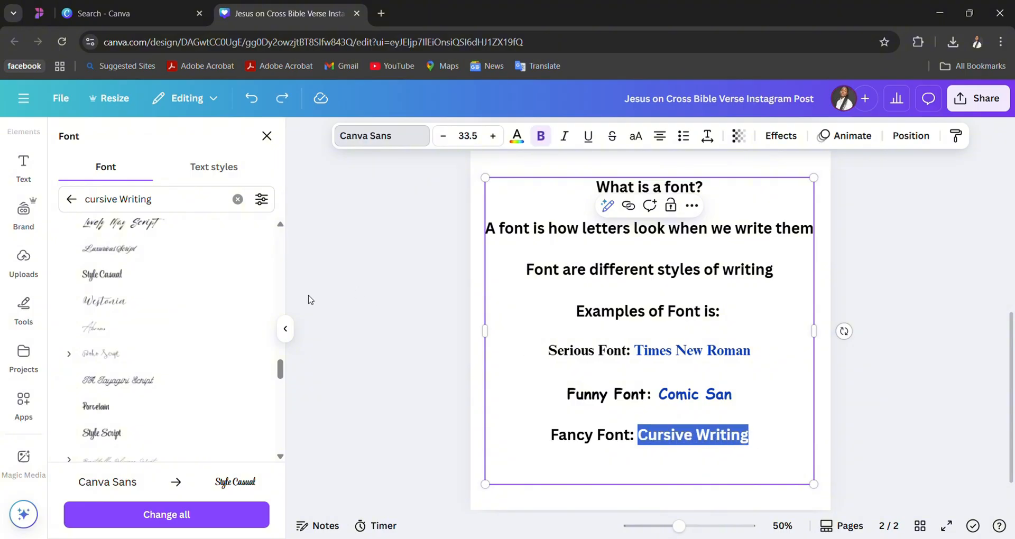
{"action": "left_click", "coordinate": [180, 284]}
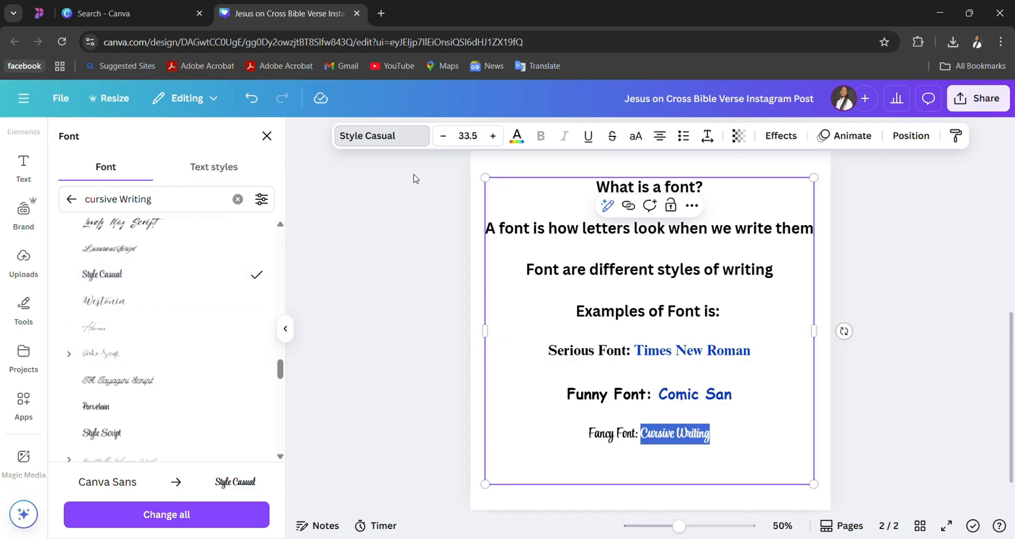
{"action": "left_click", "coordinate": [518, 141]}
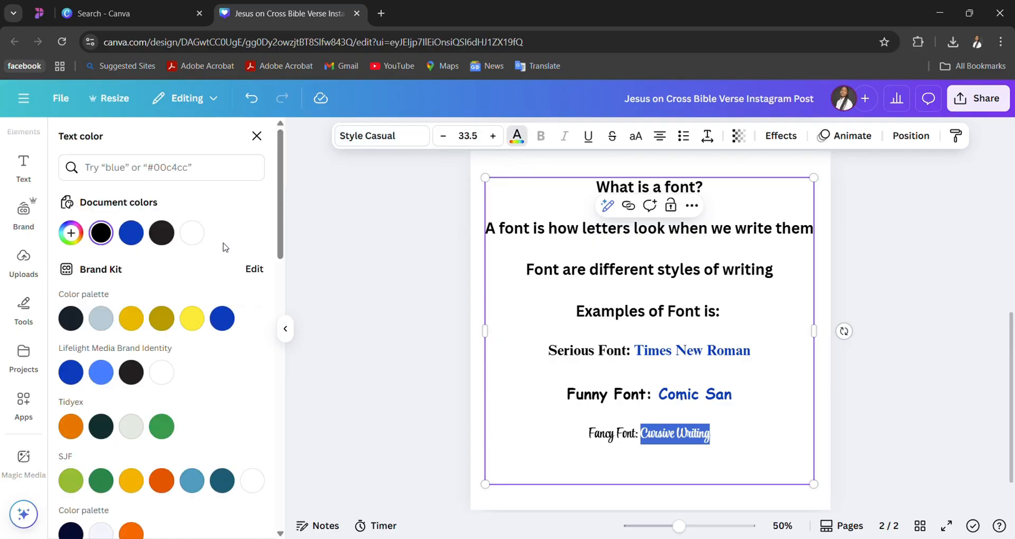
{"action": "left_click", "coordinate": [131, 232]}
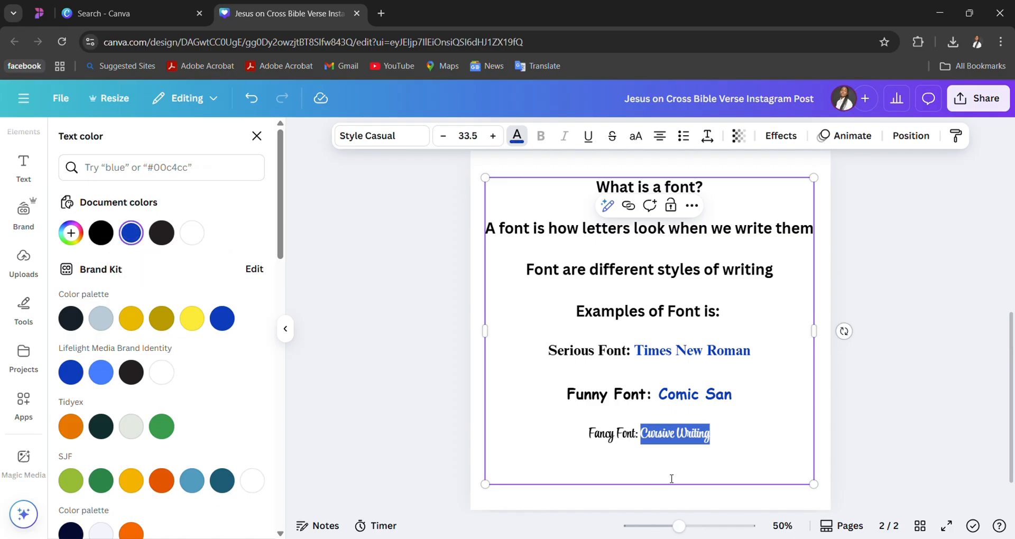
- Change the font of the words "Cursive Writing" in the Fancy Font line to Style Script
{"action": "left_click", "coordinate": [401, 138]}
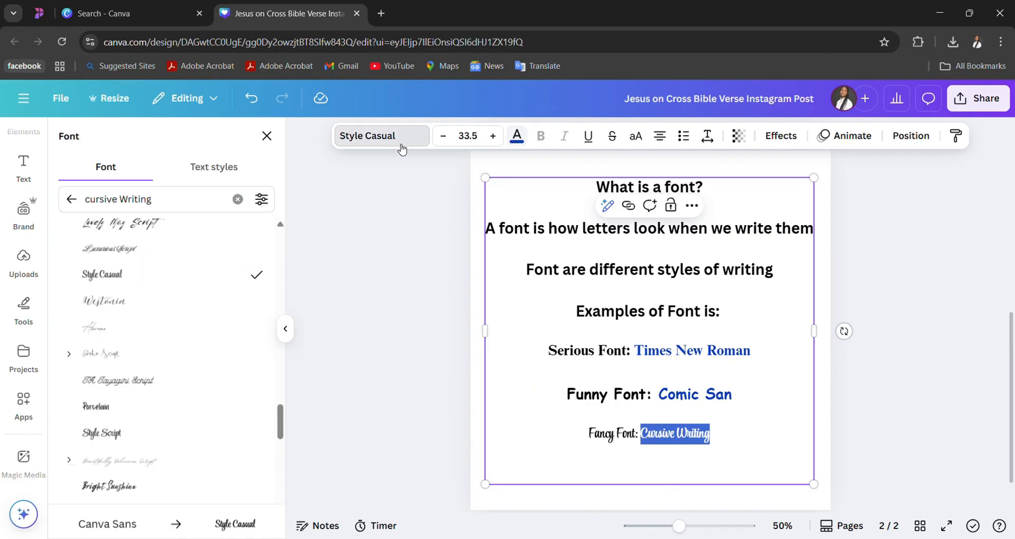
{"action": "scroll", "coordinate": [184, 341], "scroll_direction": "down", "scroll_amount": 2}
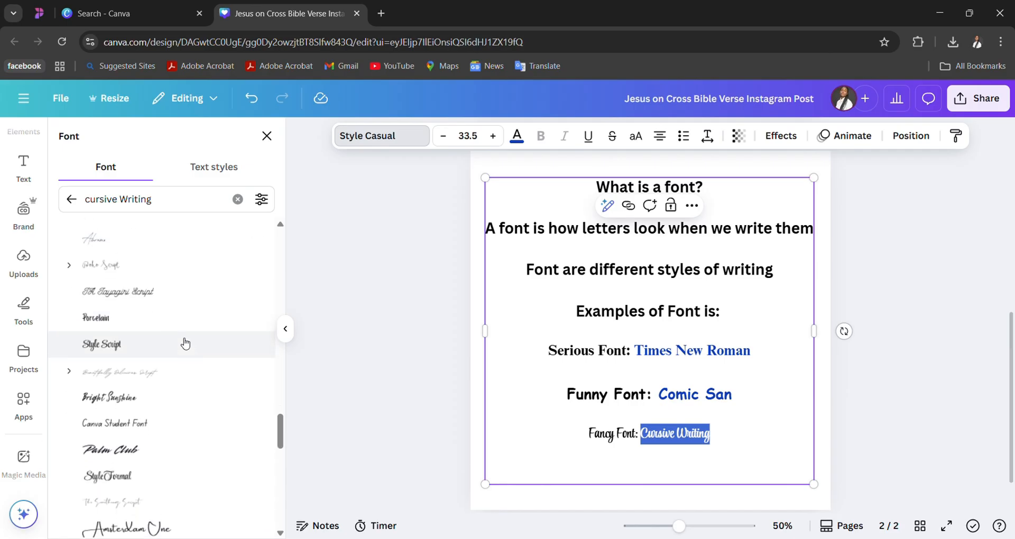
{"action": "left_click", "coordinate": [185, 344]}
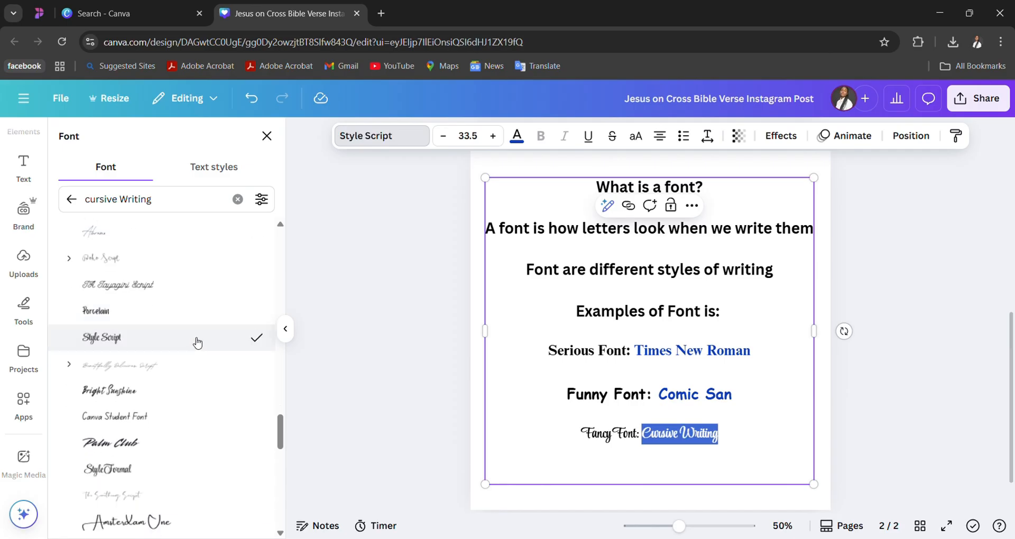
{"action": "left_click", "coordinate": [573, 453]}
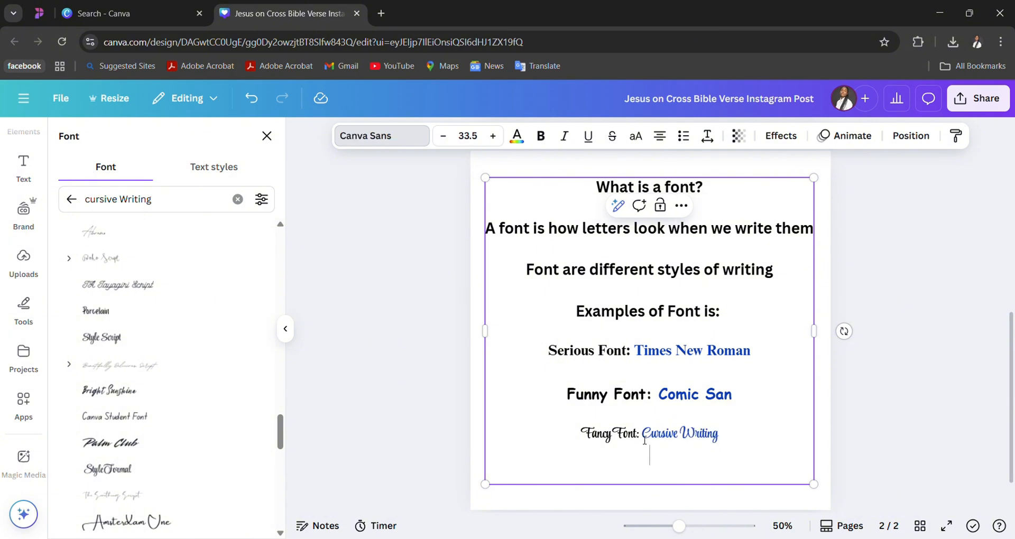
{"action": "left_click_drag", "start_coordinate": [641, 439], "coordinate": [578, 437]}
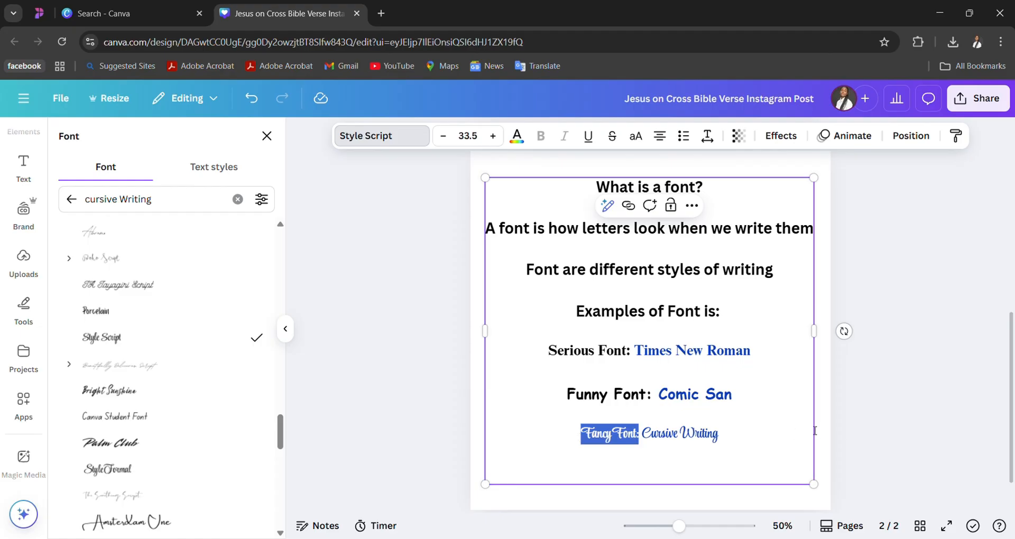
{"action": "left_click", "coordinate": [792, 431]}
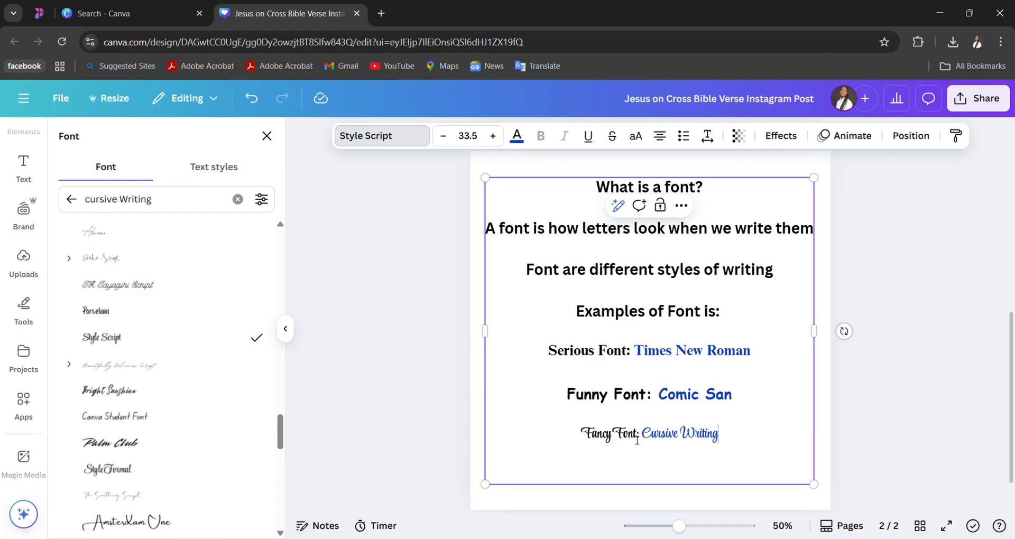
- Examine the lettering of the Serious, Funny and Fancy Font examples up close and compare their styles
{"action": "scroll", "coordinate": [734, 441], "scroll_direction": "up", "scroll_amount": 6}
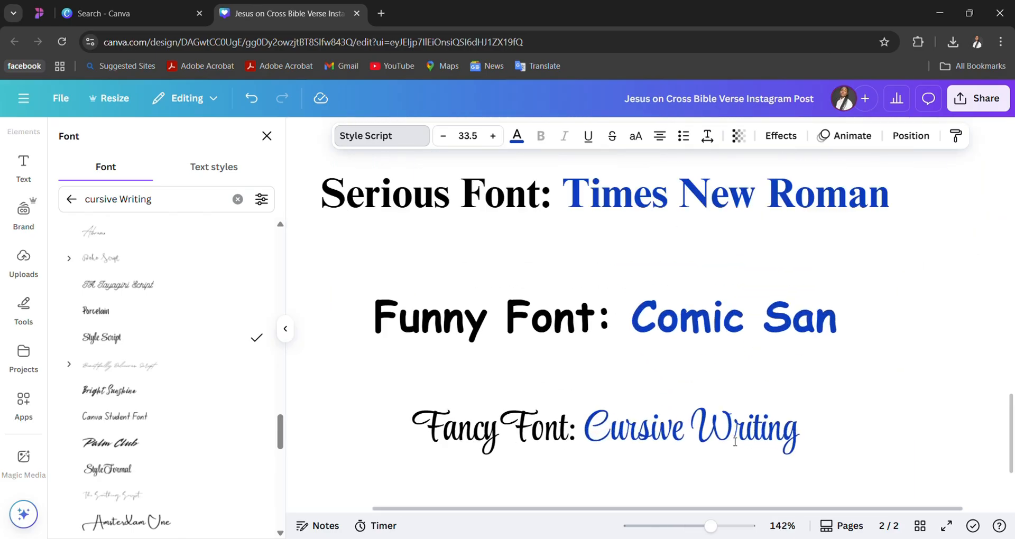
{"action": "scroll", "coordinate": [783, 376], "scroll_direction": "up", "scroll_amount": 2}
{"action": "scroll", "coordinate": [784, 377], "scroll_direction": "down", "scroll_amount": 2}
{"action": "scroll", "coordinate": [783, 376], "scroll_direction": "left", "scroll_amount": 3}
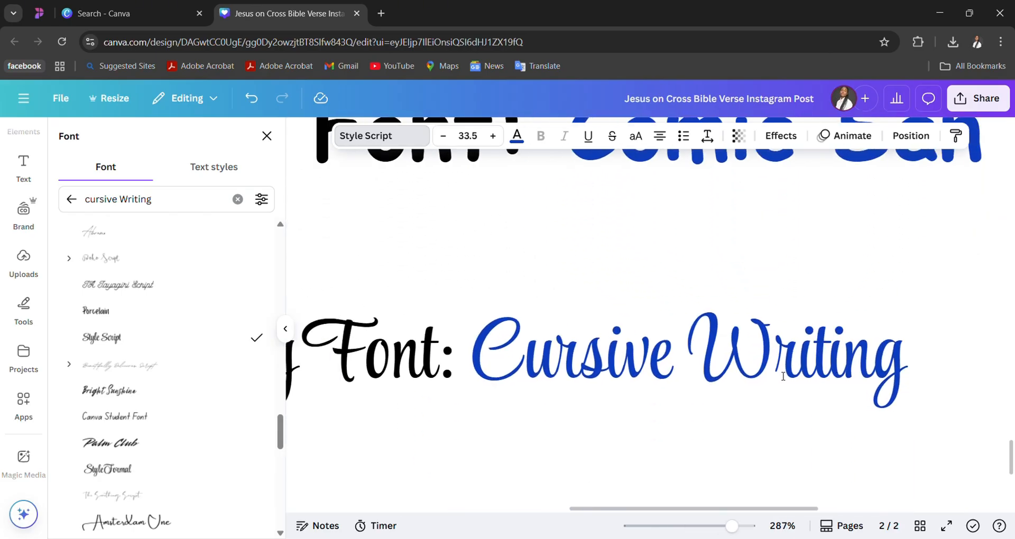
{"action": "scroll", "coordinate": [783, 377], "scroll_direction": "down", "scroll_amount": 2}
{"action": "scroll", "coordinate": [783, 376], "scroll_direction": "down", "scroll_amount": 2}
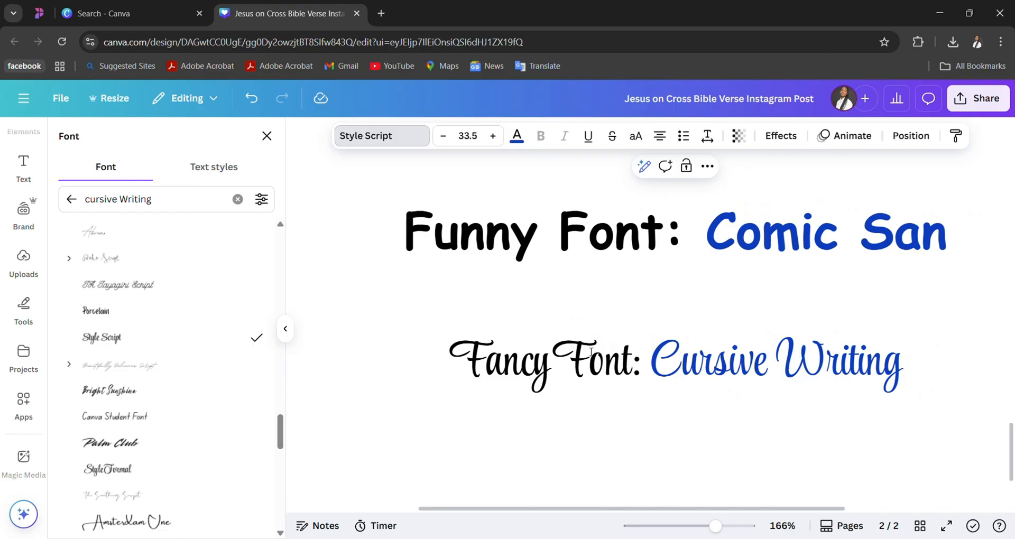
{"action": "scroll", "coordinate": [819, 376], "scroll_direction": "up", "scroll_amount": 1}
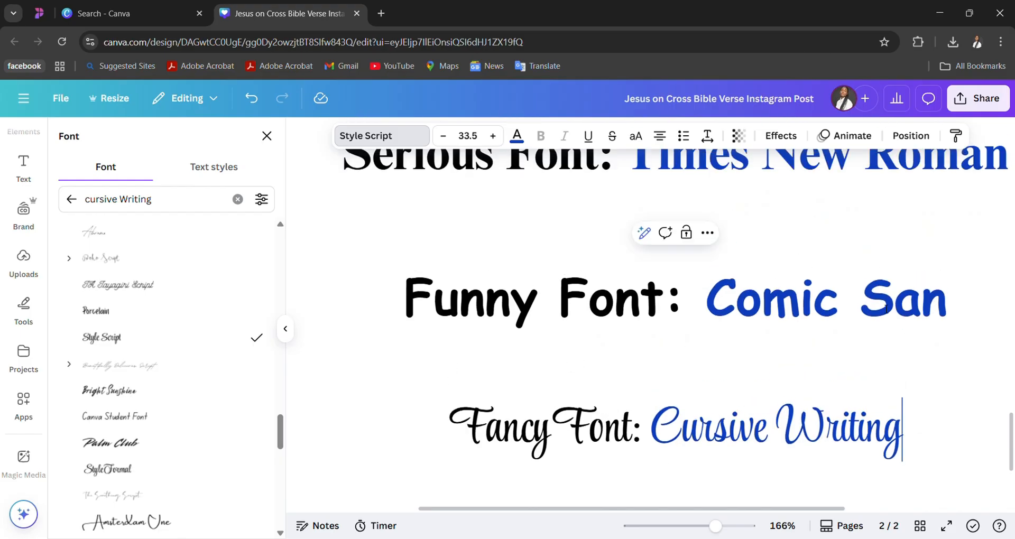
{"action": "scroll", "coordinate": [883, 309], "scroll_direction": "down", "scroll_amount": 2}
{"action": "scroll", "coordinate": [880, 310], "scroll_direction": "down", "scroll_amount": 2}
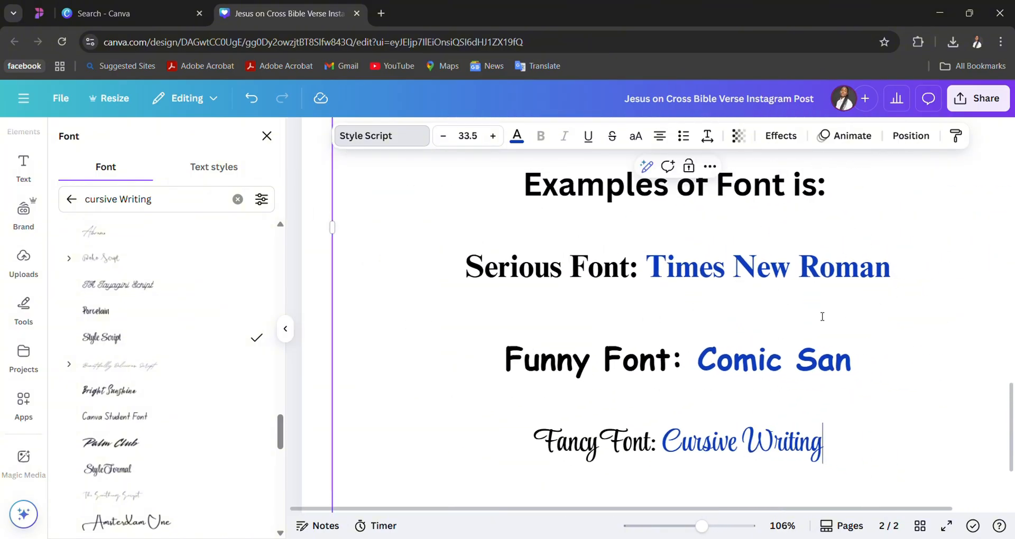
- Set the verse text "THE LORD IS GOOD ALL THE TIME AND HIS MERCY ENDURES FOREVER" on page 1 in Style Script
{"action": "scroll", "coordinate": [817, 310], "scroll_direction": "up", "scroll_amount": 10}
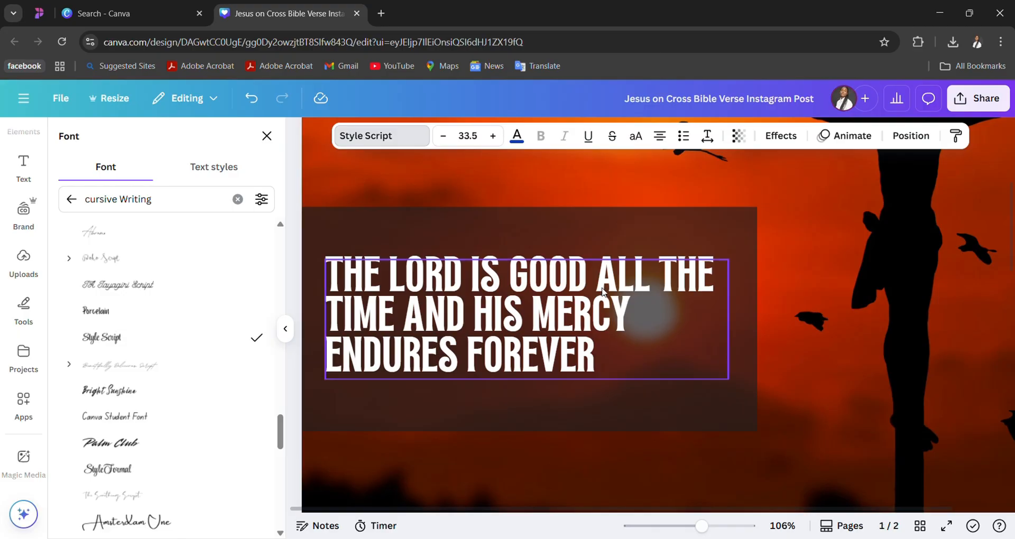
{"action": "left_click", "coordinate": [585, 281]}
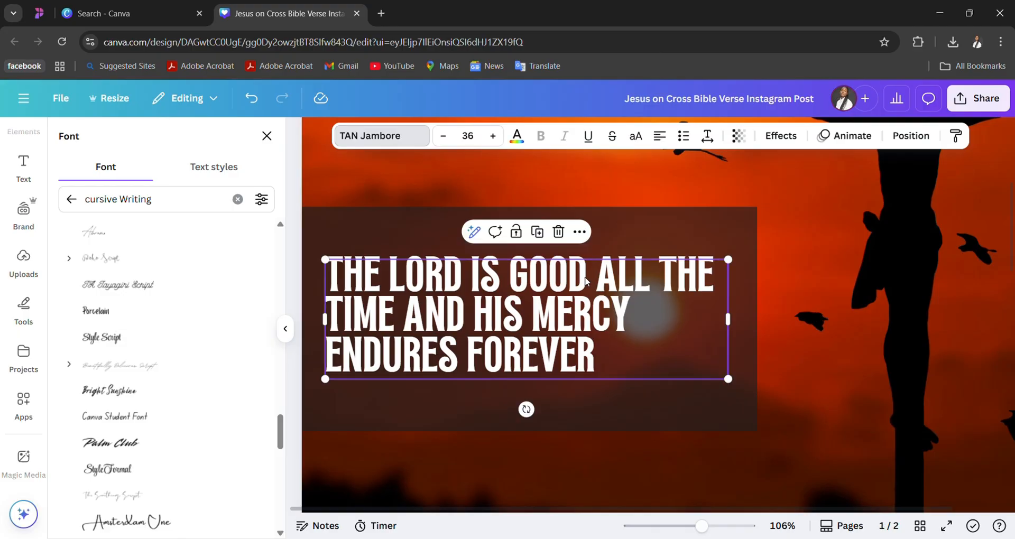
{"action": "left_click", "coordinate": [121, 341]}
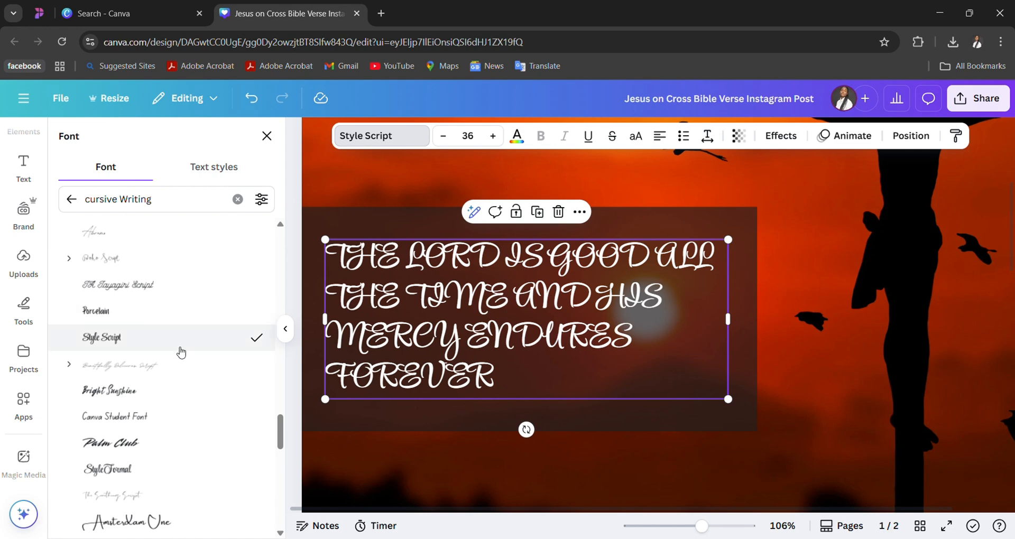
- Compare the all-caps verse lettering on page 1 with the mixed-case Fancy Font example on page 2
{"action": "scroll", "coordinate": [511, 312], "scroll_direction": "down", "scroll_amount": 10}
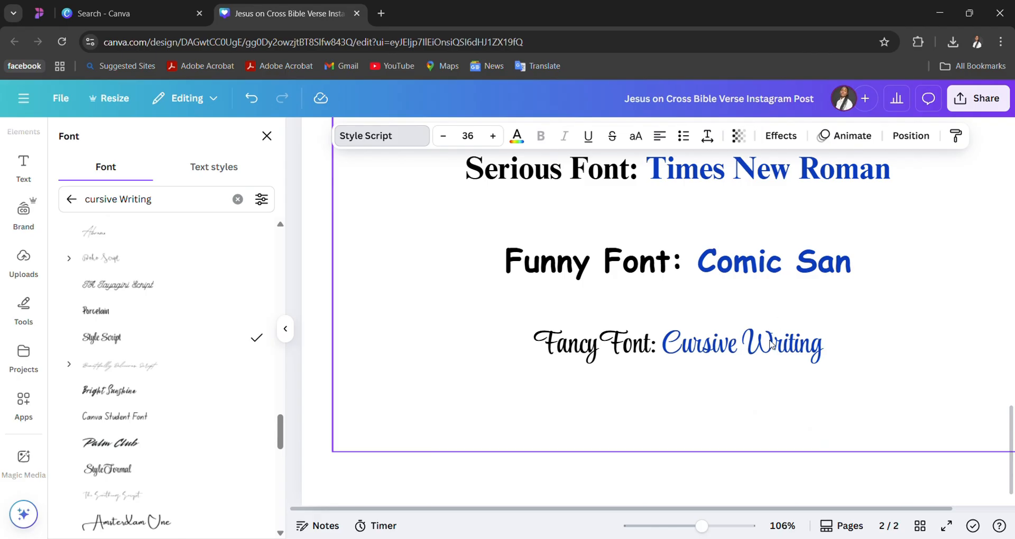
{"action": "scroll", "coordinate": [756, 338], "scroll_direction": "up", "scroll_amount": 4}
{"action": "scroll", "coordinate": [756, 336], "scroll_direction": "up", "scroll_amount": 6}
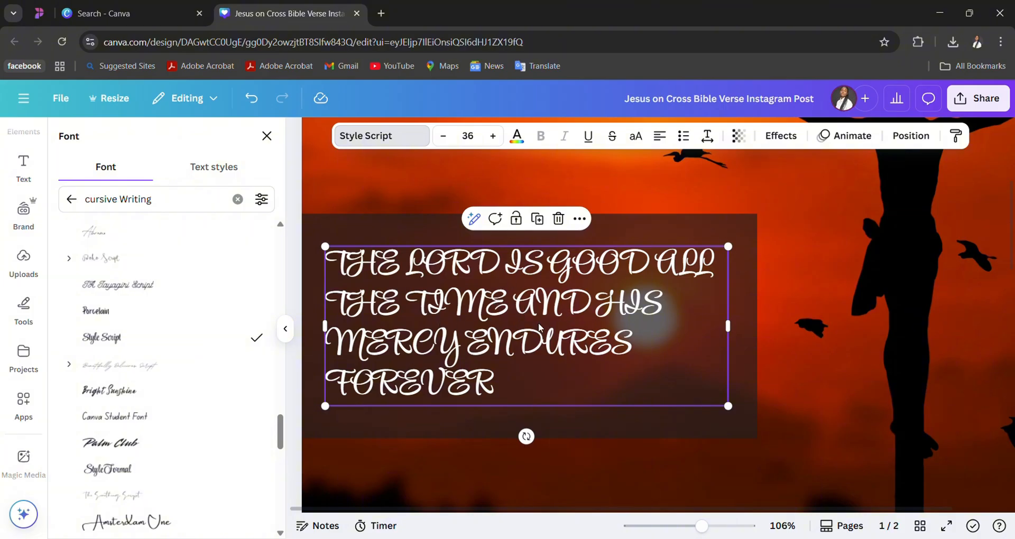
{"action": "scroll", "coordinate": [486, 338], "scroll_direction": "down", "scroll_amount": 10}
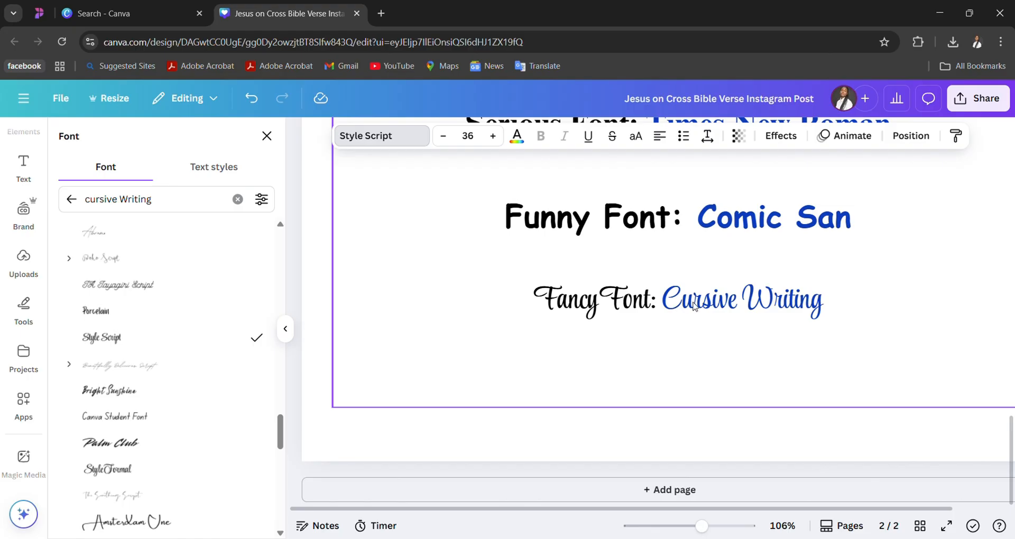
{"action": "scroll", "coordinate": [741, 300], "scroll_direction": "up", "scroll_amount": 10}
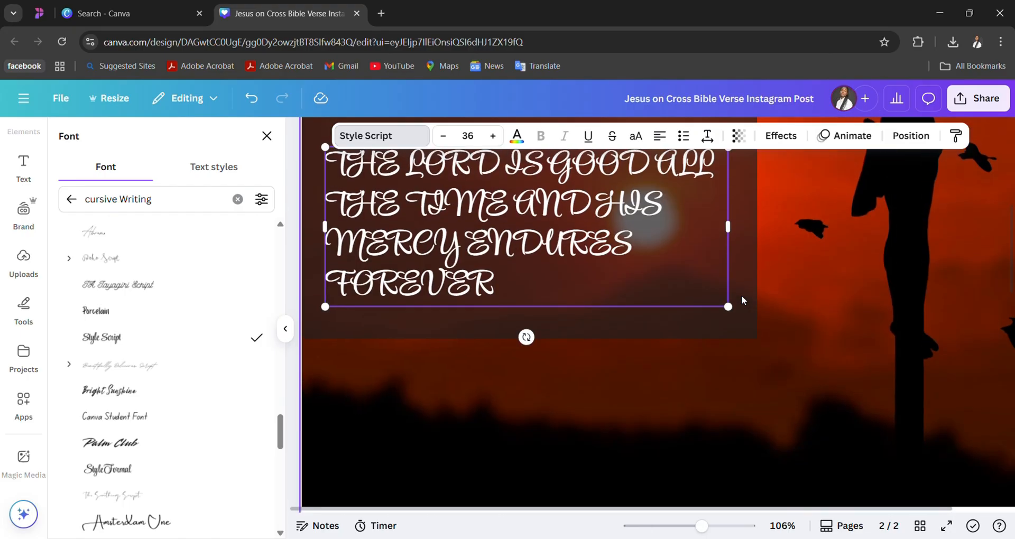
- Replace the whole verse text on page 1 with the mixed-case wording "The Lord is Good All the time,"
{"action": "double_click", "coordinate": [609, 253]}
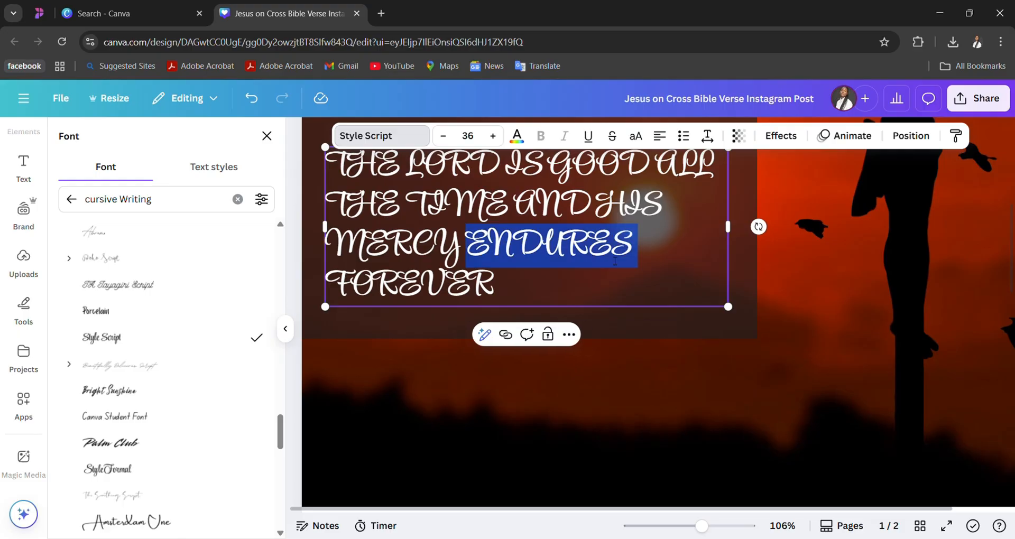
{"action": "scroll", "coordinate": [609, 253], "scroll_direction": "up", "scroll_amount": 2}
{"action": "left_click", "coordinate": [619, 260]}
{"action": "key", "text": "ctrl+a"}
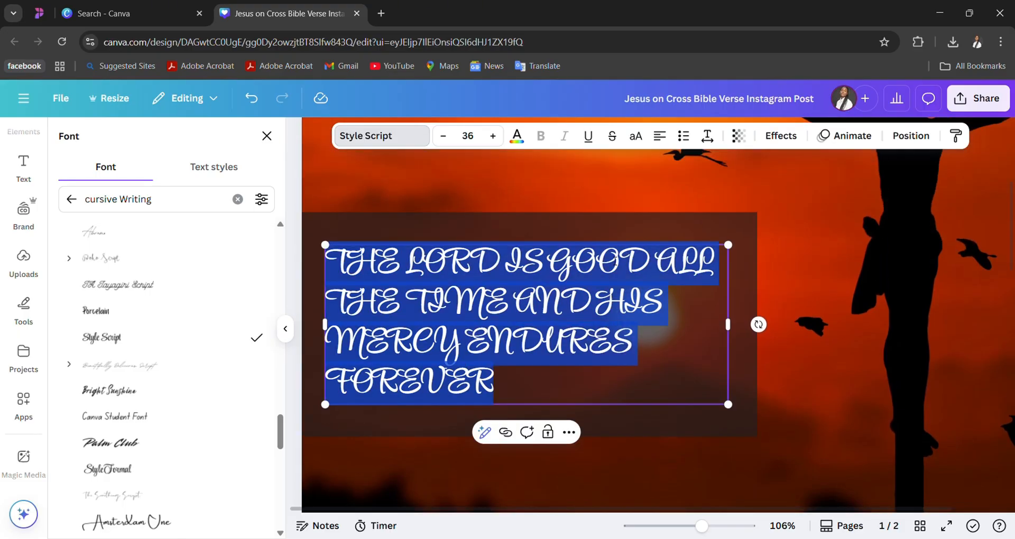
{"action": "type", "text": "The L"}
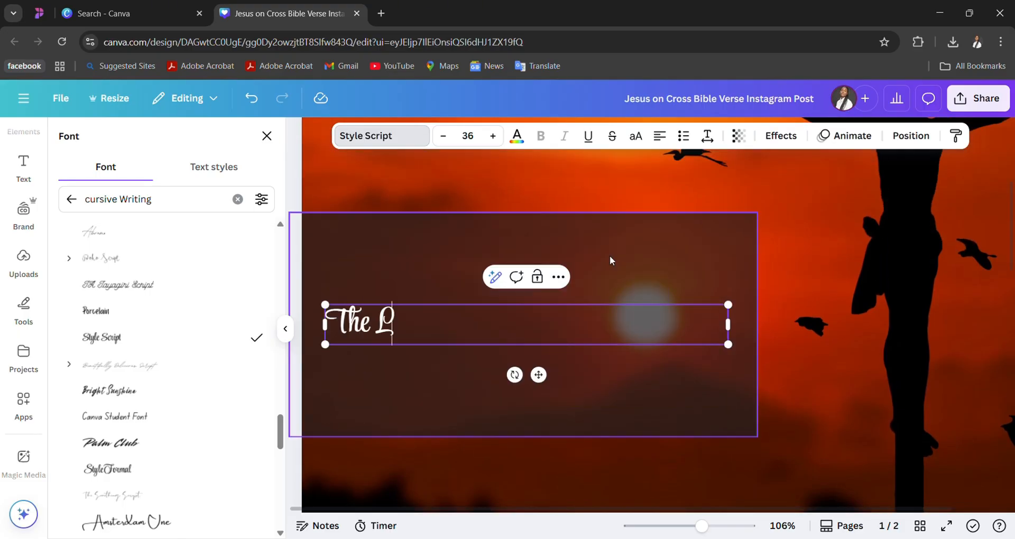
{"action": "type", "text": "ord i"}
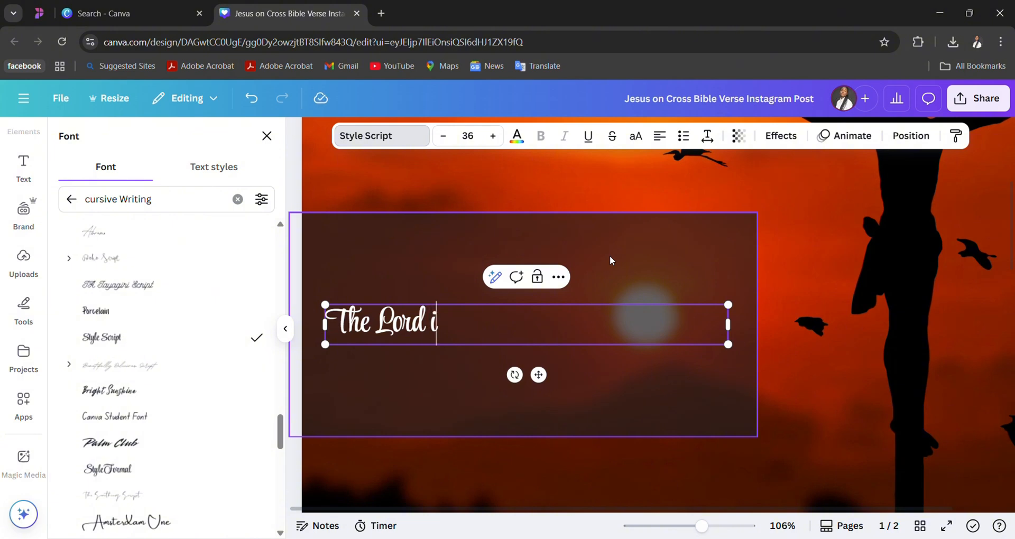
{"action": "type", "text": "s Good , A"}
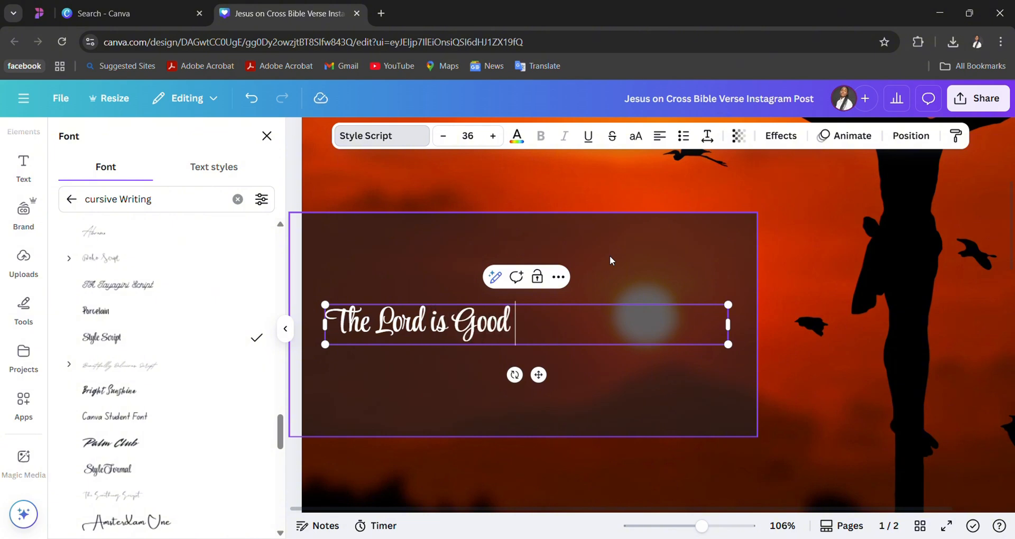
{"action": "key", "text": "BackSpace"}
{"action": "key", "text": "BackSpace"}
{"action": "key", "text": "BackSpace"}
{"action": "type", "text": "All"}
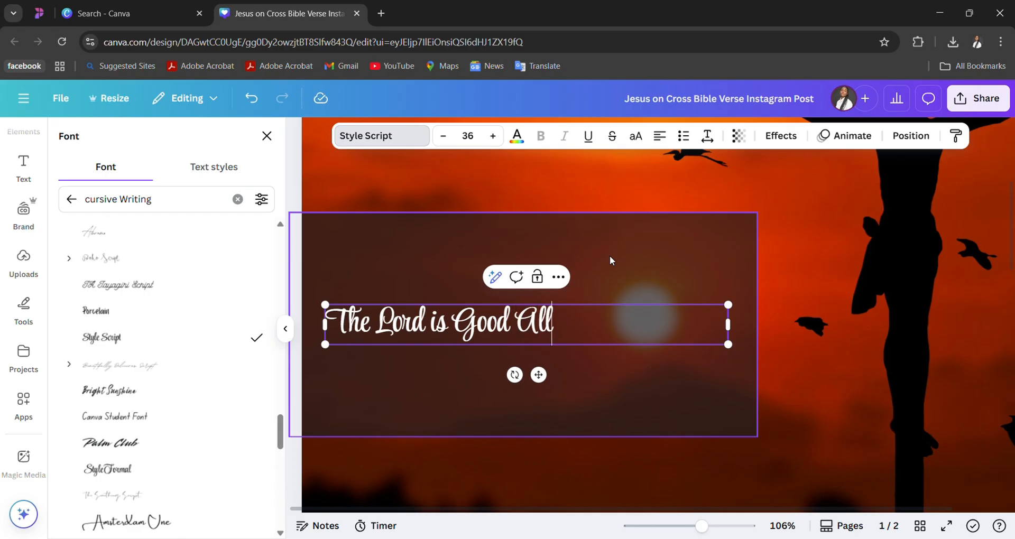
{"action": "type", "text": " the tim"}
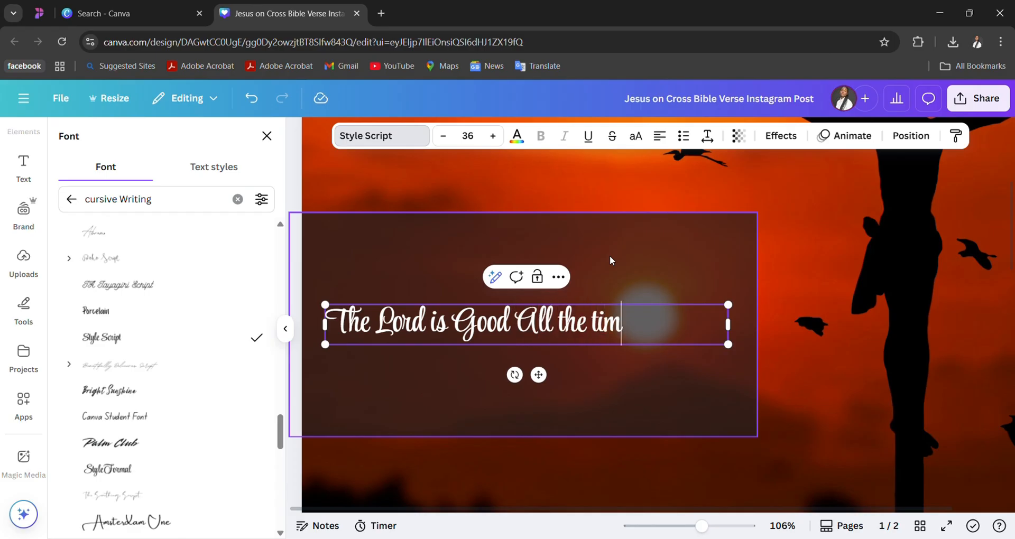
{"action": "type", "text": "e, Hi"}
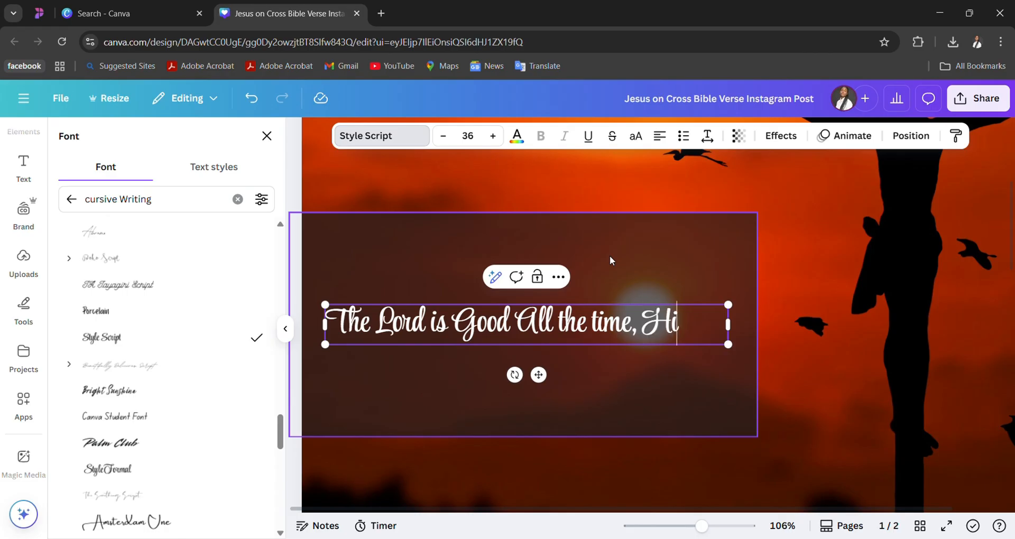
{"action": "type", "text": "s ery"}
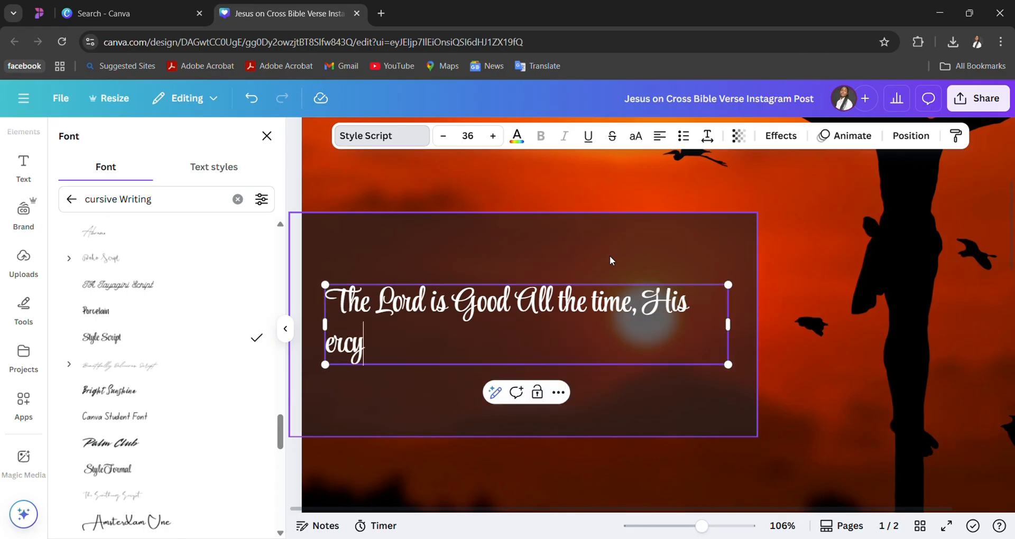
- Complete the mixed-case verse with "His Mercy Endures Forever." after the comma
{"action": "key", "text": "BackSpace"}
{"action": "key", "text": "BackSpace"}
{"action": "key", "text": "BackSpace"}
{"action": "type", "text": "M"}
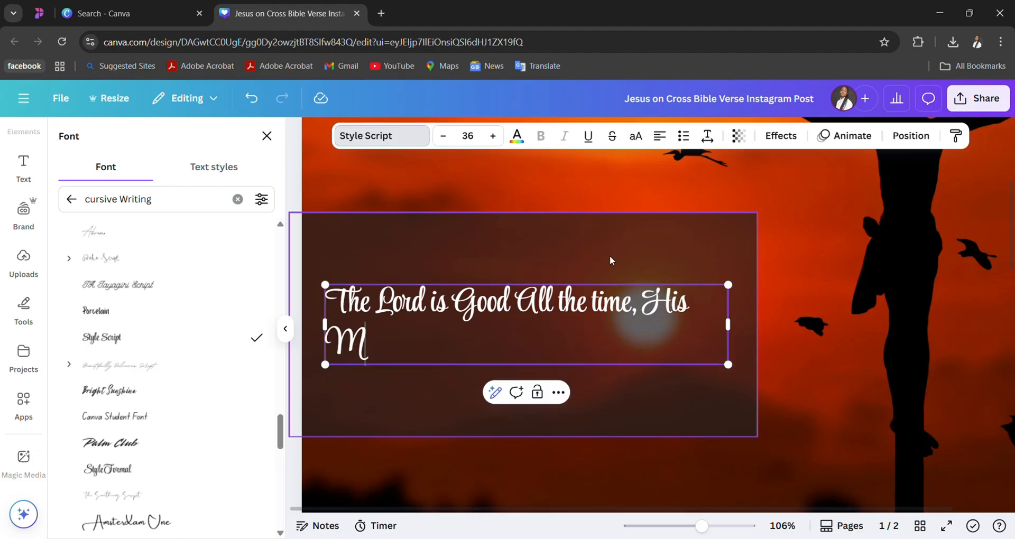
{"action": "type", "text": "ercy Endures"}
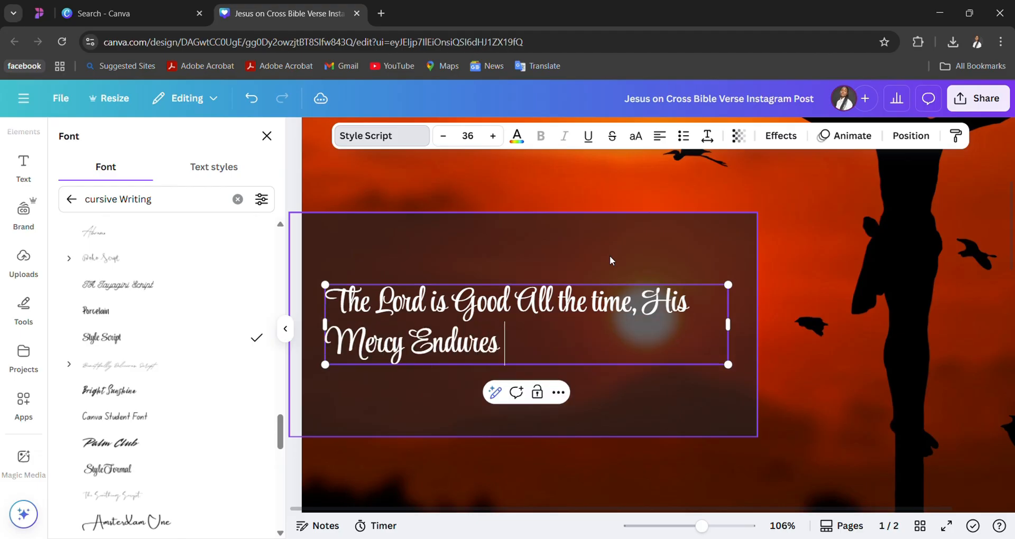
{"action": "type", "text": " Forever"}
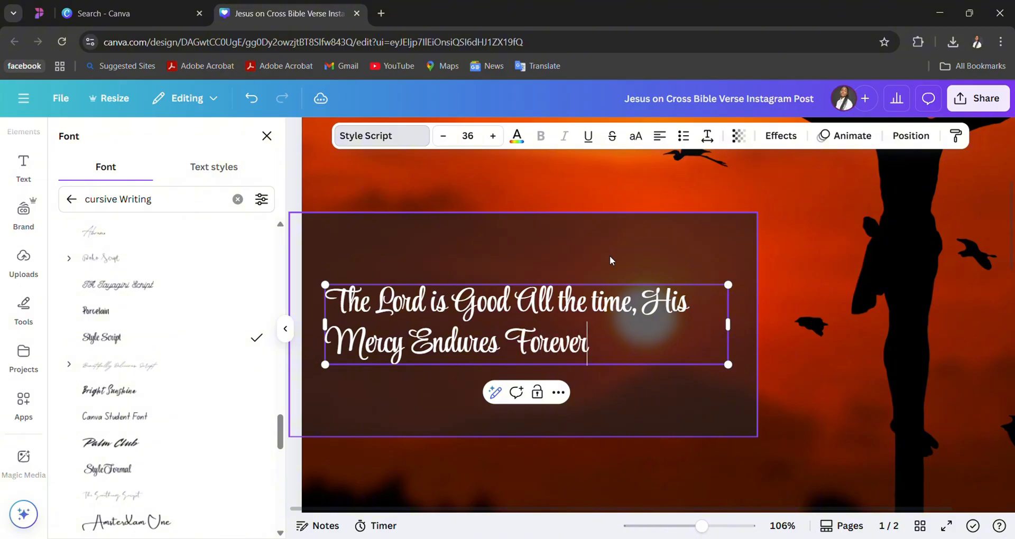
{"action": "type", "text": "."}
- Capitalize "the" and "time" so the verse reads "The Lord is Good All The Time, His Mercy Endures Forever."
{"action": "scroll", "coordinate": [668, 277], "scroll_direction": "down", "scroll_amount": 3}
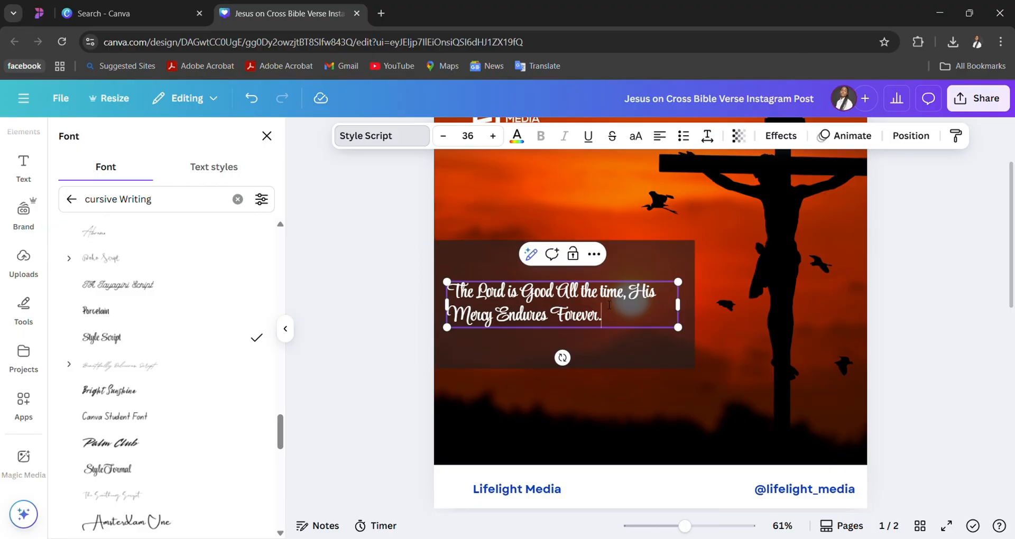
{"action": "key", "text": "BackSpace"}
{"action": "type", "text": "T"}
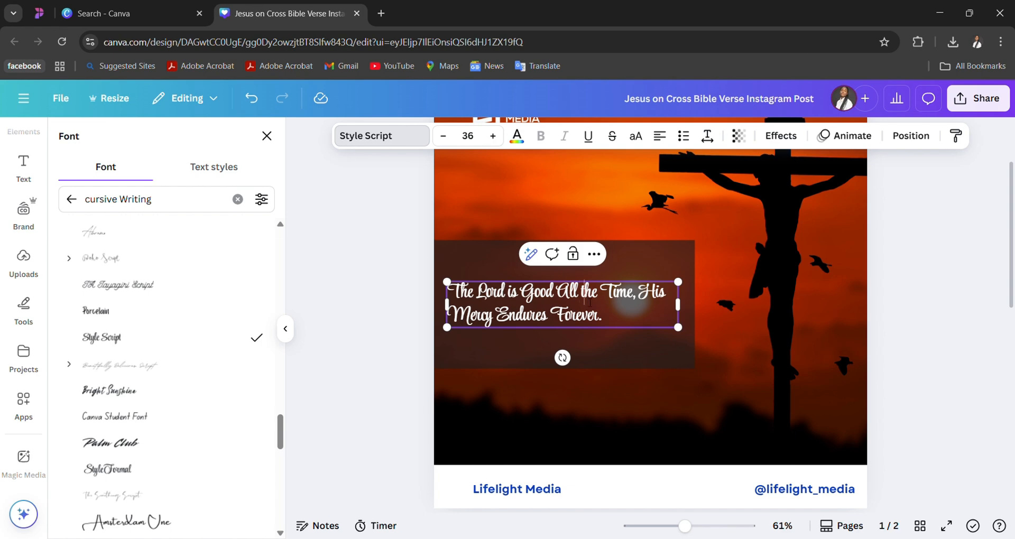
{"action": "left_click", "coordinate": [589, 302]}
{"action": "key", "text": "BackSpace"}
{"action": "type", "text": "T"}
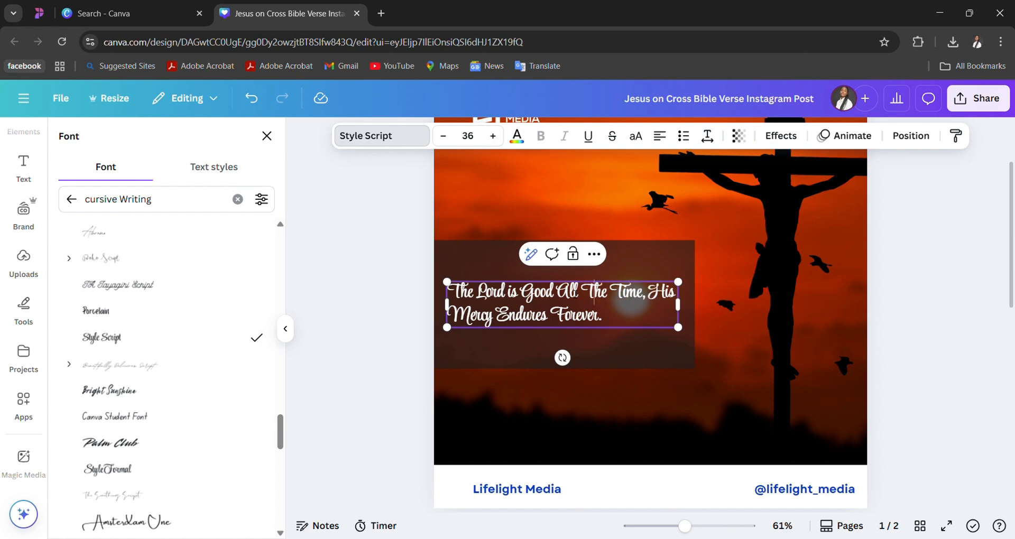
{"action": "left_click", "coordinate": [575, 294]}
{"action": "key", "text": "BackSpace"}
{"action": "type", "text": "A"}
{"action": "left_click", "coordinate": [663, 379]}
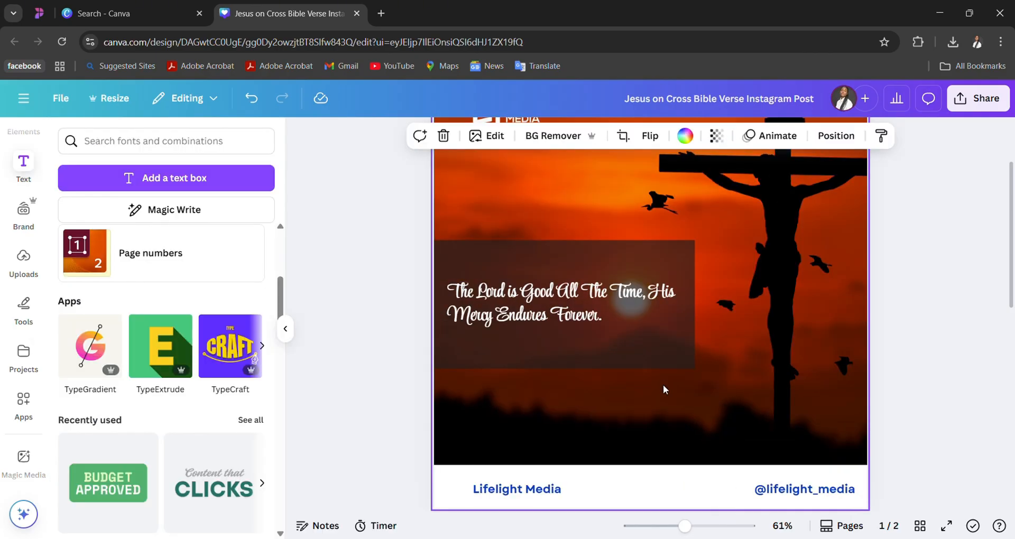
- Replace the mixed-case verse on page 1 with the all-caps wording "THE LORD IS GOOD ALL THE TIME AND"
{"action": "scroll", "coordinate": [673, 345], "scroll_direction": "up", "scroll_amount": 5}
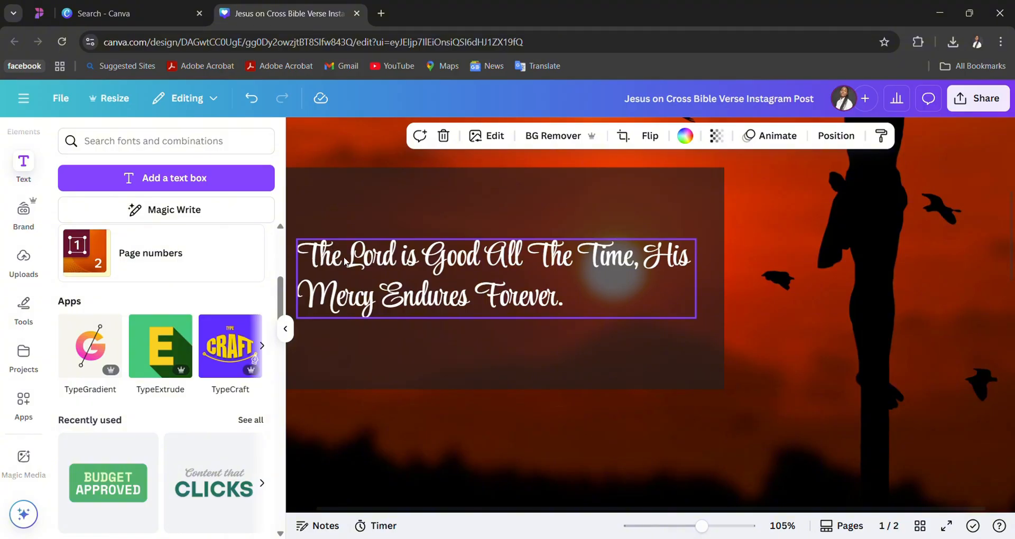
{"action": "left_click", "coordinate": [529, 283]}
{"action": "left_click", "coordinate": [529, 284]}
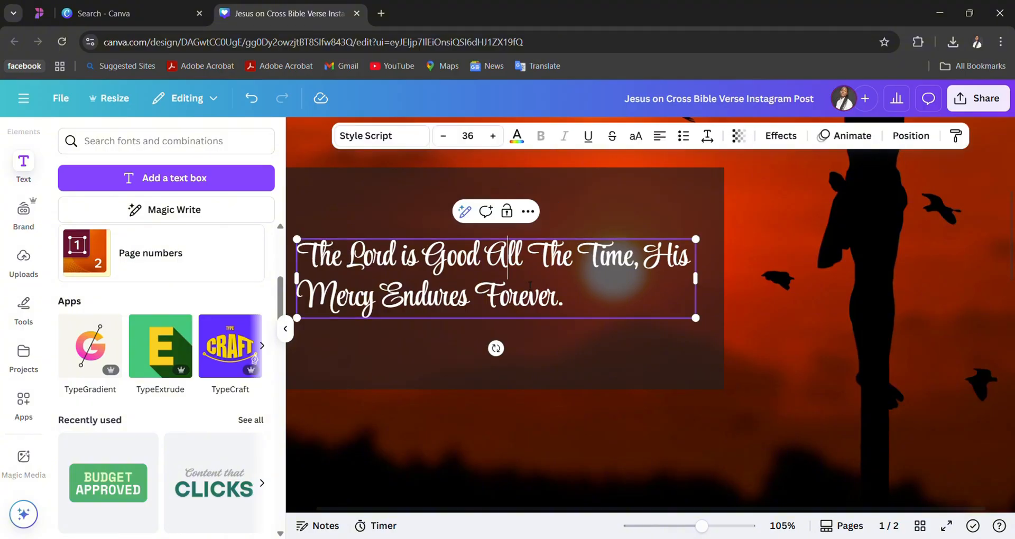
{"action": "key", "text": "ctrl+a"}
{"action": "type", "text": "THE"}
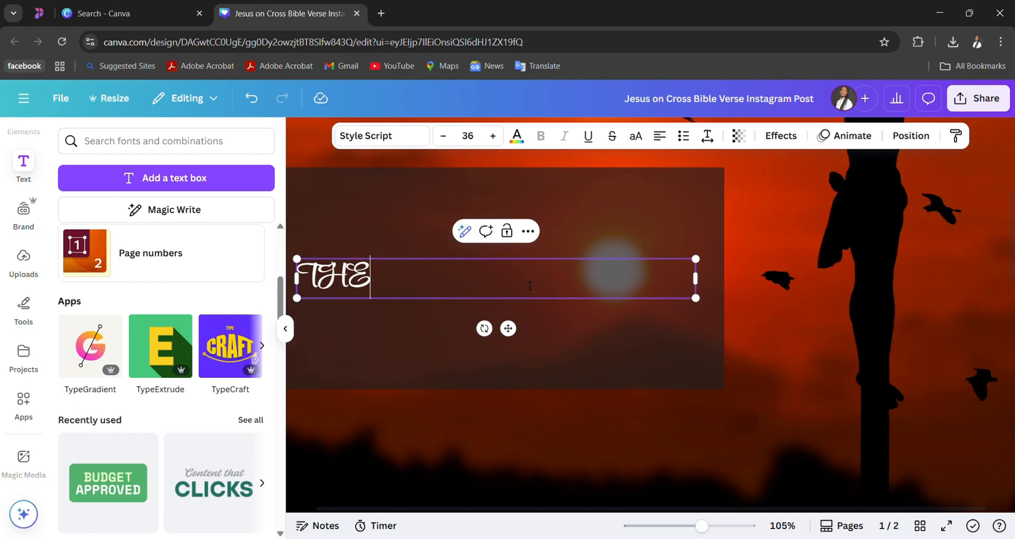
{"action": "type", "text": " LORD IS "}
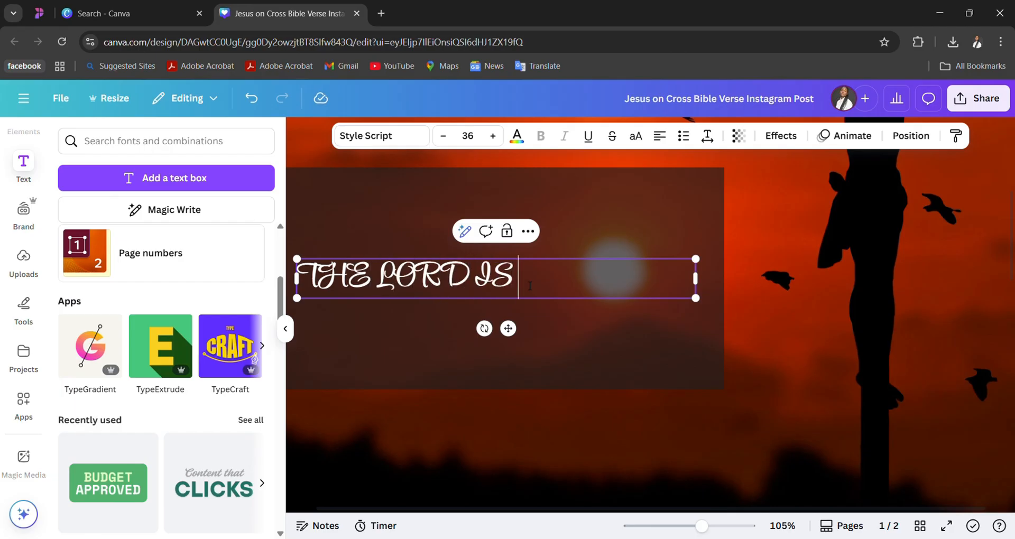
{"action": "type", "text": "GOOD ALL"}
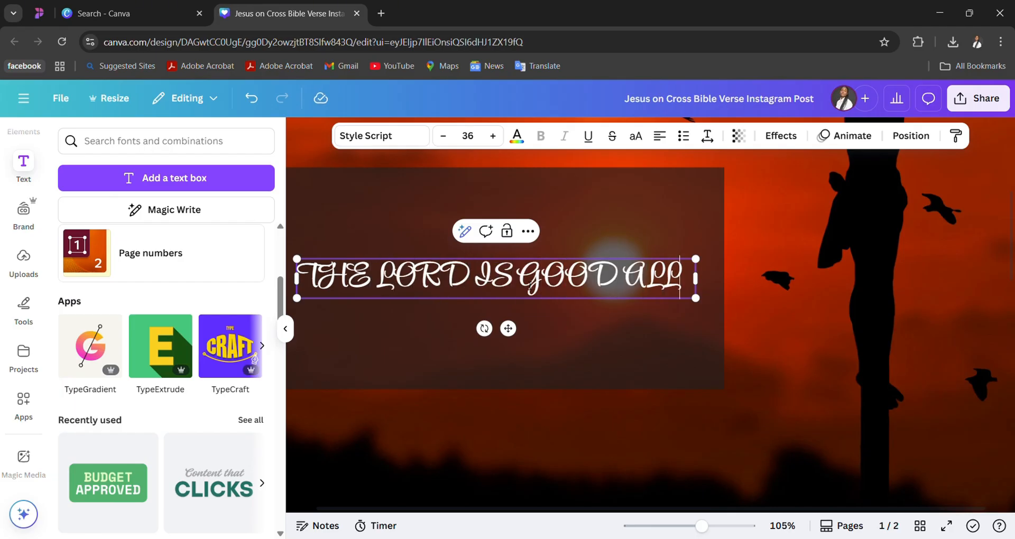
{"action": "type", "text": " THE TIME AND"}
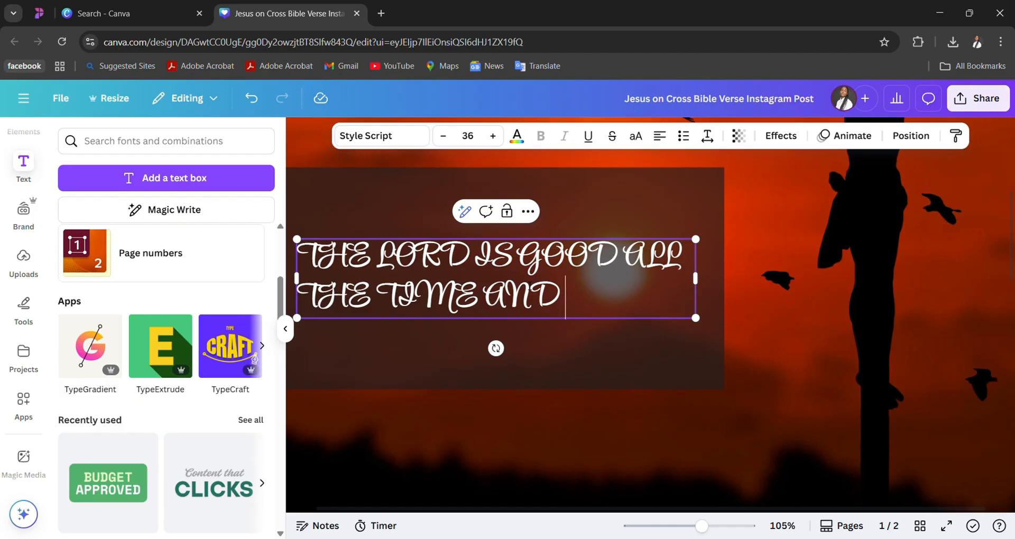
- Set the font of the all-caps verse on page 1 to JA Jayagiri Script
{"action": "left_click", "coordinate": [390, 136]}
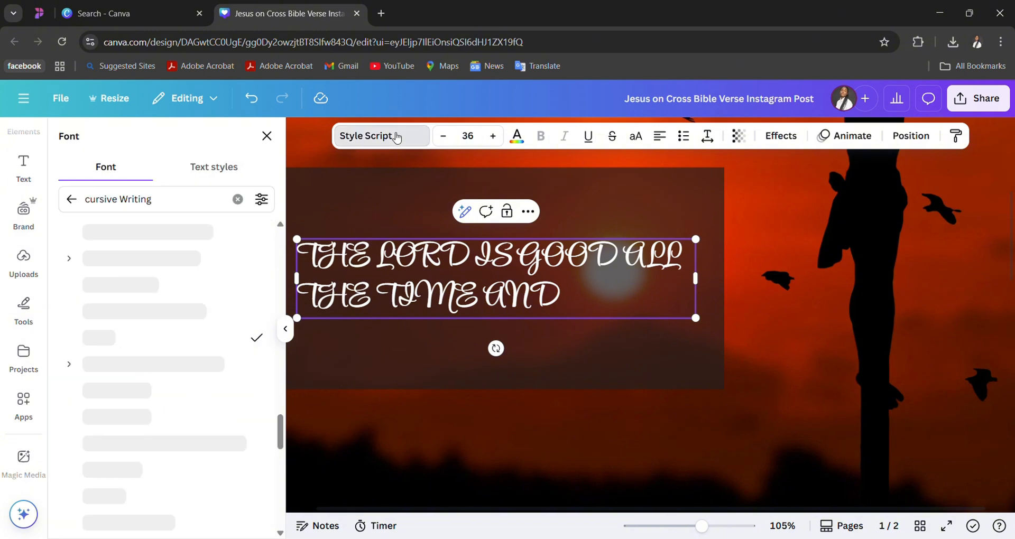
{"action": "left_click", "coordinate": [148, 287]}
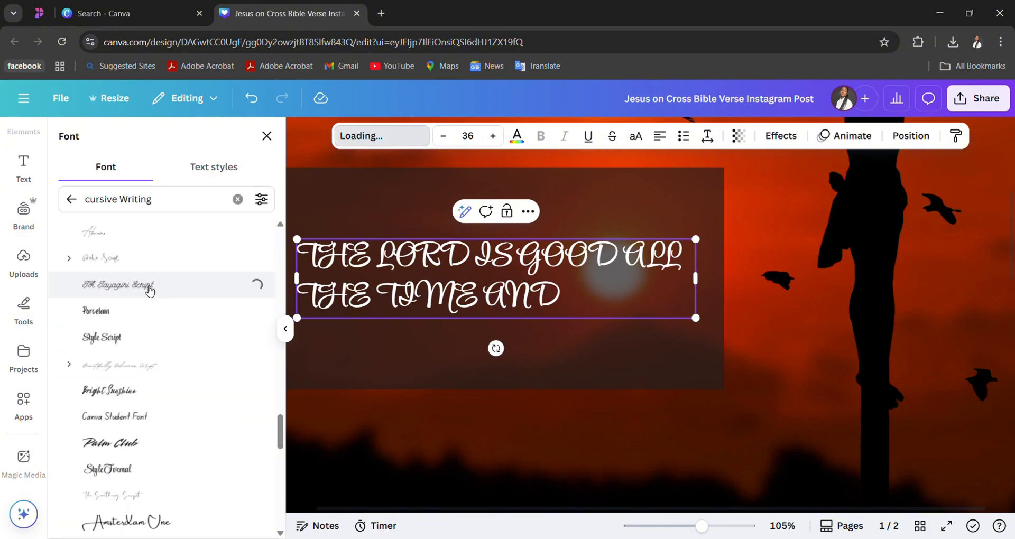
{"action": "scroll", "coordinate": [172, 391], "scroll_direction": "down", "scroll_amount": 3}
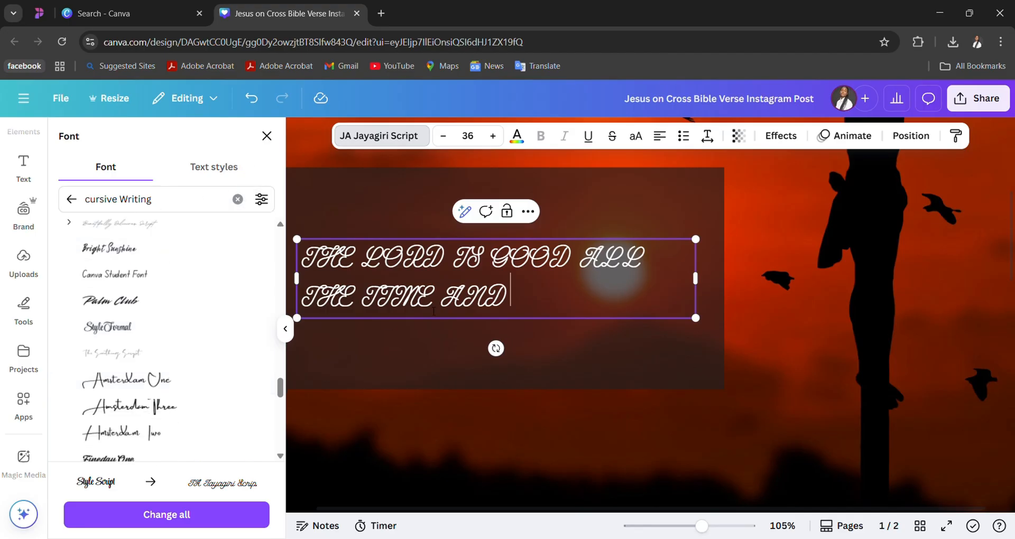
- Replace the verse text with the mixed-case wording "The Lord is Good all the time"
{"action": "key", "text": "ctrl+a"}
{"action": "type", "text": "The a"}
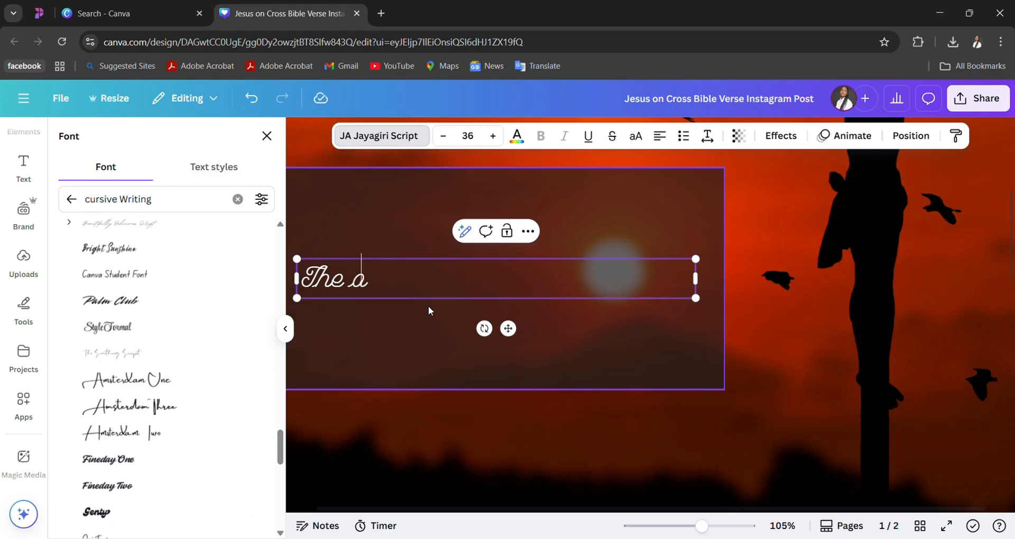
{"action": "key", "text": "BackSpace"}
{"action": "type", "text": "Lord a"}
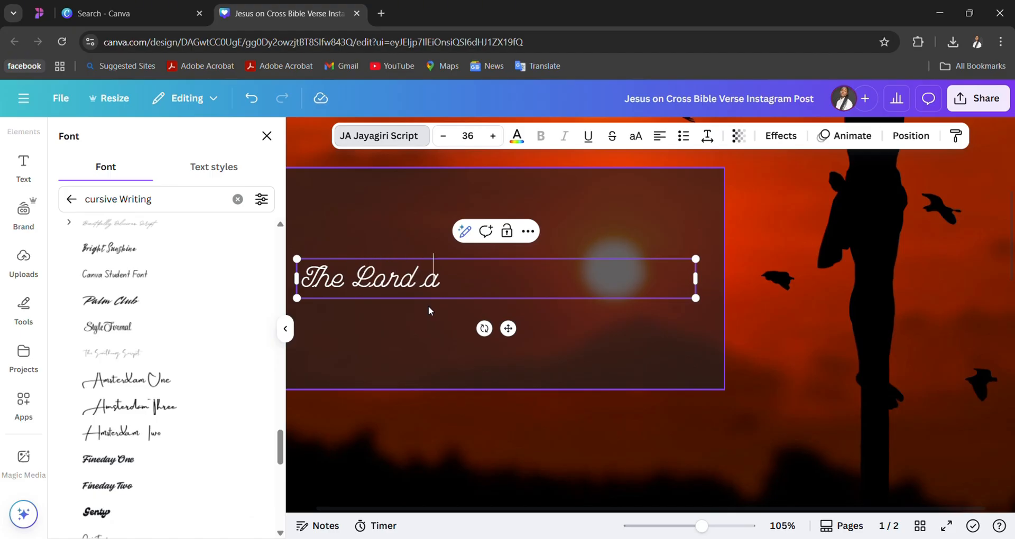
{"action": "type", "text": "Good all the"}
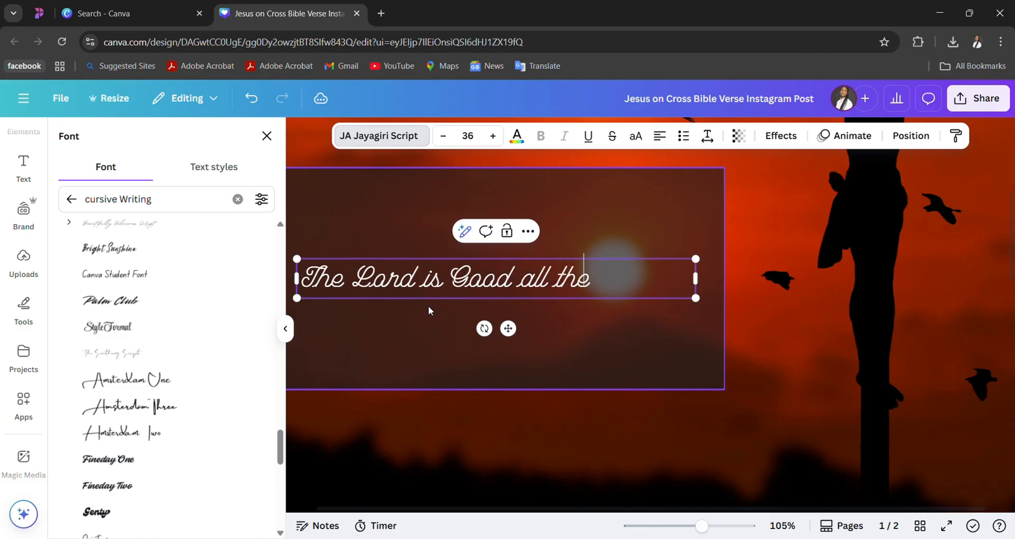
{"action": "type", "text": " time"}
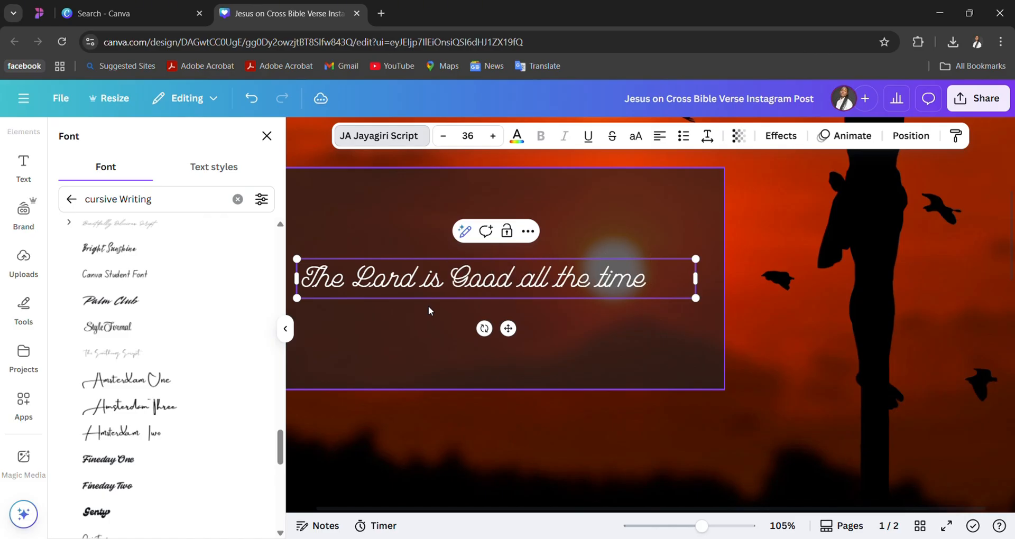
- Undo the mixed-case retyping of the verse and the font change to JA Jayagiri Script
{"action": "key", "text": "BackSpace"}
{"action": "key", "text": "BackSpace"}
{"action": "key", "text": "BackSpace"}
{"action": "key", "text": "BackSpace"}
{"action": "key", "text": "BackSpace"}
{"action": "key", "text": "BackSpace"}
{"action": "key", "text": "BackSpace"}
{"action": "key", "text": "BackSpace"}
{"action": "key", "text": "BackSpace"}
{"action": "key", "text": "BackSpace"}
{"action": "key", "text": "BackSpace"}
{"action": "key", "text": "BackSpace"}
{"action": "key", "text": "BackSpace"}
{"action": "key", "text": "BackSpace"}
{"action": "key", "text": "BackSpace"}
{"action": "key", "text": "BackSpace"}
{"action": "key", "text": "BackSpace"}
{"action": "key", "text": "BackSpace"}
{"action": "key", "text": "BackSpace"}
{"action": "key", "text": "BackSpace"}
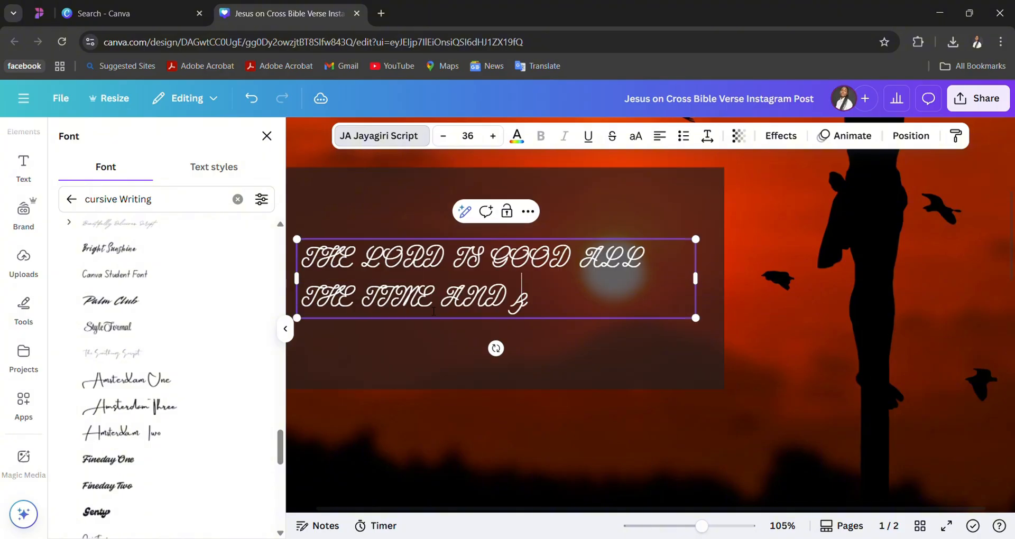
{"action": "type", "text": "zz"}
{"action": "key", "text": "ctrl+z"}
{"action": "key", "text": "ctrl+z"}
{"action": "key", "text": "ctrl+z"}
{"action": "key", "text": "ctrl+z"}
{"action": "type", "text": "zzzzzzzz"}
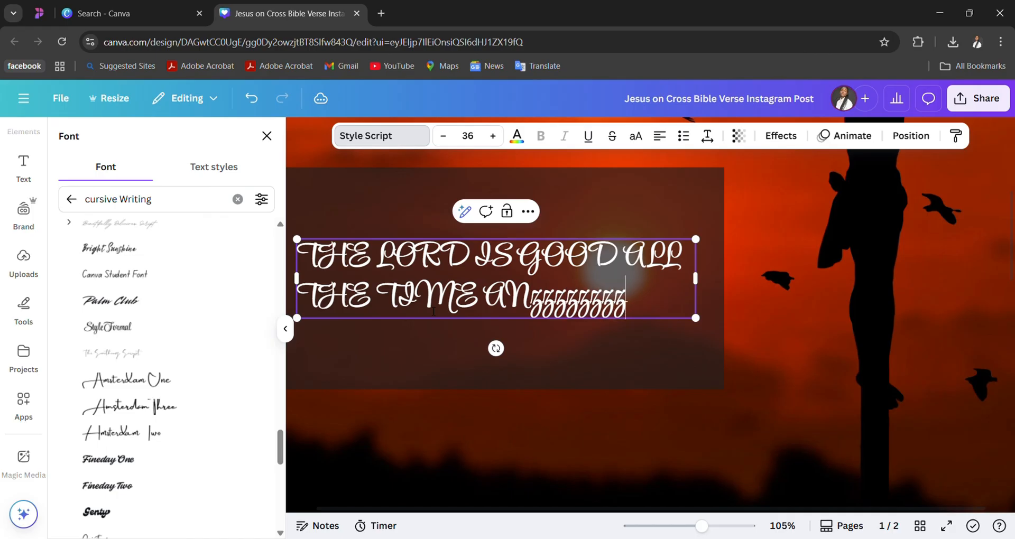
- Undo the all-caps rewording in Style Script, back to the mixed-case verse ending in "Forever."
{"action": "key", "text": "ctrl+z"}
{"action": "type", "text": "zzzzz"}
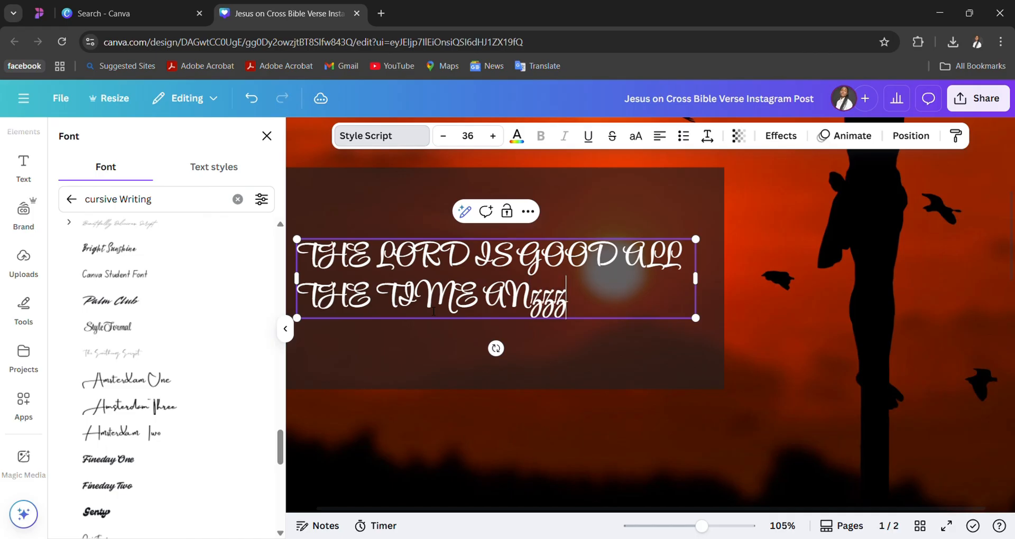
{"action": "key", "text": "ctrl+z"}
{"action": "key", "text": "BackSpace"}
{"action": "key", "text": "BackSpace"}
{"action": "key", "text": "BackSpace"}
{"action": "key", "text": "BackSpace"}
{"action": "key", "text": "BackSpace"}
{"action": "key", "text": "BackSpace"}
{"action": "key", "text": "BackSpace"}
{"action": "key", "text": "BackSpace"}
{"action": "key", "text": "BackSpace"}
{"action": "key", "text": "BackSpace"}
{"action": "key", "text": "BackSpace"}
{"action": "key", "text": "BackSpace"}
{"action": "key", "text": "BackSpace"}
{"action": "key", "text": "BackSpace"}
{"action": "key", "text": "BackSpace"}
{"action": "key", "text": "BackSpace"}
{"action": "key", "text": "BackSpace"}
{"action": "key", "text": "BackSpace"}
{"action": "key", "text": "BackSpace"}
{"action": "key", "text": "BackSpace"}
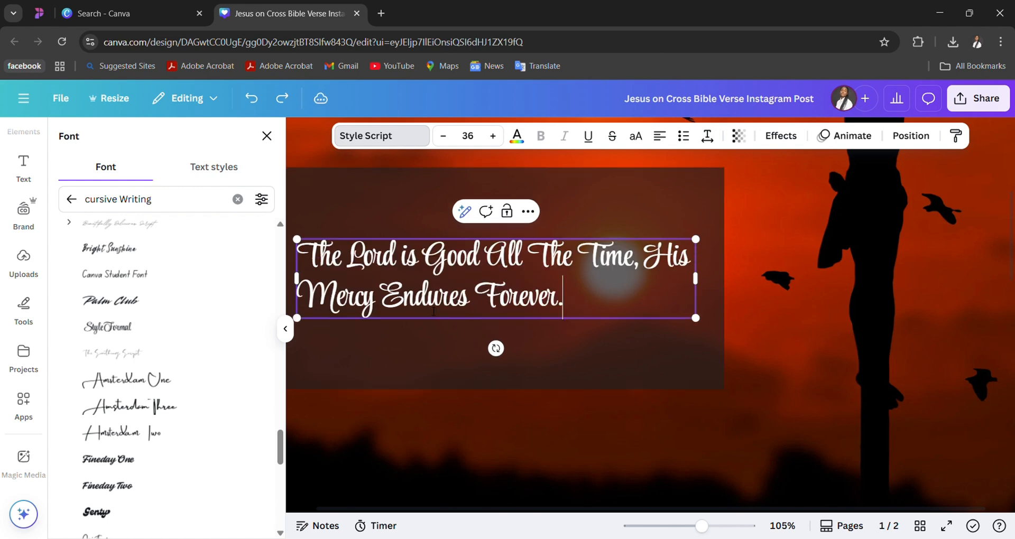
- Undo the capitalization of "the" and "time" in the mixed-case verse
{"action": "key", "text": "Up"}
{"action": "key", "text": "Left"}
{"action": "key", "text": "Left"}
{"action": "key", "text": "Left"}
{"action": "key", "text": "Left"}
{"action": "key", "text": "Left"}
{"action": "key", "text": "Left"}
{"action": "key", "text": "Right"}
{"action": "key", "text": "Right"}
{"action": "key", "text": "Right"}
{"action": "key", "text": "Right"}
{"action": "key", "text": "BackSpace"}
{"action": "type", "text": "t"}
{"action": "key", "text": "Right"}
{"action": "key", "text": "Right"}
{"action": "key", "text": "Right"}
{"action": "key", "text": "Right"}
{"action": "key", "text": "BackSpace"}
{"action": "type", "text": "t"}
{"action": "key", "text": "Down"}
{"action": "key", "text": "BackSpace"}
{"action": "key", "text": "BackSpace"}
{"action": "key", "text": "BackSpace"}
{"action": "key", "text": "BackSpace"}
{"action": "key", "text": "BackSpace"}
{"action": "key", "text": "BackSpace"}
{"action": "key", "text": "BackSpace"}
{"action": "key", "text": "BackSpace"}
{"action": "key", "text": "BackSpace"}
{"action": "key", "text": "BackSpace"}
{"action": "key", "text": "BackSpace"}
{"action": "key", "text": "BackSpace"}
{"action": "key", "text": "BackSpace"}
{"action": "key", "text": "BackSpace"}
{"action": "key", "text": "BackSpace"}
{"action": "key", "text": "BackSpace"}
{"action": "key", "text": "BackSpace"}
{"action": "key", "text": "BackSpace"}
{"action": "key", "text": "BackSpace"}
{"action": "key", "text": "BackSpace"}
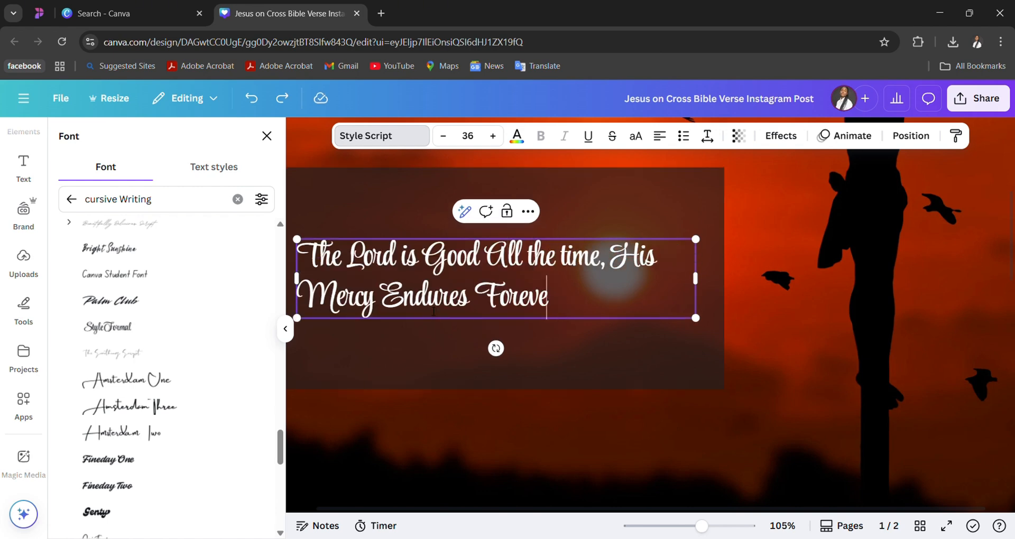
- Undo the remaining verse and font edits back to the full all-caps verse in TAN Jambore, and close the font list
{"action": "type", "text": "zzz"}
{"action": "key", "text": "ctrl+z"}
{"action": "key", "text": "ctrl+z"}
{"action": "key", "text": "ctrl+z"}
{"action": "key", "text": "ctrl+z"}
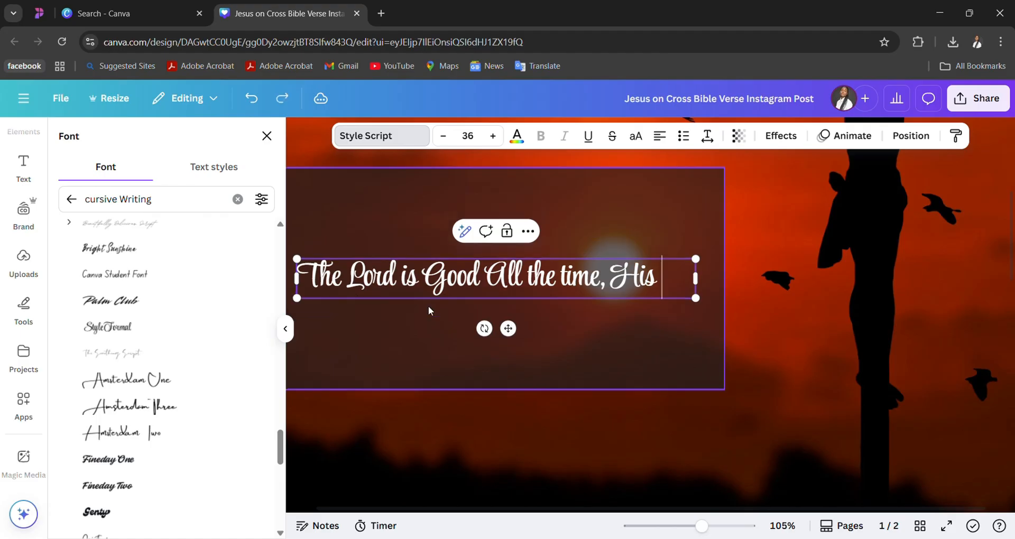
{"action": "key", "text": "ctrl+z"}
{"action": "key", "text": "ctrl+z"}
{"action": "key", "text": "ctrl+z"}
{"action": "key", "text": "ctrl+z"}
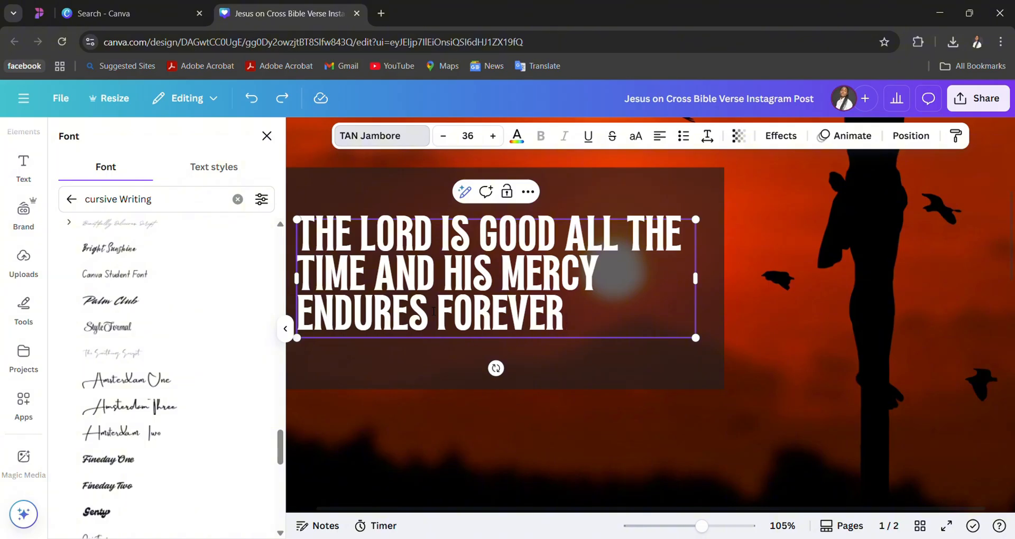
{"action": "scroll", "coordinate": [433, 311], "scroll_direction": "up", "scroll_amount": 1}
{"action": "scroll", "coordinate": [421, 312], "scroll_direction": "down", "scroll_amount": 1}
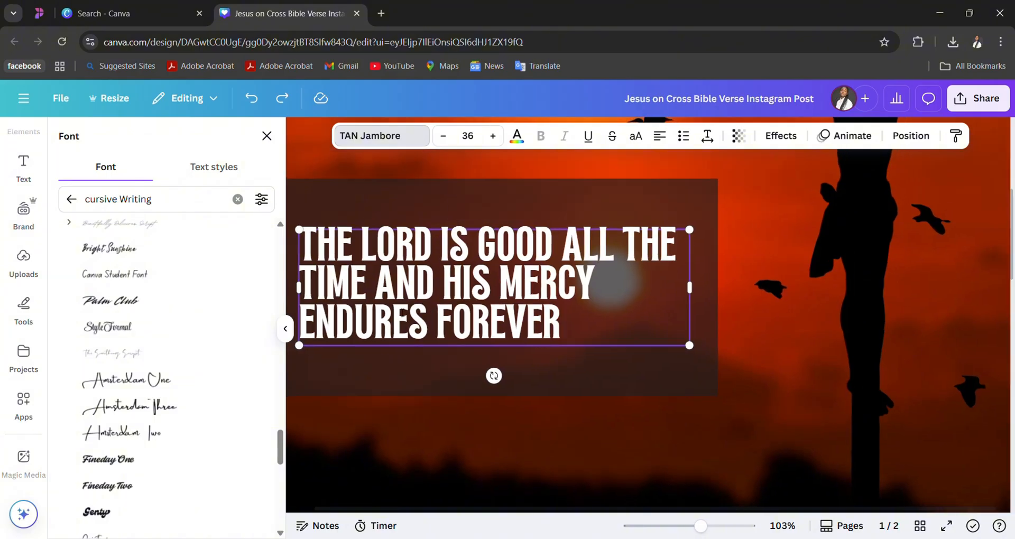
{"action": "scroll", "coordinate": [401, 312], "scroll_direction": "down", "scroll_amount": 4}
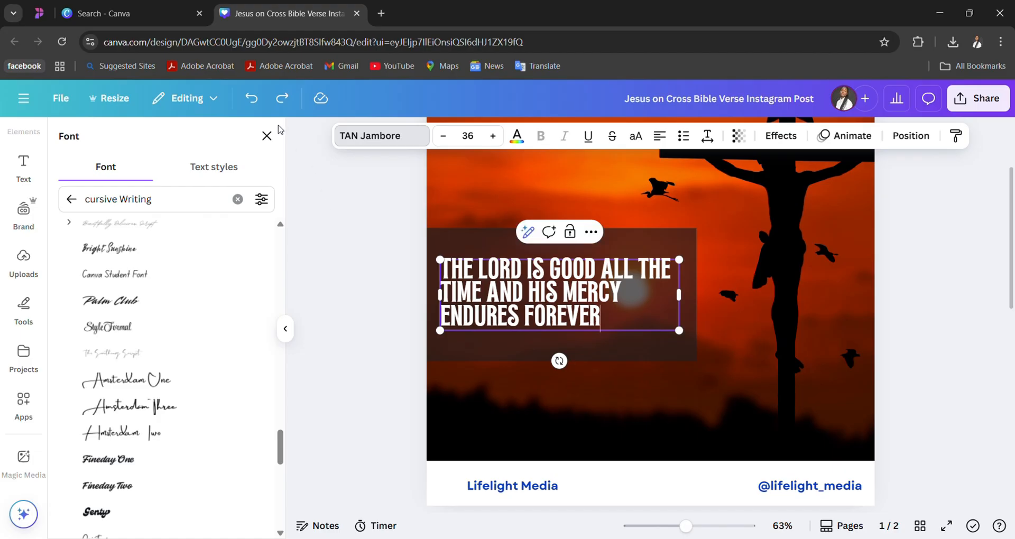
{"action": "left_click", "coordinate": [267, 136]}
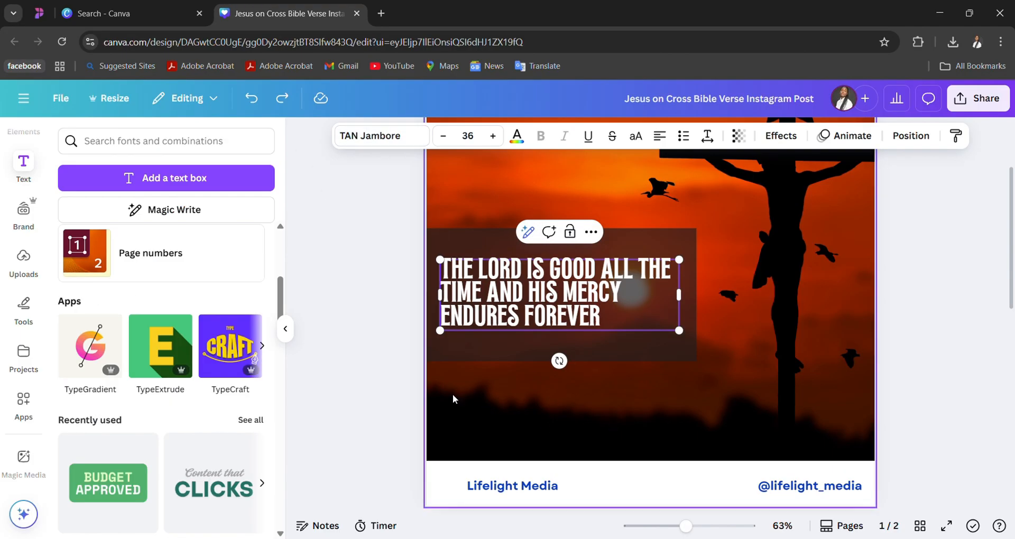
- Look over the page 1 design, the editor's tool categories and the available font combinations
{"action": "scroll", "coordinate": [569, 405], "scroll_direction": "up", "scroll_amount": 3}
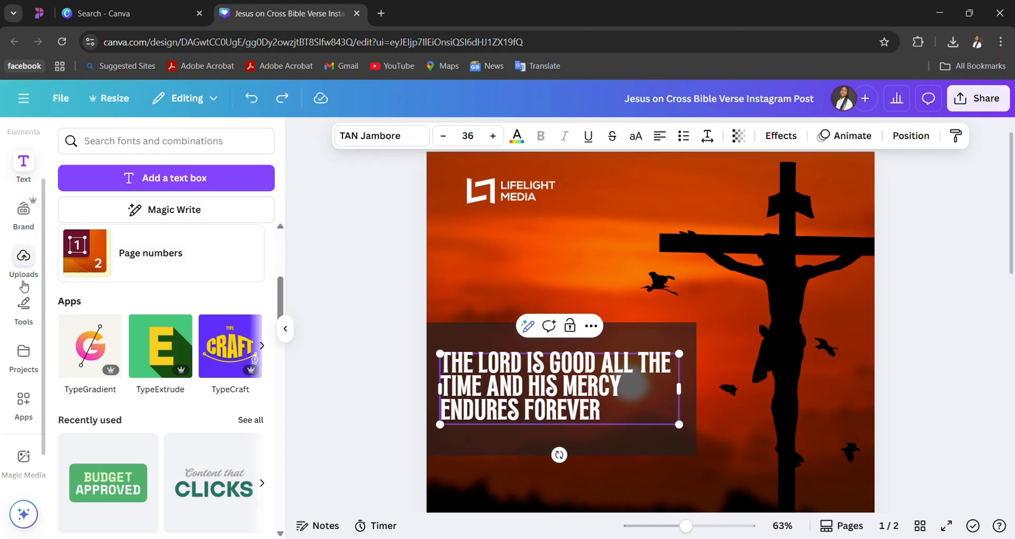
{"action": "scroll", "coordinate": [30, 386], "scroll_direction": "down", "scroll_amount": 1}
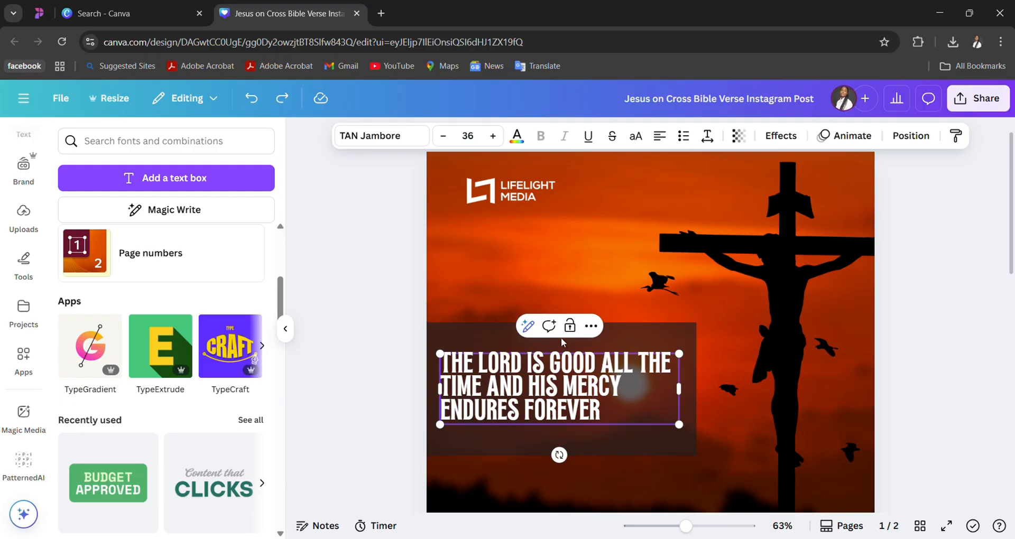
{"action": "left_click", "coordinate": [582, 233]}
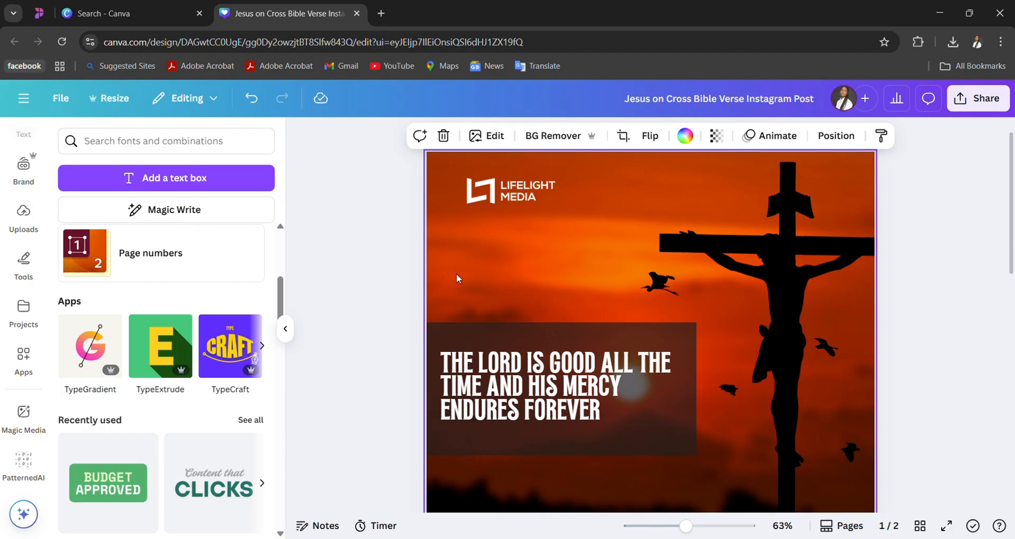
{"action": "scroll", "coordinate": [21, 182], "scroll_direction": "up", "scroll_amount": 3}
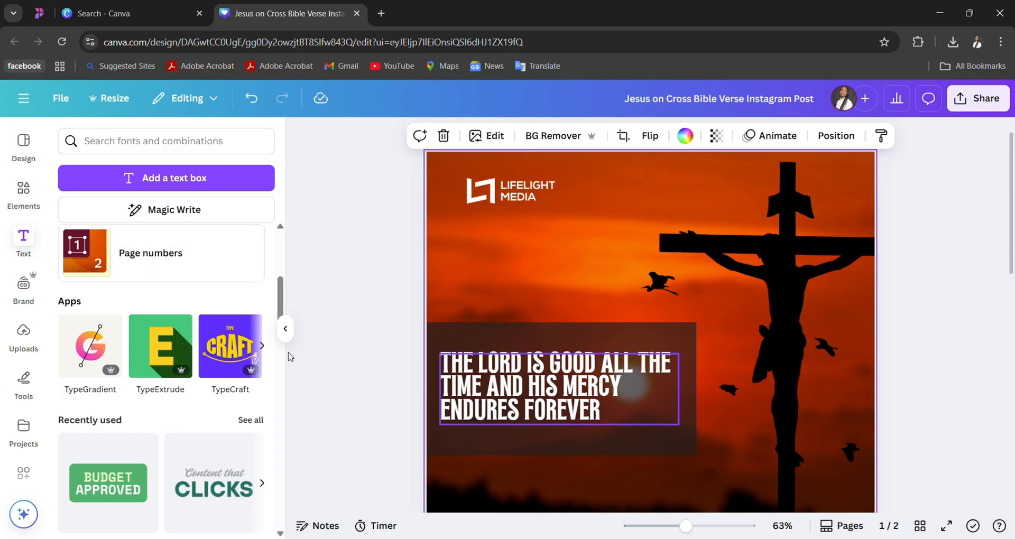
{"action": "scroll", "coordinate": [26, 423], "scroll_direction": "down", "scroll_amount": 3}
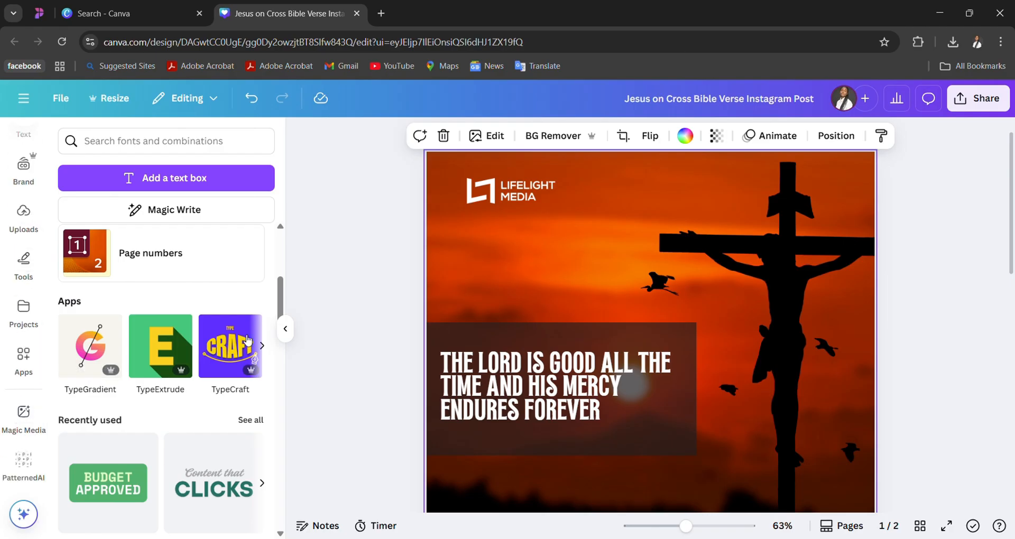
{"action": "scroll", "coordinate": [280, 300], "scroll_direction": "down", "scroll_amount": 5}
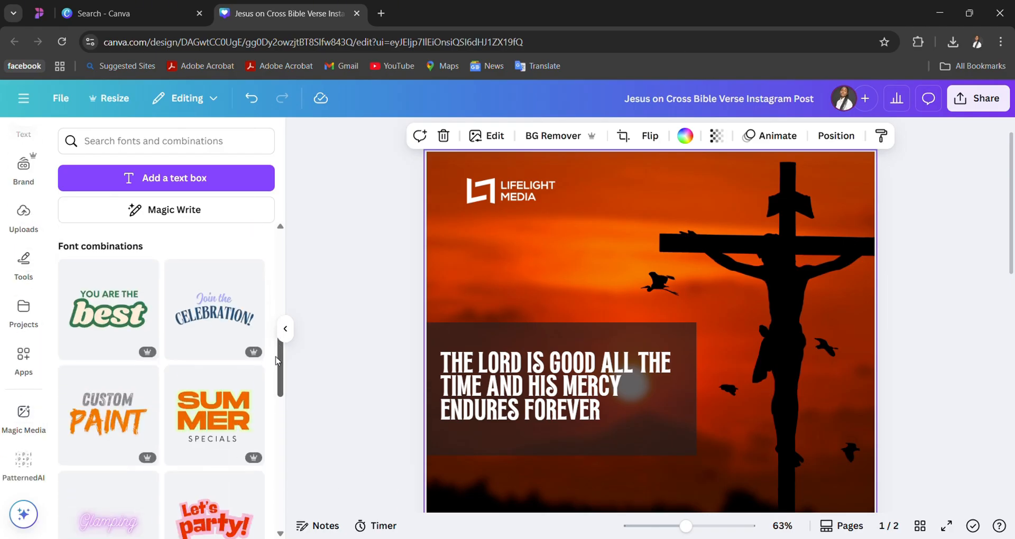
{"action": "left_click", "coordinate": [324, 224]}
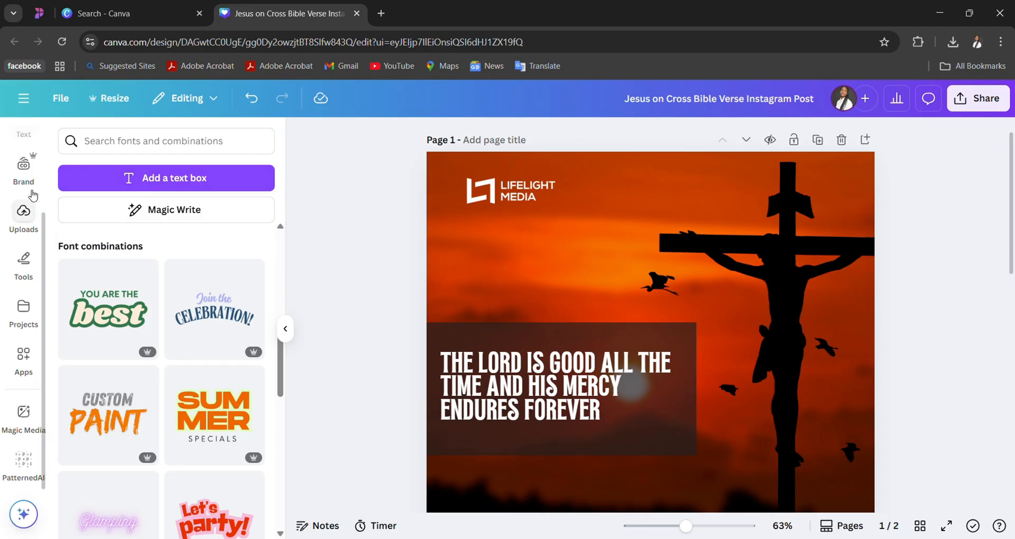
{"action": "left_click", "coordinate": [428, 294]}
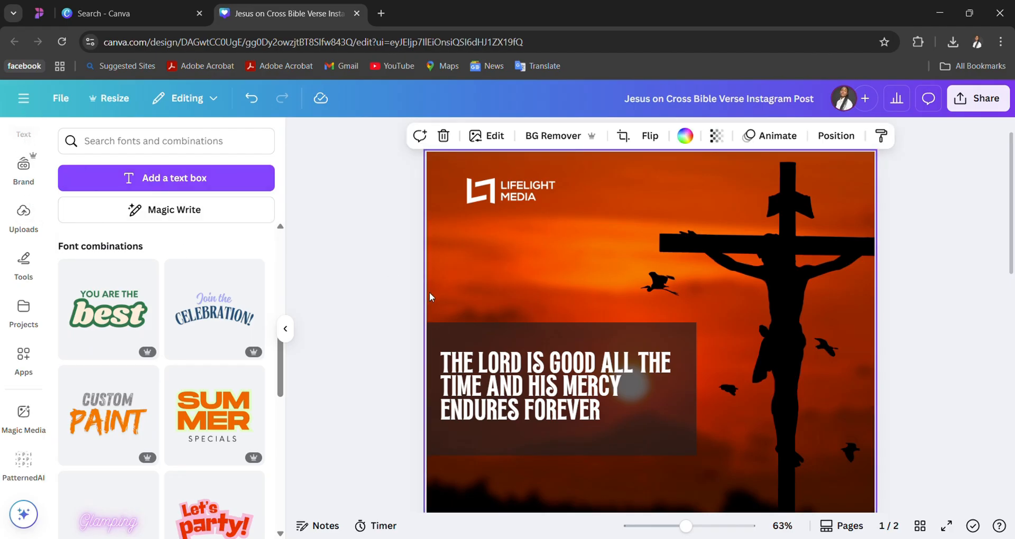
{"action": "double_click", "coordinate": [435, 298]}
{"action": "double_click", "coordinate": [482, 318]}
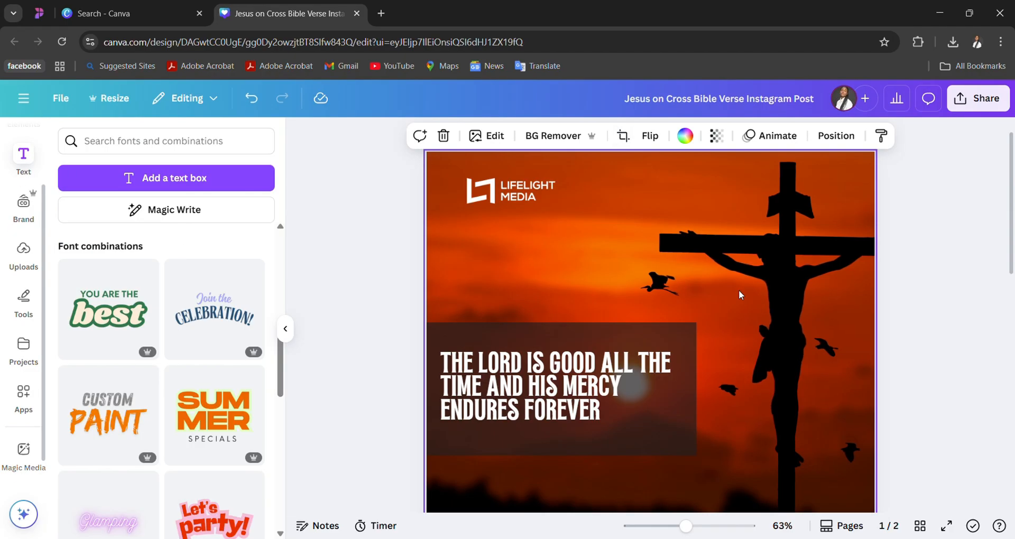
{"action": "scroll", "coordinate": [297, 304], "scroll_direction": "down", "scroll_amount": 7}
{"action": "scroll", "coordinate": [309, 349], "scroll_direction": "up", "scroll_amount": 6}
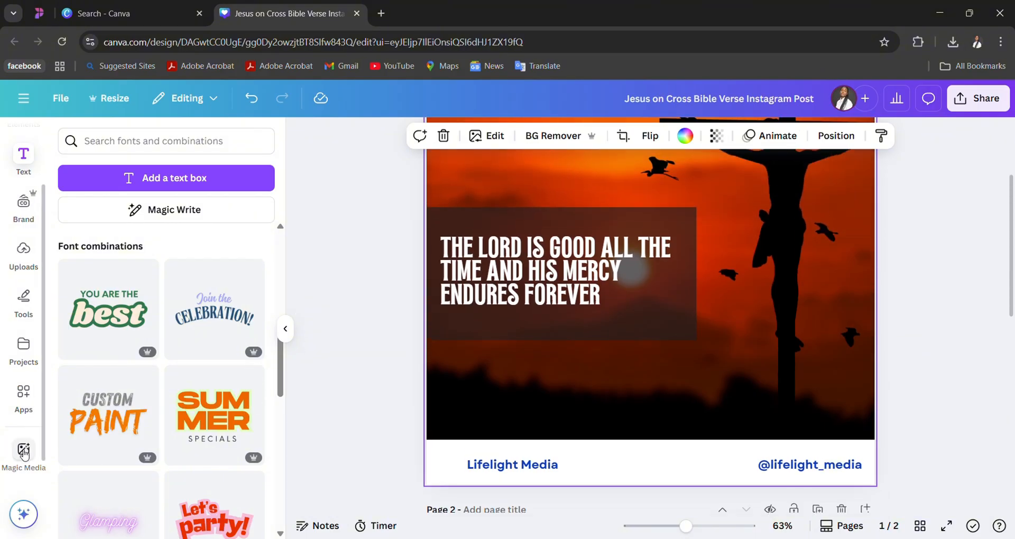
{"action": "scroll", "coordinate": [35, 320], "scroll_direction": "down", "scroll_amount": 1}
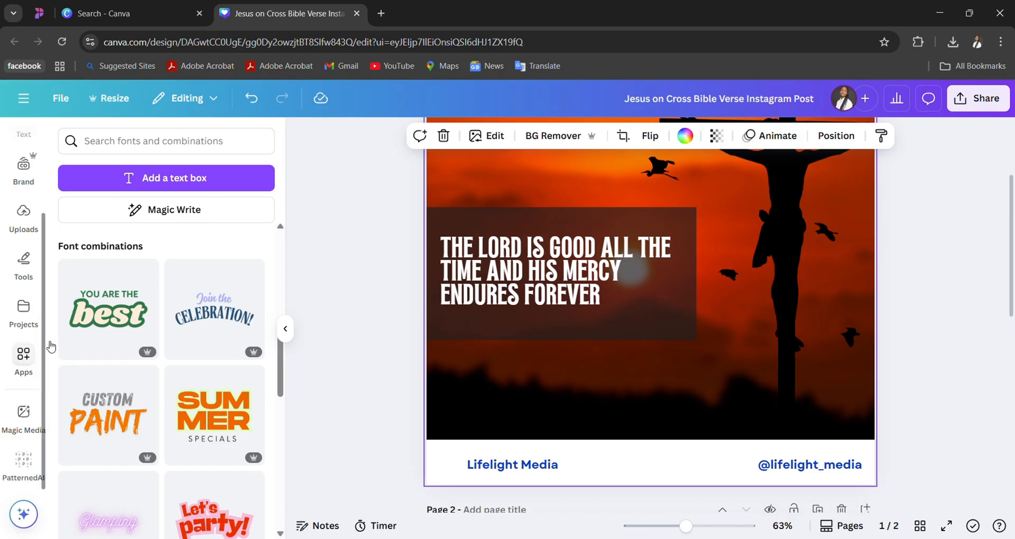
{"action": "scroll", "coordinate": [48, 344], "scroll_direction": "up", "scroll_amount": 3}
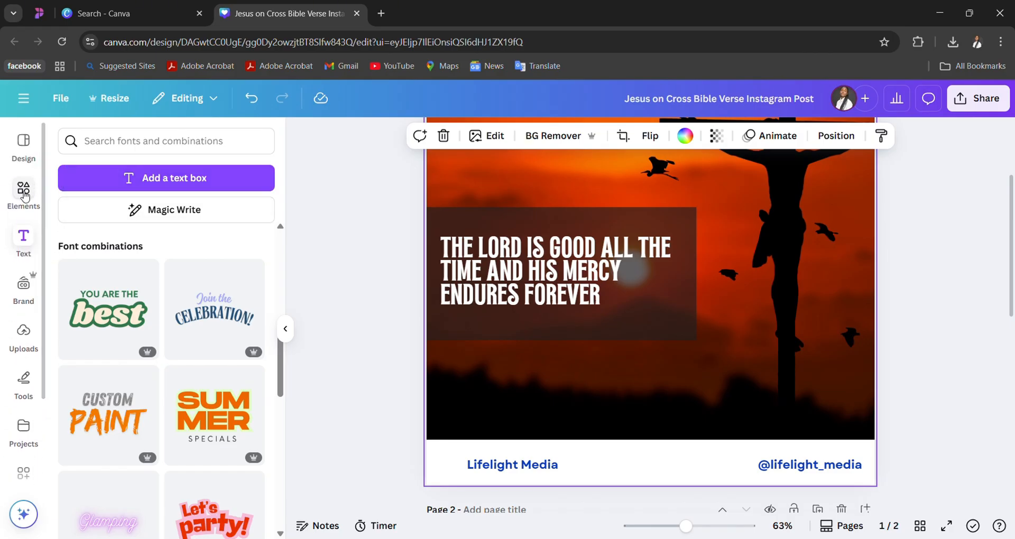
- Search the elements library for "Jesus on the cross Images"
{"action": "left_click", "coordinate": [24, 196]}
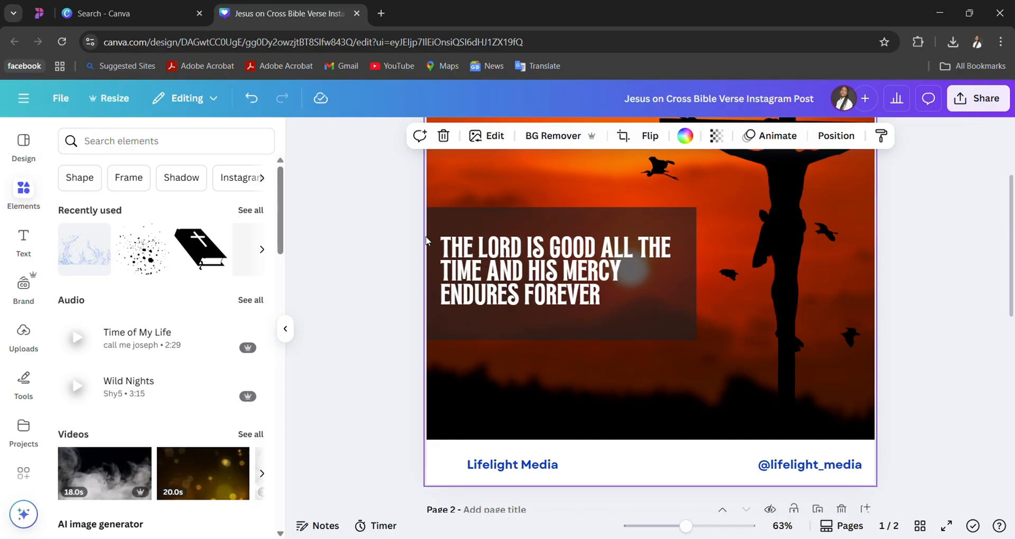
{"action": "scroll", "coordinate": [753, 298], "scroll_direction": "up", "scroll_amount": 3}
{"action": "left_click", "coordinate": [887, 368]}
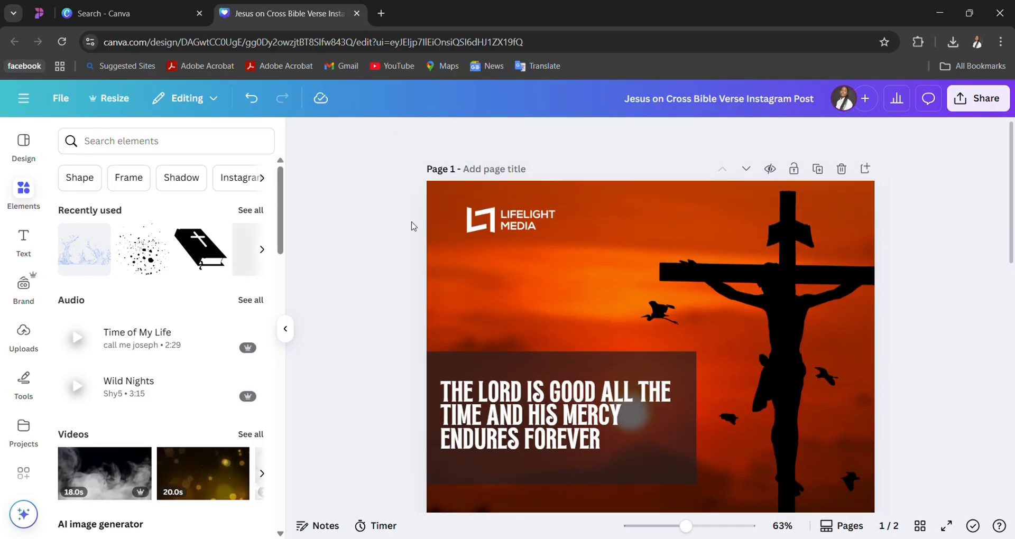
{"action": "left_click", "coordinate": [40, 195]}
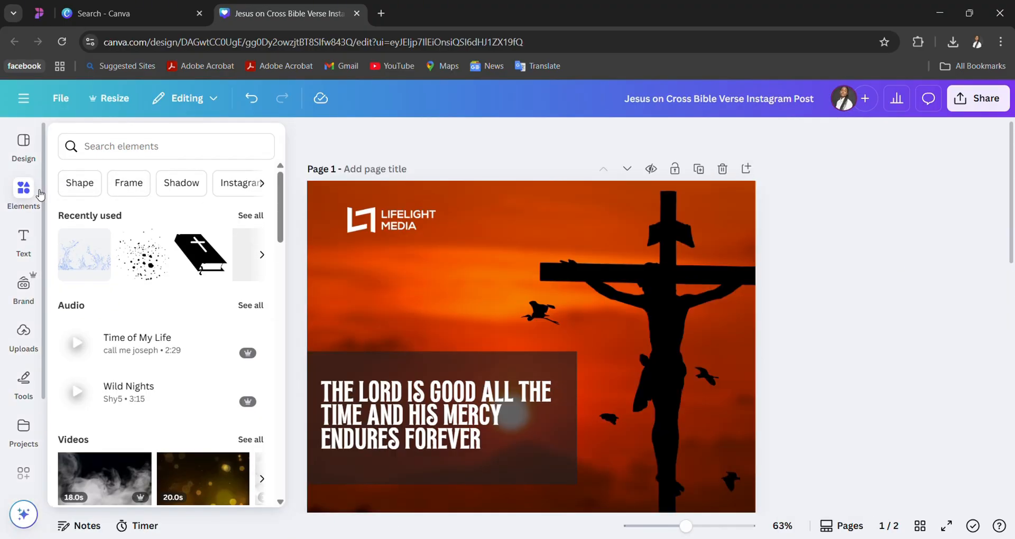
{"action": "left_click", "coordinate": [181, 154]}
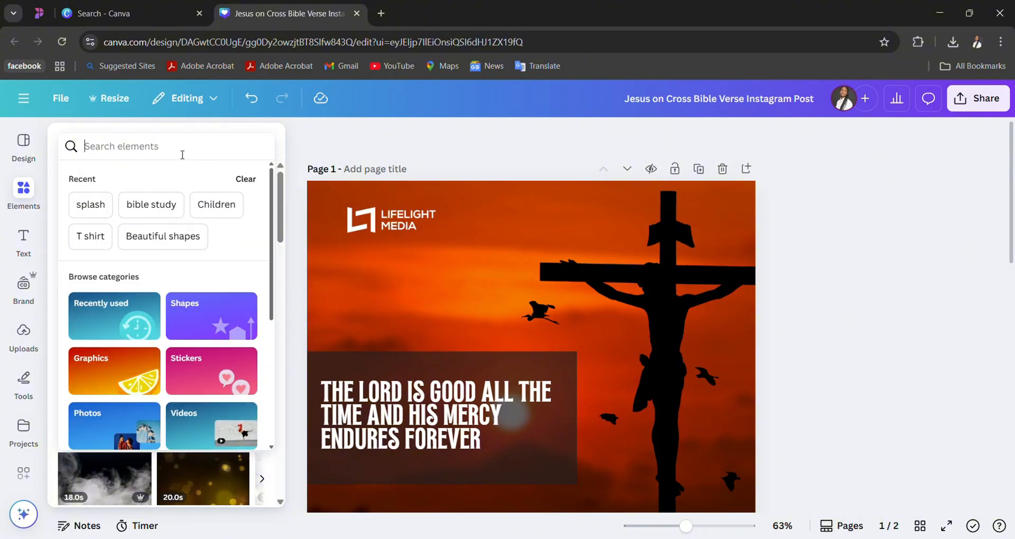
{"action": "type", "text": "Jesus on"}
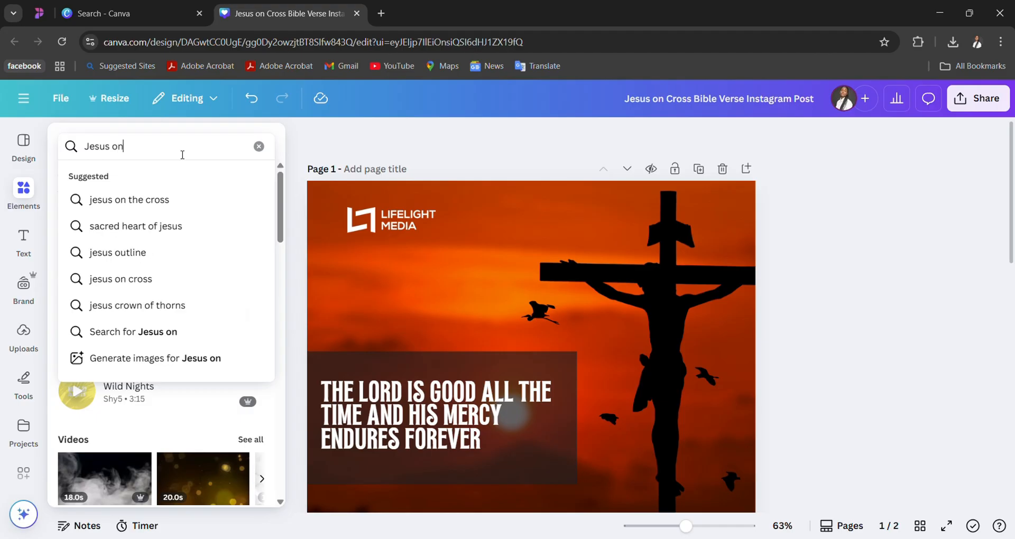
{"action": "type", "text": " the f"}
{"action": "key", "text": "BackSpace"}
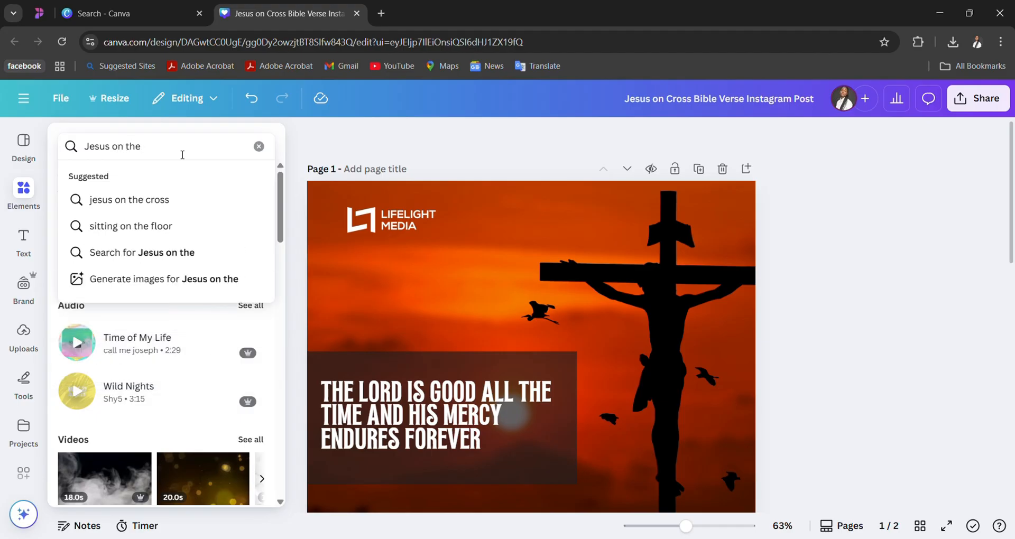
{"action": "type", "text": "cross Im"}
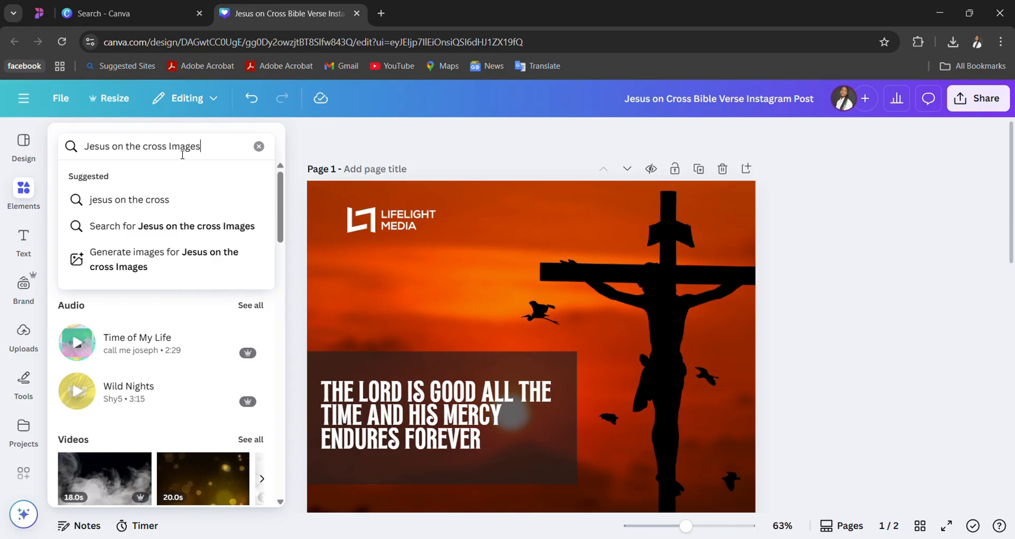
{"action": "type", "text": "ages"}
{"action": "key", "text": "Return"}
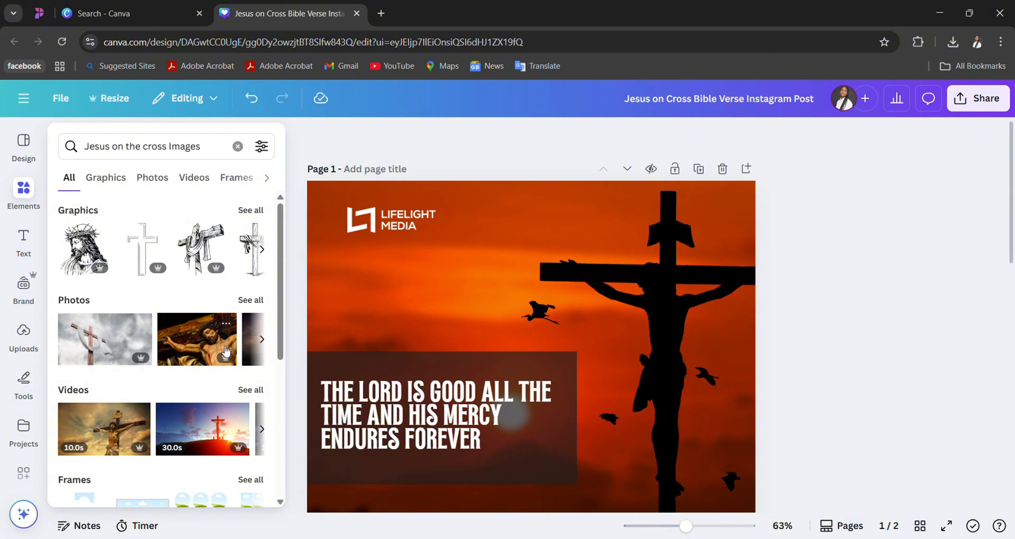
{"action": "scroll", "coordinate": [202, 352], "scroll_direction": "down", "scroll_amount": 2}
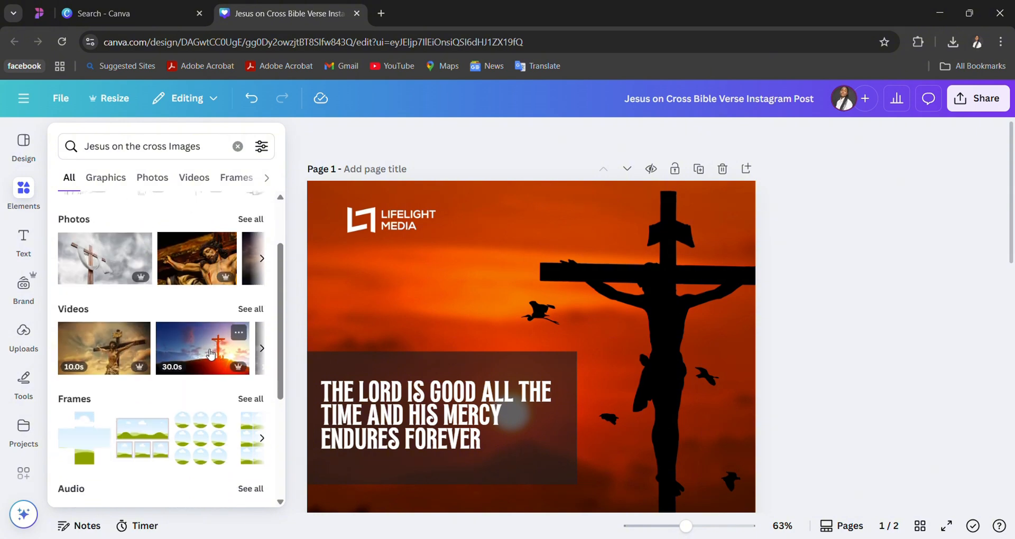
{"action": "left_click", "coordinate": [210, 353]}
{"action": "right_click", "coordinate": [600, 373]}
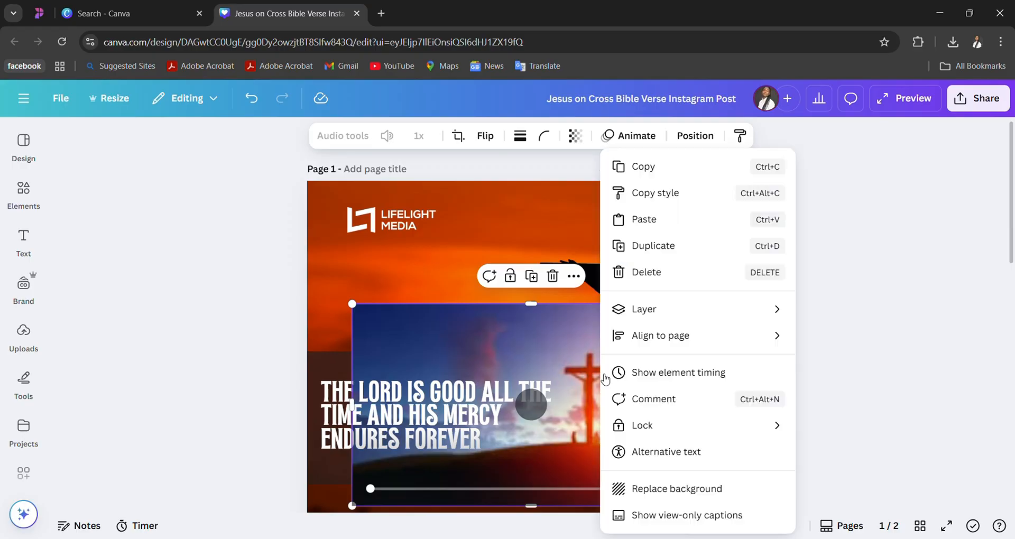
{"action": "left_click", "coordinate": [22, 199]}
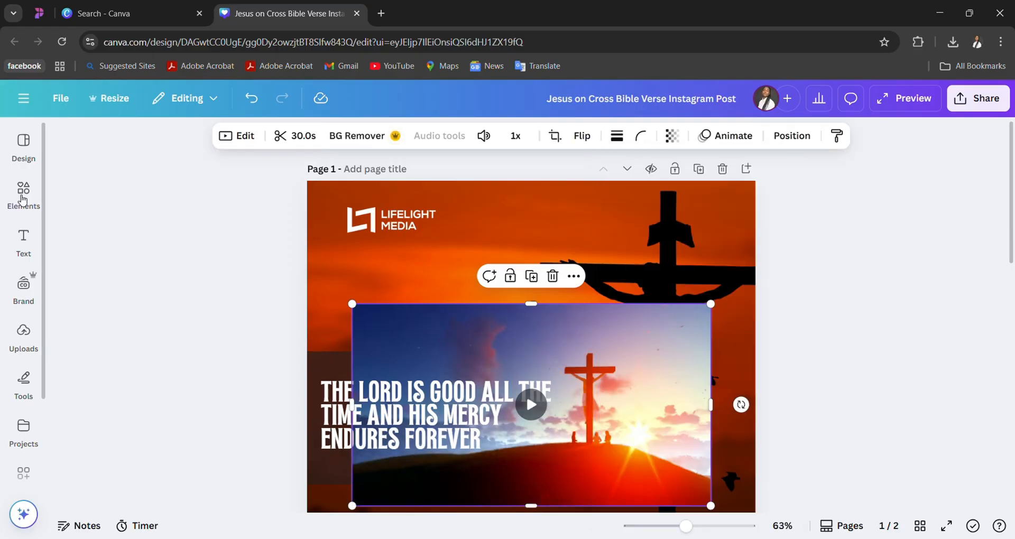
{"action": "left_click", "coordinate": [30, 195]}
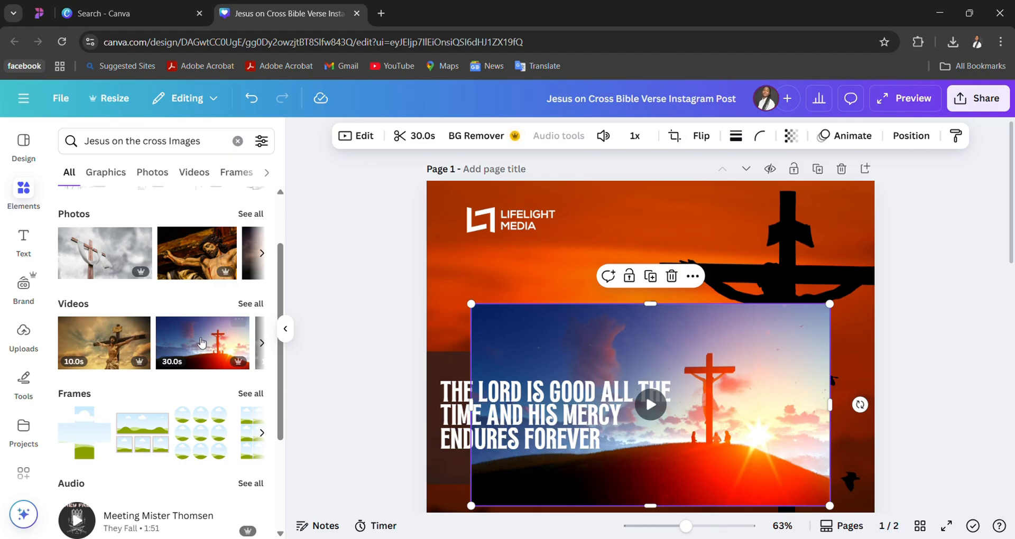
{"action": "mouse_move", "coordinate": [538, 338]}
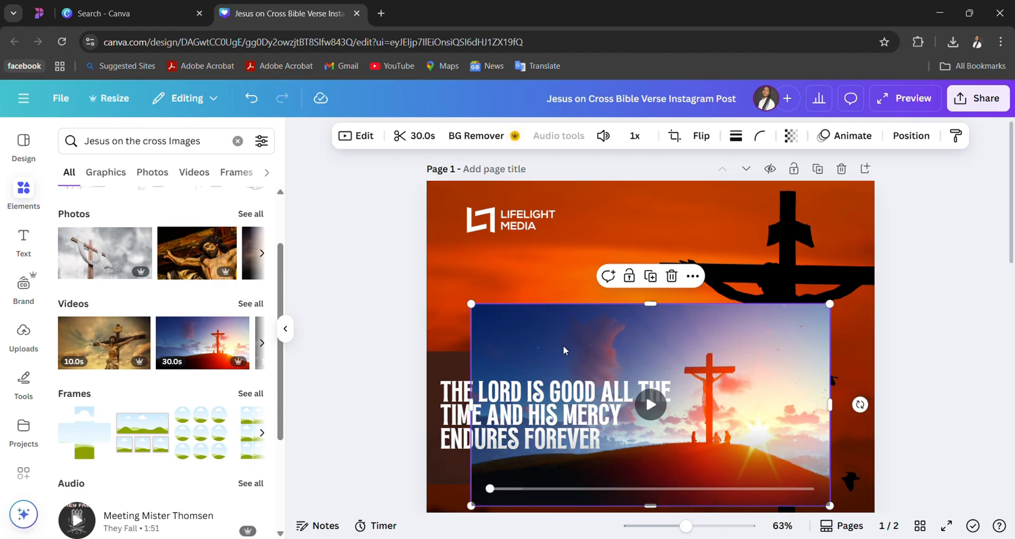
{"action": "key", "text": "Delete"}
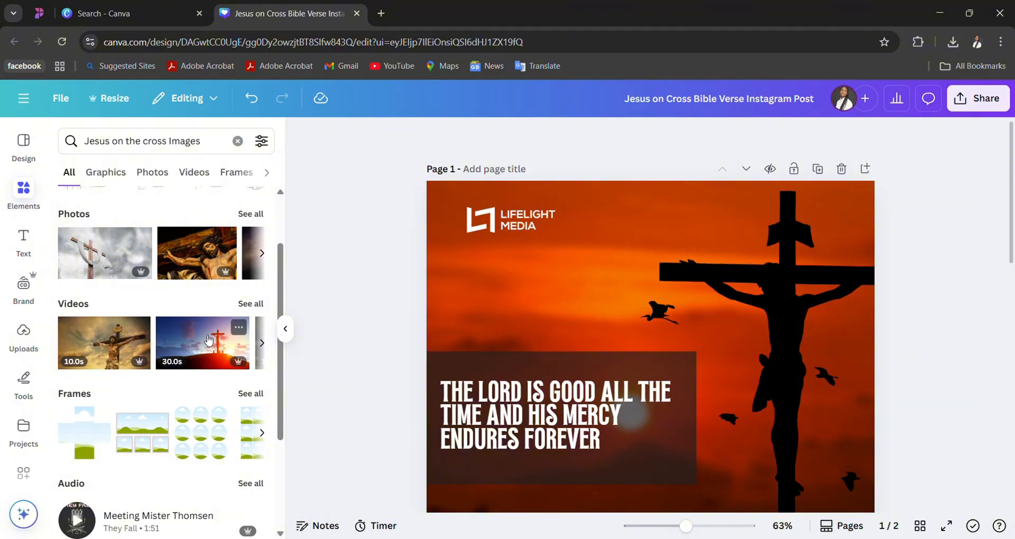
- Add the 30-second video of the cross on a hill at sunset and make it page 1's background
{"action": "left_click", "coordinate": [208, 341]}
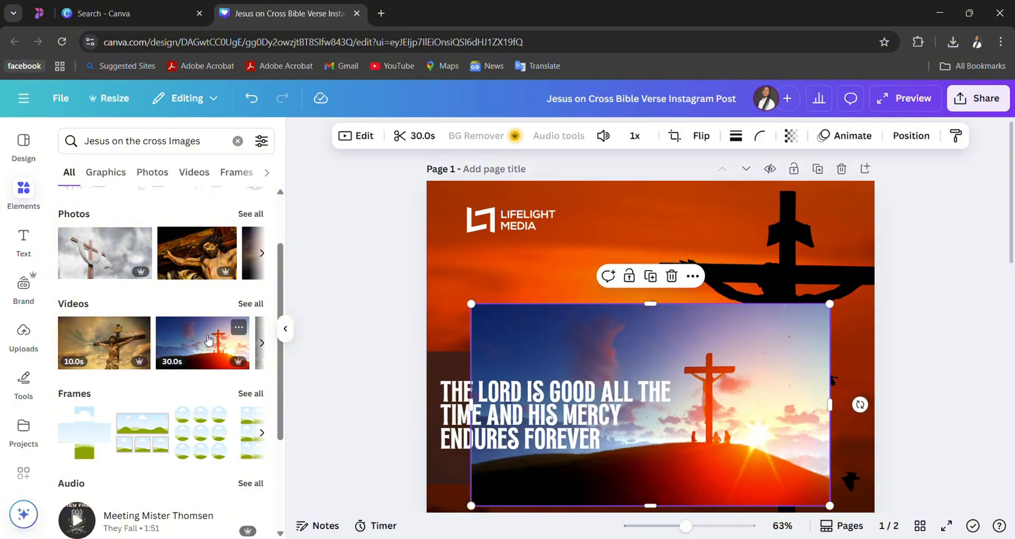
{"action": "right_click", "coordinate": [569, 344]}
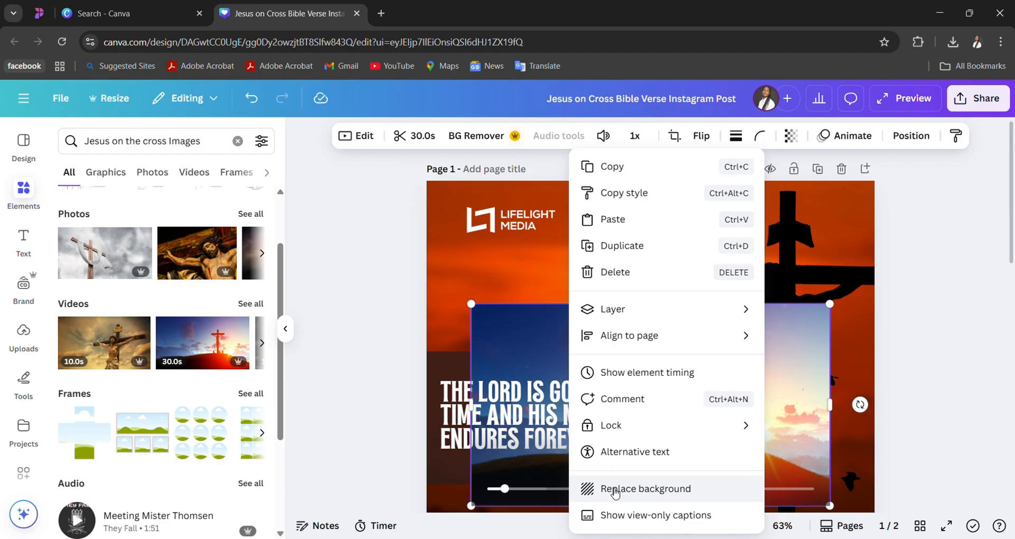
{"action": "left_click", "coordinate": [480, 278]}
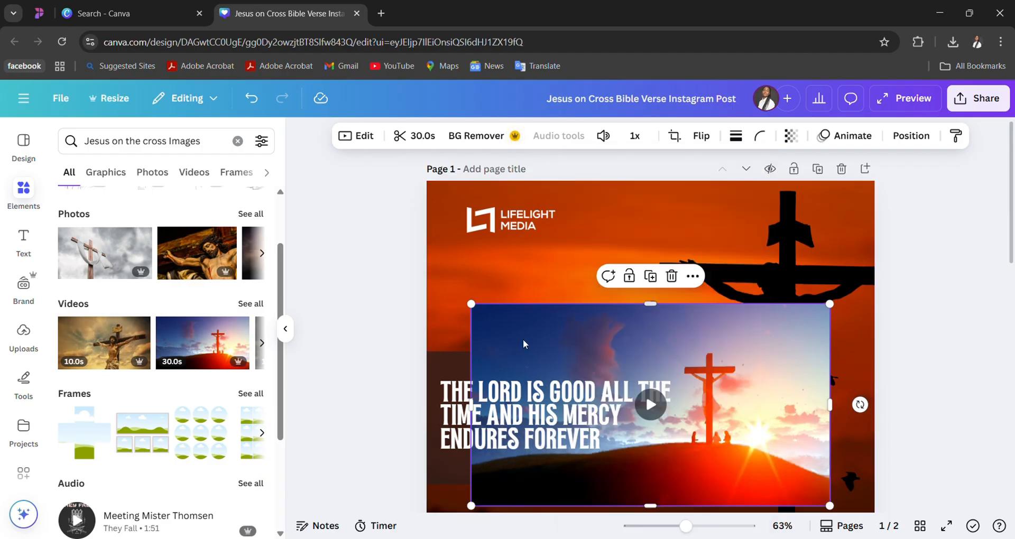
{"action": "left_click", "coordinate": [693, 276]}
{"action": "mouse_move", "coordinate": [732, 469]}
{"action": "scroll", "coordinate": [733, 471], "scroll_direction": "down", "scroll_amount": 3}
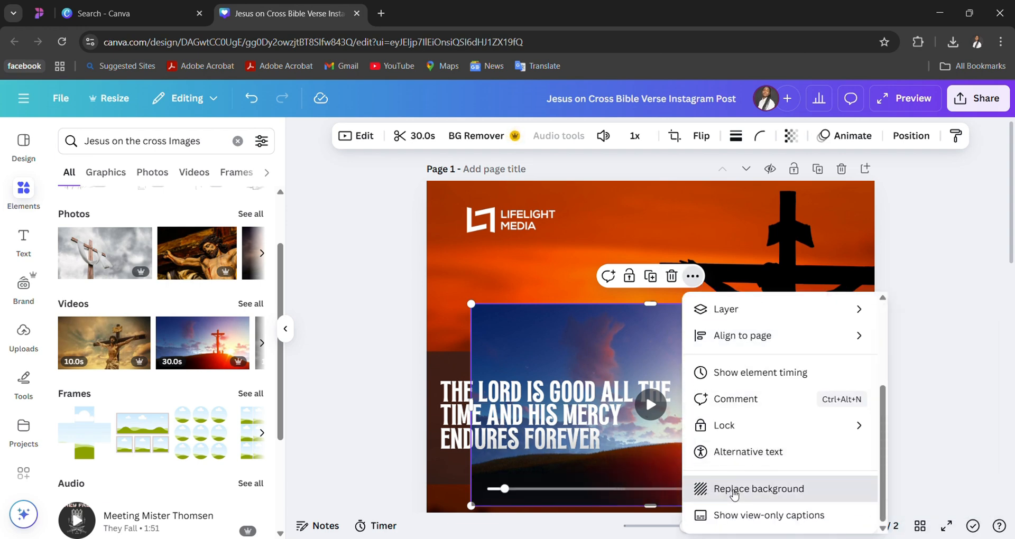
{"action": "left_click", "coordinate": [730, 488]}
{"action": "scroll", "coordinate": [724, 376], "scroll_direction": "down", "scroll_amount": 5}
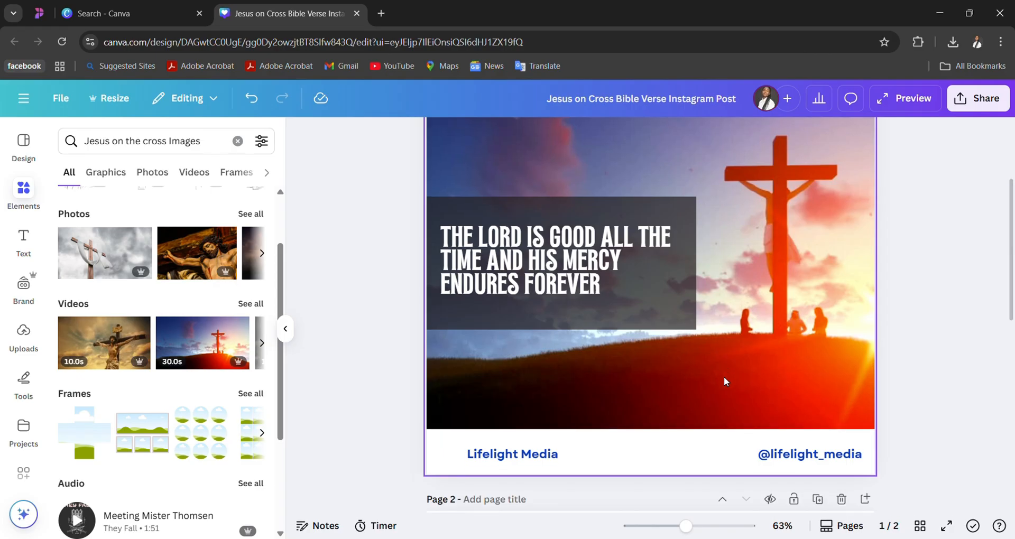
- Review the whole page 1 design and play its background video
{"action": "scroll", "coordinate": [724, 376], "scroll_direction": "down", "scroll_amount": 2, "text": "ctrl"}
{"action": "scroll", "coordinate": [724, 377], "scroll_direction": "down", "scroll_amount": 2, "text": "ctrl"}
{"action": "scroll", "coordinate": [724, 377], "scroll_direction": "up", "scroll_amount": 1}
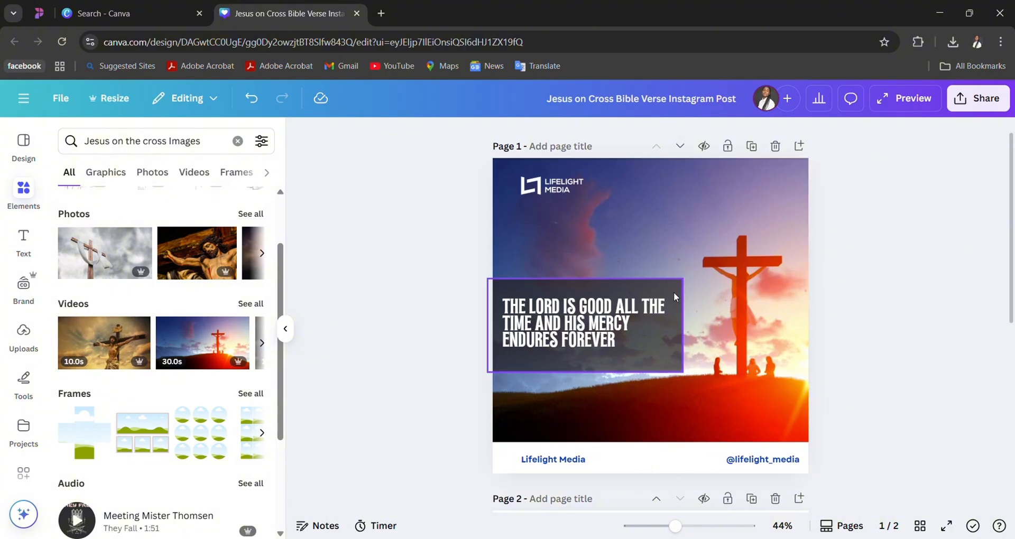
{"action": "left_click", "coordinate": [665, 304]}
{"action": "left_click", "coordinate": [654, 320]}
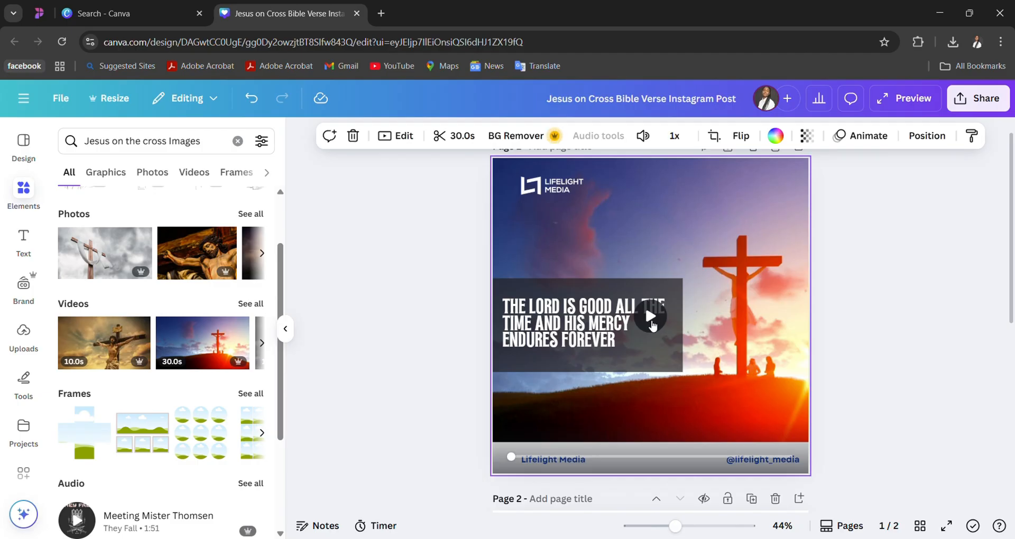
{"action": "left_click", "coordinate": [649, 324]}
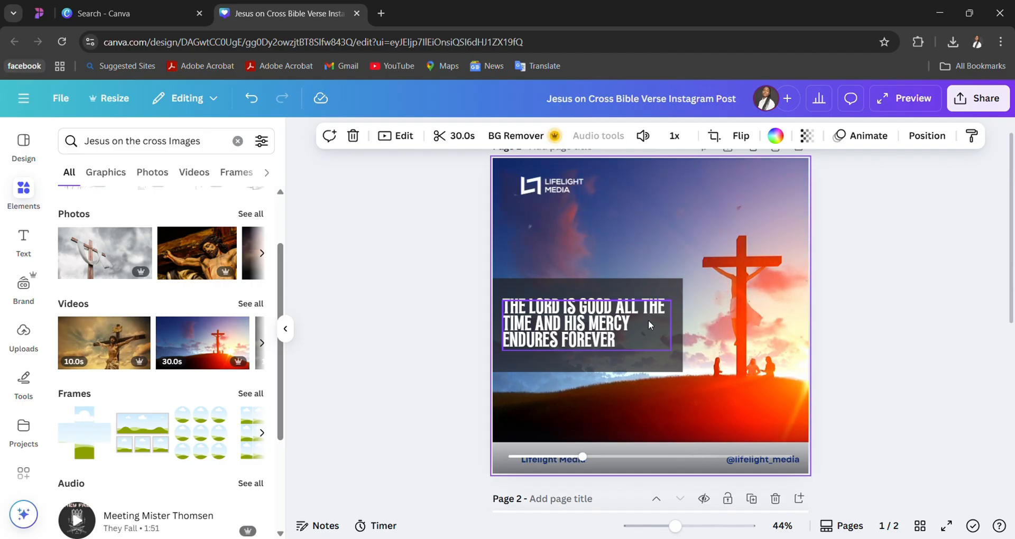
- Undo the background replacement and video insertion to compare with the original orange image, and redo both
{"action": "key", "text": "ctrl+z"}
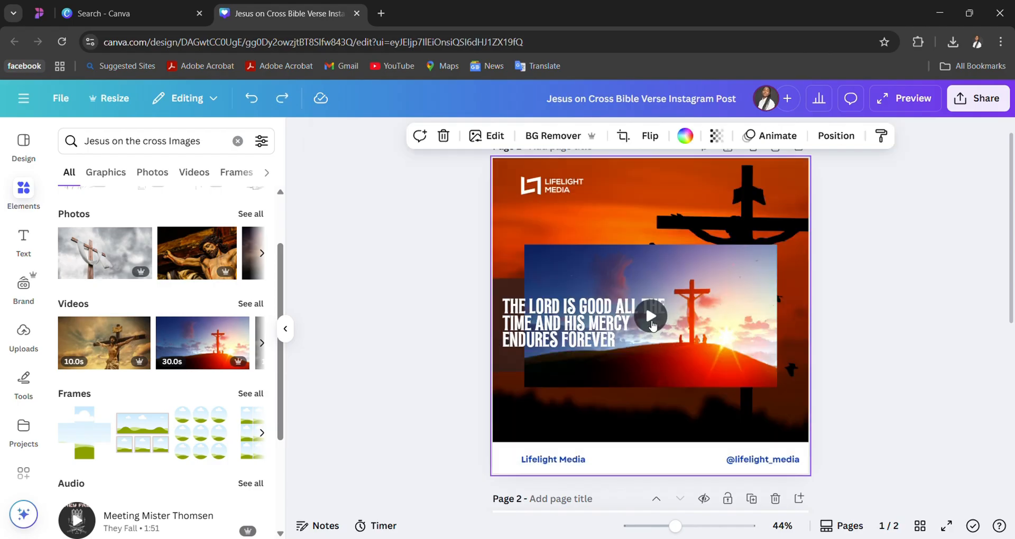
{"action": "key", "text": "ctrl+z"}
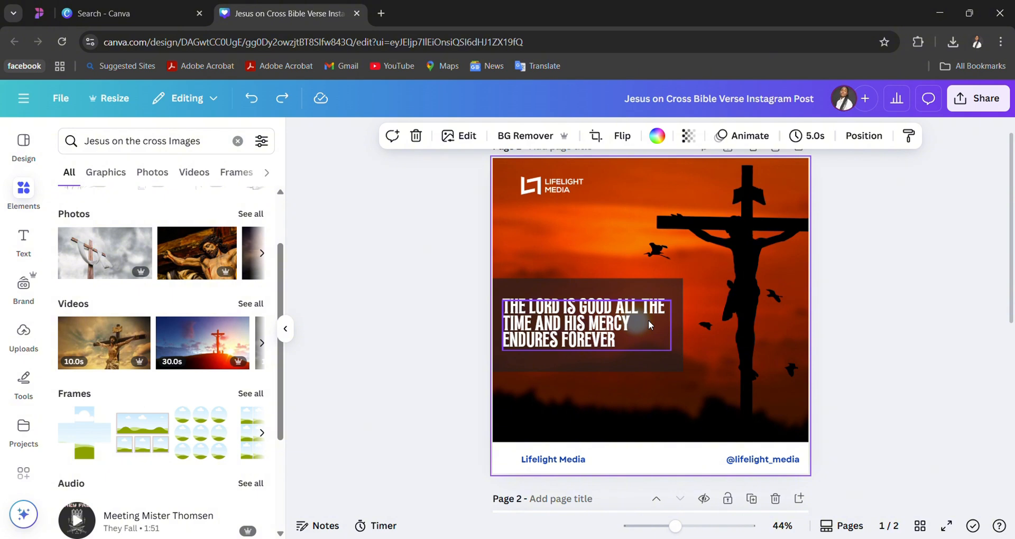
{"action": "key", "text": "ctrl+y"}
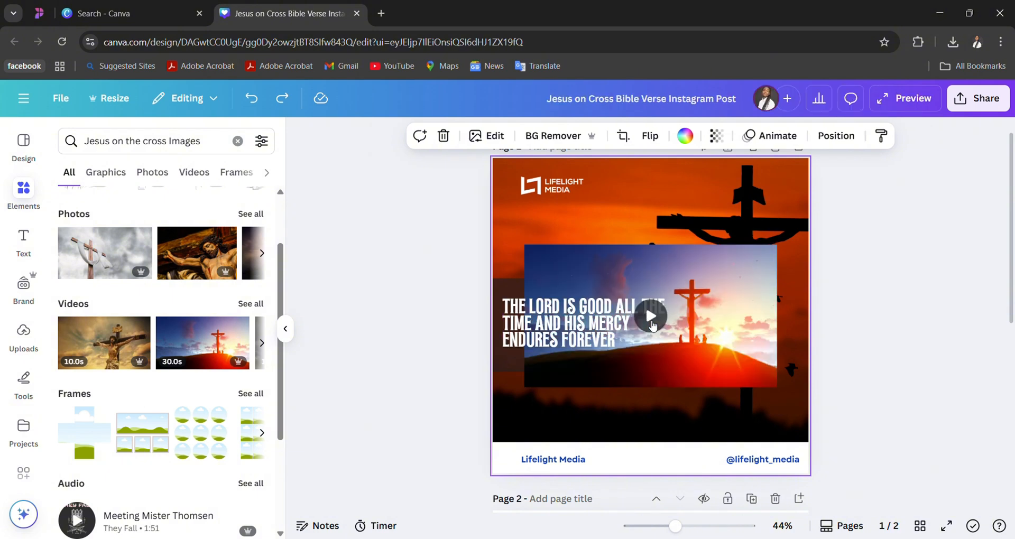
{"action": "key", "text": "ctrl+y"}
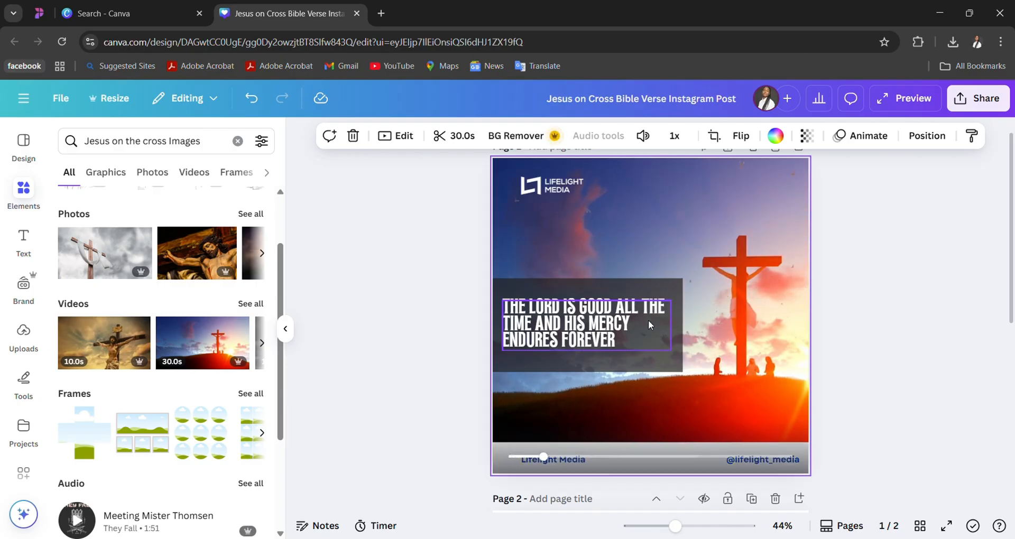
- Search the fonts for Bold and apply Sergio Trendy to the verse text on page 1
{"action": "double_click", "coordinate": [580, 344]}
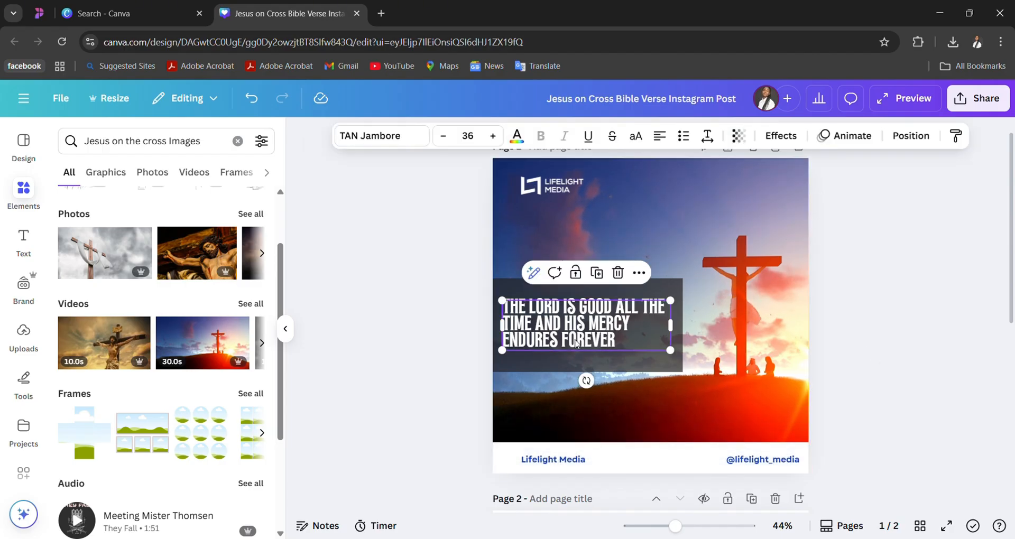
{"action": "left_click", "coordinate": [404, 137]}
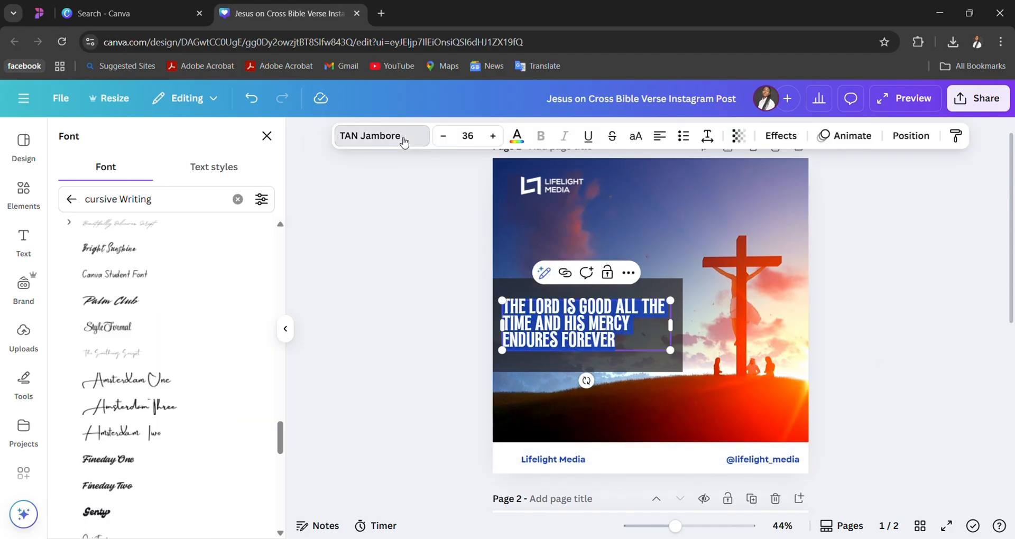
{"action": "left_click", "coordinate": [238, 199]}
{"action": "scroll", "coordinate": [188, 381], "scroll_direction": "down", "scroll_amount": 1}
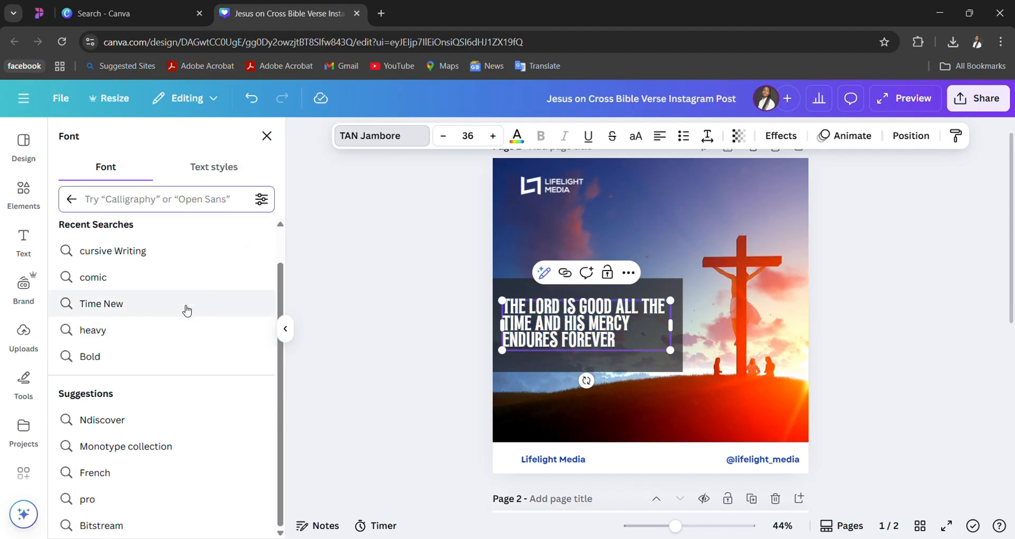
{"action": "left_click", "coordinate": [168, 363]}
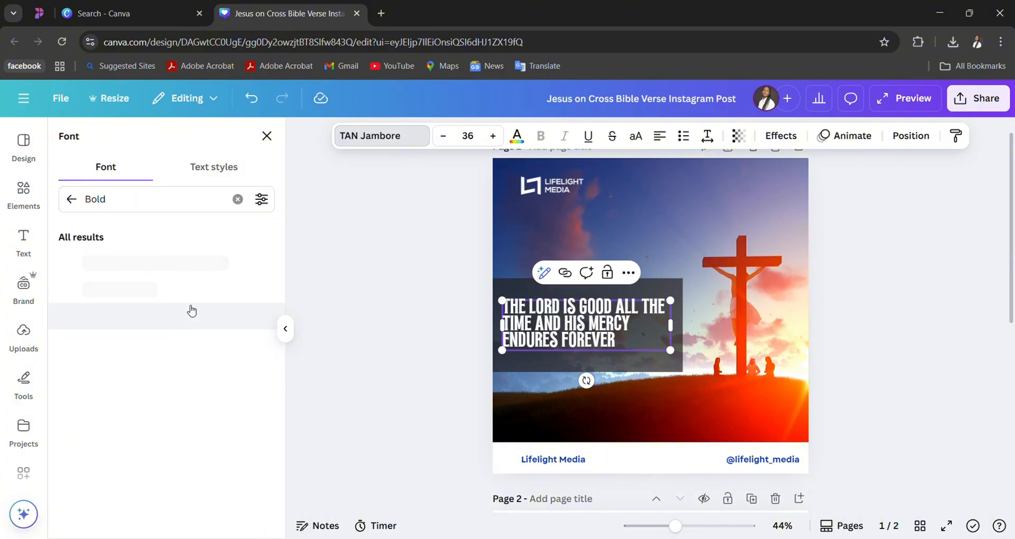
{"action": "scroll", "coordinate": [167, 264], "scroll_direction": "down", "scroll_amount": 3}
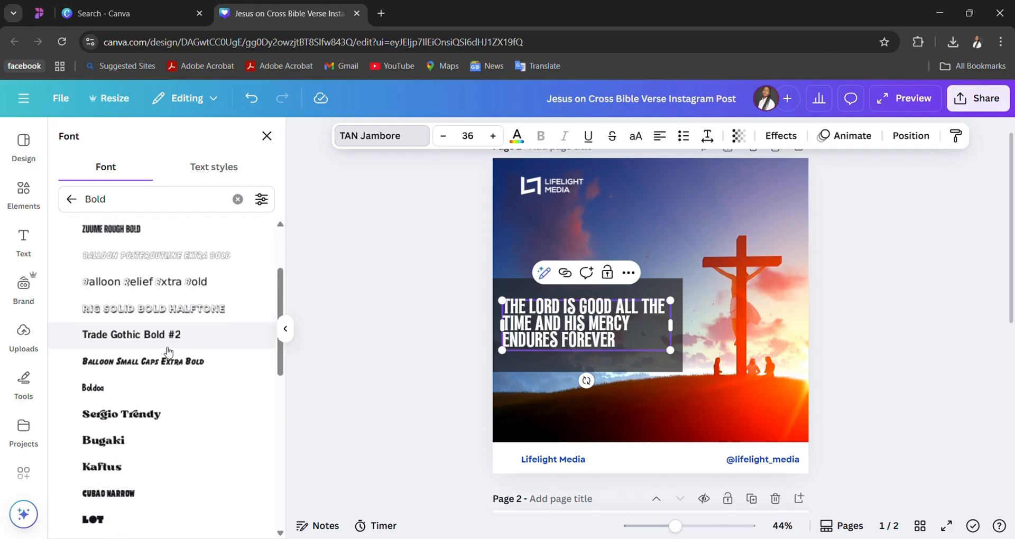
{"action": "left_click", "coordinate": [137, 405]}
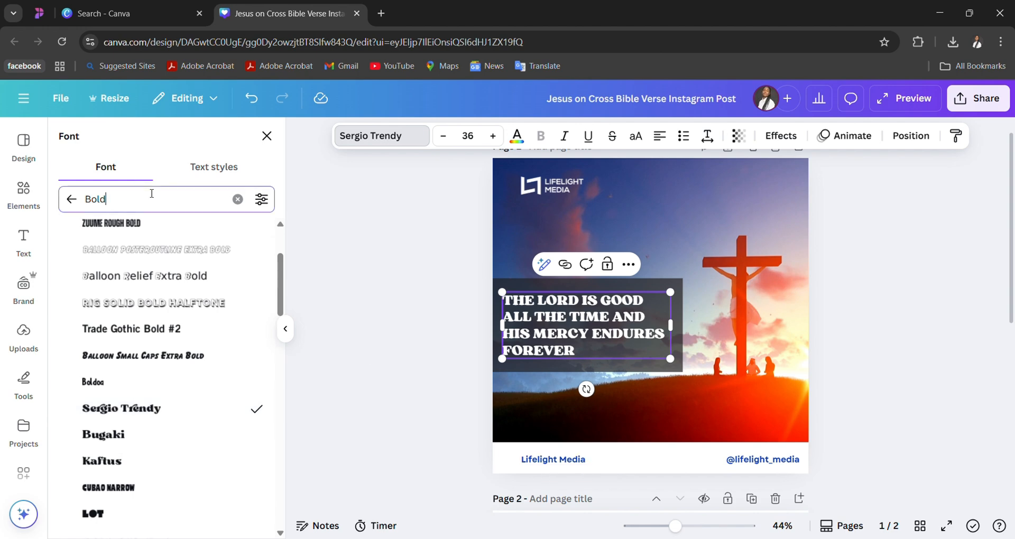
- Search the fonts for "ariel", clear the search and return to the general font list
{"action": "left_click_drag", "start_coordinate": [128, 200], "coordinate": [79, 201]}
{"action": "type", "text": "ariel"}
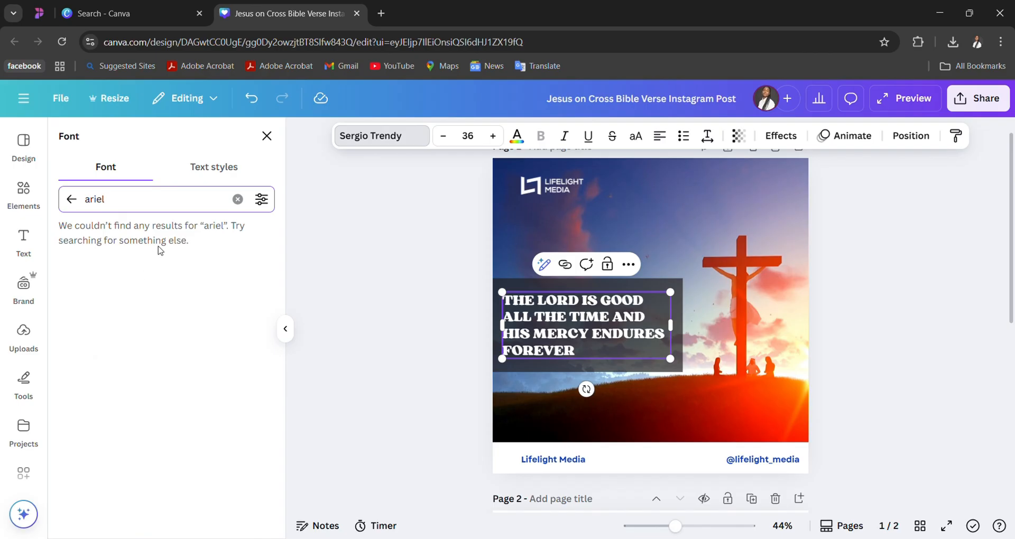
{"action": "left_click", "coordinate": [237, 199]}
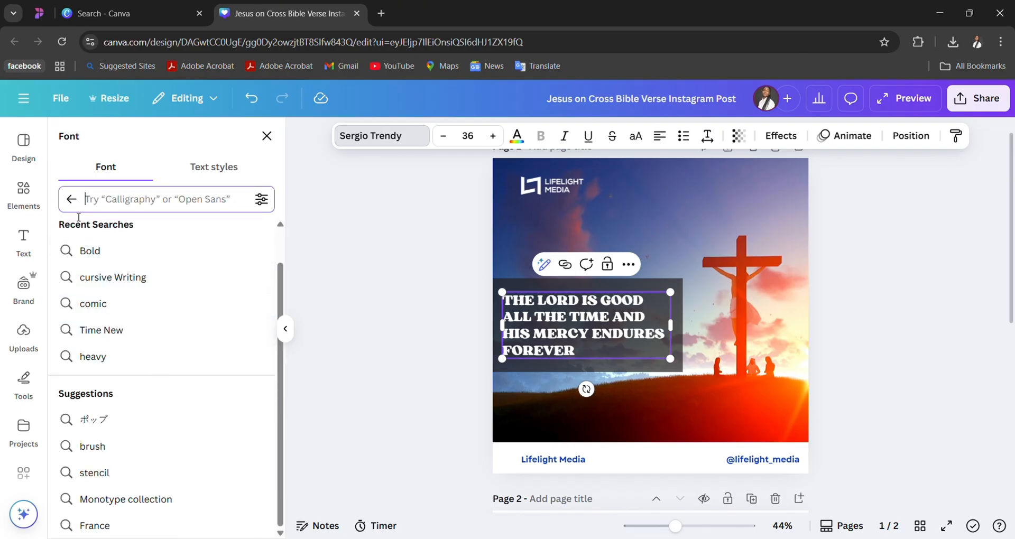
{"action": "left_click", "coordinate": [72, 199]}
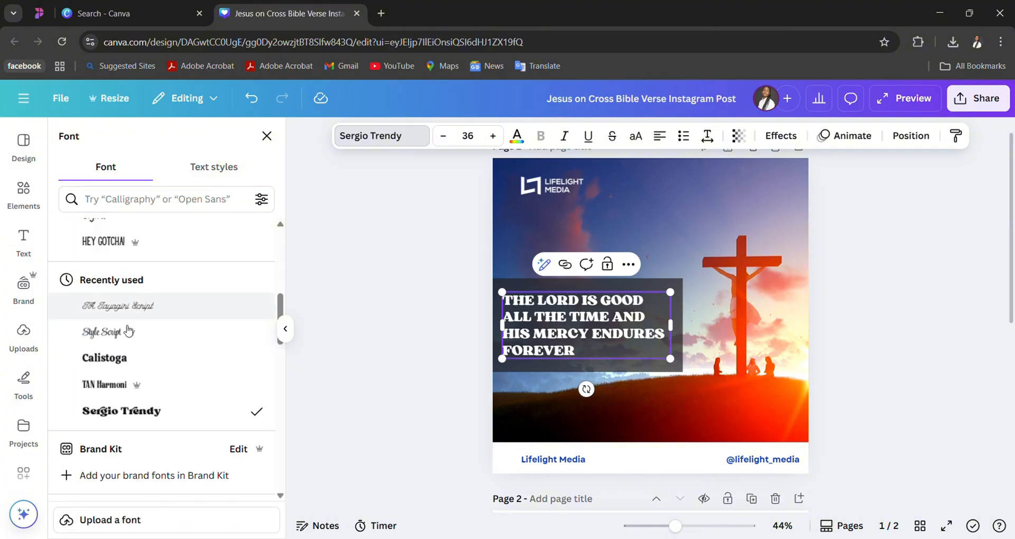
- Apply the Alice font to the verse text on page 1
{"action": "scroll", "coordinate": [142, 382], "scroll_direction": "down", "scroll_amount": 3}
{"action": "scroll", "coordinate": [142, 382], "scroll_direction": "down", "scroll_amount": 4}
{"action": "scroll", "coordinate": [142, 382], "scroll_direction": "up", "scroll_amount": 1}
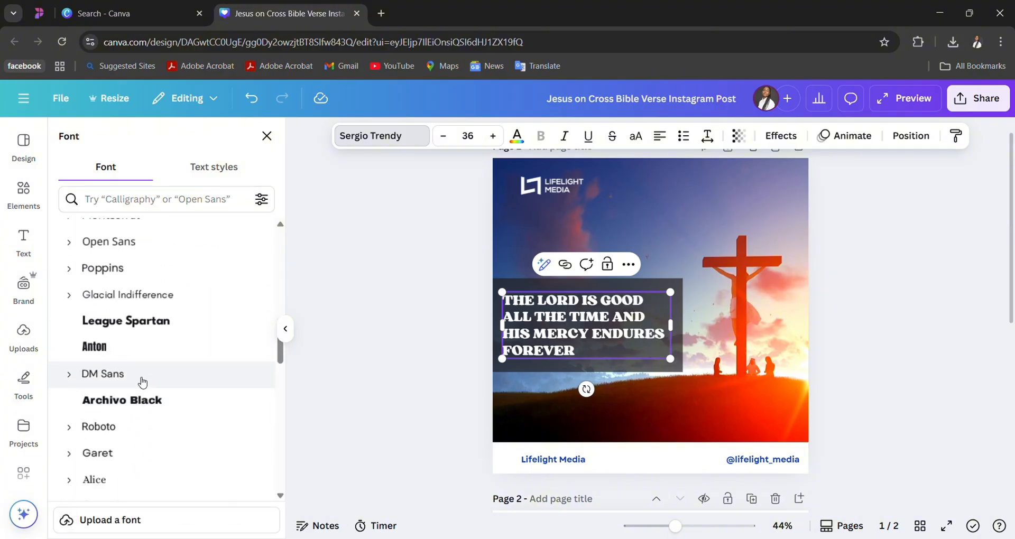
{"action": "scroll", "coordinate": [142, 382], "scroll_direction": "down", "scroll_amount": 2}
{"action": "scroll", "coordinate": [143, 383], "scroll_direction": "down", "scroll_amount": 2}
{"action": "scroll", "coordinate": [144, 344], "scroll_direction": "down", "scroll_amount": 1}
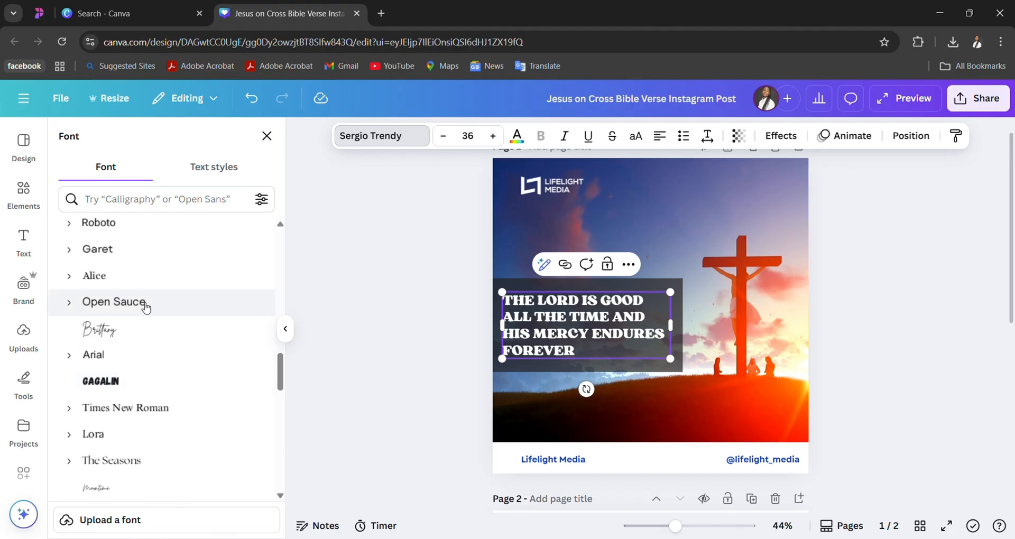
{"action": "left_click", "coordinate": [154, 271]}
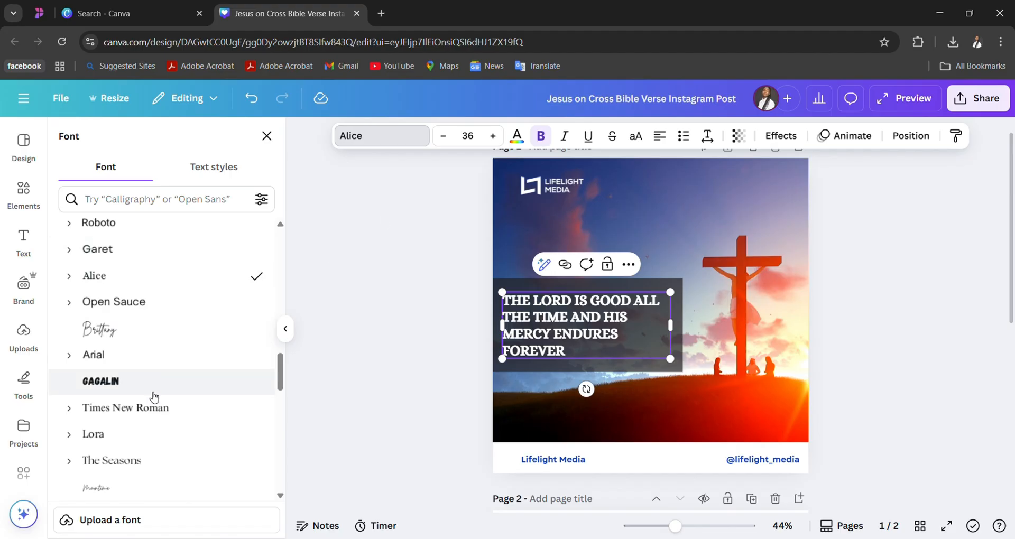
- Browse further through the font list for alternative styles for the verse
{"action": "scroll", "coordinate": [153, 396], "scroll_direction": "down", "scroll_amount": 2}
{"action": "scroll", "coordinate": [154, 397], "scroll_direction": "down", "scroll_amount": 5}
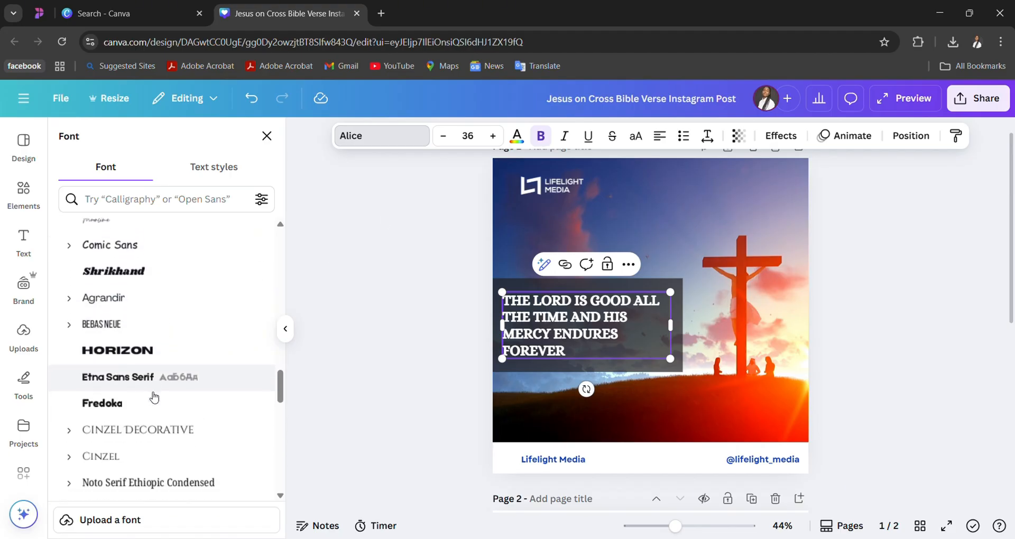
{"action": "scroll", "coordinate": [154, 396], "scroll_direction": "down", "scroll_amount": 7}
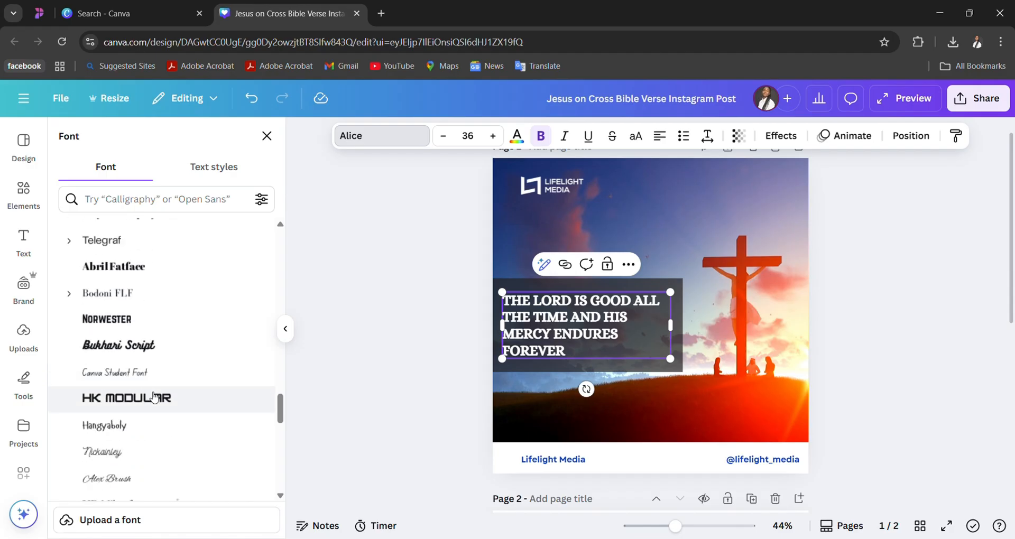
{"action": "scroll", "coordinate": [154, 397], "scroll_direction": "down", "scroll_amount": 7}
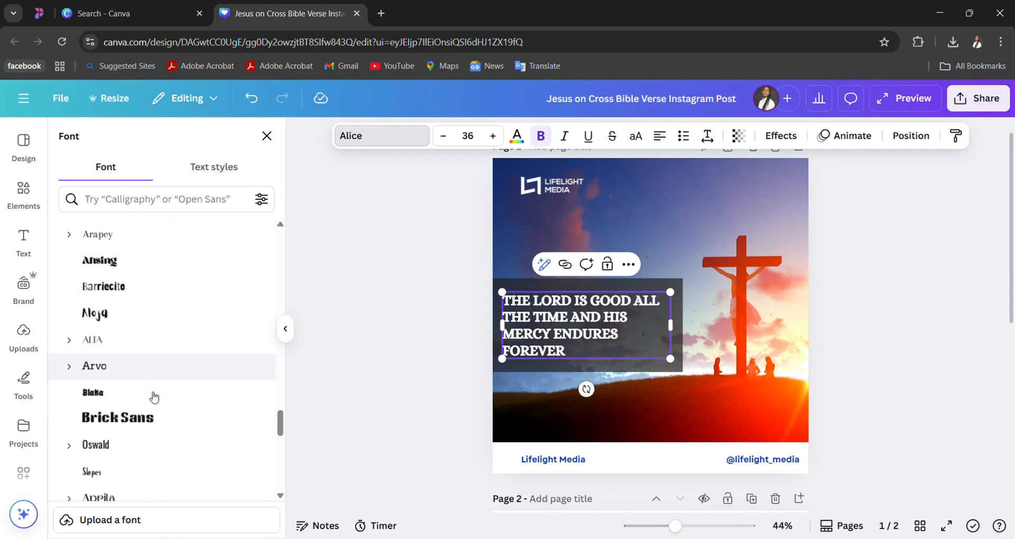
{"action": "scroll", "coordinate": [154, 397], "scroll_direction": "down", "scroll_amount": 4}
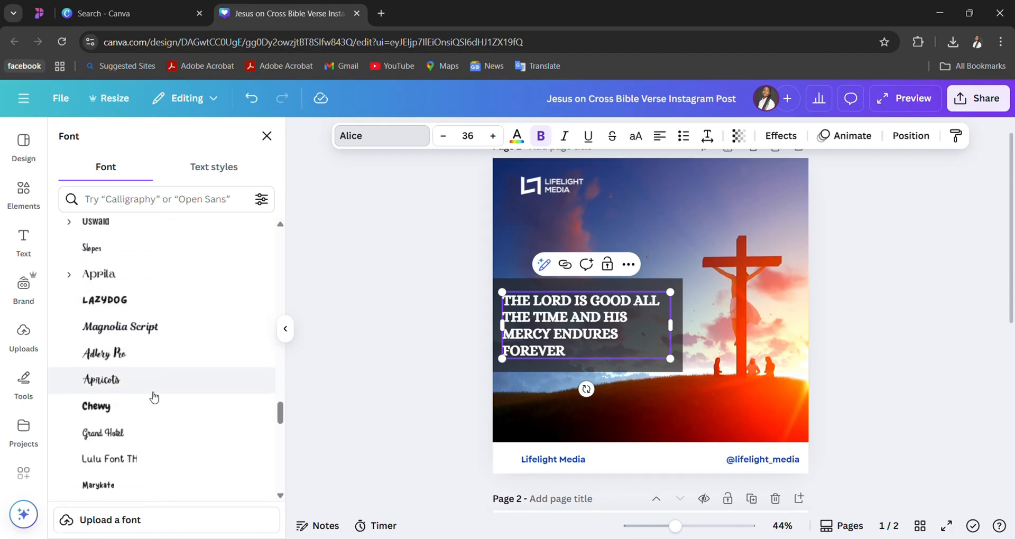
{"action": "scroll", "coordinate": [154, 396], "scroll_direction": "down", "scroll_amount": 1}
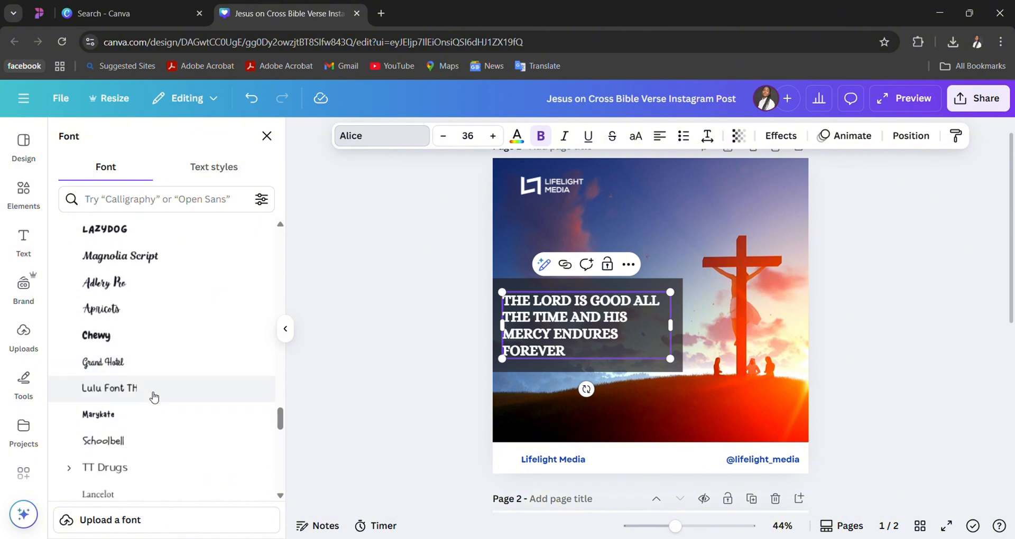
- Turn on uppercase formatting for the verse text on page 1
{"action": "left_click", "coordinate": [645, 141]}
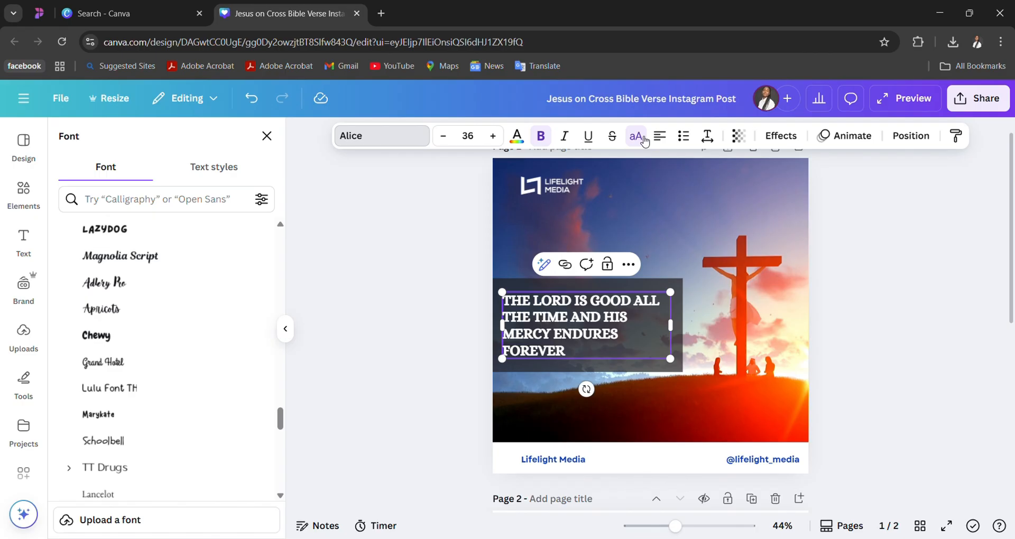
{"action": "left_click", "coordinate": [858, 274]}
{"action": "left_click", "coordinate": [613, 329]}
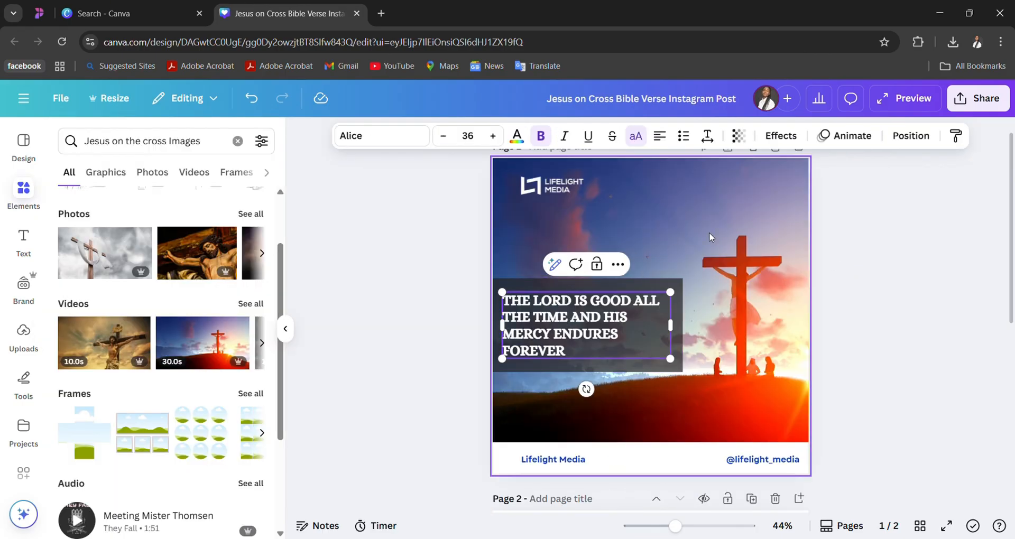
{"action": "left_click", "coordinate": [737, 227]}
{"action": "left_click", "coordinate": [610, 317]}
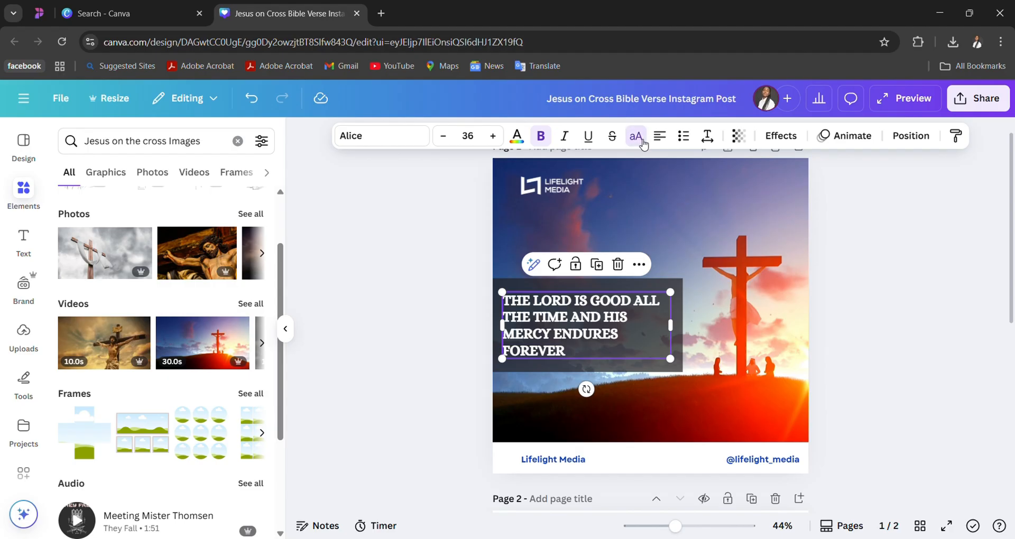
- Select all of the verse text on page 1 and change its font to Georgia Pro
{"action": "double_click", "coordinate": [577, 338]}
{"action": "left_click", "coordinate": [558, 335]}
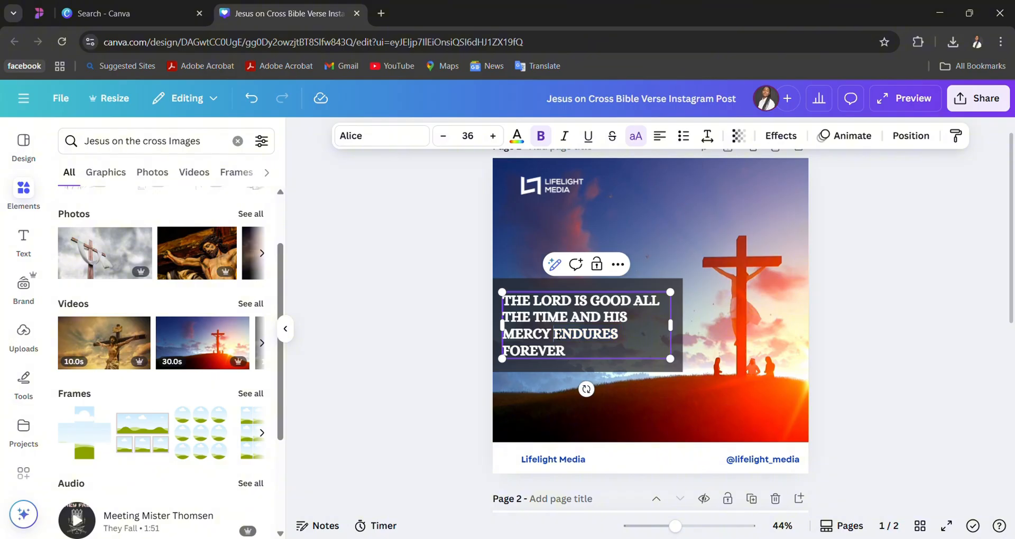
{"action": "key", "text": "ctrl+a"}
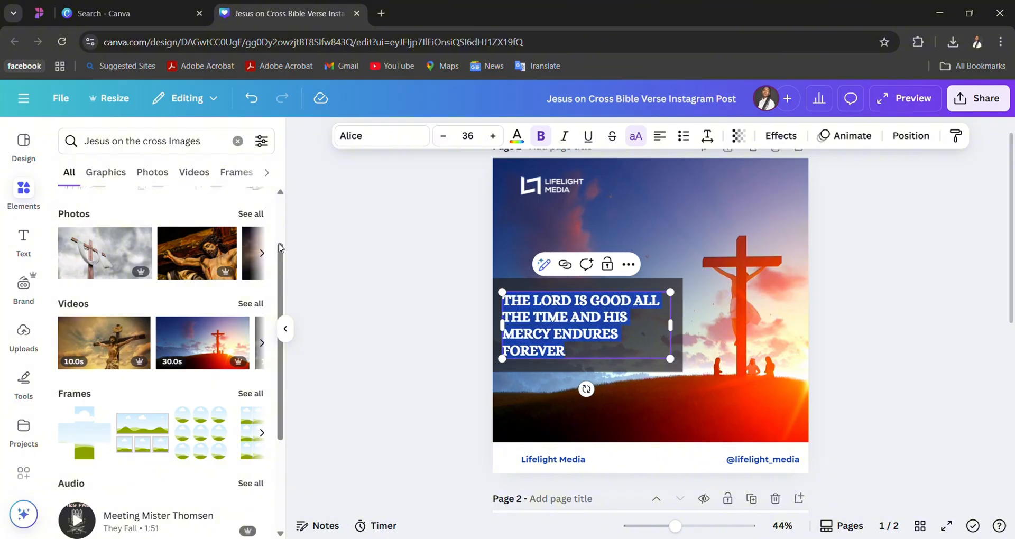
{"action": "left_click", "coordinate": [24, 240]}
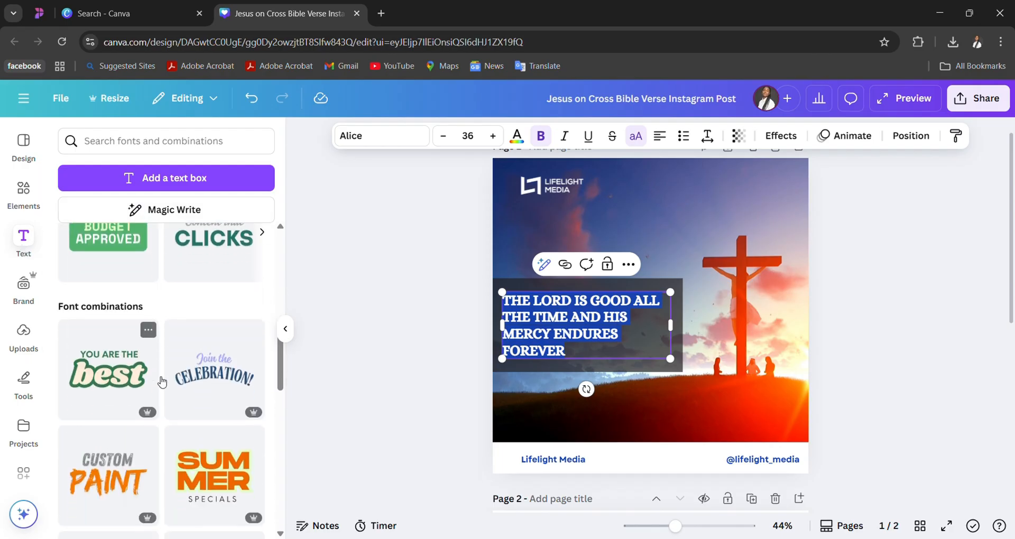
{"action": "left_click", "coordinate": [429, 138]}
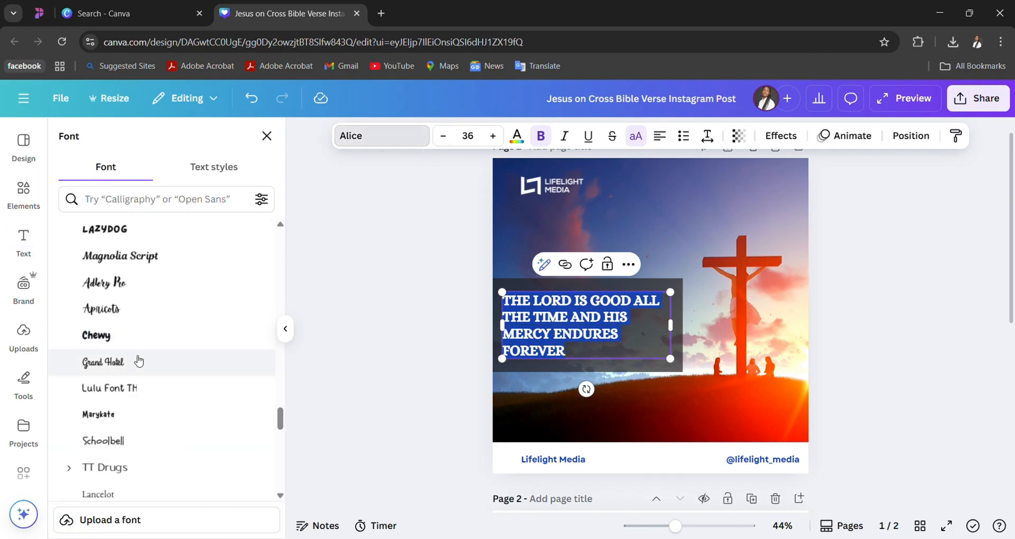
{"action": "scroll", "coordinate": [138, 360], "scroll_direction": "down", "scroll_amount": 8}
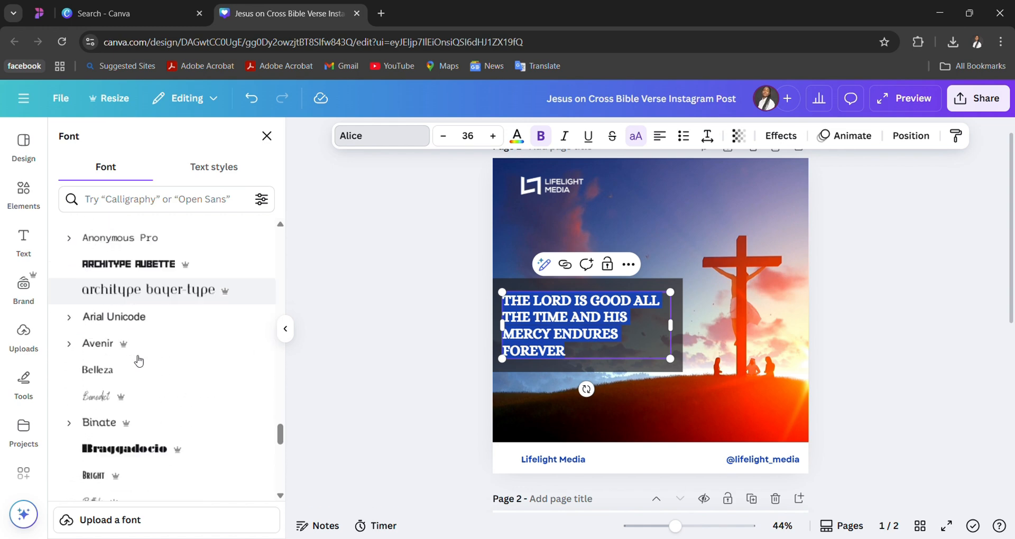
{"action": "scroll", "coordinate": [139, 361], "scroll_direction": "down", "scroll_amount": 10}
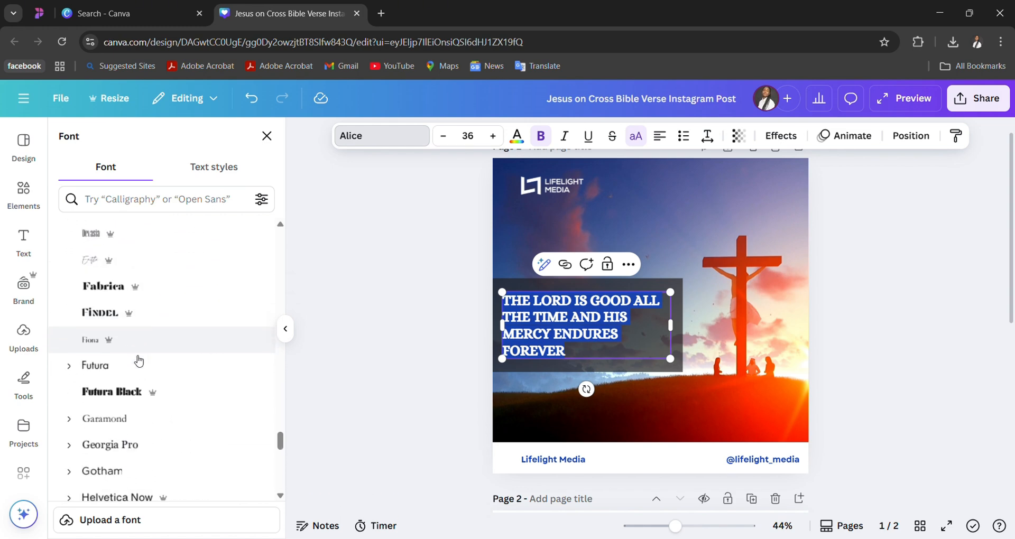
{"action": "scroll", "coordinate": [137, 360], "scroll_direction": "down", "scroll_amount": 3}
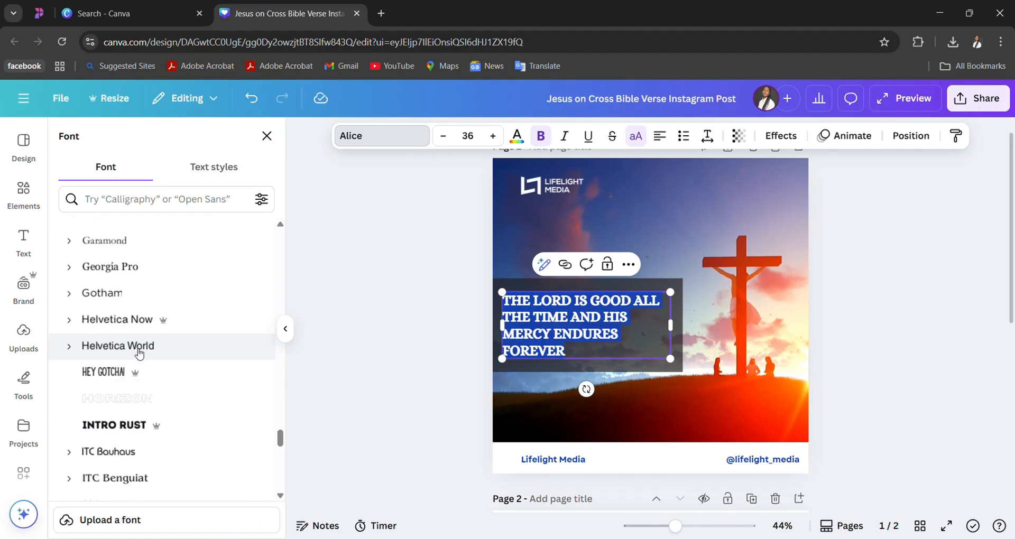
{"action": "left_click", "coordinate": [152, 269]}
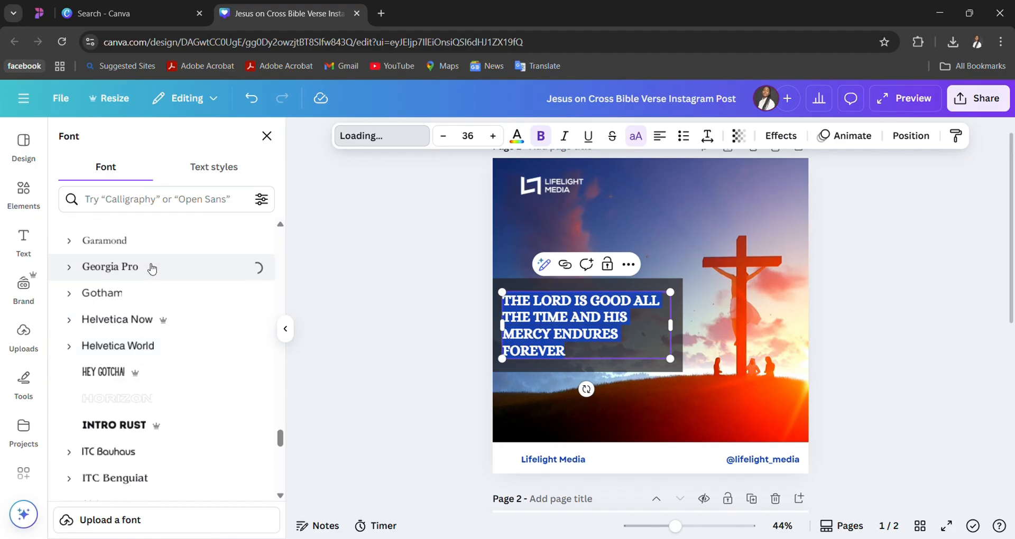
{"action": "left_click", "coordinate": [914, 311]}
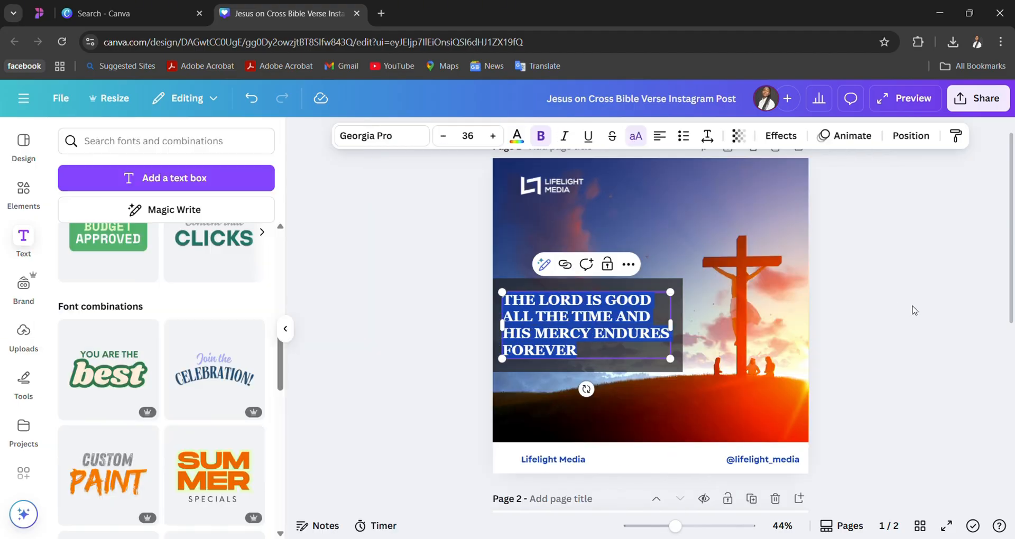
{"action": "left_click", "coordinate": [914, 311]}
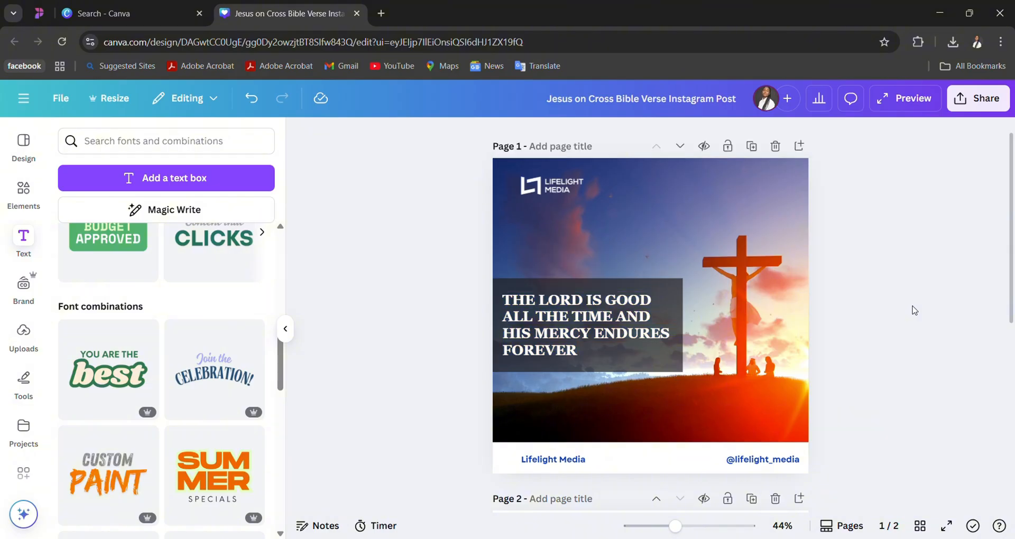
- Review the restyled verse on page 1 and the font notes on page 2
{"action": "left_click", "coordinate": [562, 325]}
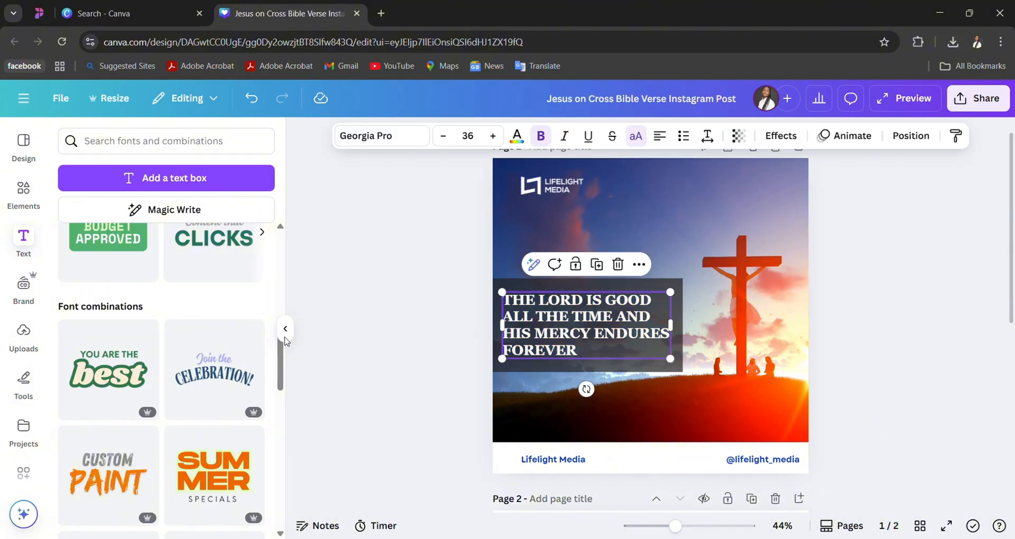
{"action": "left_click", "coordinate": [988, 323]}
{"action": "scroll", "coordinate": [990, 324], "scroll_direction": "down", "scroll_amount": 2}
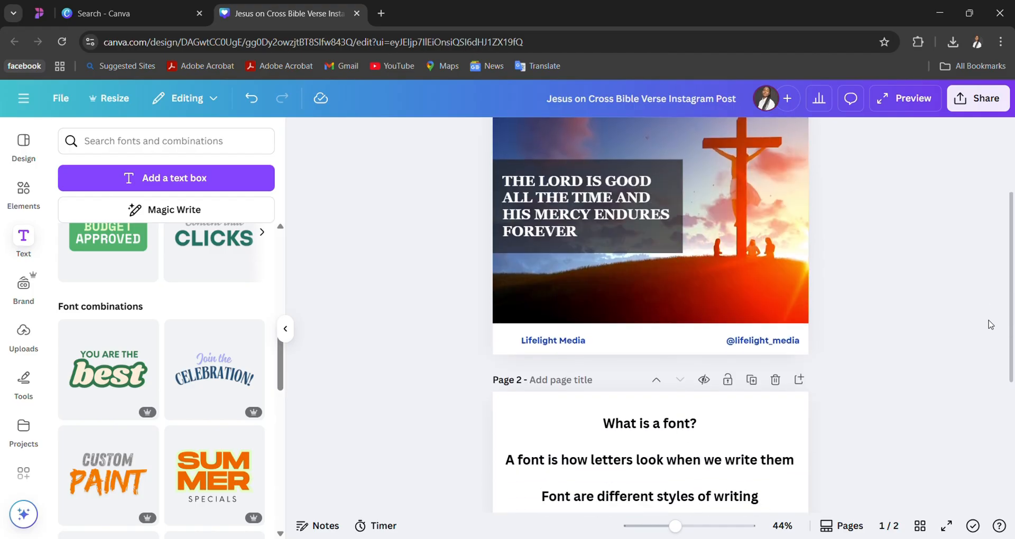
{"action": "scroll", "coordinate": [990, 324], "scroll_direction": "up", "scroll_amount": 2}
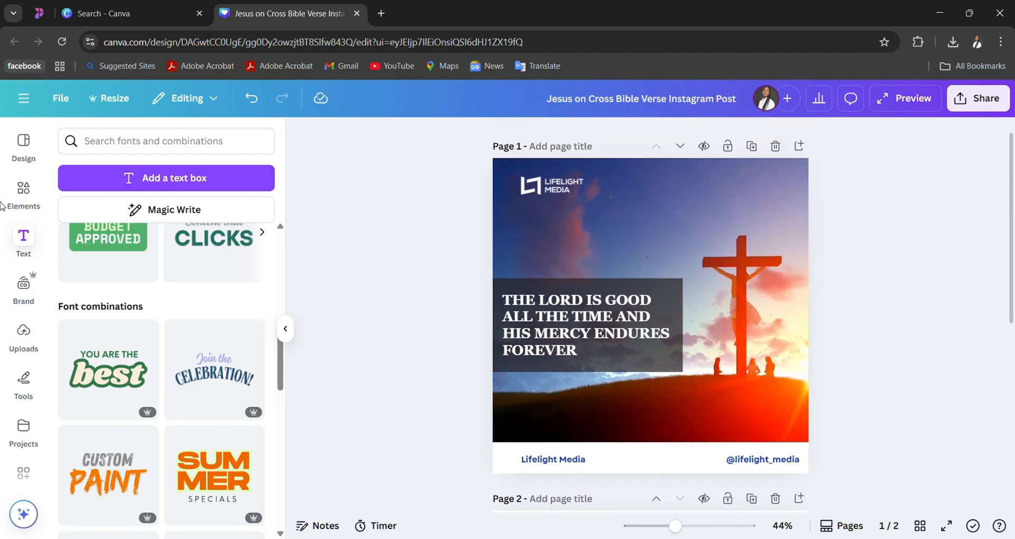
- Apply the Lifelight Media Brand Identity palette to page 1 and shuffle its colors until the verse is blue on a translucent white box
{"action": "left_click", "coordinate": [24, 285]}
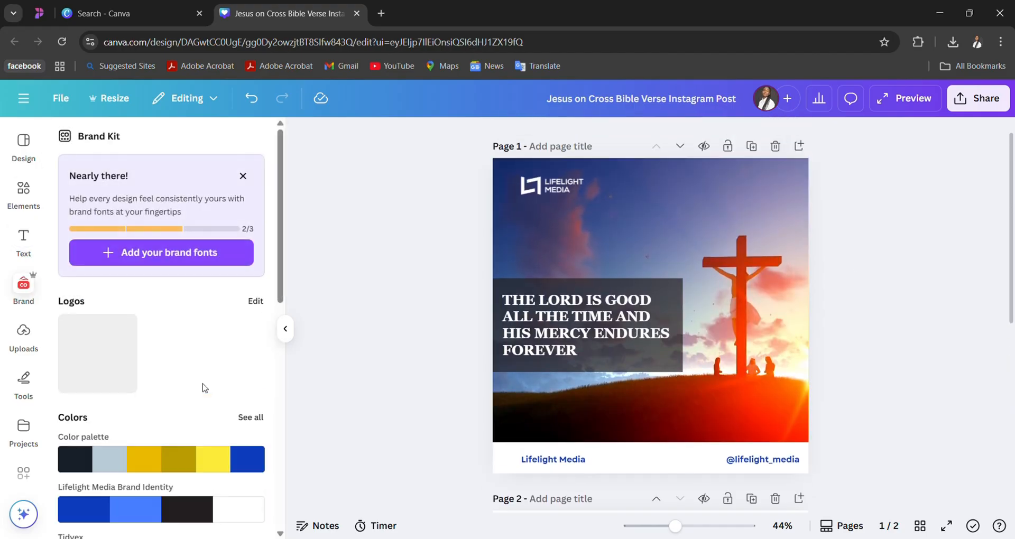
{"action": "left_click", "coordinate": [169, 506]}
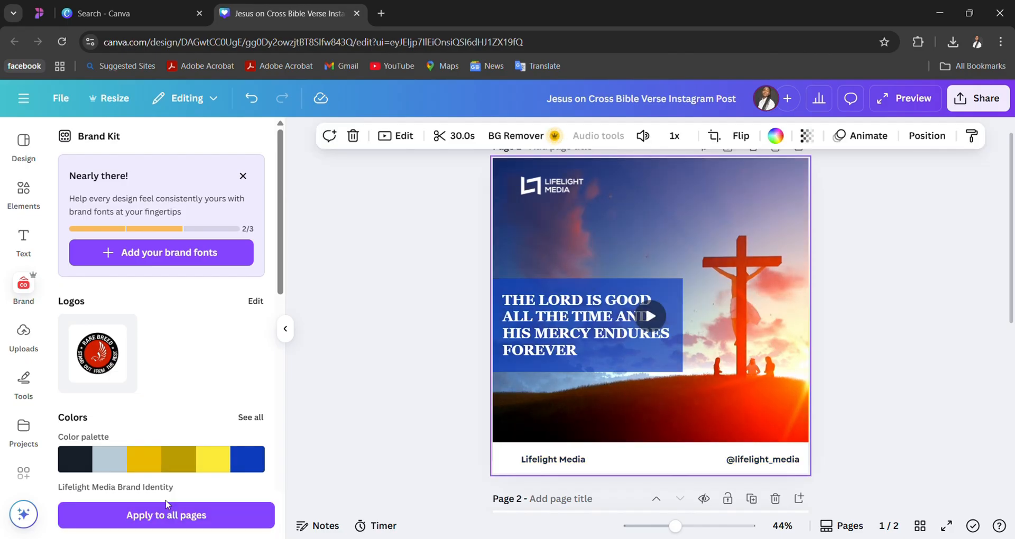
{"action": "scroll", "coordinate": [194, 386], "scroll_direction": "down", "scroll_amount": 2}
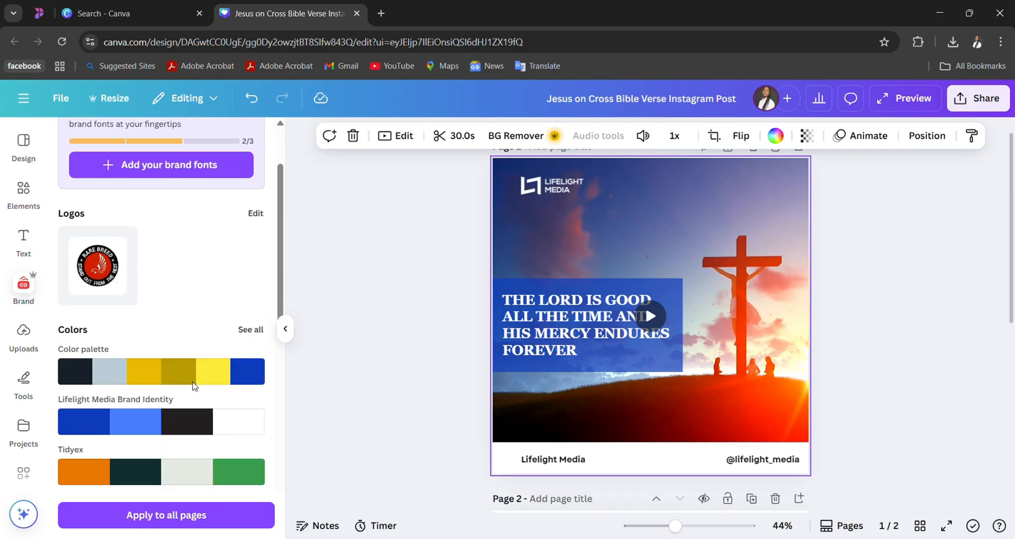
{"action": "left_click", "coordinate": [189, 428]}
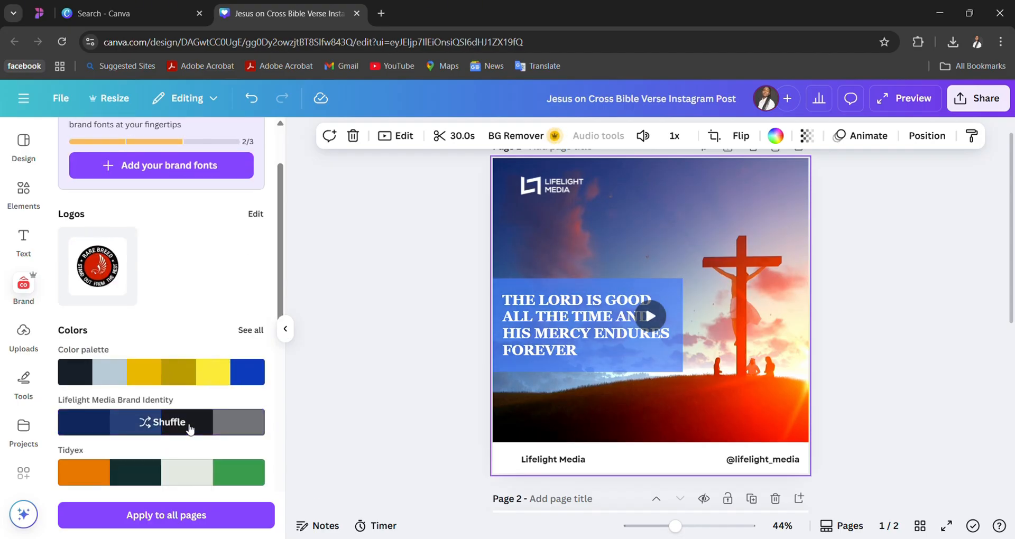
{"action": "left_click", "coordinate": [190, 428]}
{"action": "left_click", "coordinate": [190, 428]}
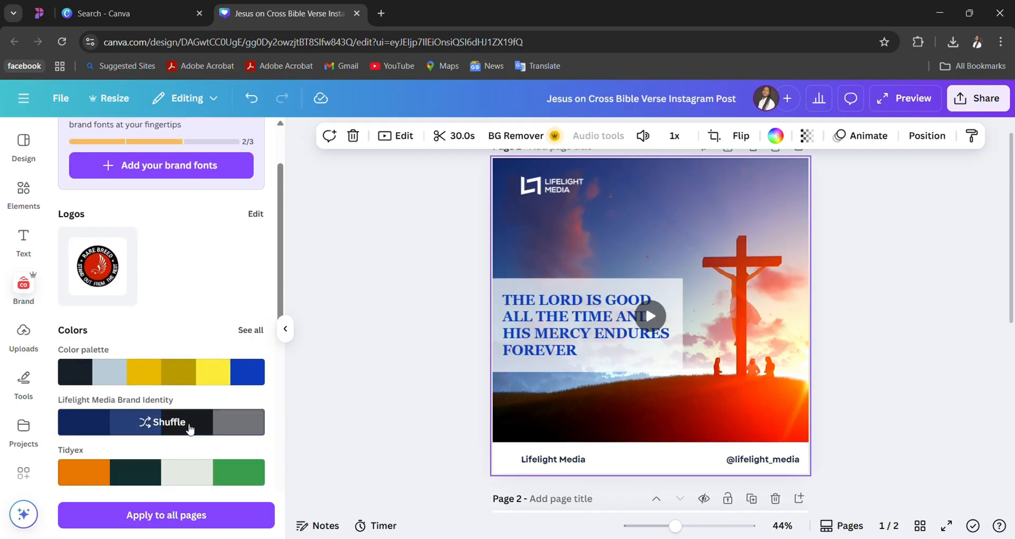
{"action": "left_click", "coordinate": [189, 428]}
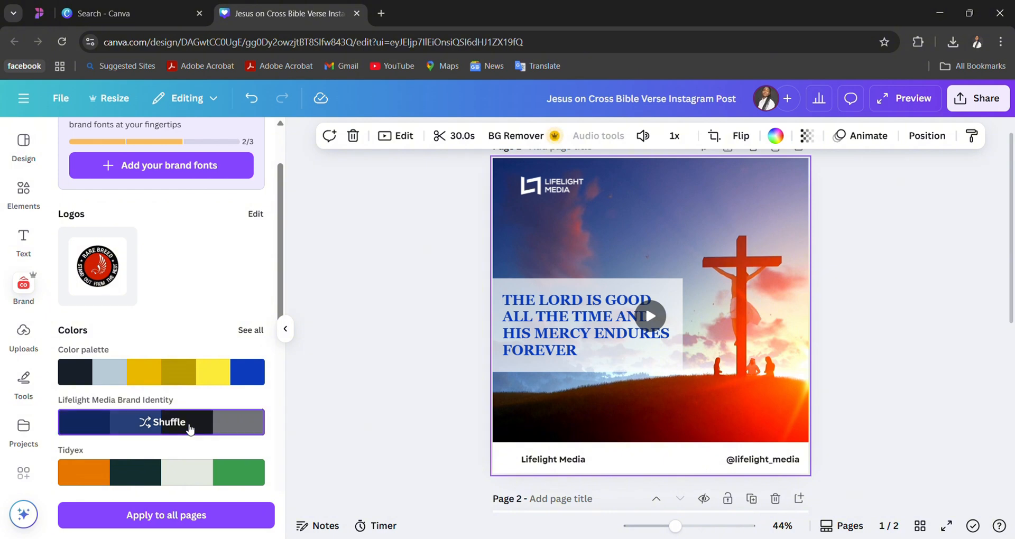
{"action": "left_click", "coordinate": [189, 428]}
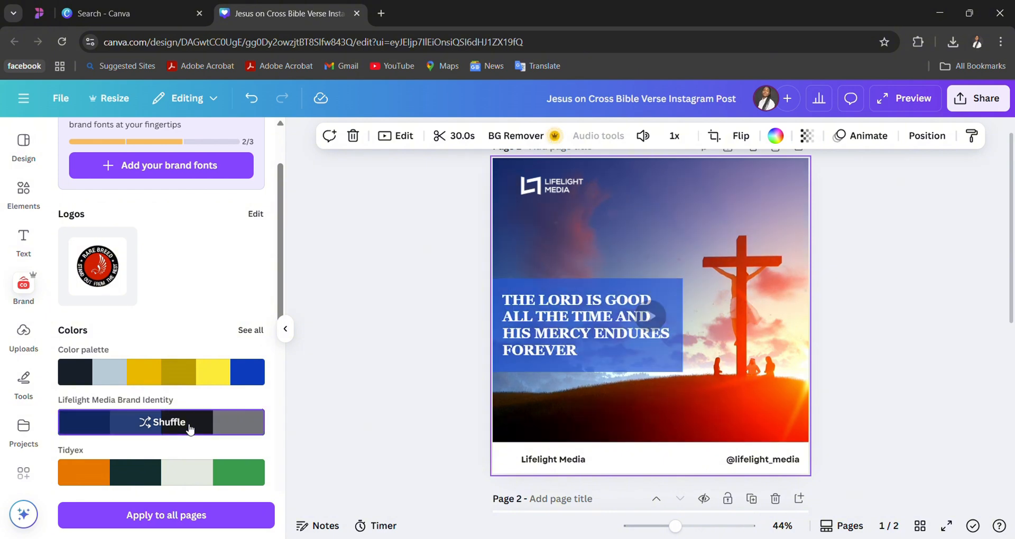
{"action": "left_click", "coordinate": [189, 428]}
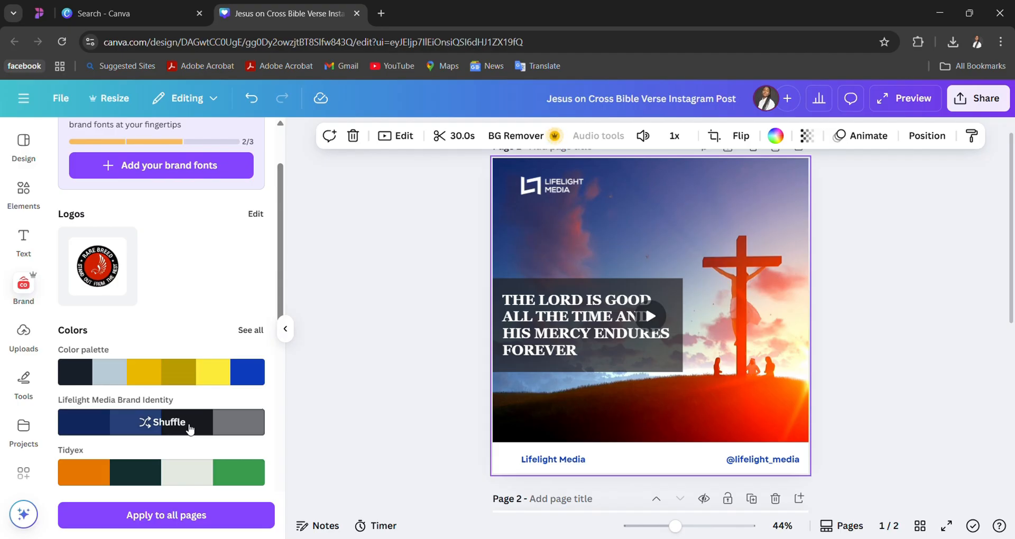
{"action": "left_click", "coordinate": [189, 428]}
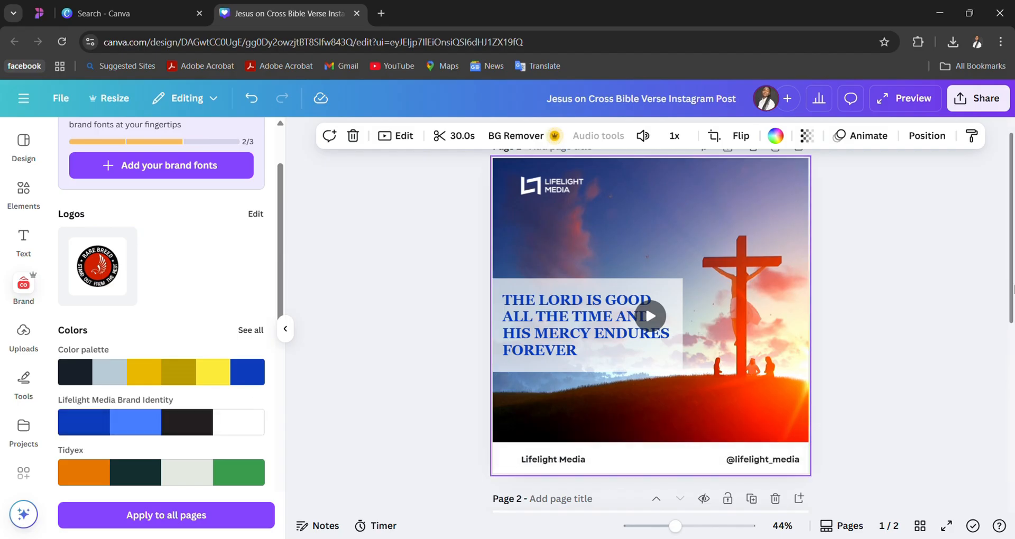
- Play the background video on page 1 and examine the recolored design
{"action": "scroll", "coordinate": [1013, 288], "scroll_direction": "down", "scroll_amount": 2}
{"action": "scroll", "coordinate": [1013, 288], "scroll_direction": "up", "scroll_amount": 2}
{"action": "left_click", "coordinate": [650, 270]}
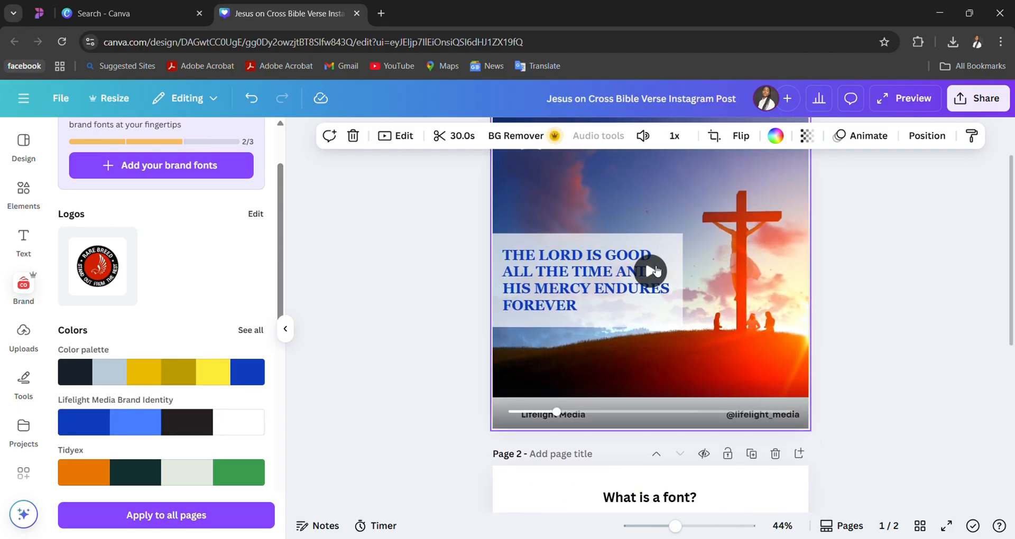
{"action": "scroll", "coordinate": [883, 255], "scroll_direction": "up", "scroll_amount": 1}
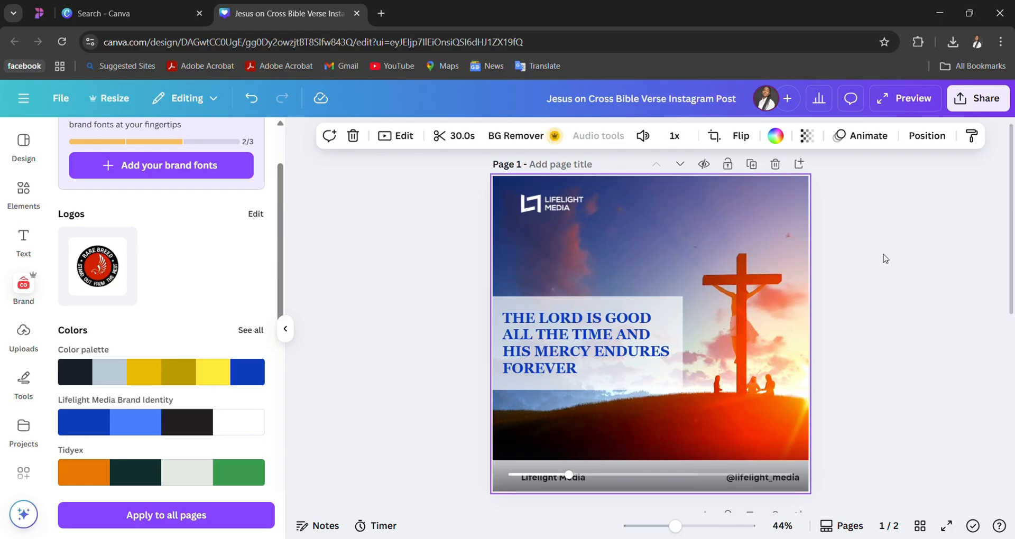
{"action": "scroll", "coordinate": [885, 258], "scroll_direction": "down", "scroll_amount": 1}
{"action": "scroll", "coordinate": [885, 259], "scroll_direction": "up", "scroll_amount": 1}
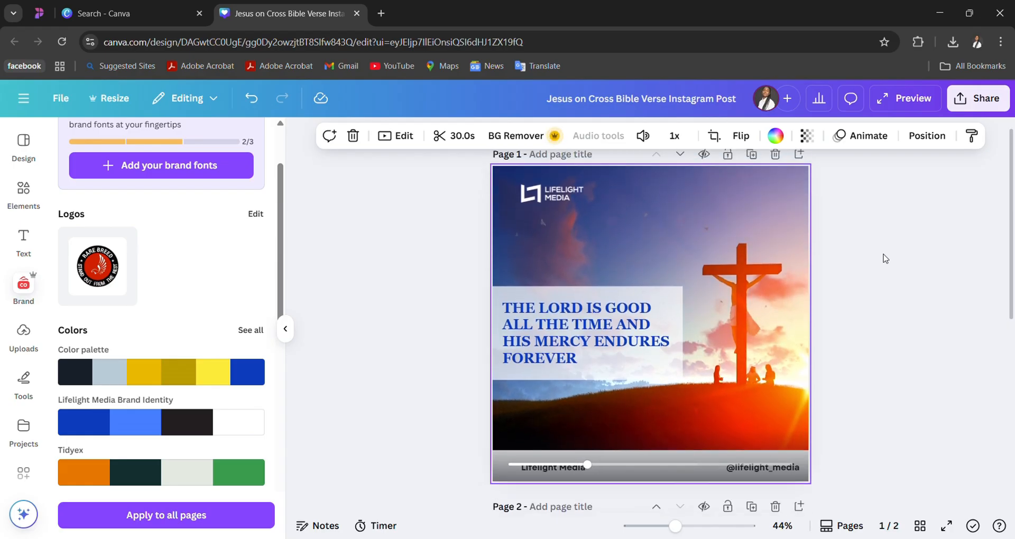
- Replace page 1's background with the 10-second video of Jesus on the cross against a golden sky and preview it
{"action": "left_click", "coordinate": [22, 201]}
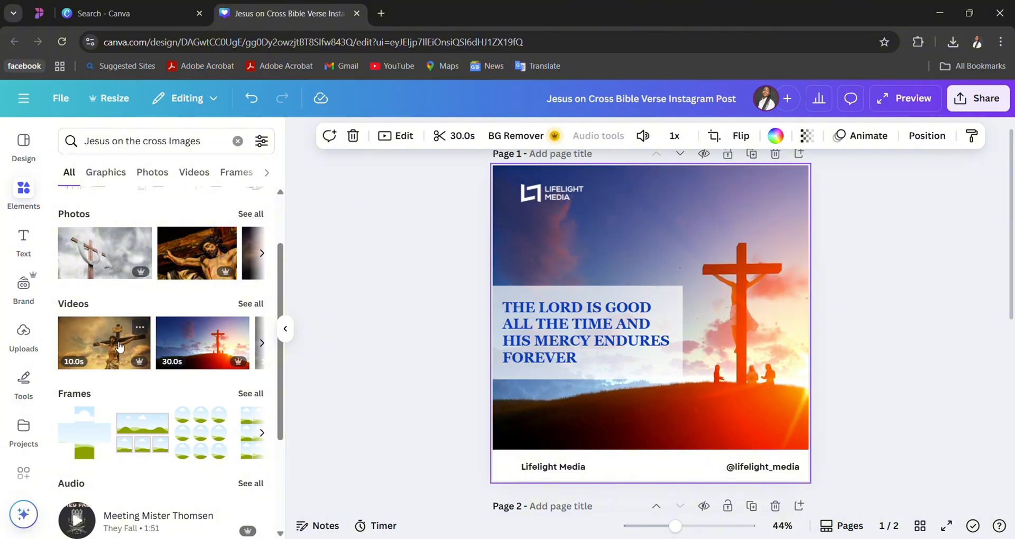
{"action": "left_click", "coordinate": [110, 357]}
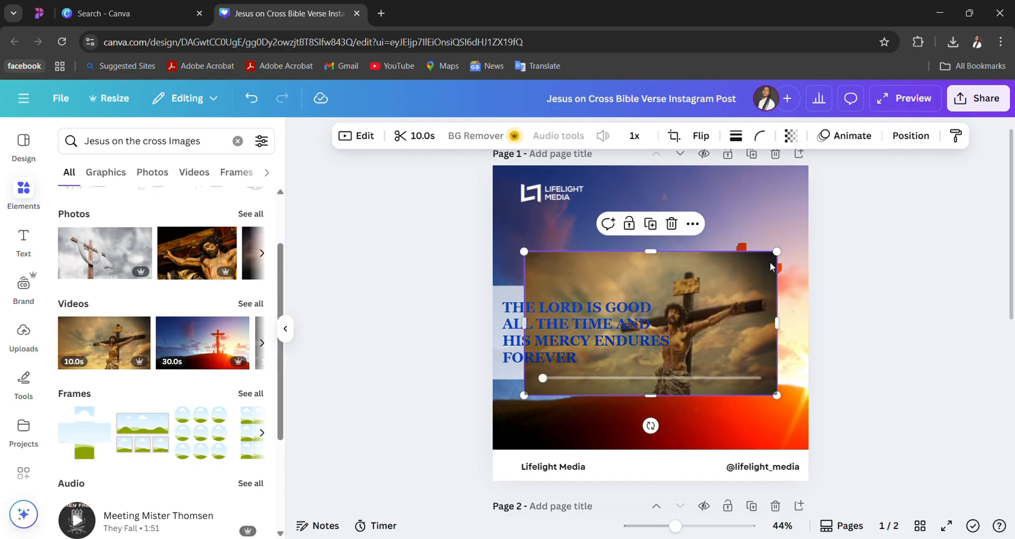
{"action": "right_click", "coordinate": [733, 275]}
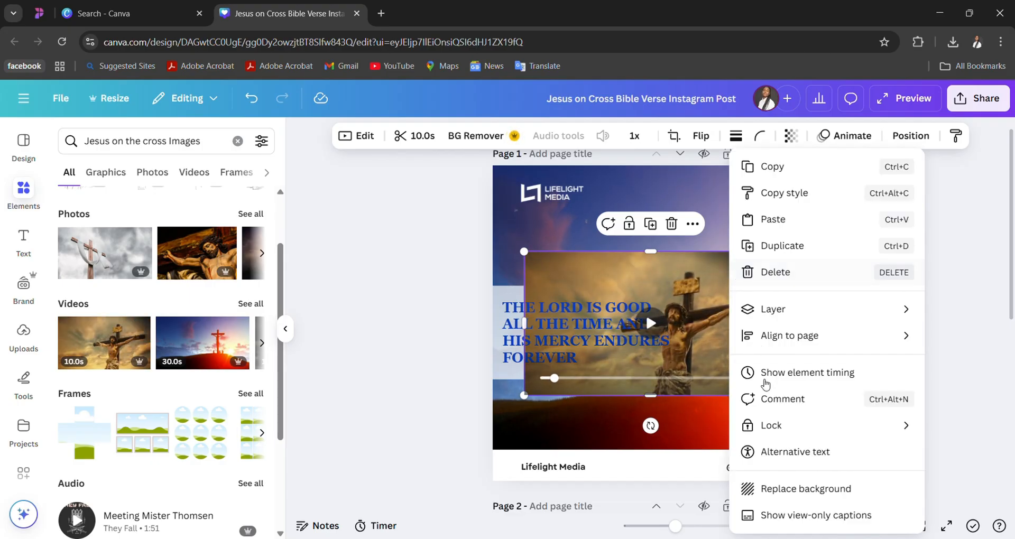
{"action": "left_click", "coordinate": [764, 489]}
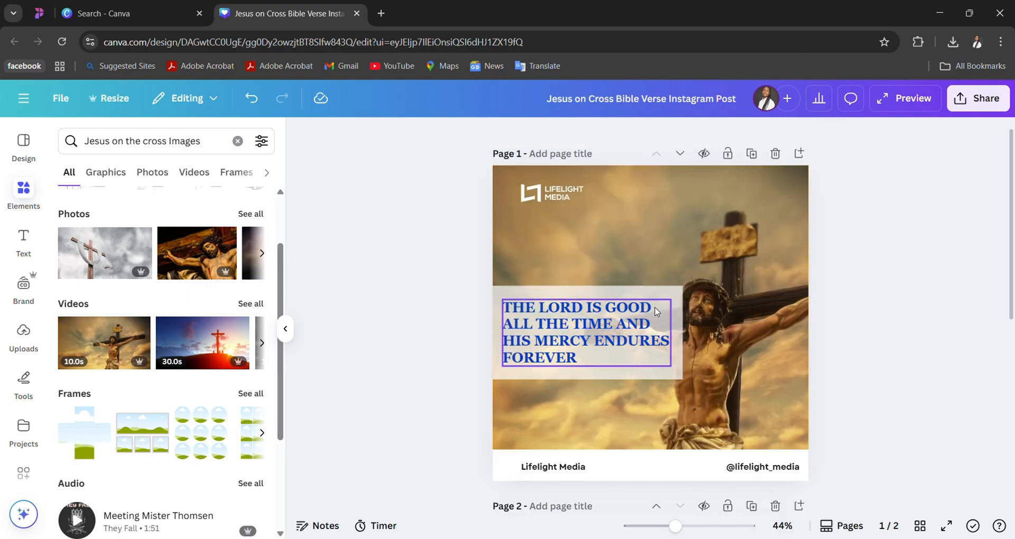
{"action": "left_click", "coordinate": [665, 258]}
{"action": "left_click", "coordinate": [650, 324]}
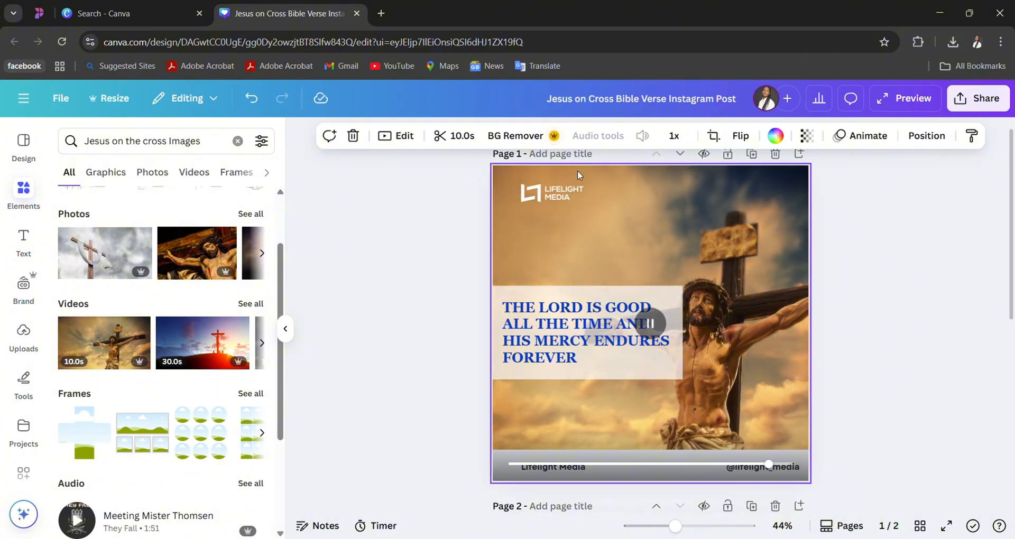
- Set the stock photo of Jesus on a wooden cross atop a rocky hill as page 1's background
{"action": "scroll", "coordinate": [162, 295], "scroll_direction": "up", "scroll_amount": 2}
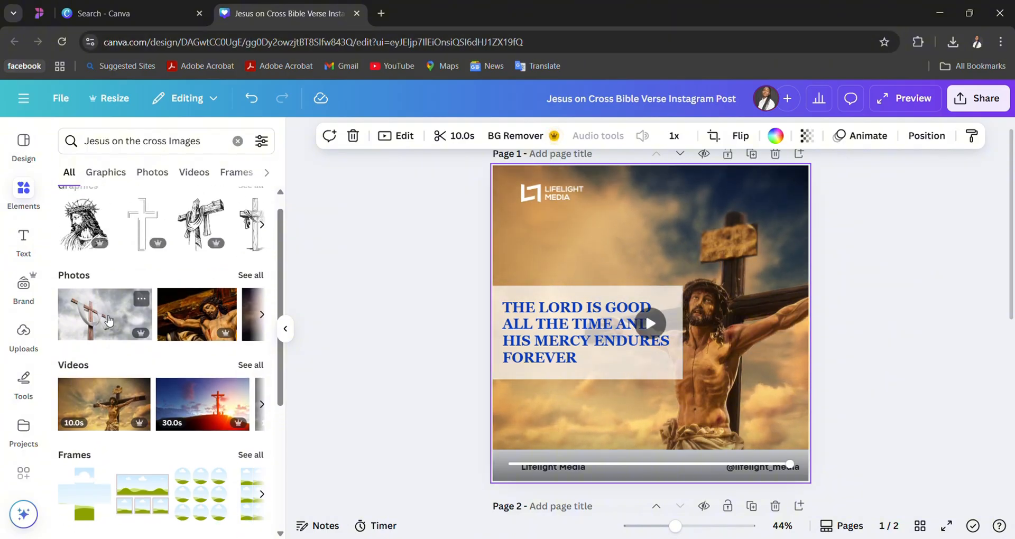
{"action": "scroll", "coordinate": [261, 274], "scroll_direction": "up", "scroll_amount": 1}
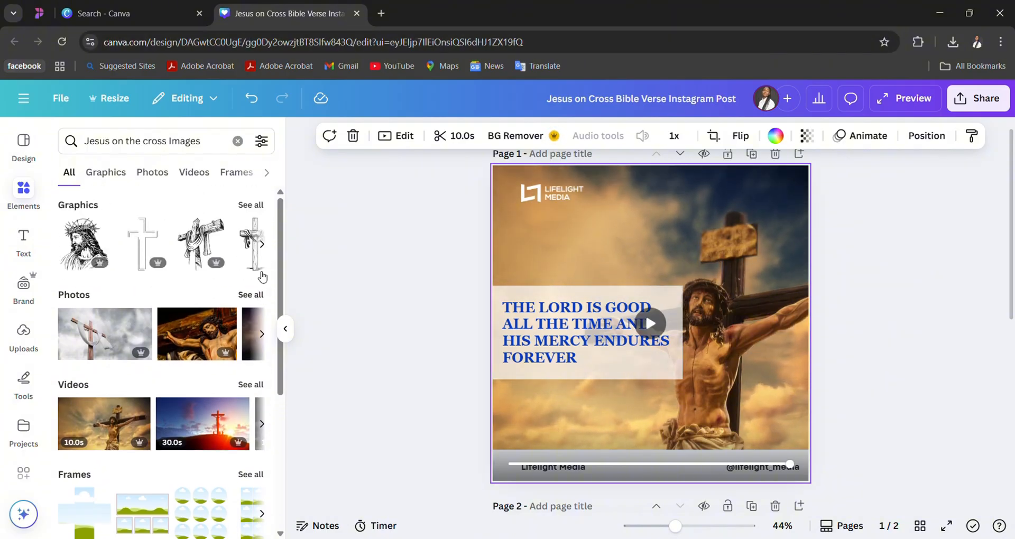
{"action": "left_click", "coordinate": [254, 298]}
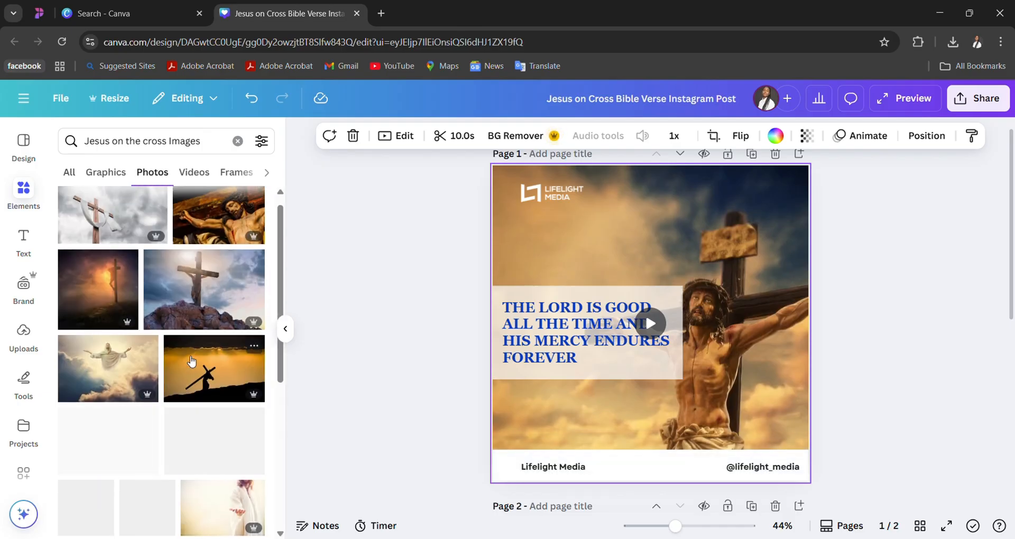
{"action": "left_click", "coordinate": [221, 301]}
{"action": "right_click", "coordinate": [707, 286]}
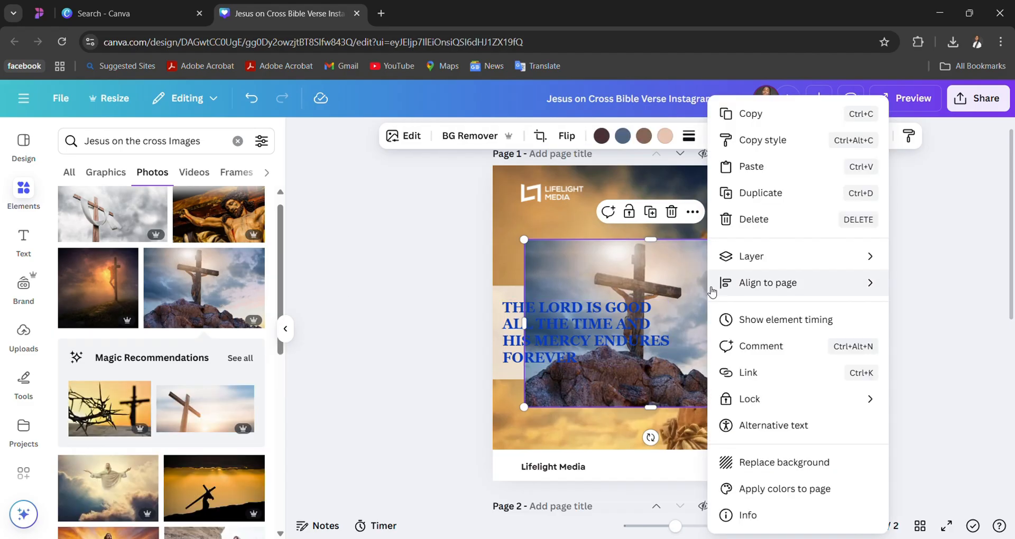
{"action": "left_click", "coordinate": [752, 467]}
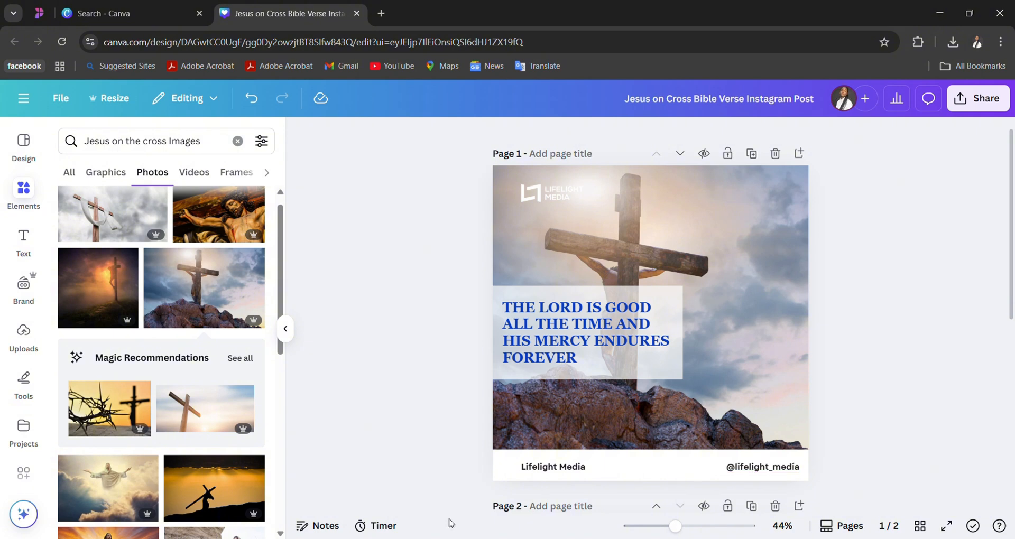
- Replace page 1's background with the sunset photo of Jesus in white robes, arms outstretched before a seated crowd
{"action": "scroll", "coordinate": [170, 510], "scroll_direction": "down", "scroll_amount": 3}
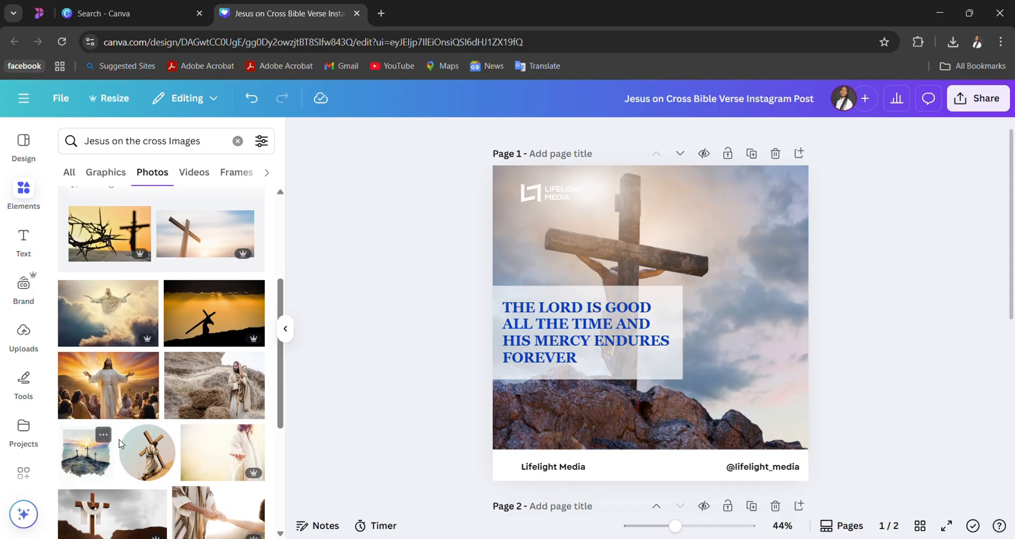
{"action": "scroll", "coordinate": [169, 431], "scroll_direction": "down", "scroll_amount": 1}
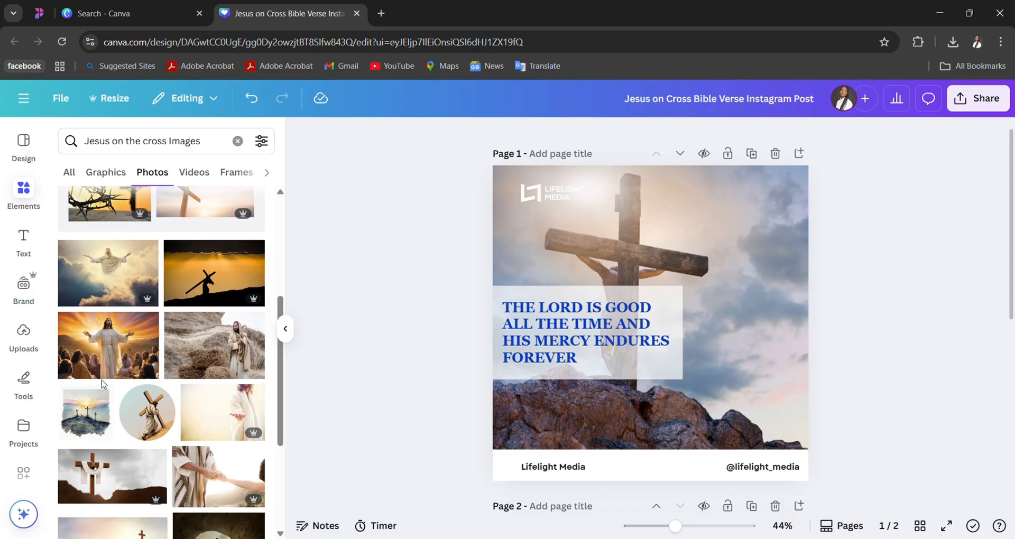
{"action": "left_click", "coordinate": [108, 345]}
{"action": "right_click", "coordinate": [595, 285]}
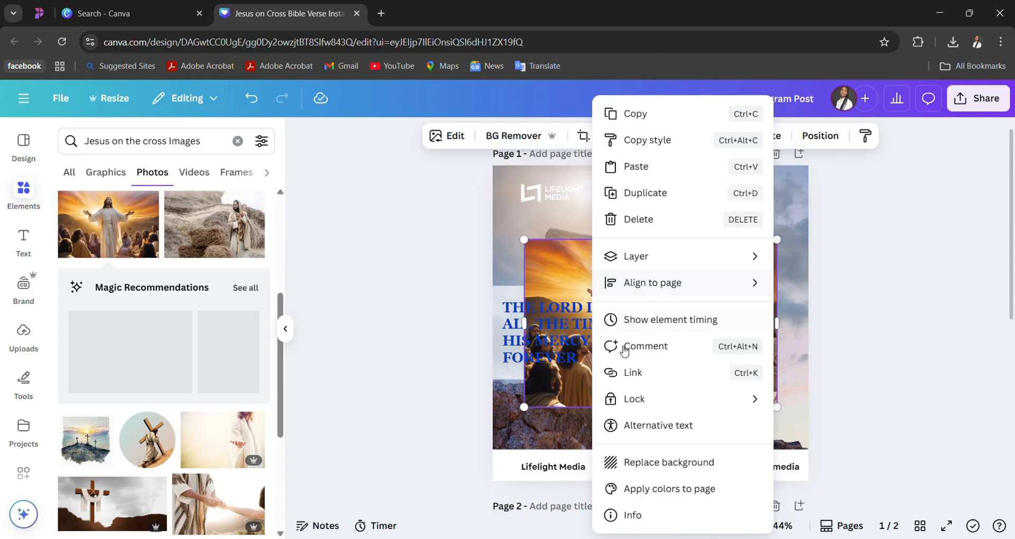
{"action": "mouse_move", "coordinate": [697, 300]}
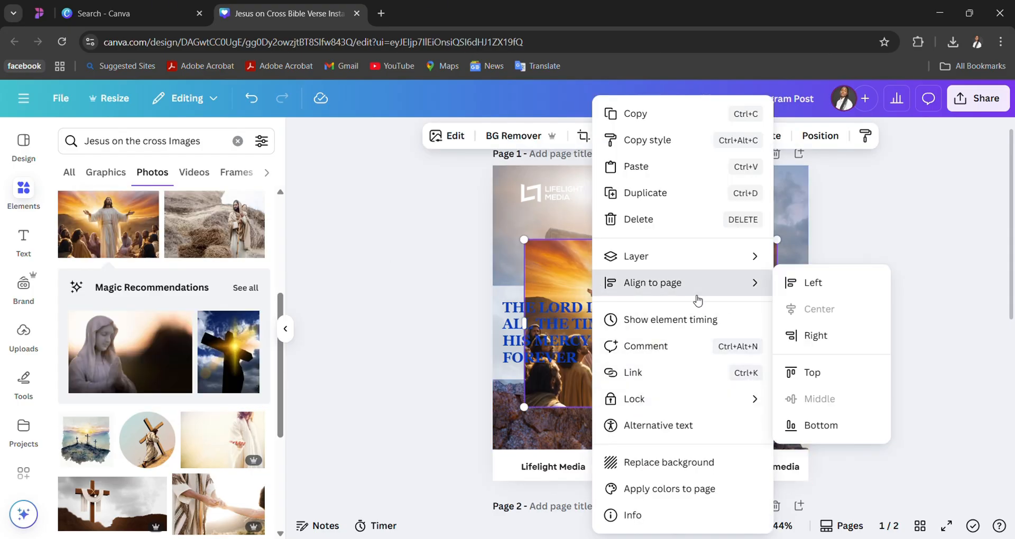
{"action": "left_click", "coordinate": [654, 462]}
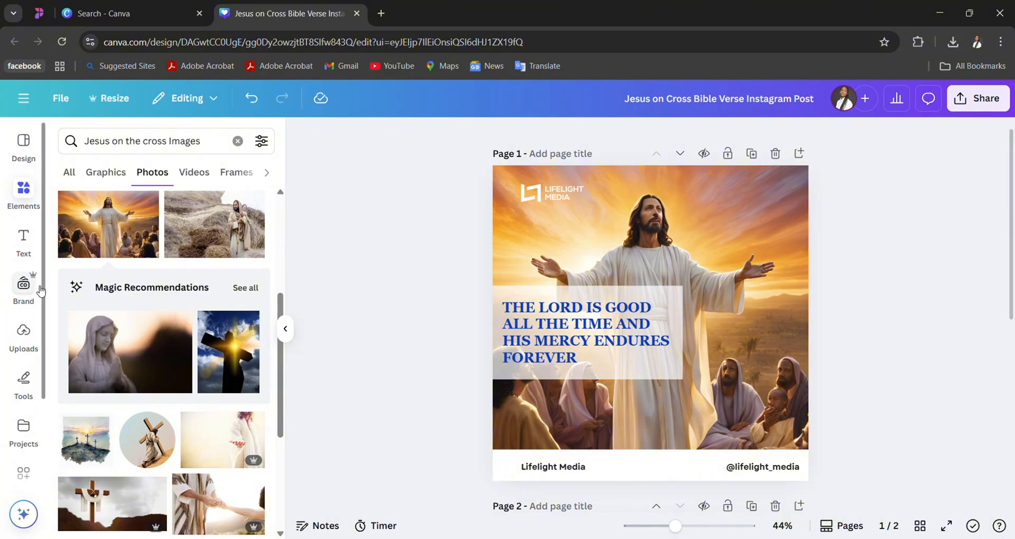
- Apply the Lifelight Media Brand Identity palette to page 1 and shuffle until the verse is white on a dark translucent box with blue footer text
{"action": "left_click", "coordinate": [24, 287]}
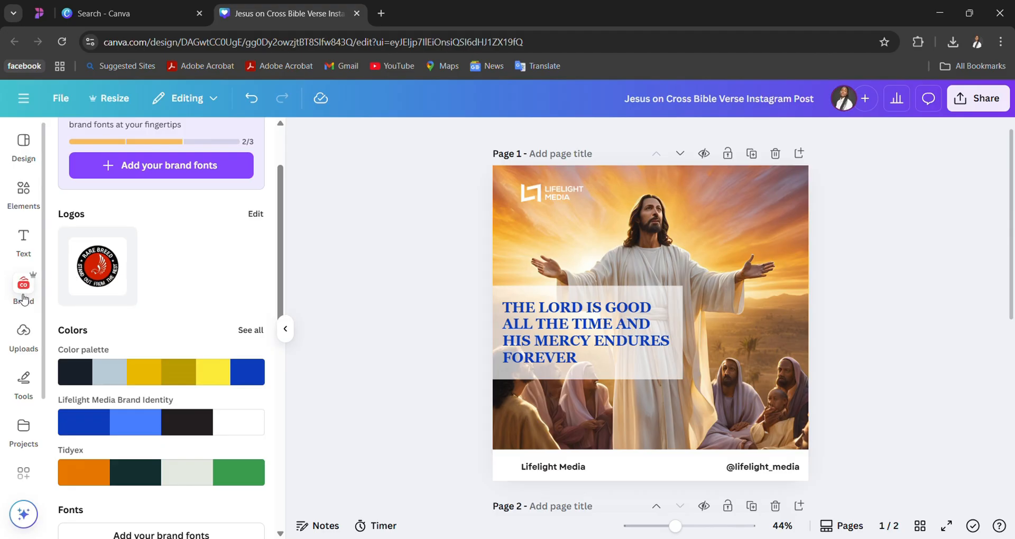
{"action": "left_click", "coordinate": [25, 288]}
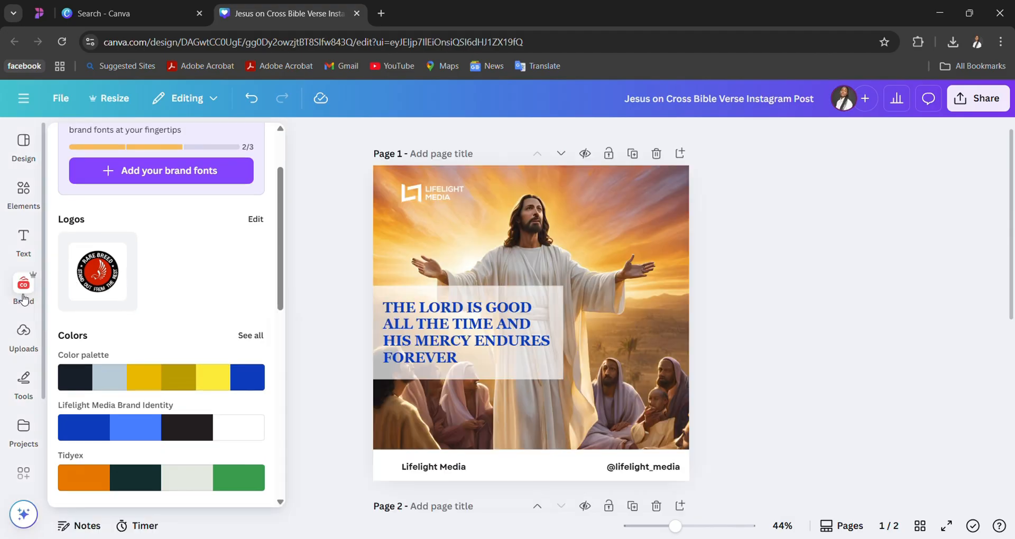
{"action": "left_click", "coordinate": [143, 428]}
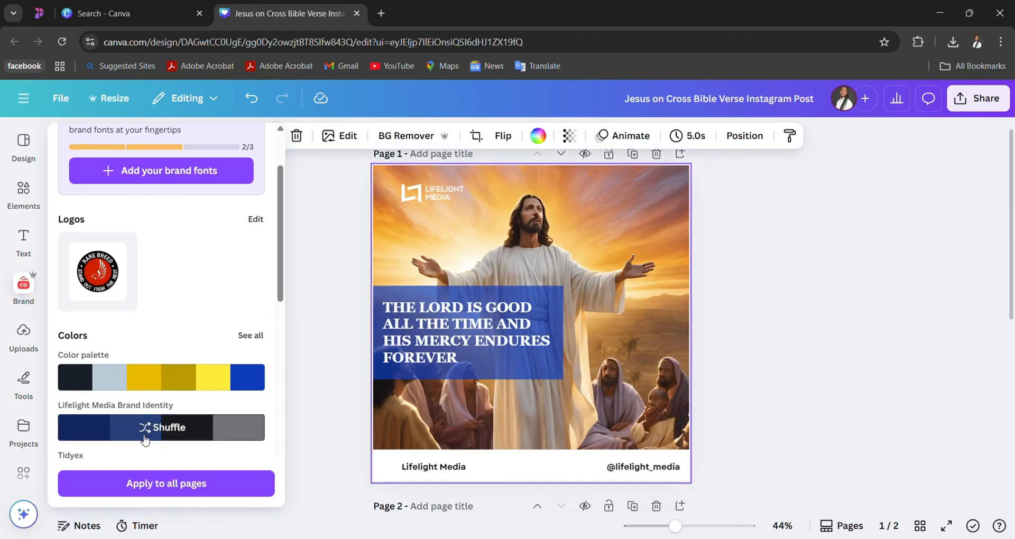
{"action": "left_click", "coordinate": [247, 429]}
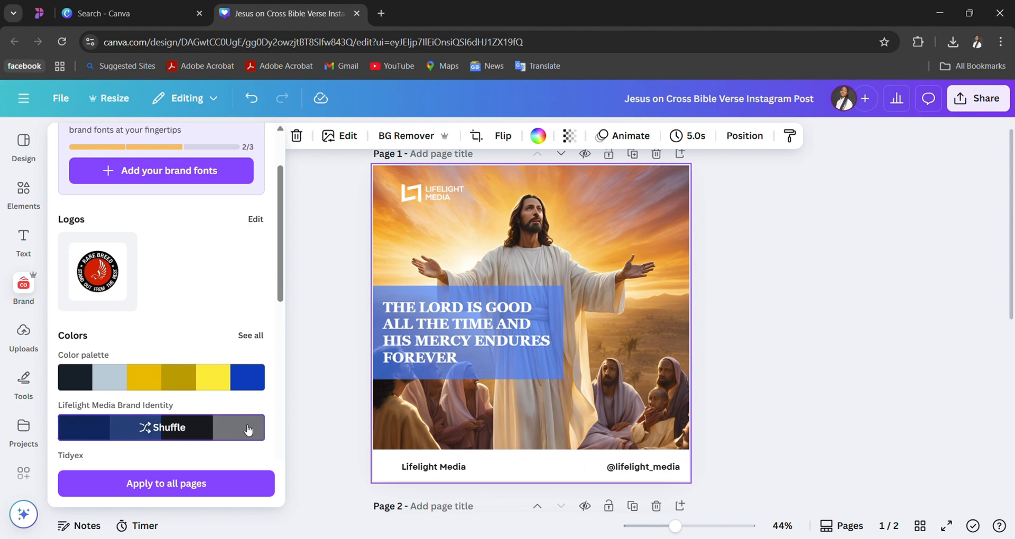
{"action": "left_click", "coordinate": [248, 429]}
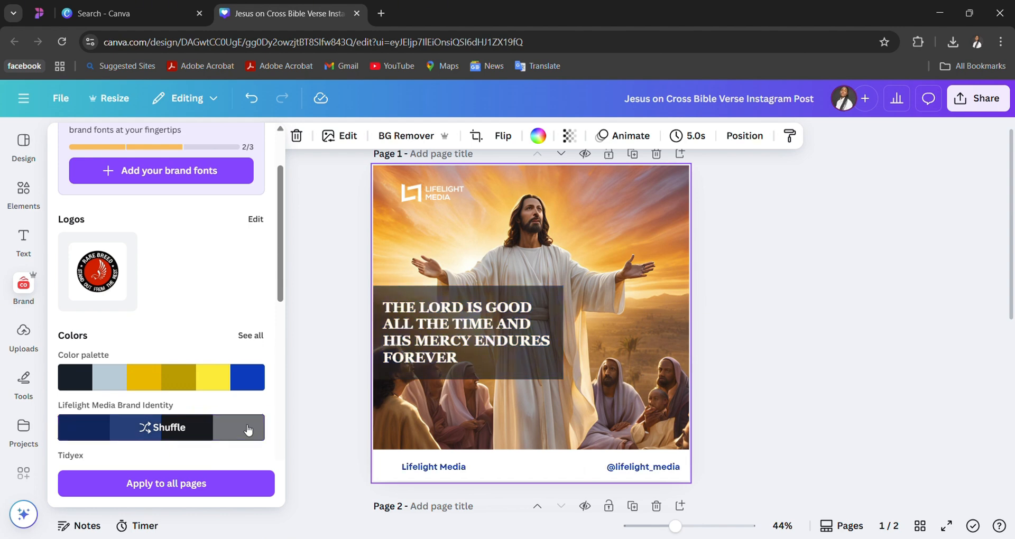
{"action": "left_click", "coordinate": [414, 376]}
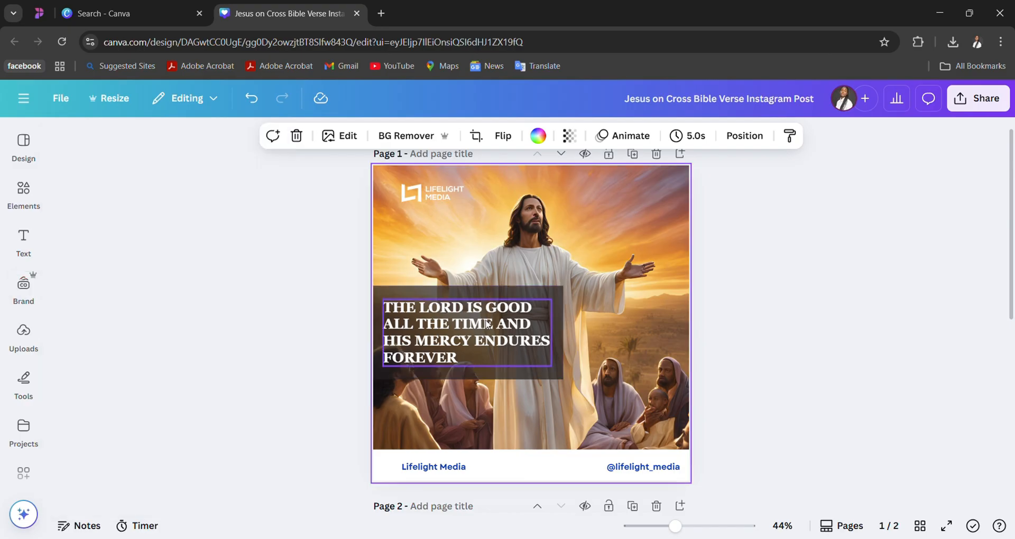
- Delete the white Lifelight Media logo from the upper-left corner of page 1
{"action": "left_click", "coordinate": [440, 197]}
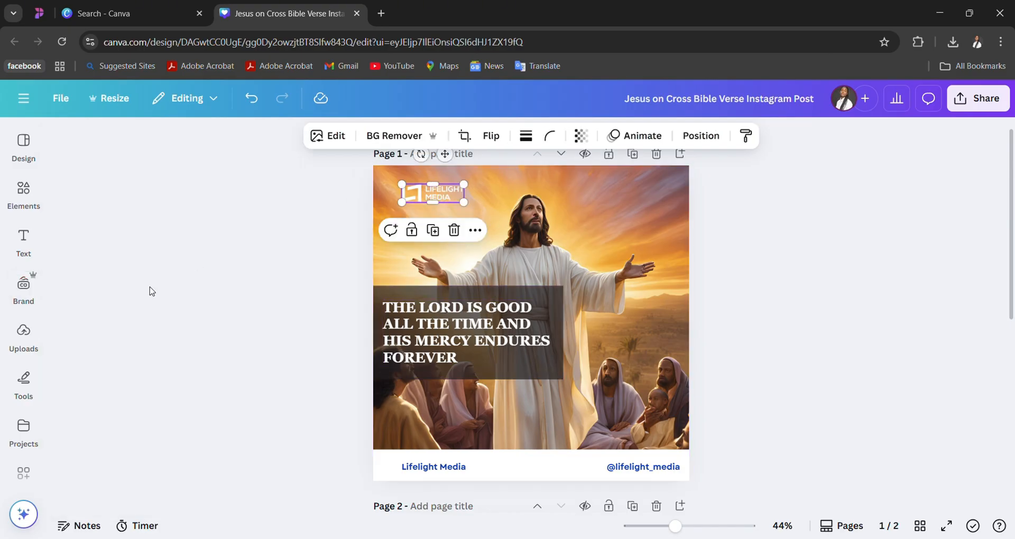
{"action": "mouse_move", "coordinate": [24, 336]}
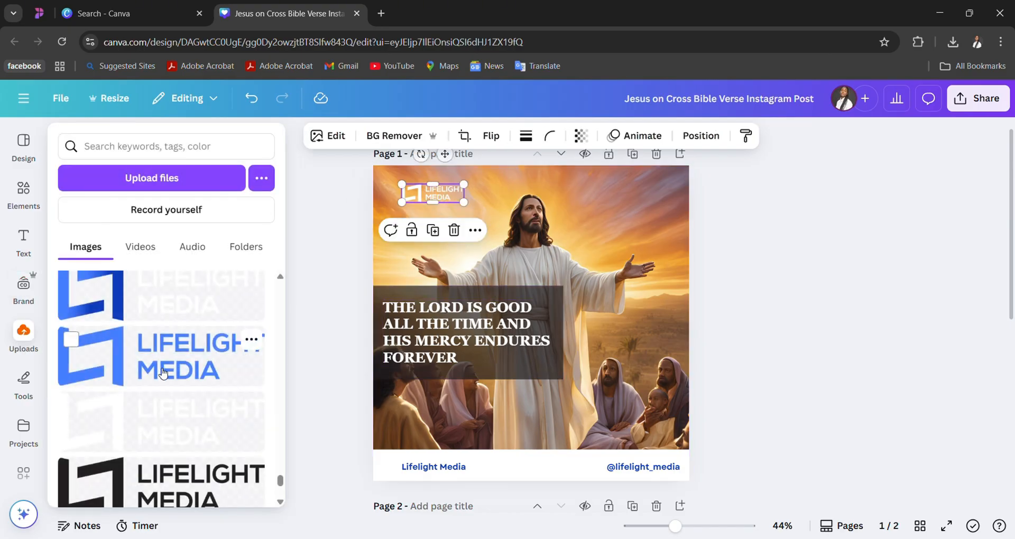
{"action": "left_click", "coordinate": [361, 272]}
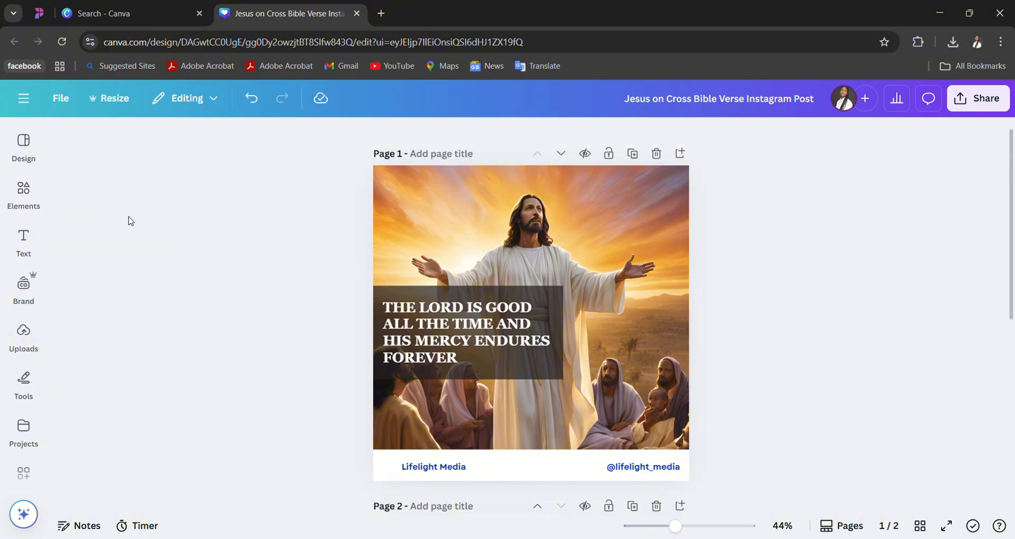
- Try the uploaded Lifelight Media logo with black lettering on page 1 and remove it
{"action": "left_click", "coordinate": [24, 352]}
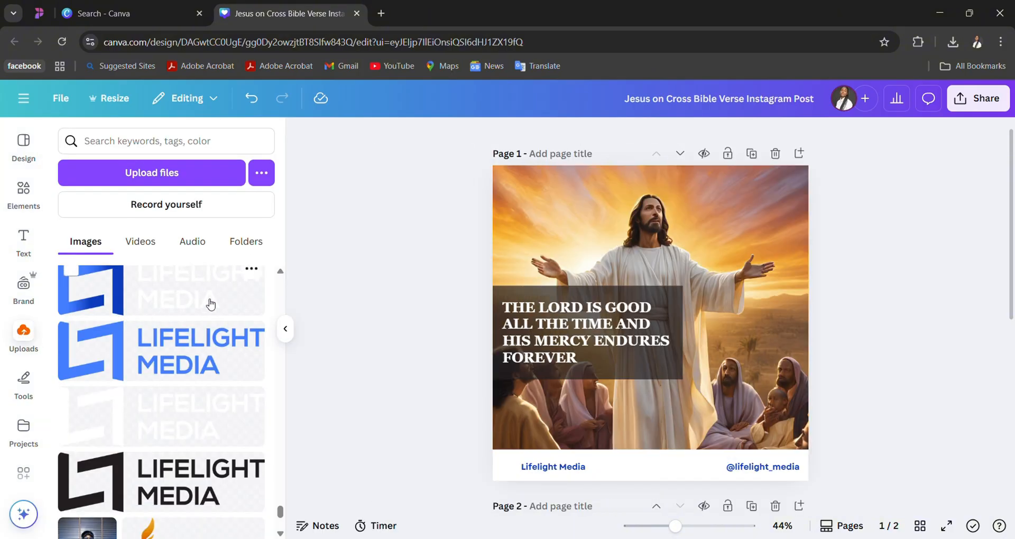
{"action": "scroll", "coordinate": [198, 346], "scroll_direction": "up", "scroll_amount": 2}
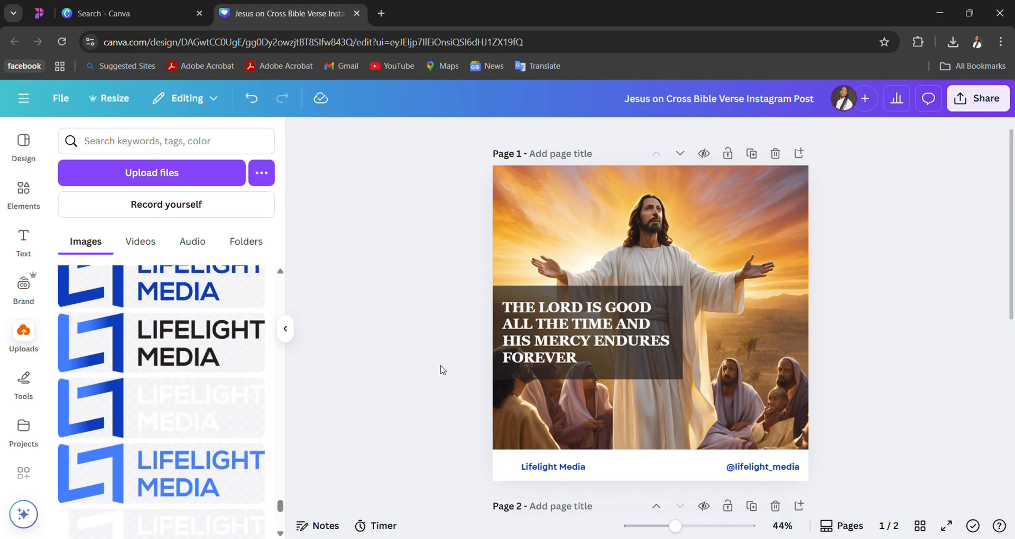
{"action": "scroll", "coordinate": [167, 353], "scroll_direction": "up", "scroll_amount": 1}
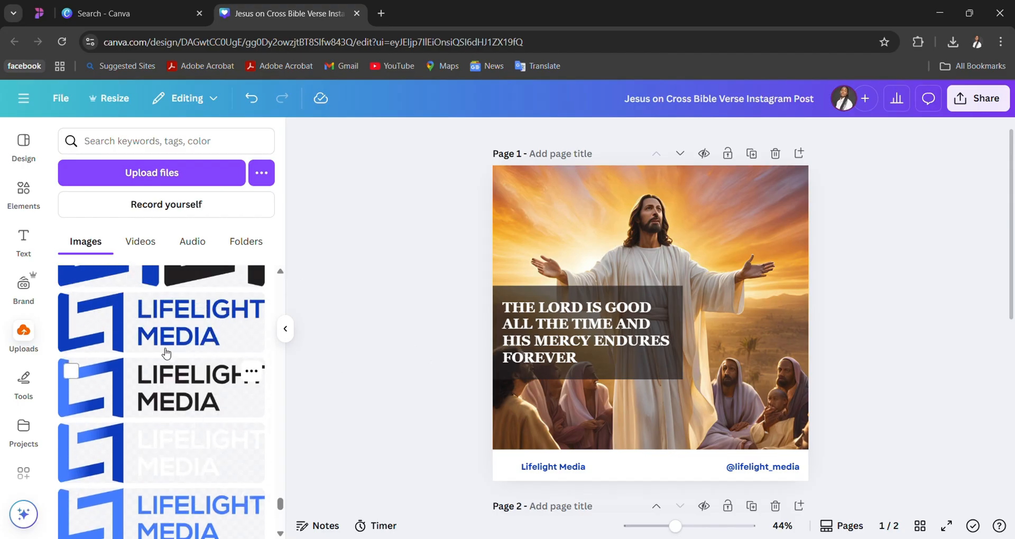
{"action": "left_click", "coordinate": [167, 390]}
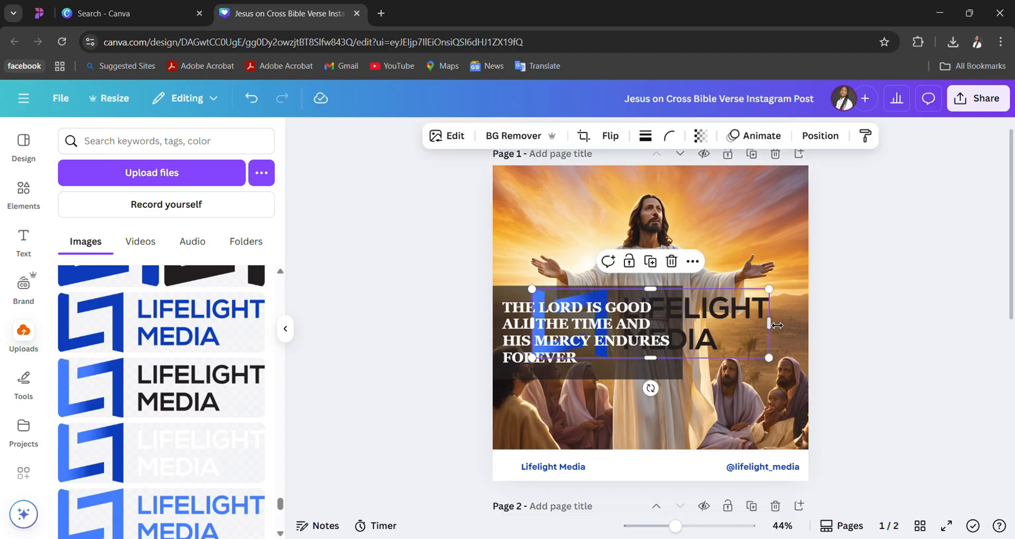
{"action": "left_click", "coordinate": [206, 406]}
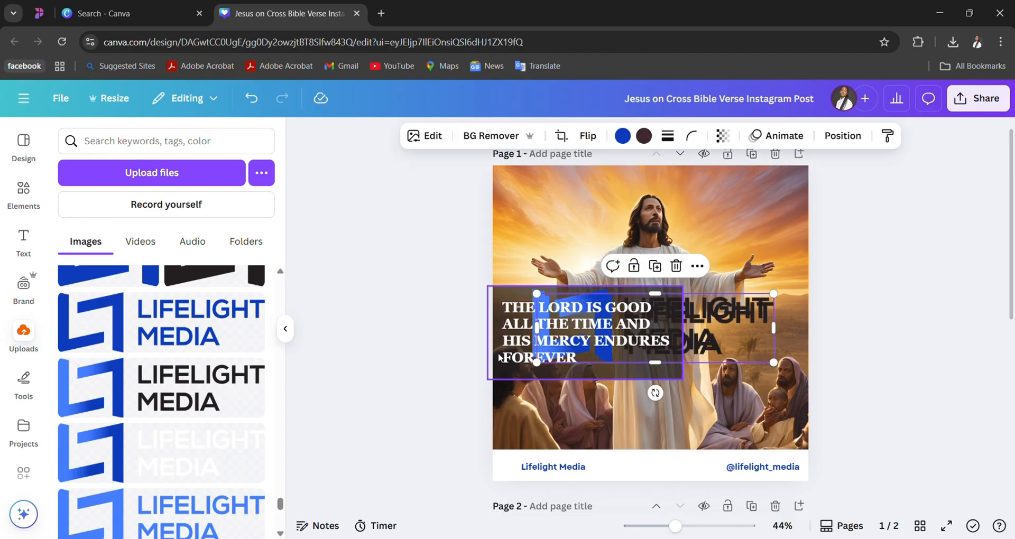
{"action": "key", "text": "ctrl+z"}
{"action": "left_click_drag", "start_coordinate": [694, 224], "coordinate": [753, 189]}
{"action": "left_click", "coordinate": [777, 246]}
{"action": "key", "text": "Delete"}
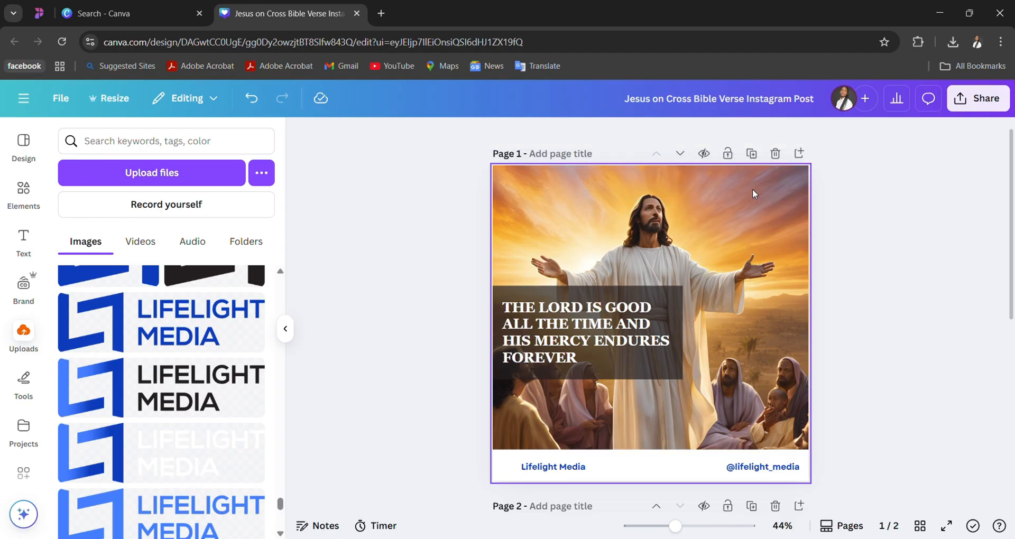
- Add the uploaded Lifelight Media logo with a blue symbol and white lettering, scaled down in page 1's upper-right corner
{"action": "left_click", "coordinate": [186, 458]}
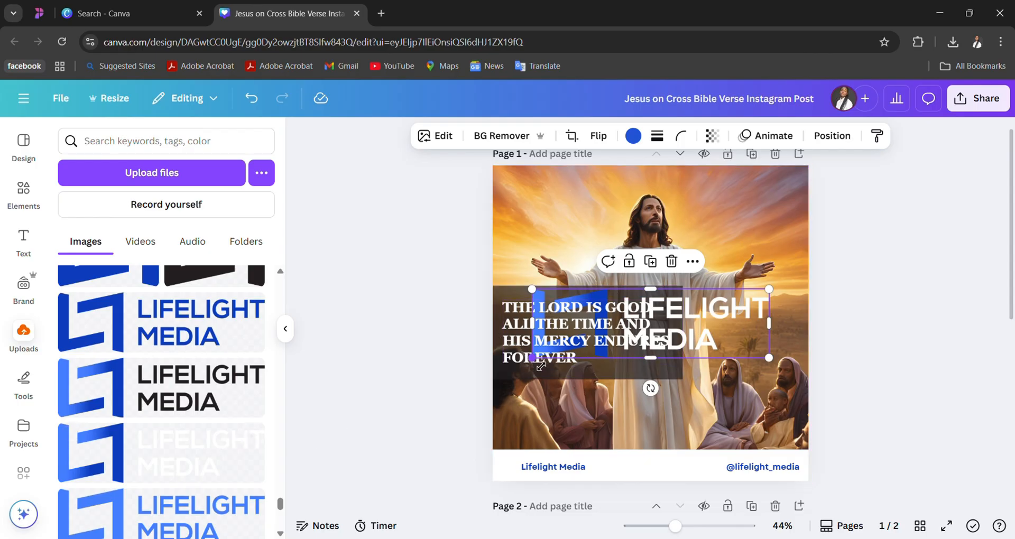
{"action": "left_click_drag", "start_coordinate": [540, 365], "coordinate": [745, 186]}
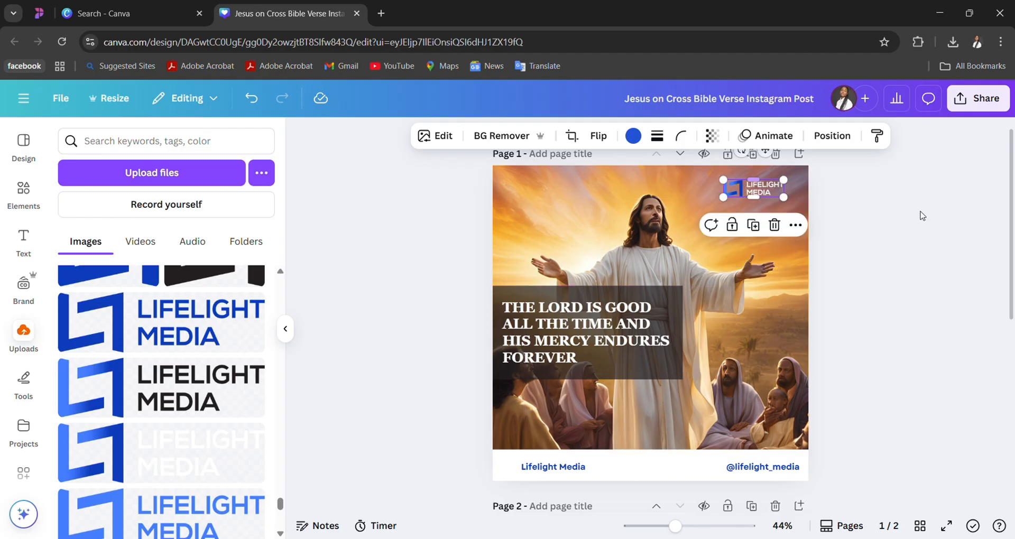
{"action": "left_click", "coordinate": [936, 223]}
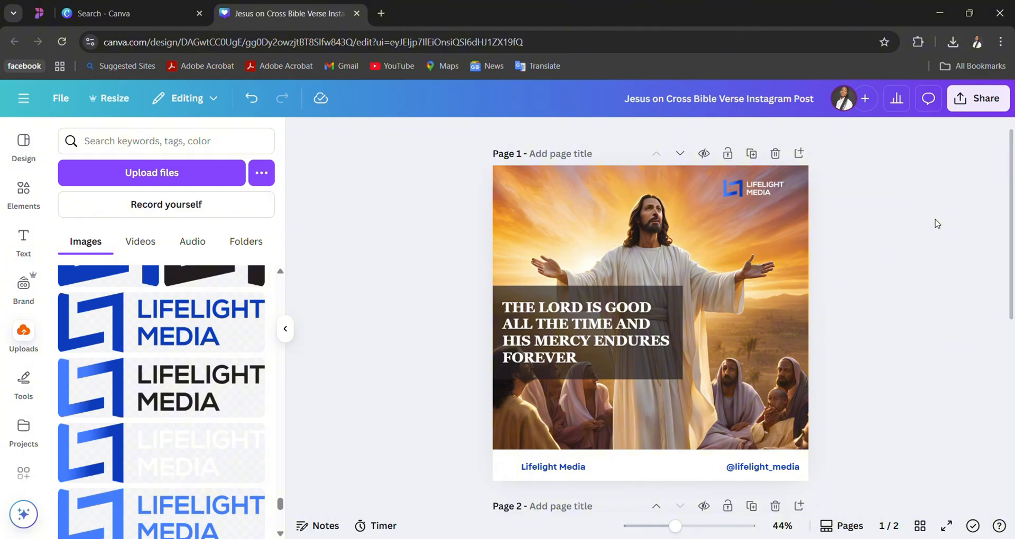
- Download pages 1–2 of the design as PNG files
{"action": "left_click", "coordinate": [963, 101]}
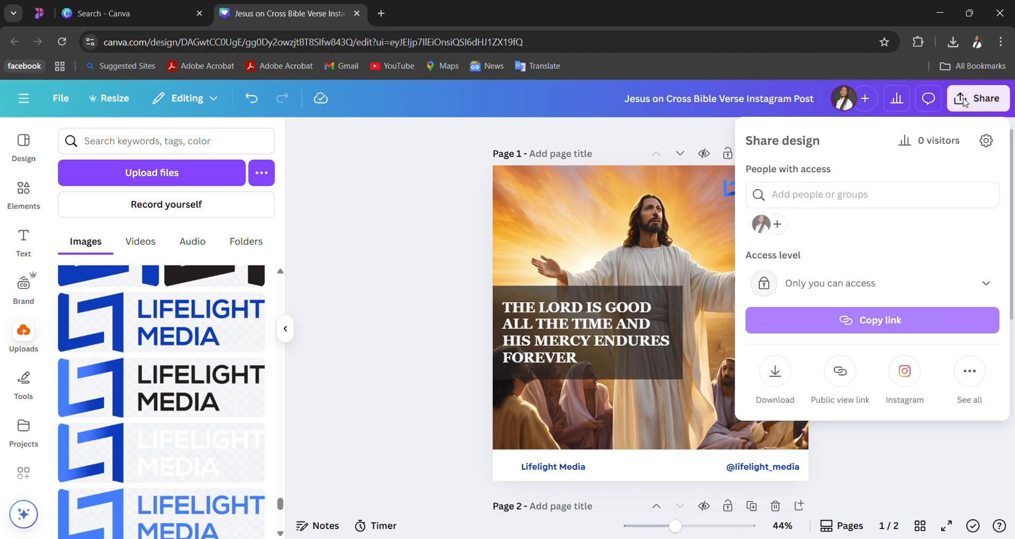
{"action": "left_click", "coordinate": [779, 372]}
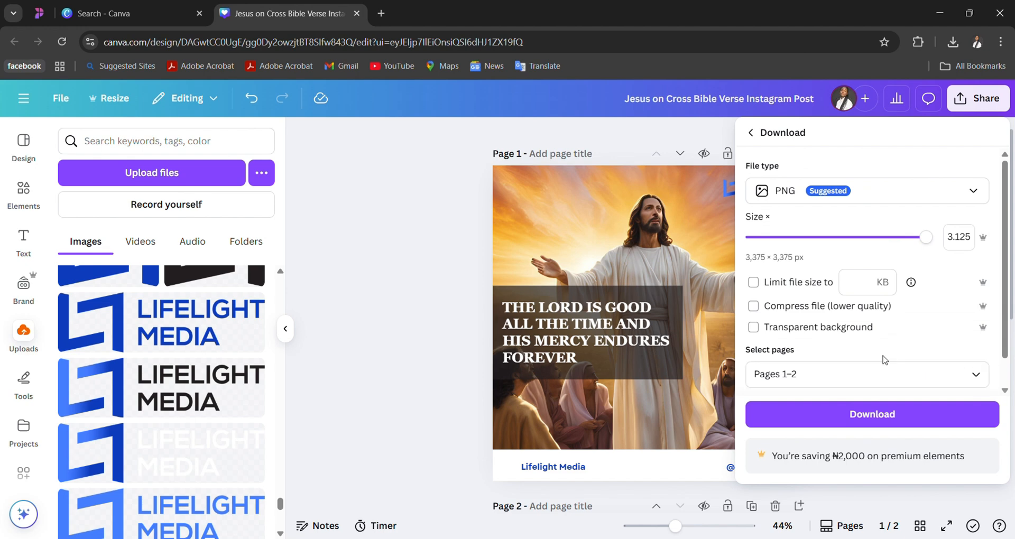
{"action": "scroll", "coordinate": [883, 355], "scroll_direction": "down", "scroll_amount": 1}
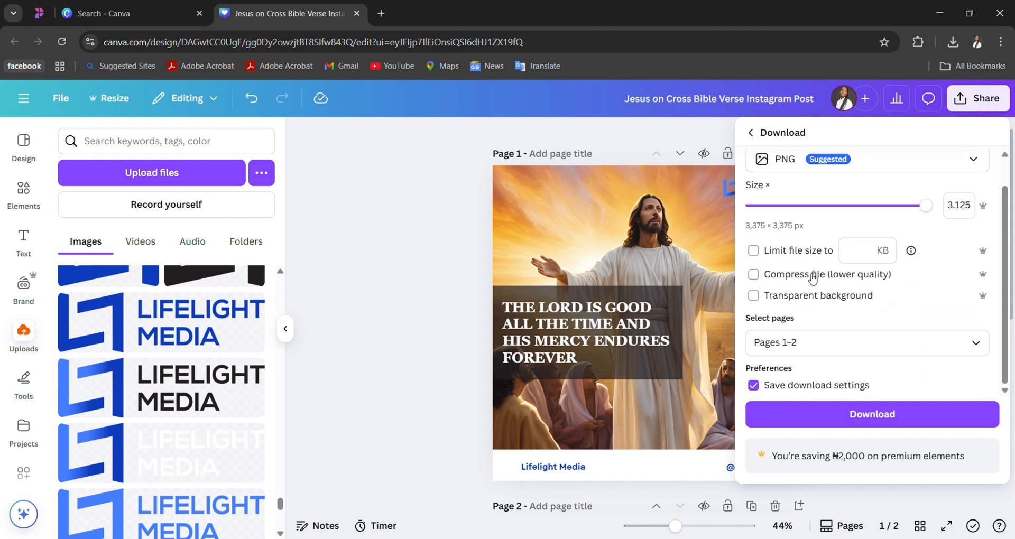
{"action": "left_click", "coordinate": [984, 344]}
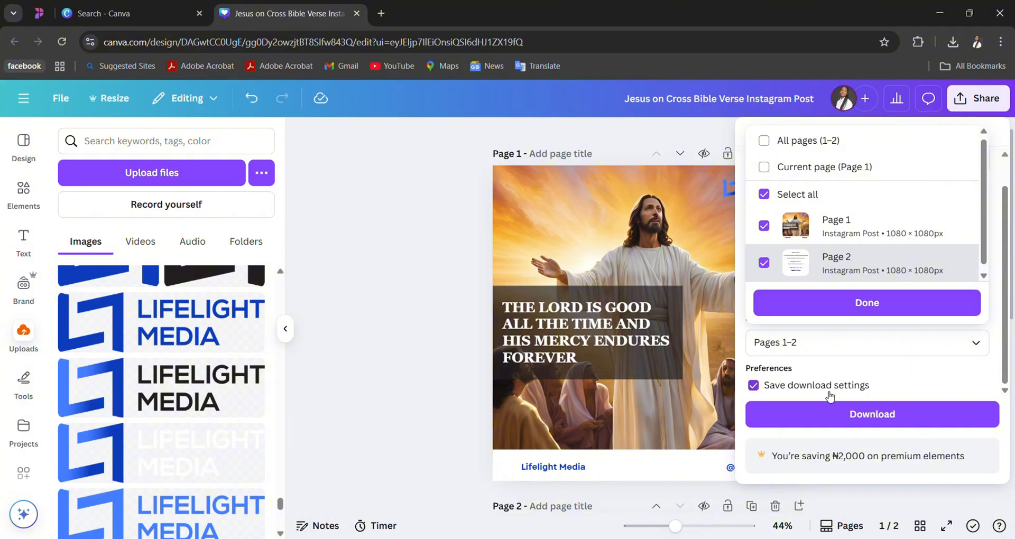
{"action": "left_click", "coordinate": [845, 306]}
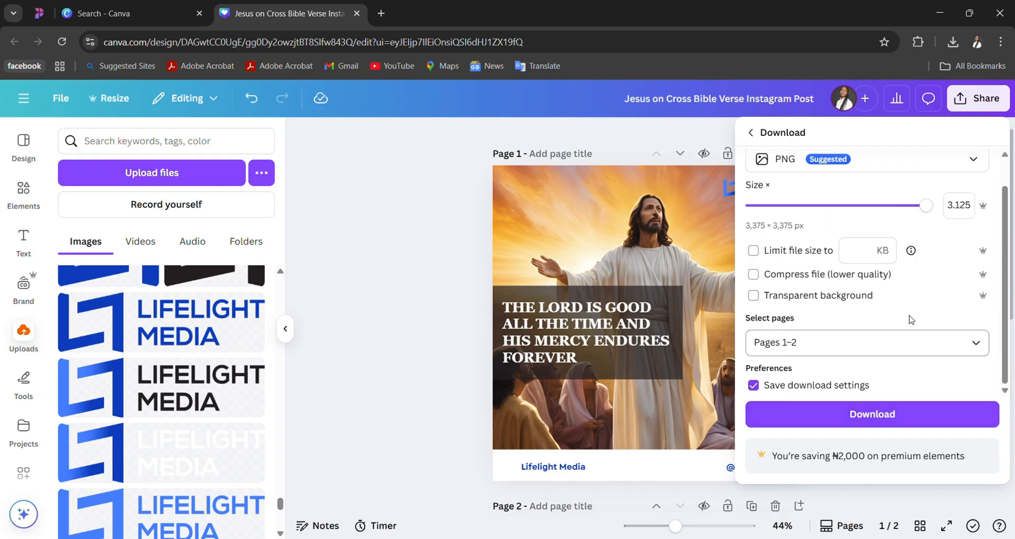
{"action": "left_click", "coordinate": [874, 412]}
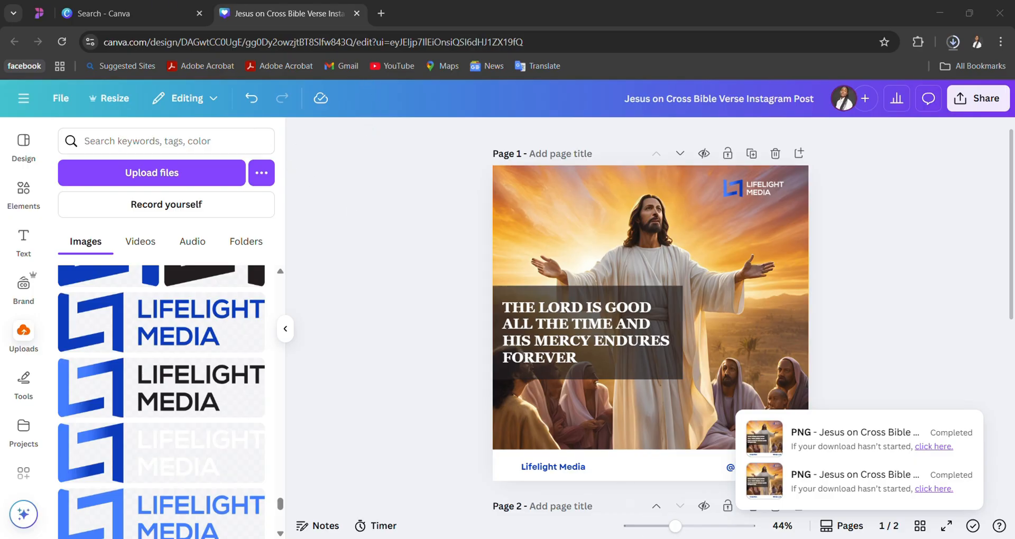
{"action": "left_click", "coordinate": [637, 538]}
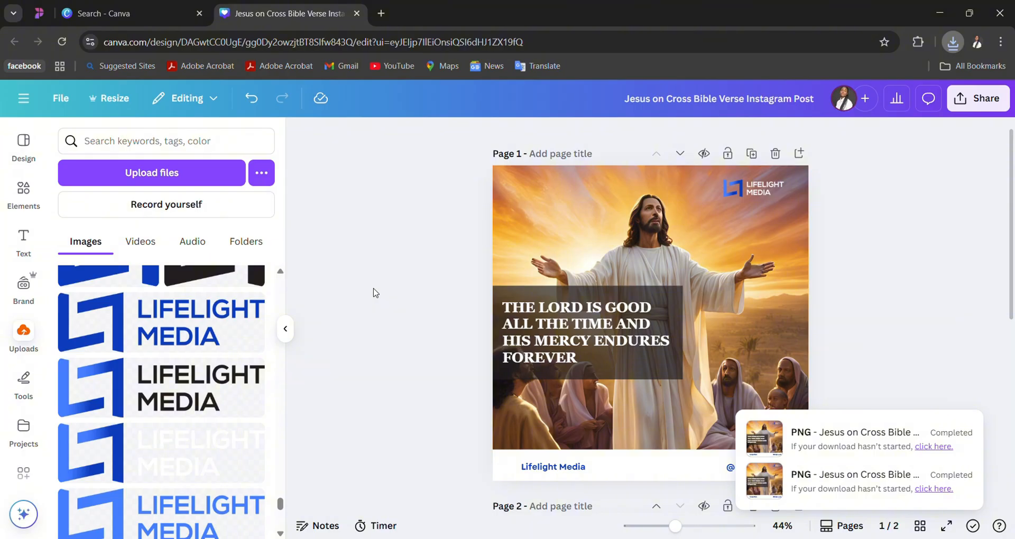
- Add a blank page 3 after the page about fonts
{"action": "scroll", "coordinate": [608, 246], "scroll_direction": "down", "scroll_amount": 5}
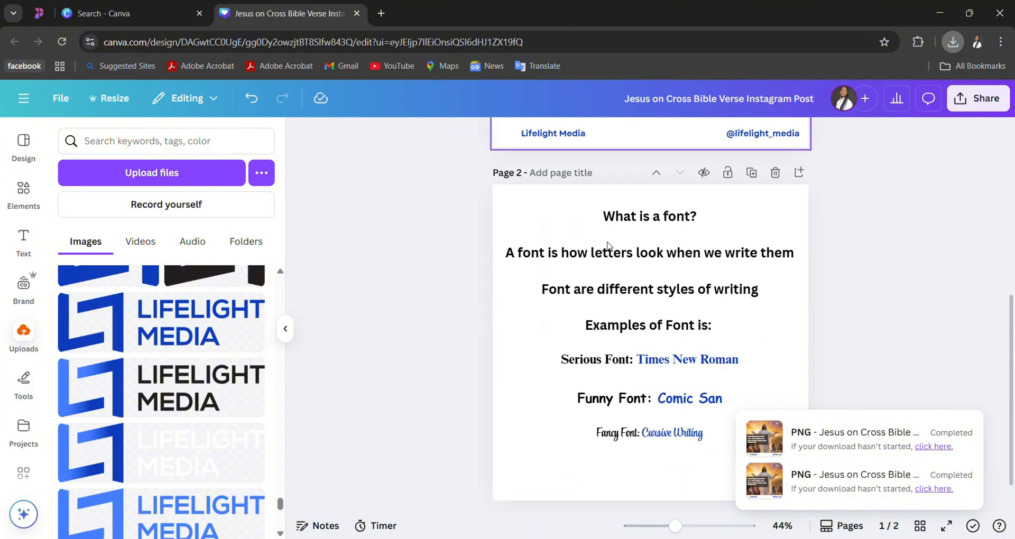
{"action": "scroll", "coordinate": [608, 246], "scroll_direction": "down", "scroll_amount": 1}
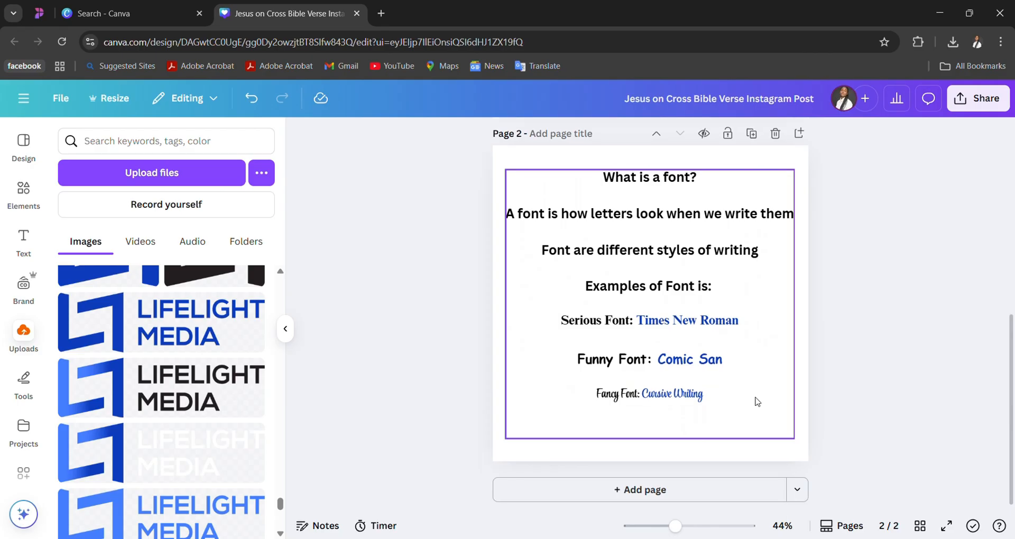
{"action": "left_click", "coordinate": [693, 500]}
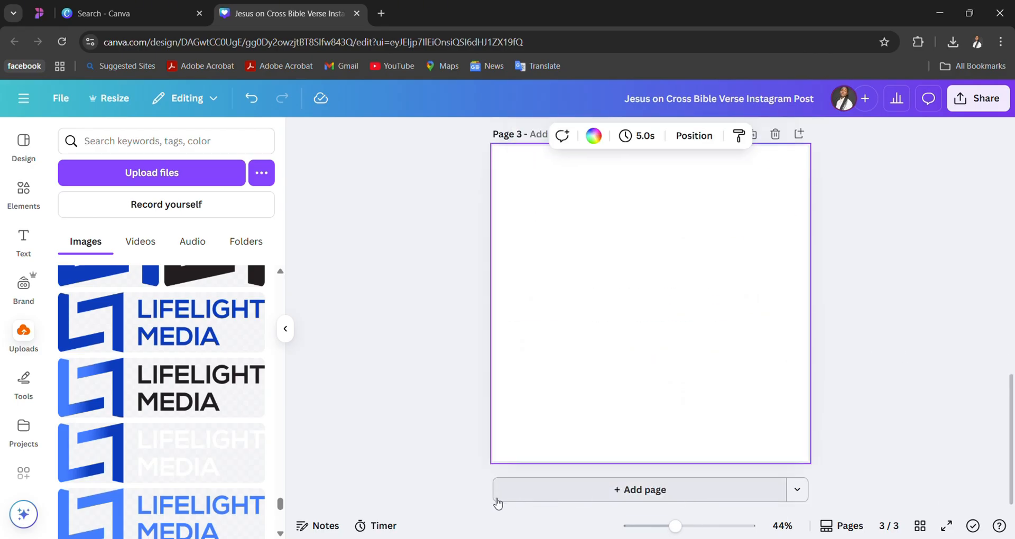
- Search the elements library for "Good" and refine the search to "Text Good"
{"action": "scroll", "coordinate": [121, 381], "scroll_direction": "down", "scroll_amount": 2}
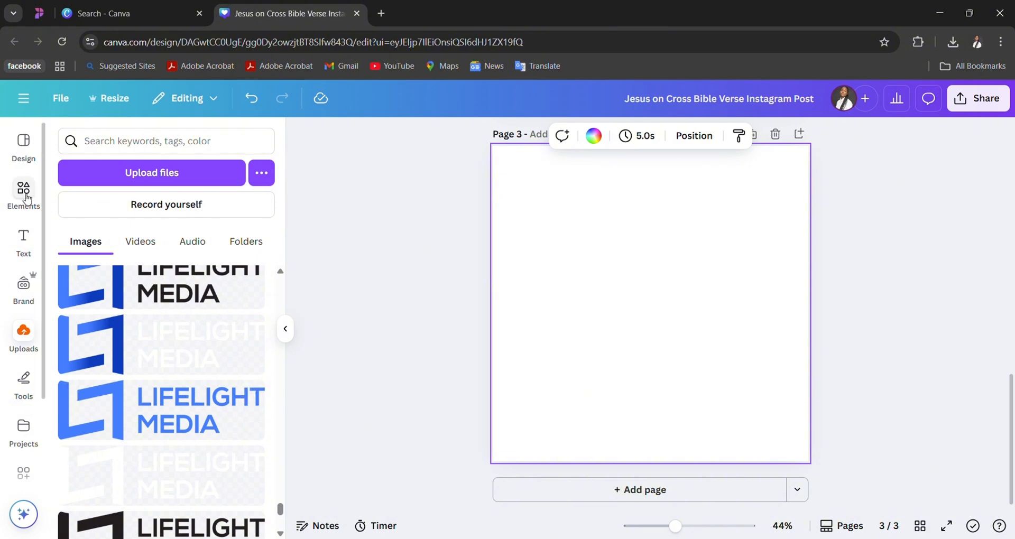
{"action": "left_click", "coordinate": [26, 200]}
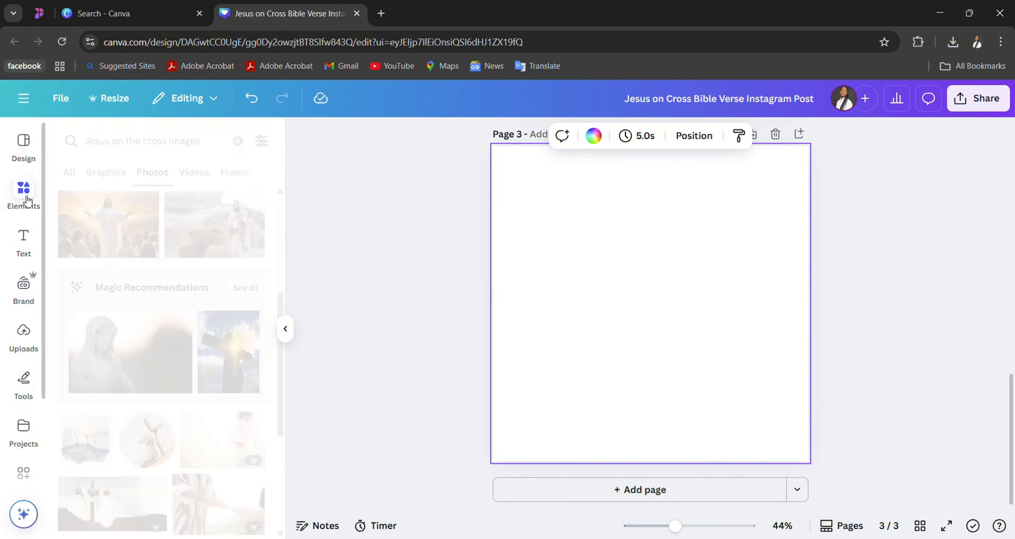
{"action": "left_click", "coordinate": [238, 141]}
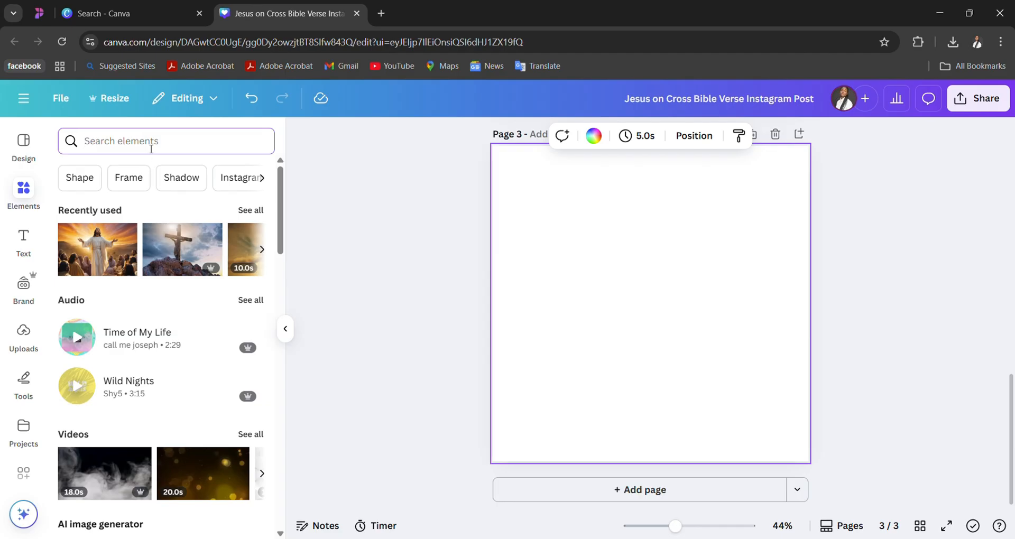
{"action": "type", "text": "Good"}
{"action": "key", "text": "Return"}
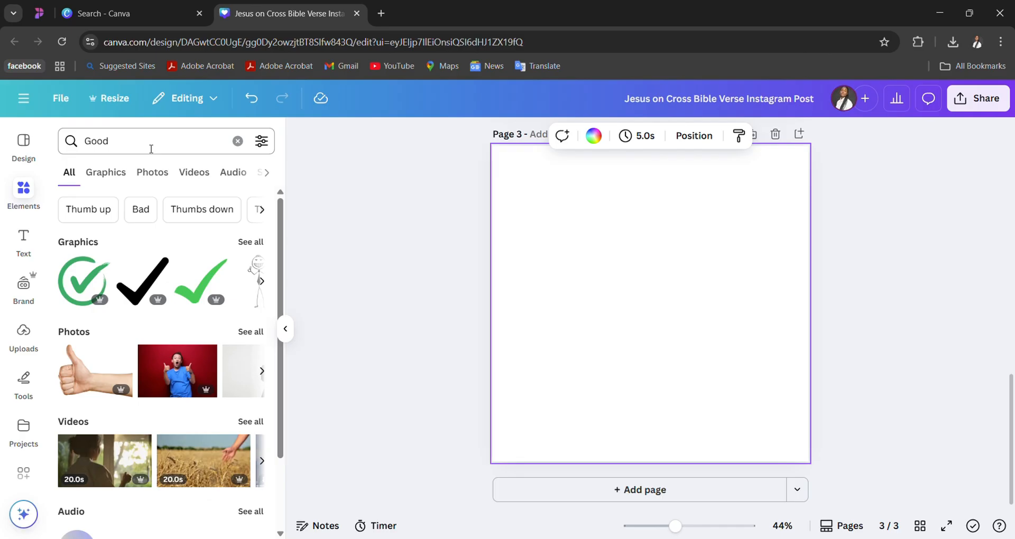
{"action": "left_click", "coordinate": [92, 144]}
{"action": "type", "text": "Text"}
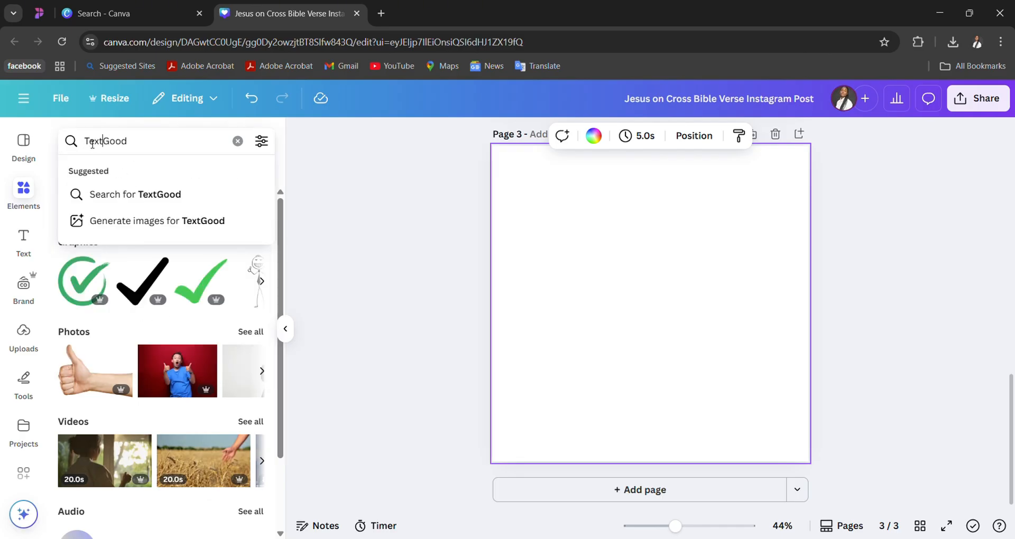
{"action": "key", "text": "Return"}
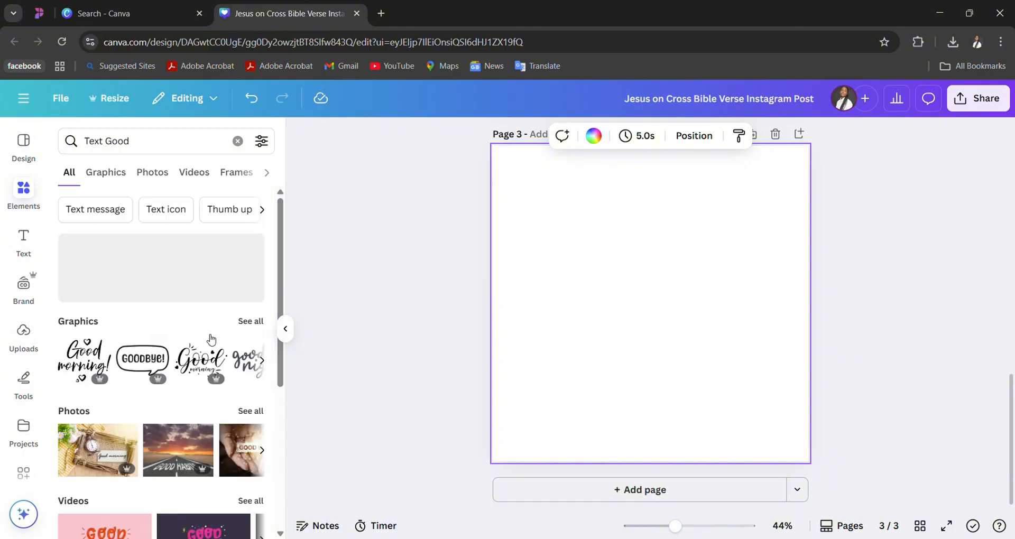
- Add the black script Good Morning graphic to page 3 from the full graphics results and enlarge it
{"action": "scroll", "coordinate": [207, 390], "scroll_direction": "down", "scroll_amount": 3}
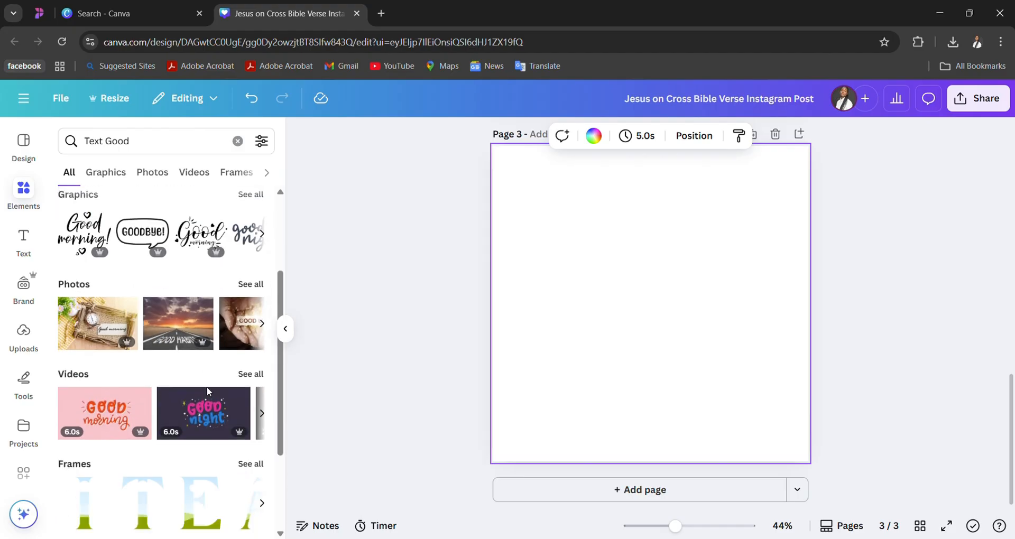
{"action": "scroll", "coordinate": [207, 391], "scroll_direction": "down", "scroll_amount": 3}
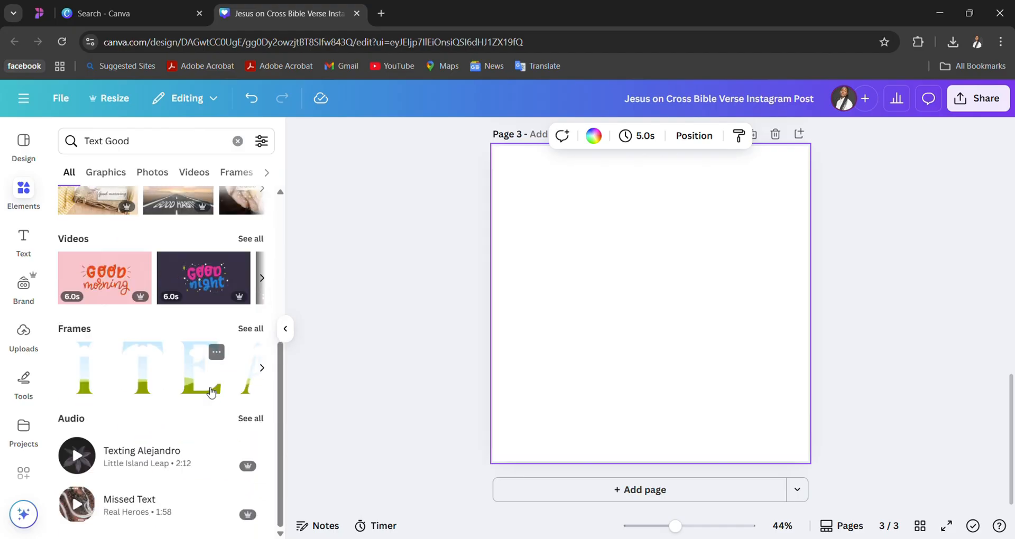
{"action": "scroll", "coordinate": [212, 391], "scroll_direction": "up", "scroll_amount": 5}
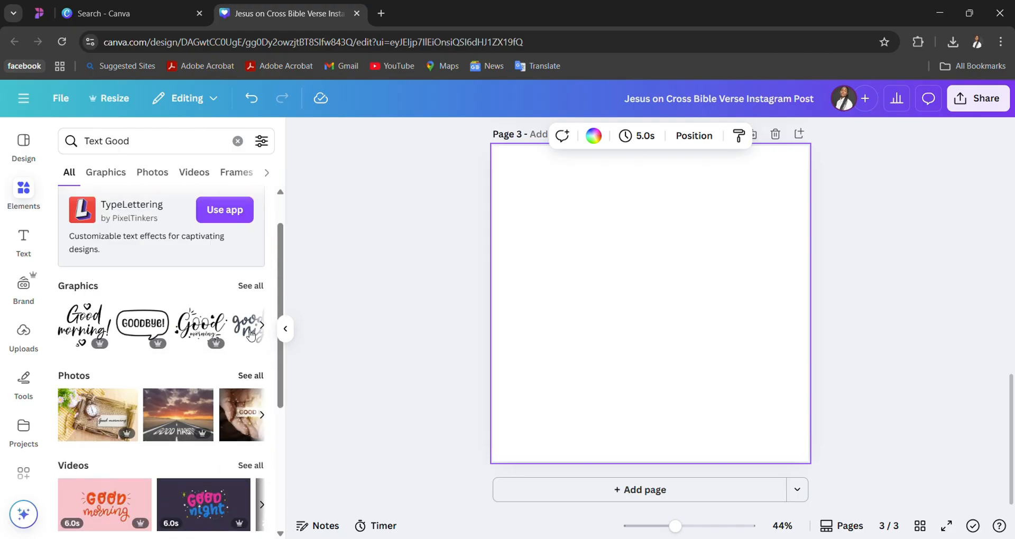
{"action": "left_click", "coordinate": [257, 286]}
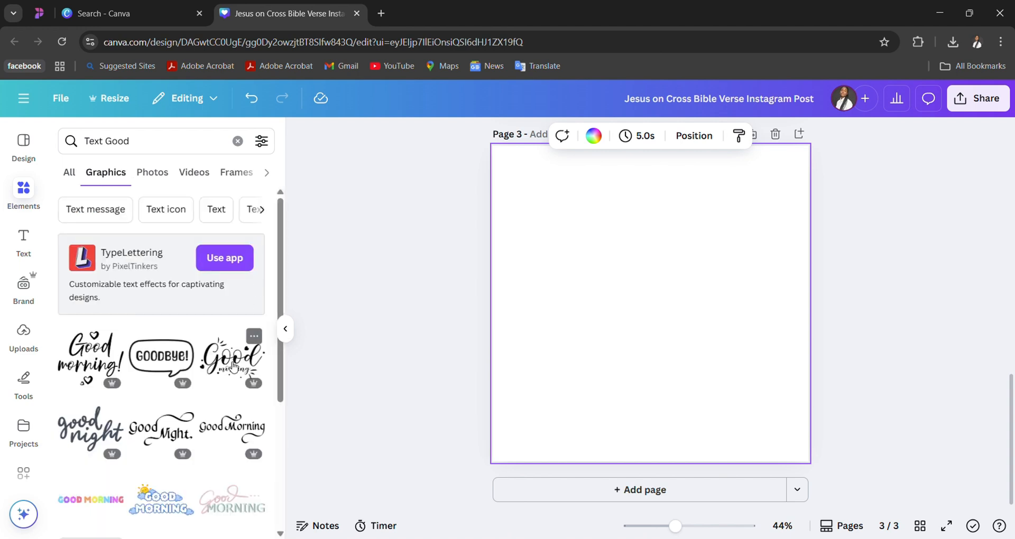
{"action": "scroll", "coordinate": [217, 414], "scroll_direction": "down", "scroll_amount": 2}
{"action": "scroll", "coordinate": [218, 413], "scroll_direction": "down", "scroll_amount": 2}
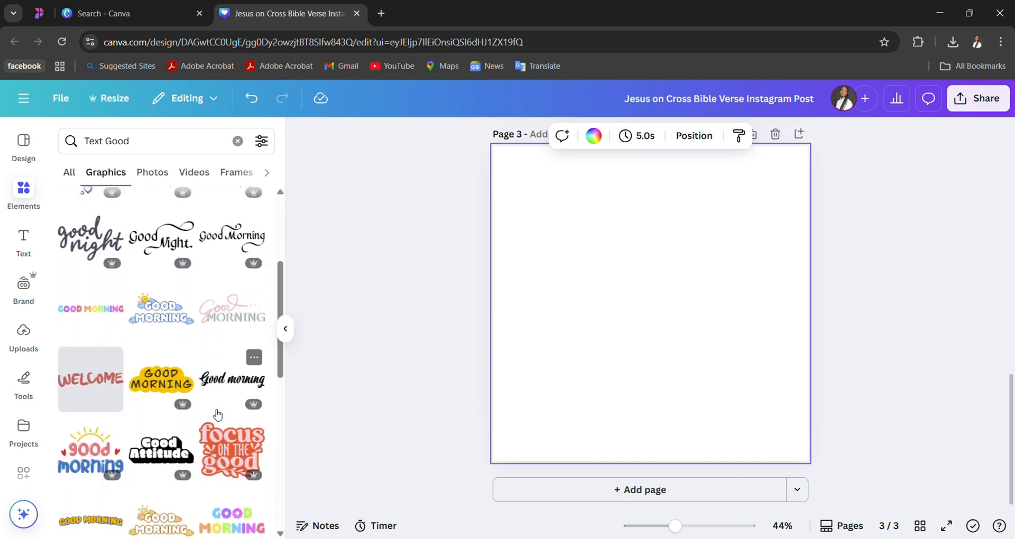
{"action": "scroll", "coordinate": [217, 414], "scroll_direction": "down", "scroll_amount": 3}
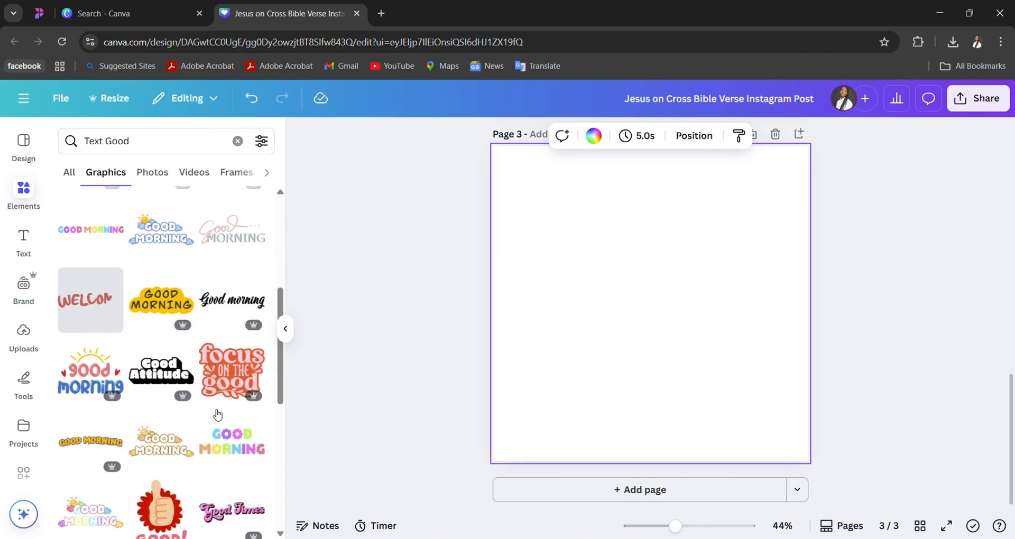
{"action": "scroll", "coordinate": [217, 414], "scroll_direction": "up", "scroll_amount": 3}
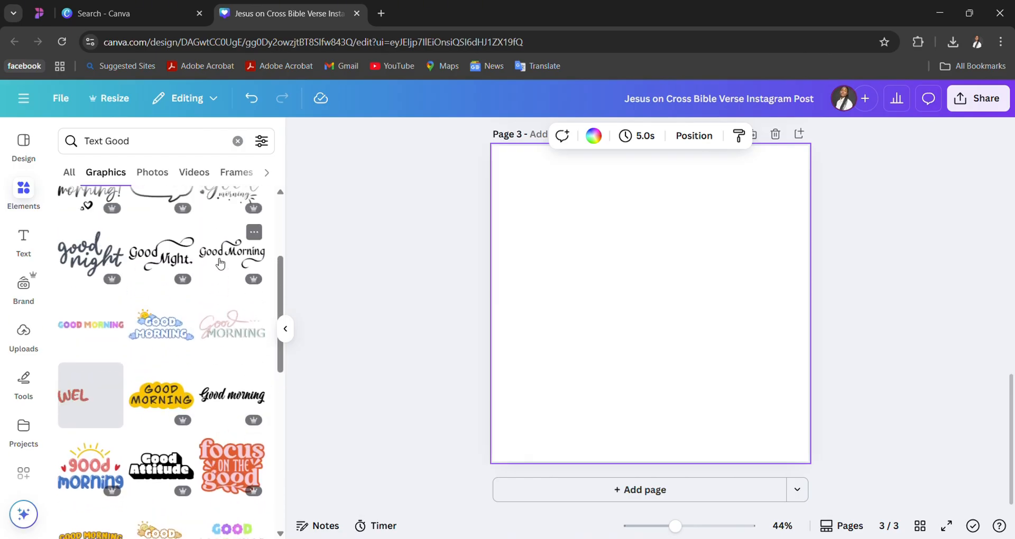
{"action": "left_click", "coordinate": [220, 262]}
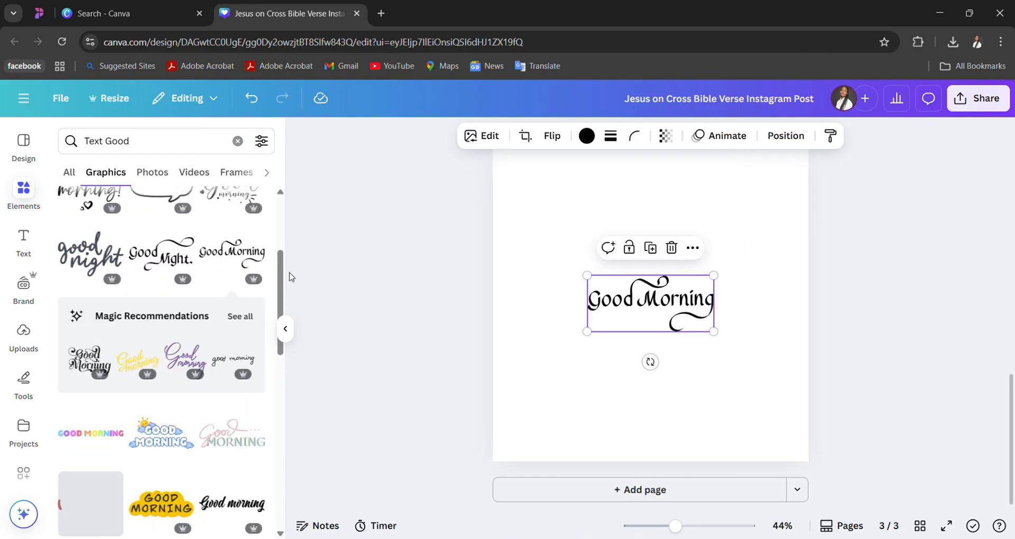
{"action": "mouse_move", "coordinate": [713, 331]}
{"action": "left_mouse_down"}
{"action": "mouse_move", "coordinate": [775, 356]}
{"action": "mouse_move", "coordinate": [744, 347]}
{"action": "mouse_move", "coordinate": [736, 329]}
{"action": "mouse_move", "coordinate": [730, 336]}
{"action": "left_mouse_up"}
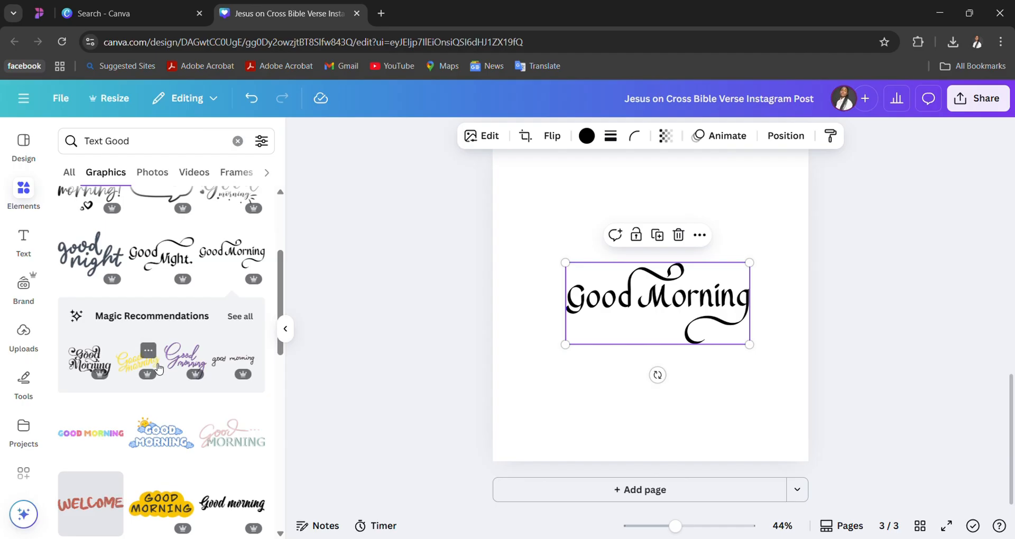
- Add the purple Good morning graphic from the recommendations below the black one and delete the black graphic from page 3
{"action": "left_click", "coordinate": [180, 365]}
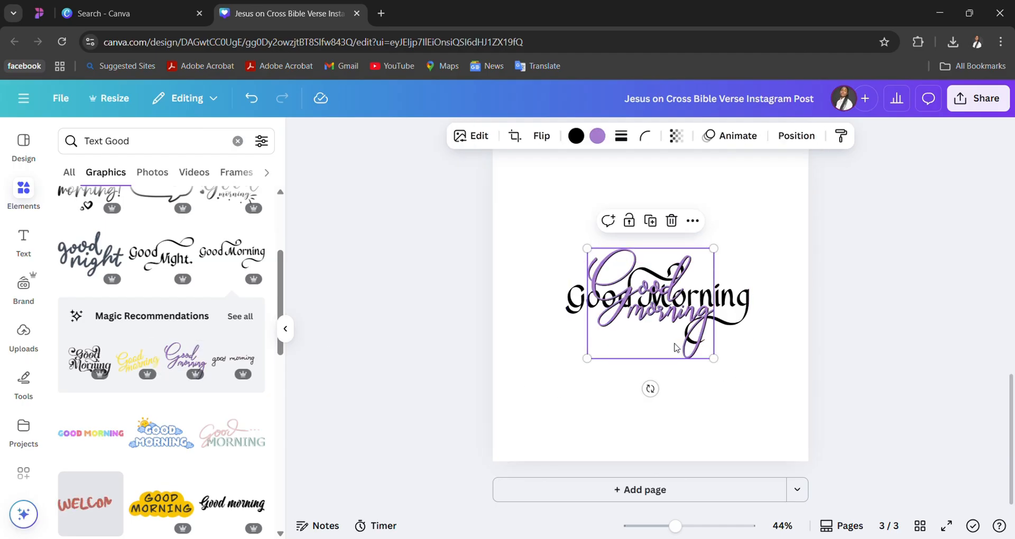
{"action": "left_click_drag", "start_coordinate": [675, 347], "coordinate": [665, 443]}
{"action": "left_click_drag", "start_coordinate": [694, 286], "coordinate": [710, 237]}
{"action": "key", "text": "Delete"}
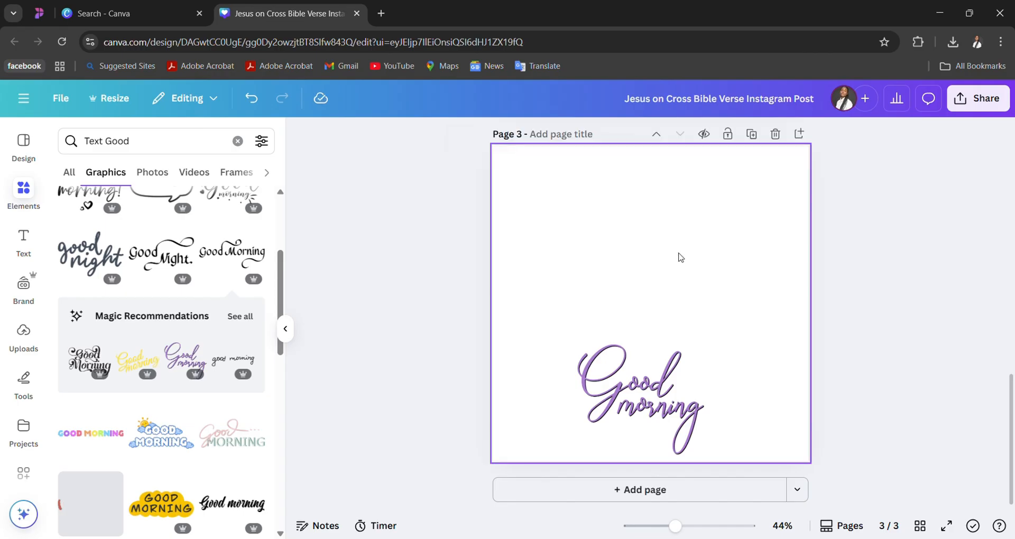
- Move the purple Good morning graphic to the middle of page 3 and enlarge it to over half the page width
{"action": "left_click", "coordinate": [643, 372]}
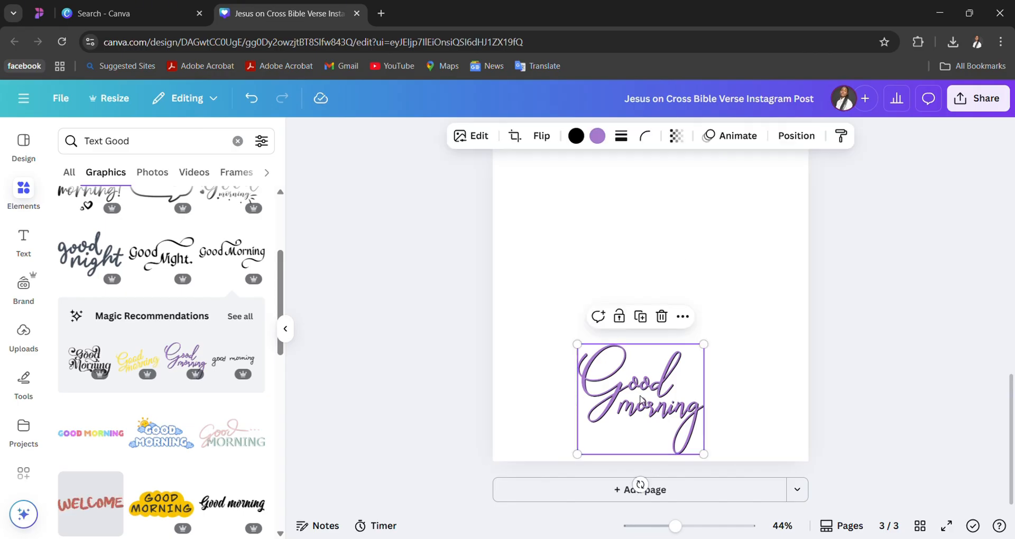
{"action": "left_click_drag", "start_coordinate": [640, 400], "coordinate": [654, 298]}
{"action": "left_click_drag", "start_coordinate": [586, 350], "coordinate": [530, 399]}
{"action": "left_click_drag", "start_coordinate": [665, 361], "coordinate": [702, 345]}
{"action": "left_click_drag", "start_coordinate": [742, 383], "coordinate": [758, 396]}
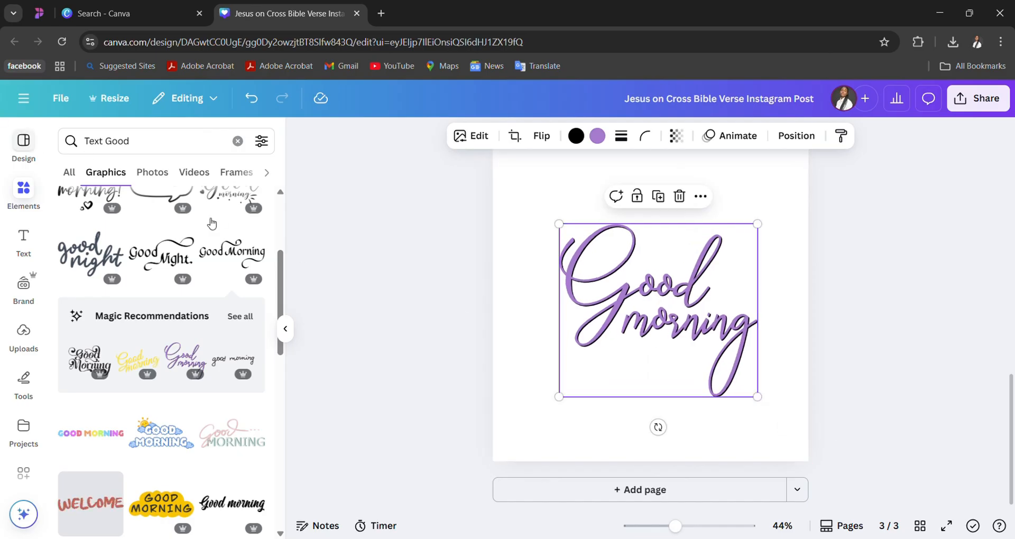
- View the Create a design options beside the open design and return to the editor
{"action": "left_click", "coordinate": [22, 102]}
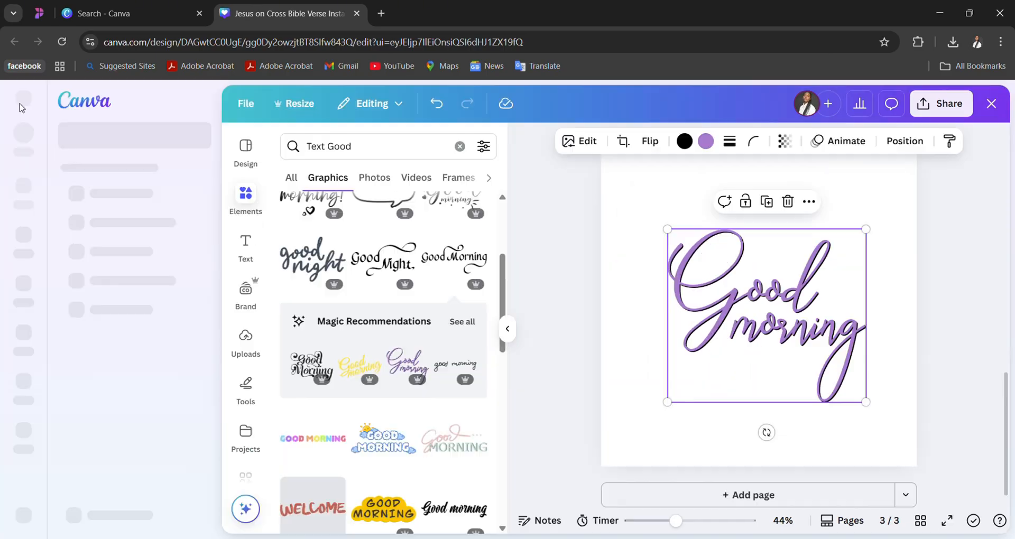
{"action": "left_click", "coordinate": [23, 135]}
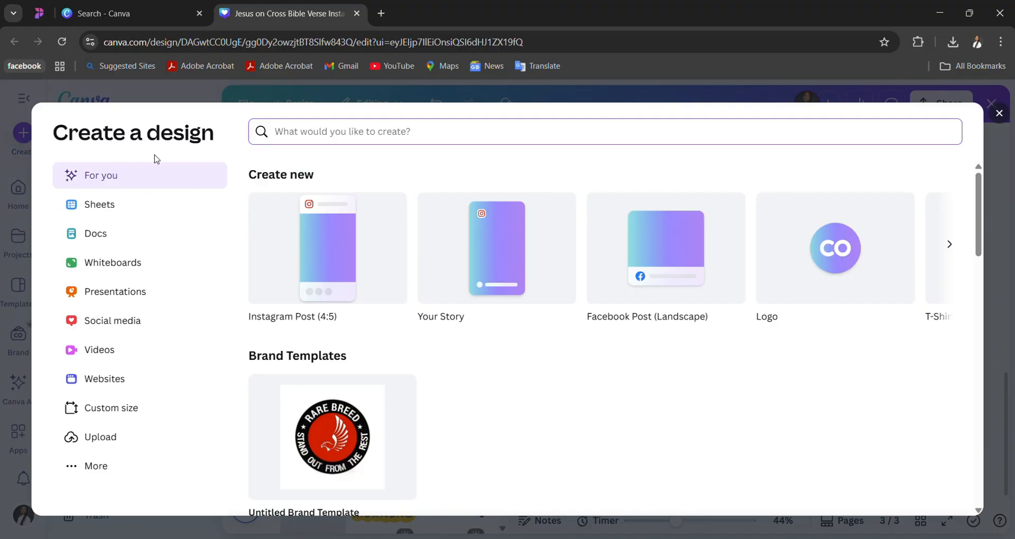
{"action": "left_click", "coordinate": [997, 112]}
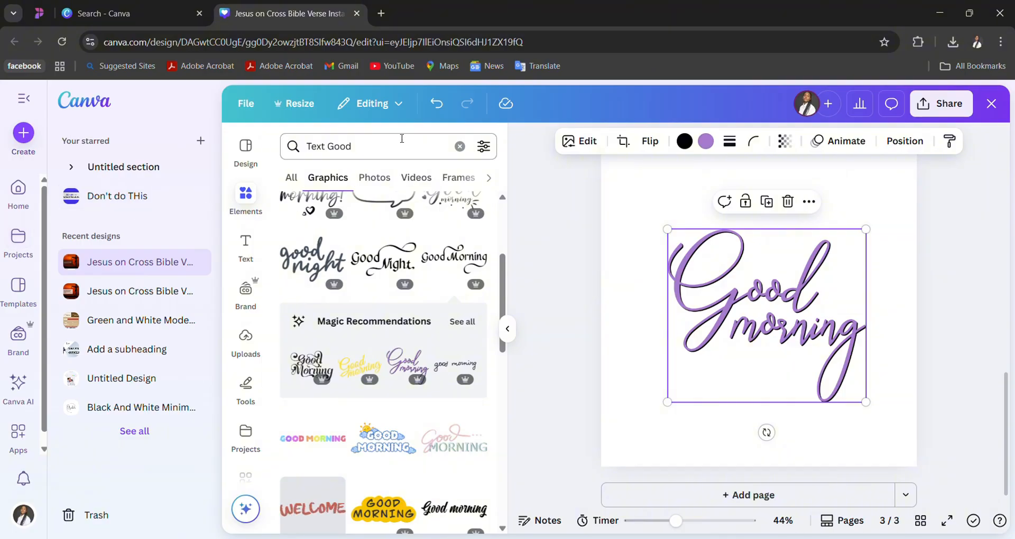
- Search the design templates for "quote"
{"action": "left_click", "coordinate": [254, 157]}
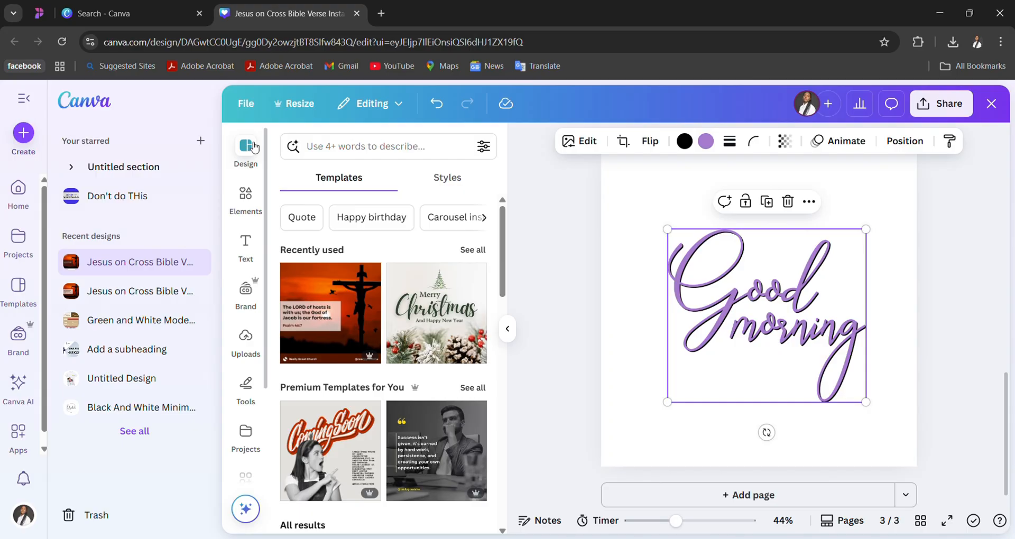
{"action": "left_click", "coordinate": [363, 150]}
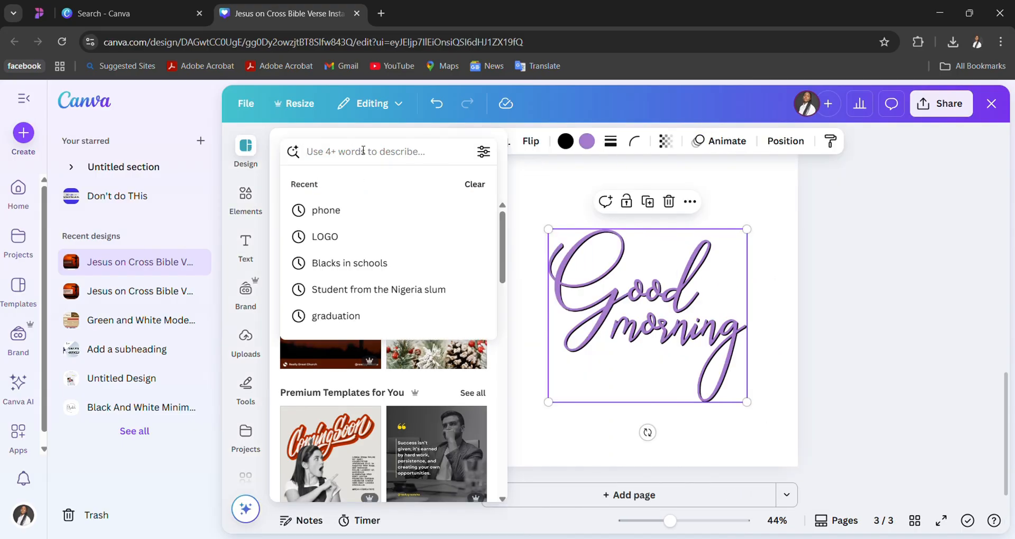
{"action": "type", "text": "quote"}
{"action": "key", "text": "Return"}
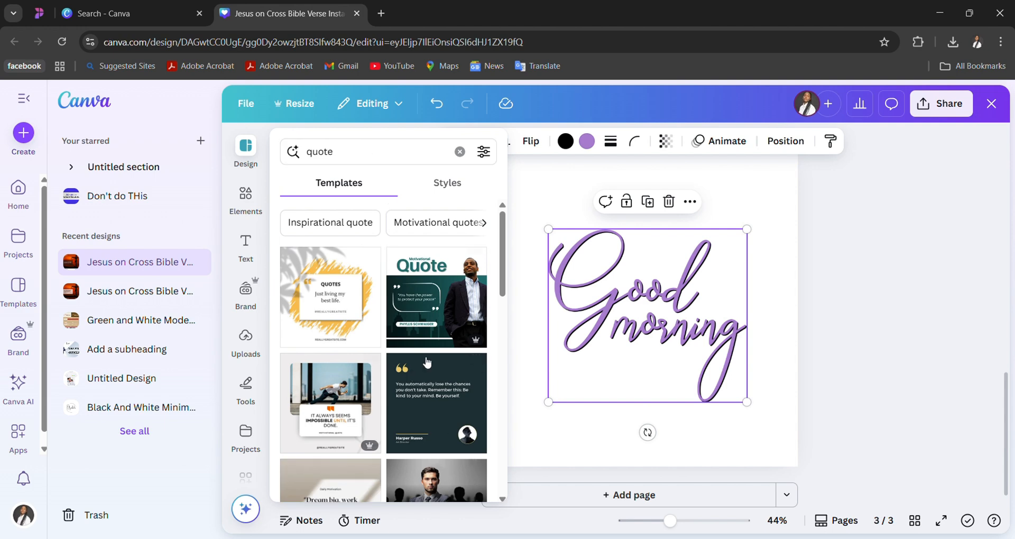
- Apply the "Business Quote" template with the suited man before dark silhouettes to page 3
{"action": "scroll", "coordinate": [450, 434], "scroll_direction": "down", "scroll_amount": 2}
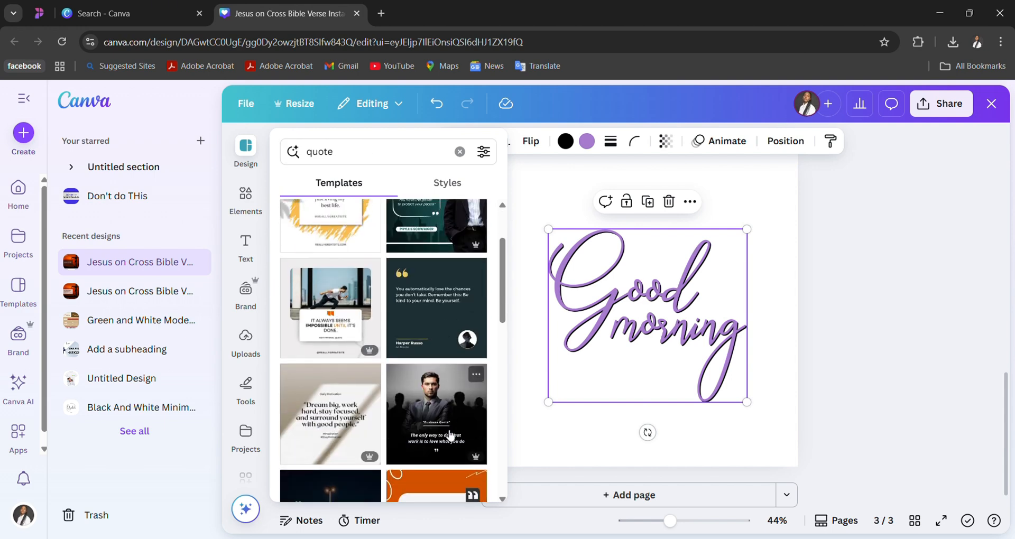
{"action": "scroll", "coordinate": [449, 434], "scroll_direction": "down", "scroll_amount": 4}
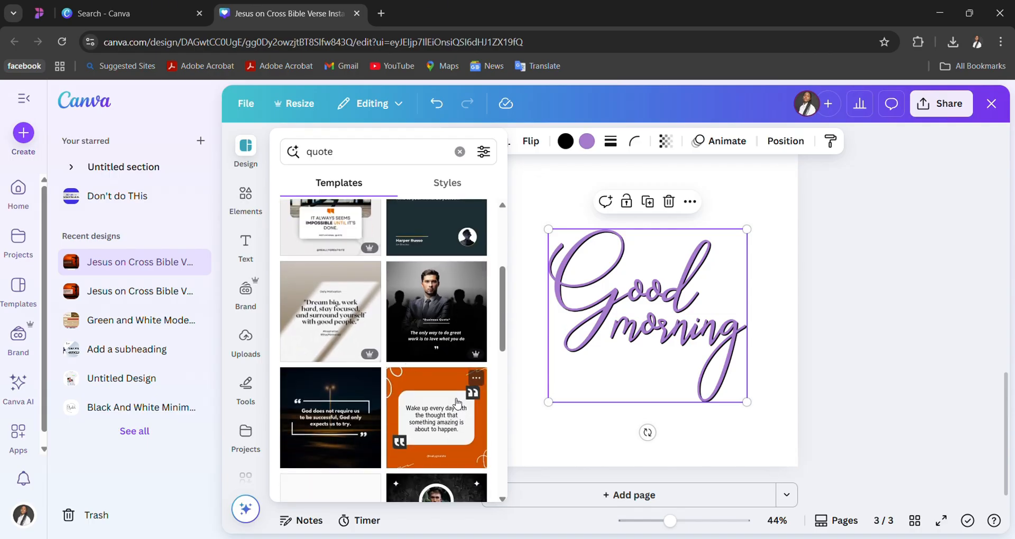
{"action": "scroll", "coordinate": [457, 403], "scroll_direction": "down", "scroll_amount": 2}
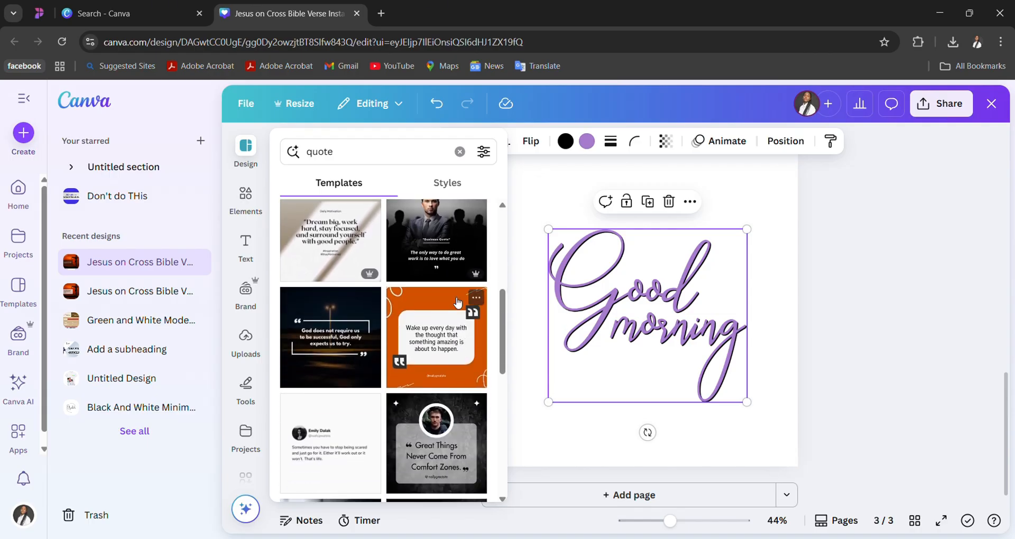
{"action": "left_click", "coordinate": [442, 243]}
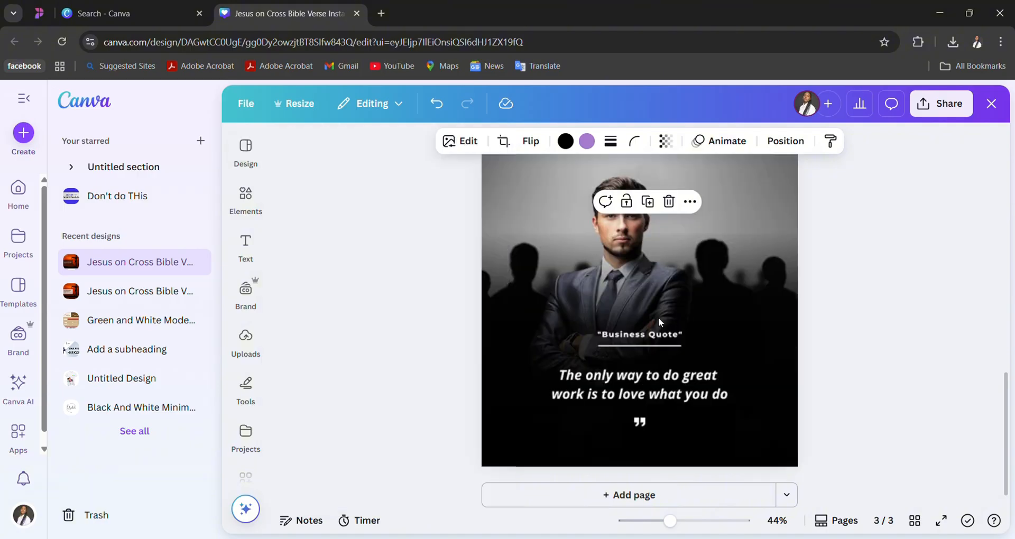
- Clear the selection on page 3 and collapse the side navigation so the editor fills the window
{"action": "key", "text": "Delete"}
{"action": "left_click", "coordinate": [600, 308]}
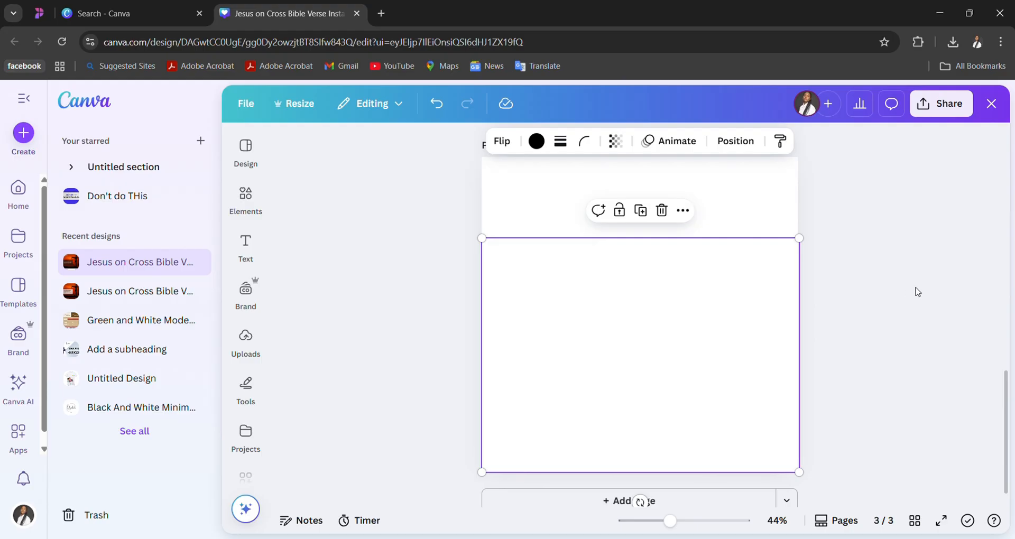
{"action": "key", "text": "Delete"}
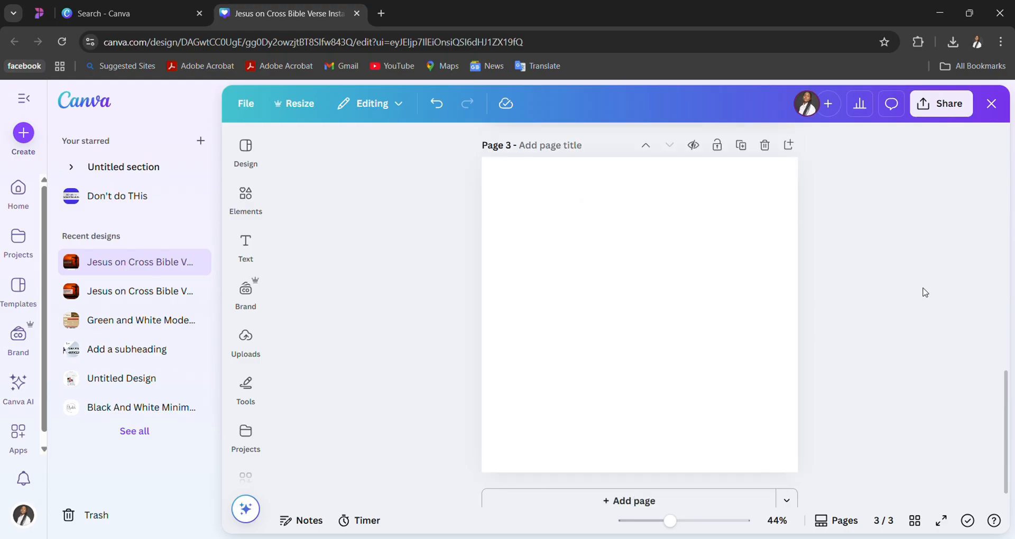
{"action": "left_click", "coordinate": [722, 209]}
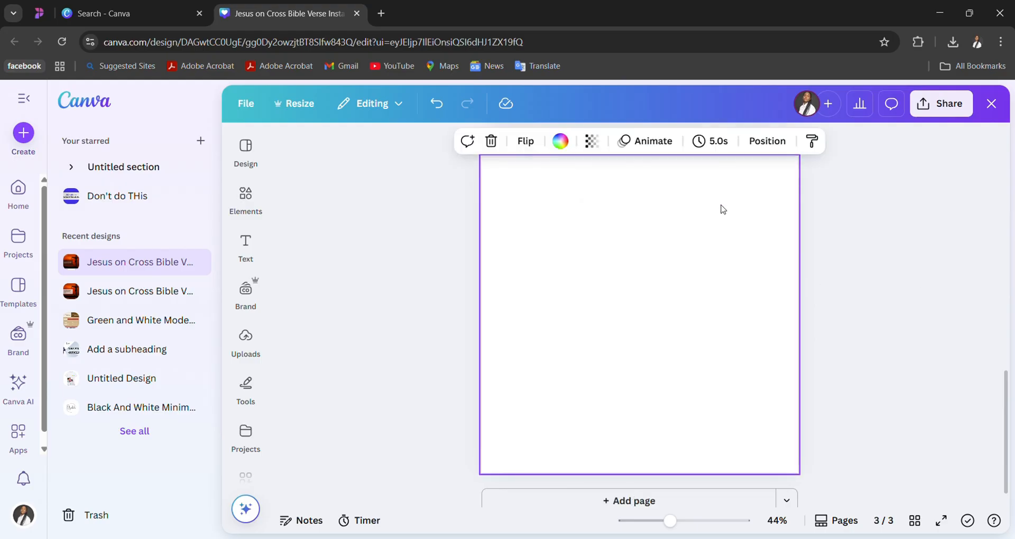
{"action": "left_click", "coordinate": [438, 218]}
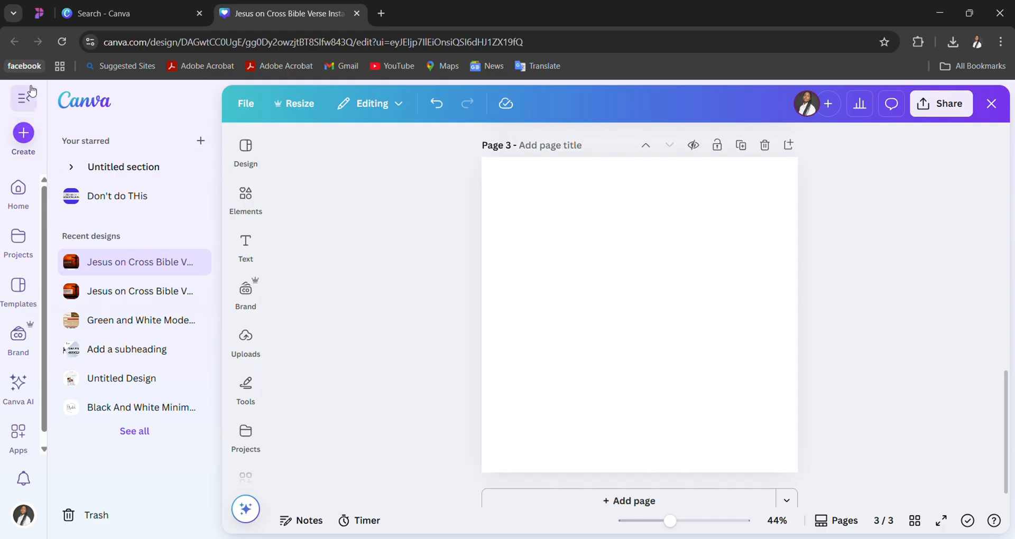
{"action": "left_click", "coordinate": [32, 91]}
- Move the template's black gradient overlay down and slightly right, partly off page 3's lower edge
{"action": "left_click", "coordinate": [414, 218]}
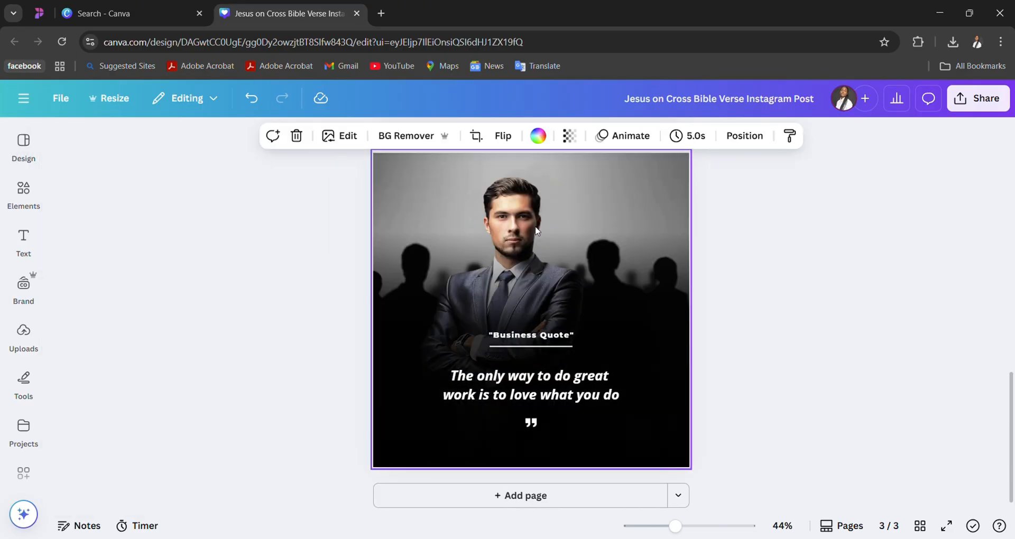
{"action": "left_click", "coordinate": [523, 233]}
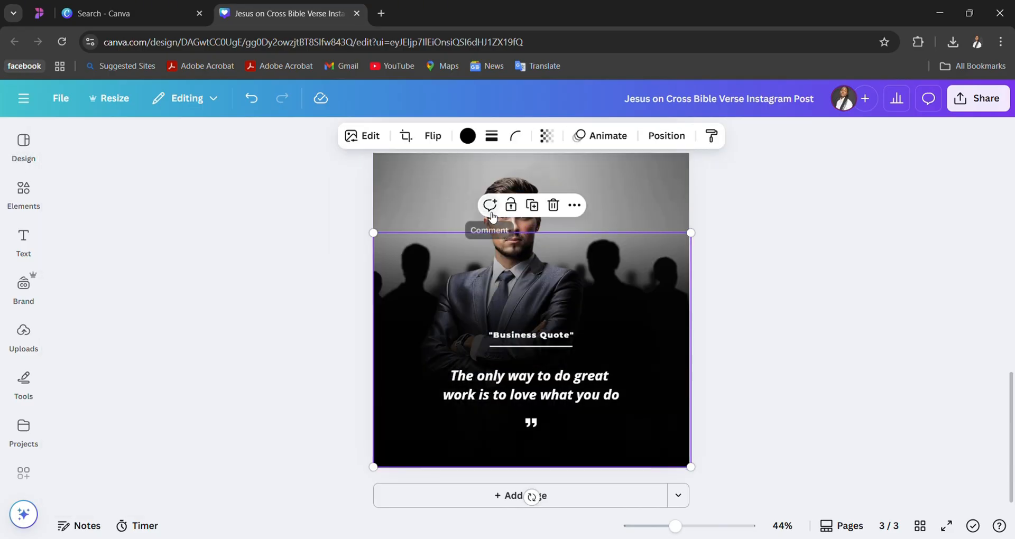
{"action": "left_click", "coordinate": [441, 217]}
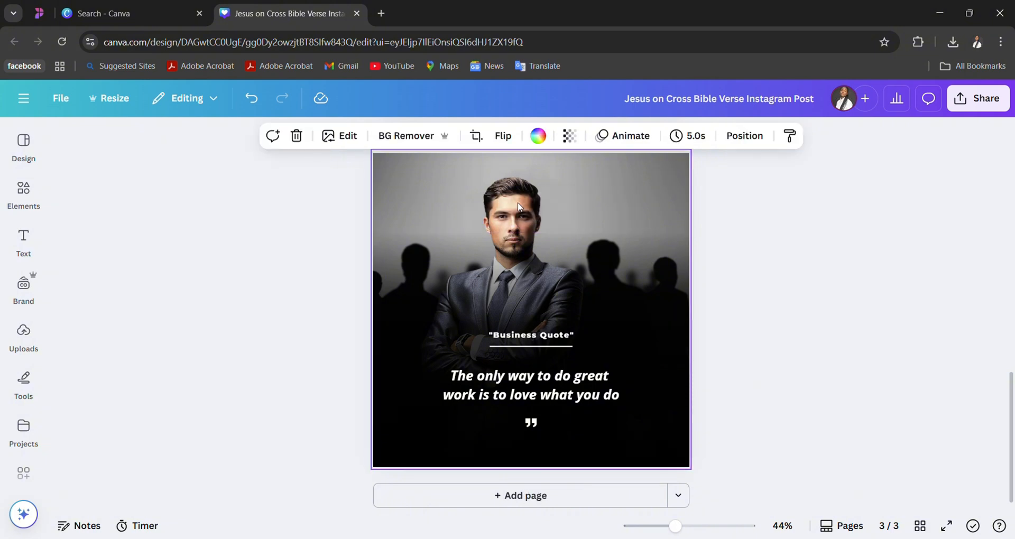
{"action": "left_click", "coordinate": [520, 253]}
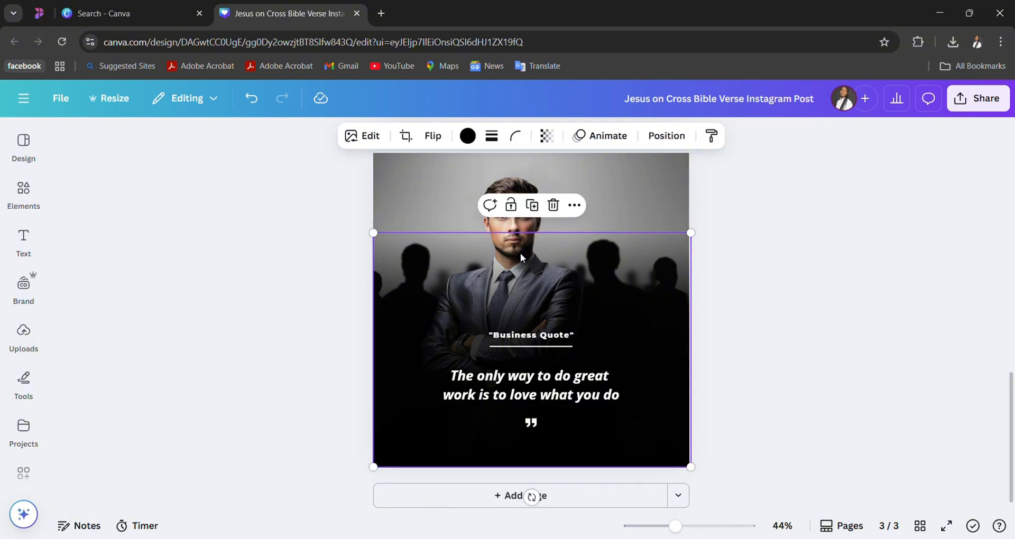
{"action": "left_click_drag", "start_coordinate": [520, 253], "coordinate": [515, 296]}
{"action": "left_click", "coordinate": [472, 217]}
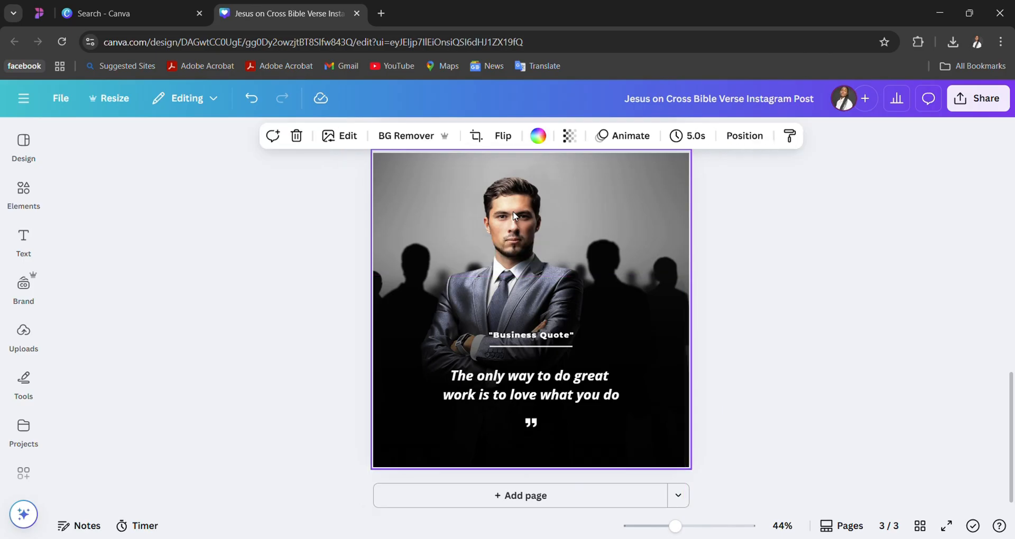
{"action": "left_click_drag", "start_coordinate": [470, 213], "coordinate": [468, 213]}
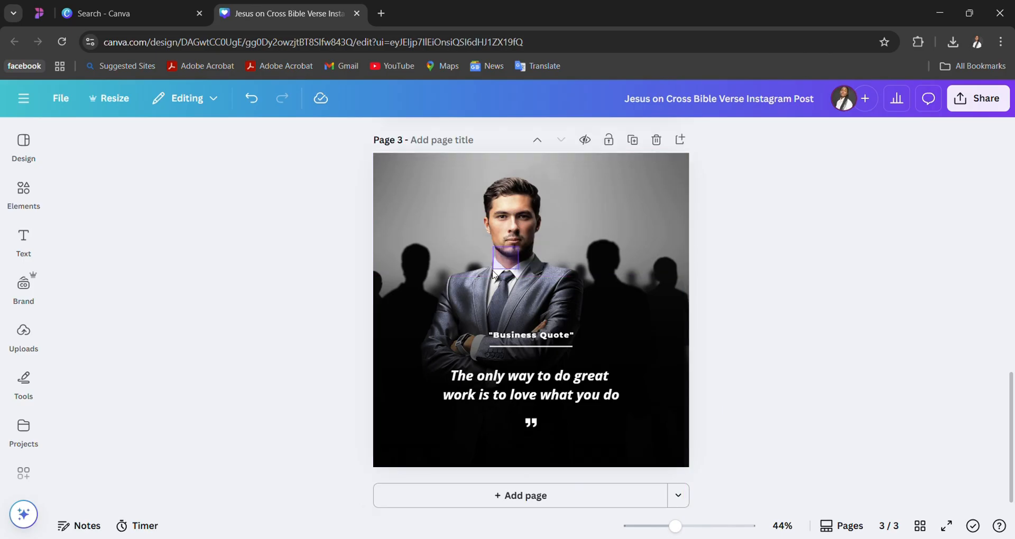
{"action": "left_click", "coordinate": [449, 346]}
{"action": "left_click_drag", "start_coordinate": [449, 345], "coordinate": [484, 398]}
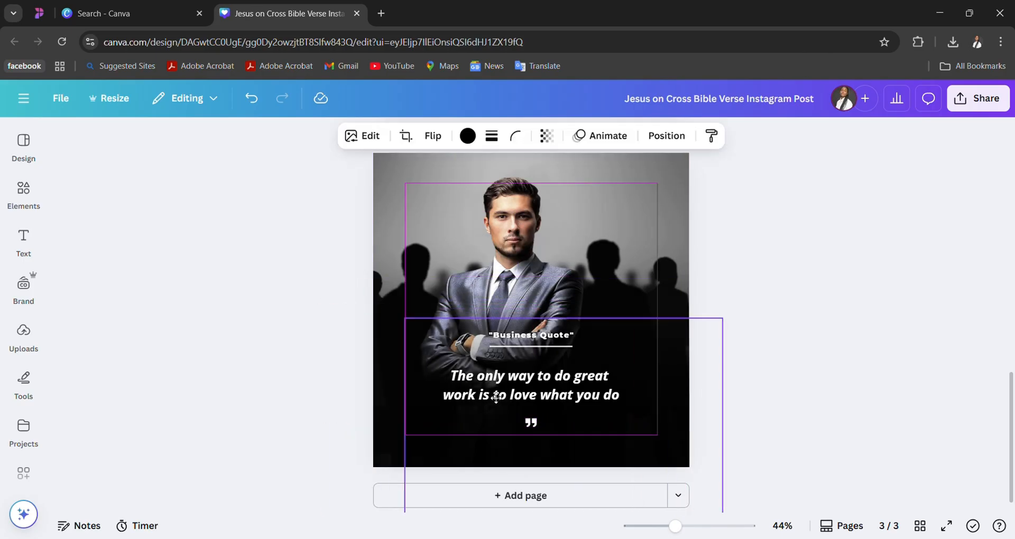
- Move the divider line and the quote text down and left toward page 3's lower edge
{"action": "left_click_drag", "start_coordinate": [496, 346], "coordinate": [464, 426]}
{"action": "left_click_drag", "start_coordinate": [450, 371], "coordinate": [402, 444]}
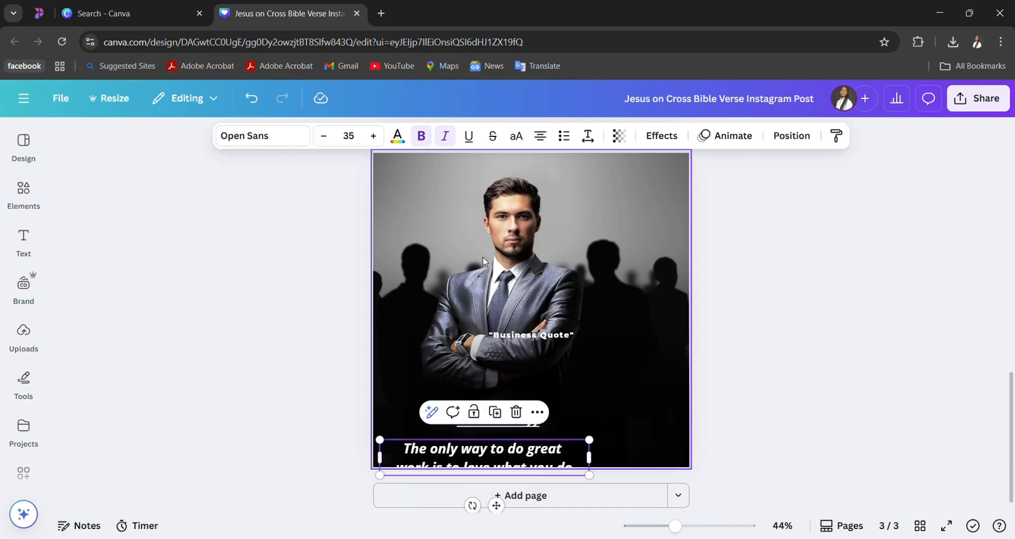
{"action": "left_click_drag", "start_coordinate": [503, 264], "coordinate": [567, 215]}
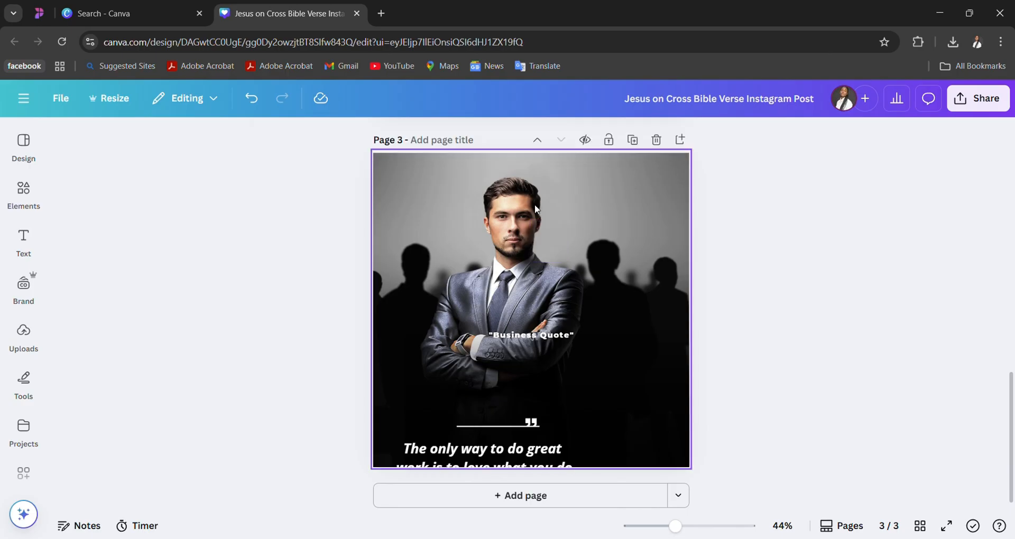
- Replace page 3 with the suggested similar template whose quote begins "Success isn't given; it's earned by hard work"
{"action": "left_click", "coordinate": [20, 155]}
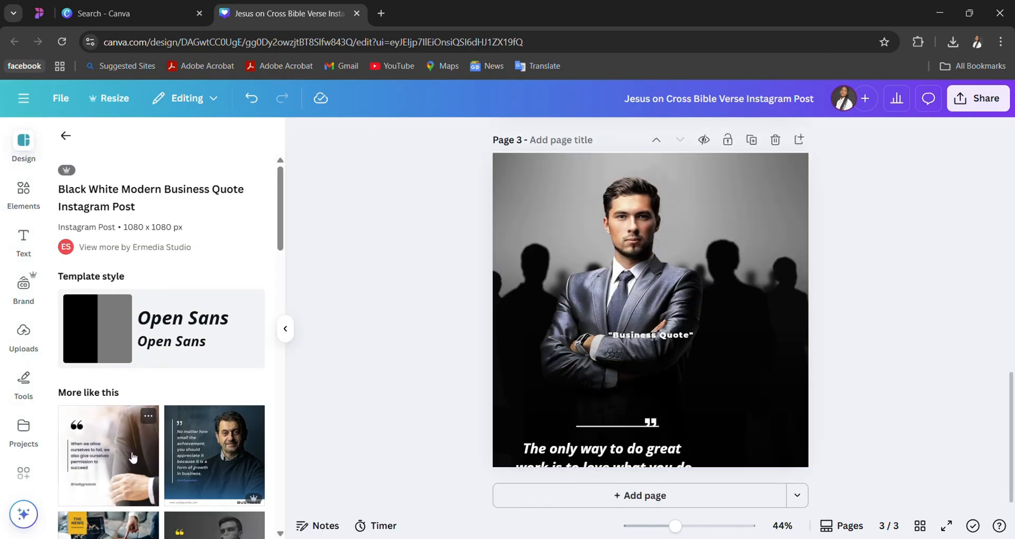
{"action": "scroll", "coordinate": [132, 457], "scroll_direction": "down", "scroll_amount": 5}
{"action": "scroll", "coordinate": [190, 345], "scroll_direction": "up", "scroll_amount": 2}
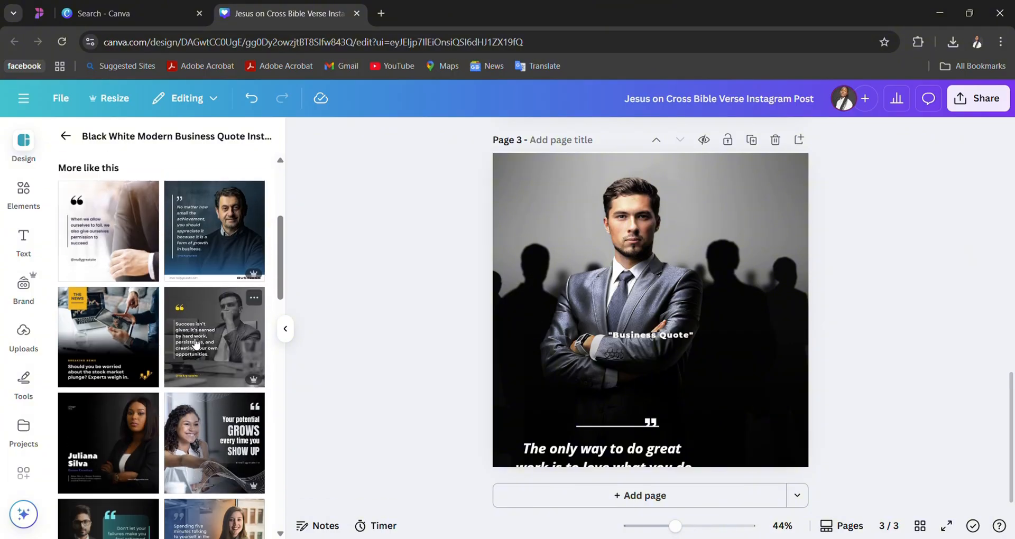
{"action": "left_click", "coordinate": [234, 332]}
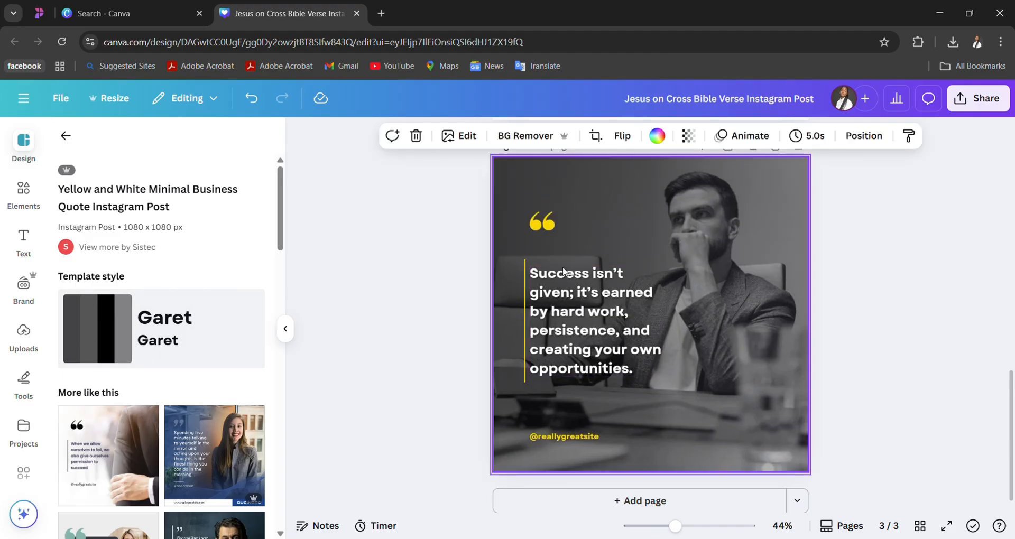
- Add the uploaded photo of the woman in a blue outfit on a light blue background to page 3
{"action": "left_click", "coordinate": [32, 340]}
{"action": "scroll", "coordinate": [158, 403], "scroll_direction": "down", "scroll_amount": 5}
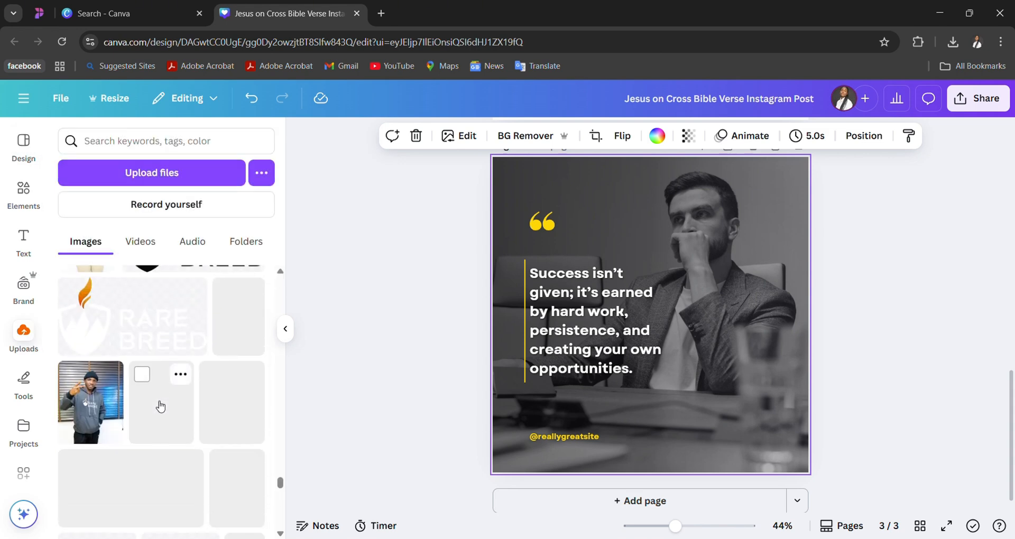
{"action": "scroll", "coordinate": [160, 406], "scroll_direction": "up", "scroll_amount": 15}
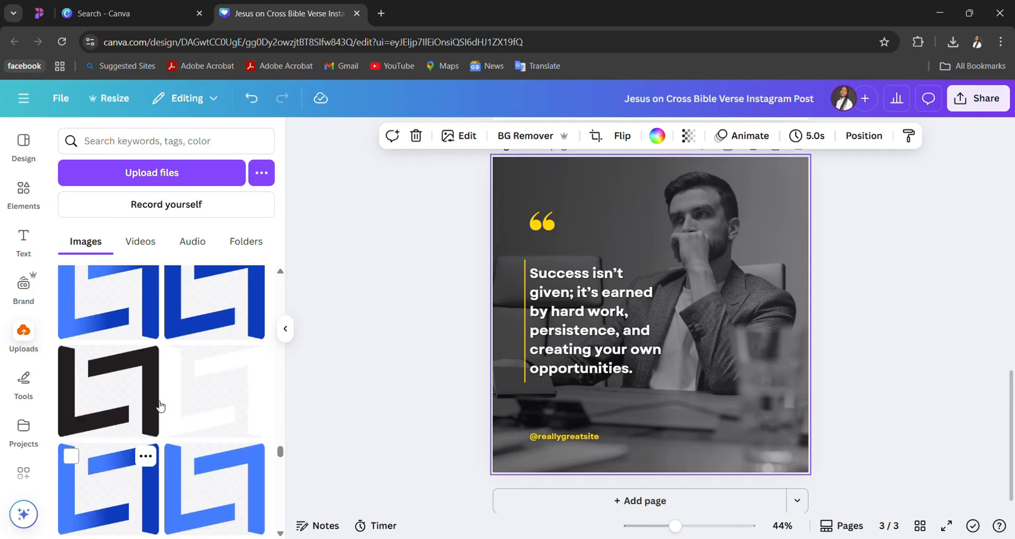
{"action": "scroll", "coordinate": [161, 406], "scroll_direction": "up", "scroll_amount": 10}
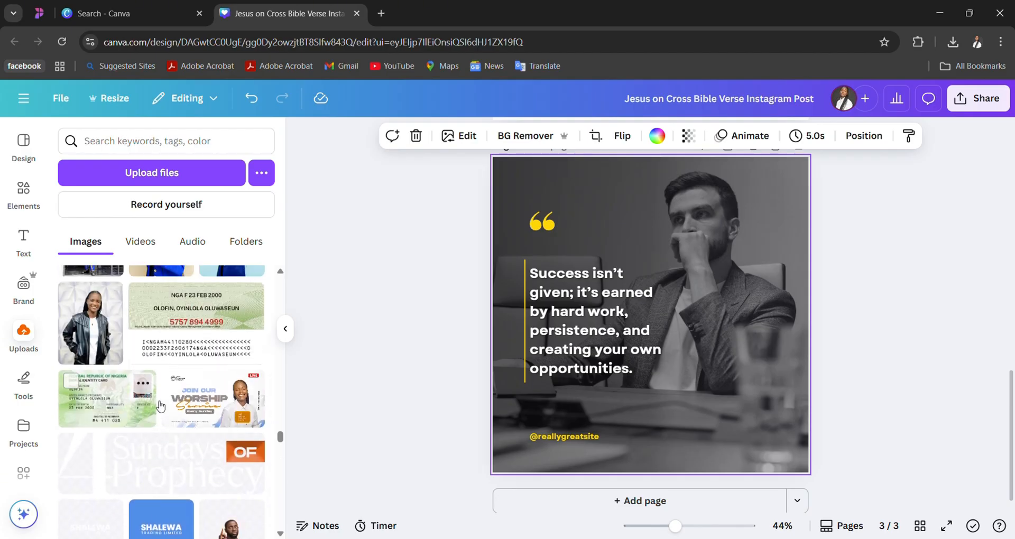
{"action": "scroll", "coordinate": [160, 407], "scroll_direction": "up", "scroll_amount": 2}
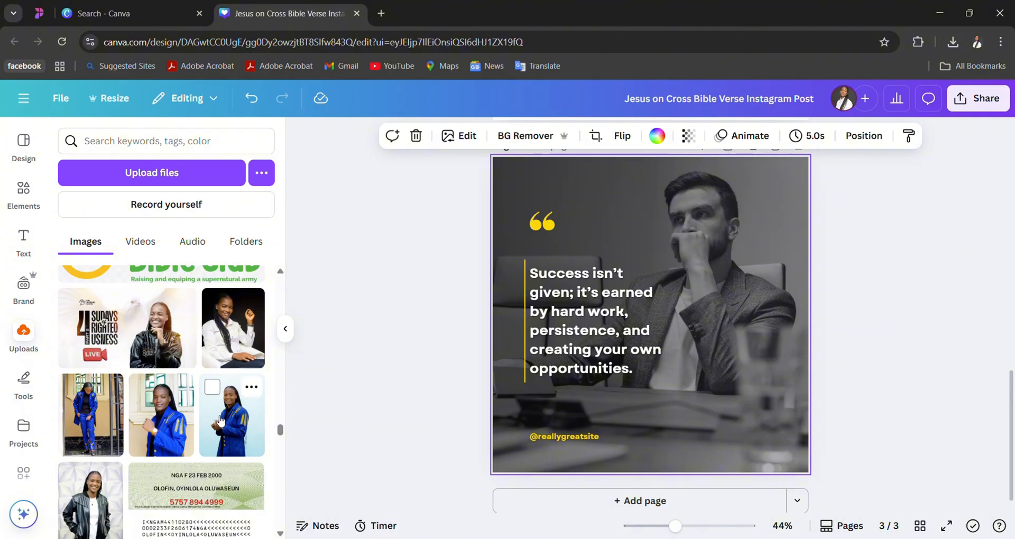
{"action": "scroll", "coordinate": [222, 420], "scroll_direction": "up", "scroll_amount": 3}
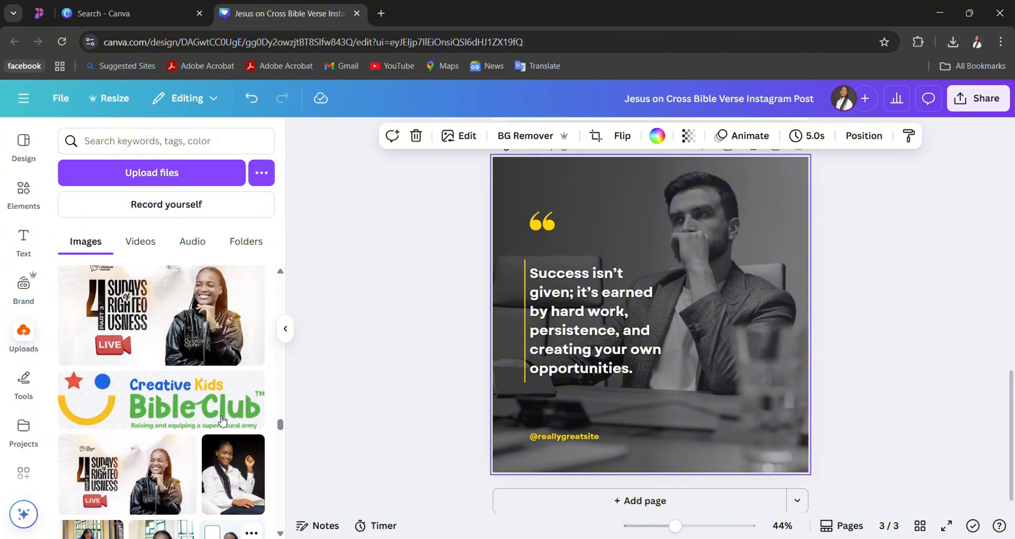
{"action": "scroll", "coordinate": [222, 420], "scroll_direction": "down", "scroll_amount": 5}
{"action": "scroll", "coordinate": [222, 420], "scroll_direction": "up", "scroll_amount": 3}
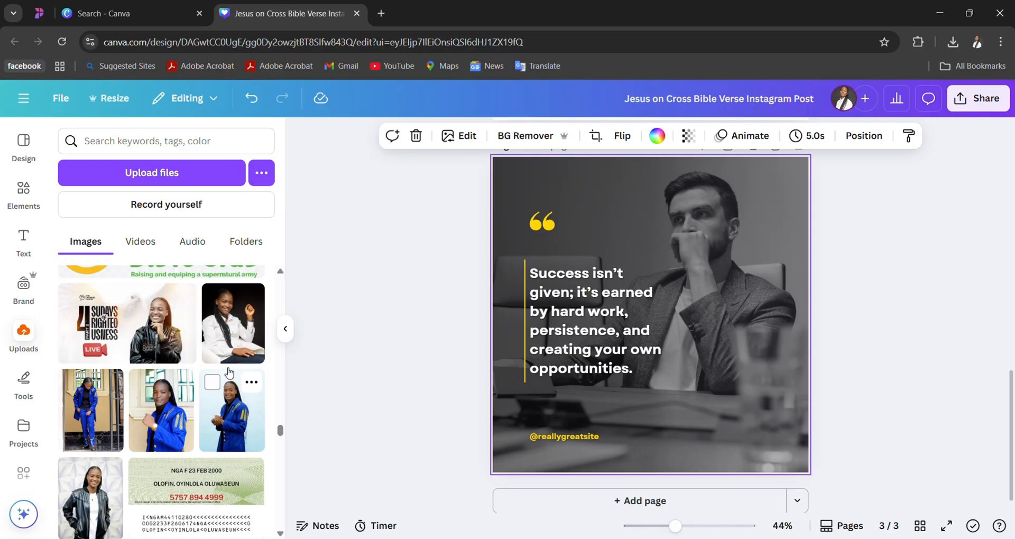
{"action": "left_click", "coordinate": [235, 421]}
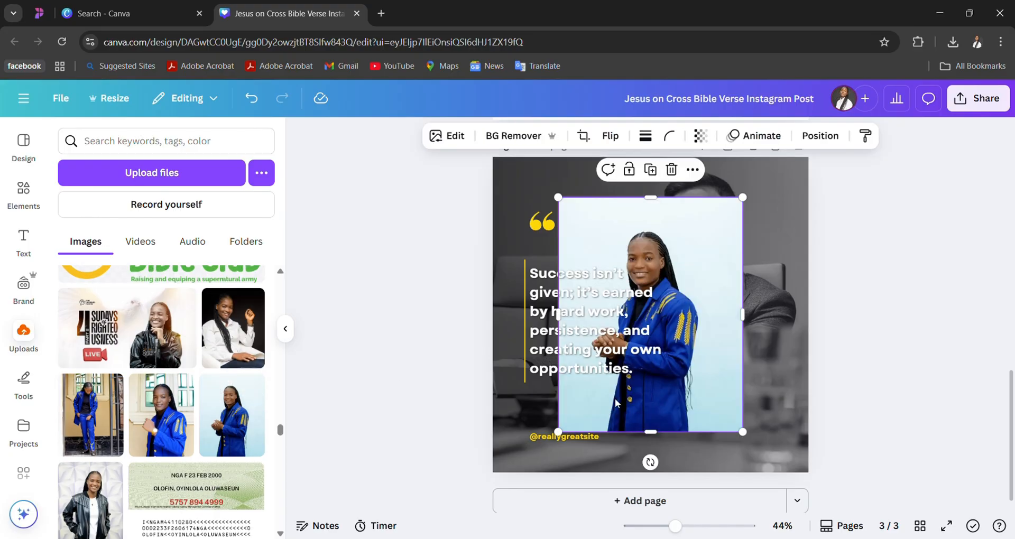
- Crop the photo at its upper and lower edges and replace page 3's background with it
{"action": "right_click", "coordinate": [685, 298]}
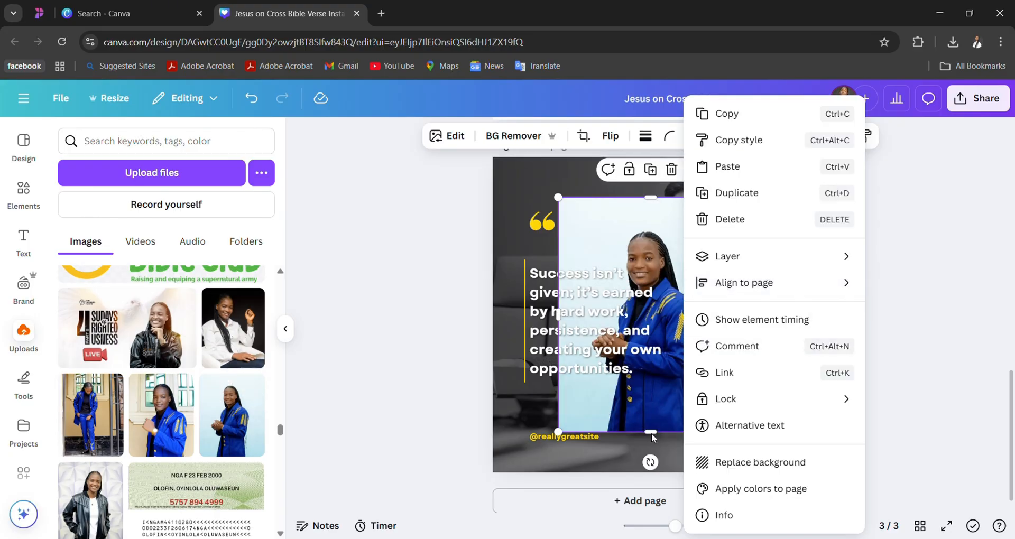
{"action": "left_click", "coordinate": [661, 417]}
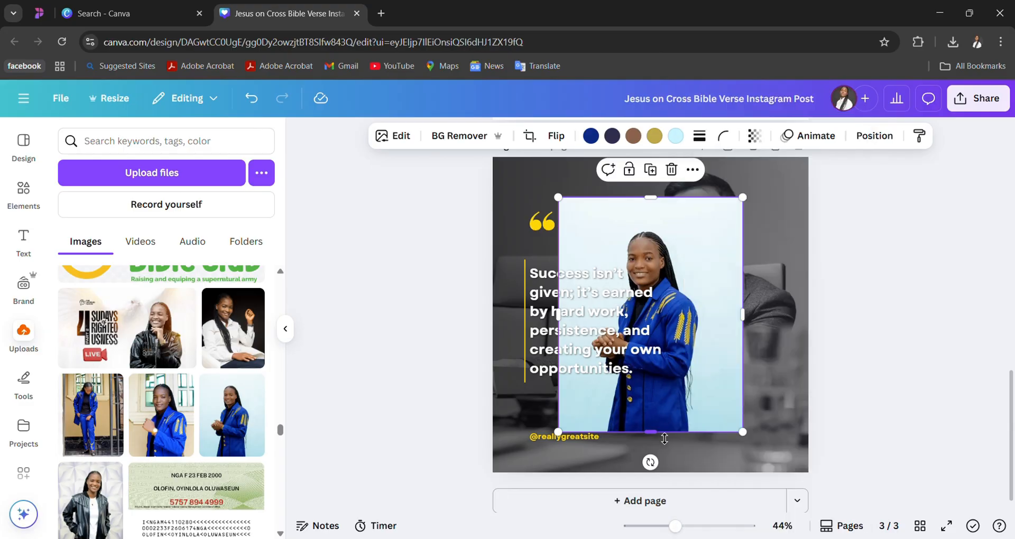
{"action": "left_click_drag", "start_coordinate": [664, 438], "coordinate": [664, 383]}
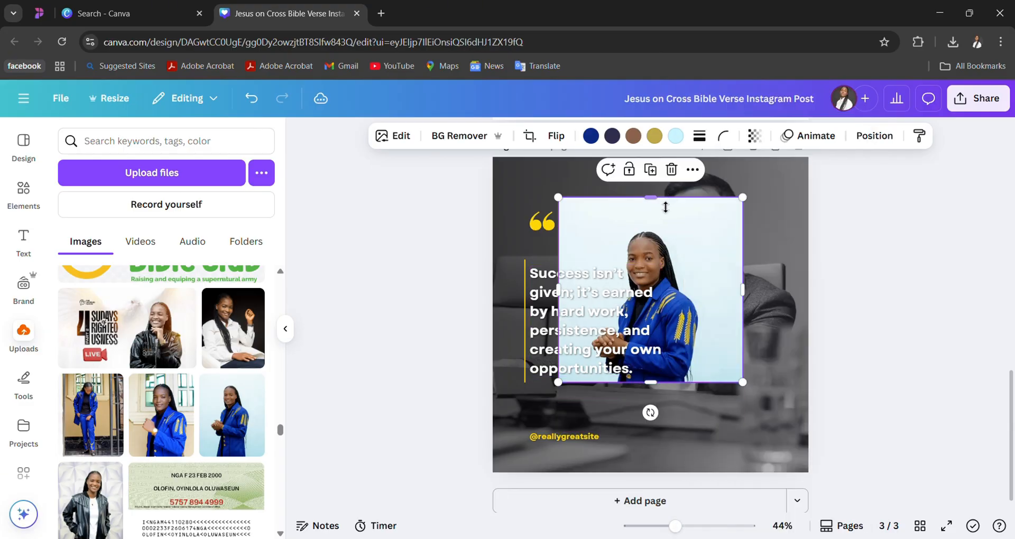
{"action": "left_click_drag", "start_coordinate": [662, 208], "coordinate": [655, 231]}
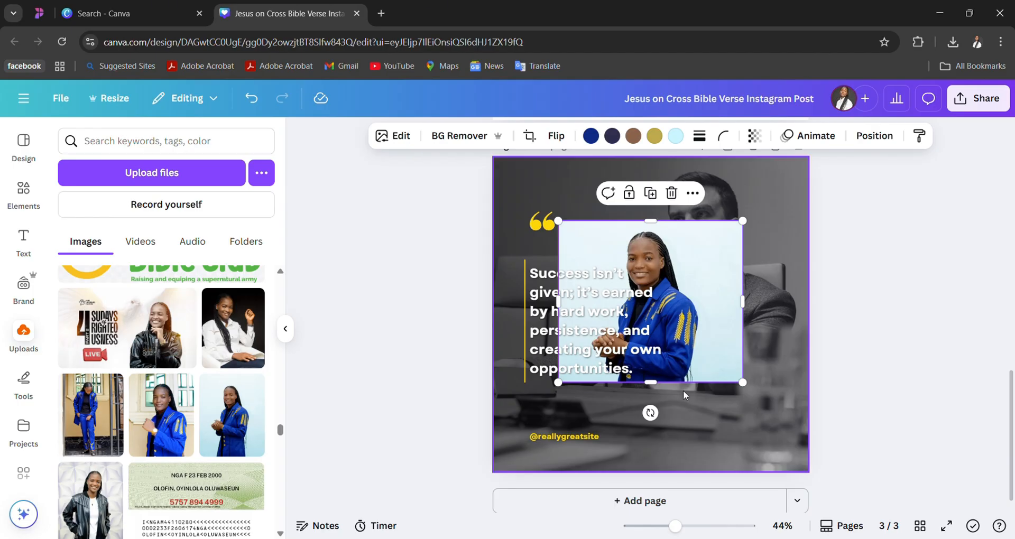
{"action": "mouse_move", "coordinate": [659, 393]}
{"action": "left_mouse_down"}
{"action": "mouse_move", "coordinate": [660, 451]}
{"action": "mouse_move", "coordinate": [660, 412]}
{"action": "left_mouse_up"}
{"action": "right_click", "coordinate": [694, 328]}
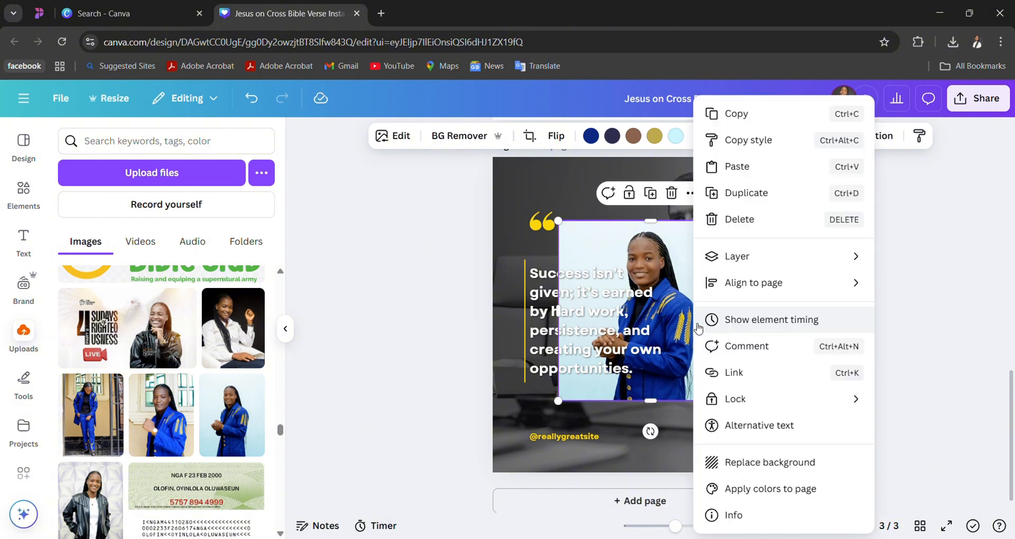
{"action": "left_click", "coordinate": [726, 462]}
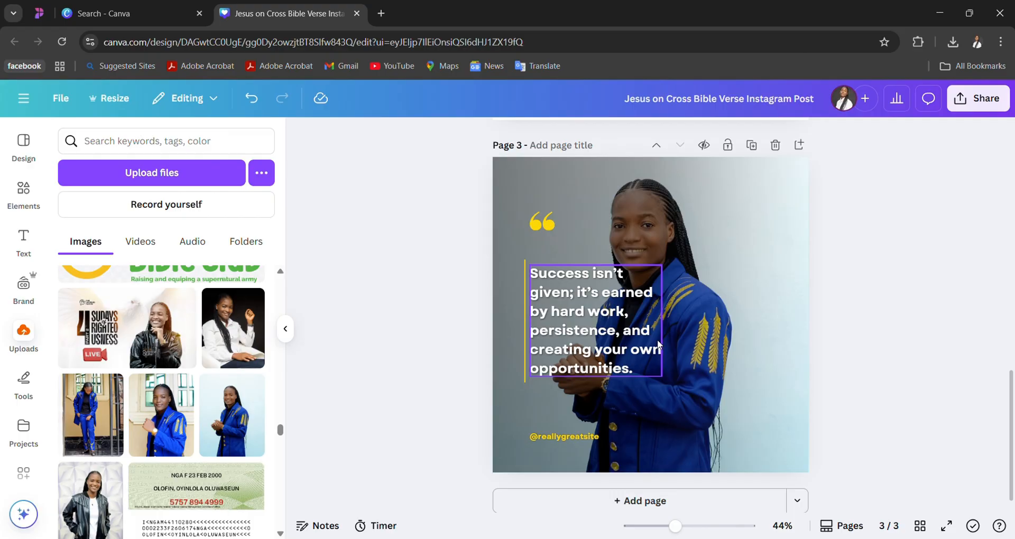
- Add the uploaded photo of the smiling woman in a black dress on a brown sofa to page 3
{"action": "scroll", "coordinate": [236, 457], "scroll_direction": "down", "scroll_amount": 2}
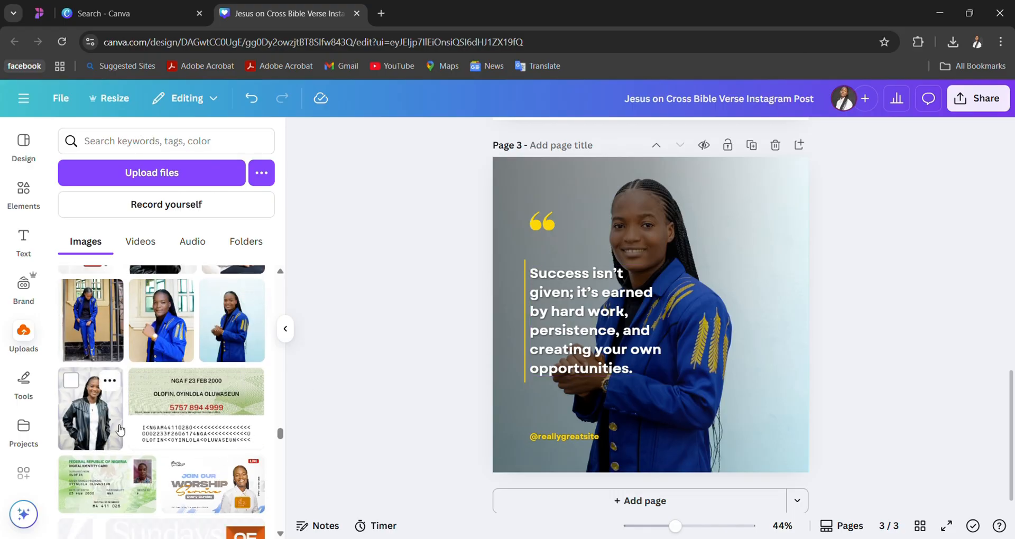
{"action": "scroll", "coordinate": [234, 480], "scroll_direction": "down", "scroll_amount": 3}
{"action": "scroll", "coordinate": [234, 481], "scroll_direction": "down", "scroll_amount": 1}
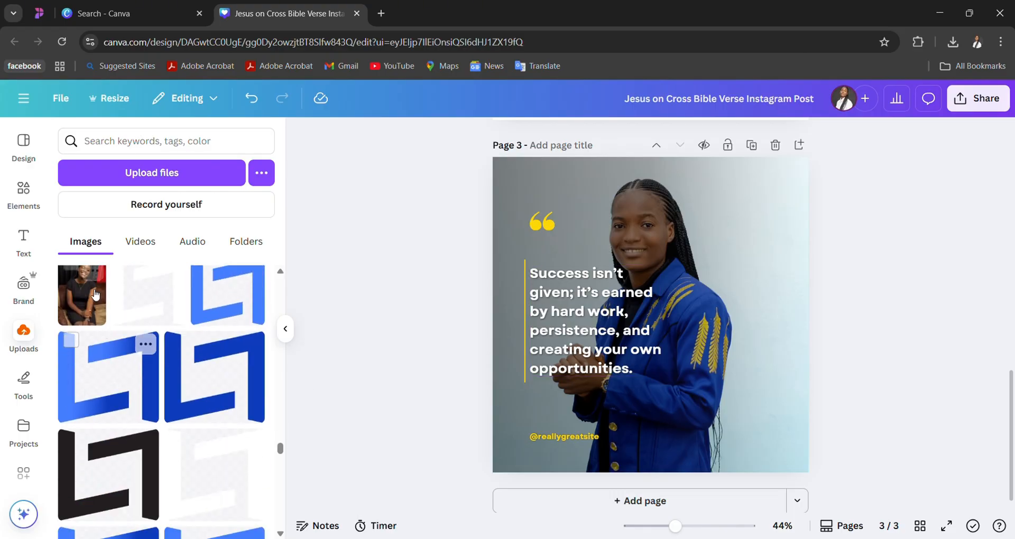
{"action": "left_click", "coordinate": [93, 272]}
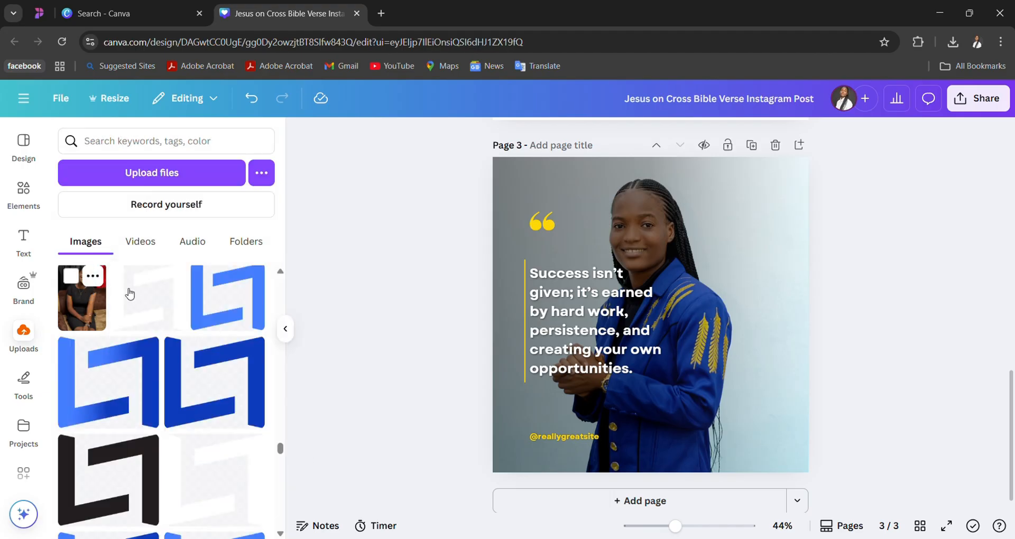
{"action": "left_click", "coordinate": [671, 296]}
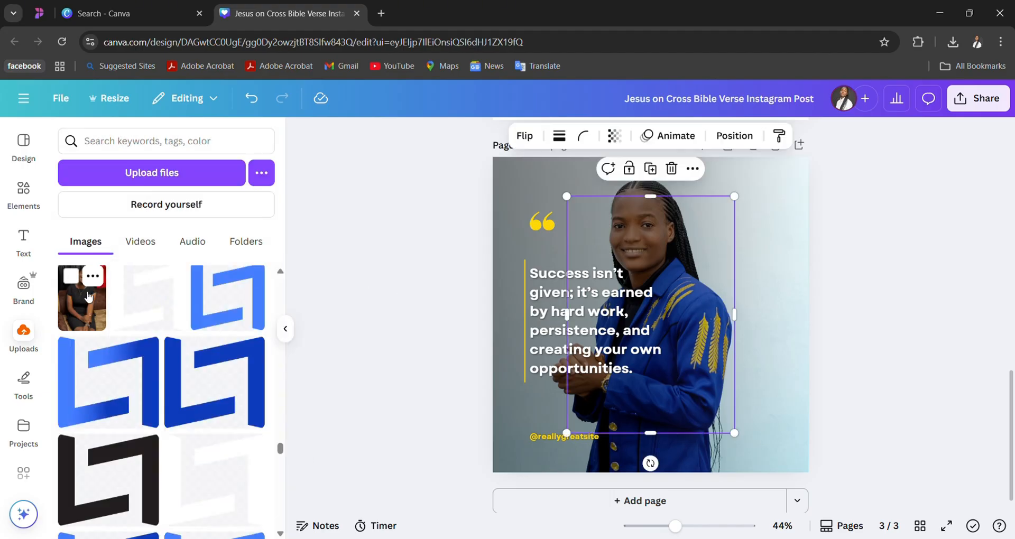
- Try replacing page 3's background with the uncropped sofa photo, and undo the replacement
{"action": "right_click", "coordinate": [687, 275]}
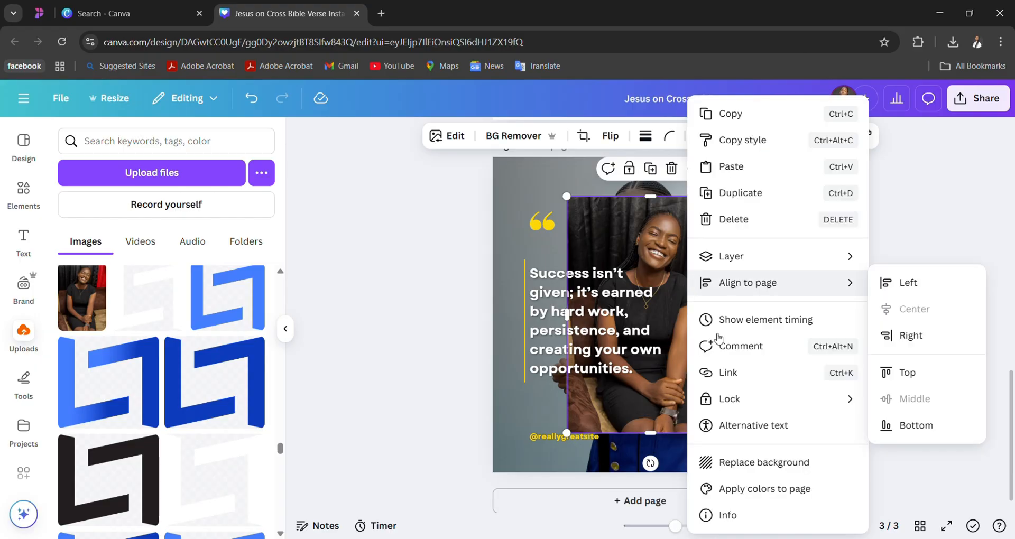
{"action": "left_click", "coordinate": [738, 462]}
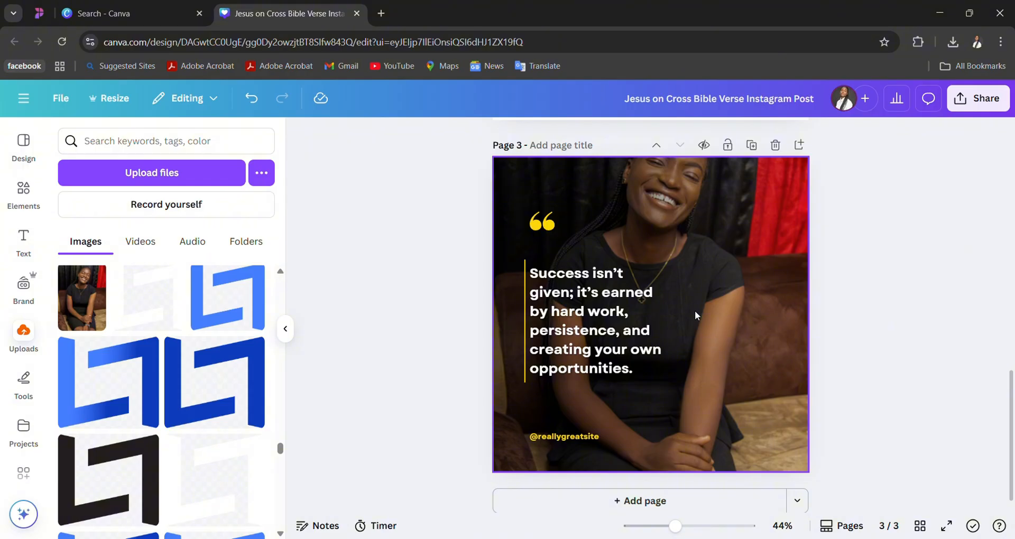
{"action": "key", "text": "ctrl+z"}
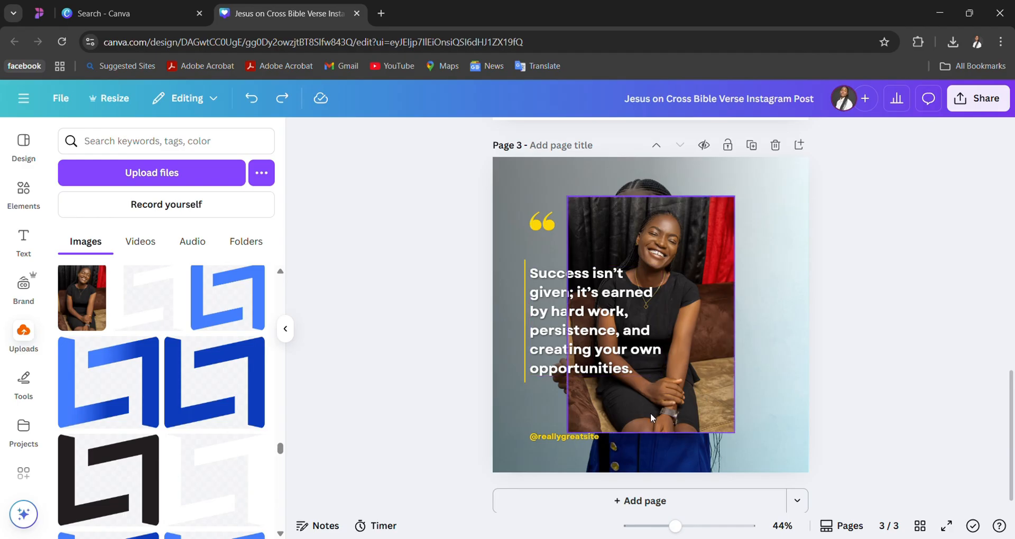
- Crop the sofa photo from its lower edge and replace page 3's background with it
{"action": "left_click", "coordinate": [651, 427]}
{"action": "left_click_drag", "start_coordinate": [657, 445], "coordinate": [660, 385]}
{"action": "right_click", "coordinate": [694, 331]}
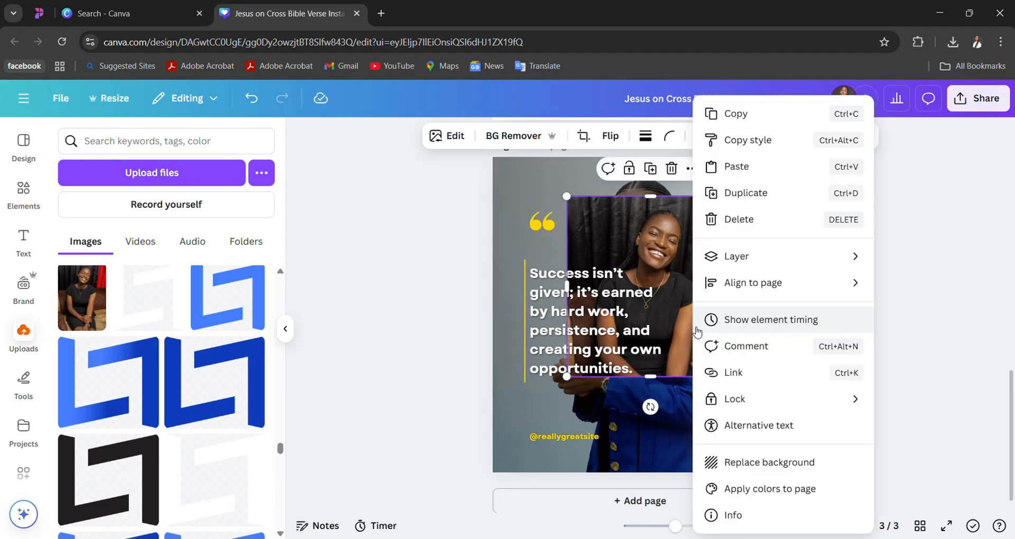
{"action": "left_click", "coordinate": [723, 469]}
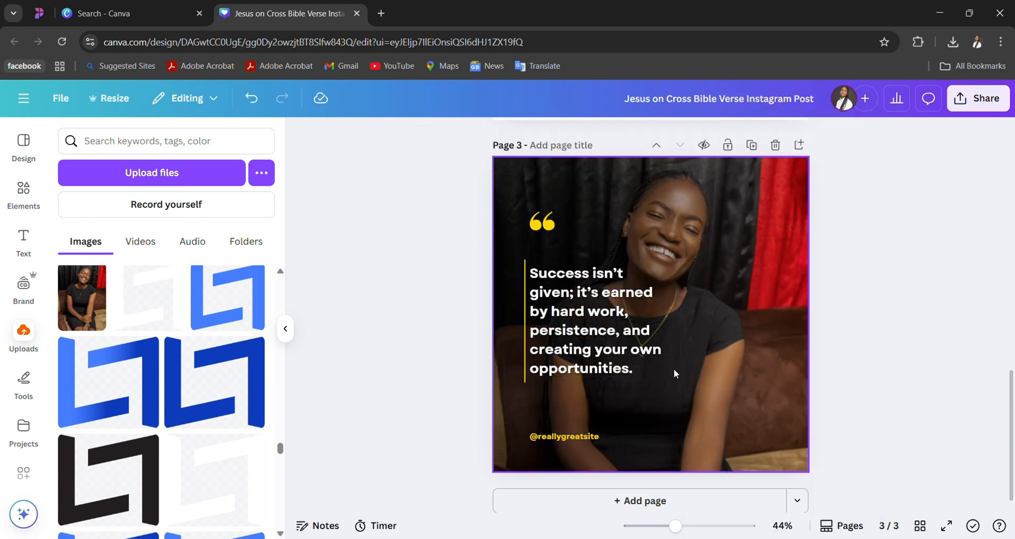
- Recolor page 3 with the Lifelight Media Brand Identity palette, shuffling to the black overlay with white text and quote mark
{"action": "left_click", "coordinate": [614, 337]}
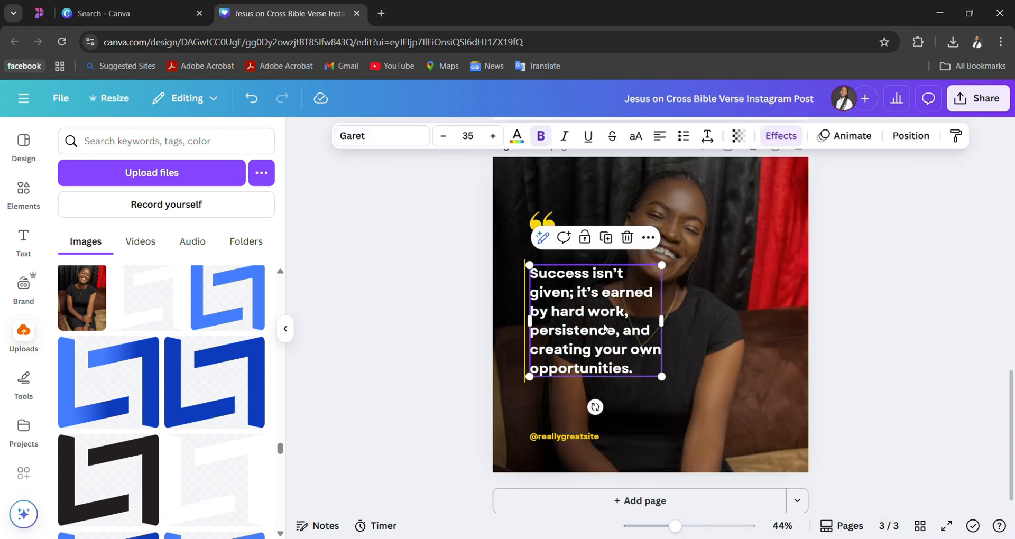
{"action": "left_click", "coordinate": [543, 221]}
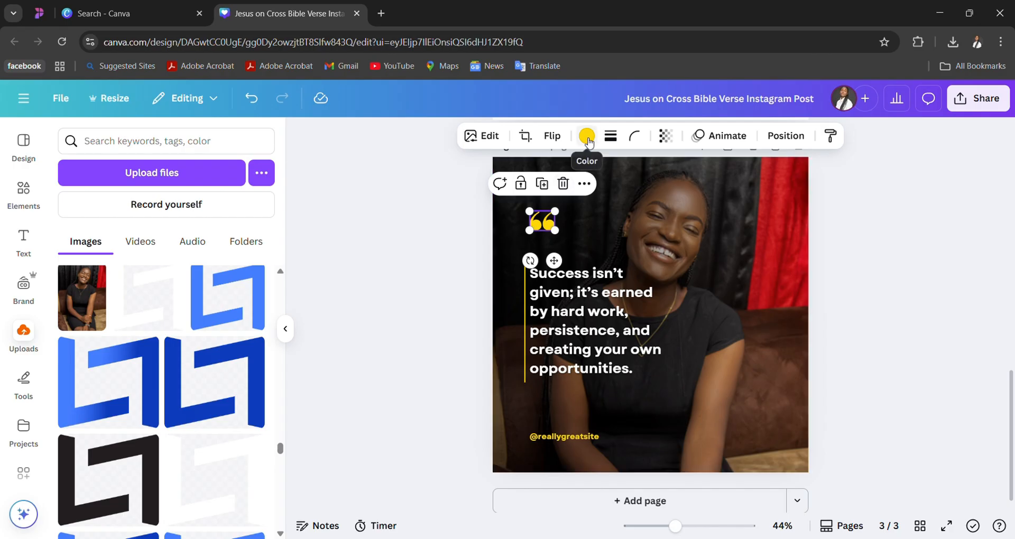
{"action": "left_click", "coordinate": [27, 295]}
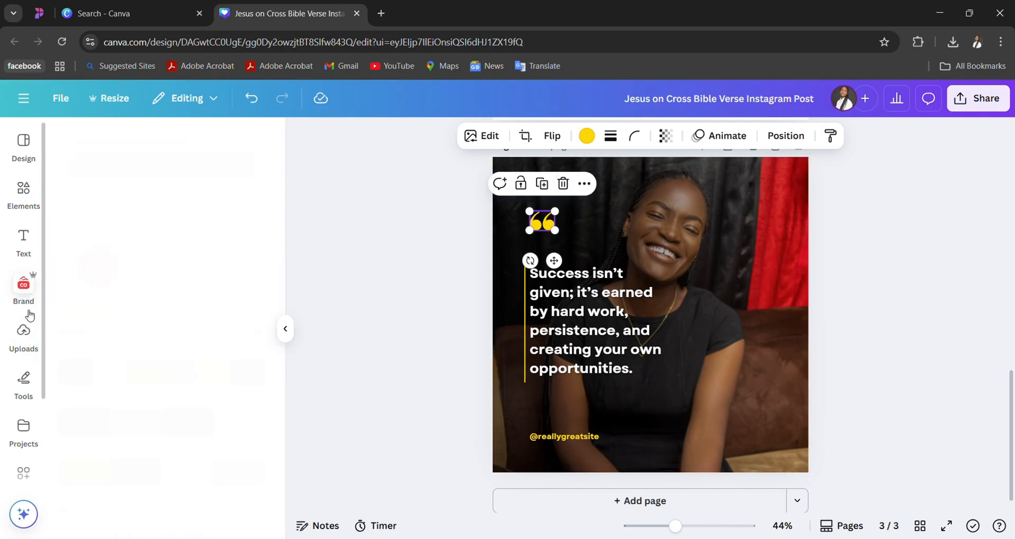
{"action": "left_click", "coordinate": [126, 433]}
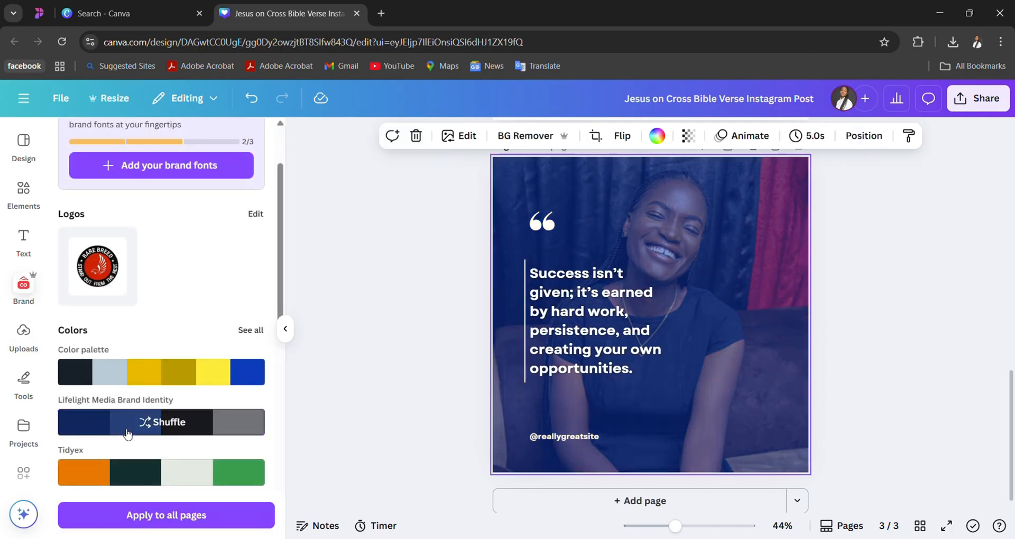
{"action": "left_click", "coordinate": [127, 433]}
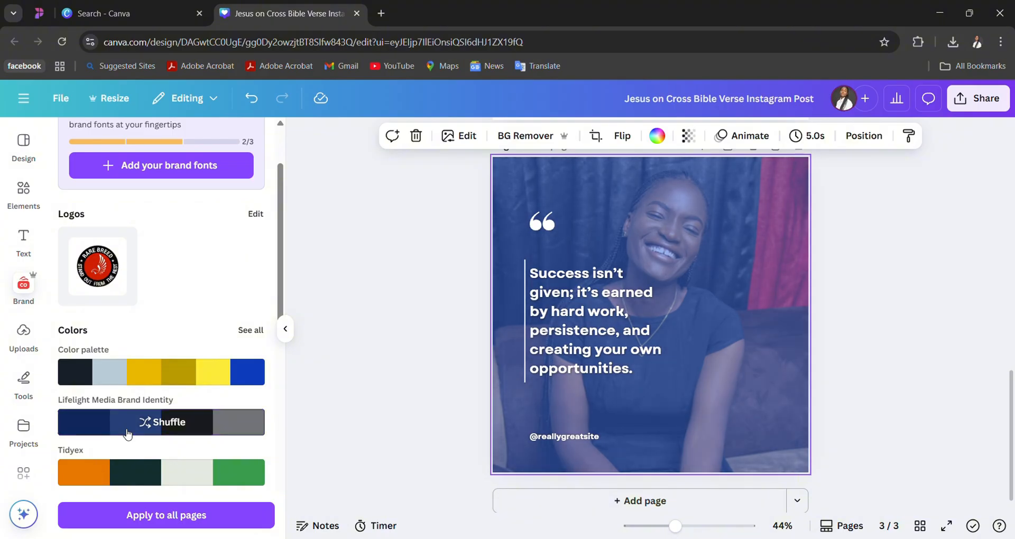
{"action": "left_click", "coordinate": [181, 422]}
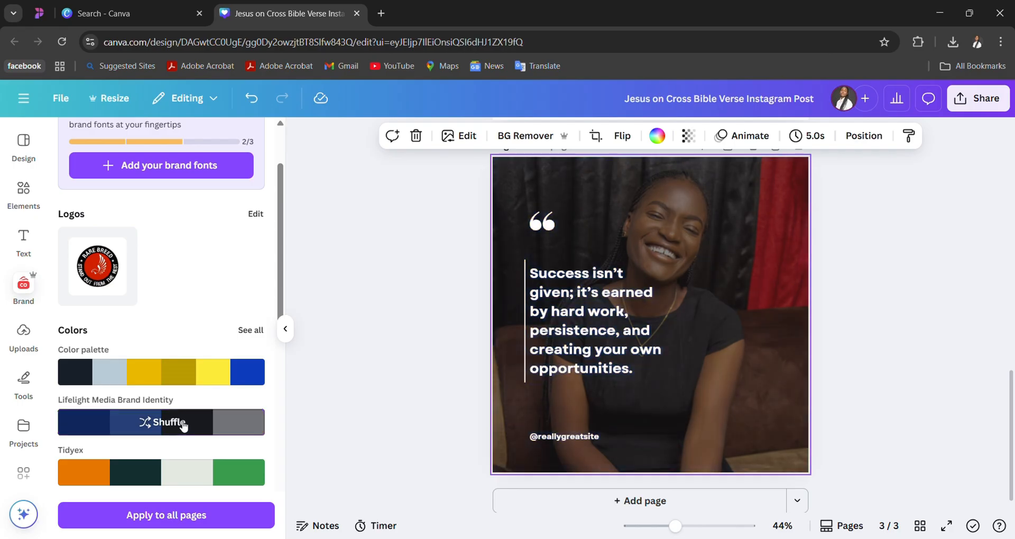
- Replace page 3's quote text with "Be the best and your yesterday should not be better than today."
{"action": "left_click", "coordinate": [597, 355]}
{"action": "double_click", "coordinate": [598, 357]}
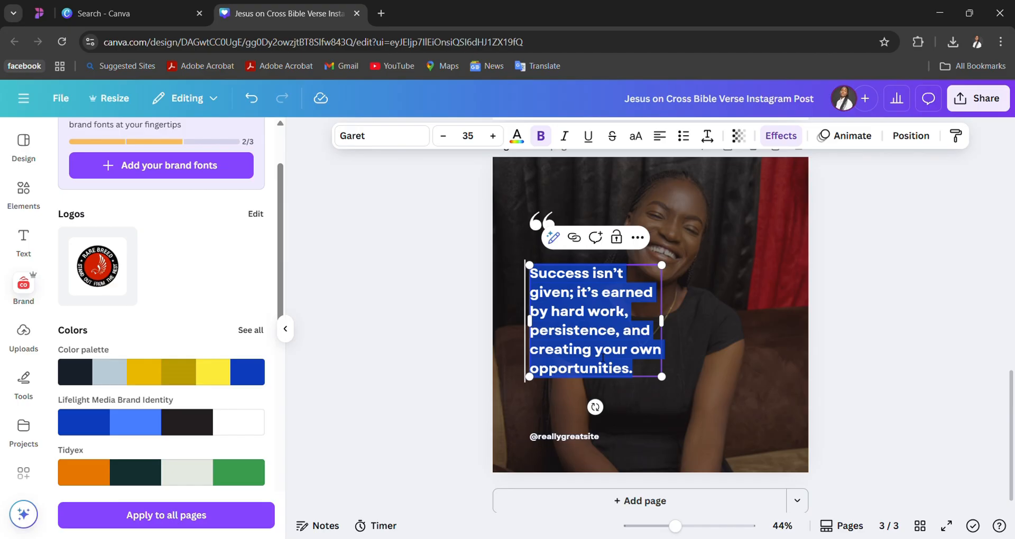
{"action": "type", "text": "B"}
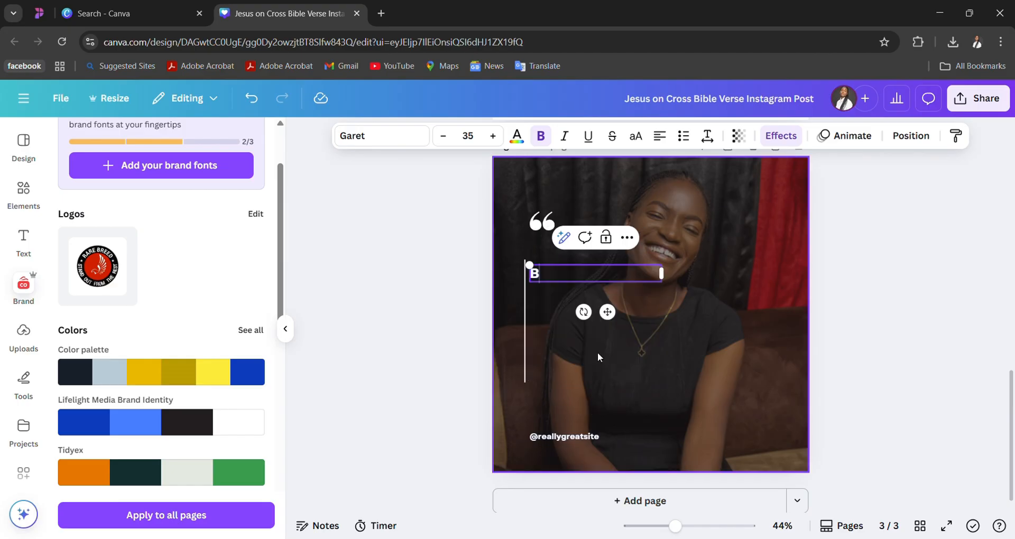
{"action": "type", "text": "e the best and"}
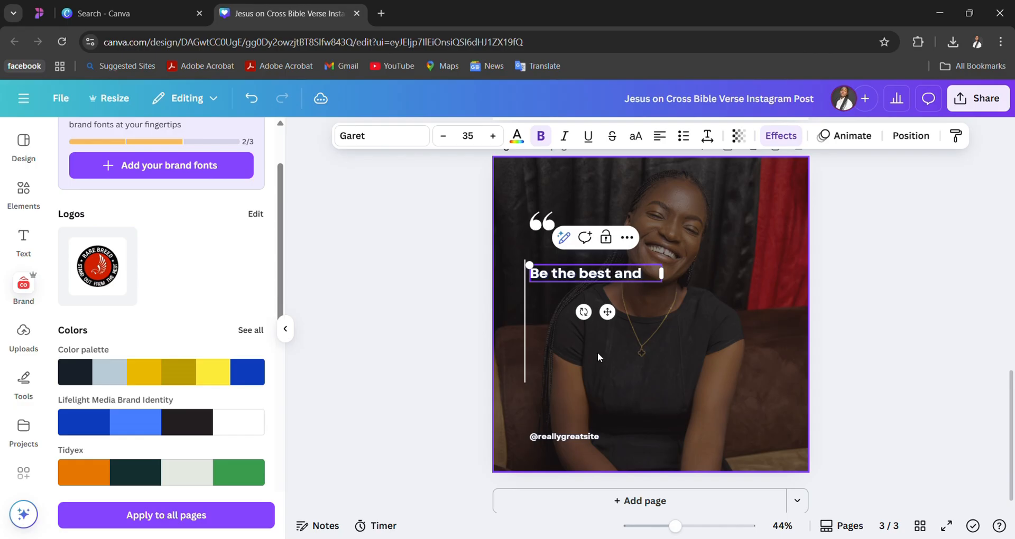
{"action": "key", "text": "Return"}
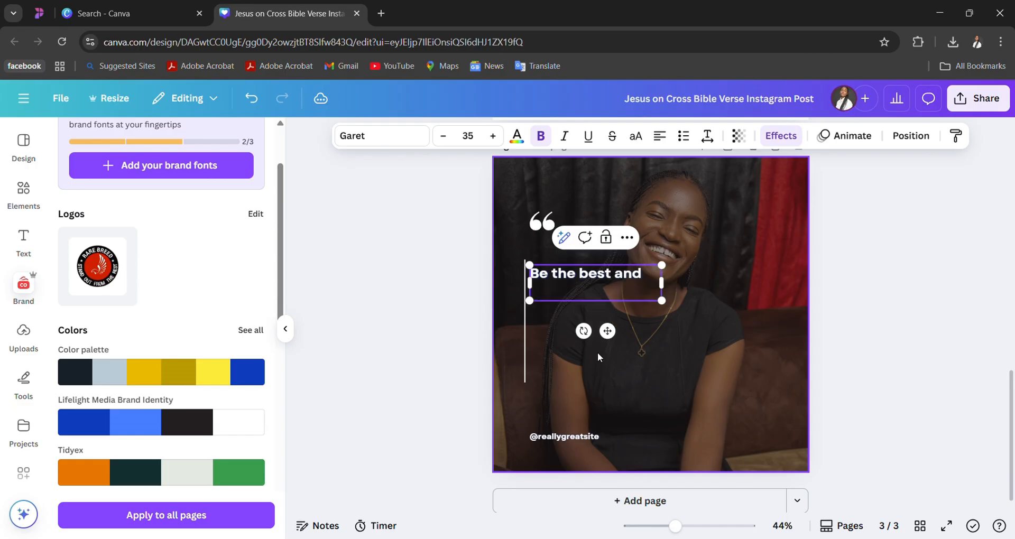
{"action": "type", "text": "your yesterday sh"}
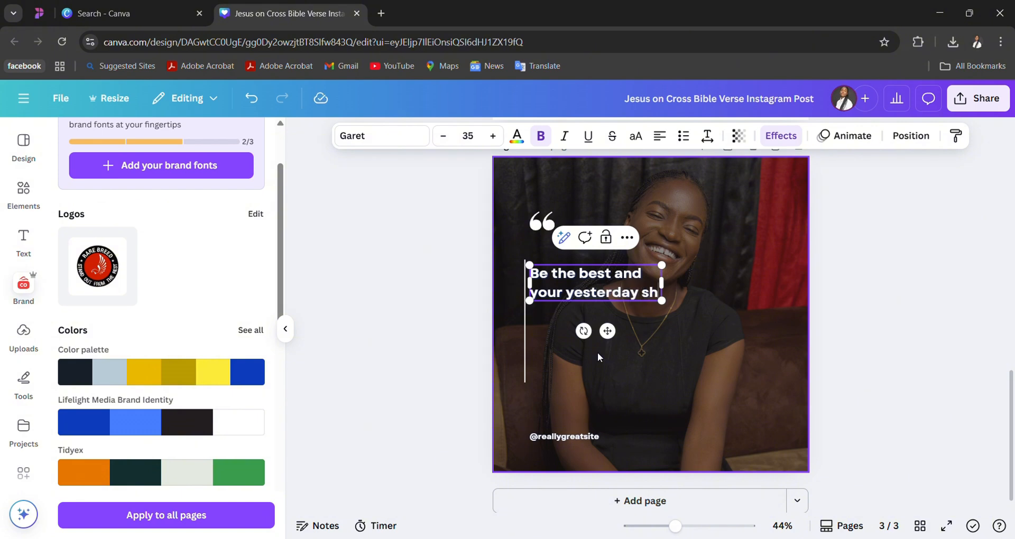
{"action": "type", "text": "ould"}
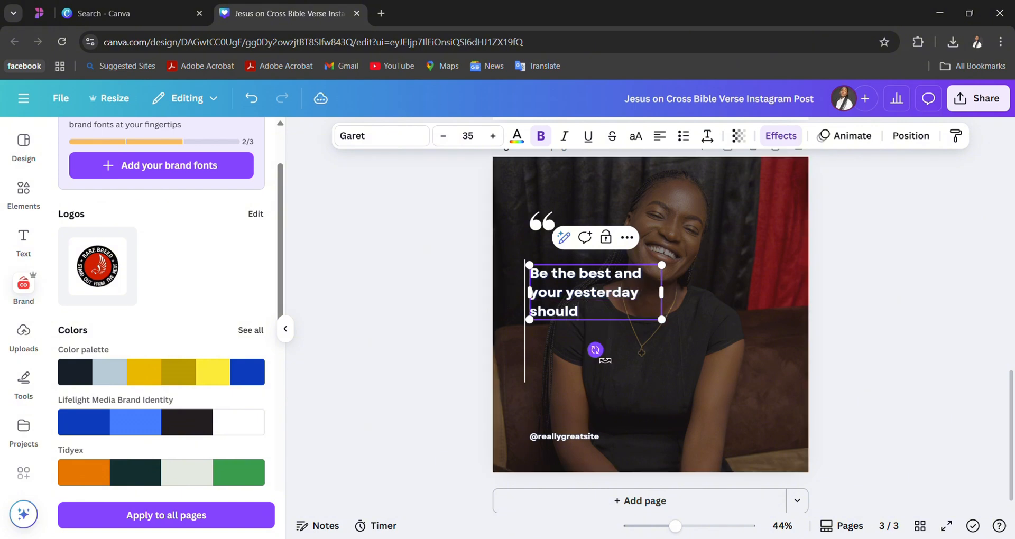
{"action": "type", "text": " not be better than"}
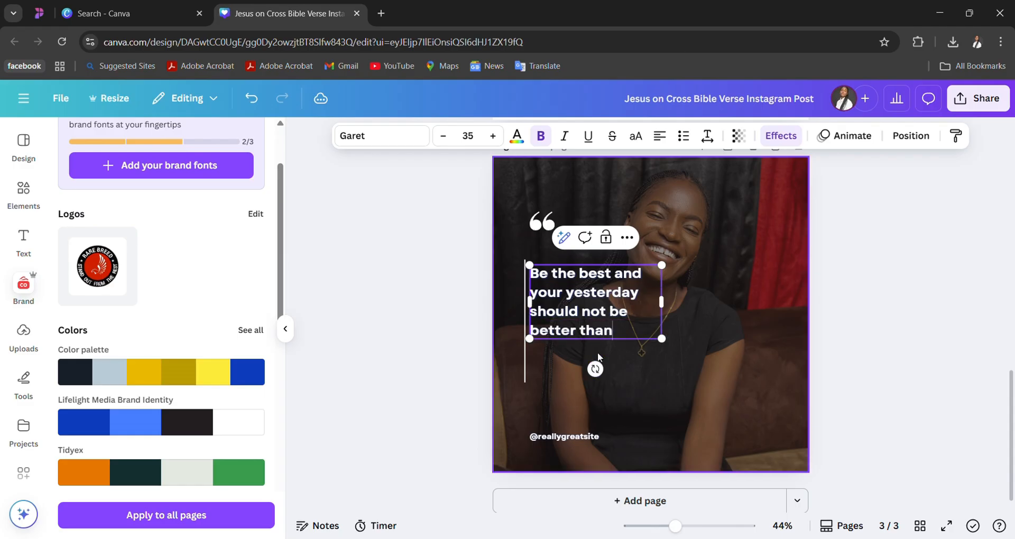
{"action": "type", "text": " tp"}
{"action": "key", "text": "BackSpace"}
{"action": "type", "text": "oday."}
{"action": "key", "text": "Return"}
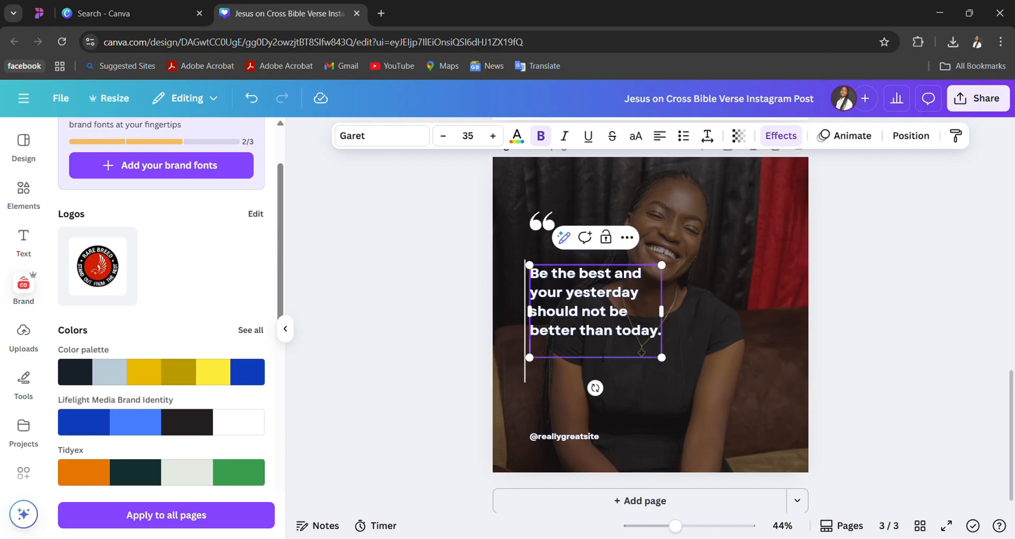
- Add the sentence "Always be the best version of yourself" on a new line of the quote
{"action": "type", "text": "N"}
{"action": "key", "text": "BackSpace"}
{"action": "type", "text": "Always be the bet"}
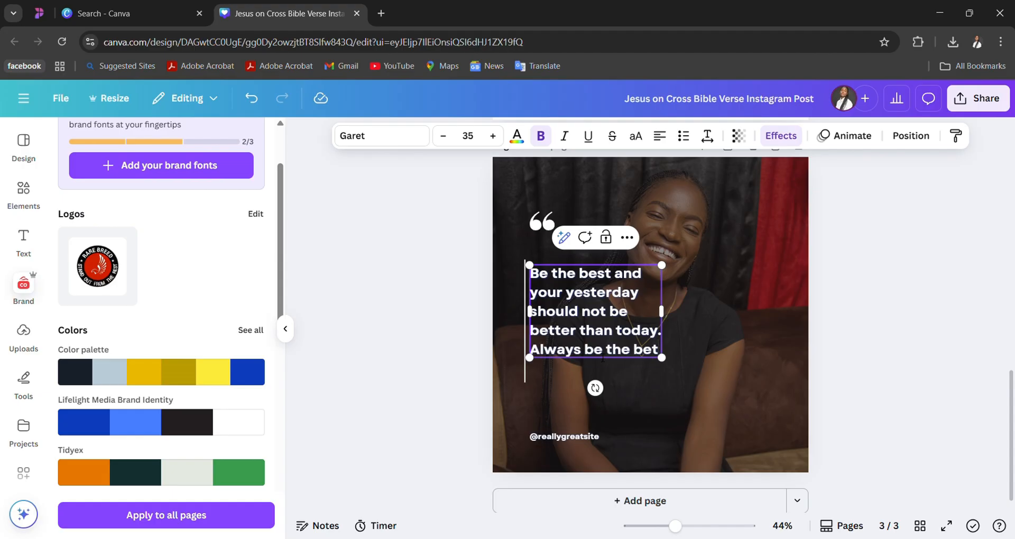
{"action": "key", "text": "BackSpace"}
{"action": "type", "text": "the best versio"}
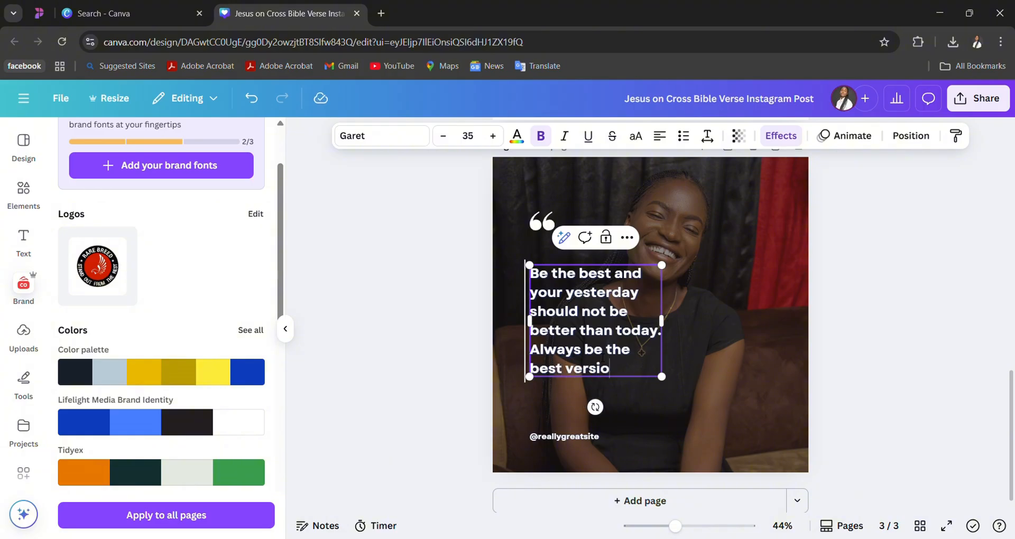
{"action": "type", "text": "n of yourself"}
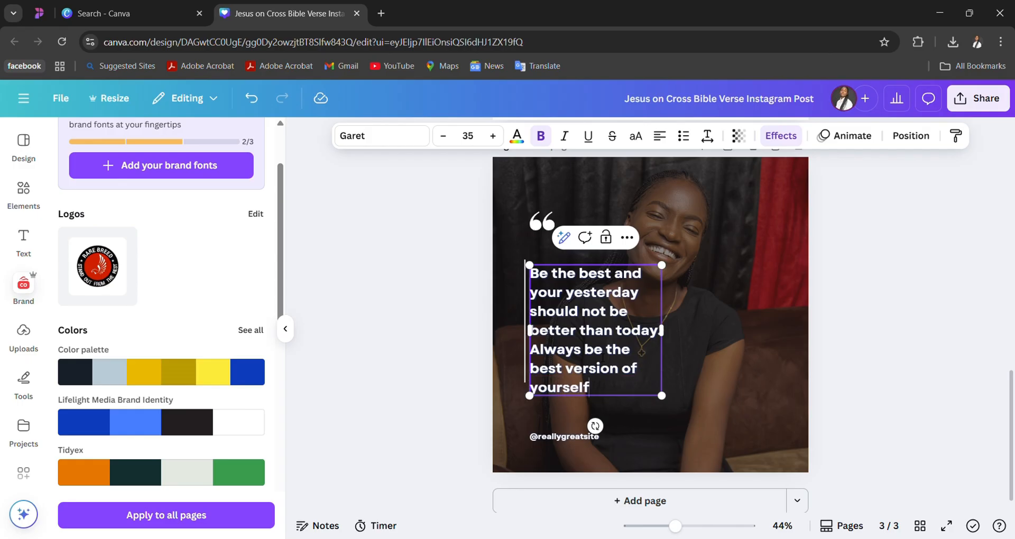
{"action": "left_click", "coordinate": [633, 411]}
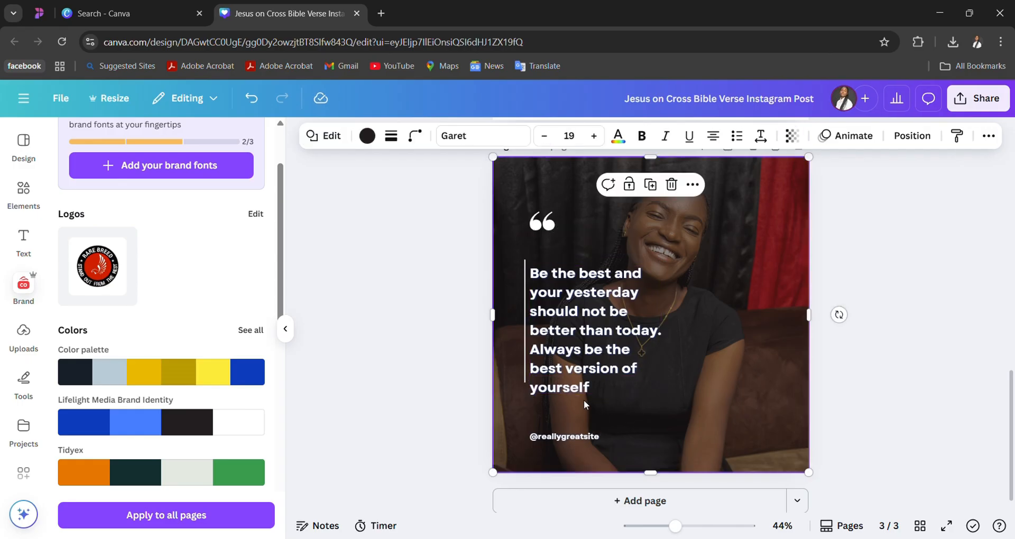
- Extend the vertical line beside the quote down to the level of its last text line
{"action": "left_click", "coordinate": [524, 366]}
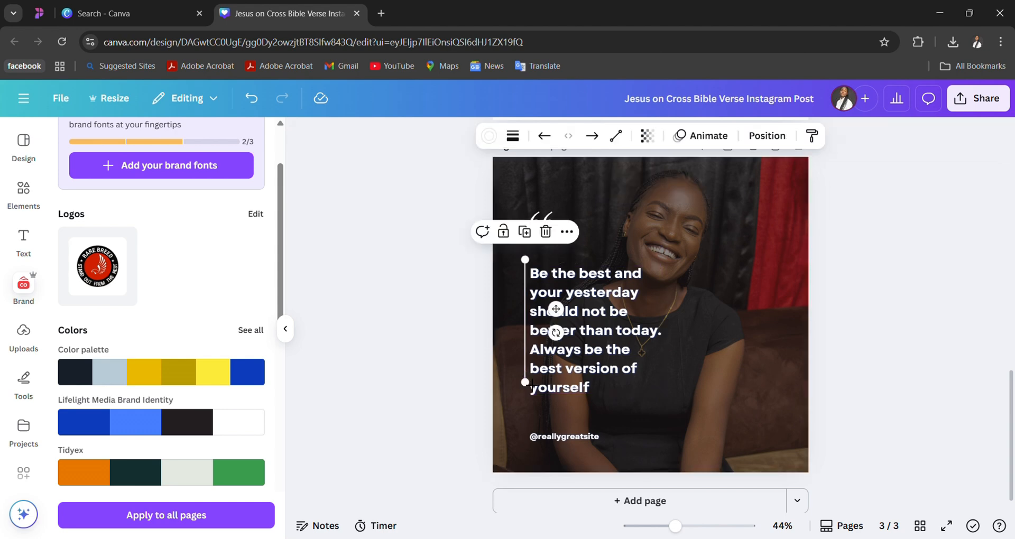
{"action": "left_click_drag", "start_coordinate": [530, 387], "coordinate": [529, 405]}
{"action": "left_click", "coordinate": [563, 400]}
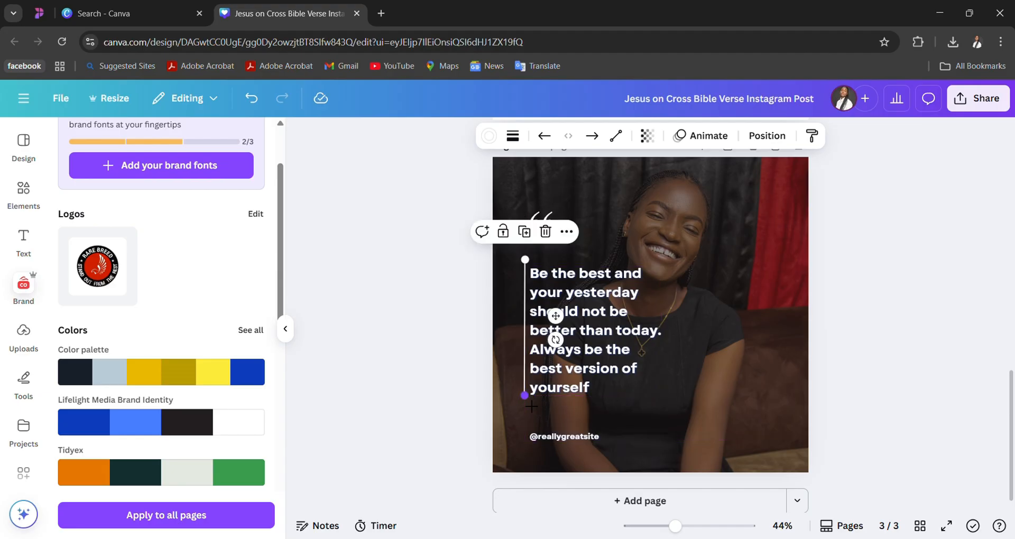
{"action": "double_click", "coordinate": [563, 438]}
{"action": "type", "text": "@"}
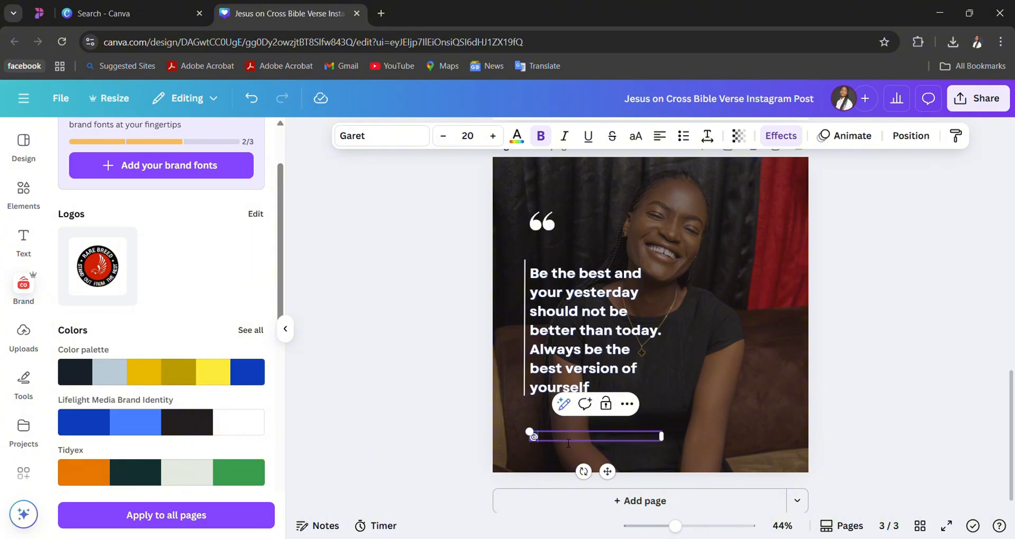
{"action": "type", "text": "lifelight_Media"}
{"action": "left_click", "coordinate": [709, 381]}
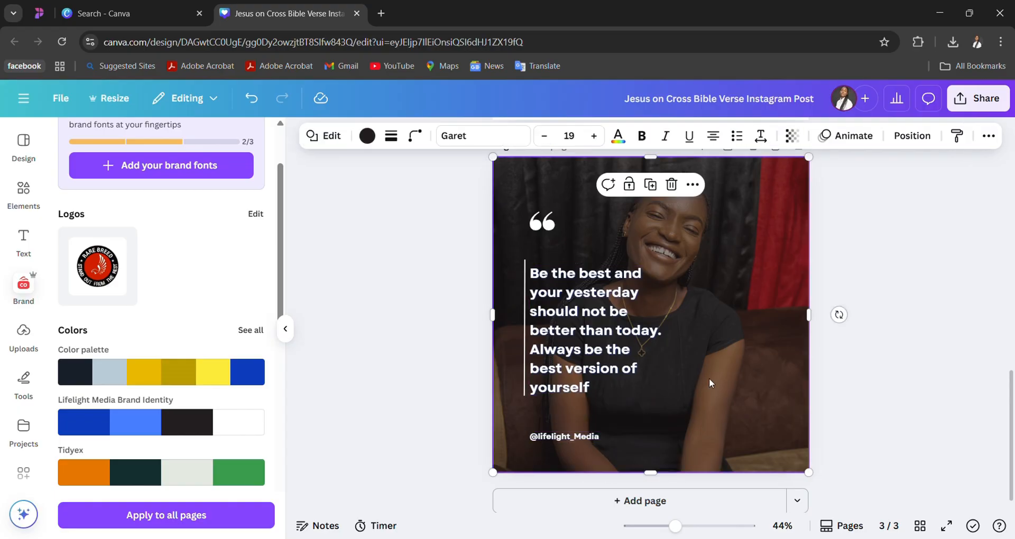
- Add the uploaded white version of the angular logo to page 3 and shrink it to a small mark
{"action": "left_click", "coordinate": [25, 364]}
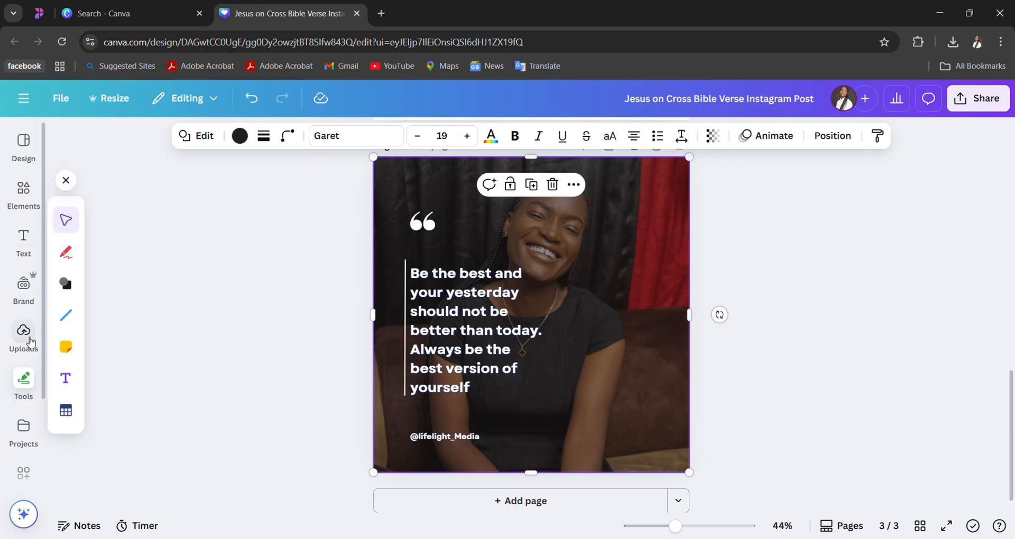
{"action": "left_click", "coordinate": [26, 333]}
{"action": "scroll", "coordinate": [156, 431], "scroll_direction": "down", "scroll_amount": 2}
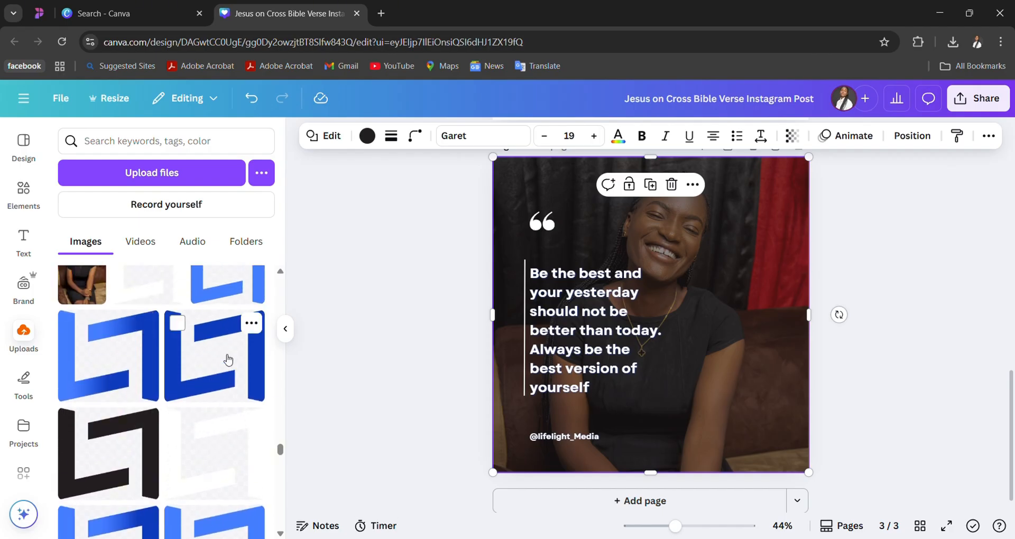
{"action": "left_click", "coordinate": [224, 459]}
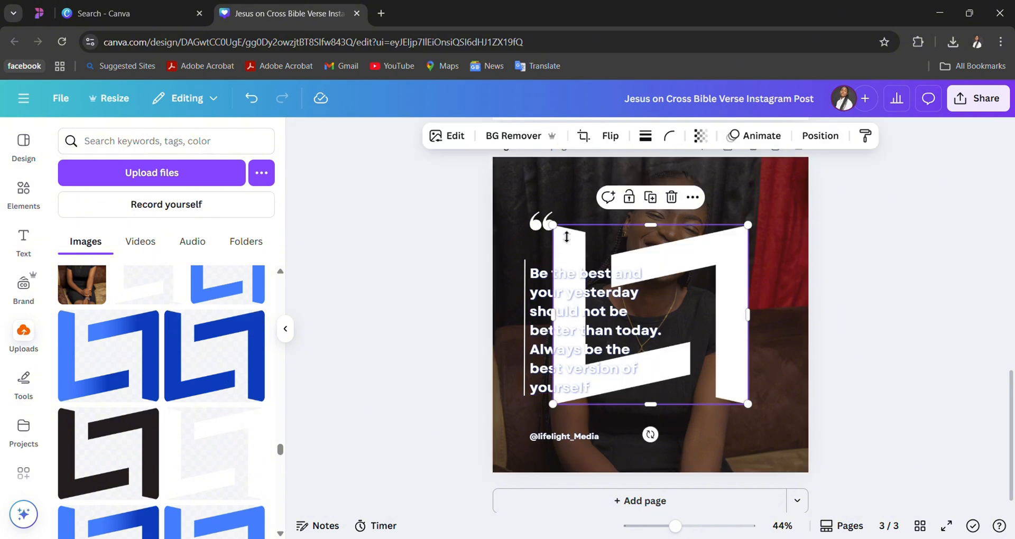
{"action": "left_click_drag", "start_coordinate": [552, 225], "coordinate": [776, 361]}
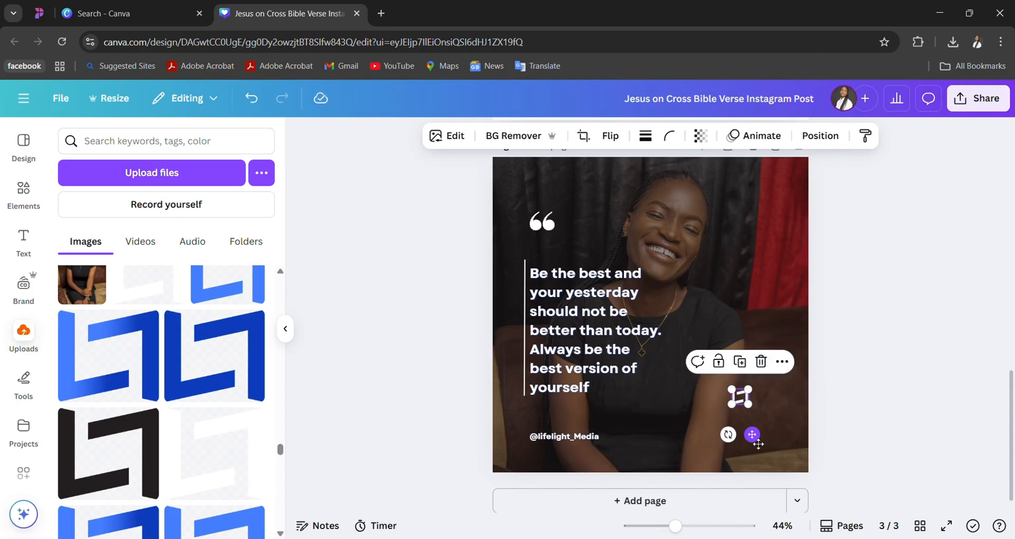
- Move the small white logo to page 3's lower-right corner, level with the handle
{"action": "left_click_drag", "start_coordinate": [752, 432], "coordinate": [768, 236]}
{"action": "left_click", "coordinate": [794, 255]}
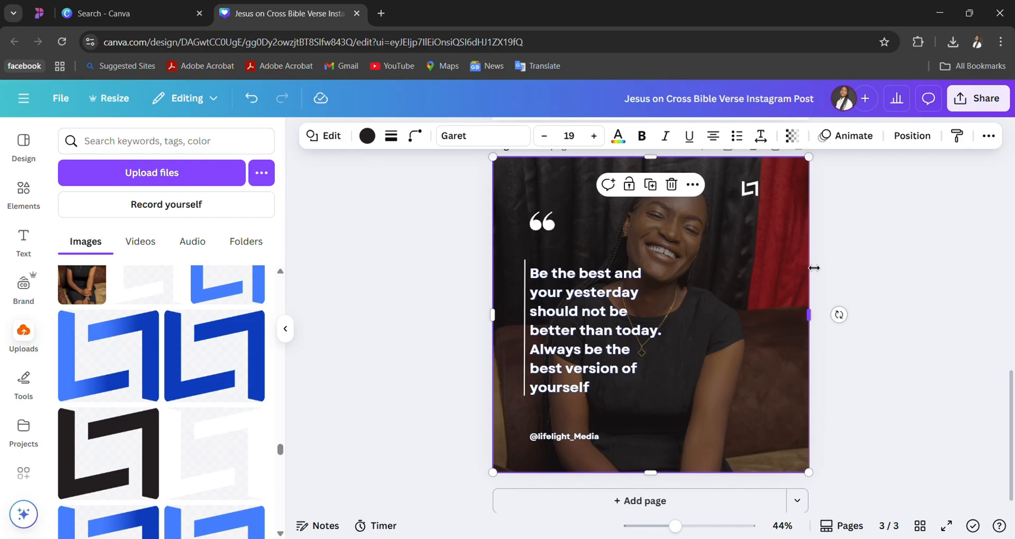
{"action": "left_click", "coordinate": [749, 188]}
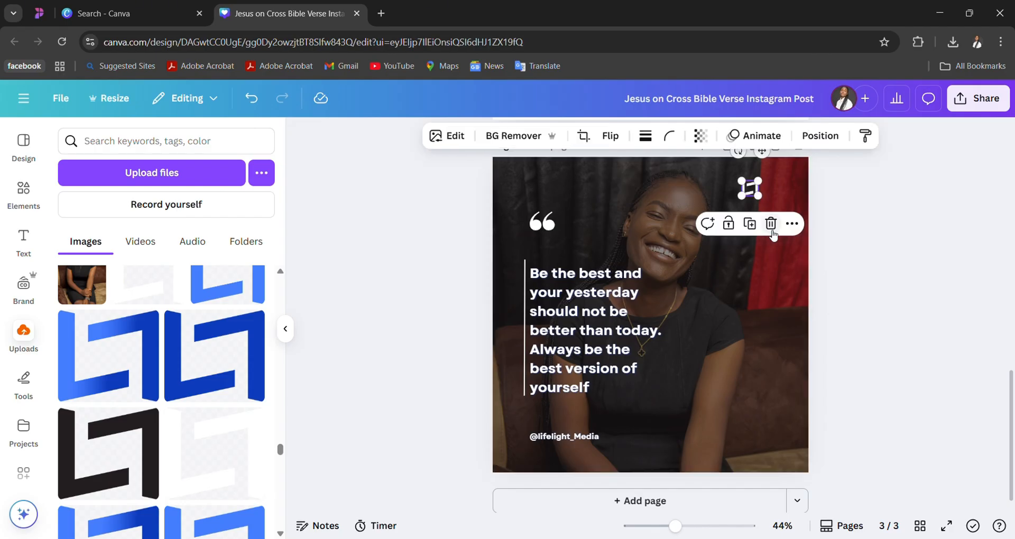
{"action": "left_click_drag", "start_coordinate": [763, 163], "coordinate": [762, 450]}
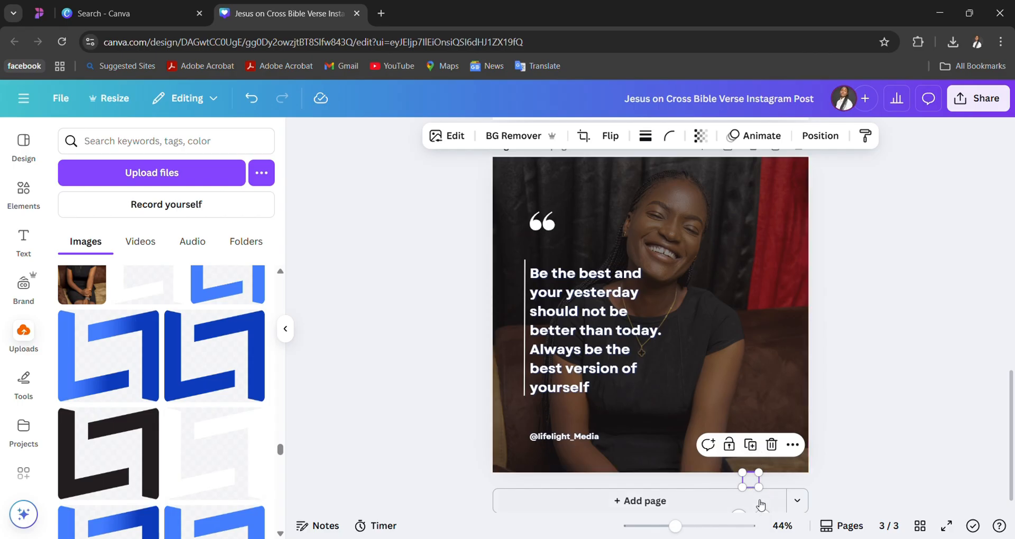
{"action": "left_click_drag", "start_coordinate": [762, 513], "coordinate": [767, 470]}
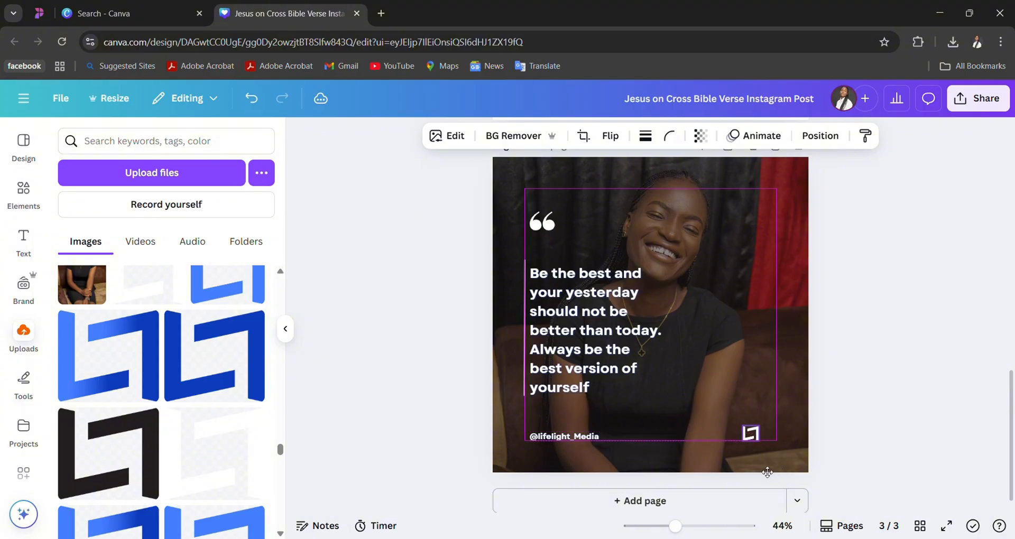
{"action": "left_click", "coordinate": [848, 449]}
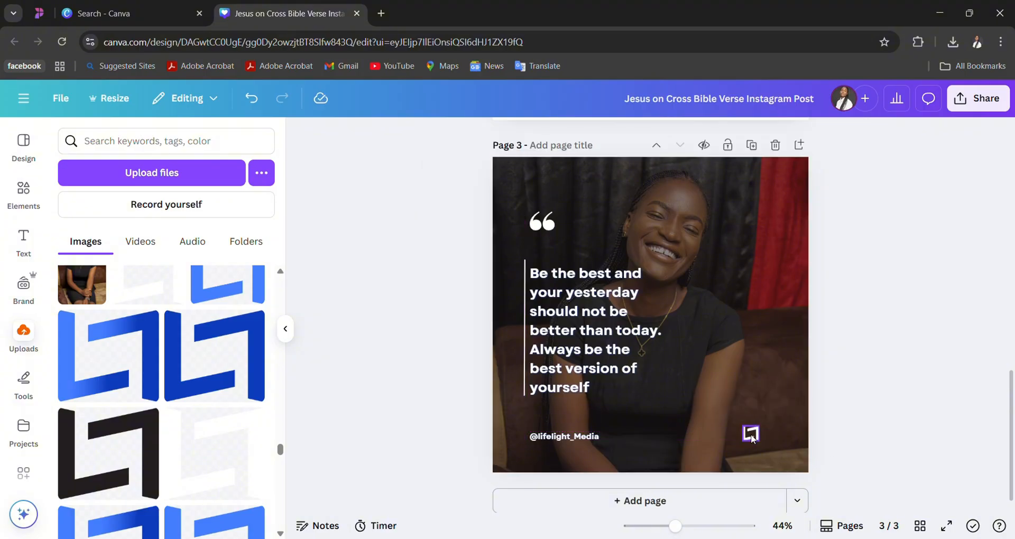
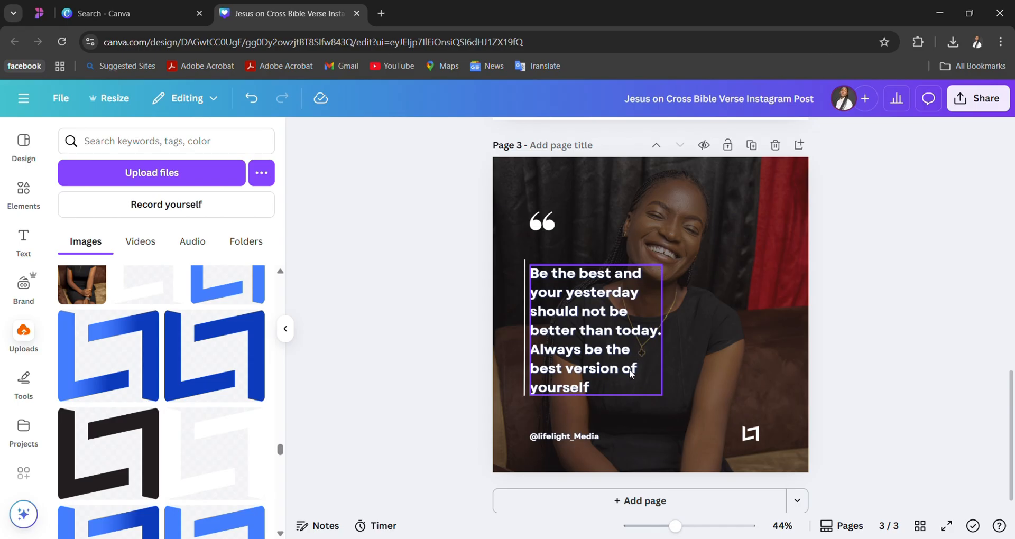
- Download only page 3 of the design as a PNG, leaving pages 1 and 2 out of the page selection
{"action": "left_click", "coordinate": [977, 99]}
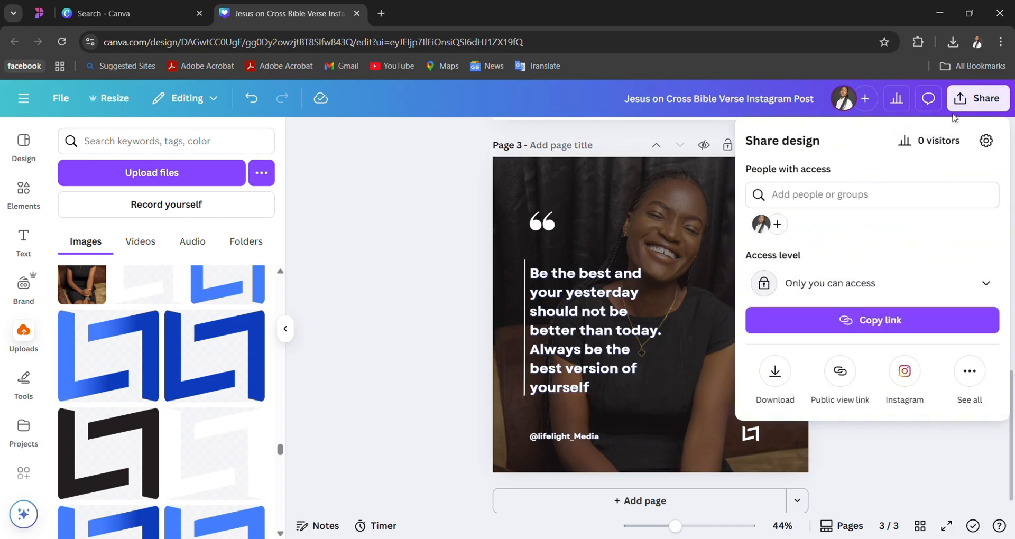
{"action": "left_click", "coordinate": [775, 373]}
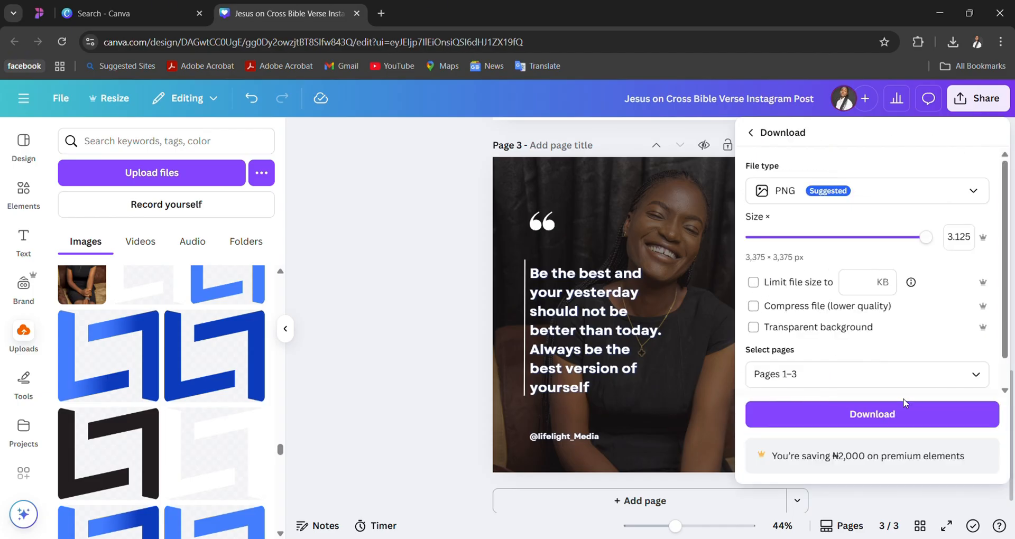
{"action": "left_click", "coordinate": [980, 374]}
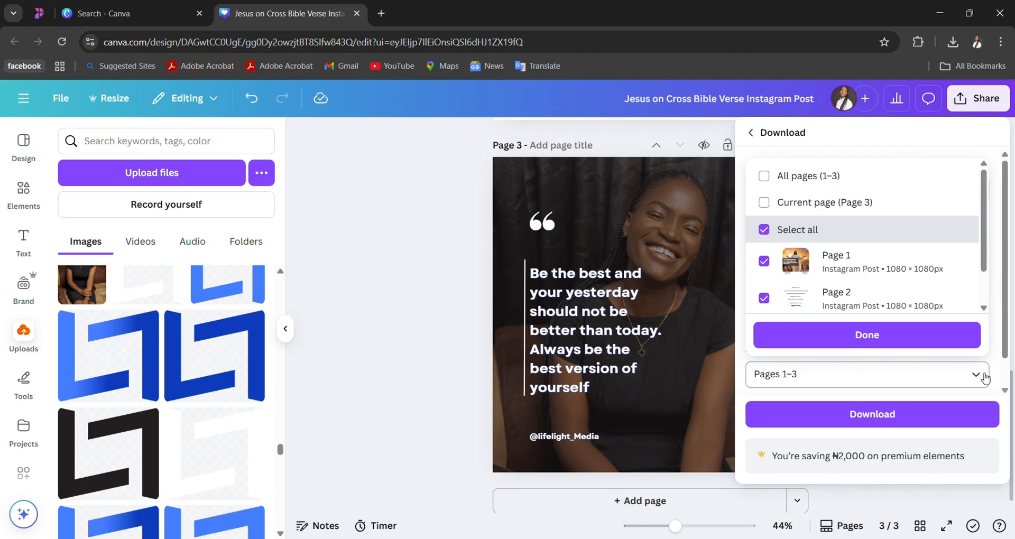
{"action": "left_click", "coordinate": [764, 228]}
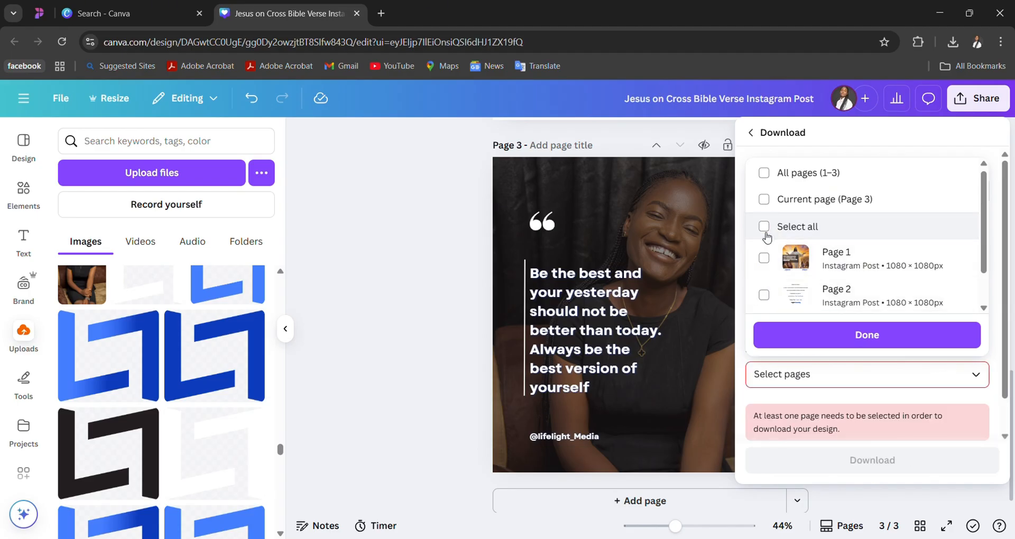
{"action": "scroll", "coordinate": [787, 254], "scroll_direction": "down", "scroll_amount": 1}
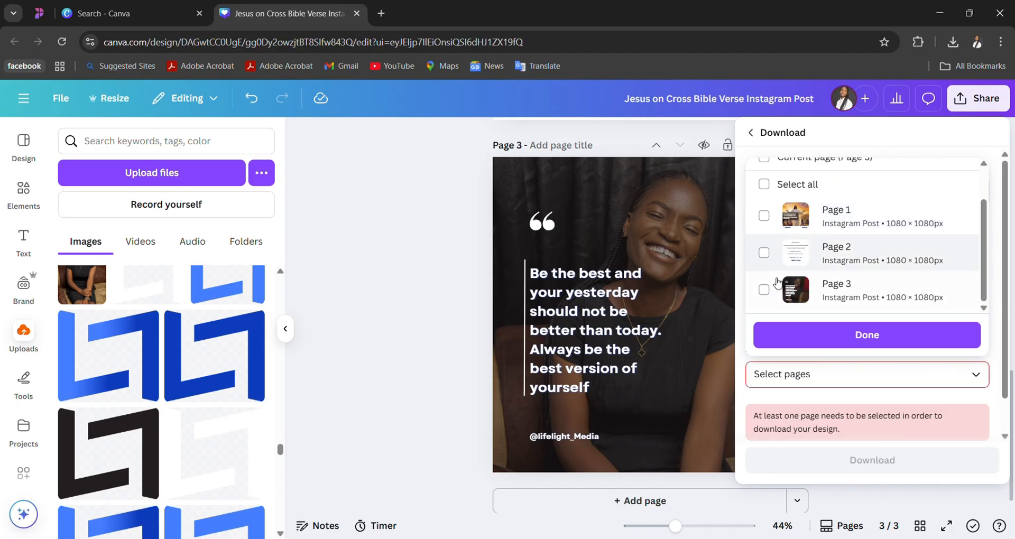
{"action": "left_click", "coordinate": [764, 290]}
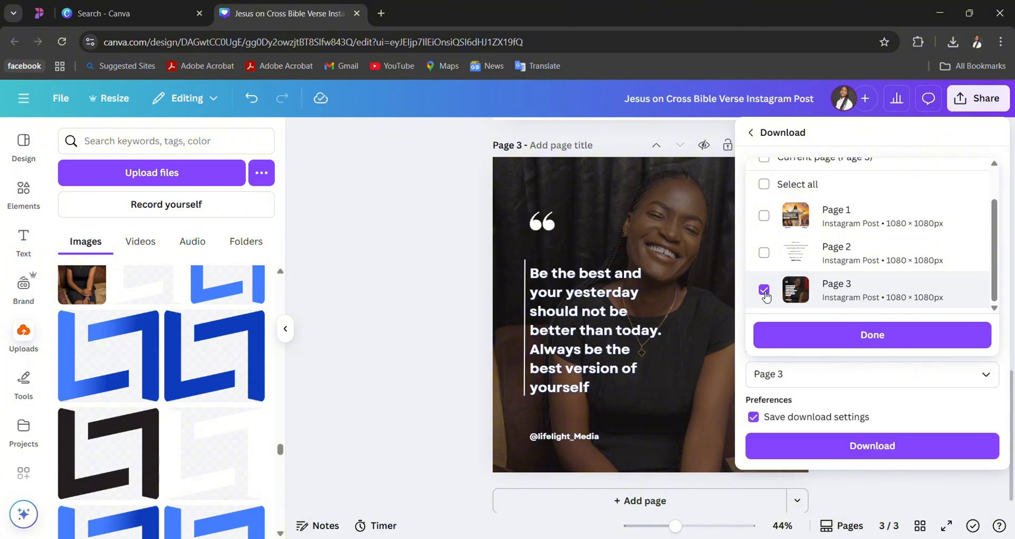
{"action": "left_click", "coordinate": [815, 344]}
{"action": "left_click", "coordinate": [826, 454]}
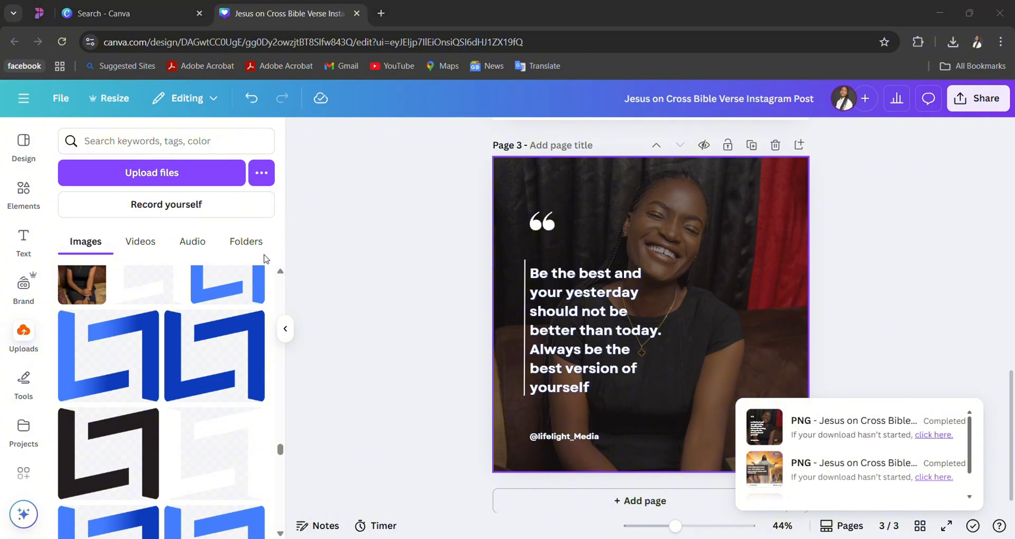
{"action": "left_click", "coordinate": [294, 322]}
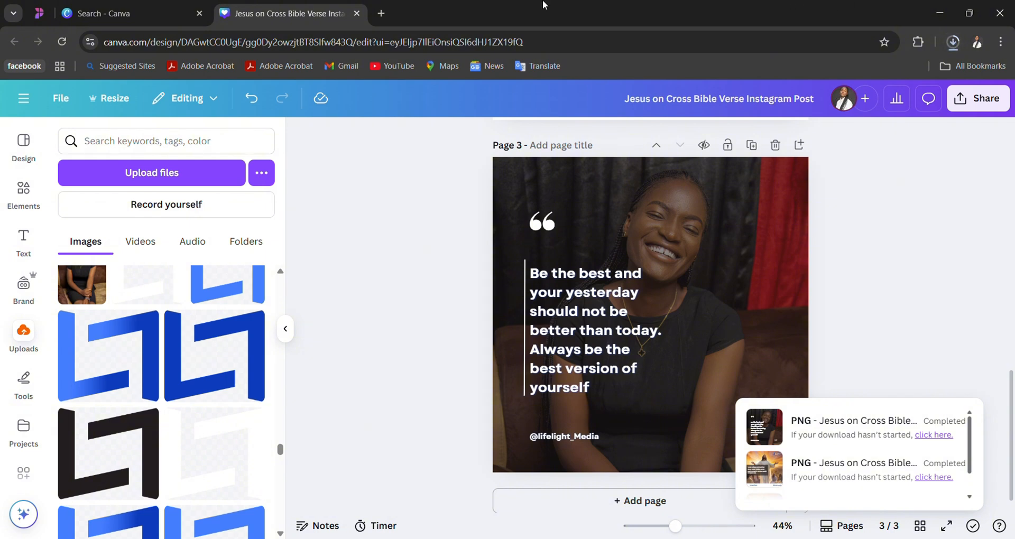
{"action": "left_click", "coordinate": [380, 14]}
{"action": "left_click", "coordinate": [321, 15]}
{"action": "left_click", "coordinate": [403, 18]}
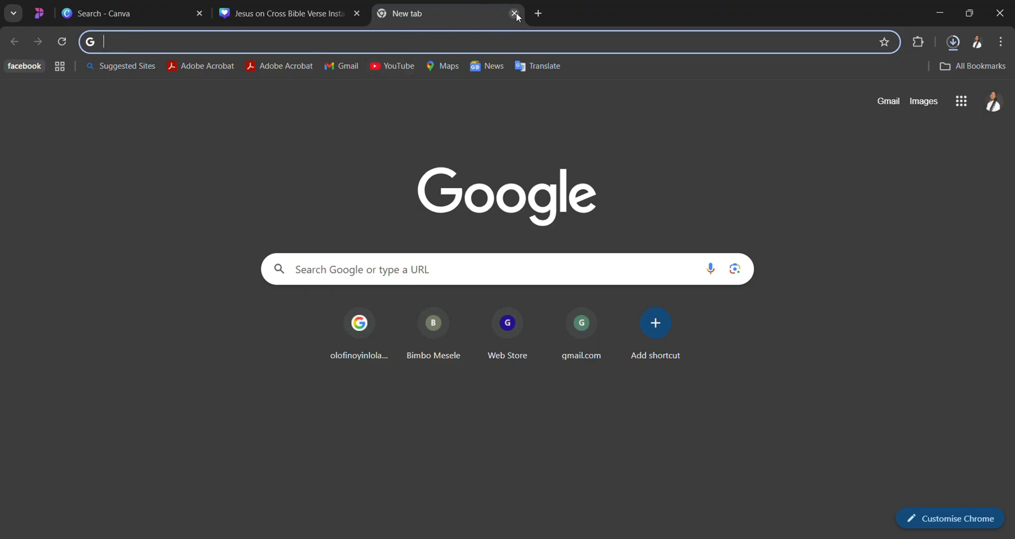
{"action": "left_click", "coordinate": [283, 14]}
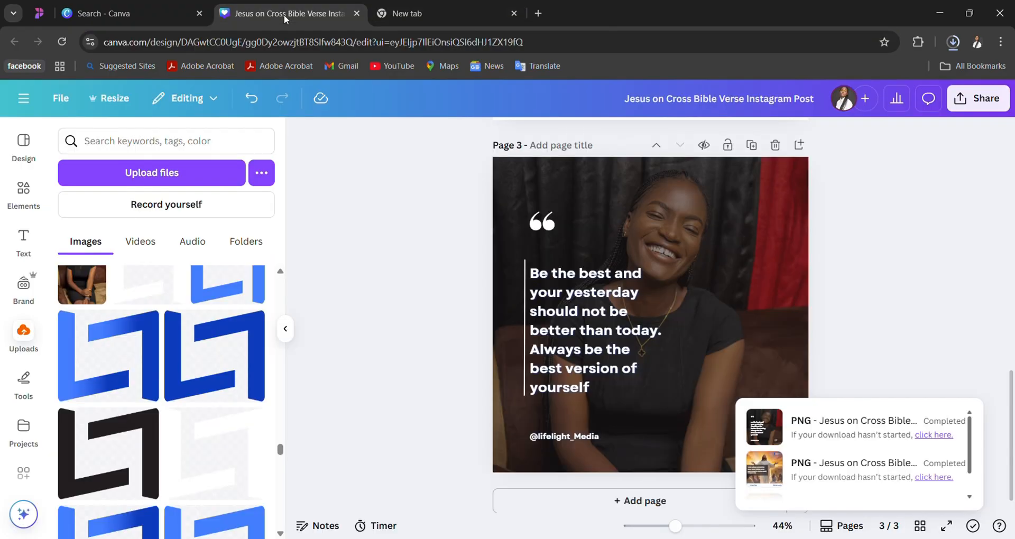
{"action": "scroll", "coordinate": [498, 328], "scroll_direction": "down", "scroll_amount": 1}
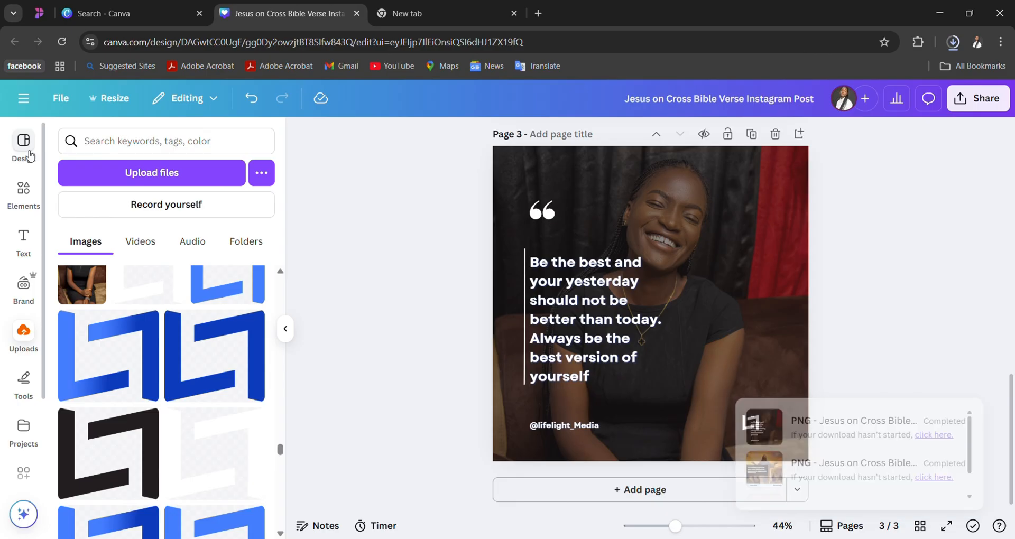
- Return from the quote template's details to the template library and search it for "tshirt"
{"action": "left_click", "coordinate": [29, 154]}
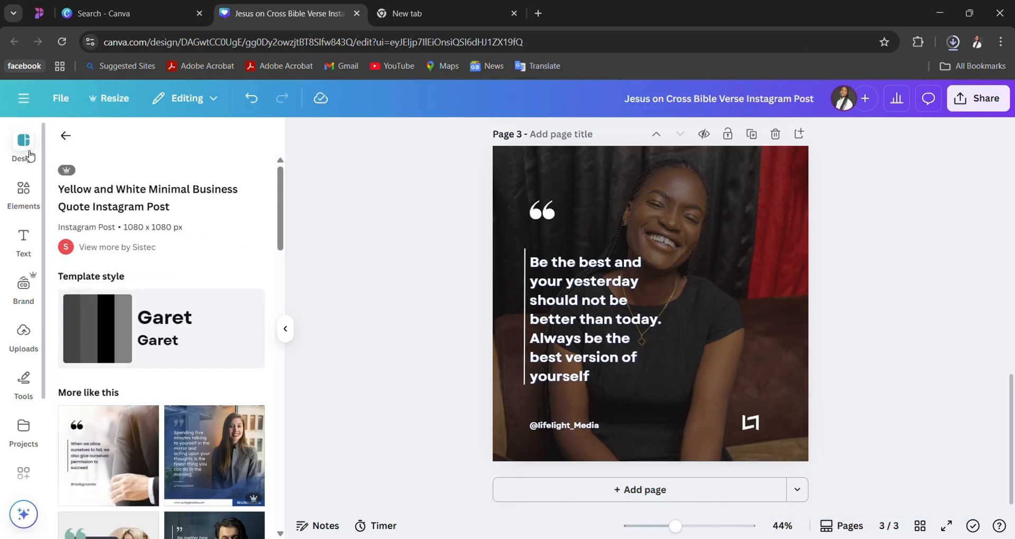
{"action": "left_click", "coordinate": [66, 135]}
{"action": "left_click", "coordinate": [137, 153]}
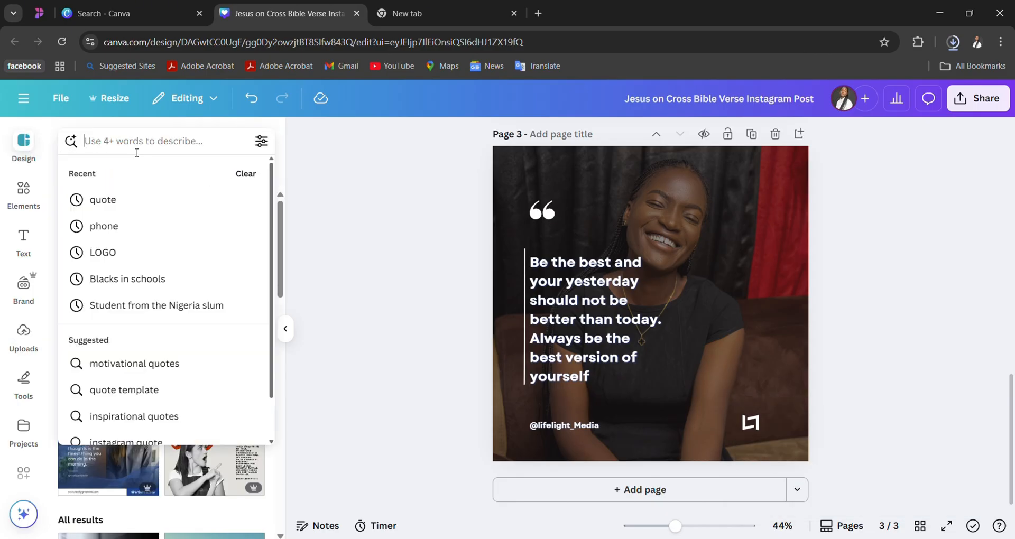
{"action": "type", "text": "tshi"}
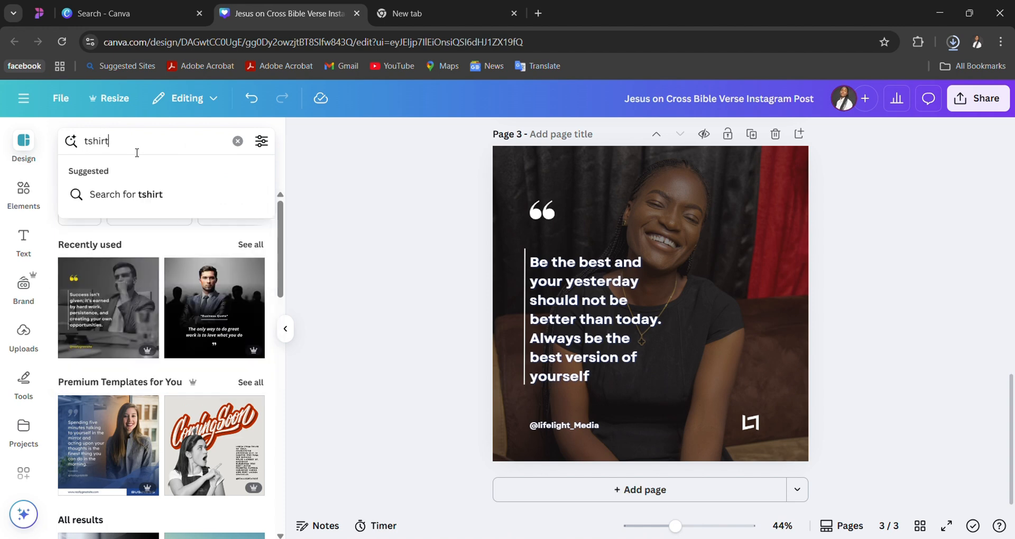
{"action": "type", "text": "rt"}
{"action": "key", "text": "Return"}
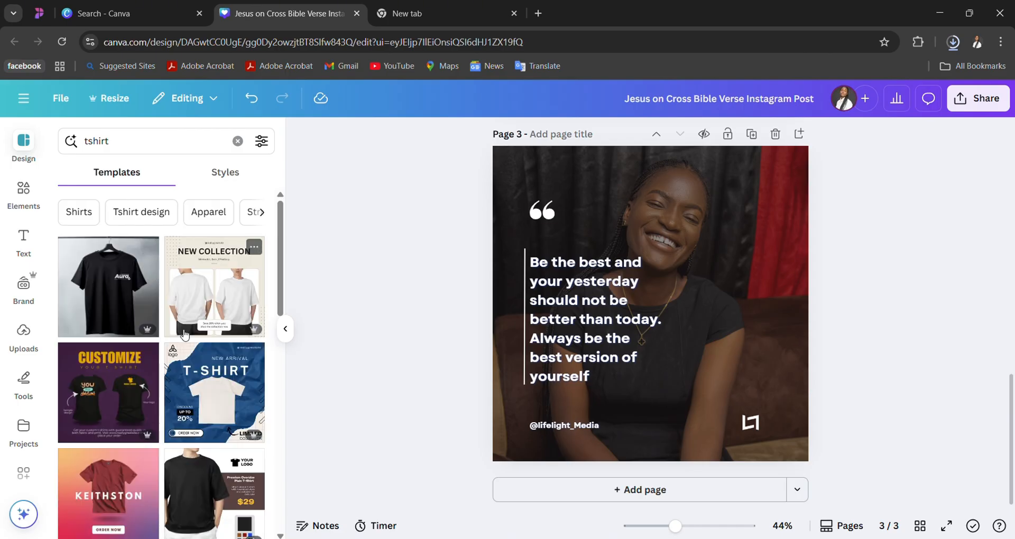
- Add a blank page 4 after the quote page
{"action": "left_click", "coordinate": [545, 496]}
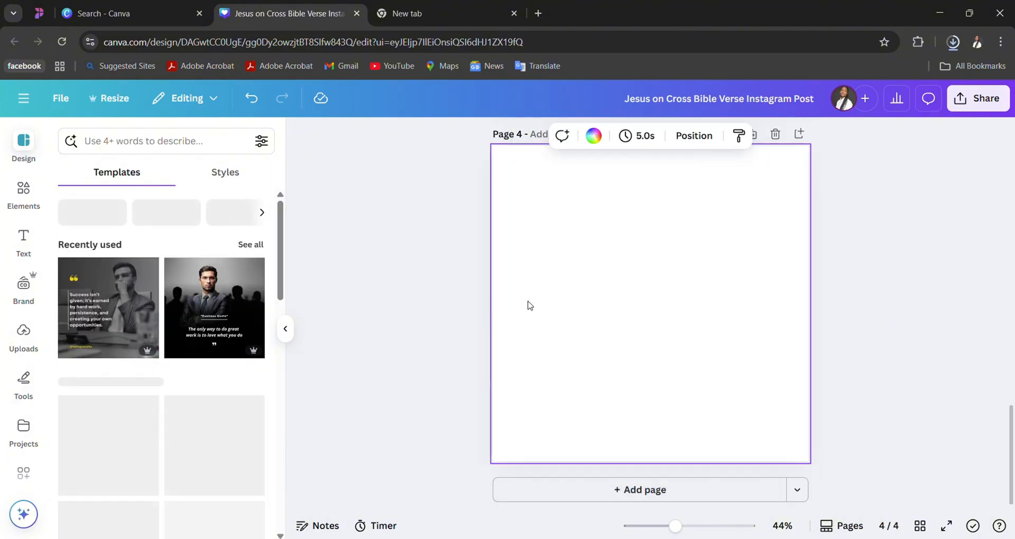
{"action": "scroll", "coordinate": [664, 251], "scroll_direction": "up", "scroll_amount": 3}
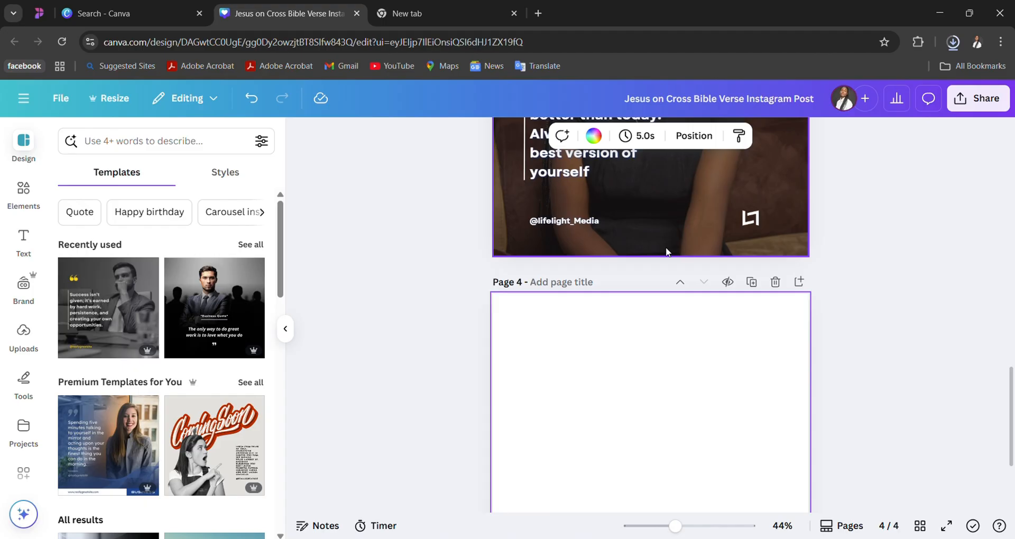
{"action": "scroll", "coordinate": [666, 251], "scroll_direction": "down", "scroll_amount": 3}
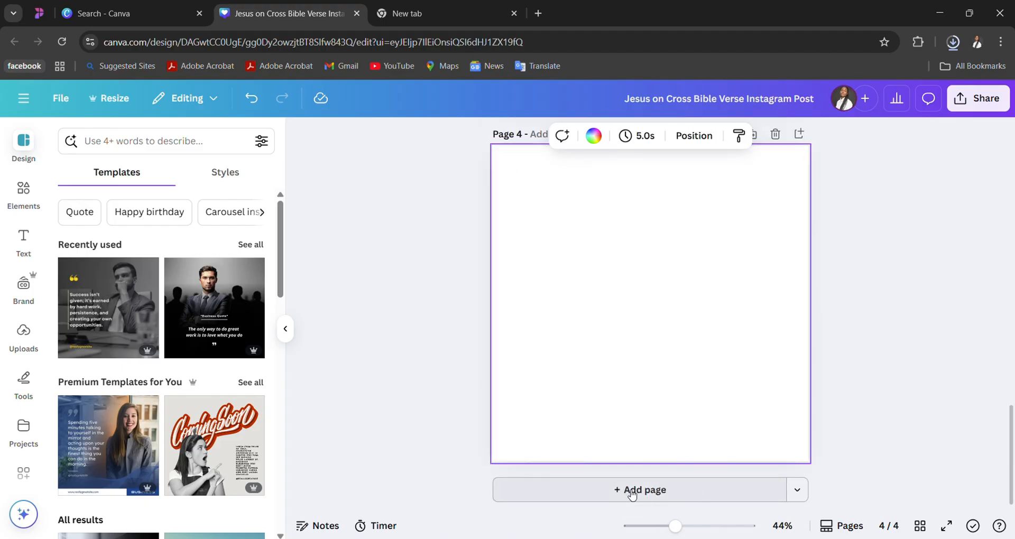
{"action": "scroll", "coordinate": [660, 178], "scroll_direction": "up", "scroll_amount": 20}
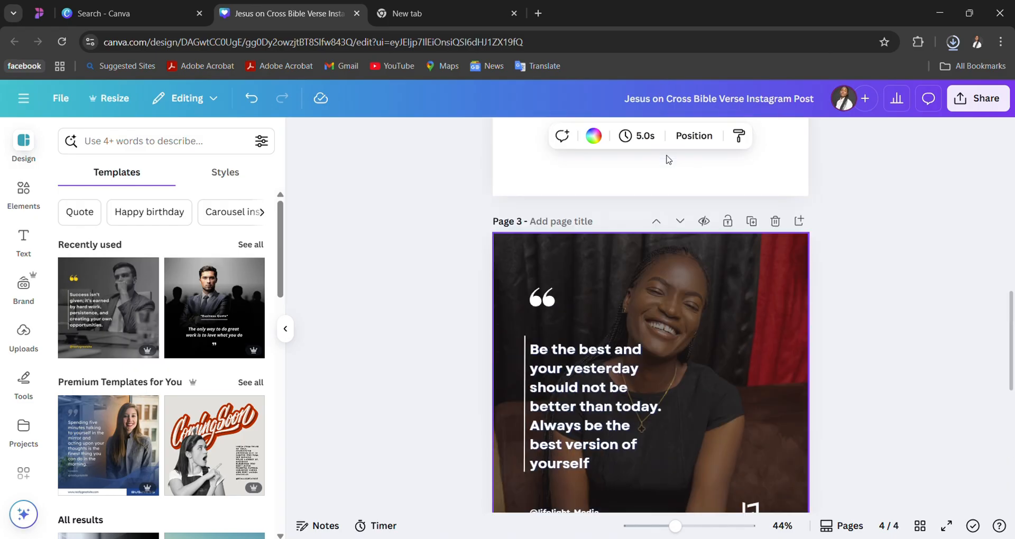
{"action": "scroll", "coordinate": [666, 159], "scroll_direction": "down", "scroll_amount": 4}
{"action": "scroll", "coordinate": [667, 159], "scroll_direction": "down", "scroll_amount": 15}
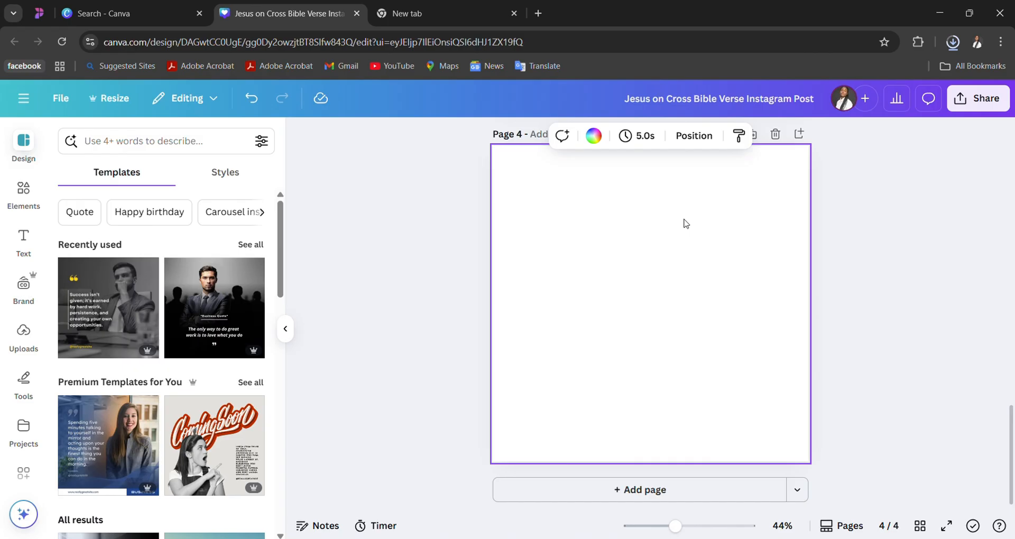
- Search the design templates for "tshirt mockup" using the suggested term
{"action": "left_click", "coordinate": [182, 148]}
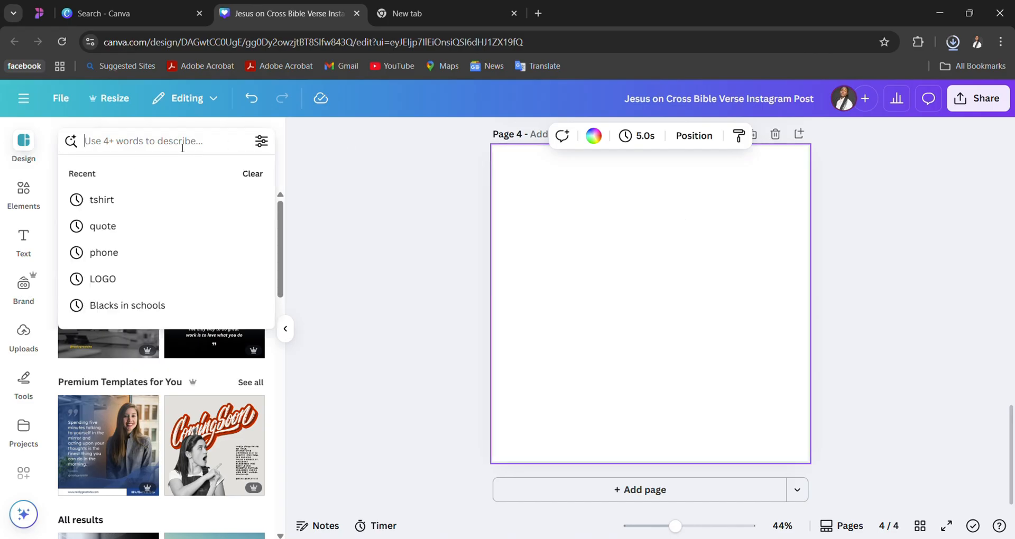
{"action": "type", "text": "tshirt"}
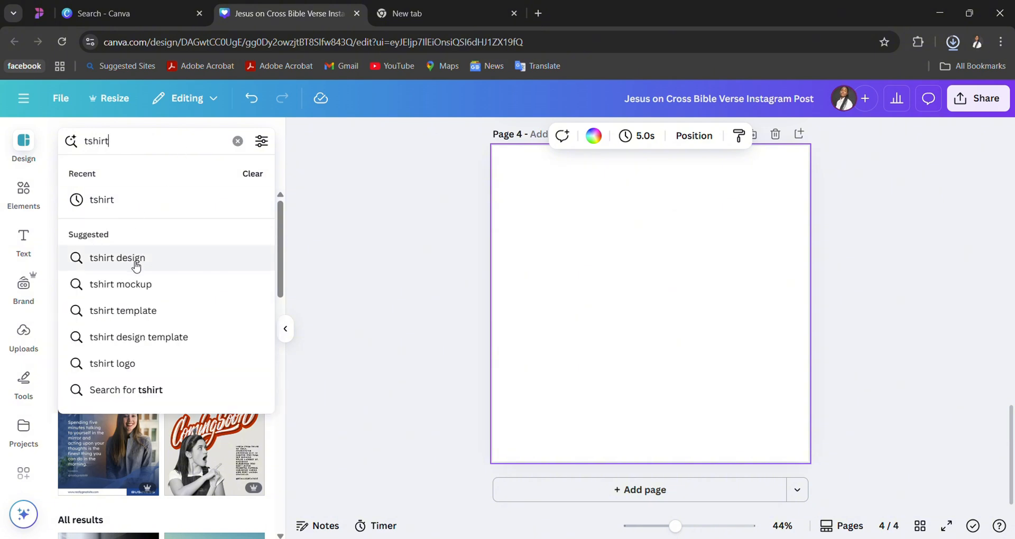
{"action": "left_click", "coordinate": [130, 288]}
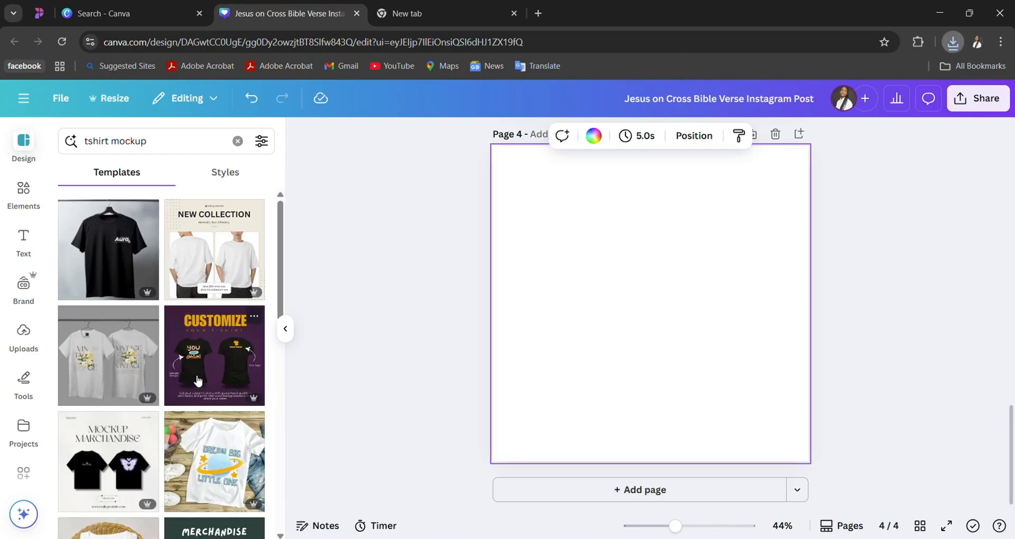
{"action": "left_click", "coordinate": [1005, 276]}
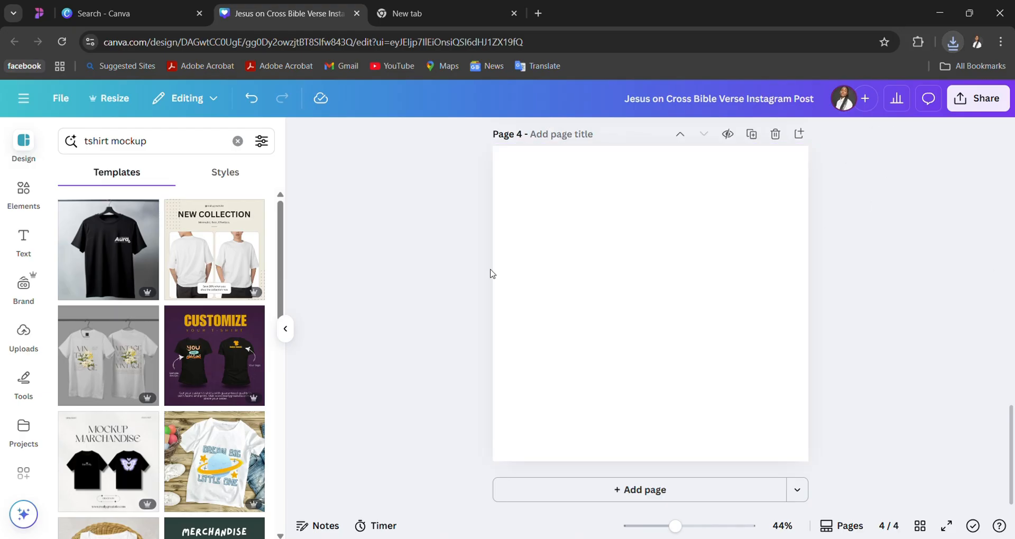
- Apply the White And Grey Minimalist Mockup Instagram Post template to the blank page 4
{"action": "scroll", "coordinate": [210, 391], "scroll_direction": "down", "scroll_amount": 5}
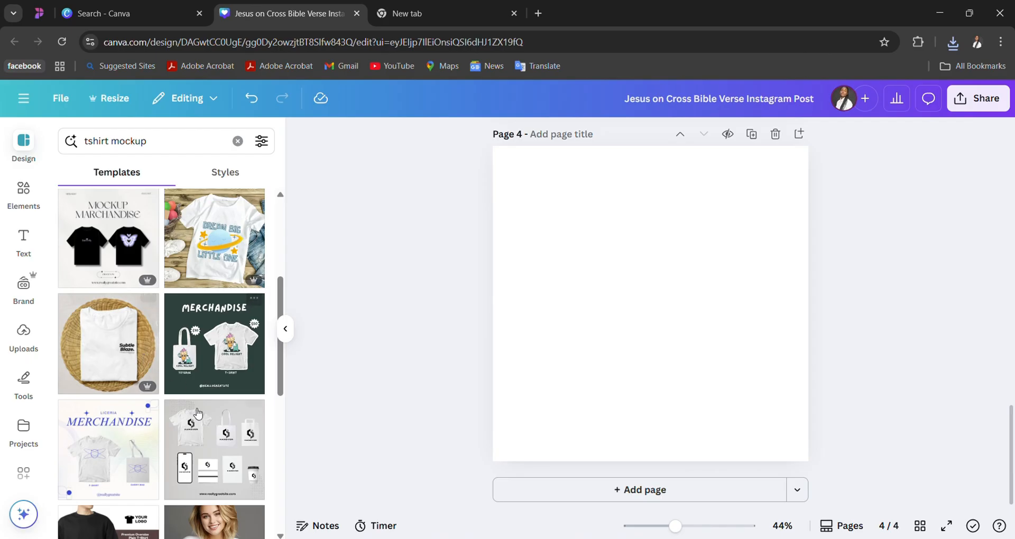
{"action": "scroll", "coordinate": [212, 370], "scroll_direction": "down", "scroll_amount": 2}
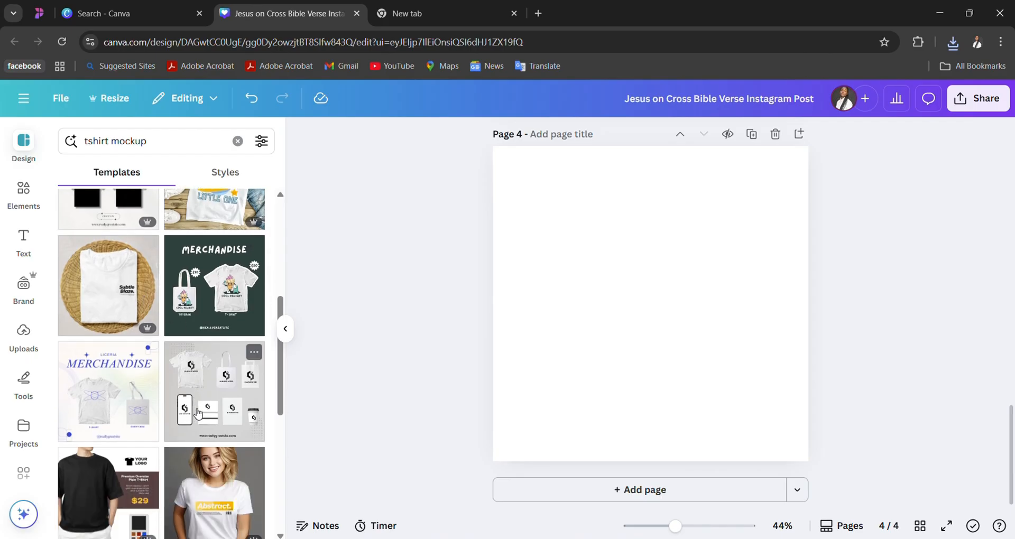
{"action": "left_click", "coordinate": [243, 390]}
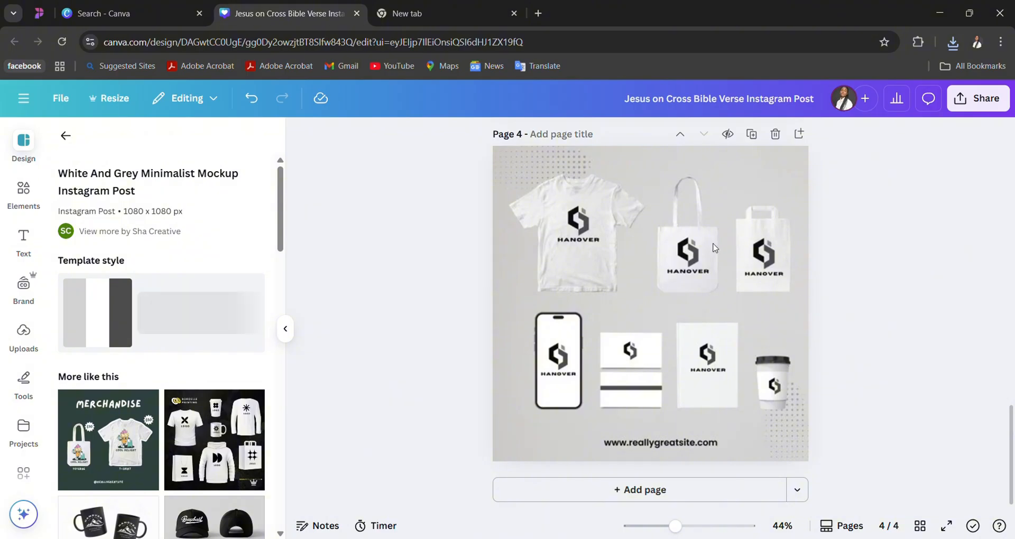
{"action": "left_click", "coordinate": [713, 248]}
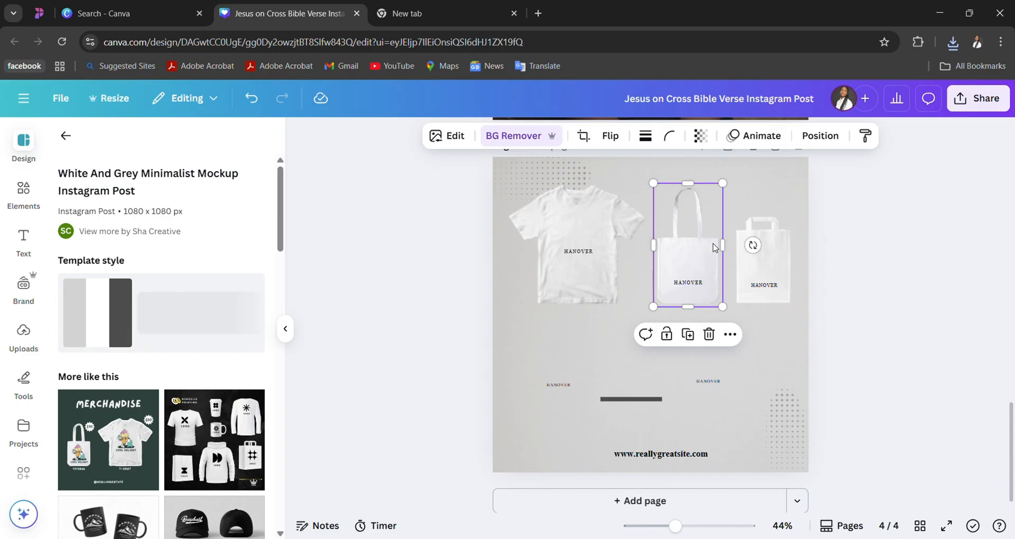
{"action": "left_click", "coordinate": [879, 299]}
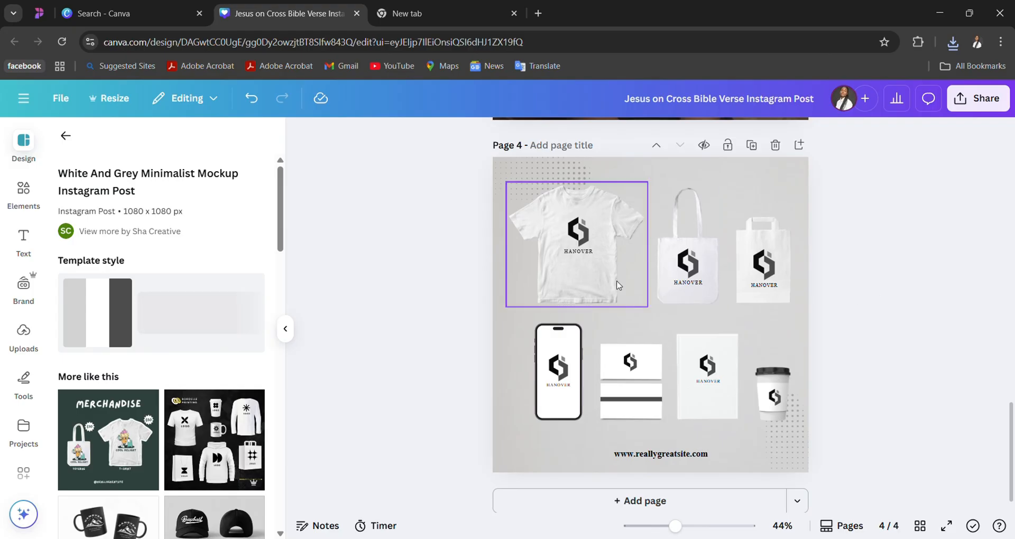
- Browse the similar mockup templates and replace page 4 with the Yellow and Black Minimalist Hoodie Mockup Instagram Post
{"action": "scroll", "coordinate": [177, 474], "scroll_direction": "down", "scroll_amount": 2}
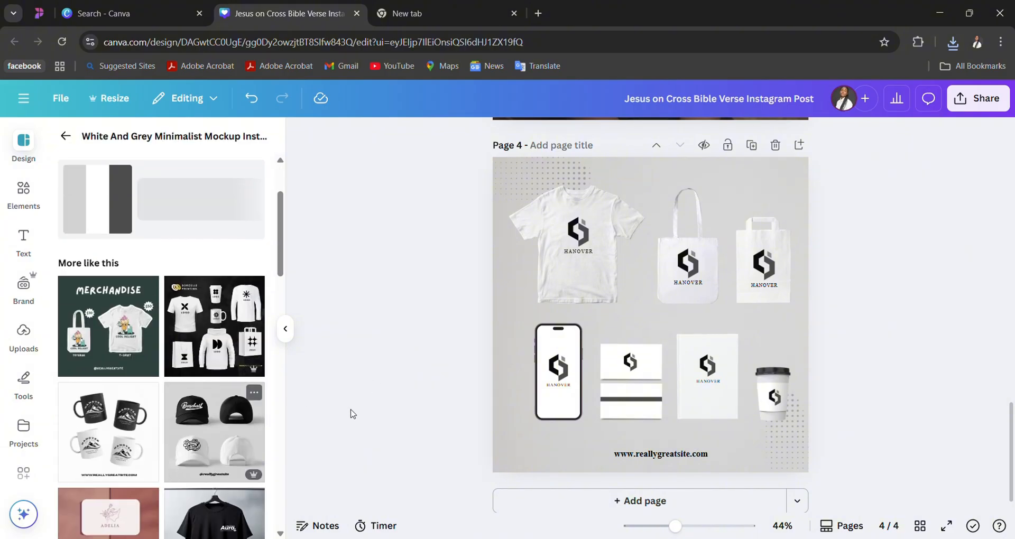
{"action": "left_click_drag", "start_coordinate": [283, 251], "coordinate": [282, 272]}
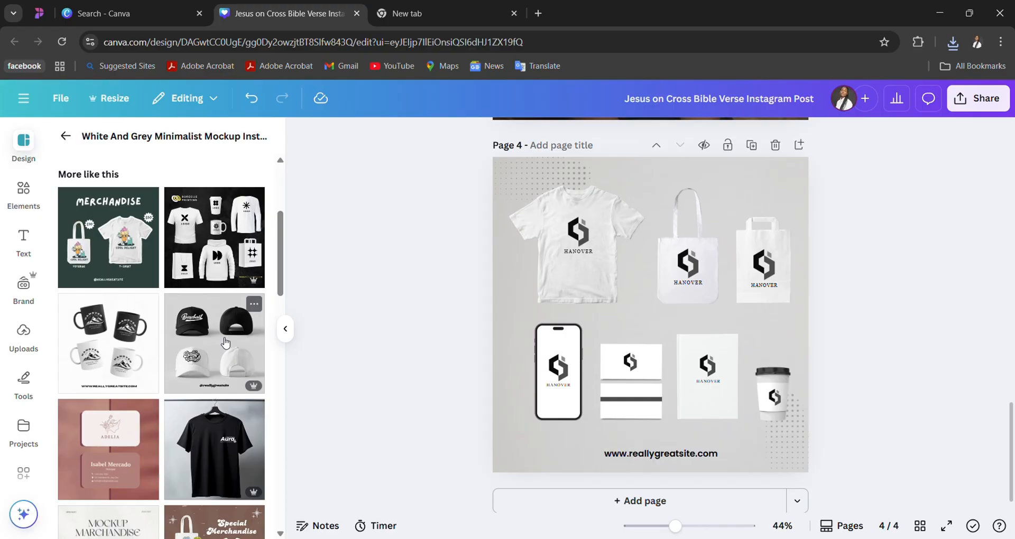
{"action": "scroll", "coordinate": [225, 343], "scroll_direction": "down", "scroll_amount": 5}
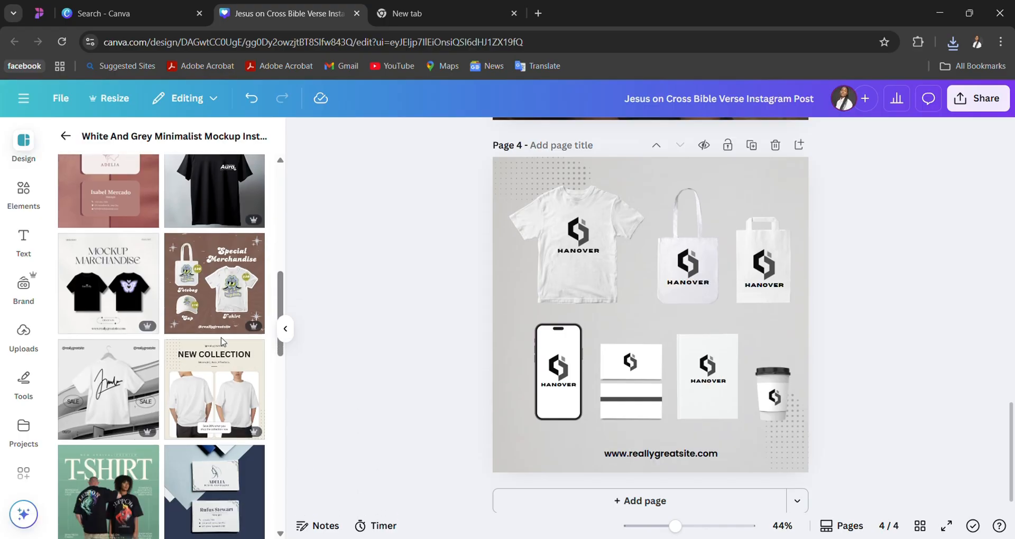
{"action": "scroll", "coordinate": [222, 341], "scroll_direction": "down", "scroll_amount": 5}
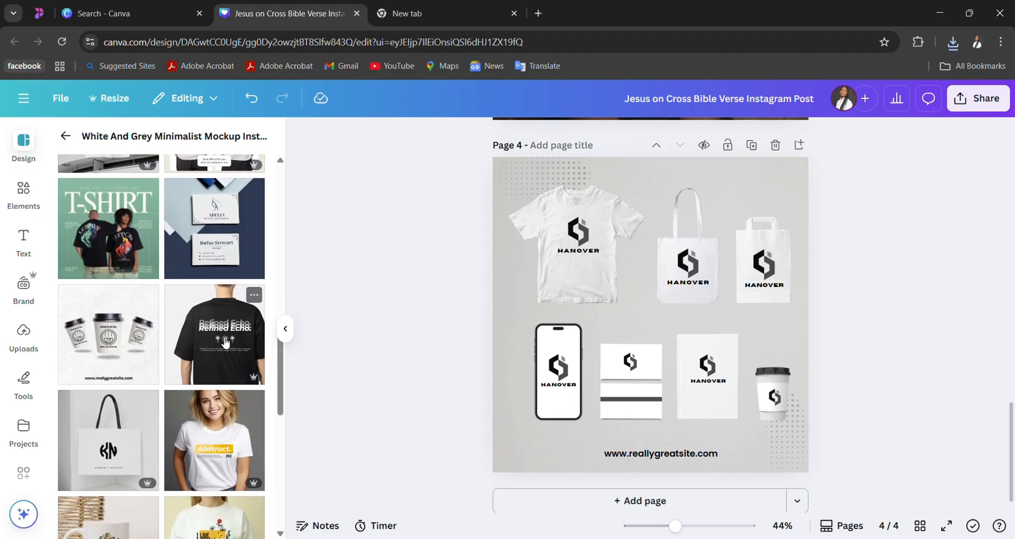
{"action": "scroll", "coordinate": [225, 342], "scroll_direction": "down", "scroll_amount": 6}
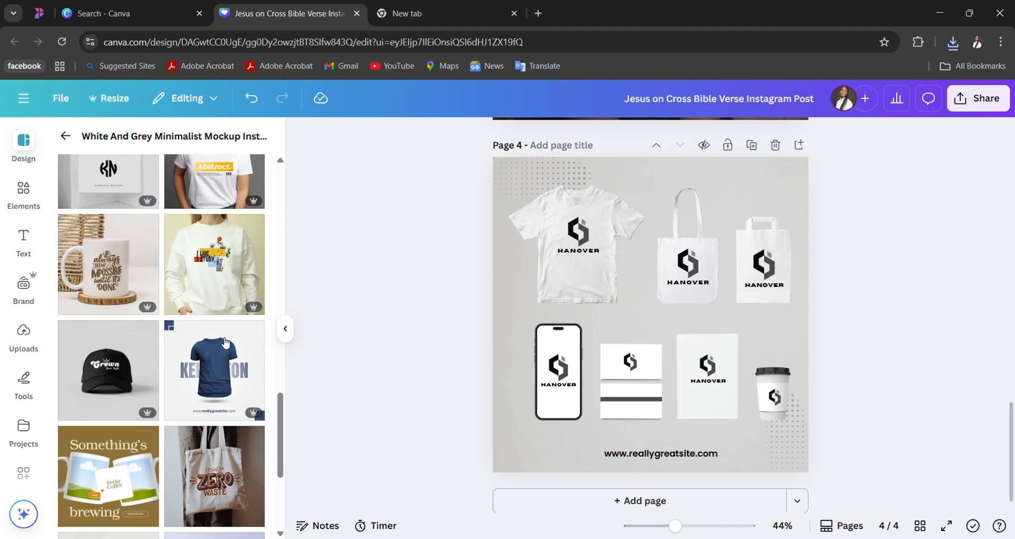
{"action": "scroll", "coordinate": [225, 343], "scroll_direction": "down", "scroll_amount": 1}
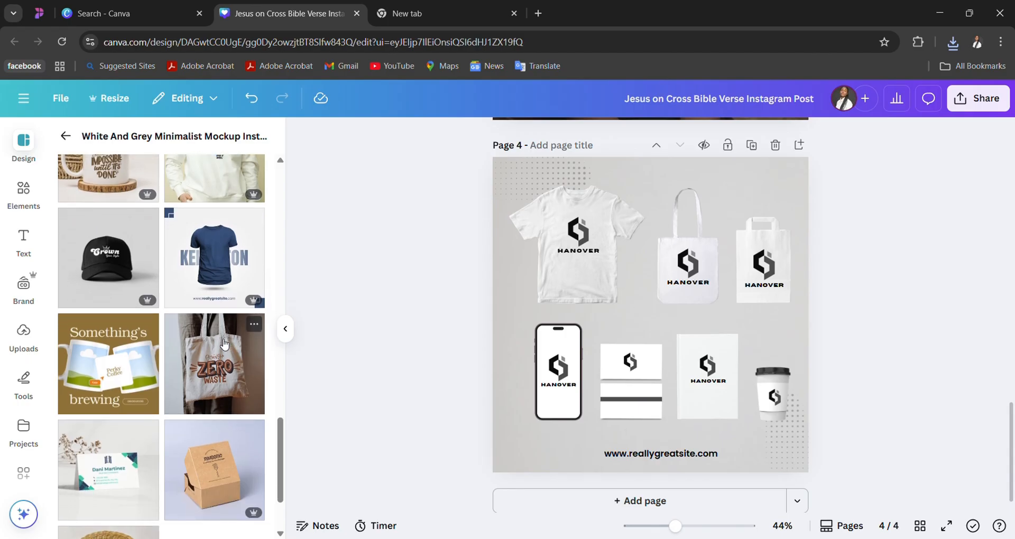
{"action": "left_click", "coordinate": [579, 236]}
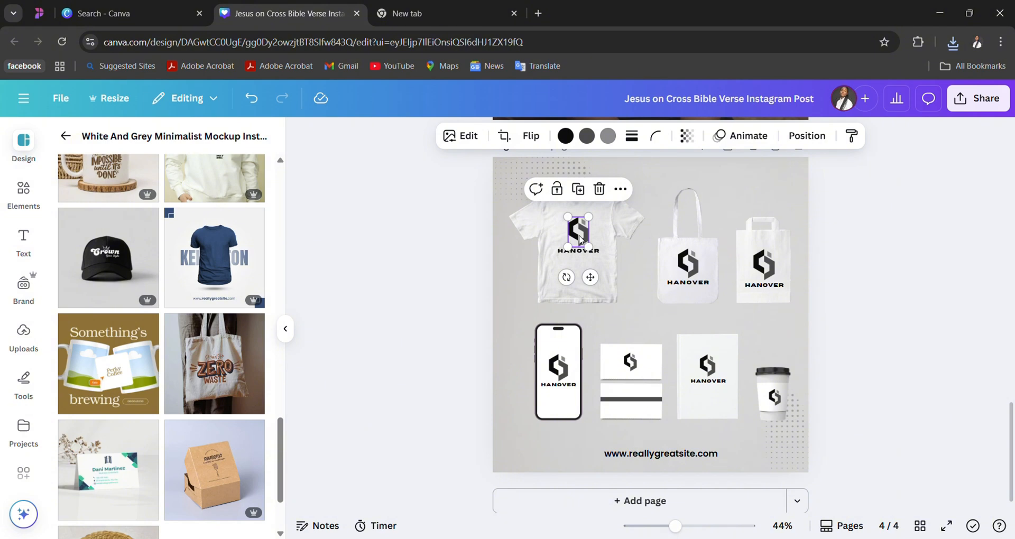
{"action": "scroll", "coordinate": [137, 325], "scroll_direction": "down", "scroll_amount": 2}
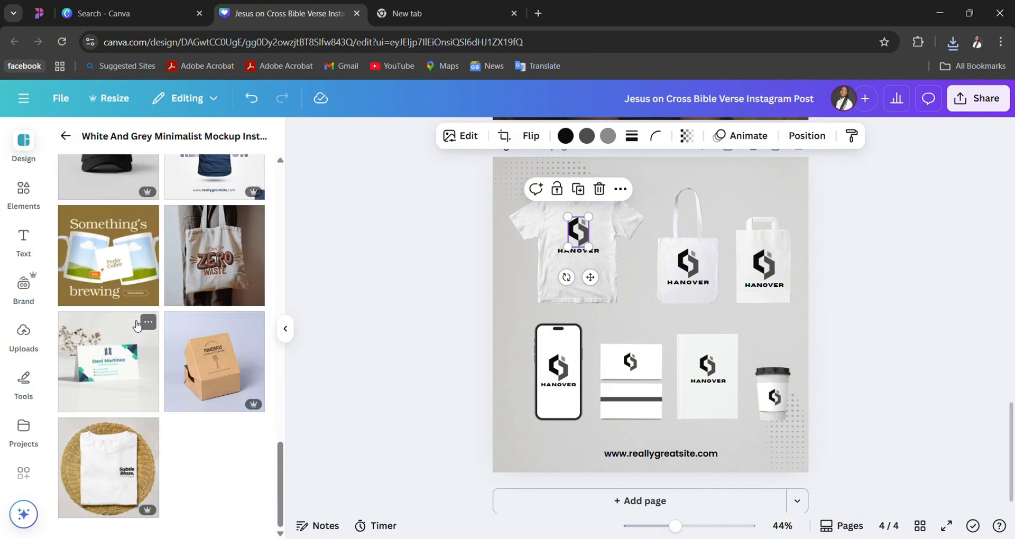
{"action": "scroll", "coordinate": [157, 294], "scroll_direction": "up", "scroll_amount": 8}
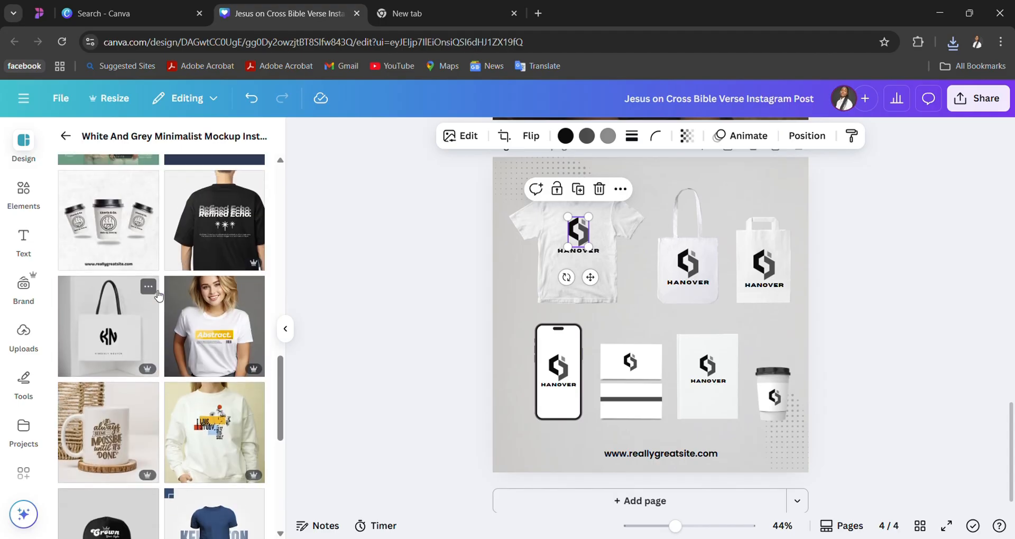
{"action": "scroll", "coordinate": [159, 296], "scroll_direction": "up", "scroll_amount": 1}
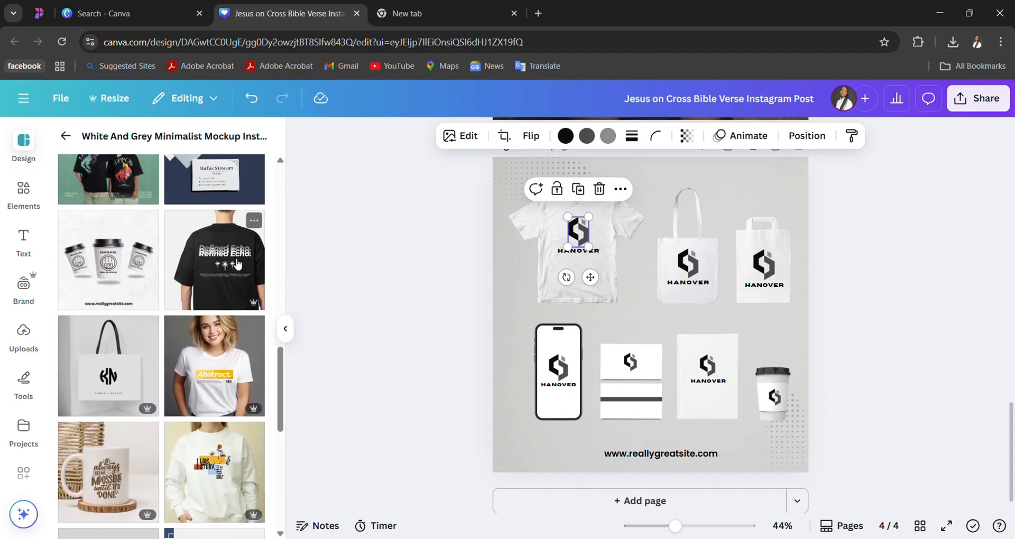
{"action": "left_click", "coordinate": [225, 470]}
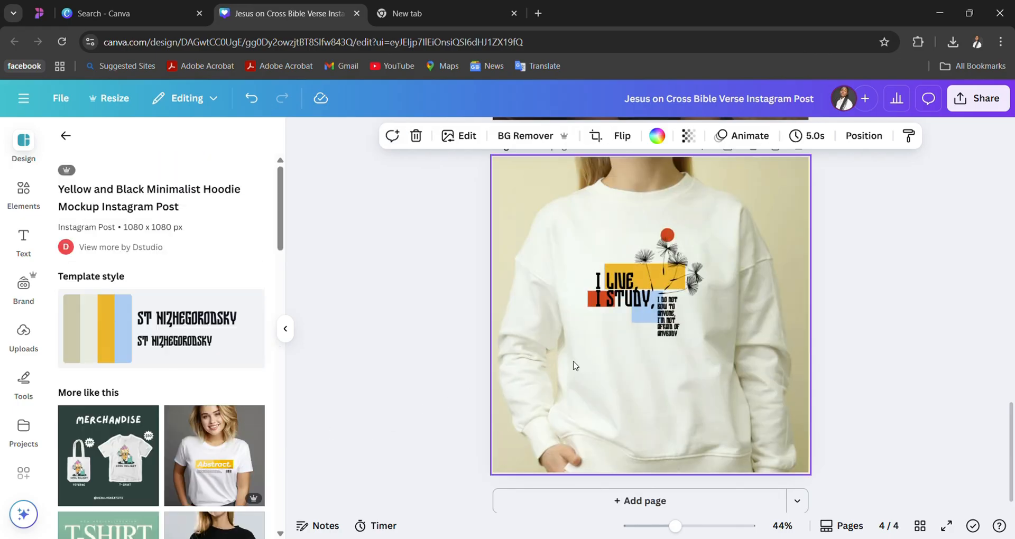
- Delete the entire printed graphic from the sweatshirt, including the slogan texts, coloured blocks, flower drawing and red circle
{"action": "left_click", "coordinate": [639, 316]}
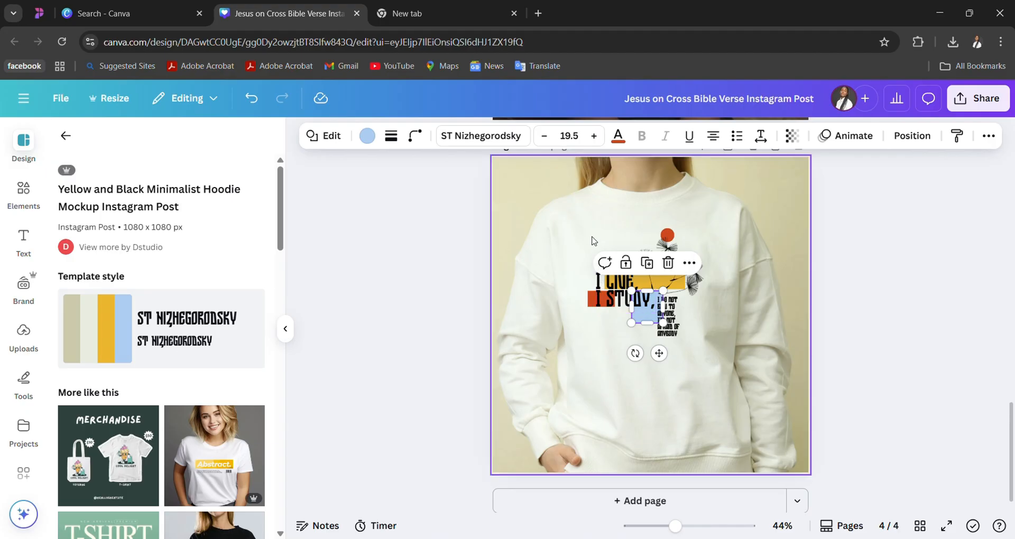
{"action": "left_click_drag", "start_coordinate": [592, 236], "coordinate": [691, 347]}
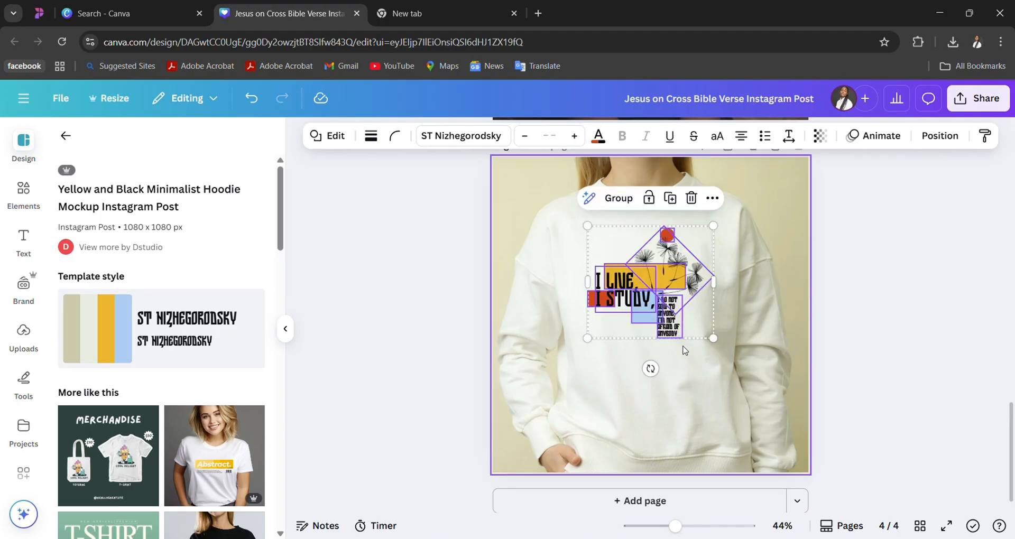
{"action": "left_click", "coordinate": [642, 374]}
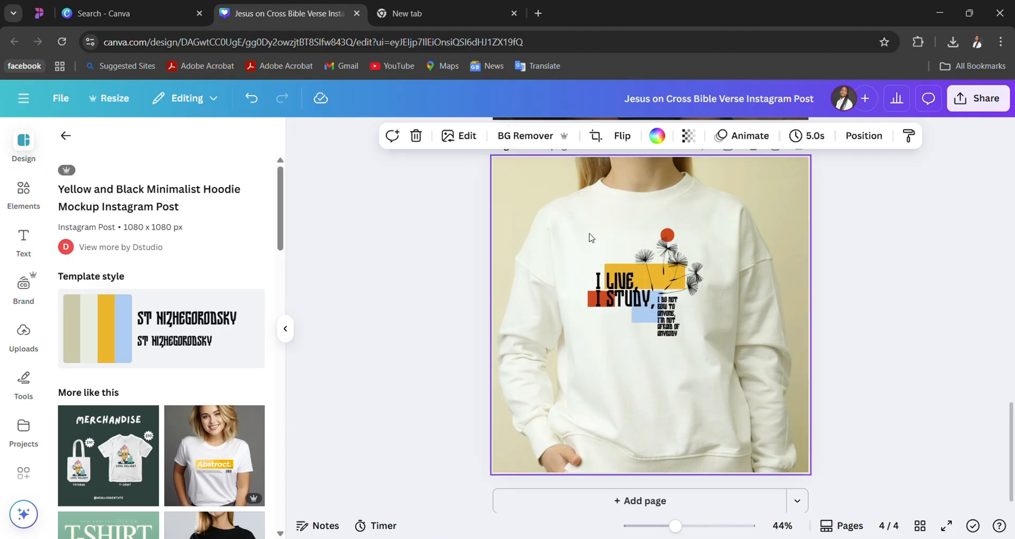
{"action": "left_click_drag", "start_coordinate": [589, 233], "coordinate": [710, 396]}
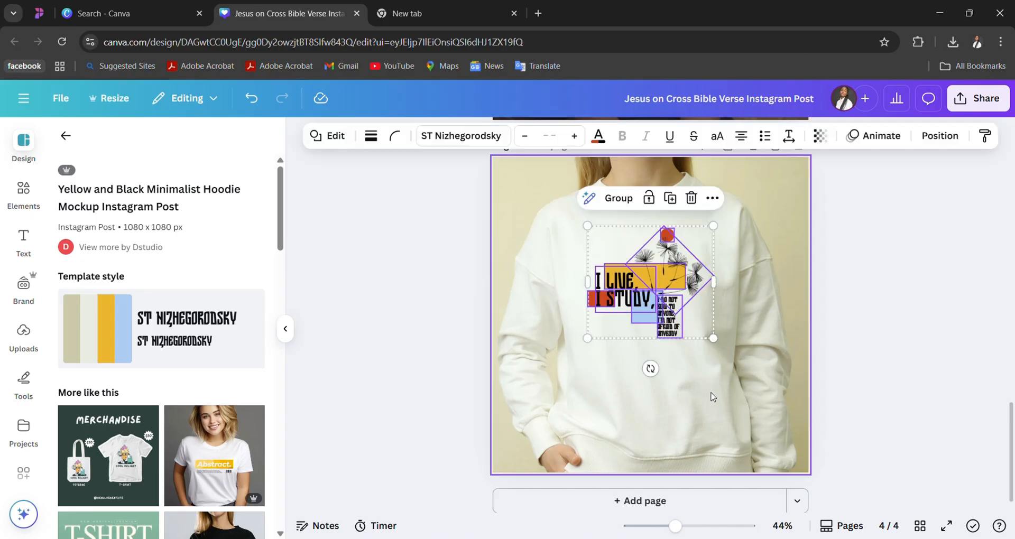
{"action": "left_click", "coordinate": [600, 244]}
{"action": "left_click_drag", "start_coordinate": [600, 244], "coordinate": [699, 384]}
{"action": "key", "text": "Delete"}
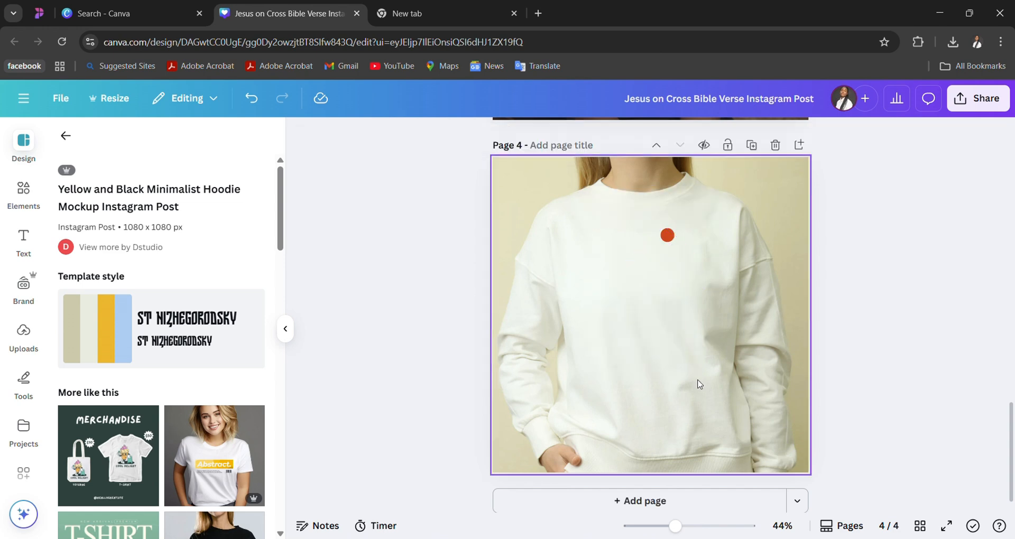
{"action": "left_click", "coordinate": [668, 236]}
{"action": "key", "text": "Delete"}
- Add the uploaded Lifelight Media logo with black lettering and place it at a small size on the sweatshirt's chest
{"action": "left_click", "coordinate": [24, 338]}
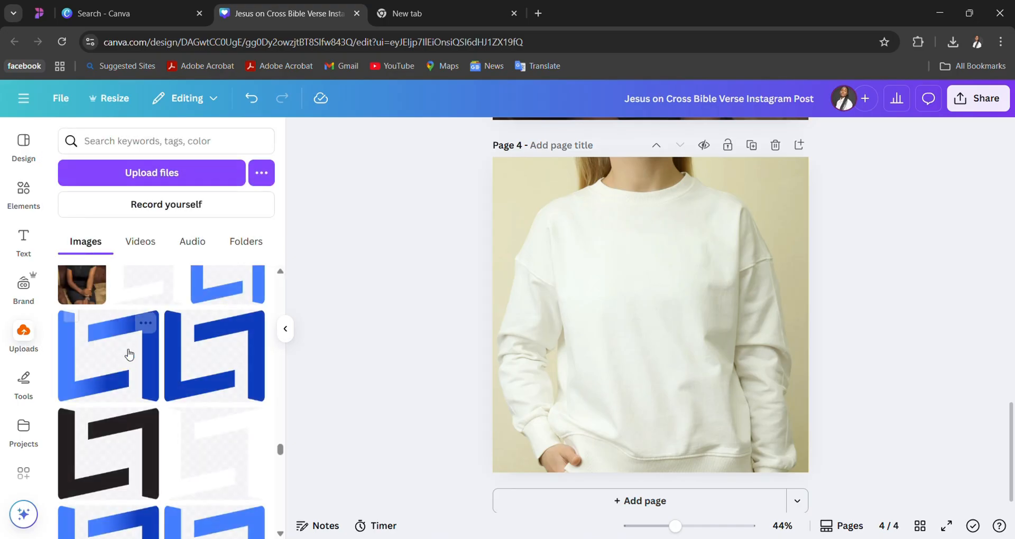
{"action": "scroll", "coordinate": [185, 438], "scroll_direction": "down", "scroll_amount": 8}
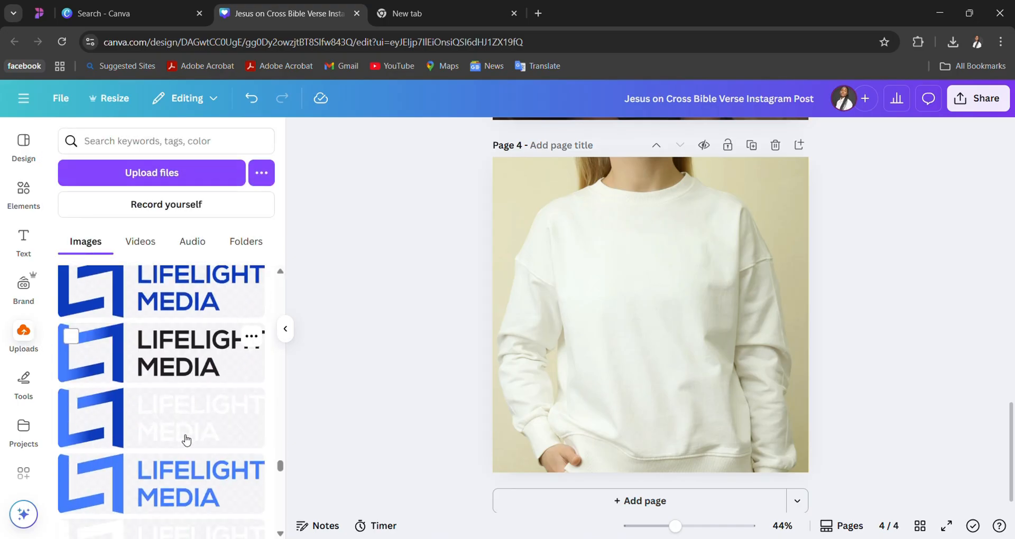
{"action": "left_click", "coordinate": [192, 363]}
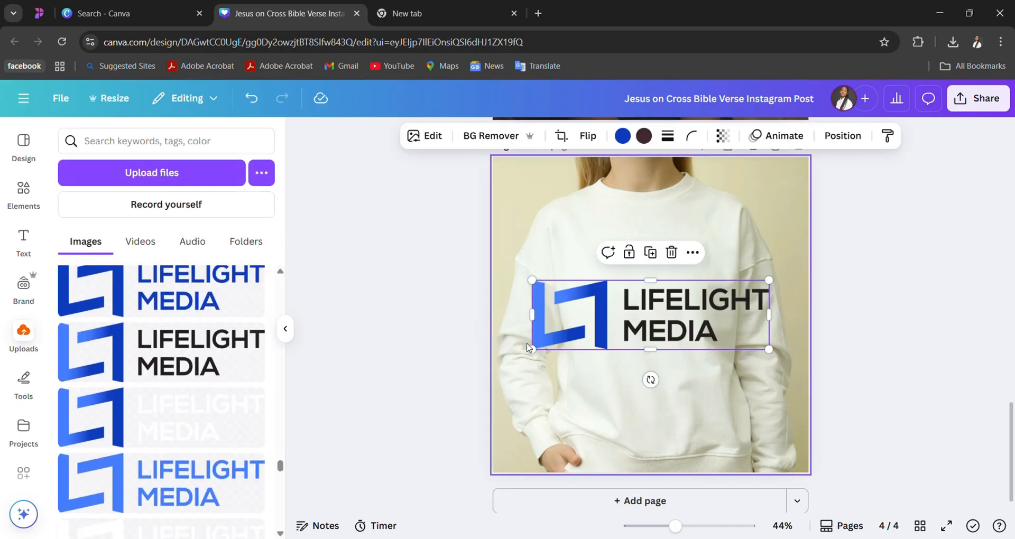
{"action": "left_click_drag", "start_coordinate": [527, 348], "coordinate": [704, 319]}
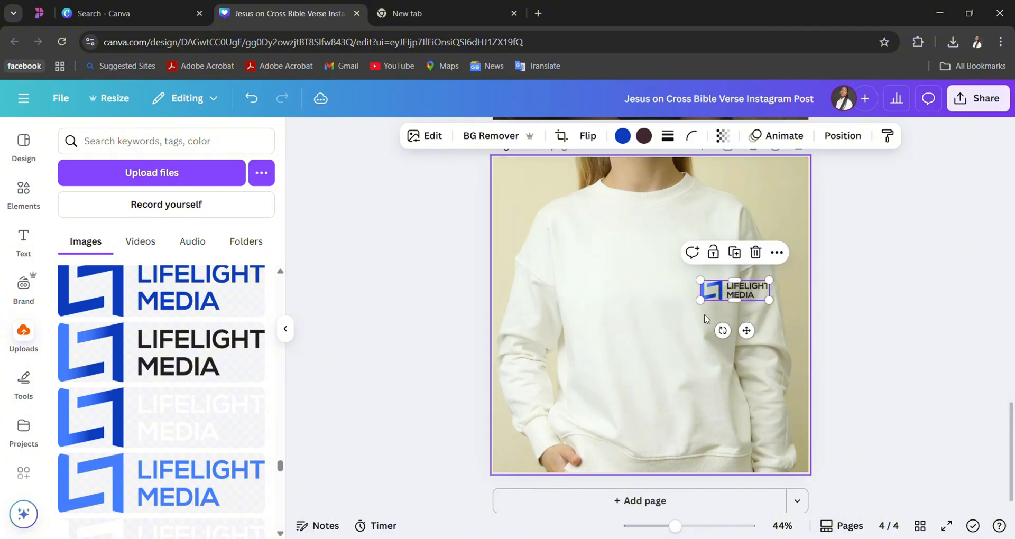
{"action": "left_click_drag", "start_coordinate": [744, 291], "coordinate": [705, 259]}
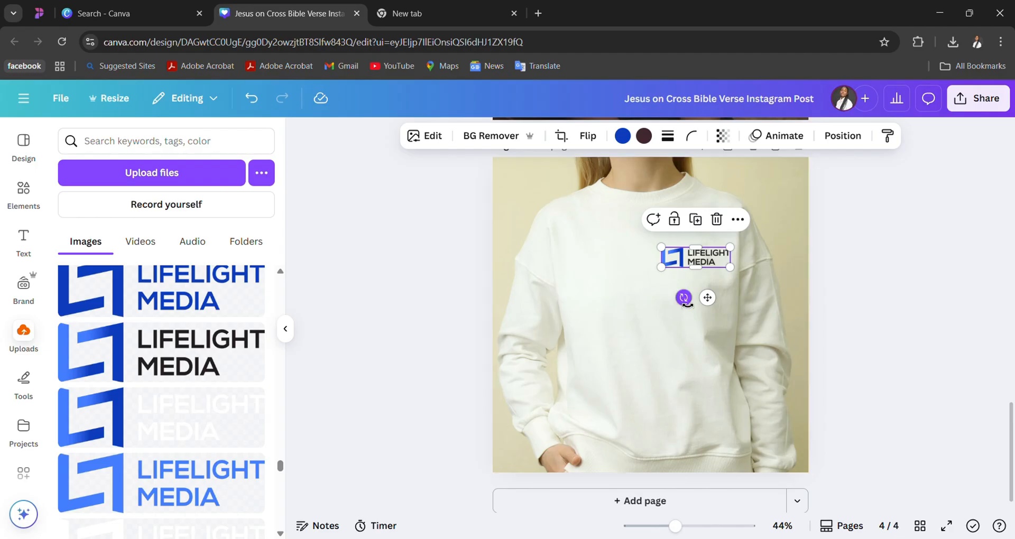
- Tilt the chest logo slightly clockwise, shrink it a little more and shift it slightly upward on the sweatshirt
{"action": "left_click_drag", "start_coordinate": [683, 298], "coordinate": [702, 290]}
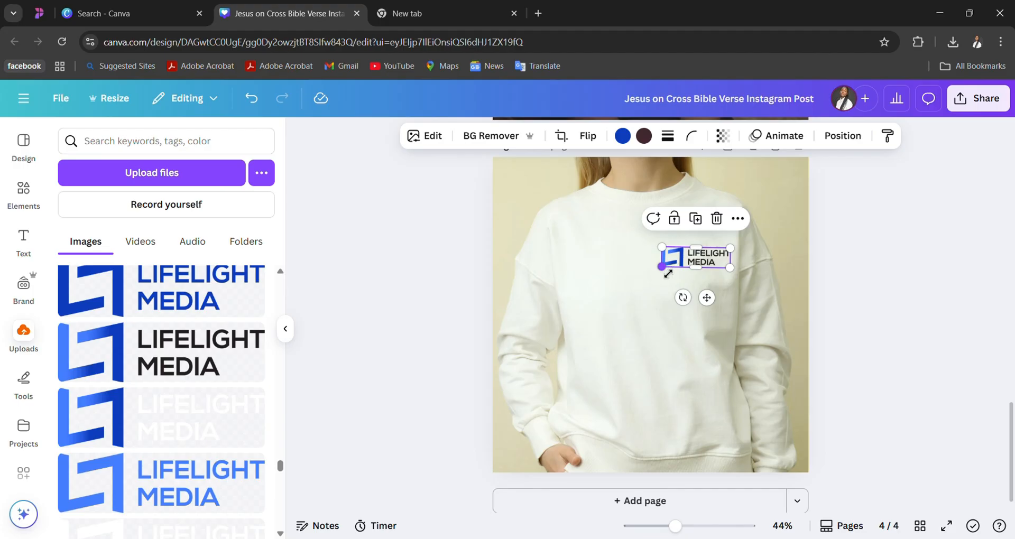
{"action": "left_click_drag", "start_coordinate": [667, 273], "coordinate": [679, 290]}
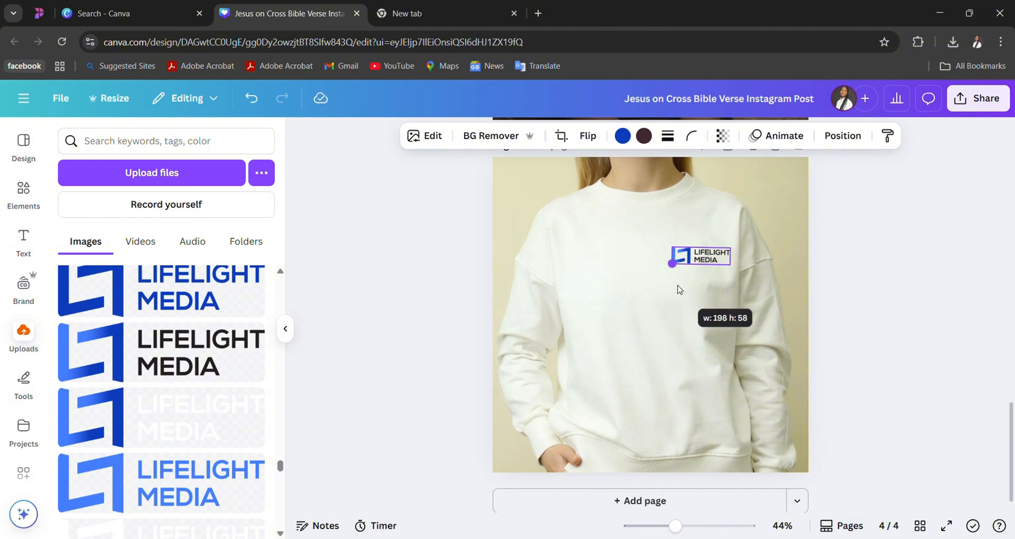
{"action": "left_click", "coordinate": [629, 349]}
{"action": "left_click", "coordinate": [704, 263]}
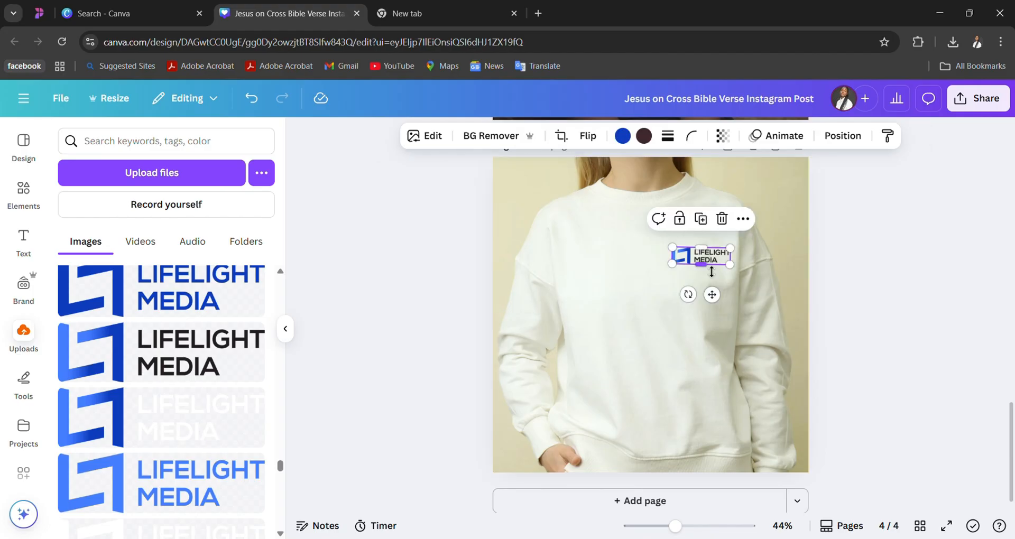
{"action": "left_click_drag", "start_coordinate": [726, 259], "coordinate": [724, 250]}
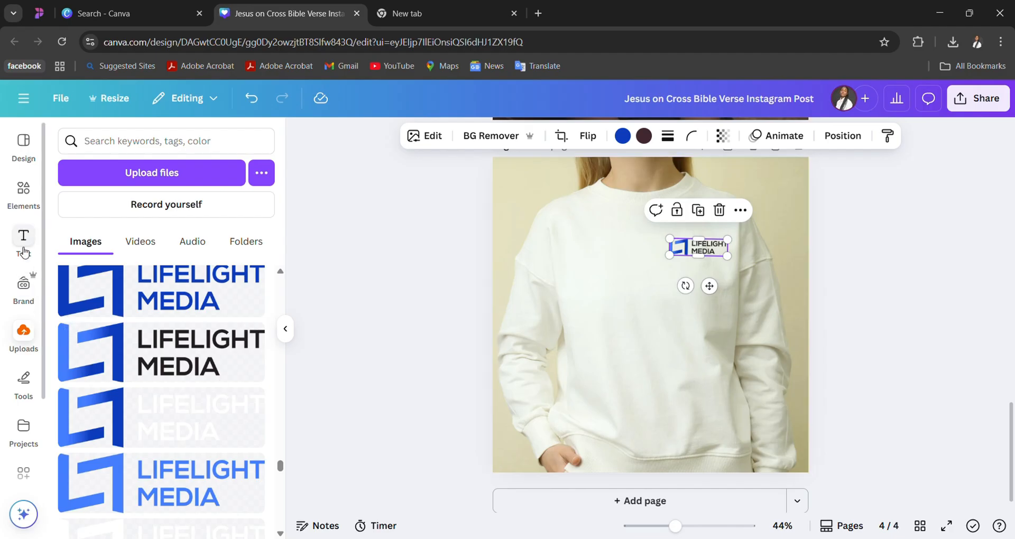
- Add the "YOU ARE THE best" font combination to the middle of the sweatshirt and look through the other combinations
{"action": "left_click", "coordinate": [24, 249]}
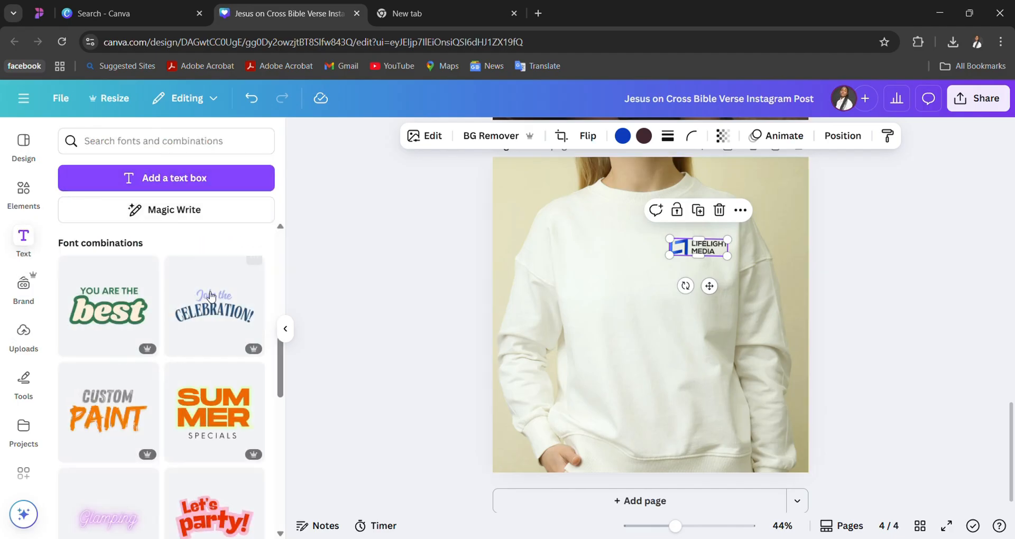
{"action": "left_click", "coordinate": [102, 310]}
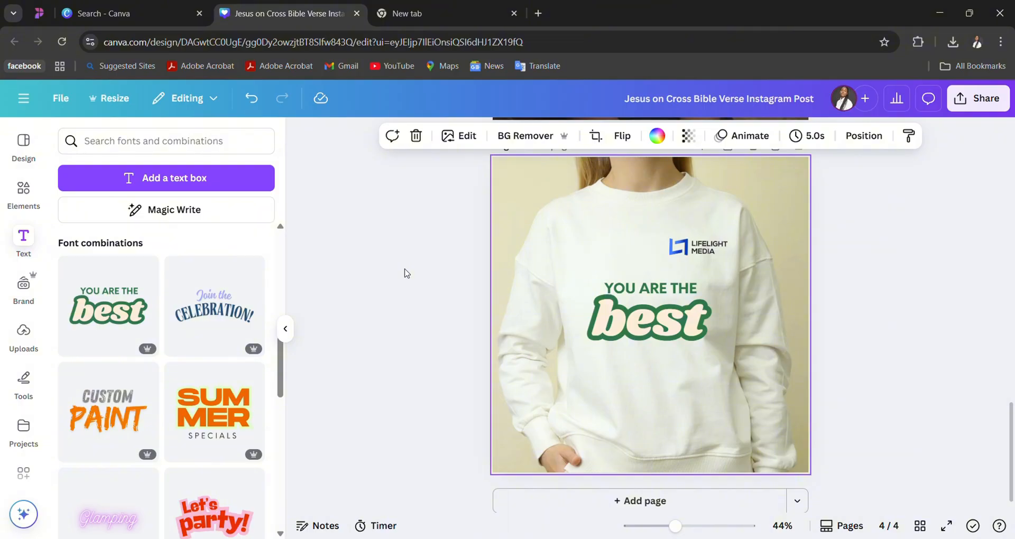
{"action": "scroll", "coordinate": [150, 410], "scroll_direction": "down", "scroll_amount": 2}
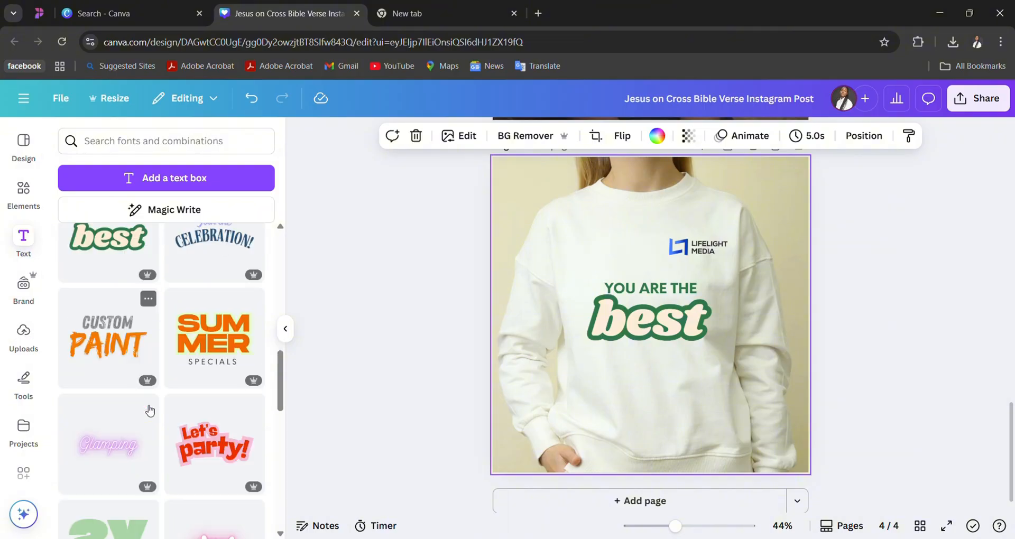
{"action": "scroll", "coordinate": [150, 410], "scroll_direction": "down", "scroll_amount": 5}
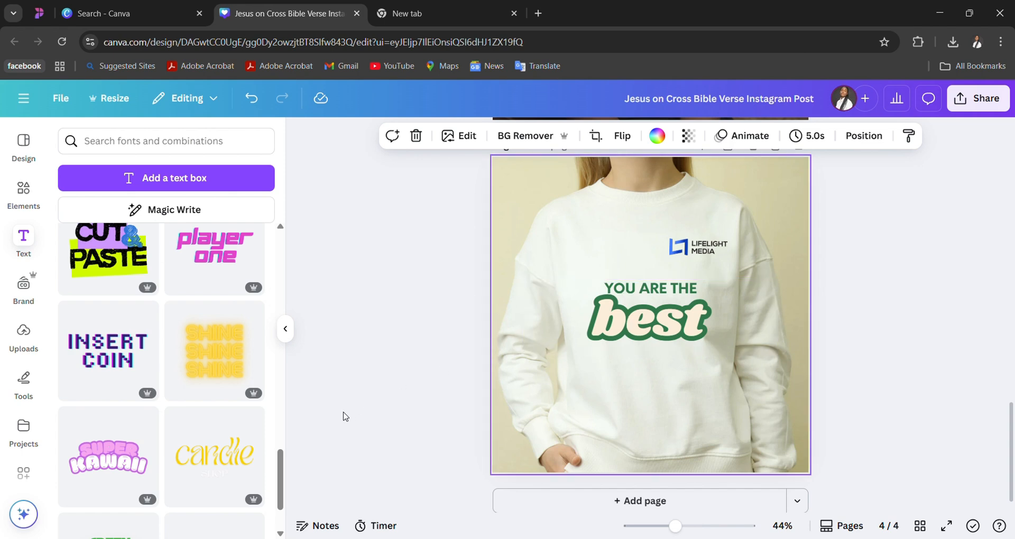
{"action": "scroll", "coordinate": [197, 439], "scroll_direction": "down", "scroll_amount": 5}
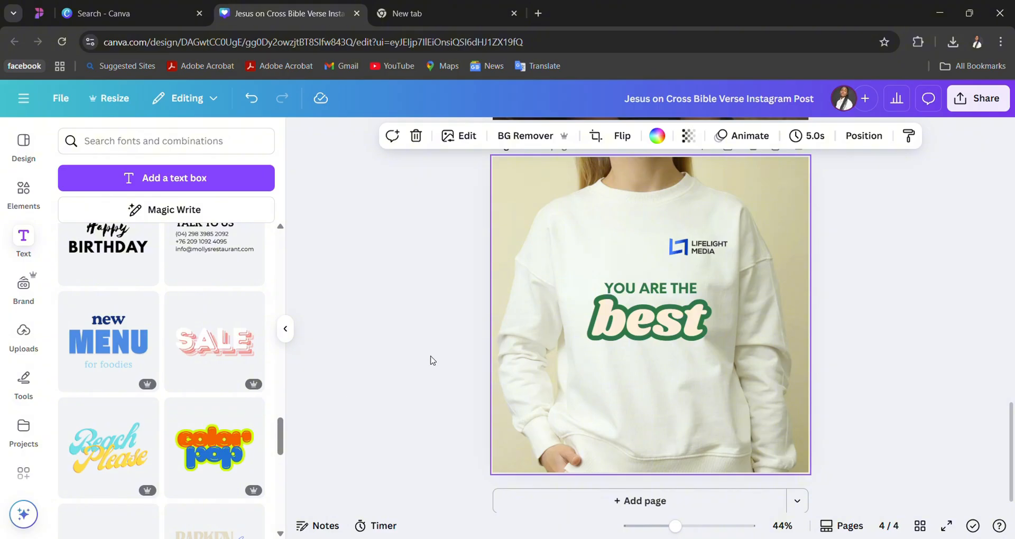
- Try to select the small "YOU ARE THE" line inside the text group for editing
{"action": "left_click", "coordinate": [694, 321]}
{"action": "double_click", "coordinate": [696, 319]}
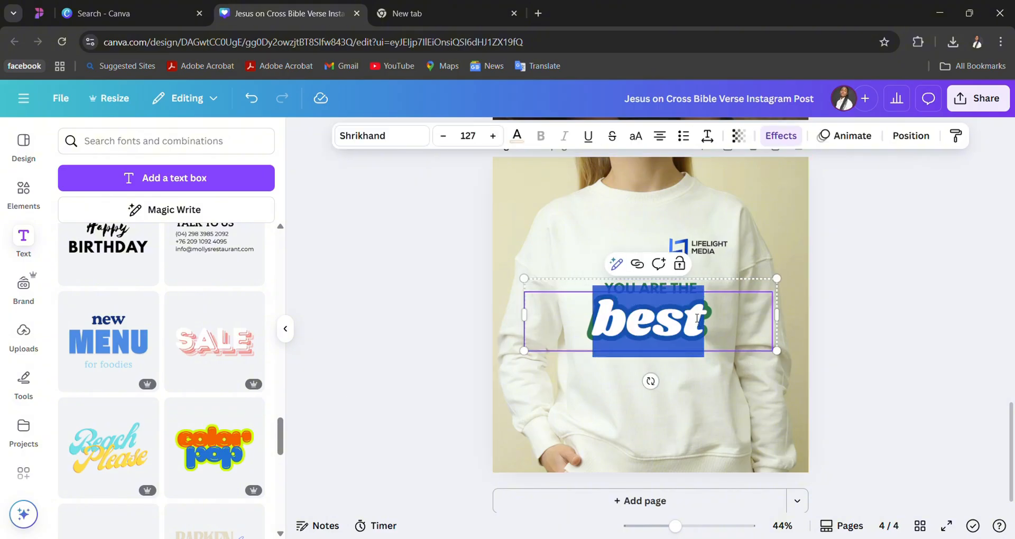
{"action": "left_click", "coordinate": [693, 293]}
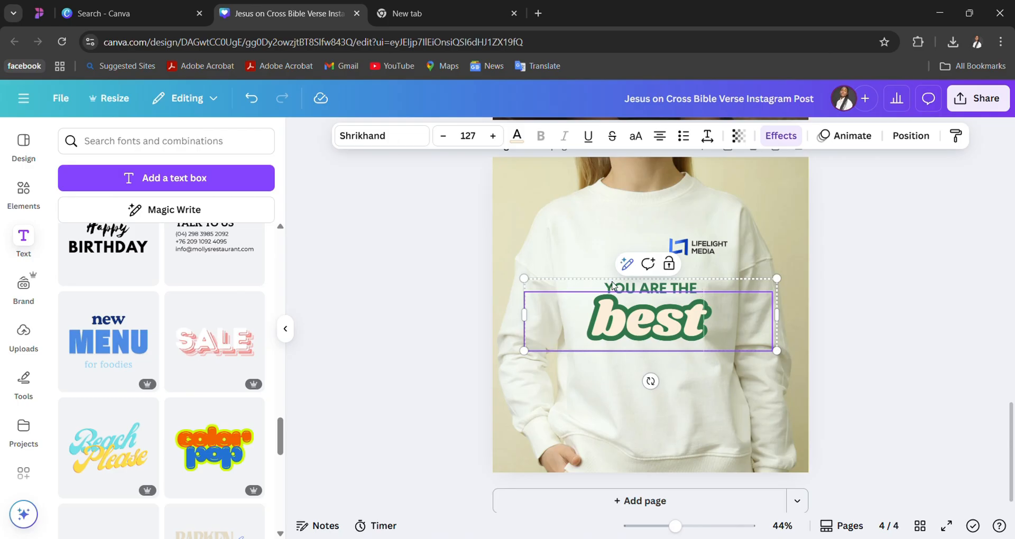
{"action": "double_click", "coordinate": [628, 291]}
{"action": "left_click", "coordinate": [628, 291]}
{"action": "double_click", "coordinate": [628, 292]}
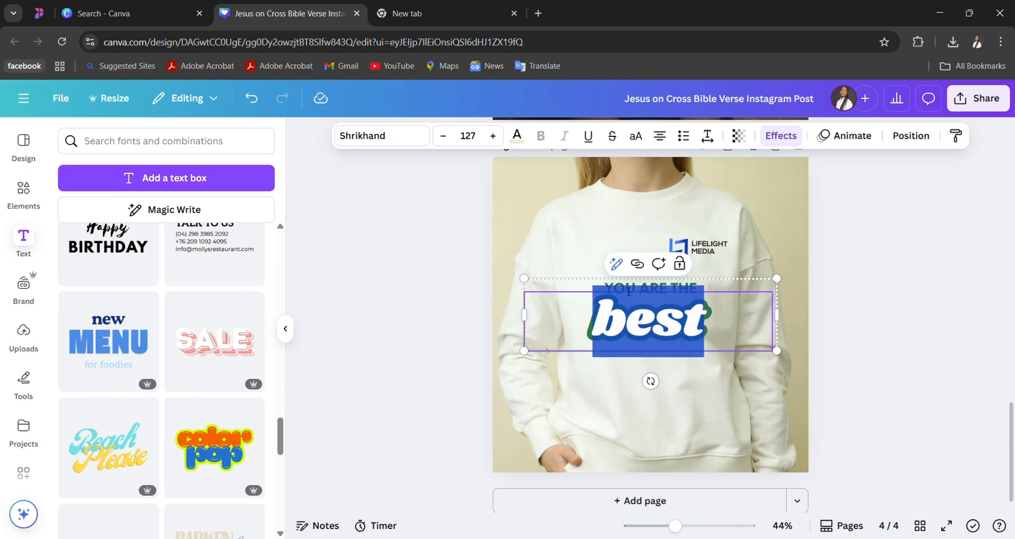
{"action": "left_click", "coordinate": [615, 295]}
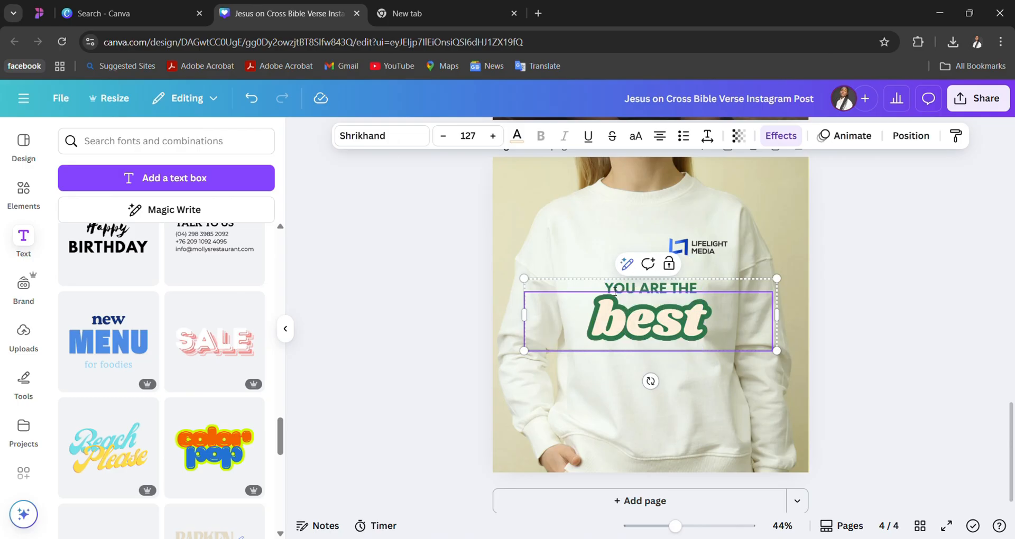
- Replace the word "best" in the sweatshirt's text group with "To life &"
{"action": "double_click", "coordinate": [615, 291]}
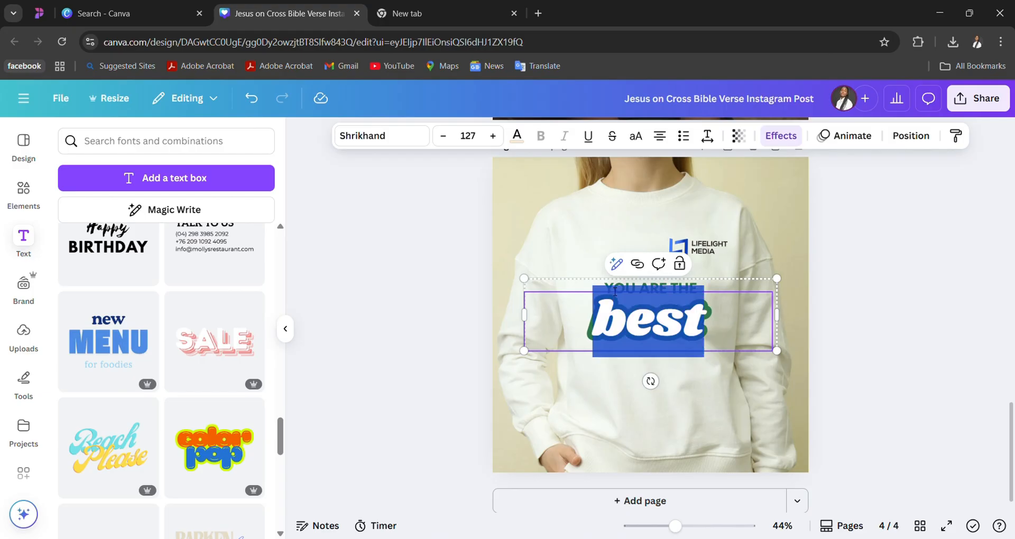
{"action": "type", "text": "b"}
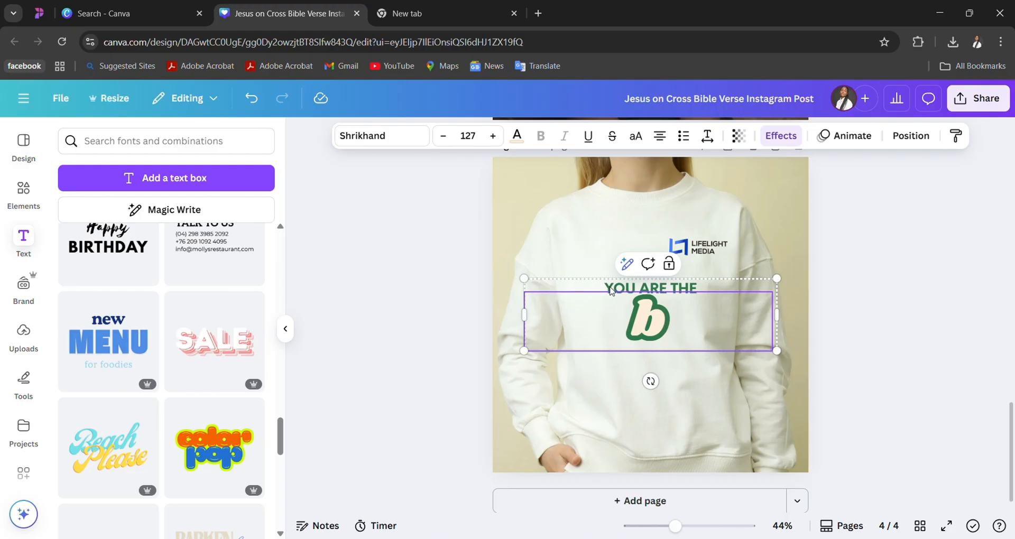
{"action": "key", "text": "BackSpace"}
{"action": "type", "text": "T"}
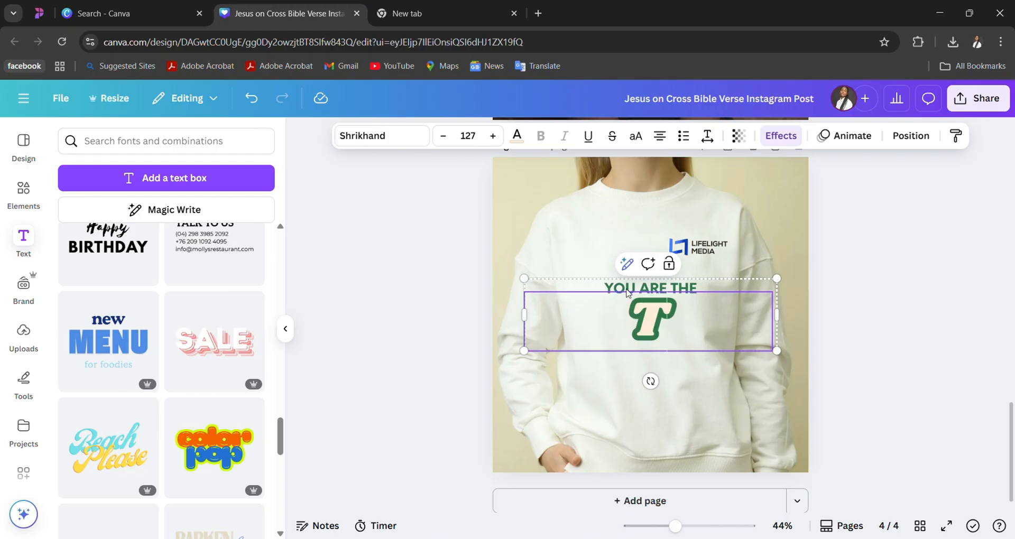
{"action": "type", "text": "o life"}
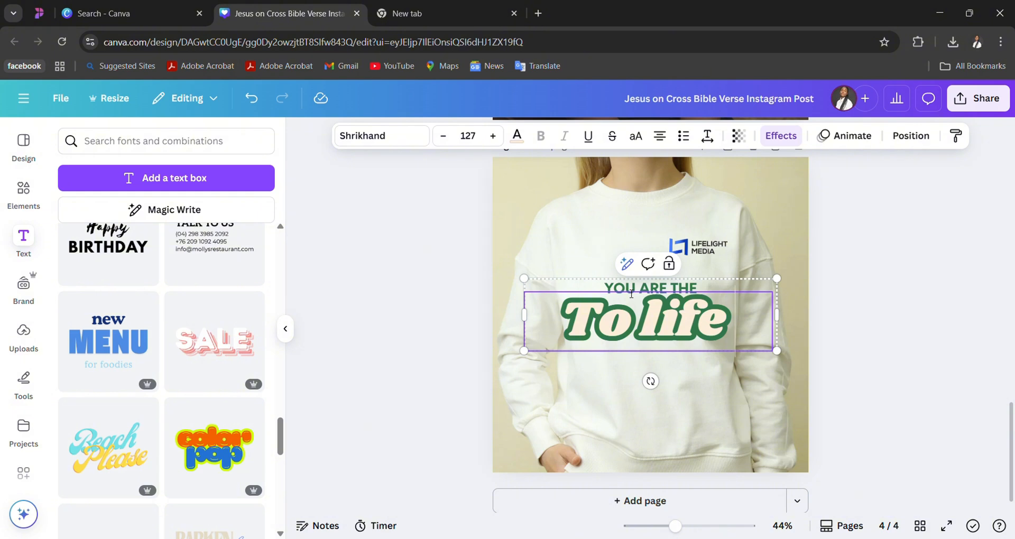
{"action": "type", "text": " &"}
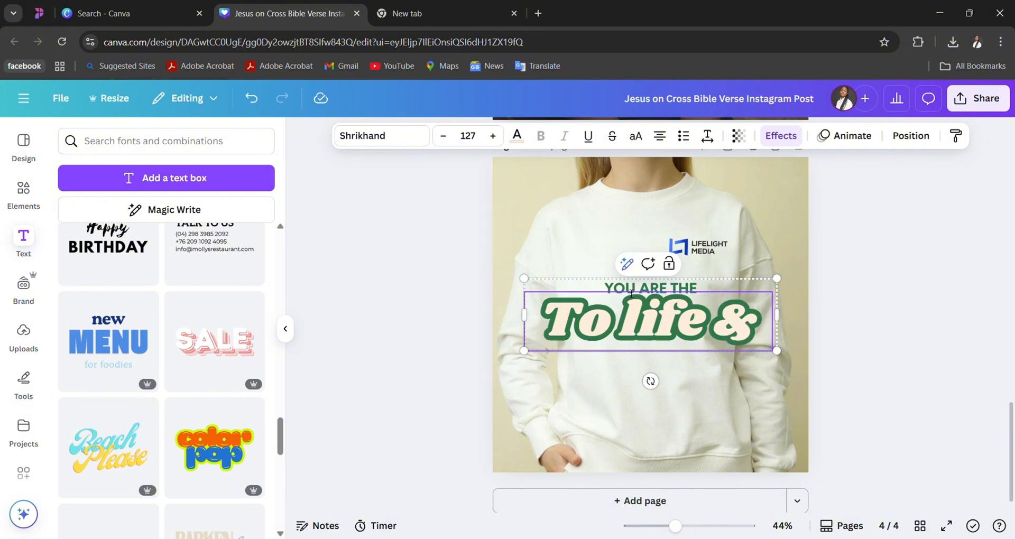
- Add a second line reading "TO LIFE" in capitals below "To life &" in the large slogan text
{"action": "key", "text": "Return"}
{"action": "type", "text": "to"}
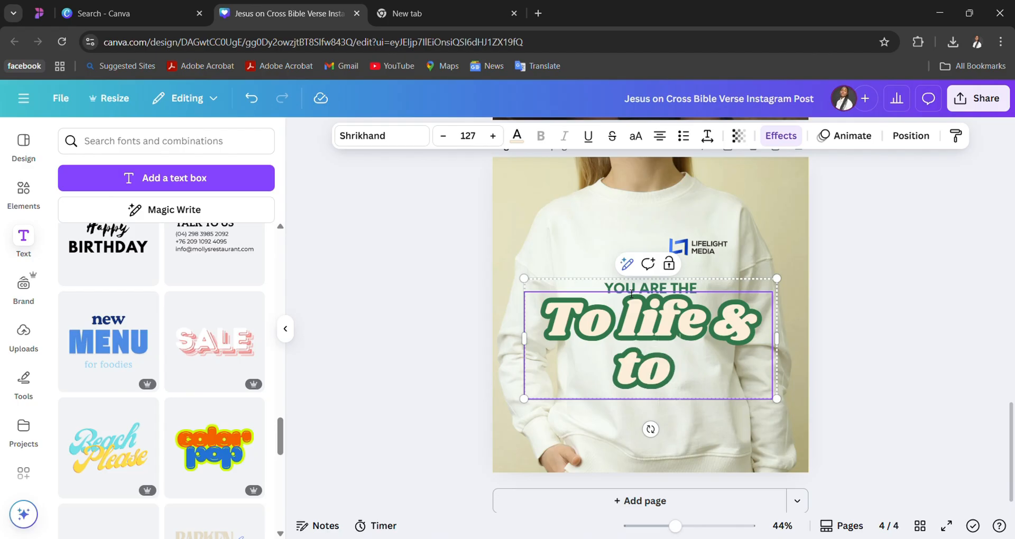
{"action": "type", "text": " li"}
{"action": "key", "text": "BackSpace"}
{"action": "key", "text": "BackSpace"}
{"action": "key", "text": "BackSpace"}
{"action": "key", "text": "BackSpace"}
{"action": "key", "text": "BackSpace"}
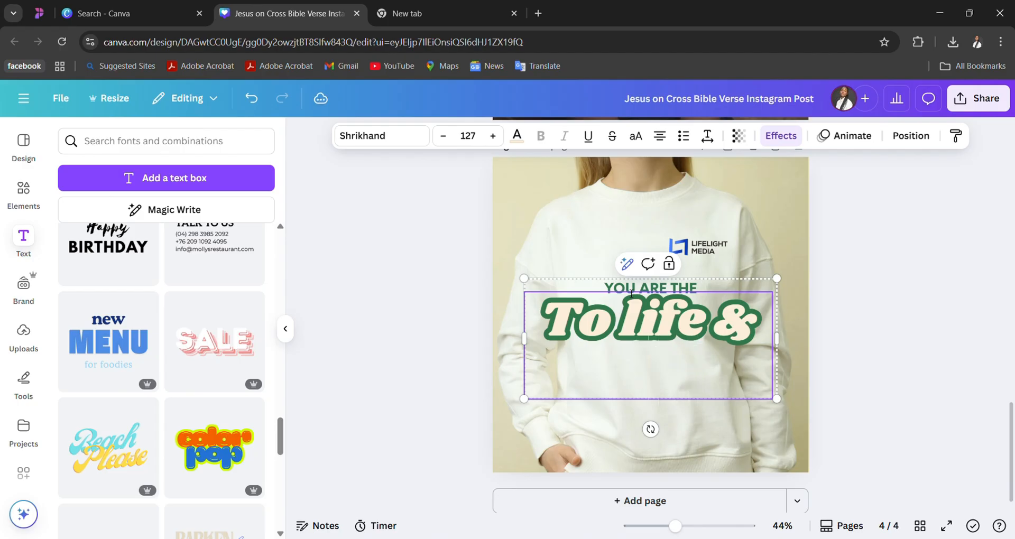
{"action": "type", "text": "TO L"}
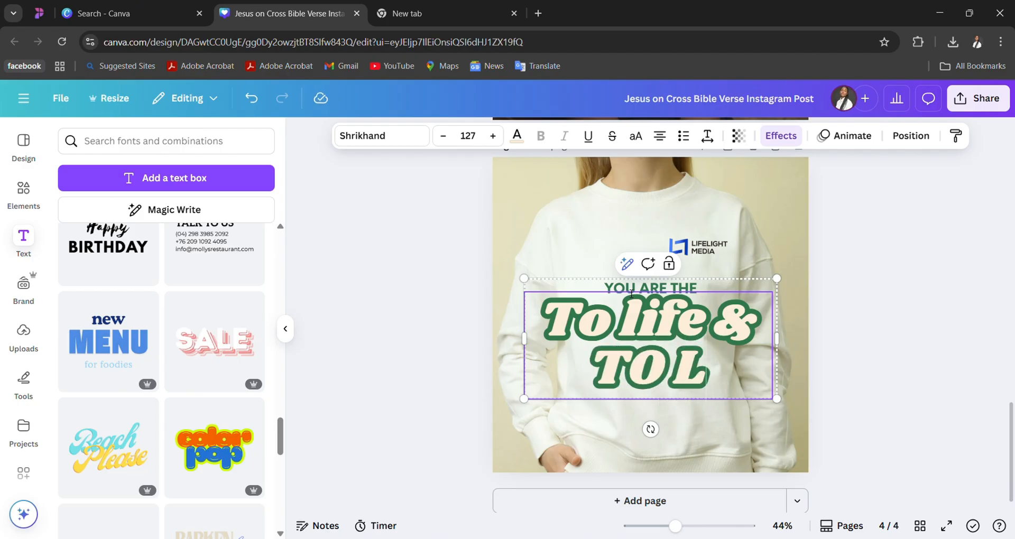
{"action": "type", "text": "IFE"}
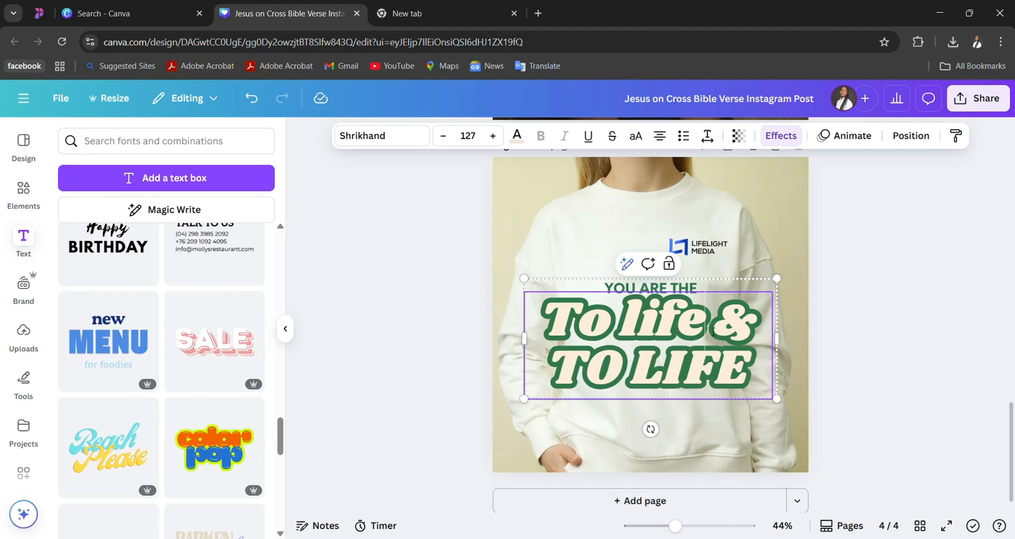
- Change the slogan's first line to capitals as "TO LIFE" and replace the last word with "LIGHT"
{"action": "left_click_drag", "start_coordinate": [713, 331], "coordinate": [595, 333]}
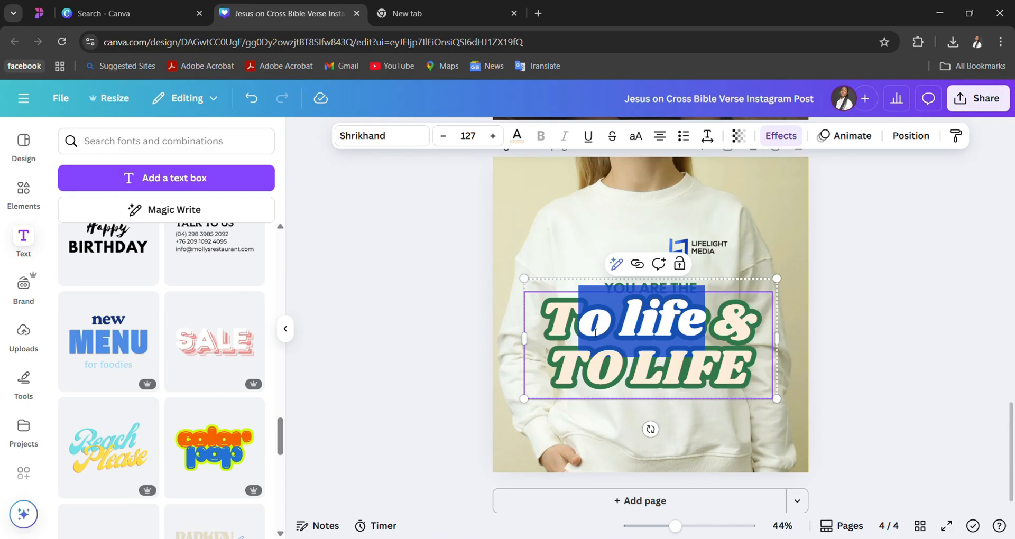
{"action": "type", "text": "O LIGHT"}
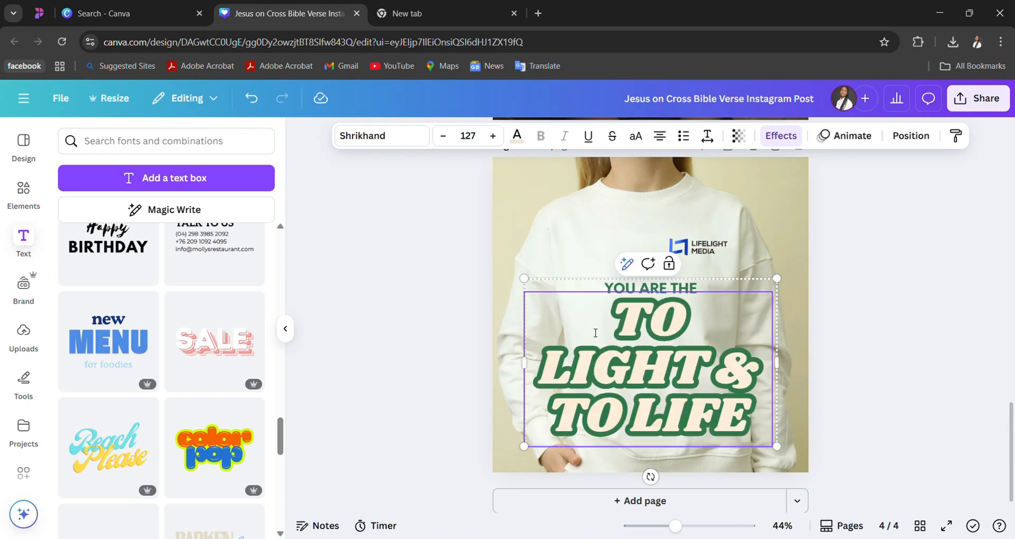
{"action": "key", "text": "BackSpace"}
{"action": "key", "text": "BackSpace"}
{"action": "key", "text": "BackSpace"}
{"action": "key", "text": "BackSpace"}
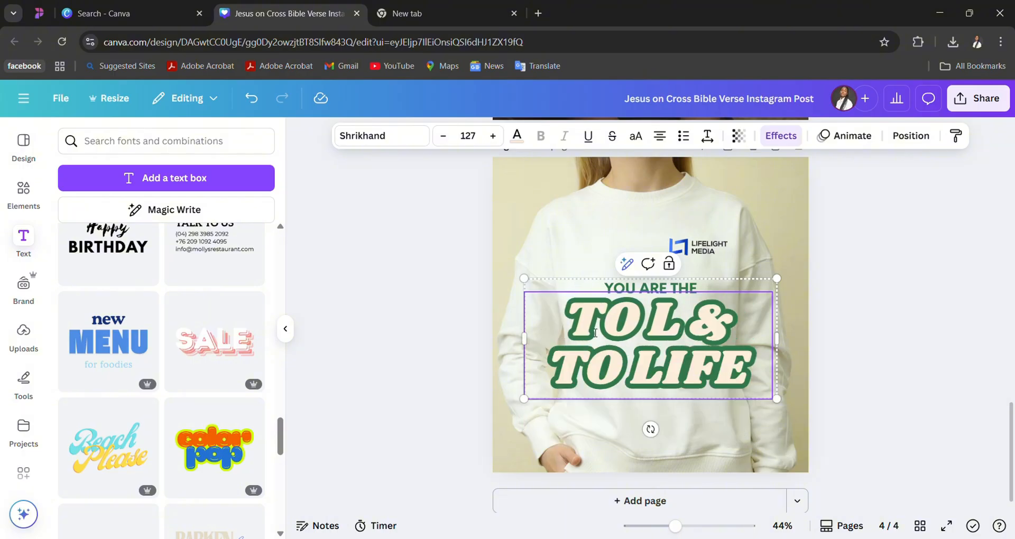
{"action": "type", "text": "IFE"}
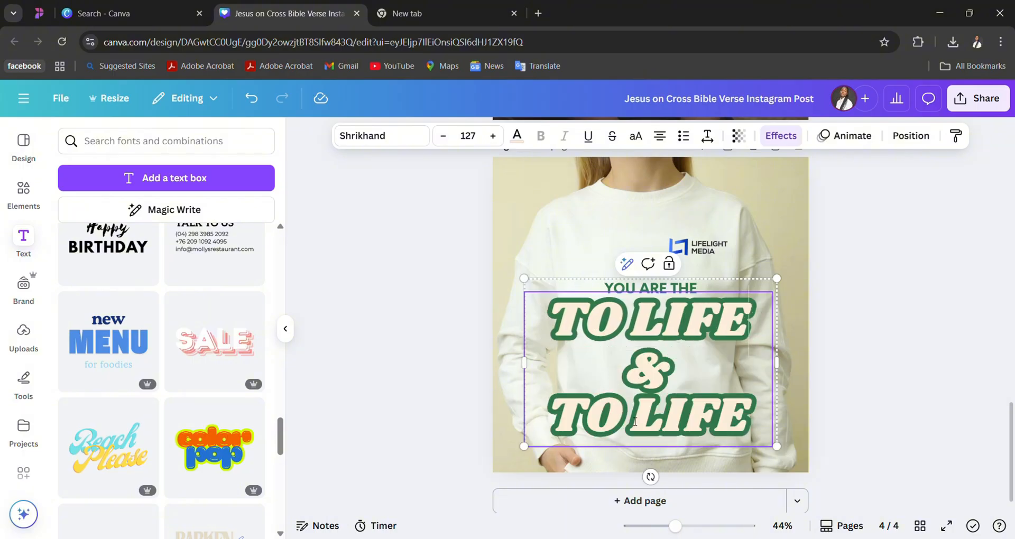
{"action": "left_click_drag", "start_coordinate": [633, 421], "coordinate": [750, 419]}
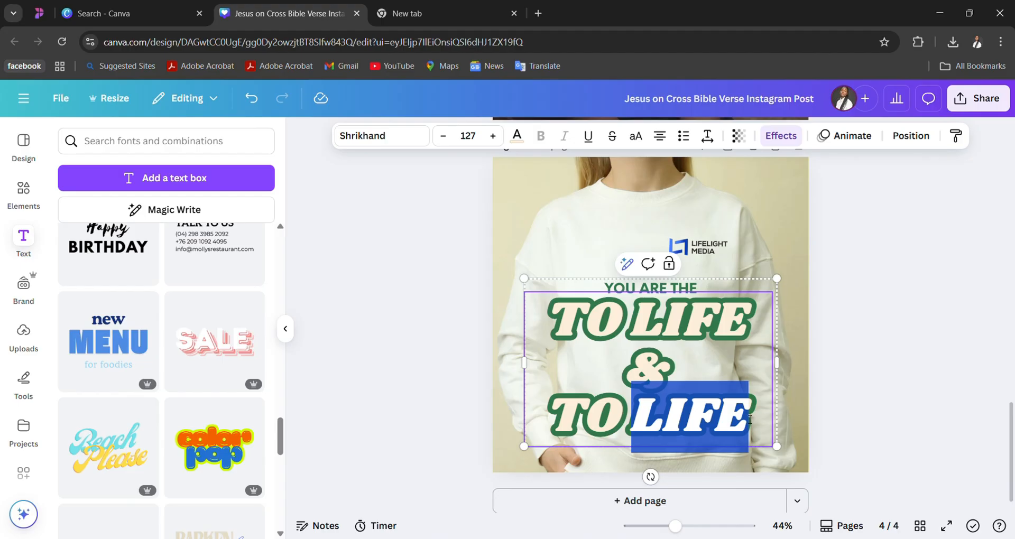
{"action": "type", "text": "LIGHT"}
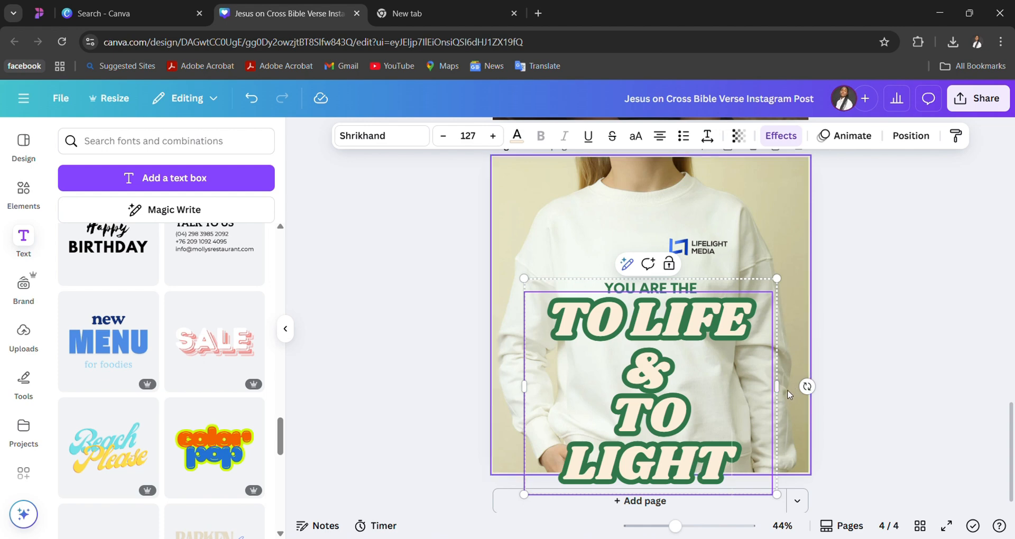
- Widen the slogan's text box so it fits on two lines, and shrink the group to font size 68.3
{"action": "left_click_drag", "start_coordinate": [789, 388], "coordinate": [808, 388]}
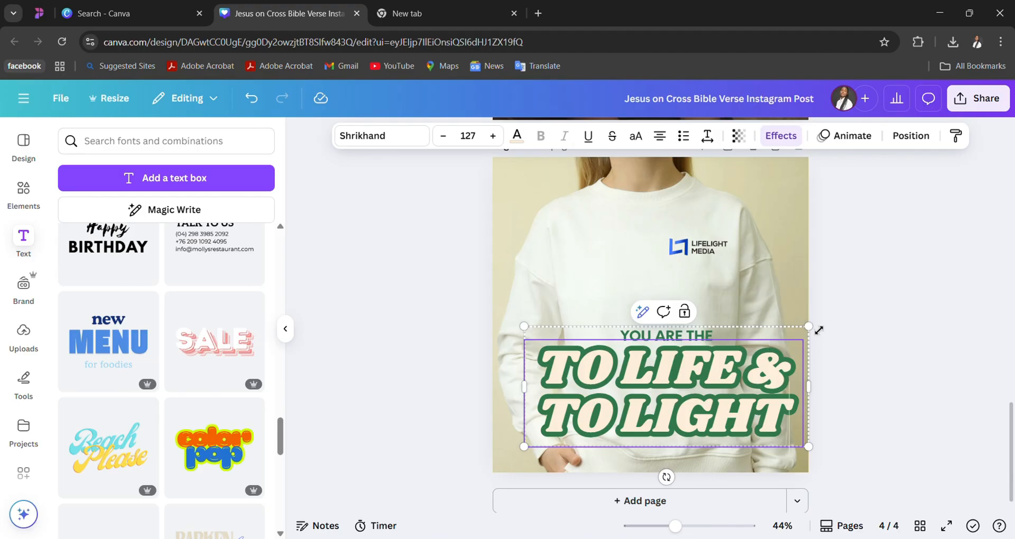
{"action": "left_click_drag", "start_coordinate": [818, 330], "coordinate": [687, 384]}
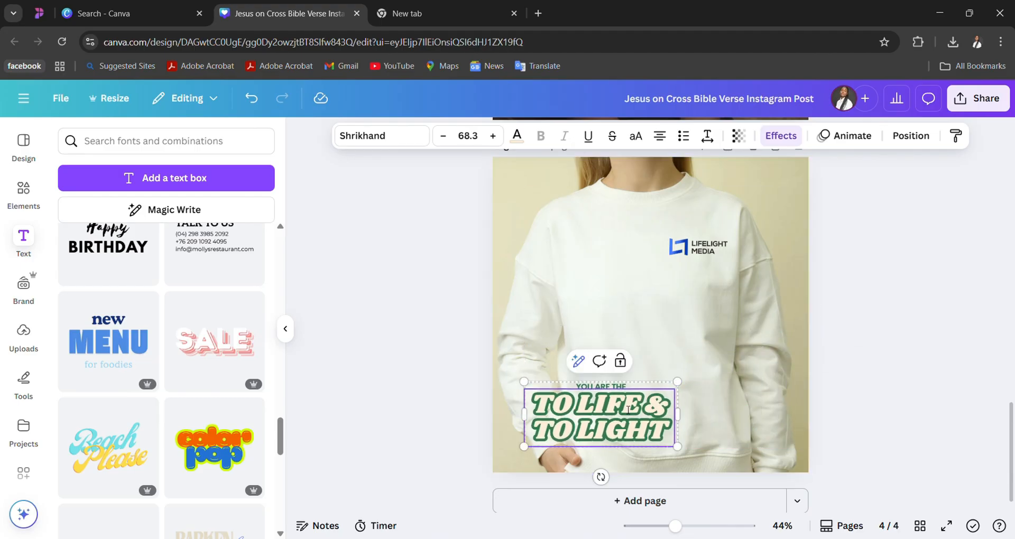
{"action": "double_click", "coordinate": [628, 410]}
{"action": "left_click", "coordinate": [661, 340]}
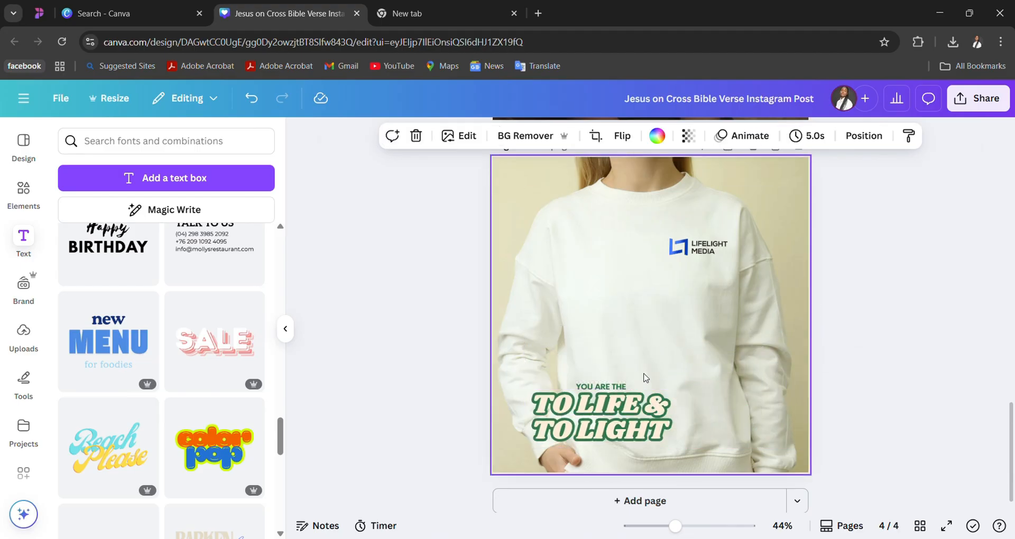
- Try moving the slogan group to the middle of the sweatshirt and ungrouping its texts, and undo both changes
{"action": "left_click", "coordinate": [633, 404]}
{"action": "left_click_drag", "start_coordinate": [634, 404], "coordinate": [691, 320]}
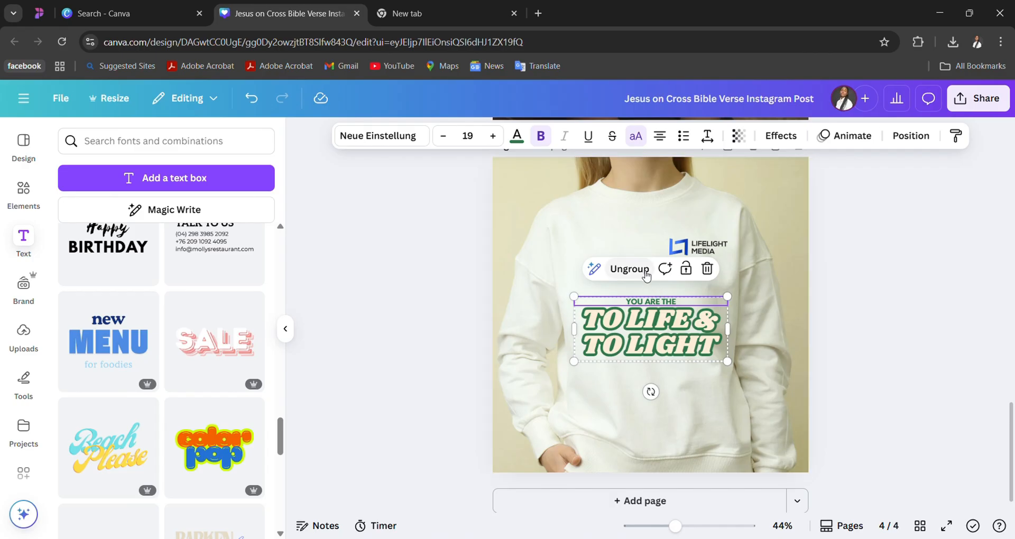
{"action": "left_click", "coordinate": [627, 276]}
{"action": "left_click", "coordinate": [803, 289]}
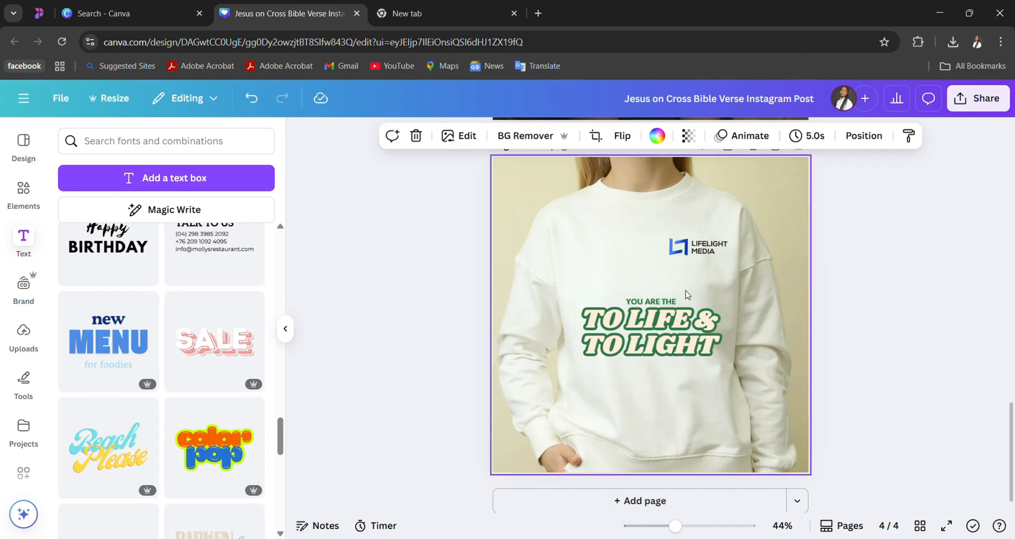
{"action": "left_click", "coordinate": [669, 301]}
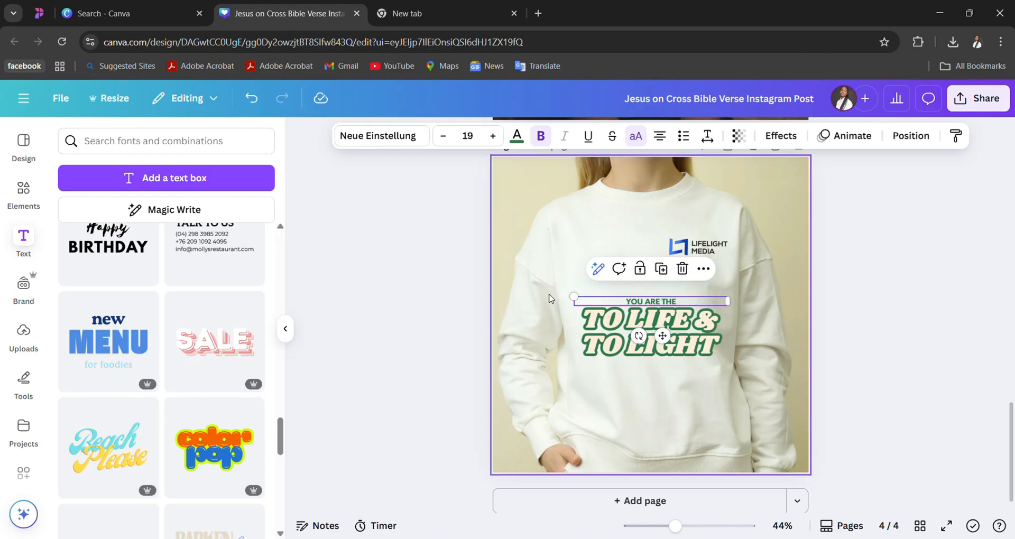
{"action": "key", "text": "ctrl+z"}
{"action": "key", "text": "ctrl+z"}
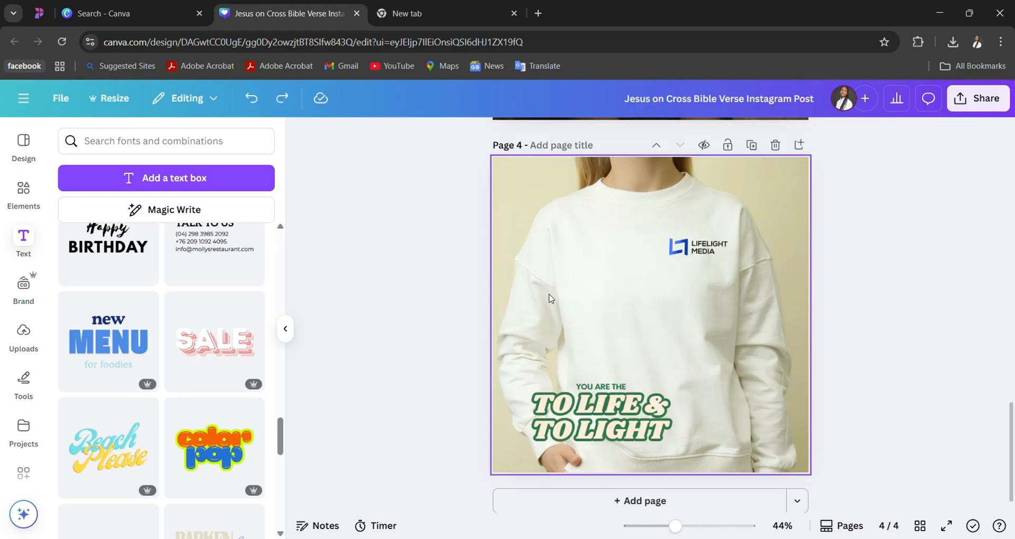
- Move the slogan group to the middle of the sweatshirt below the logo and ungroup its two texts
{"action": "left_click_drag", "start_coordinate": [588, 407], "coordinate": [644, 319]}
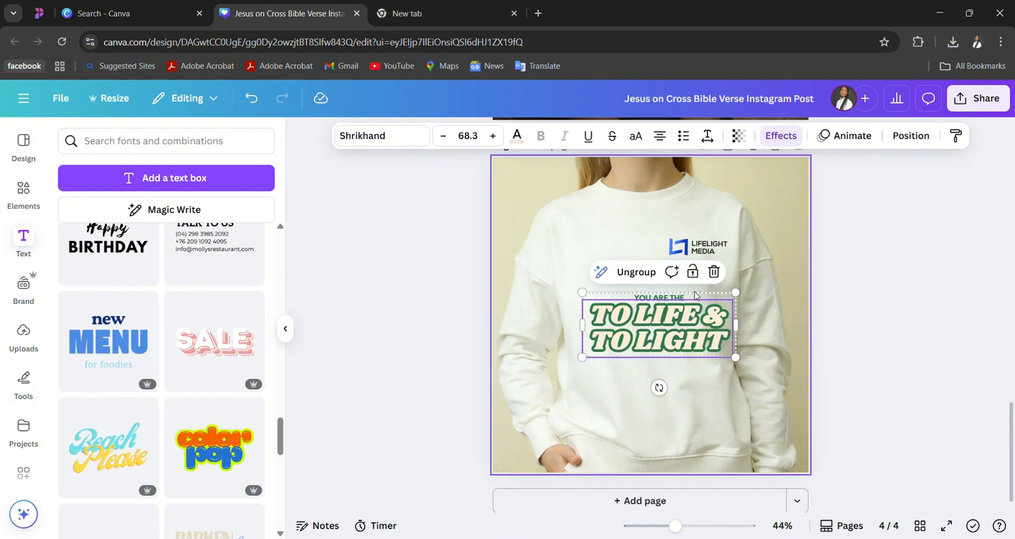
{"action": "left_click", "coordinate": [636, 273]}
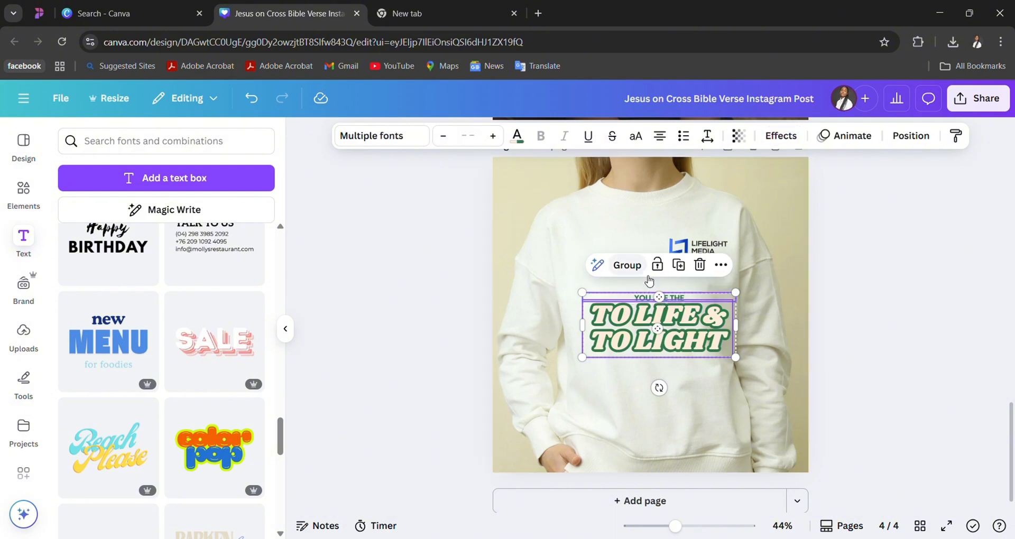
- Replace the small "YOU ARE THE" line above the slogan with "BRINGING YOUR BRAND"
{"action": "left_click", "coordinate": [686, 298]}
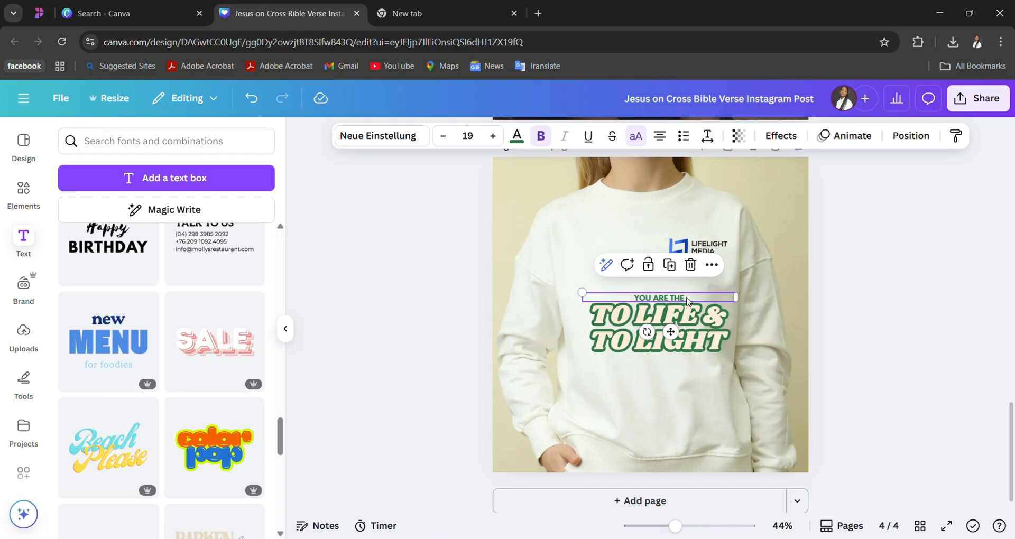
{"action": "left_click_drag", "start_coordinate": [687, 300], "coordinate": [686, 298]}
{"action": "double_click", "coordinate": [686, 298]}
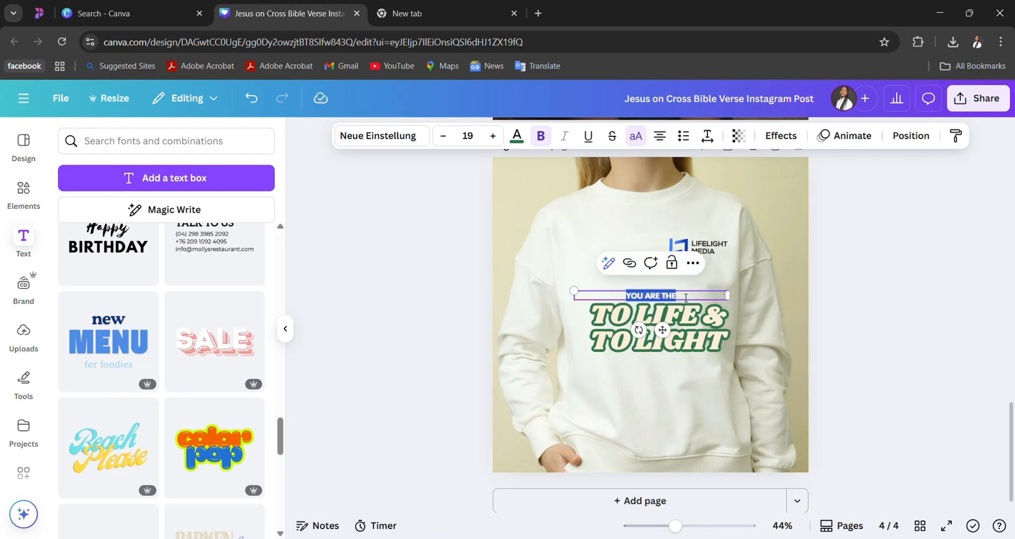
{"action": "type", "text": "BINGIN"}
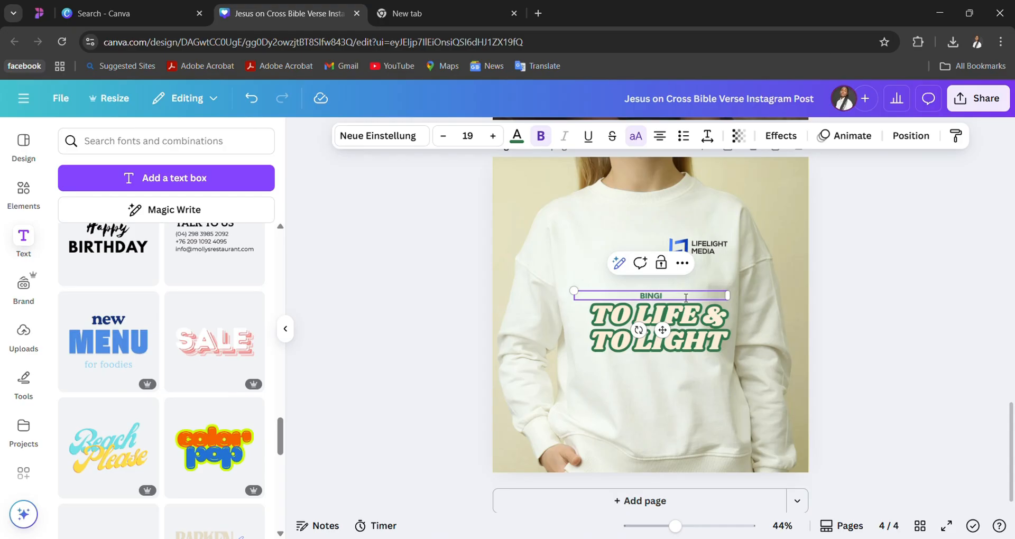
{"action": "key", "text": "BackSpace"}
{"action": "key", "text": "BackSpace"}
{"action": "key", "text": "BackSpace"}
{"action": "key", "text": "BackSpace"}
{"action": "type", "text": "RINGING YOUR BRAND"}
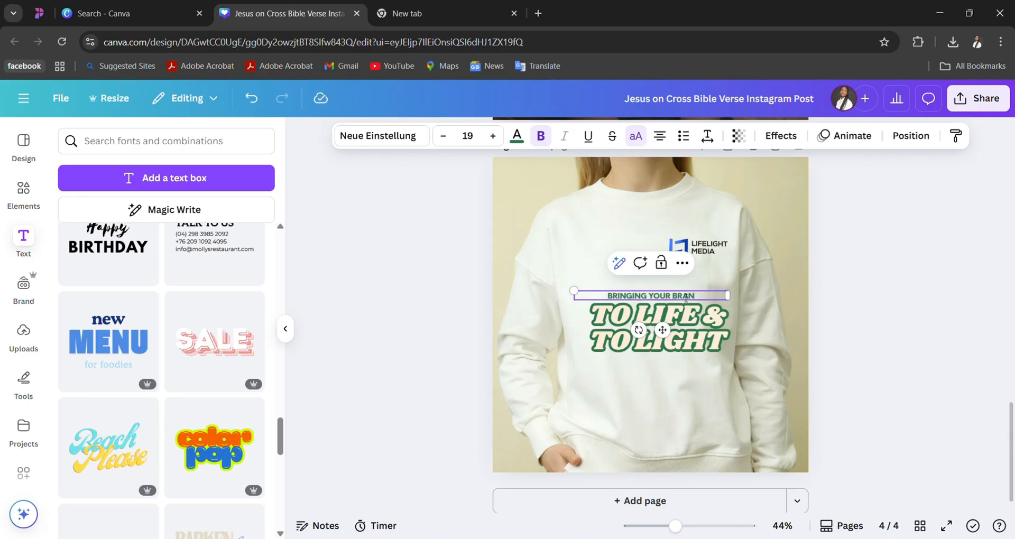
{"action": "left_click", "coordinate": [877, 325]}
- Group the "BRINGING YOUR BRAND" line with the "TO LIFE & TO LIGHT" text
{"action": "left_click", "coordinate": [687, 294]}
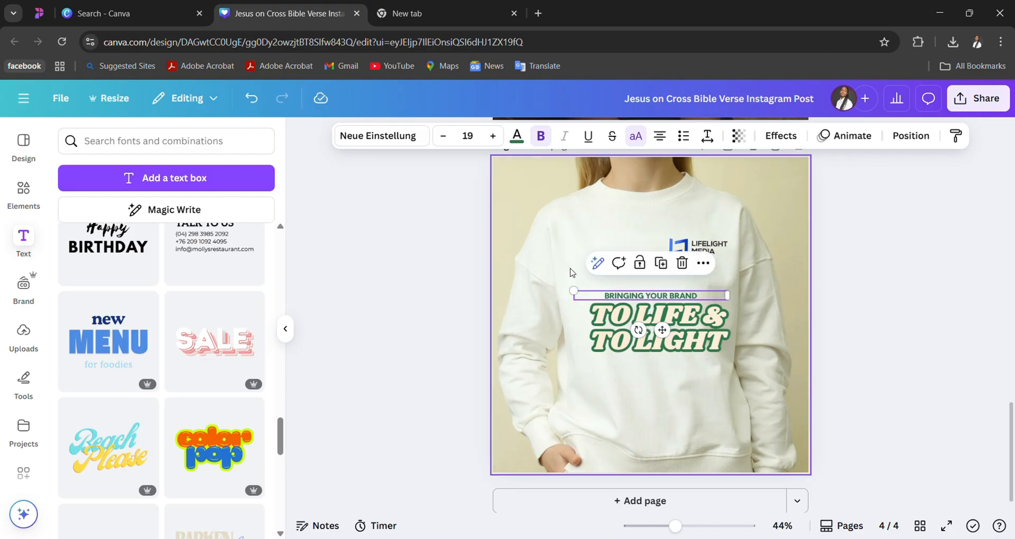
{"action": "left_click_drag", "start_coordinate": [565, 278], "coordinate": [723, 358]}
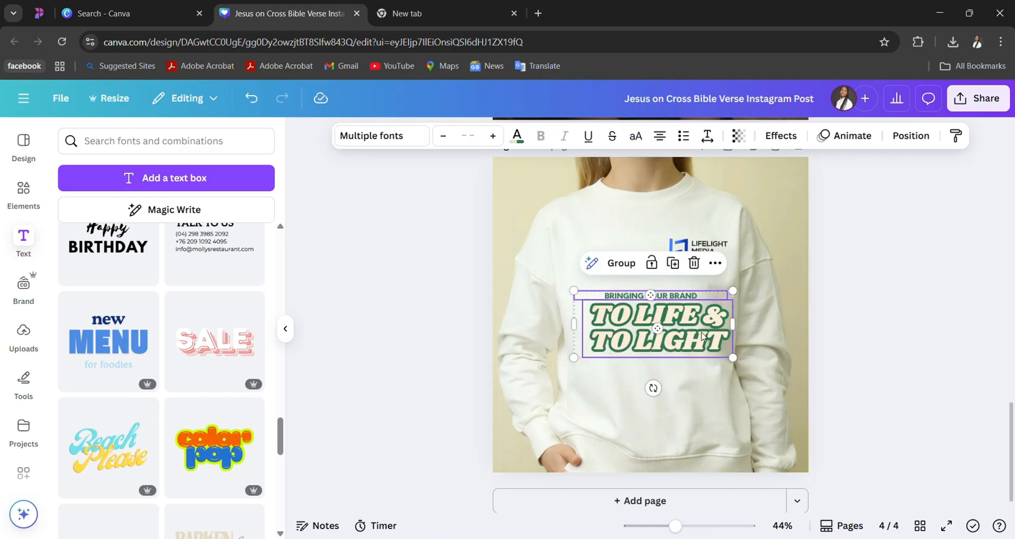
{"action": "left_click", "coordinate": [623, 264]}
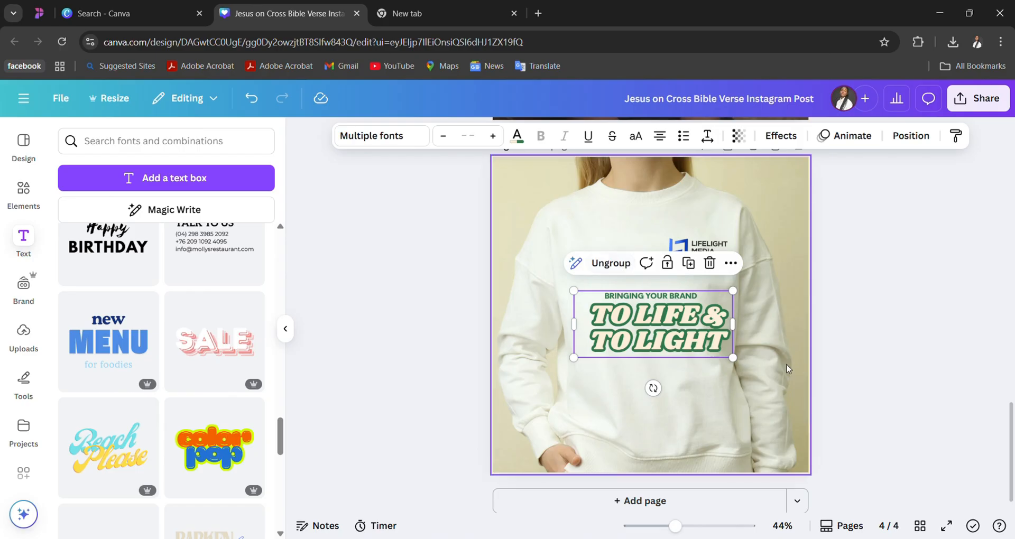
- Shrink the slogan group and centre it slightly lower on the front of the sweatshirt
{"action": "left_click", "coordinate": [842, 371]}
{"action": "left_click_drag", "start_coordinate": [702, 340], "coordinate": [683, 315]}
{"action": "left_click", "coordinate": [911, 317]}
{"action": "left_click_drag", "start_coordinate": [736, 292], "coordinate": [684, 301]}
{"action": "left_click_drag", "start_coordinate": [648, 328], "coordinate": [673, 346]}
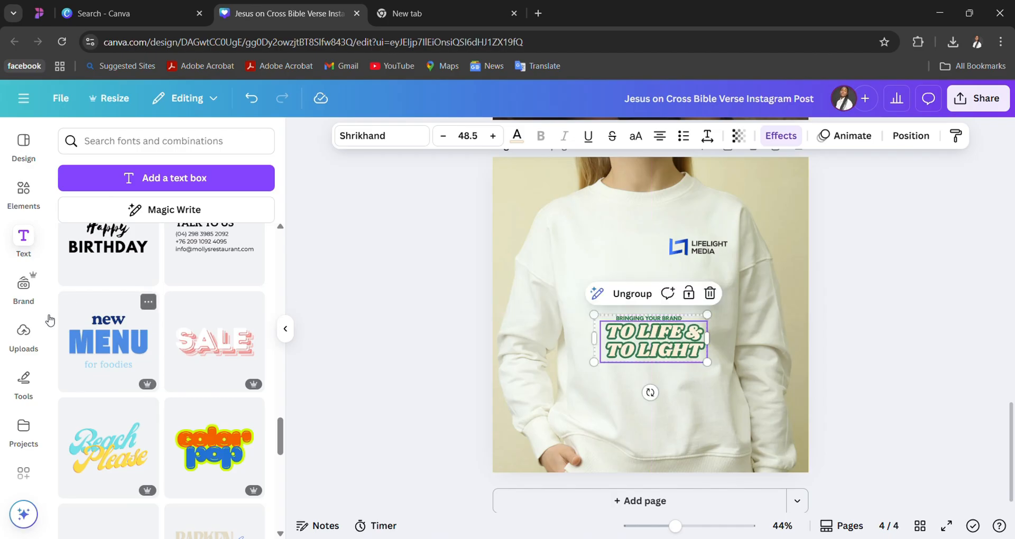
- Apply the Lifelight Media Brand Identity palette to the sweatshirt page and shuffle through its colour arrangements on the slogan
{"action": "left_click", "coordinate": [24, 296]}
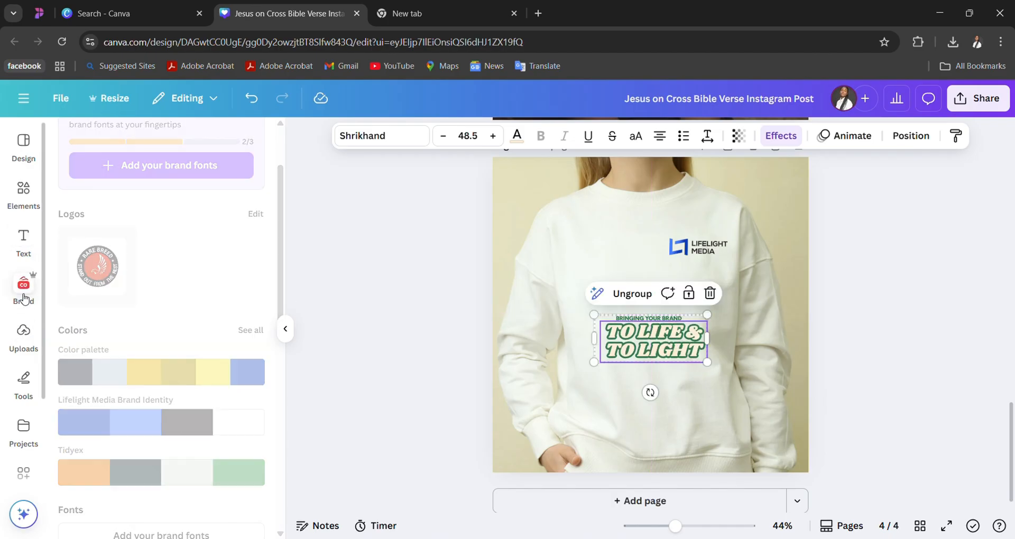
{"action": "left_click", "coordinate": [116, 422]}
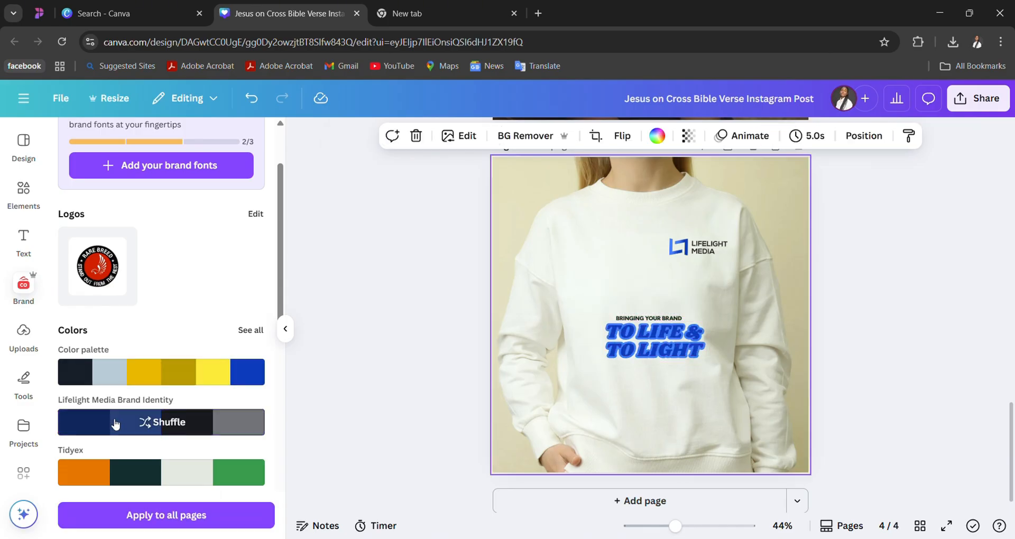
{"action": "left_click", "coordinate": [115, 423]}
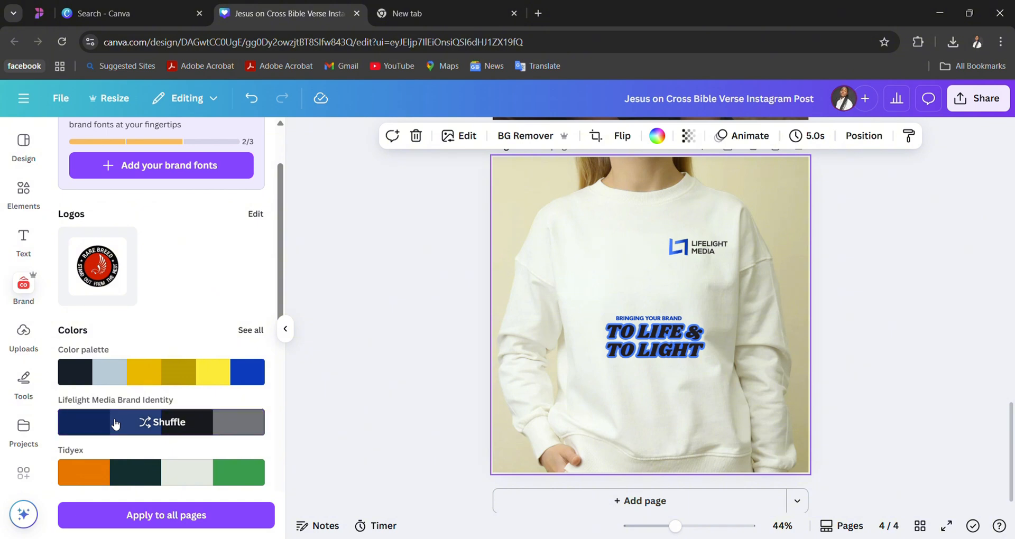
{"action": "left_click", "coordinate": [216, 422]}
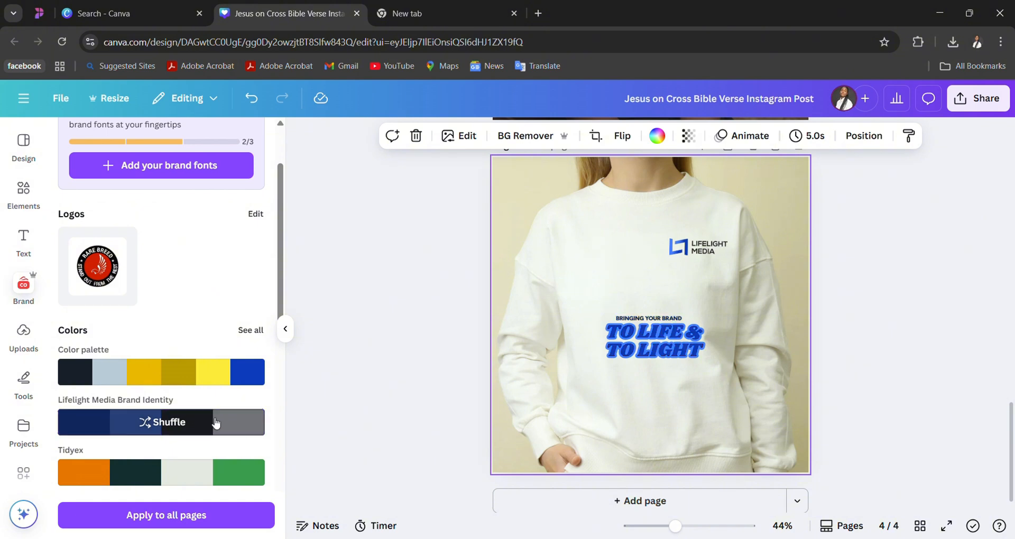
{"action": "left_click", "coordinate": [216, 423]}
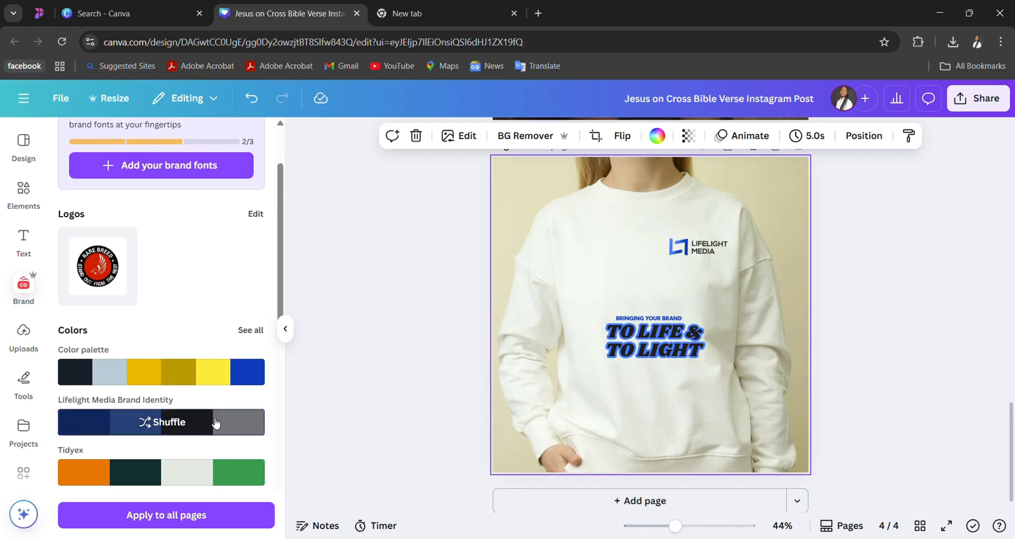
{"action": "left_click", "coordinate": [216, 424]}
{"action": "left_click", "coordinate": [216, 423]}
{"action": "left_click", "coordinate": [214, 422]}
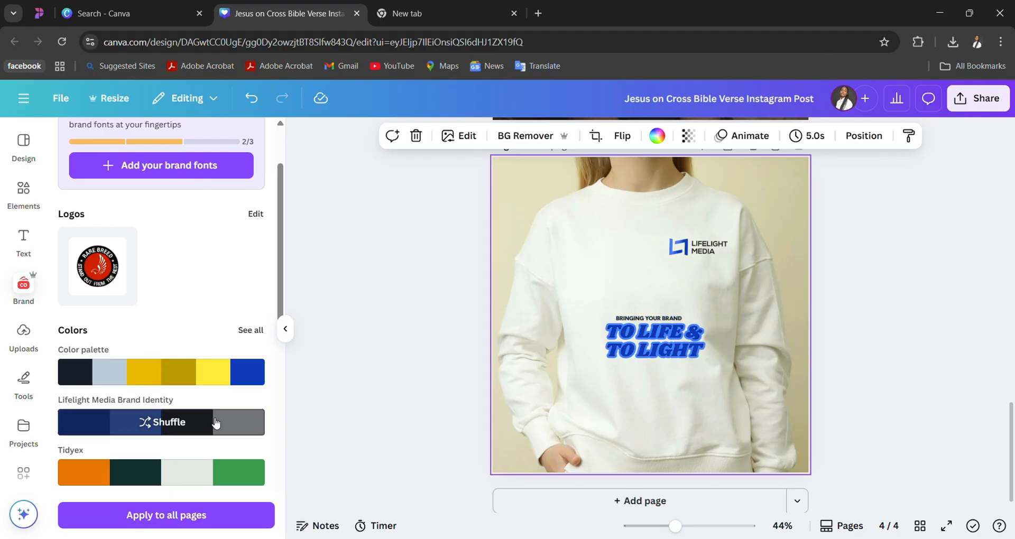
{"action": "left_click", "coordinate": [195, 421]}
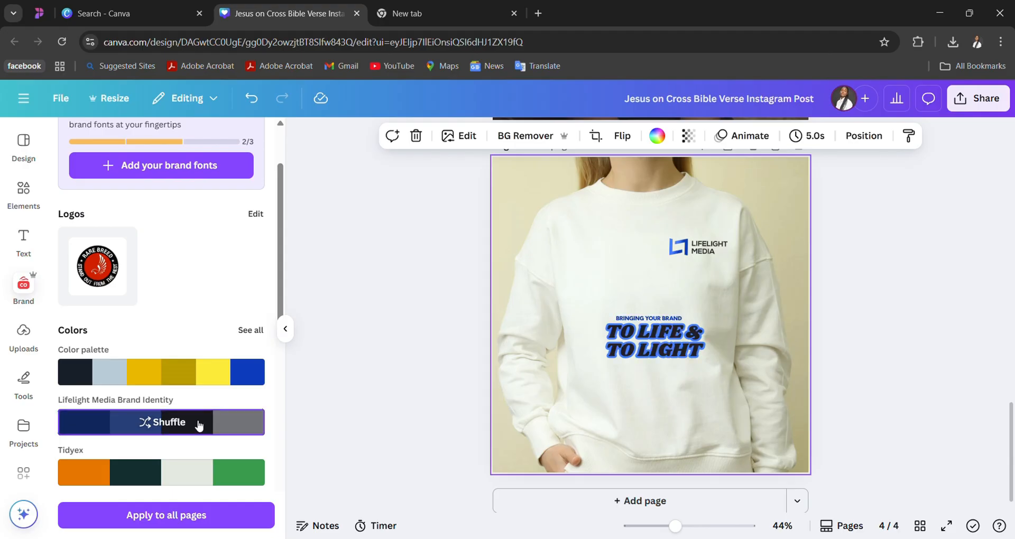
{"action": "left_click", "coordinate": [197, 421]}
{"action": "left_click", "coordinate": [198, 422]}
{"action": "left_click", "coordinate": [198, 423]}
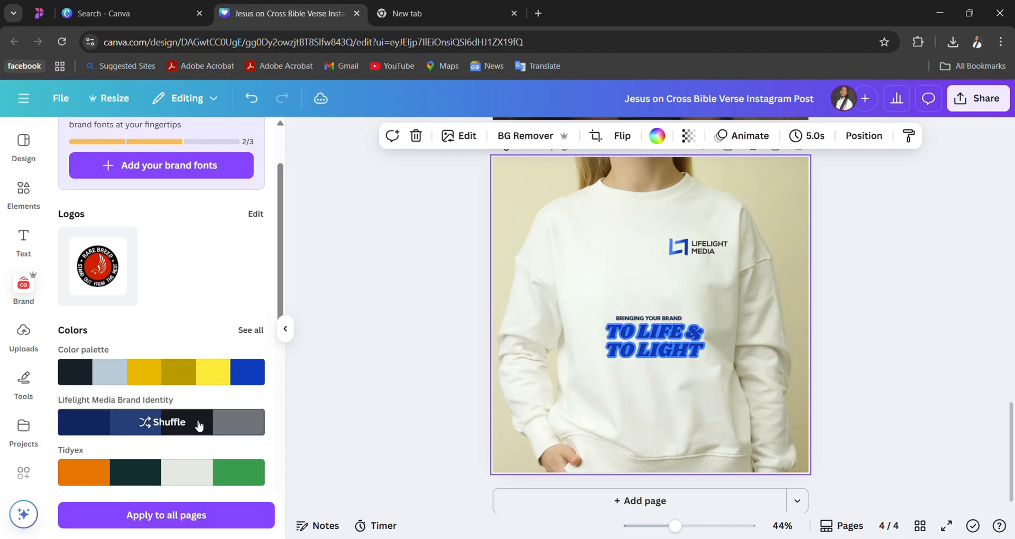
- Ungroup the slogan's two texts and select only the "TO LIFE & TO LIGHT" text
{"action": "left_click", "coordinate": [618, 352]}
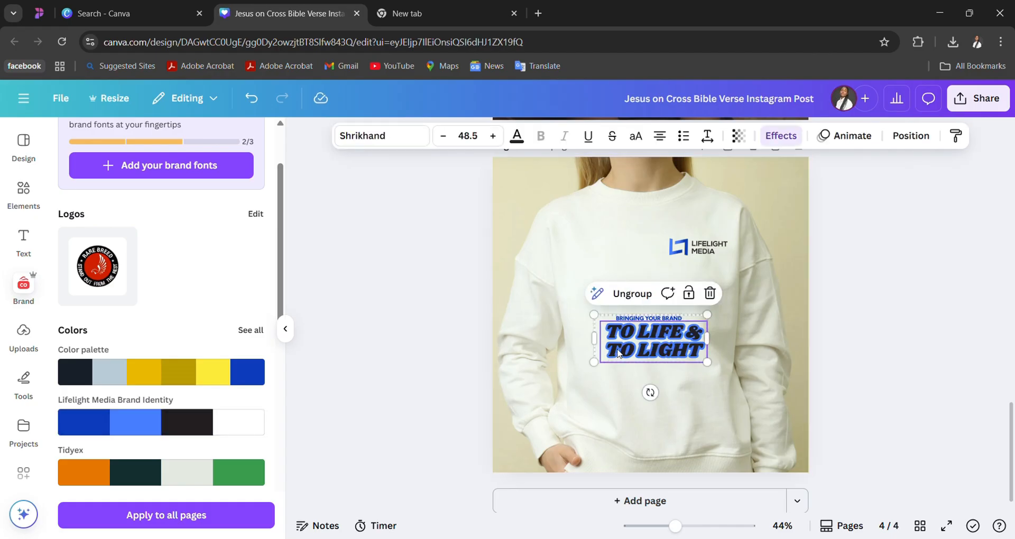
{"action": "right_click", "coordinate": [618, 353]}
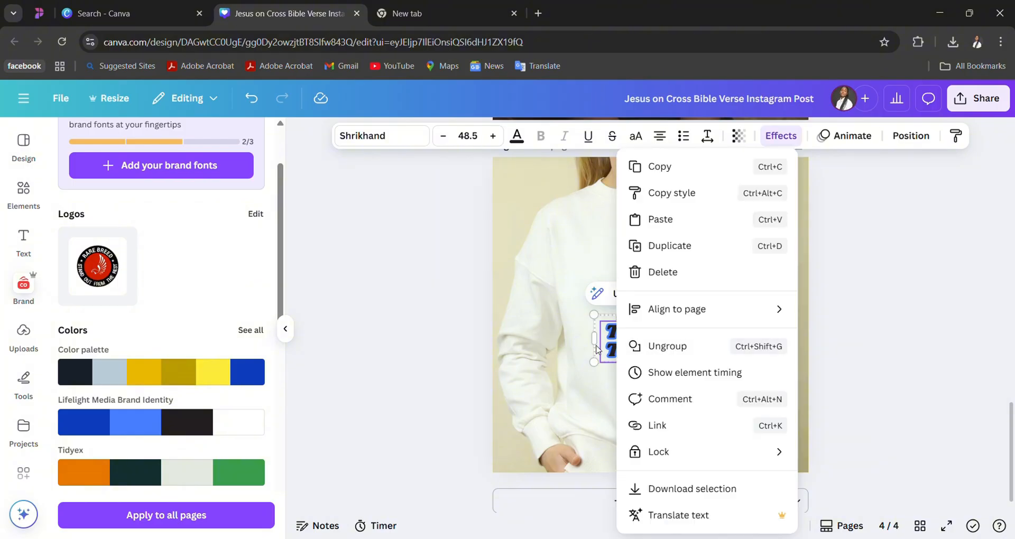
{"action": "left_click", "coordinate": [599, 350]}
{"action": "left_click", "coordinate": [630, 302]}
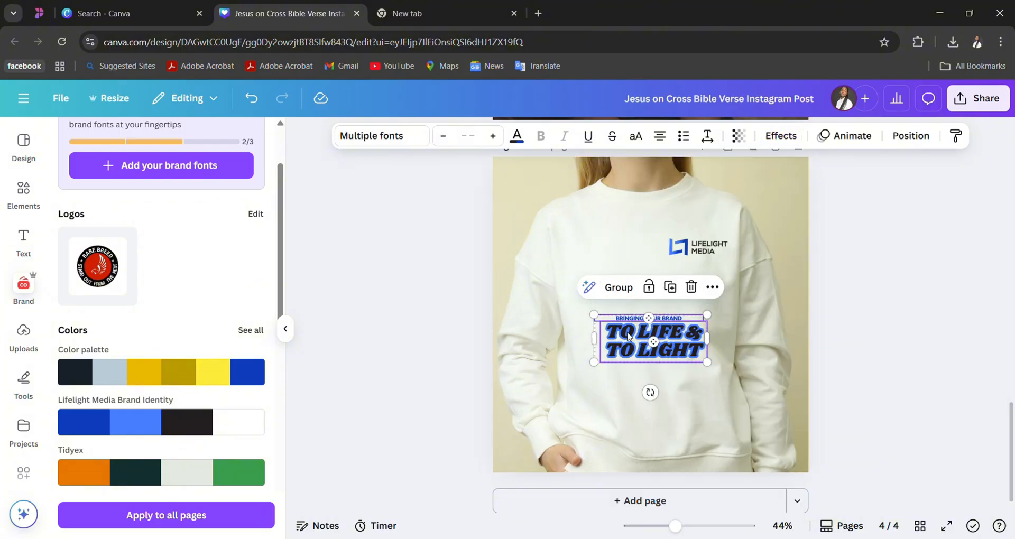
{"action": "left_click", "coordinate": [629, 374]}
{"action": "left_click", "coordinate": [629, 351]}
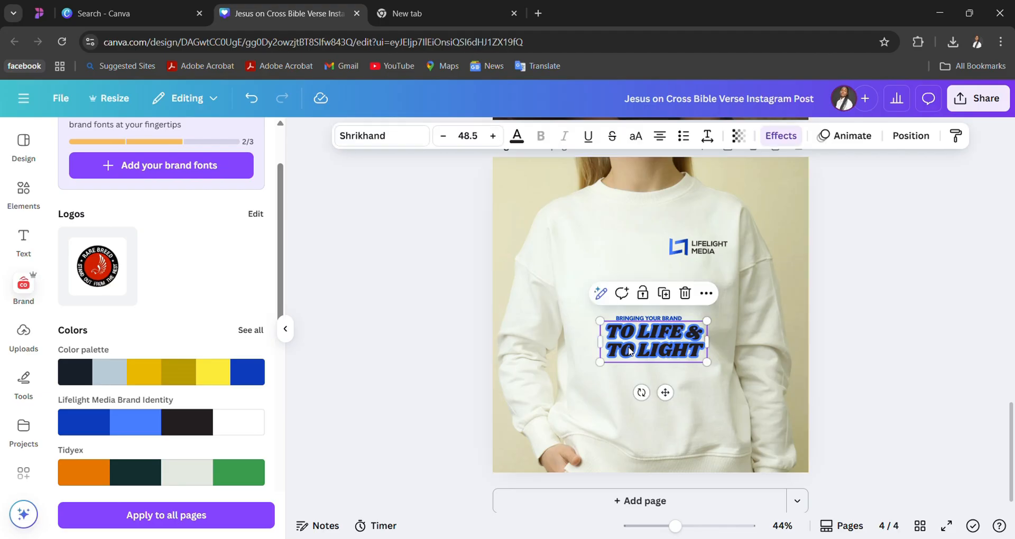
- Try the Tidyex and Lifelight Media Brand Identity palettes alternately on the slogan to compare their colours
{"action": "left_click", "coordinate": [253, 423]}
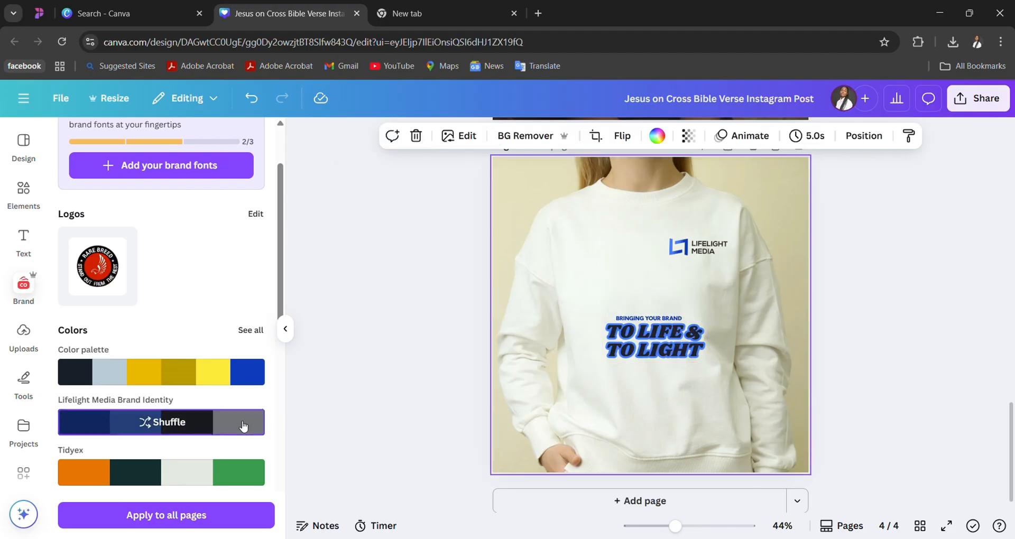
{"action": "left_click", "coordinate": [193, 475]}
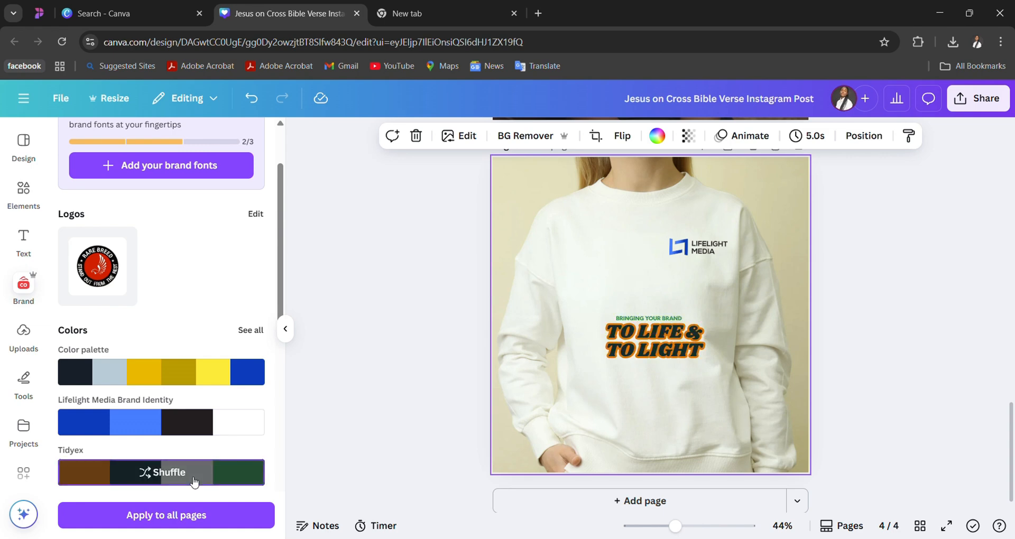
{"action": "scroll", "coordinate": [195, 483], "scroll_direction": "down", "scroll_amount": 2}
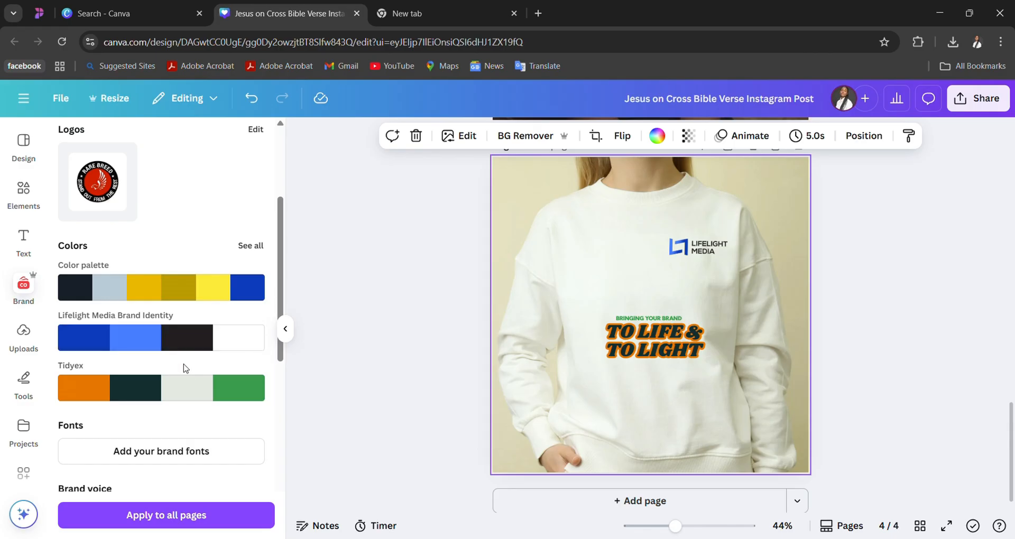
{"action": "left_click", "coordinate": [217, 349]}
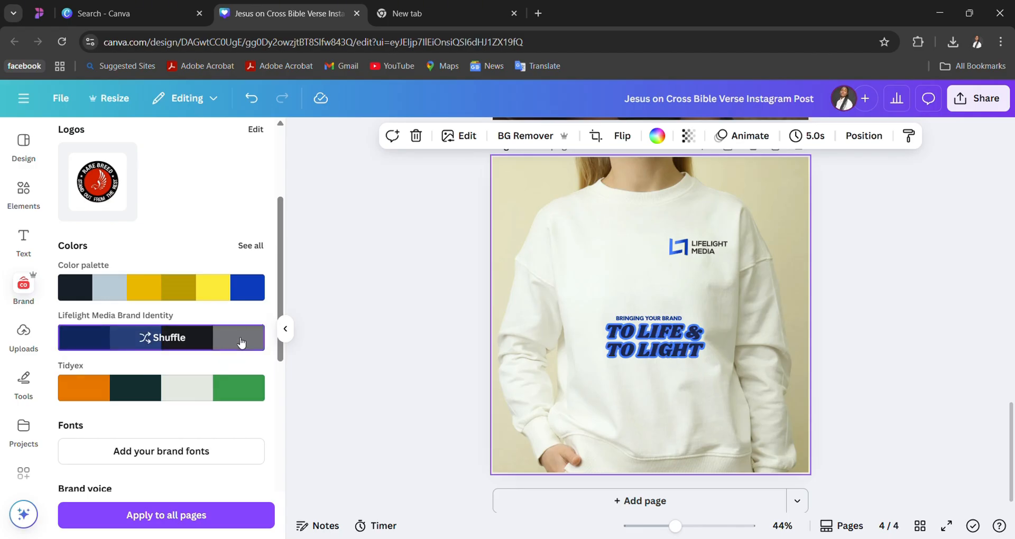
{"action": "left_click", "coordinate": [633, 348]}
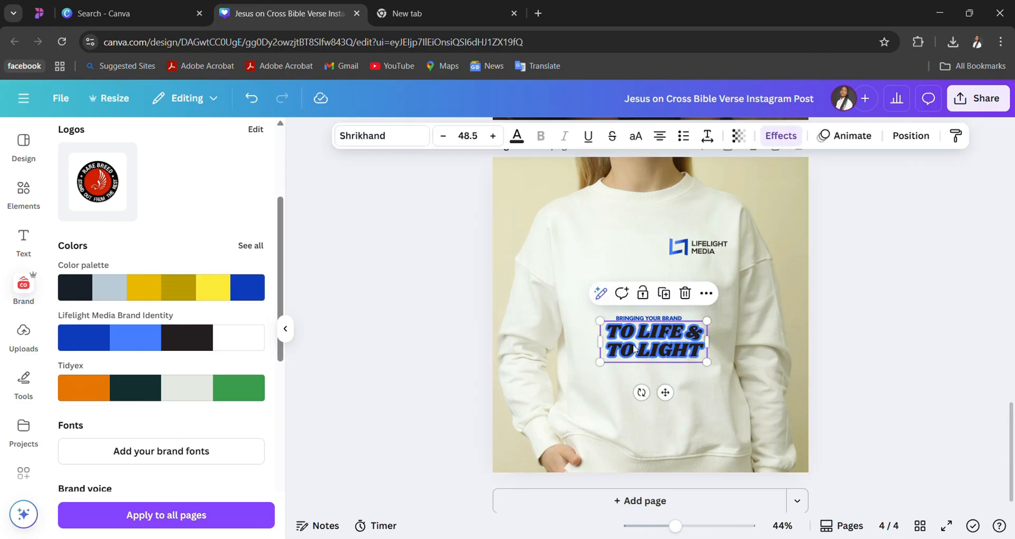
{"action": "left_click", "coordinate": [245, 337]}
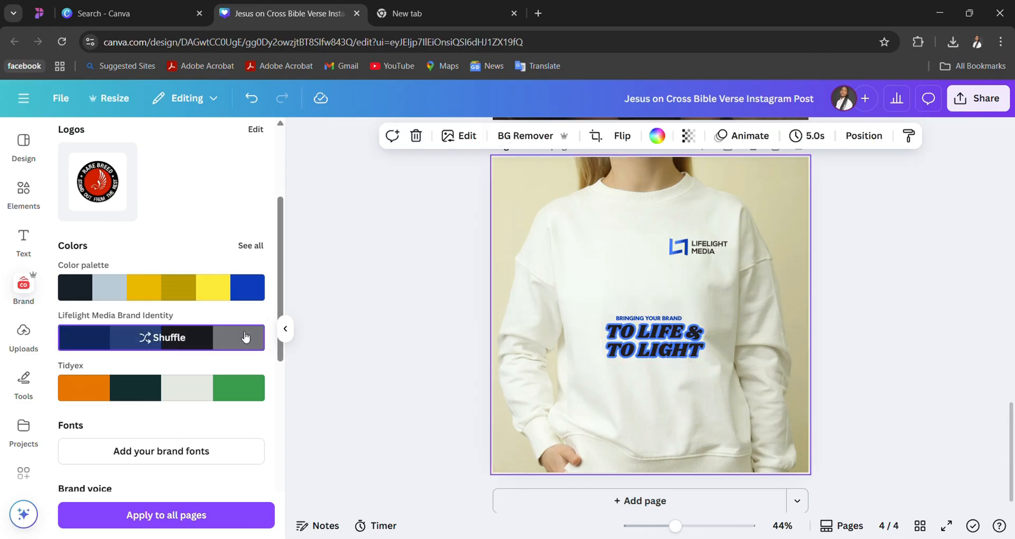
{"action": "scroll", "coordinate": [226, 382], "scroll_direction": "down", "scroll_amount": 3}
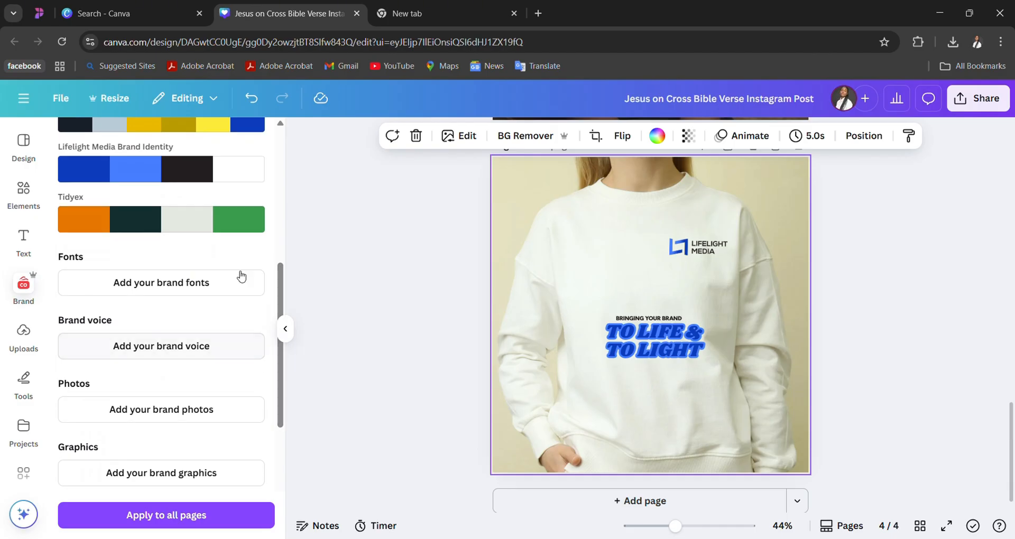
{"action": "mouse_move", "coordinate": [207, 170]}
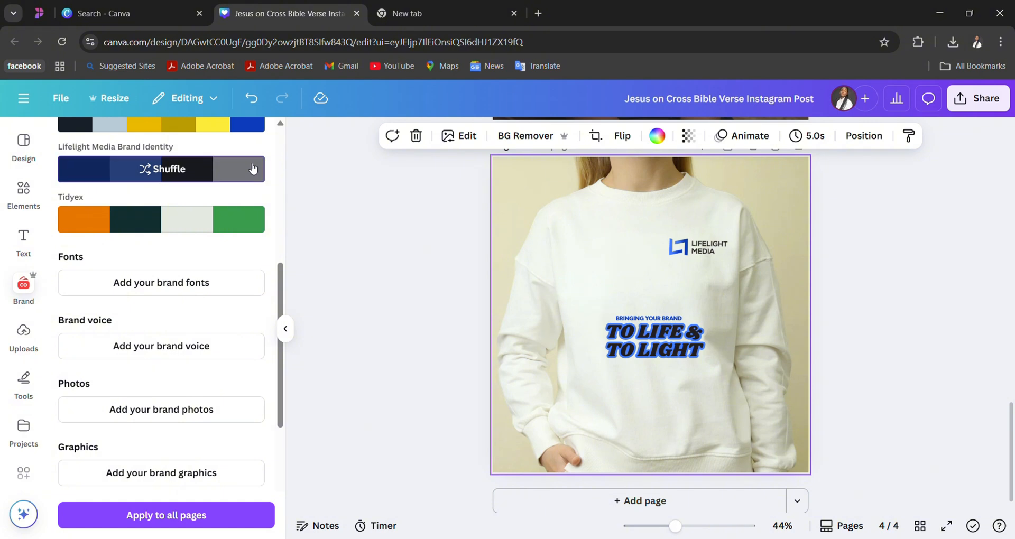
{"action": "left_click", "coordinate": [243, 222]}
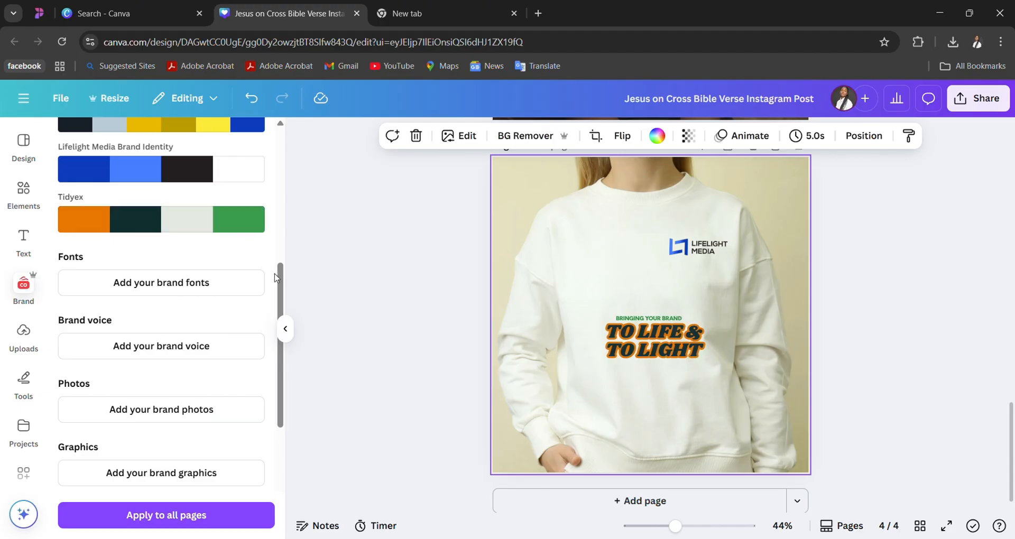
- From the full list of brand palettes, apply The Unveiled Nation and shuffle it to a violet slogan with a light blue outline
{"action": "left_click_drag", "start_coordinate": [281, 278], "coordinate": [281, 172]}
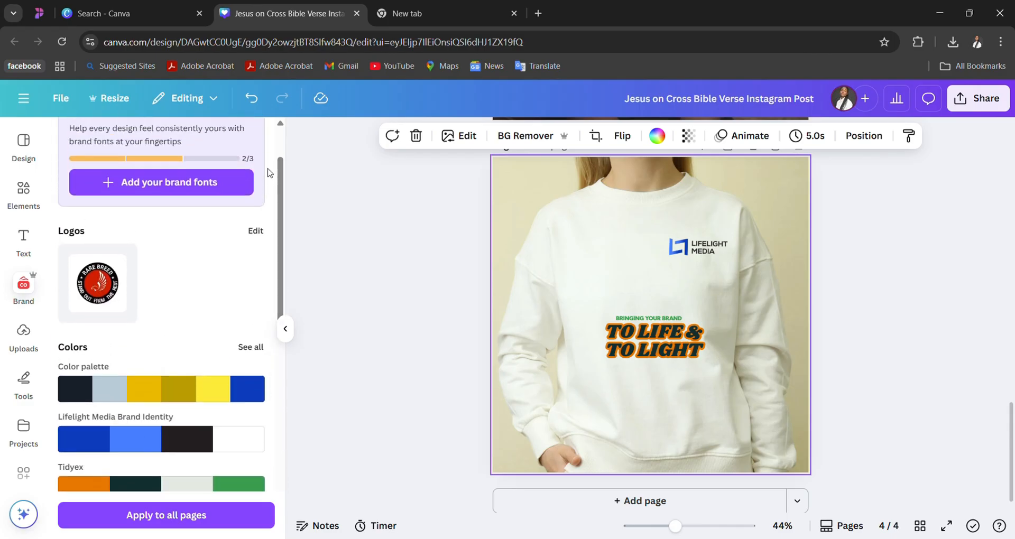
{"action": "left_click", "coordinate": [257, 351]}
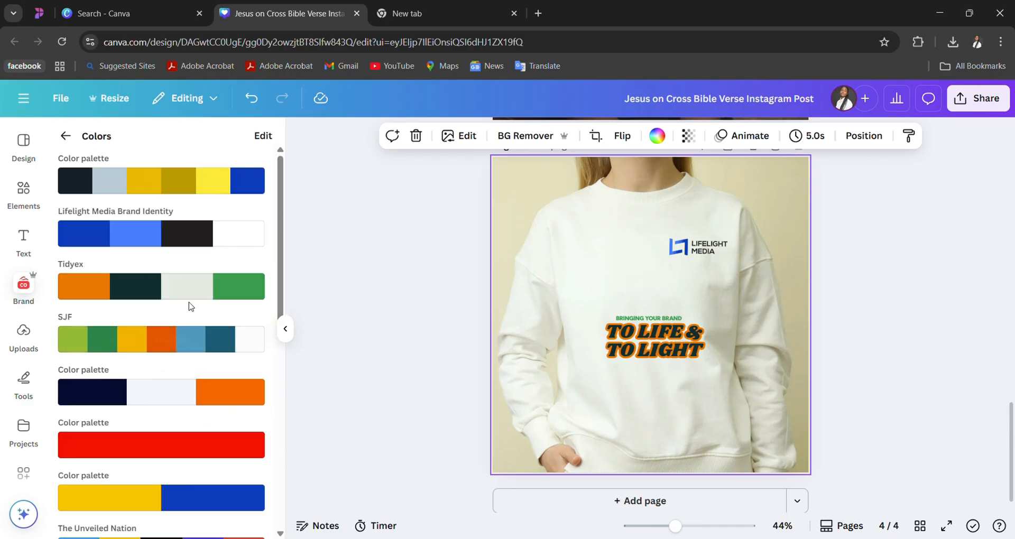
{"action": "left_click", "coordinate": [235, 183]}
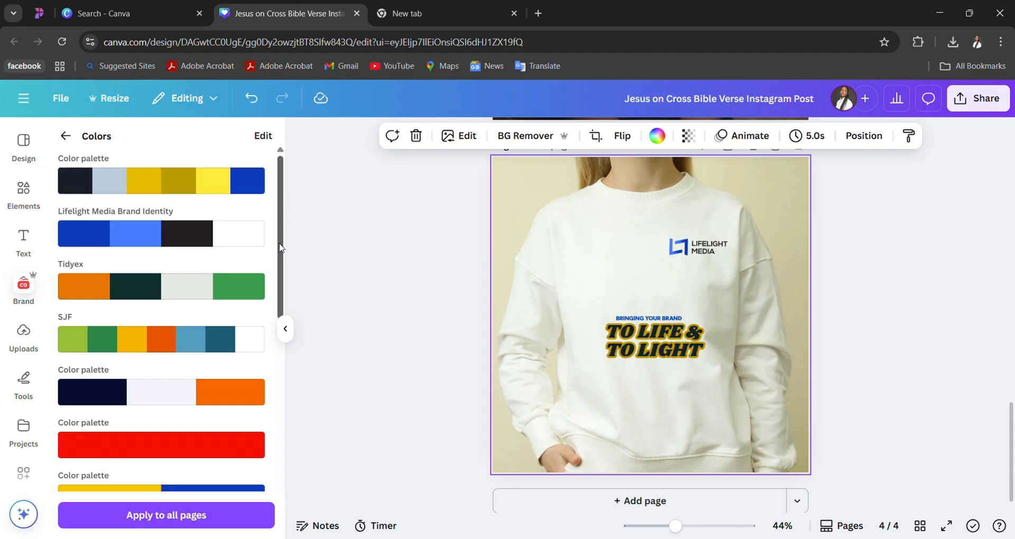
{"action": "left_click_drag", "start_coordinate": [280, 247], "coordinate": [268, 377]}
{"action": "left_click", "coordinate": [198, 253]}
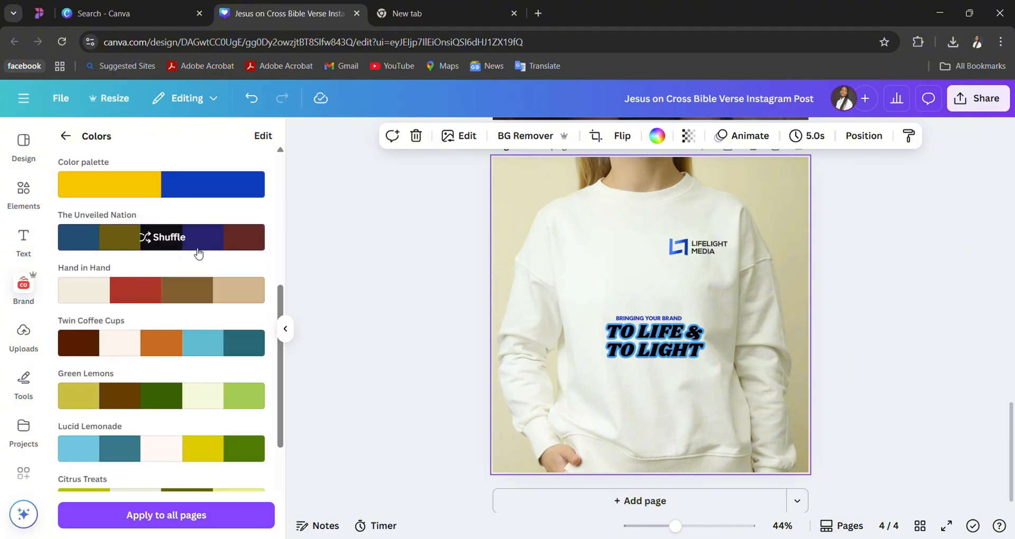
{"action": "left_click", "coordinate": [225, 241]}
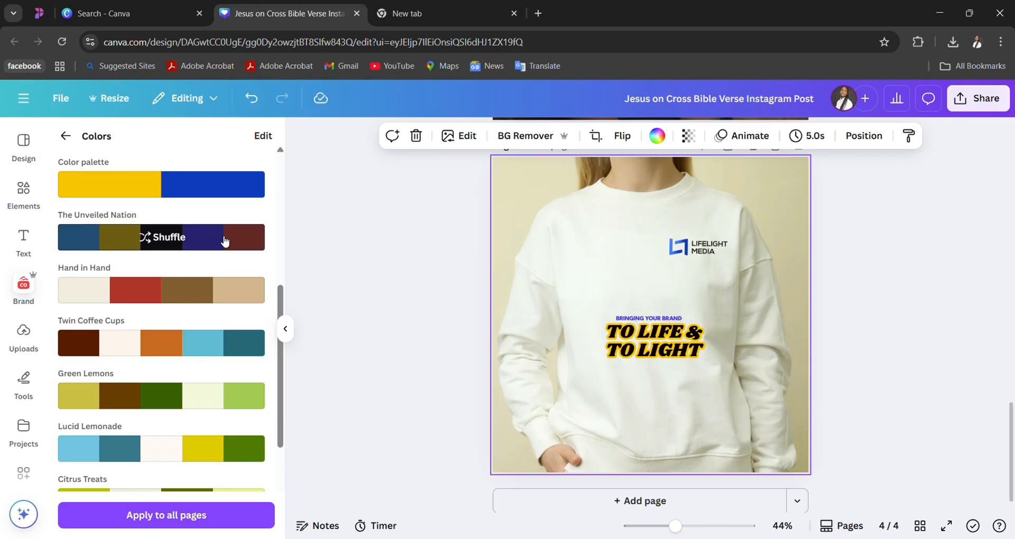
{"action": "left_click", "coordinate": [225, 240]}
{"action": "left_click", "coordinate": [225, 240]}
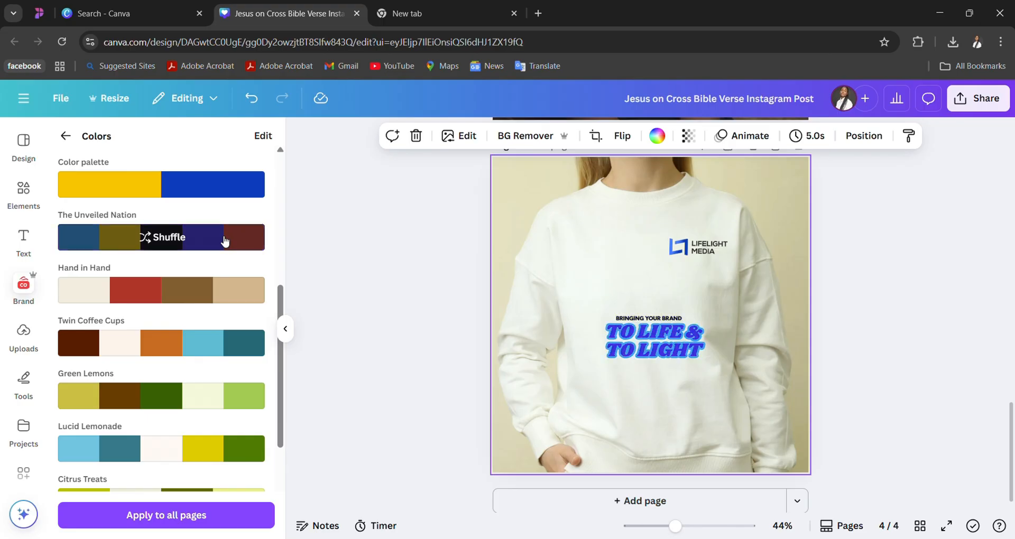
- Set the "TO LIFE & TO LIGHT" text colour to white from the Lifelight Media Brand Identity palette
{"action": "left_click", "coordinate": [672, 353]}
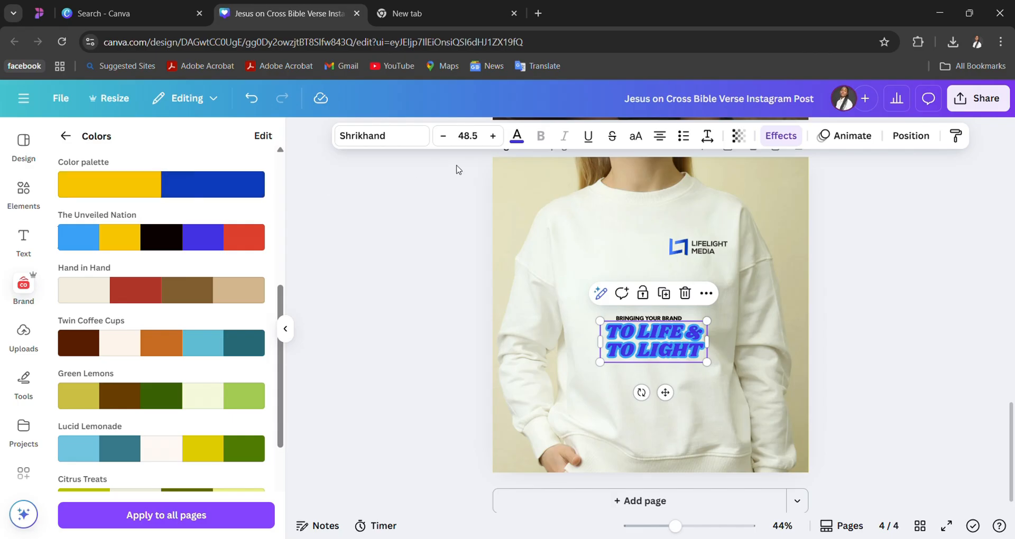
{"action": "left_click", "coordinate": [512, 142]}
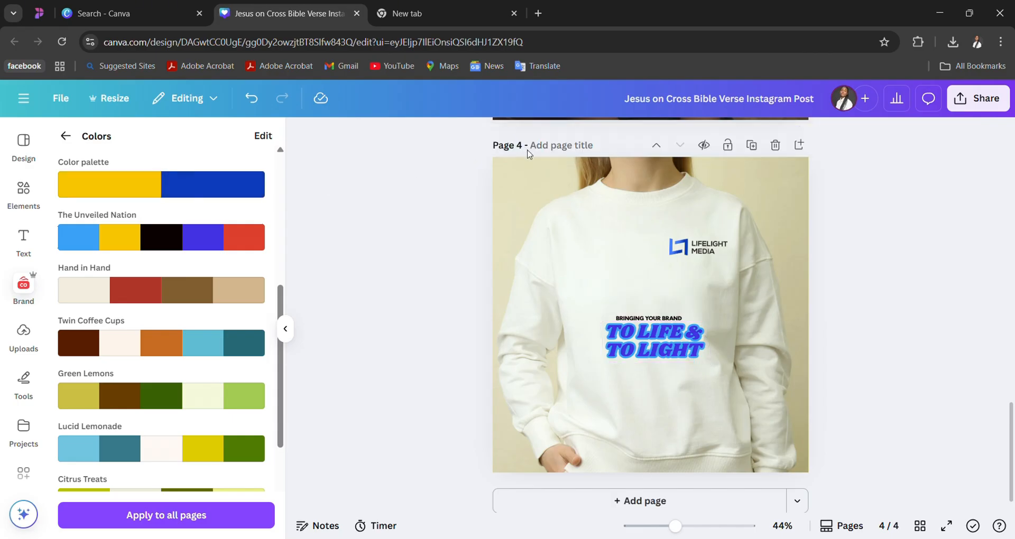
{"action": "left_click", "coordinate": [656, 341]}
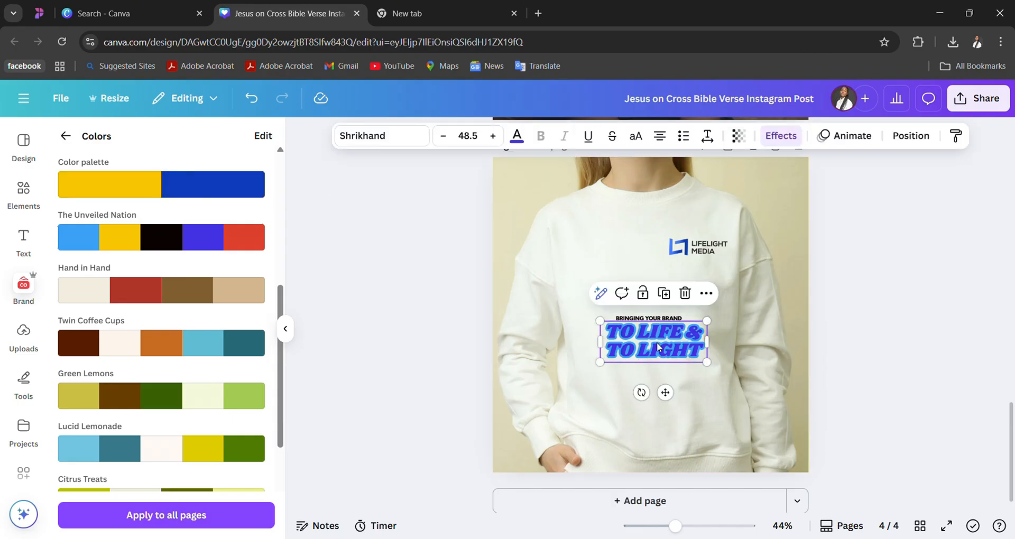
{"action": "left_click", "coordinate": [517, 136]}
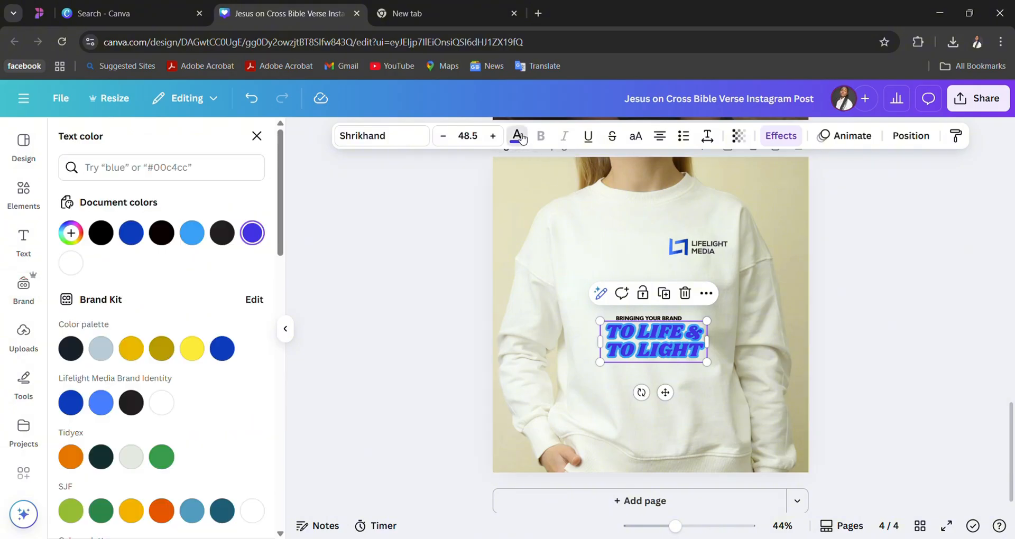
{"action": "left_click", "coordinate": [162, 404]}
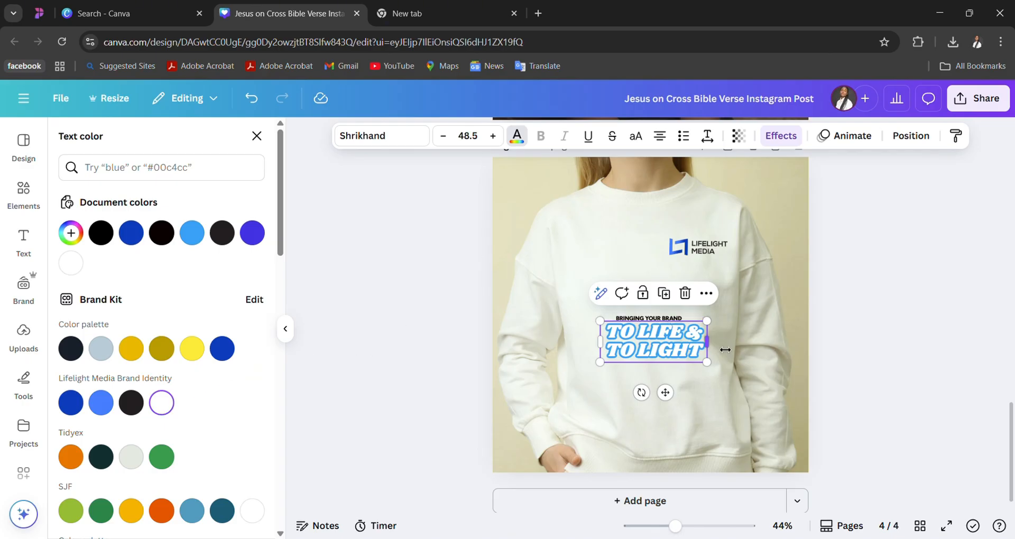
- Set the "BRINGING YOUR BRAND" line's text colour to the violet document colour
{"action": "left_click", "coordinate": [677, 332]}
{"action": "left_click", "coordinate": [668, 319]}
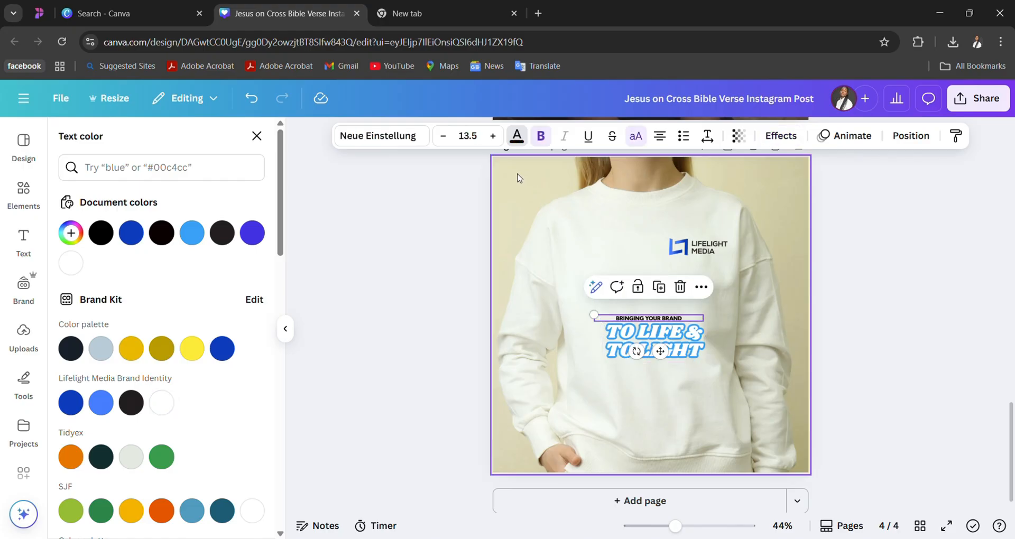
{"action": "left_click", "coordinate": [252, 233]}
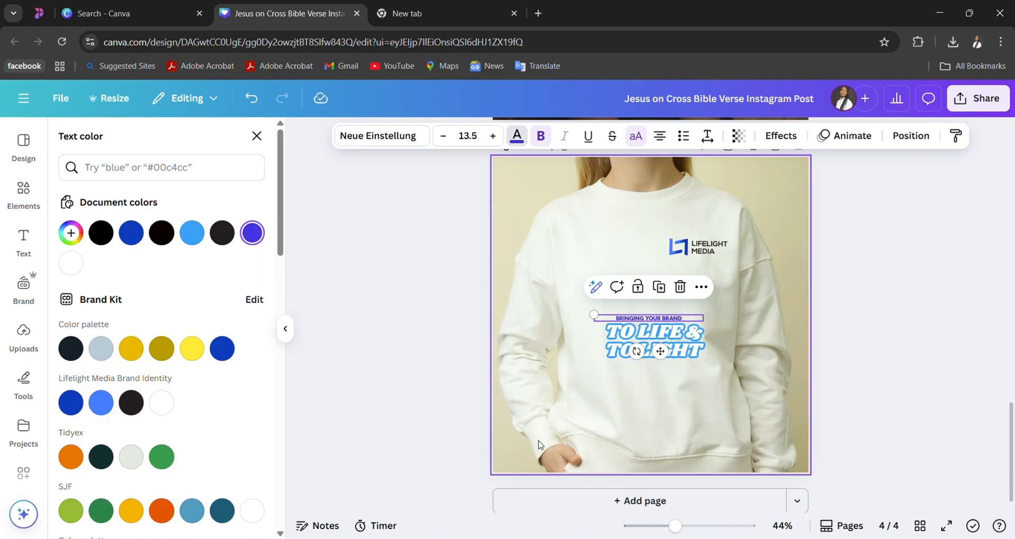
- Try the violet and light blue document colours on the "TO LIFE & TO LIGHT" text, returning it to white from Lifelight Media Brand Identity
{"action": "left_click", "coordinate": [613, 341]}
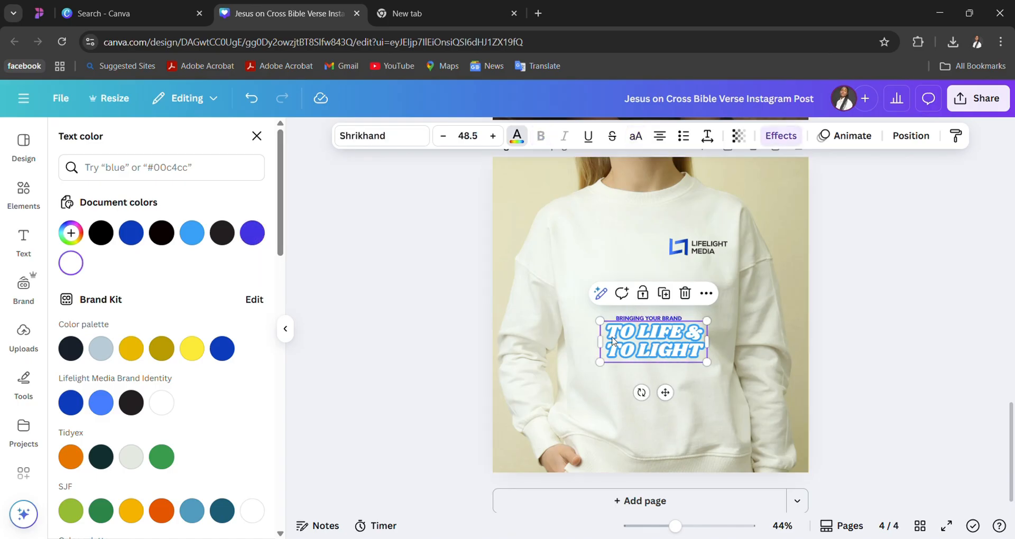
{"action": "left_click", "coordinate": [253, 234]}
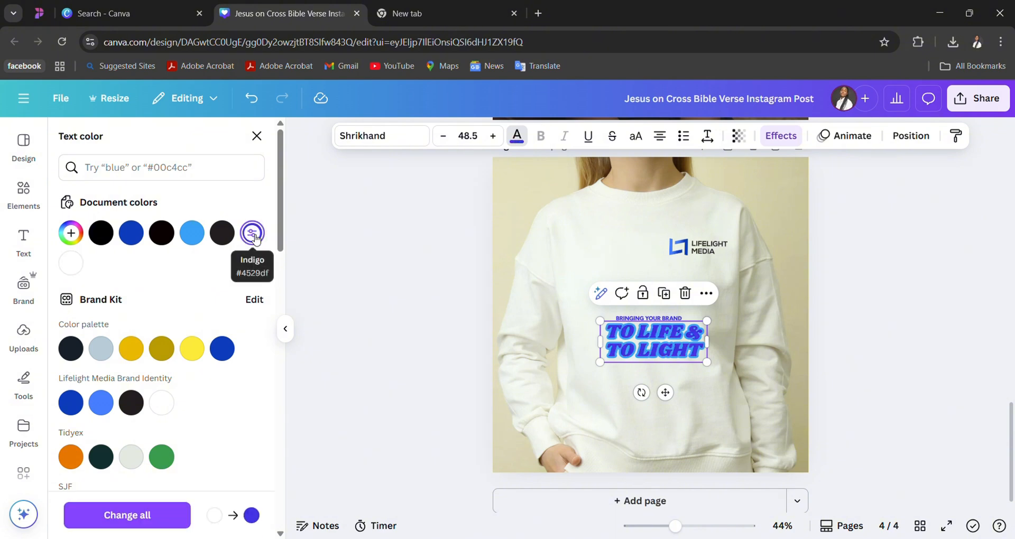
{"action": "left_click", "coordinate": [199, 239]}
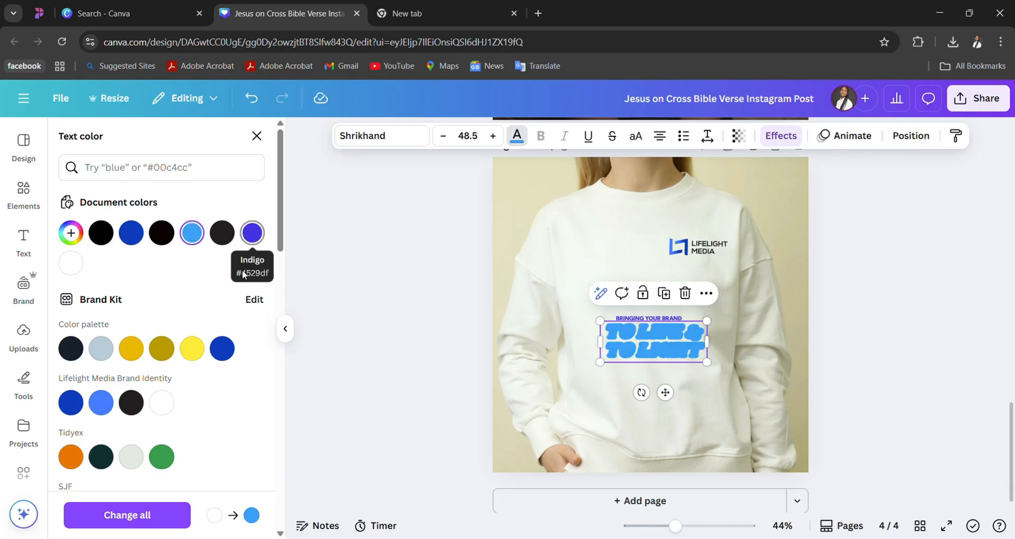
{"action": "left_click", "coordinate": [162, 404]}
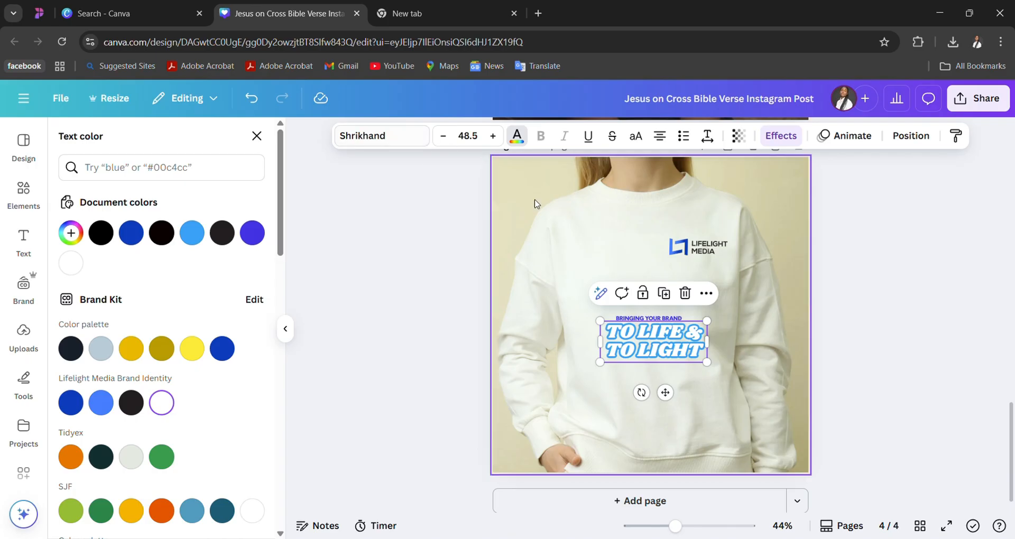
{"action": "left_click", "coordinate": [635, 341]}
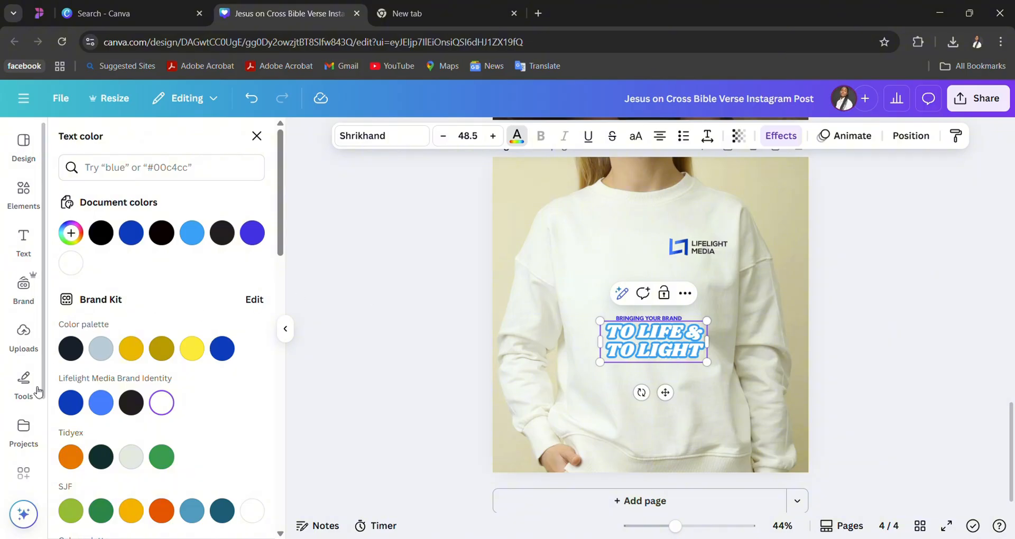
- Try the Lucid Lemonade brand palette, replacing it with The Deep Blue shuffled to a dark navy slogan with a vivid blue outline
{"action": "left_click", "coordinate": [27, 288]}
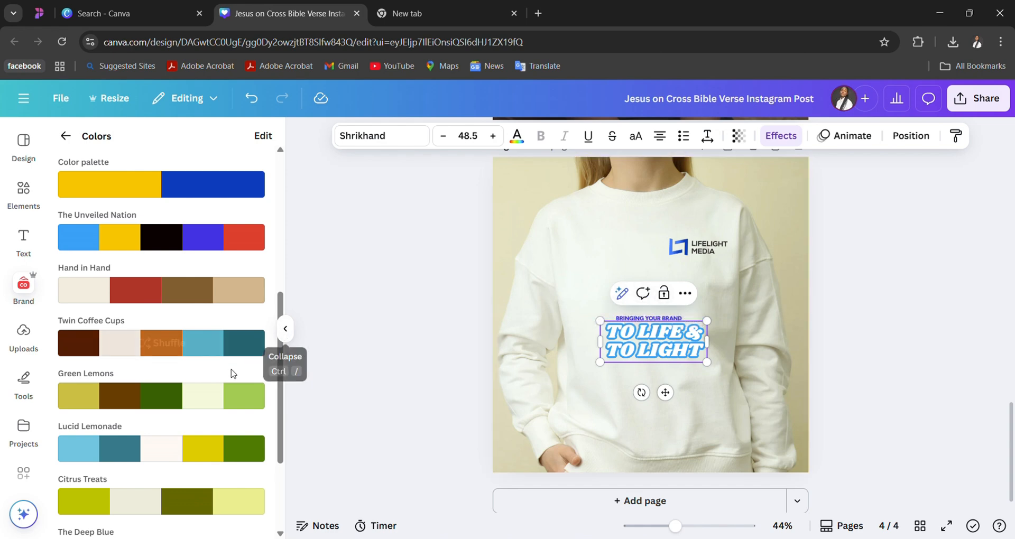
{"action": "left_click", "coordinate": [176, 457]}
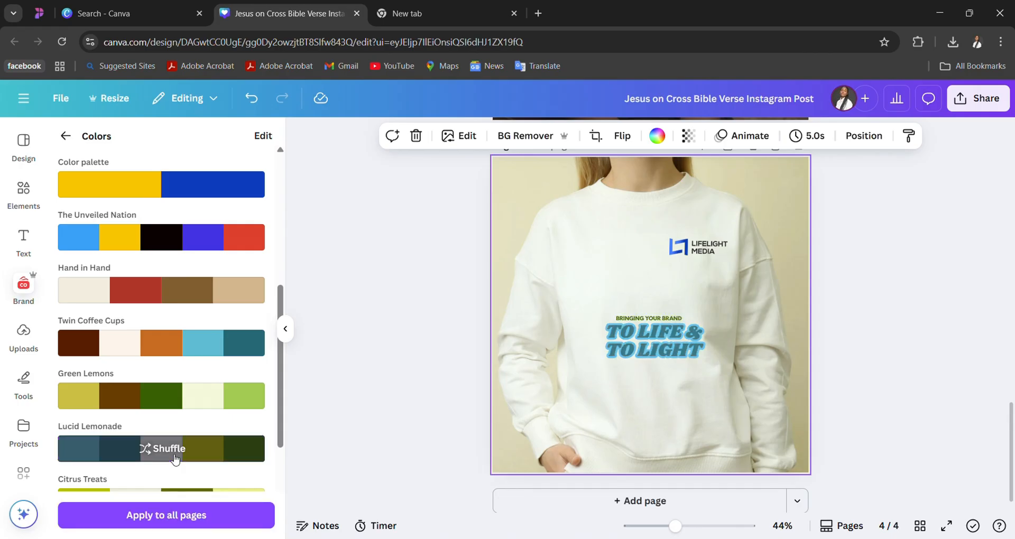
{"action": "scroll", "coordinate": [176, 459], "scroll_direction": "down", "scroll_amount": 2}
{"action": "left_click", "coordinate": [179, 456]}
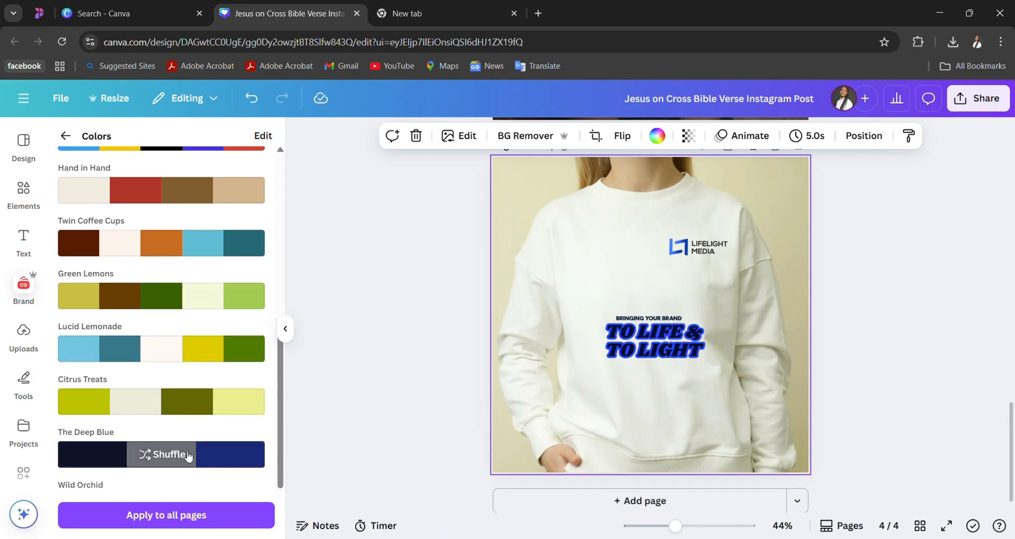
{"action": "left_click", "coordinate": [188, 455]}
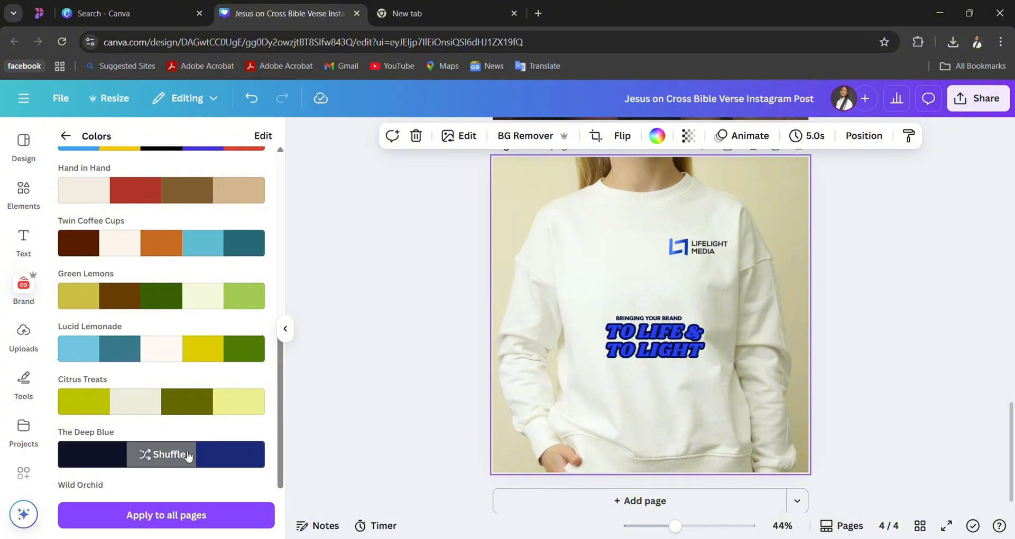
{"action": "left_click", "coordinate": [227, 457]}
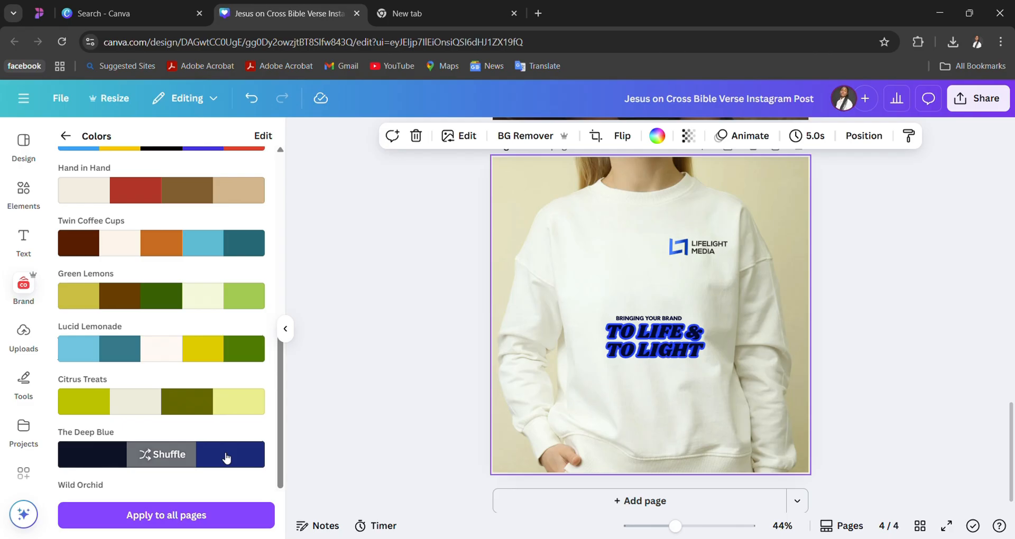
{"action": "left_click", "coordinate": [226, 458]}
{"action": "left_click", "coordinate": [226, 457]}
{"action": "scroll", "coordinate": [224, 412], "scroll_direction": "down", "scroll_amount": 2}
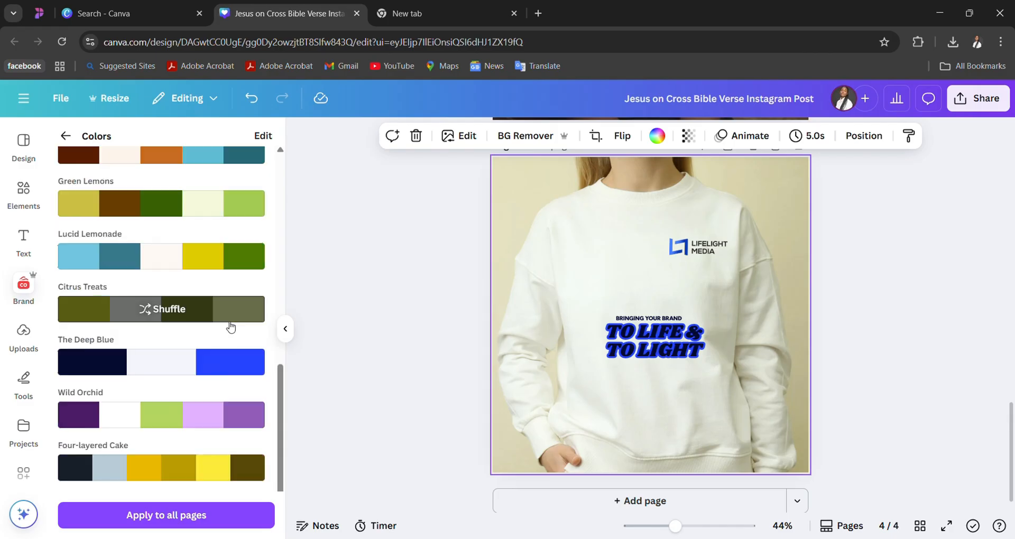
{"action": "left_click", "coordinate": [225, 374]}
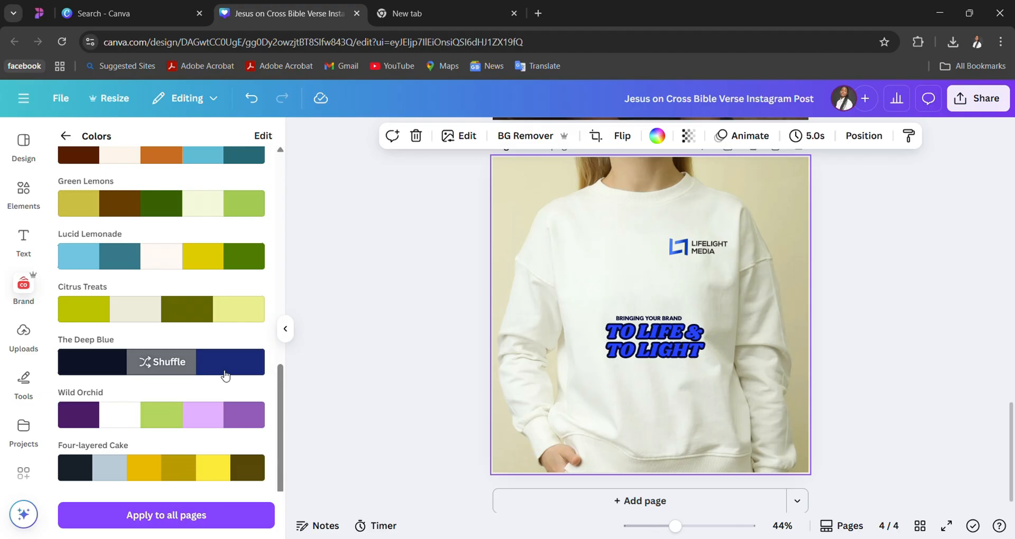
{"action": "left_click", "coordinate": [225, 375]}
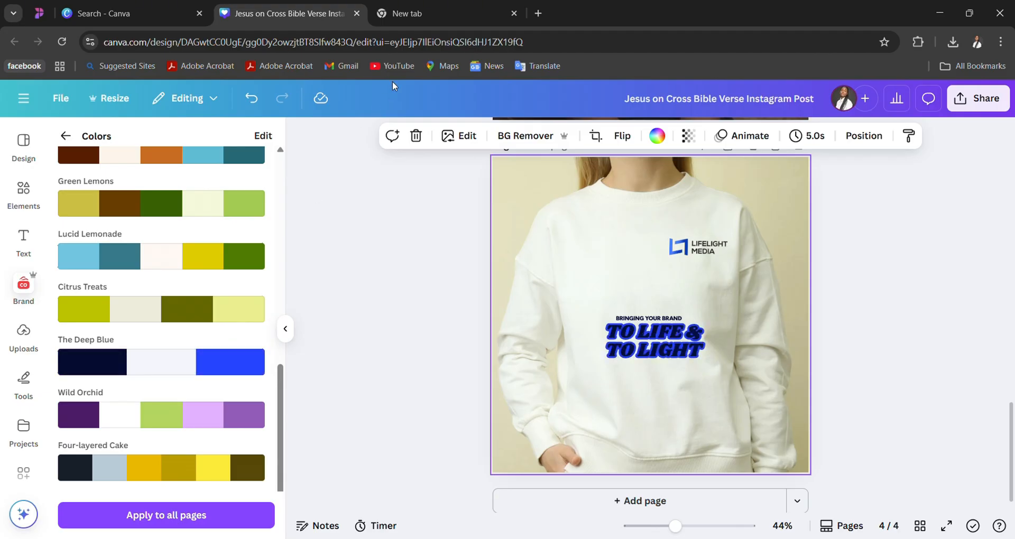
- Set the "TO LIFE & TO LIGHT" text colour to the white document colour
{"action": "left_click", "coordinate": [665, 340]}
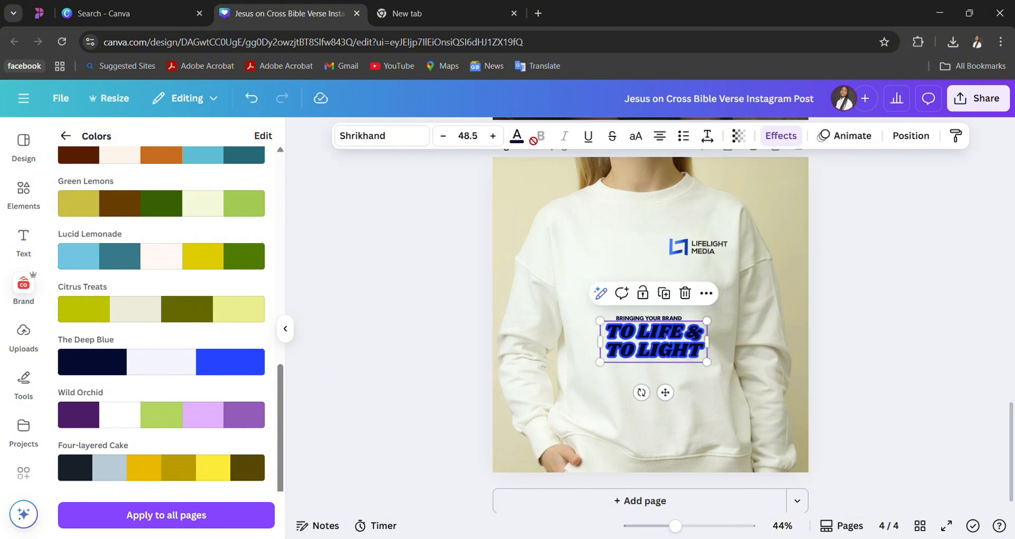
{"action": "left_click", "coordinate": [517, 135]}
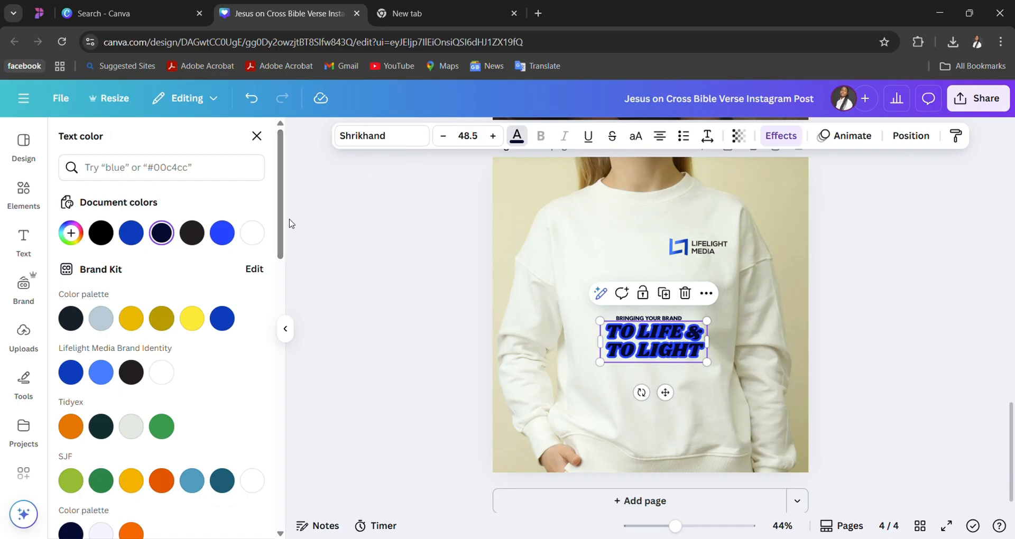
{"action": "left_click", "coordinate": [252, 233]}
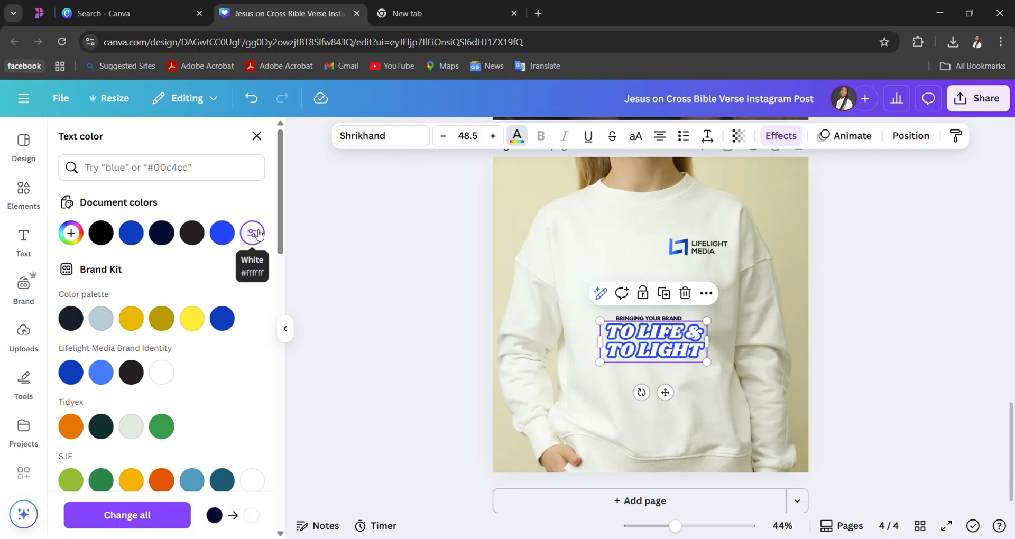
{"action": "left_click", "coordinate": [906, 304]}
- Set the "BRINGING YOUR BRAND" line's text colour to the vivid blue document colour #233dff
{"action": "left_click", "coordinate": [659, 321]}
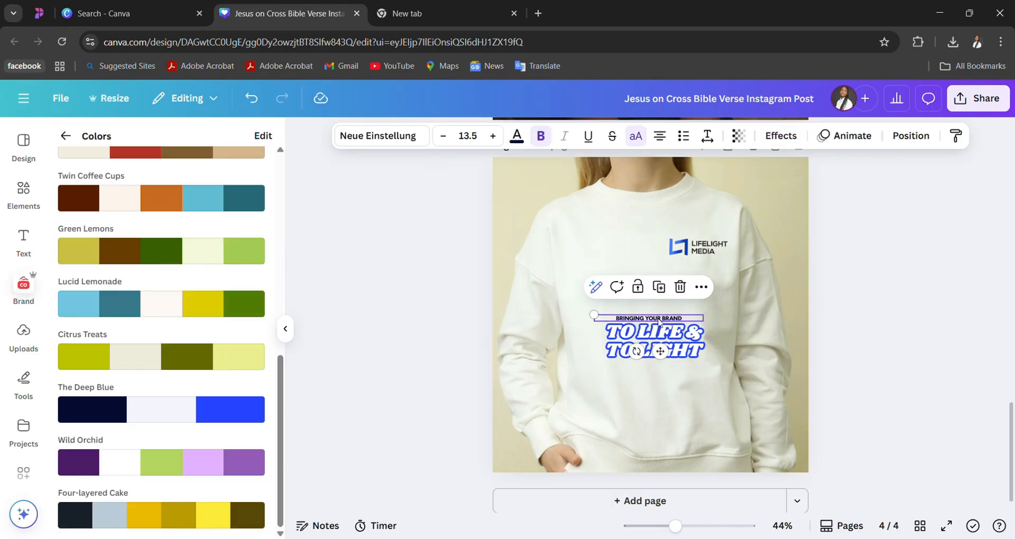
{"action": "left_click", "coordinate": [517, 136]}
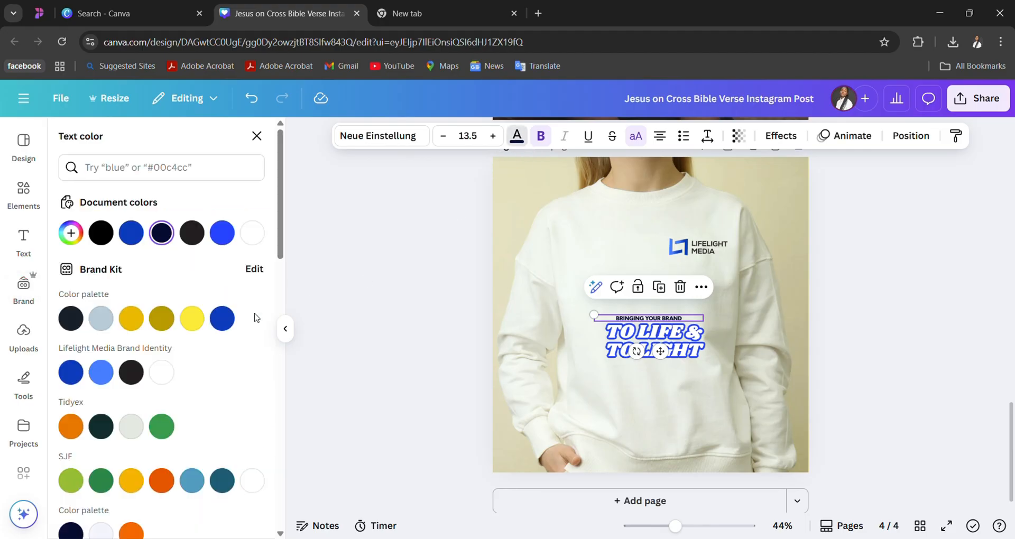
{"action": "left_click", "coordinate": [226, 242]}
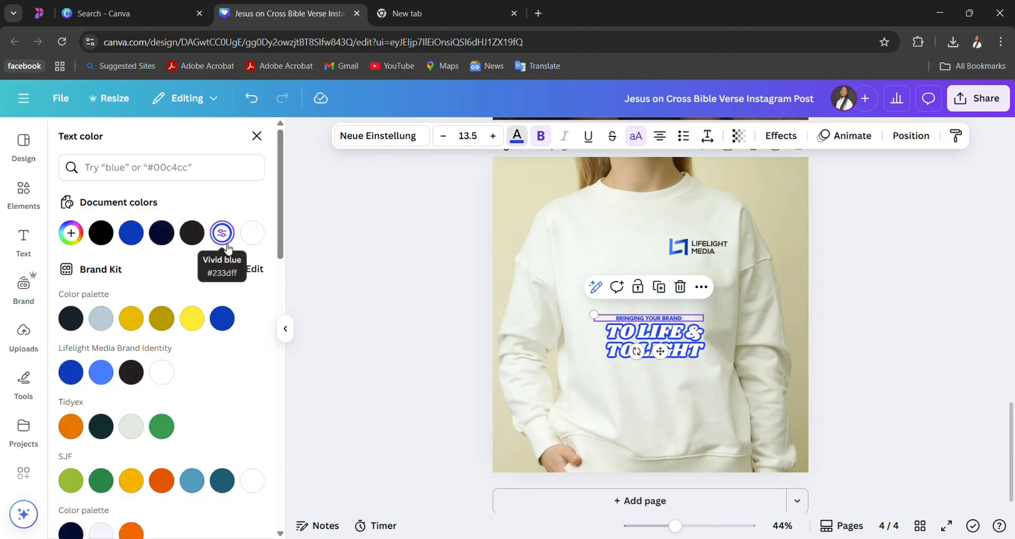
{"action": "left_click", "coordinate": [894, 388]}
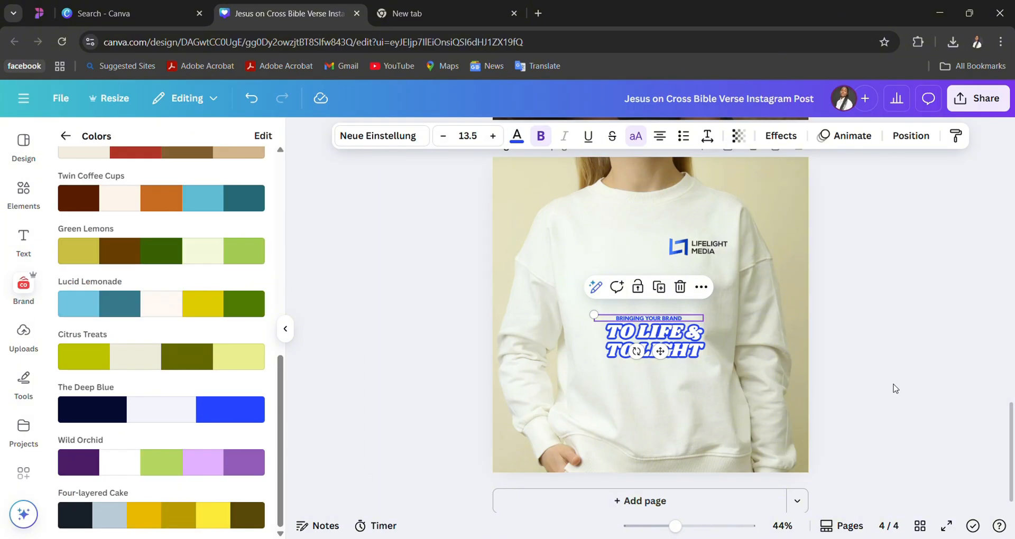
{"action": "left_click", "coordinate": [893, 389]}
- Group the "BRINGING YOUR BRAND" and "TO LIFE & TO LIGHT" texts on the sweatshirt
{"action": "scroll", "coordinate": [892, 360], "scroll_direction": "up", "scroll_amount": 4}
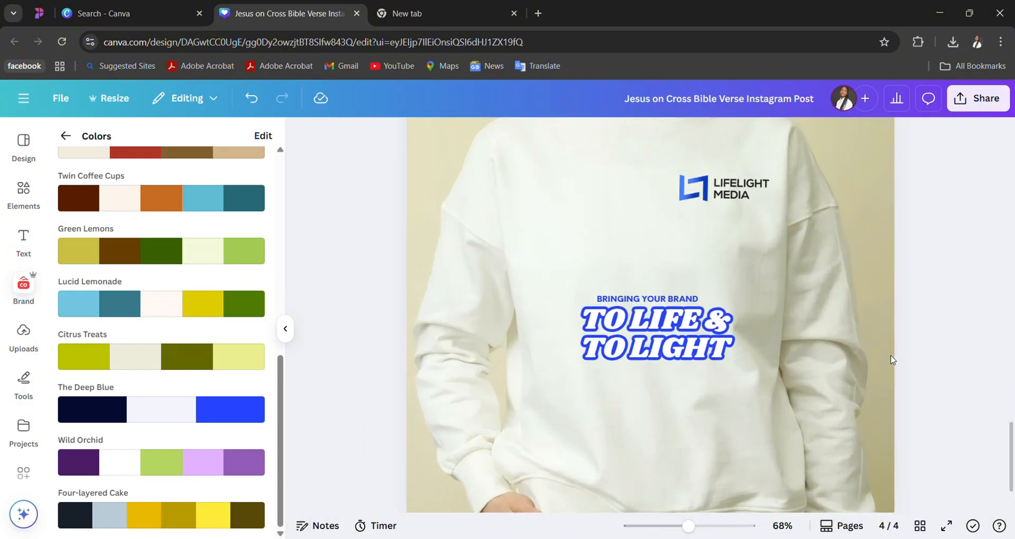
{"action": "scroll", "coordinate": [892, 360], "scroll_direction": "down", "scroll_amount": 3}
{"action": "scroll", "coordinate": [892, 360], "scroll_direction": "down", "scroll_amount": 1}
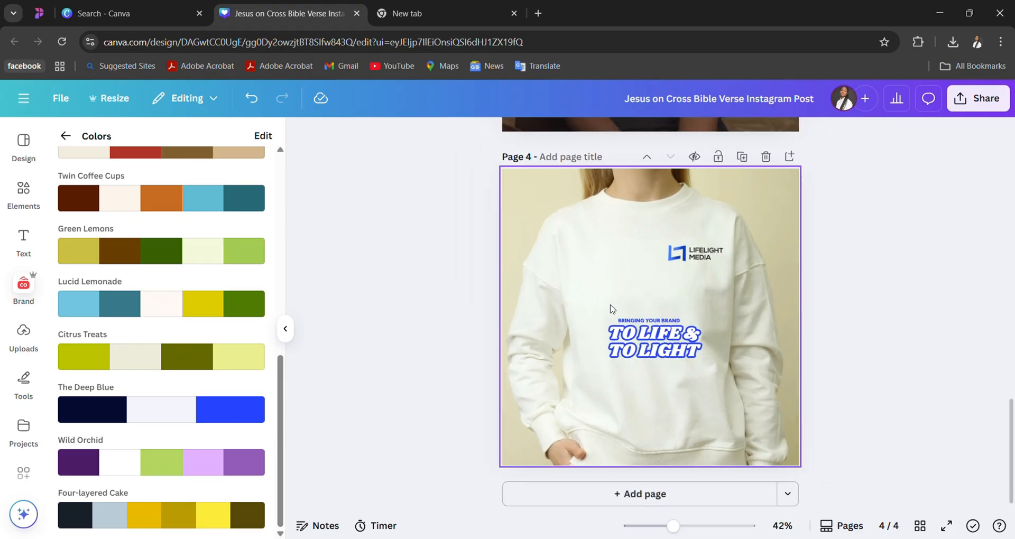
{"action": "left_click_drag", "start_coordinate": [611, 304], "coordinate": [687, 418]}
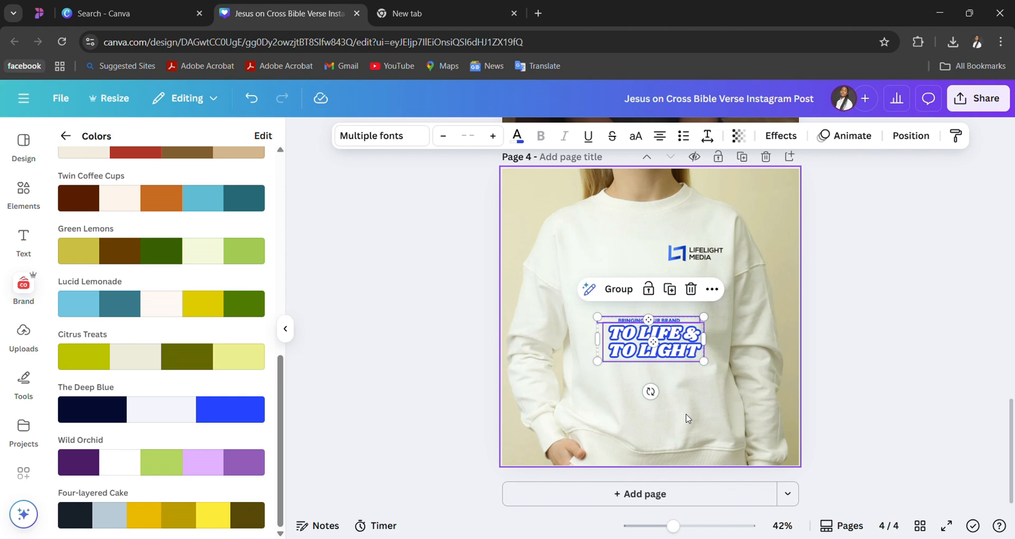
{"action": "left_click", "coordinate": [623, 296]}
{"action": "left_click", "coordinate": [900, 305]}
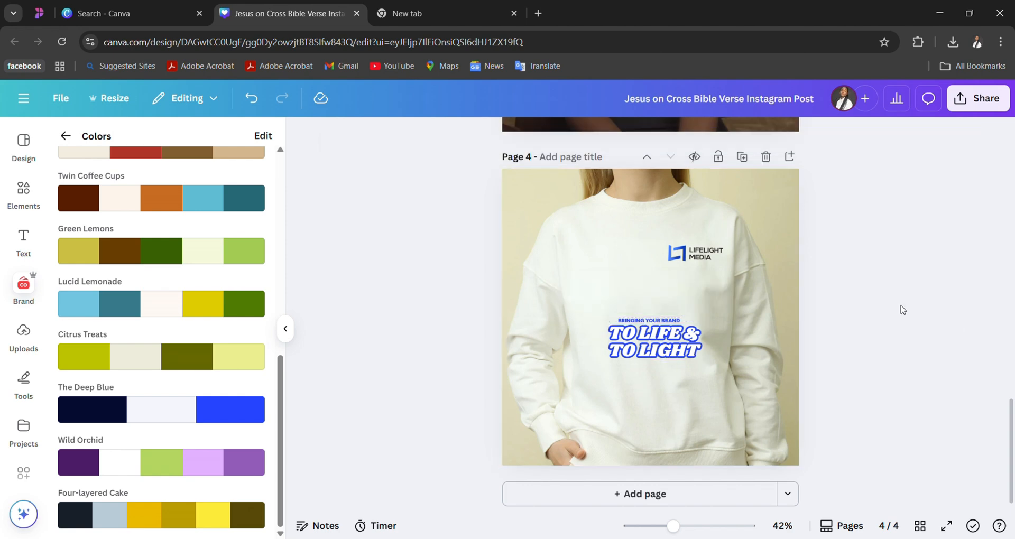
- Move the grouped slogan slightly higher on the sweatshirt
{"action": "left_click", "coordinate": [664, 332]}
{"action": "left_click", "coordinate": [665, 332]}
{"action": "double_click", "coordinate": [664, 333]}
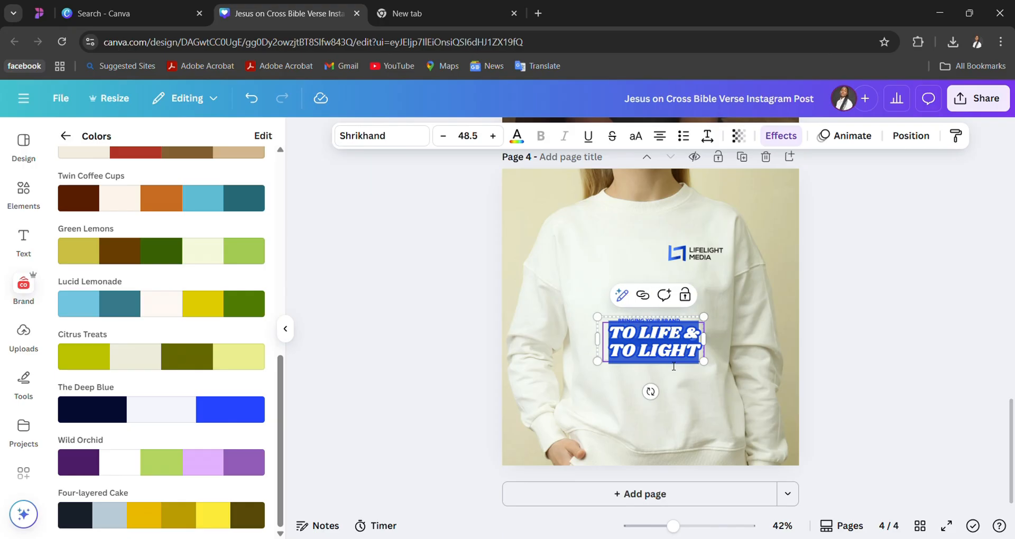
{"action": "left_click", "coordinate": [681, 391]}
{"action": "left_click_drag", "start_coordinate": [663, 352], "coordinate": [660, 340]}
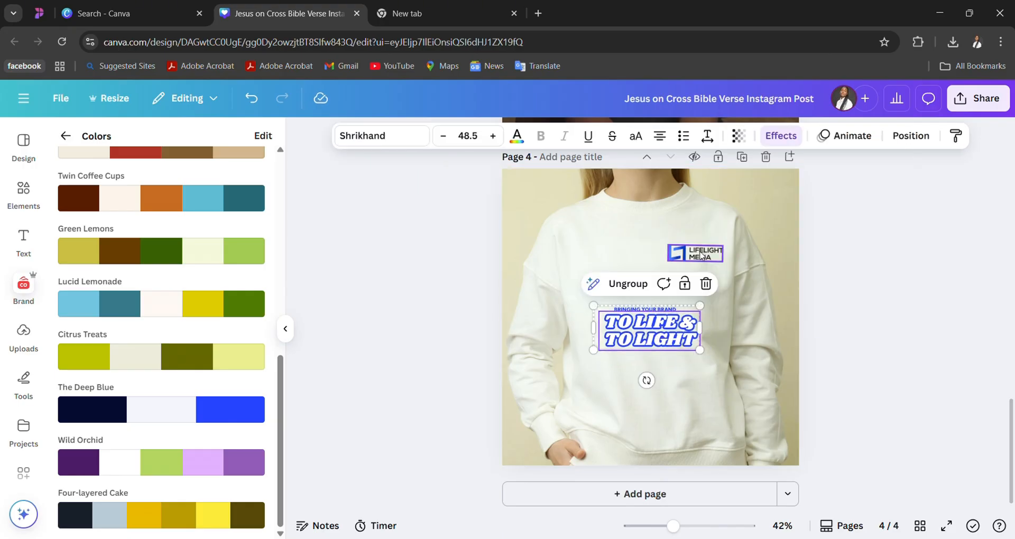
- Shrink the Lifelight Media logo on the sweatshirt's chest and shift it slightly downward
{"action": "left_click", "coordinate": [701, 256]}
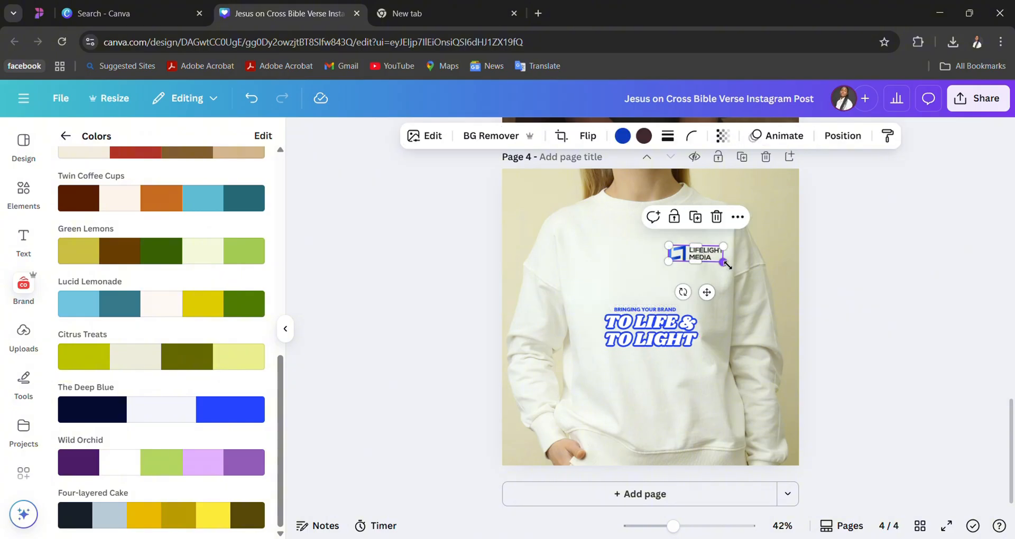
{"action": "left_click_drag", "start_coordinate": [724, 263], "coordinate": [713, 259]}
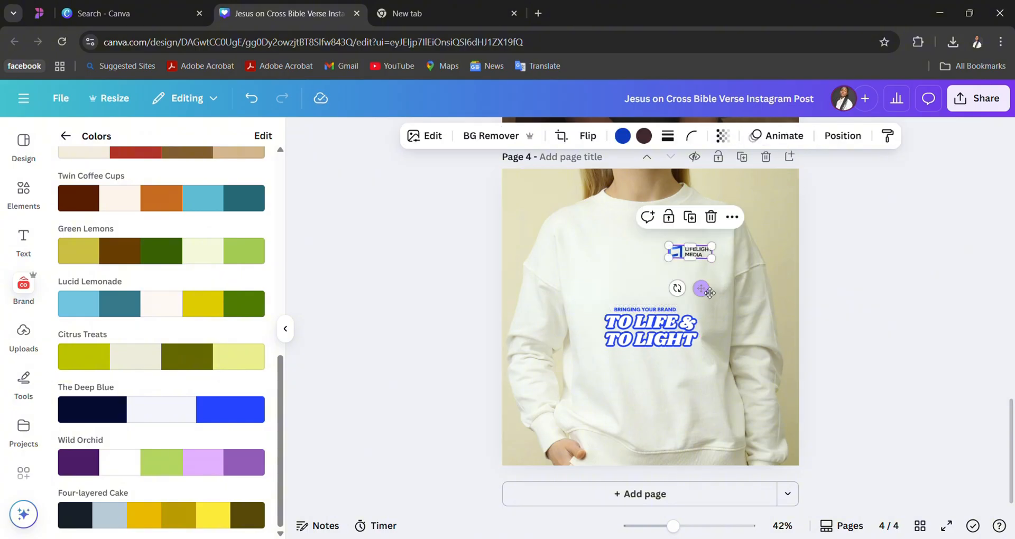
{"action": "left_click_drag", "start_coordinate": [710, 292], "coordinate": [705, 301]}
{"action": "left_click", "coordinate": [892, 321]}
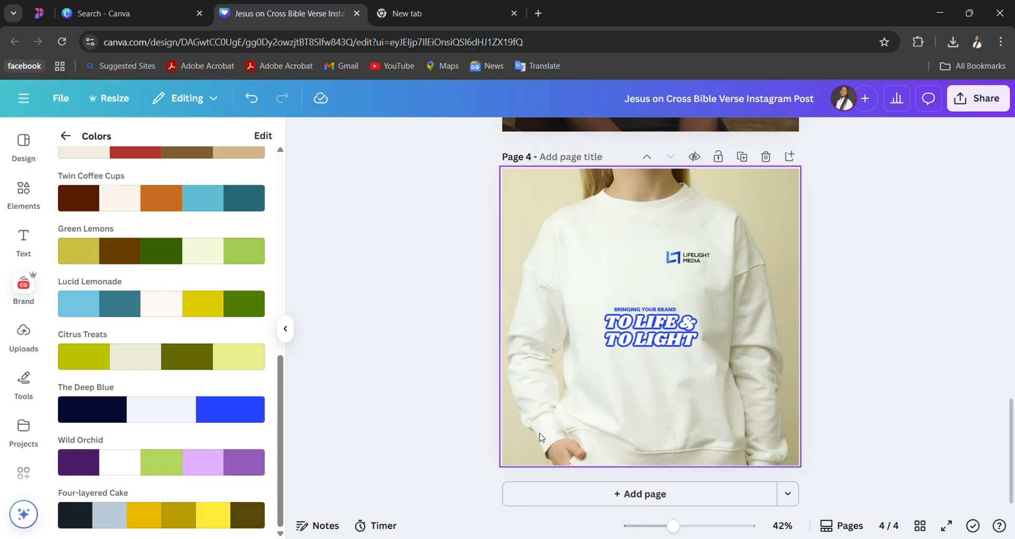
- Duplicate the sweatshirt page and delete both slogan texts from the copy, keeping the logo
{"action": "left_click", "coordinate": [743, 159]}
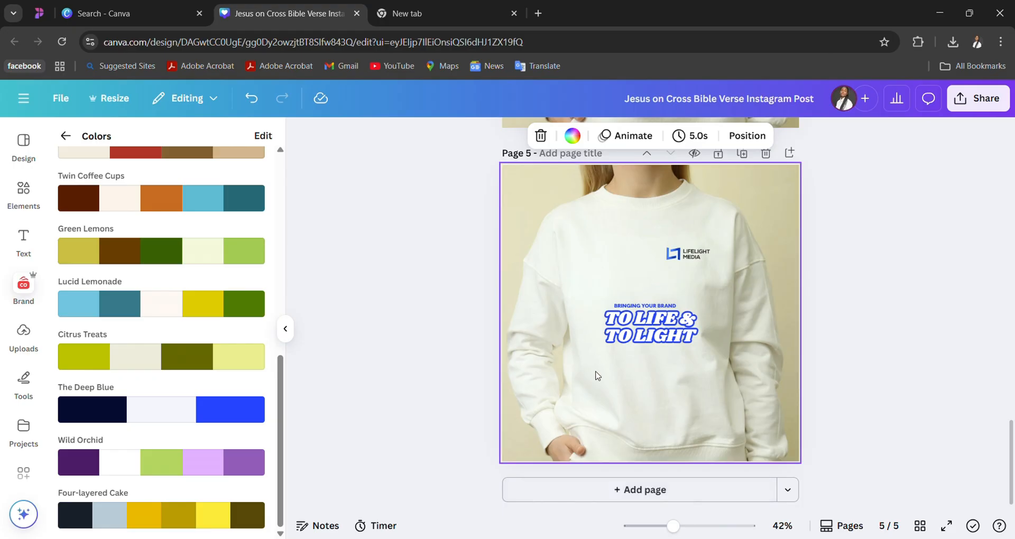
{"action": "left_click", "coordinate": [653, 319]}
{"action": "key", "text": "Delete"}
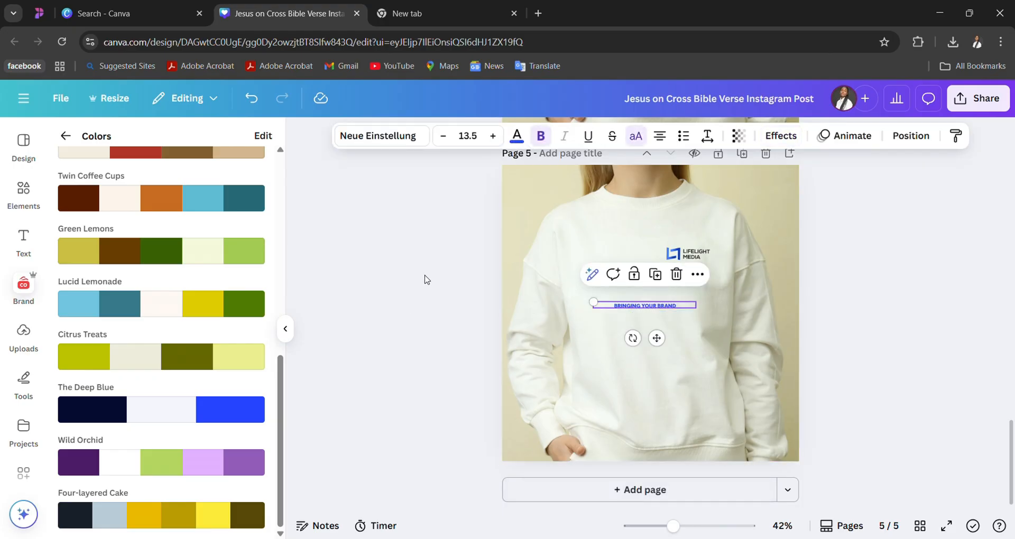
{"action": "key", "text": "Delete"}
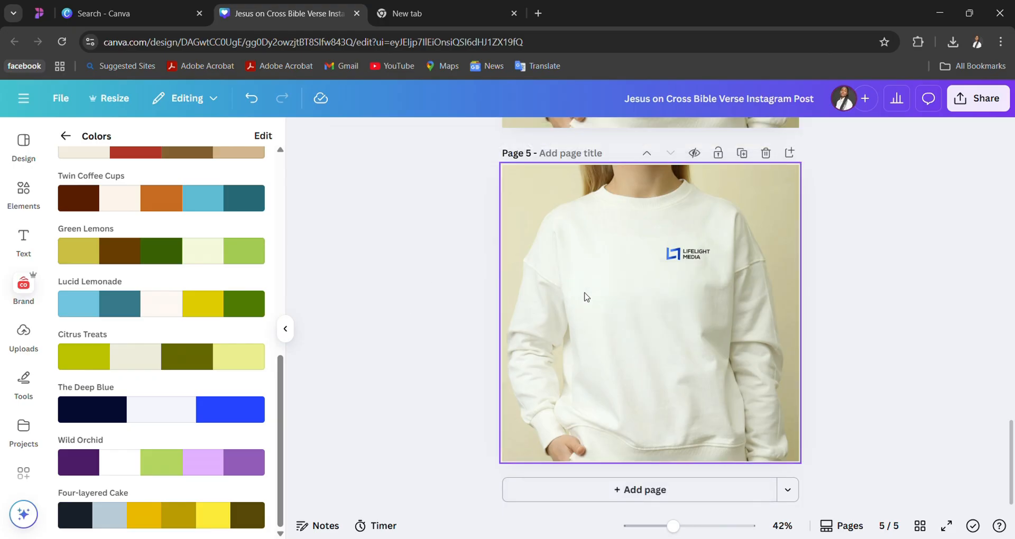
- Replace the previous elements search with a search for "WHITE LIGHT"
{"action": "left_click", "coordinate": [16, 212]}
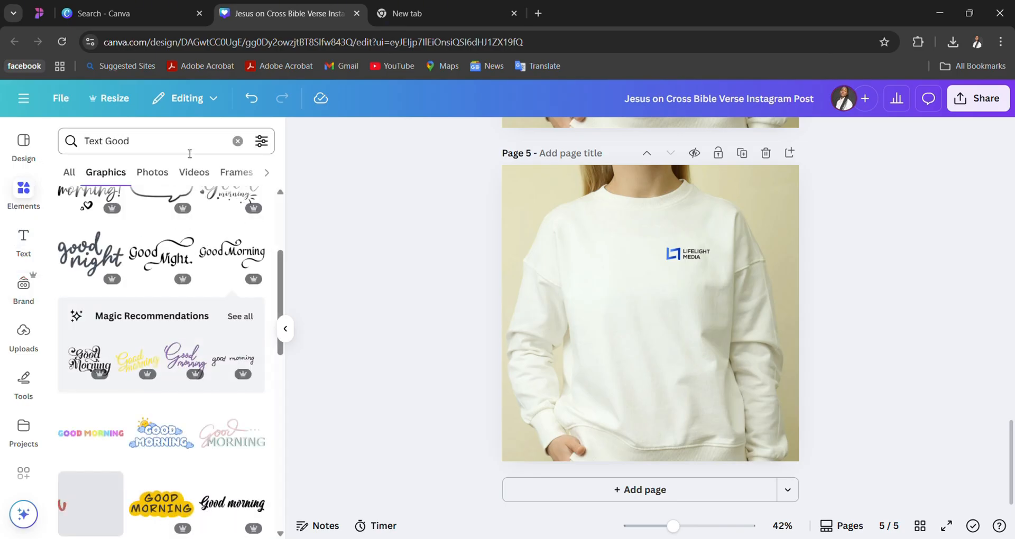
{"action": "left_click", "coordinate": [238, 141]}
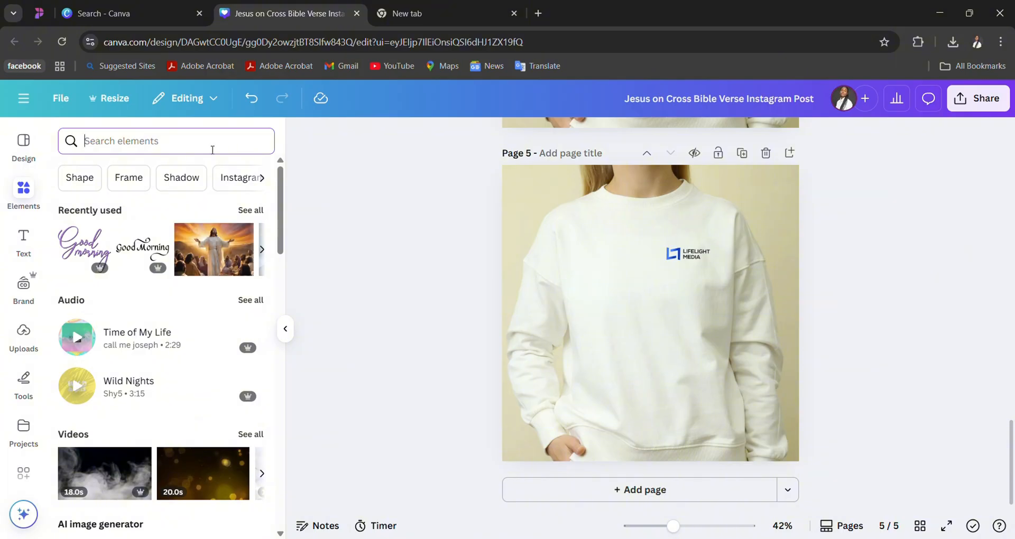
{"action": "type", "text": "LIGHT"}
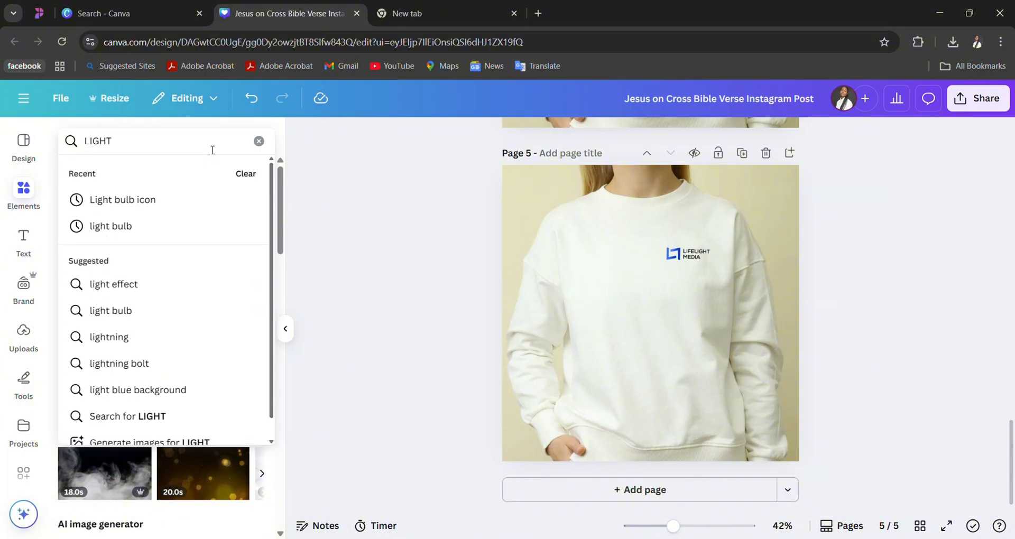
{"action": "key", "text": "BackSpace"}
{"action": "key", "text": "BackSpace"}
{"action": "key", "text": "BackSpace"}
{"action": "key", "text": "BackSpace"}
{"action": "key", "text": "BackSpace"}
{"action": "type", "text": "WH"}
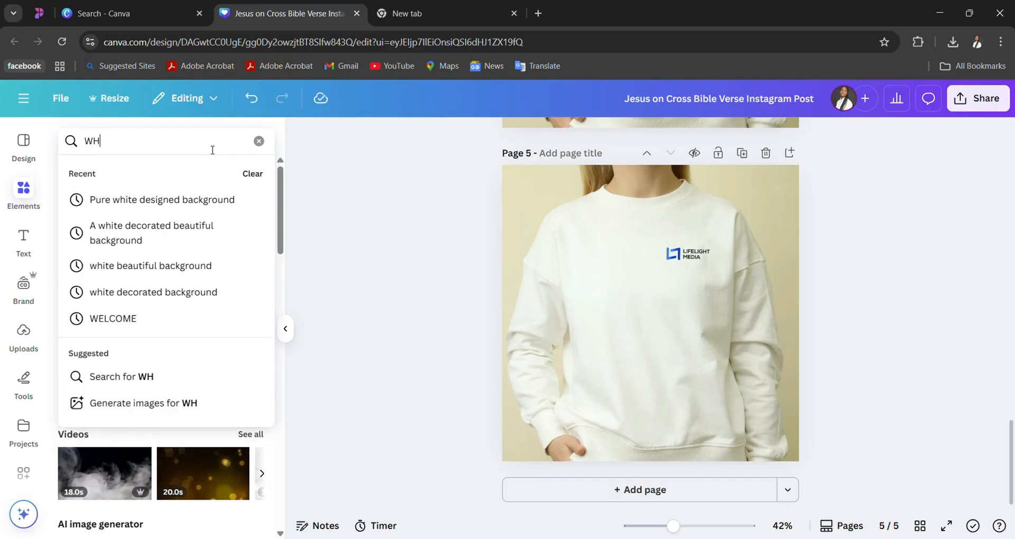
{"action": "type", "text": "ITE LIGHT"}
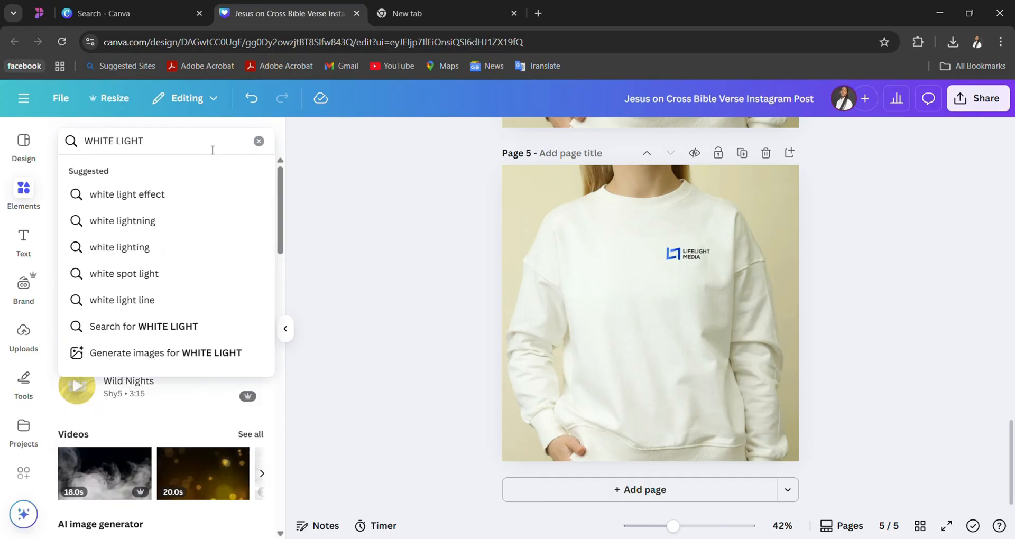
{"action": "key", "text": "Return"}
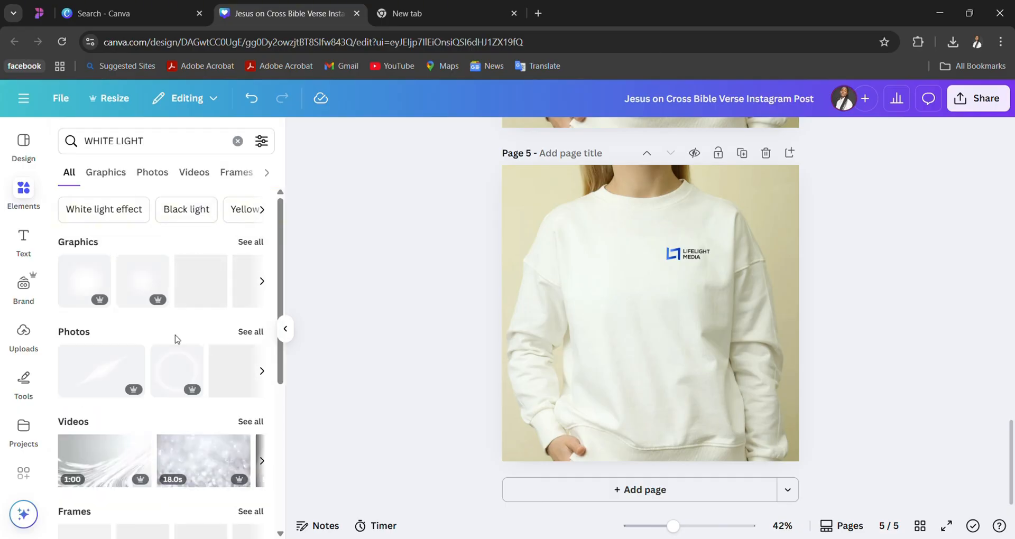
- Try the diagonal white light streak photo at a reduced size on the sweatshirt, and delete it
{"action": "left_click", "coordinate": [123, 374]}
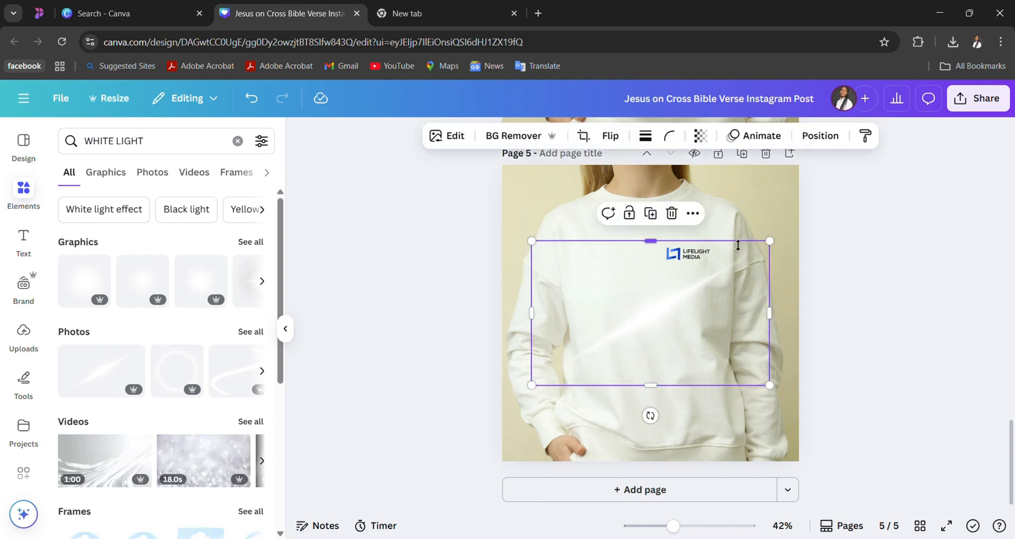
{"action": "left_click_drag", "start_coordinate": [769, 241], "coordinate": [639, 322]}
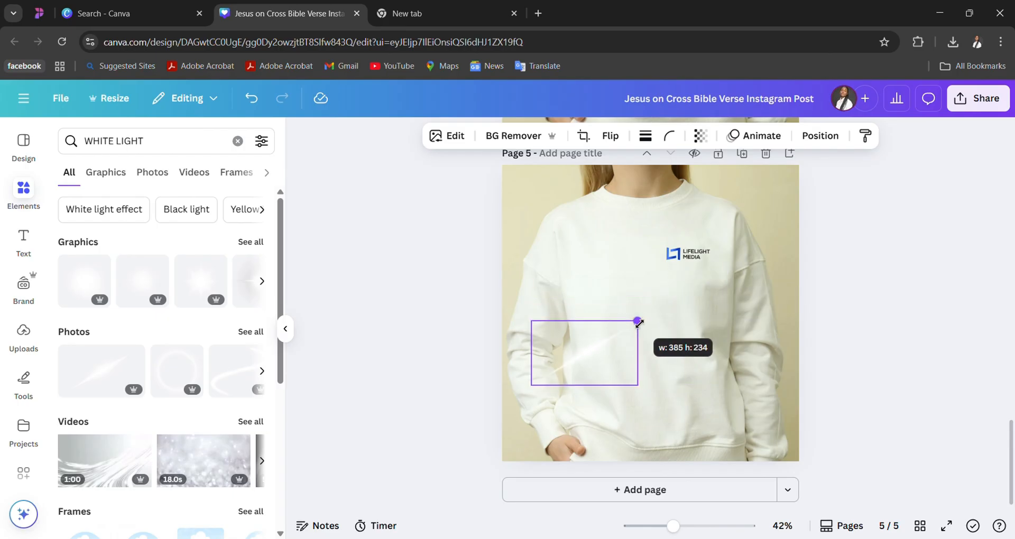
{"action": "left_click_drag", "start_coordinate": [609, 355], "coordinate": [668, 340]}
{"action": "key", "text": "Delete"}
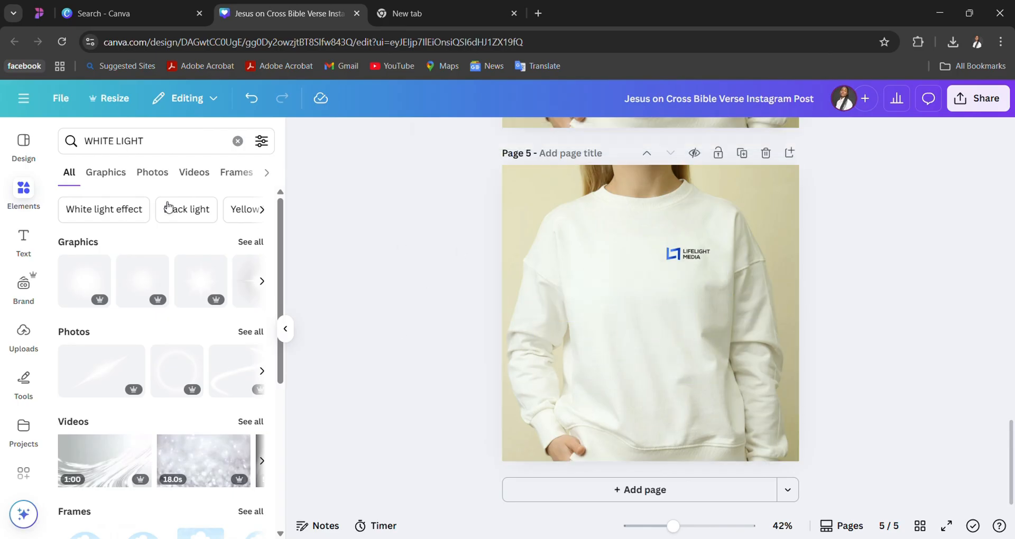
- Search the elements for white light again, check the photos and graphics, and switch the graphics search to "Light effect"
{"action": "scroll", "coordinate": [144, 331], "scroll_direction": "down", "scroll_amount": 5}
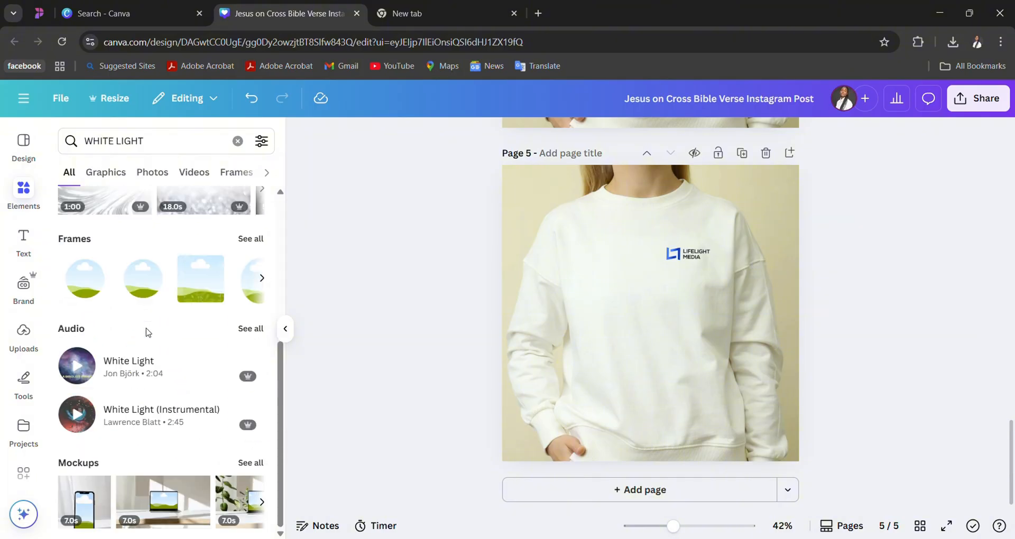
{"action": "left_click", "coordinate": [238, 141]}
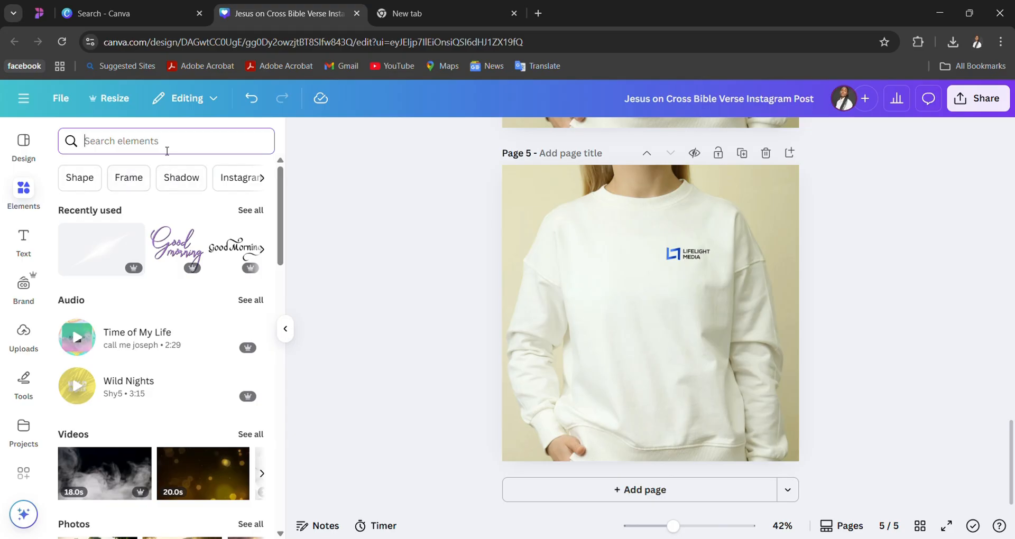
{"action": "type", "text": "WHITE L"}
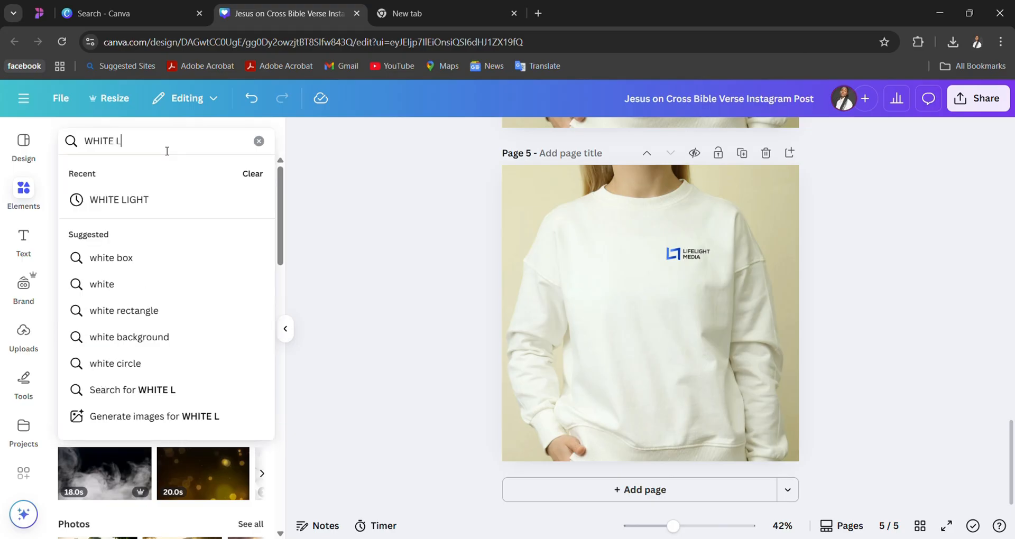
{"action": "type", "text": "IGT"}
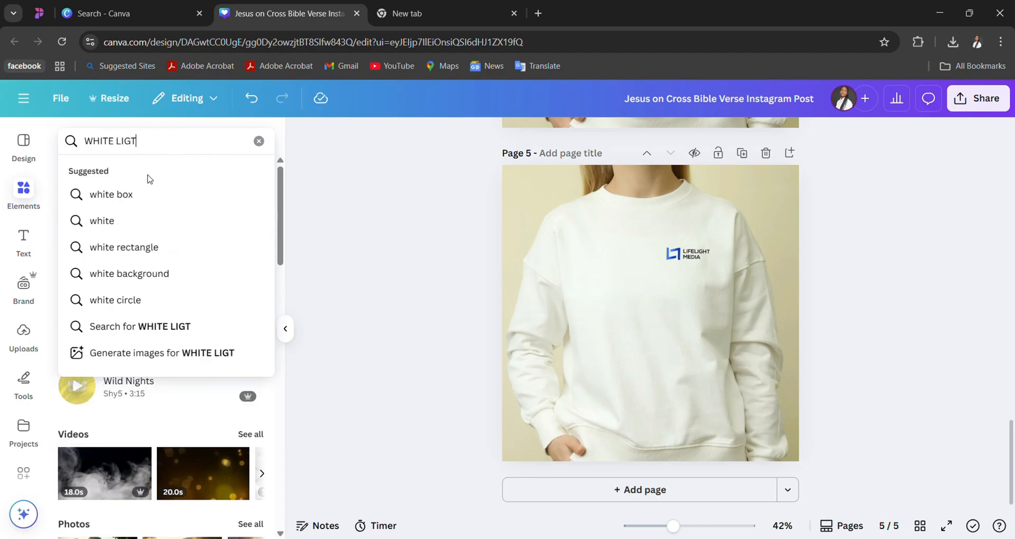
{"action": "key", "text": "Return"}
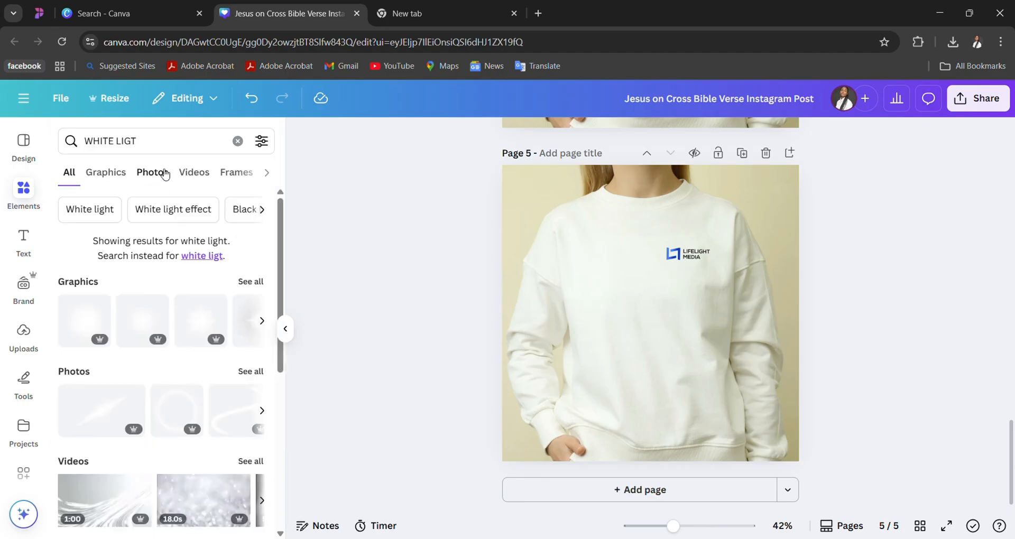
{"action": "left_click", "coordinate": [165, 175]}
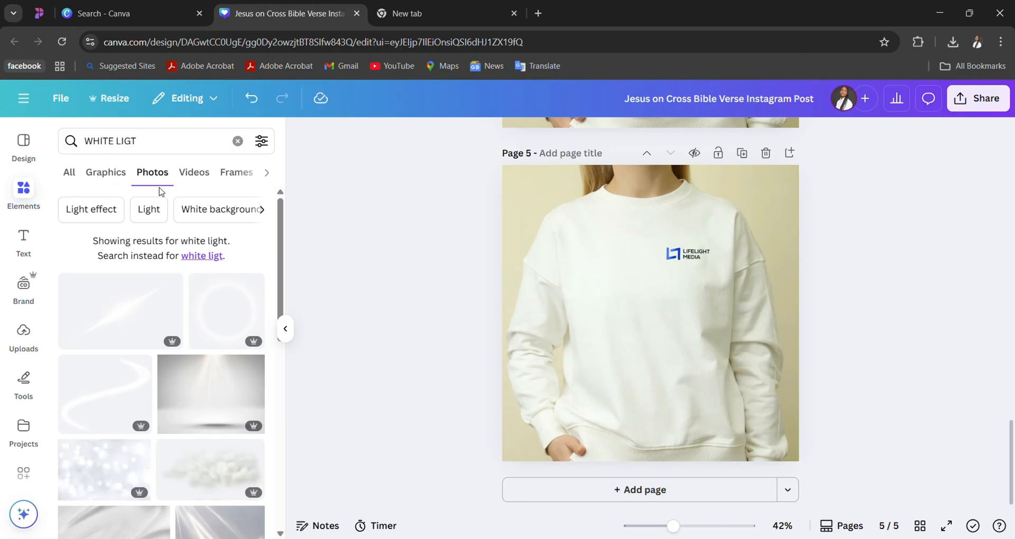
{"action": "scroll", "coordinate": [170, 342], "scroll_direction": "down", "scroll_amount": 1}
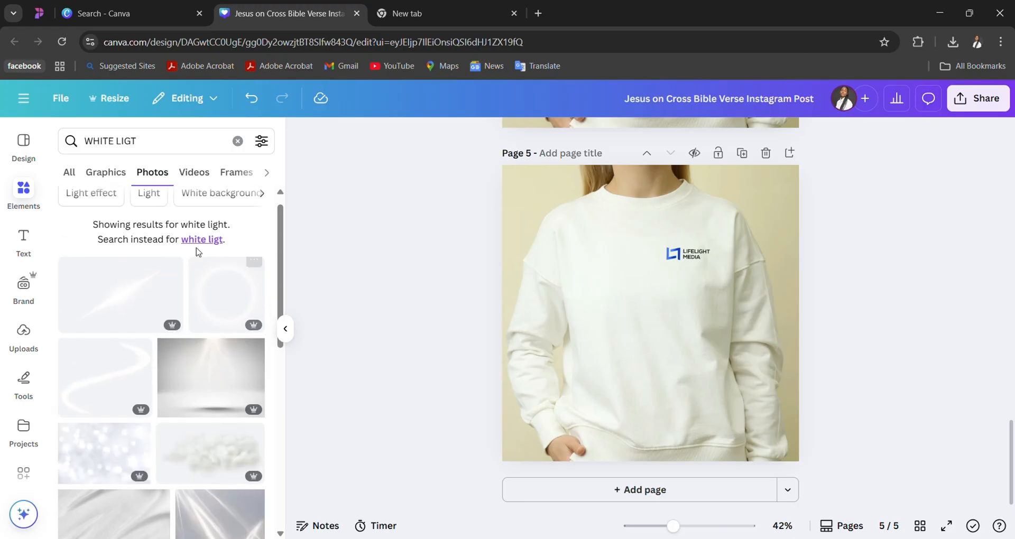
{"action": "left_click", "coordinate": [121, 182]}
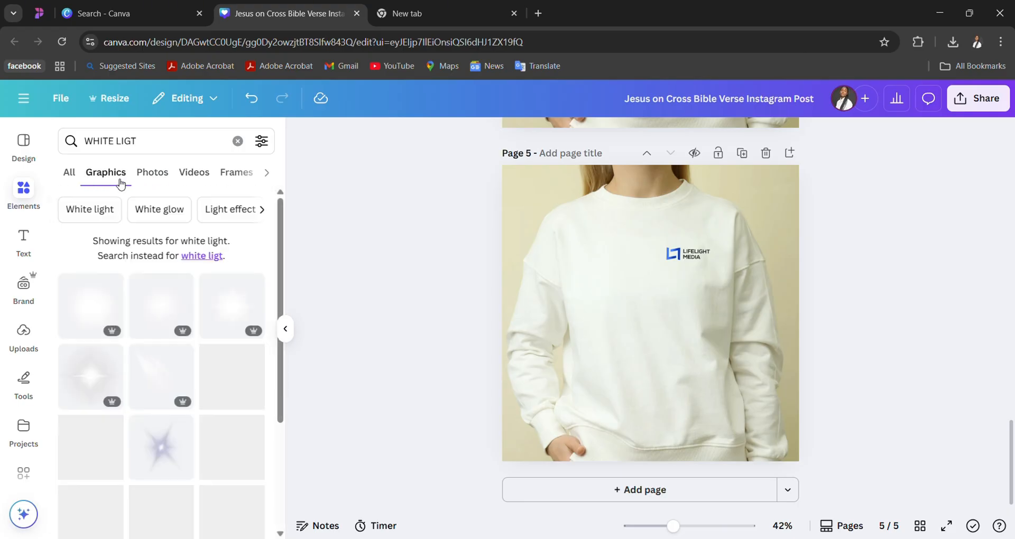
{"action": "left_click", "coordinate": [229, 210]}
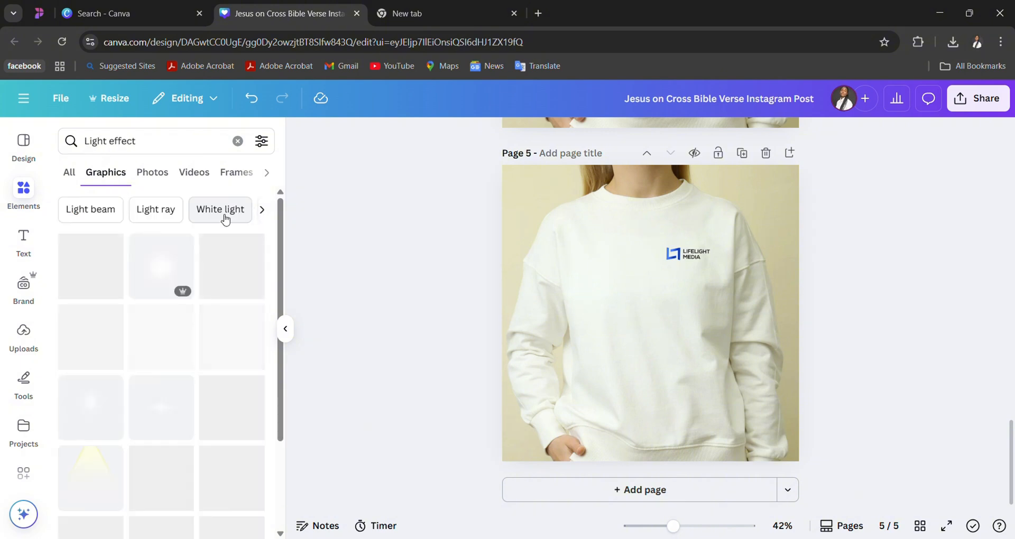
{"action": "scroll", "coordinate": [226, 222], "scroll_direction": "down", "scroll_amount": 2}
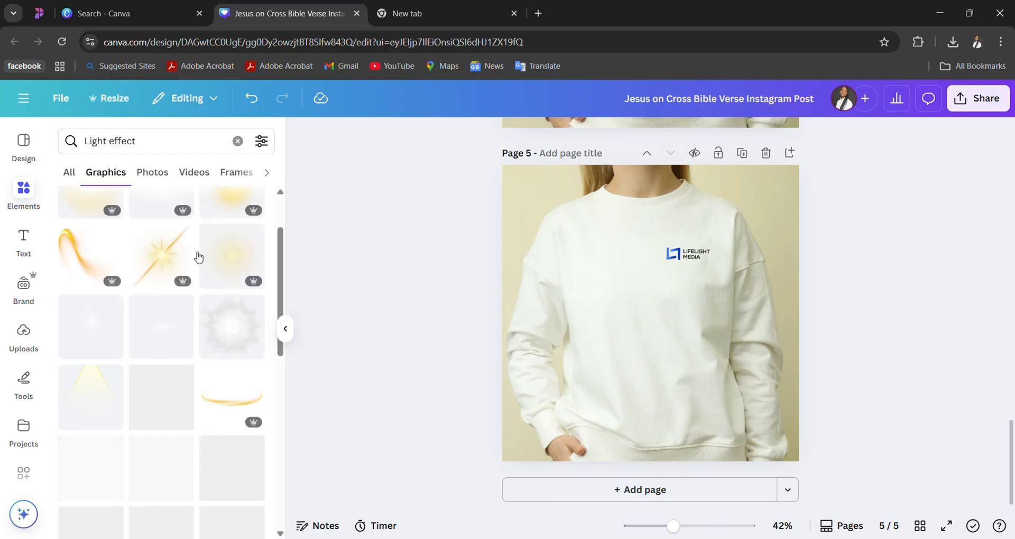
- Try the golden curved light streak on the sweatshirt, shrink it near the lower sleeve and delete the extra full-size copy
{"action": "left_click", "coordinate": [222, 382]}
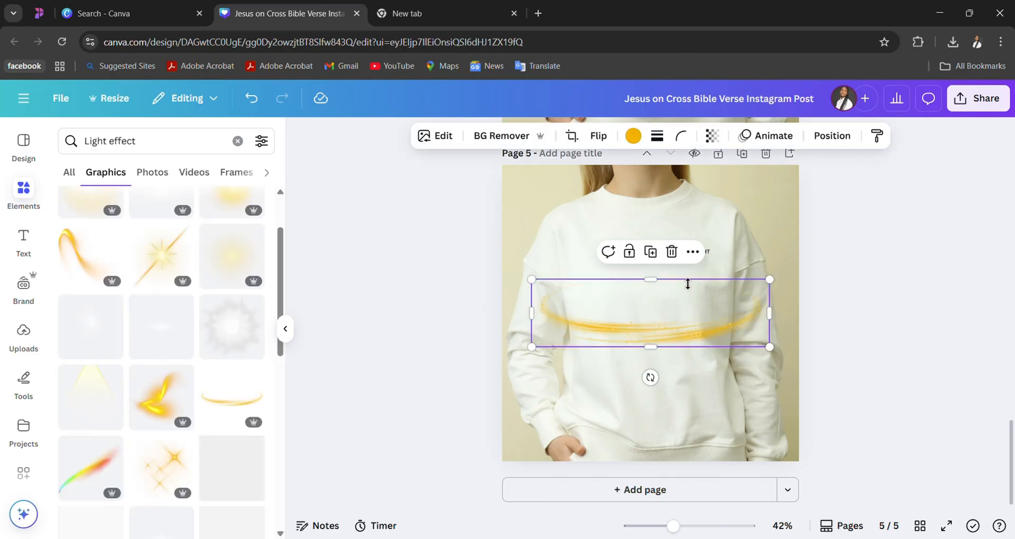
{"action": "scroll", "coordinate": [147, 474], "scroll_direction": "down", "scroll_amount": 2}
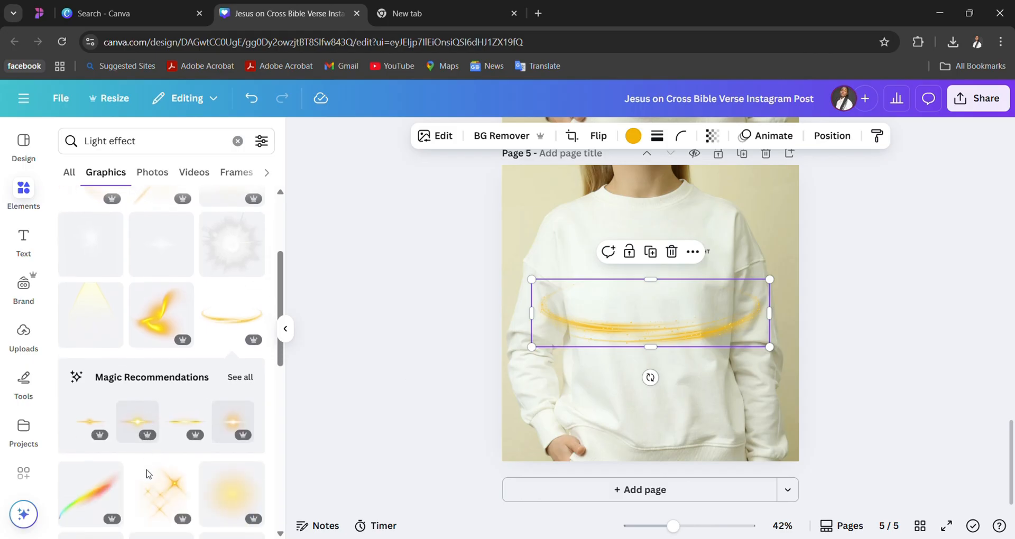
{"action": "scroll", "coordinate": [148, 474], "scroll_direction": "up", "scroll_amount": 2}
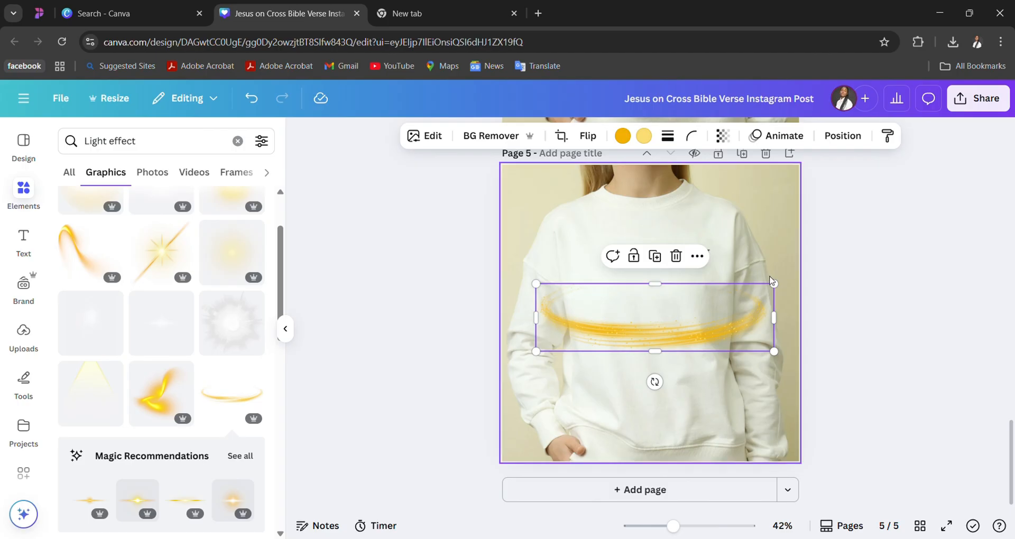
{"action": "left_click_drag", "start_coordinate": [775, 283], "coordinate": [618, 328]}
{"action": "left_click", "coordinate": [692, 332]}
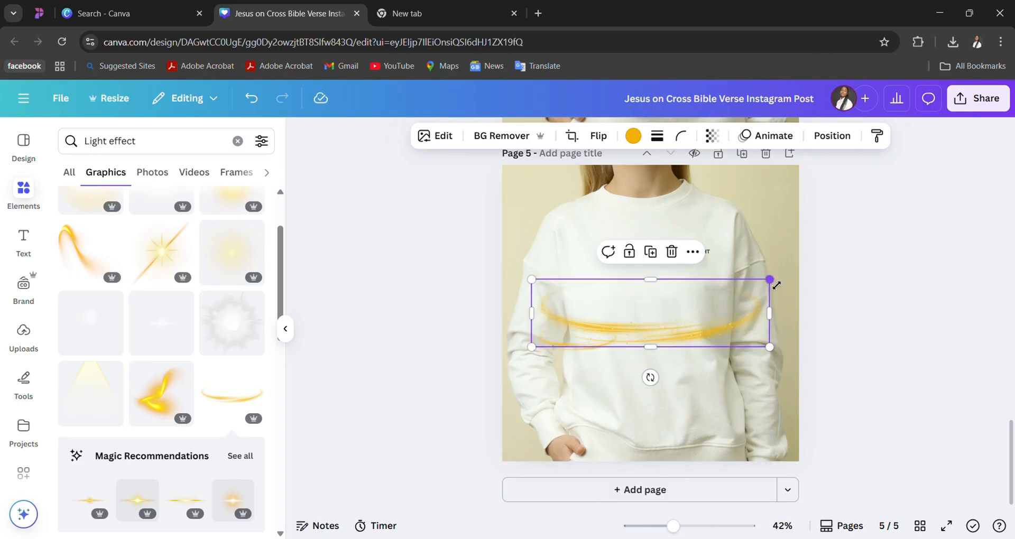
{"action": "left_click_drag", "start_coordinate": [776, 285], "coordinate": [665, 300]}
{"action": "key", "text": "Delete"}
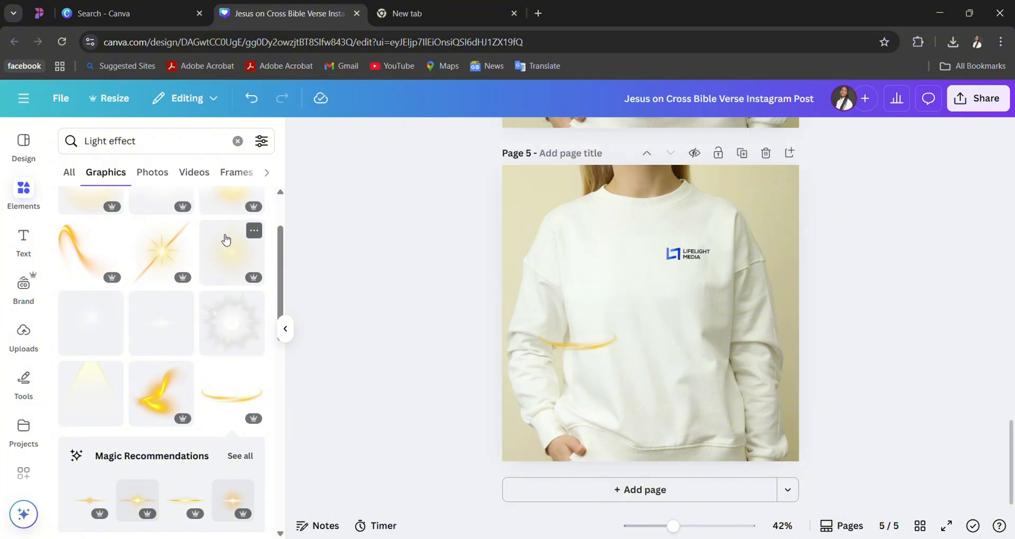
- Add the golden starburst light graphic with a diagonal beam, shrink it and place it on the sweatshirt front below the logo
{"action": "left_click", "coordinate": [174, 248]}
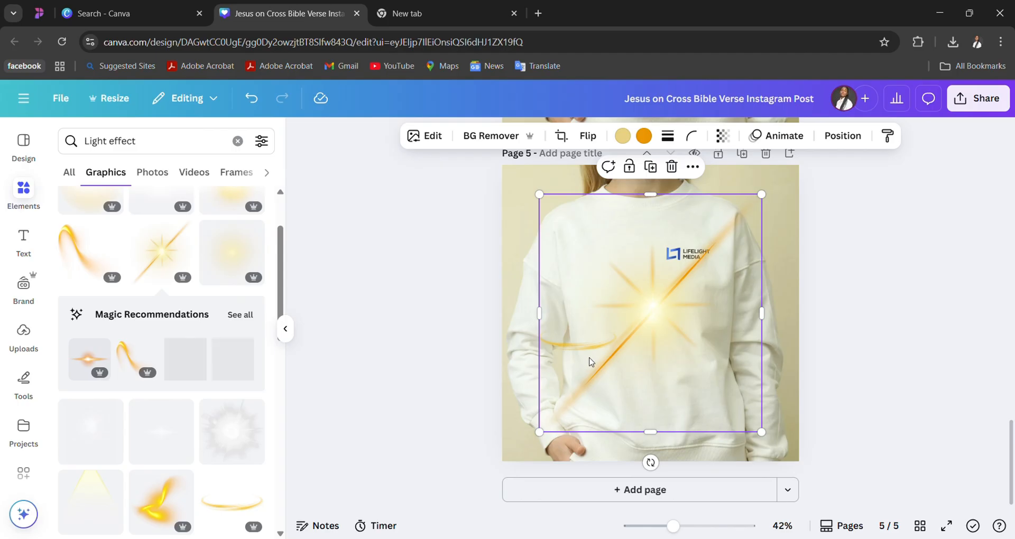
{"action": "left_click_drag", "start_coordinate": [578, 352], "coordinate": [608, 367]}
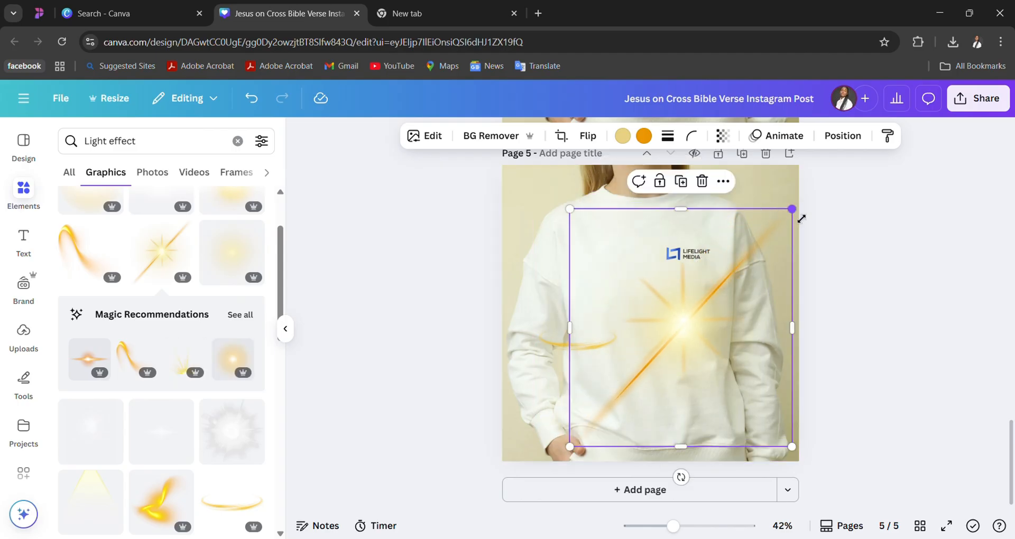
{"action": "left_click_drag", "start_coordinate": [801, 217], "coordinate": [713, 314]}
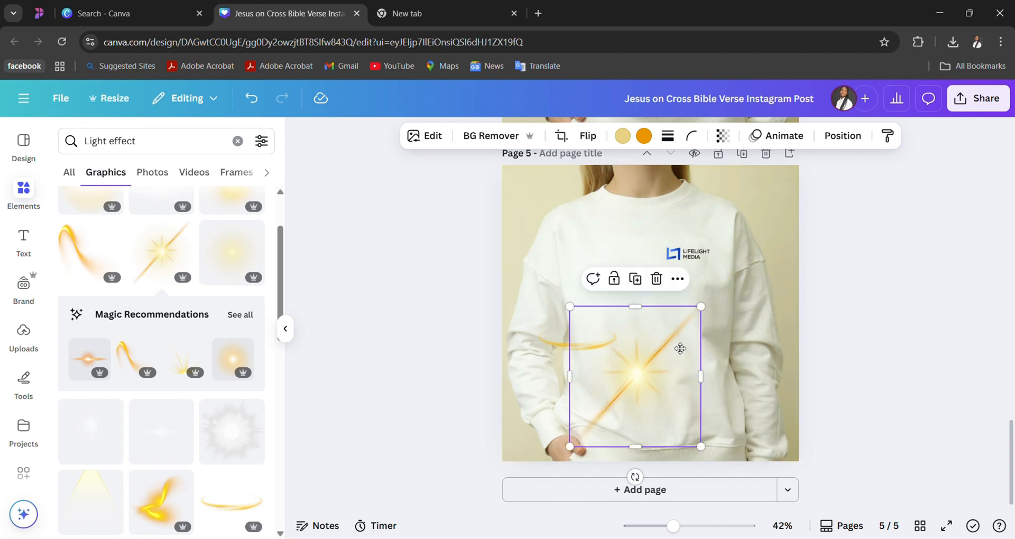
{"action": "left_click_drag", "start_coordinate": [674, 364], "coordinate": [694, 320]}
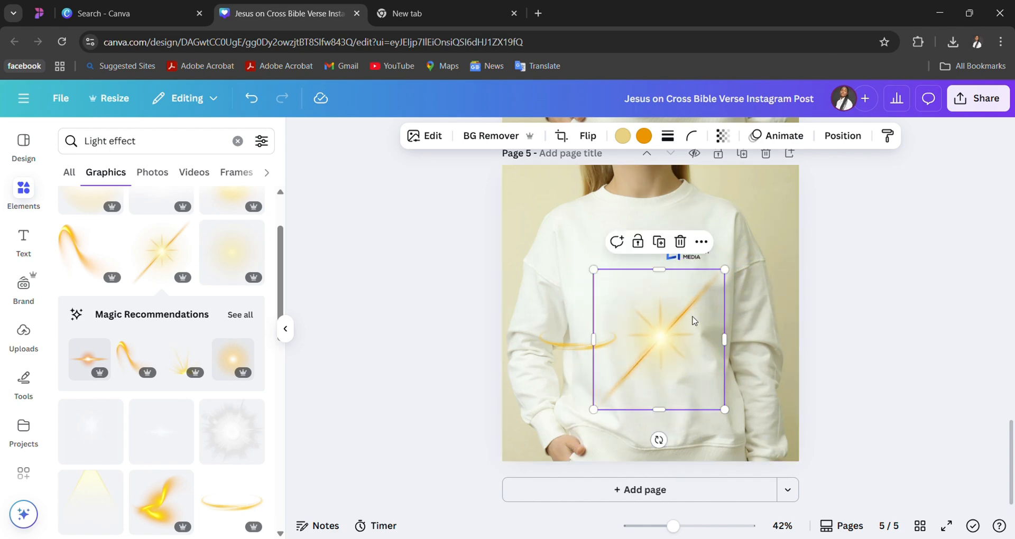
- Delete the small golden curved streak beside the starburst graphic
{"action": "left_click", "coordinate": [592, 351]}
{"action": "left_click_drag", "start_coordinate": [590, 354], "coordinate": [647, 372]}
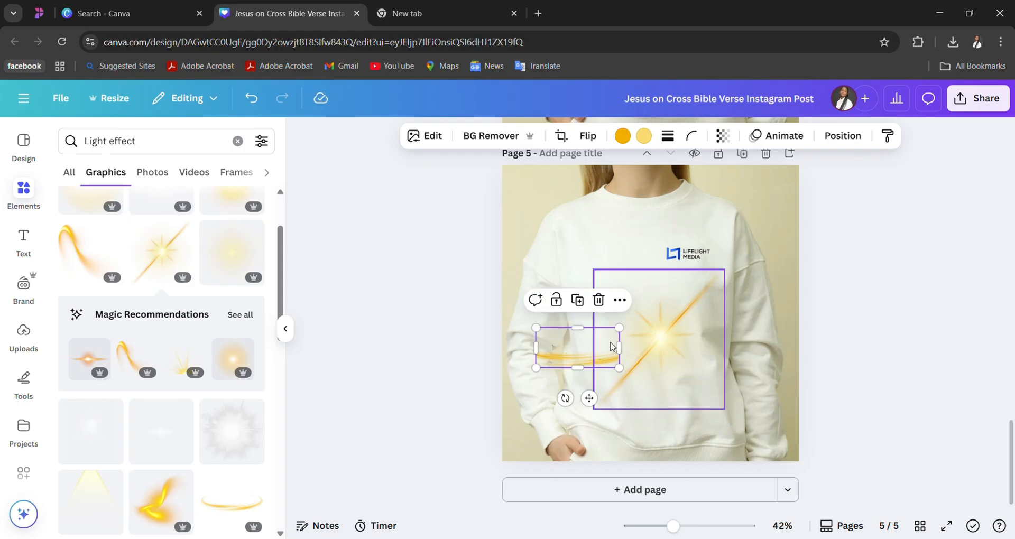
{"action": "key", "text": "Delete"}
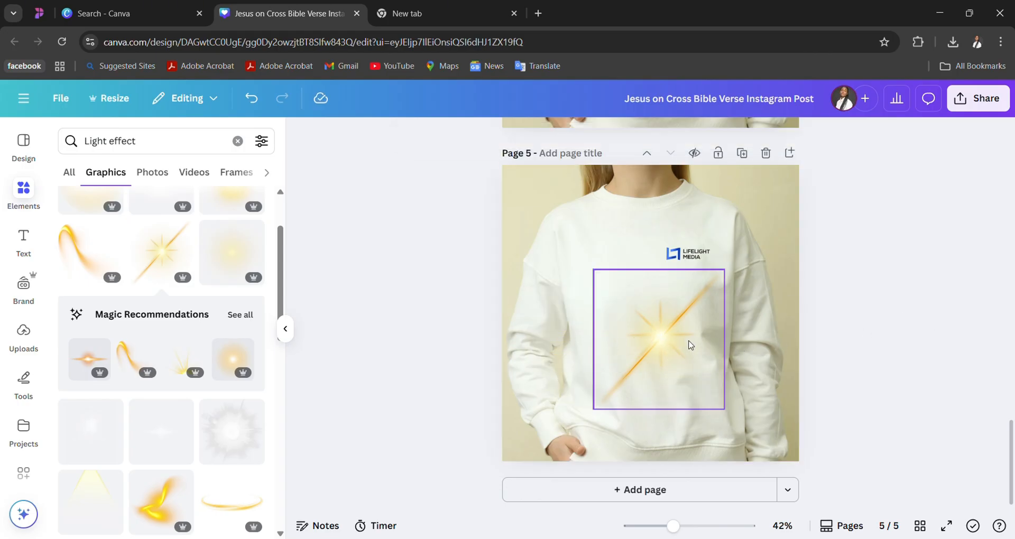
- Centre the golden starburst graphic horizontally on the sweatshirt page and deselect it
{"action": "left_click_drag", "start_coordinate": [690, 345], "coordinate": [674, 350]}
{"action": "left_click", "coordinate": [941, 267]}
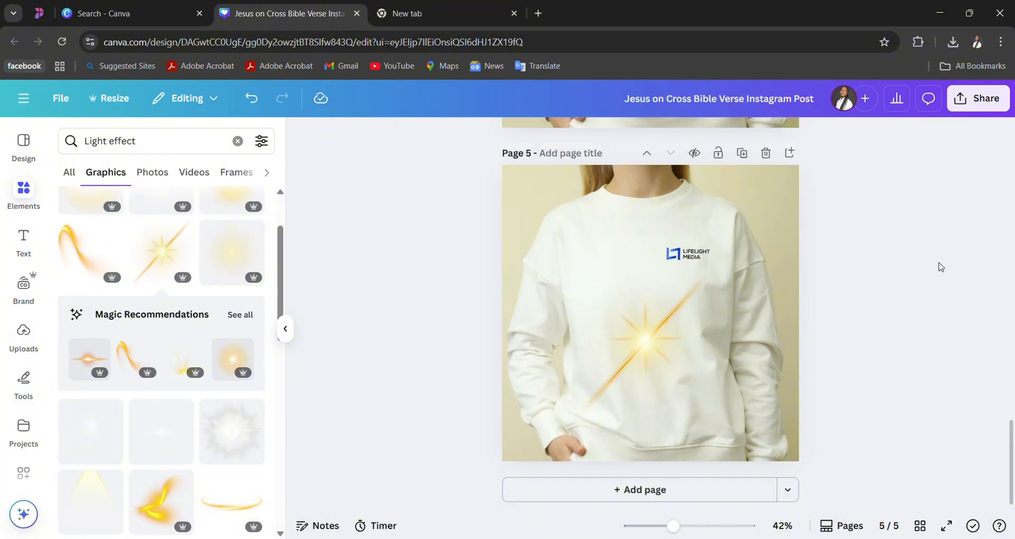
{"action": "scroll", "coordinate": [875, 259], "scroll_direction": "up", "scroll_amount": 1}
{"action": "scroll", "coordinate": [873, 257], "scroll_direction": "down", "scroll_amount": 1}
{"action": "mouse_move", "coordinate": [619, 322]}
{"action": "left_mouse_down"}
{"action": "mouse_move", "coordinate": [637, 324]}
{"action": "mouse_move", "coordinate": [623, 318]}
{"action": "left_mouse_up"}
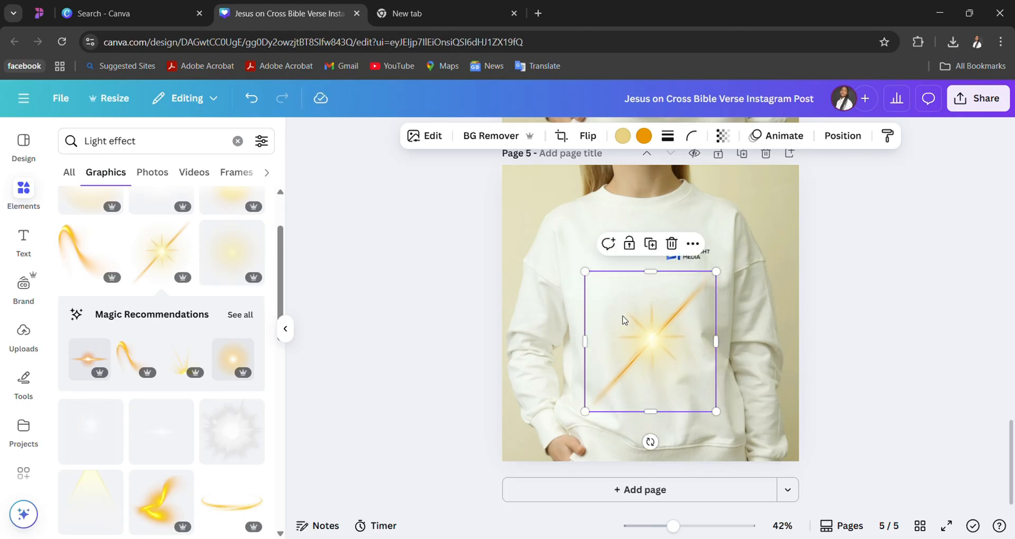
{"action": "left_click", "coordinate": [869, 269]}
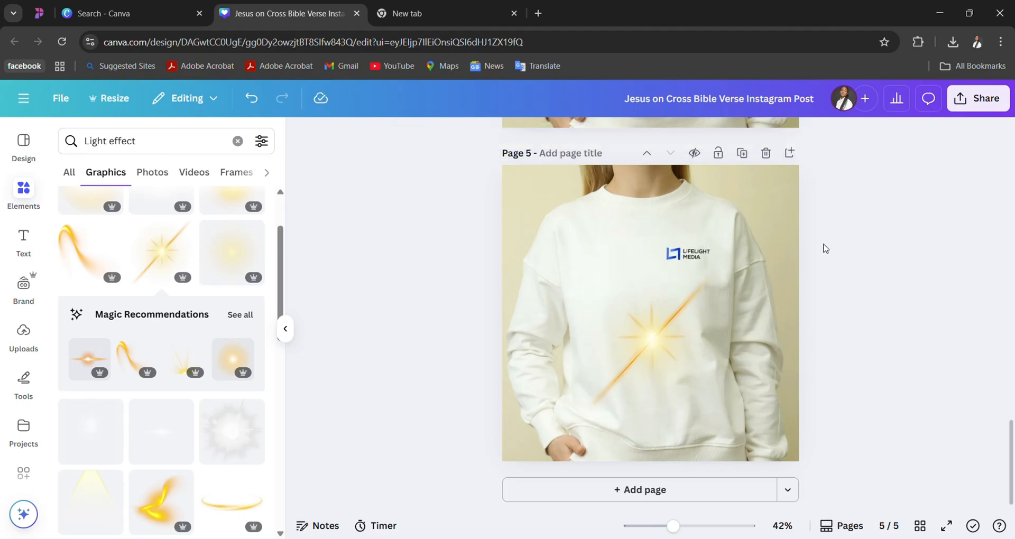
- Set up the design download to include only page 5, with PDF Print as the file type
{"action": "left_click", "coordinate": [972, 103]}
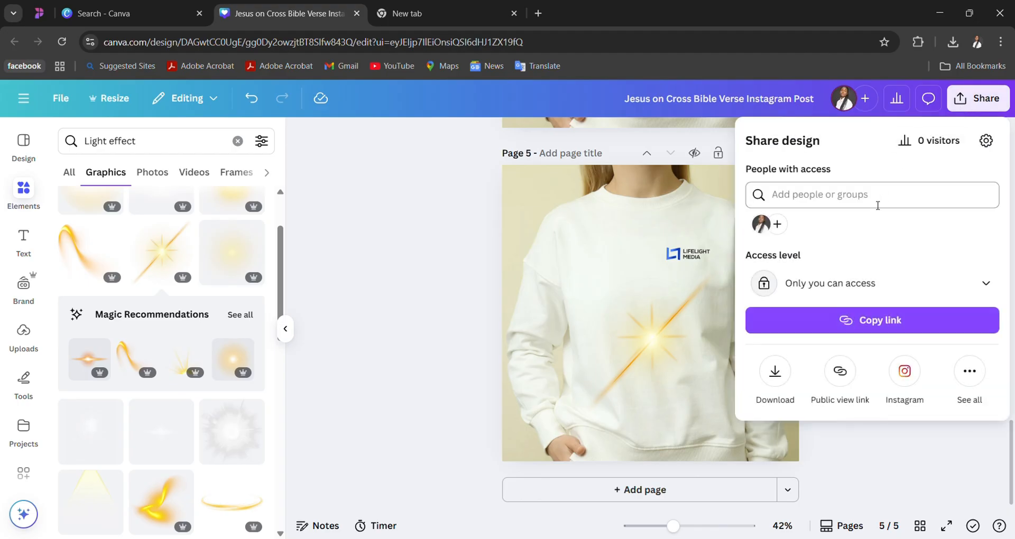
{"action": "left_click", "coordinate": [776, 373]}
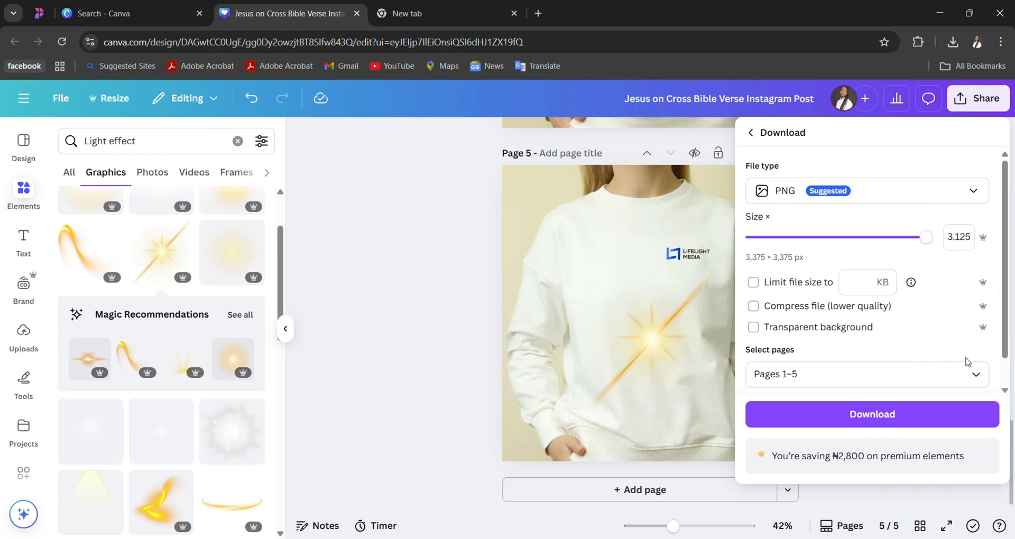
{"action": "left_click", "coordinate": [982, 374]}
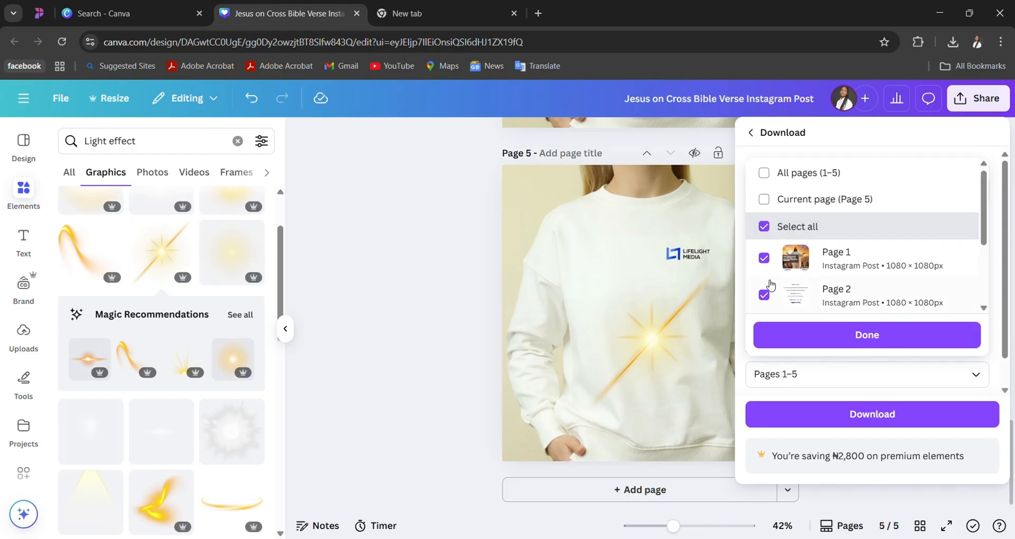
{"action": "left_click", "coordinate": [764, 226]}
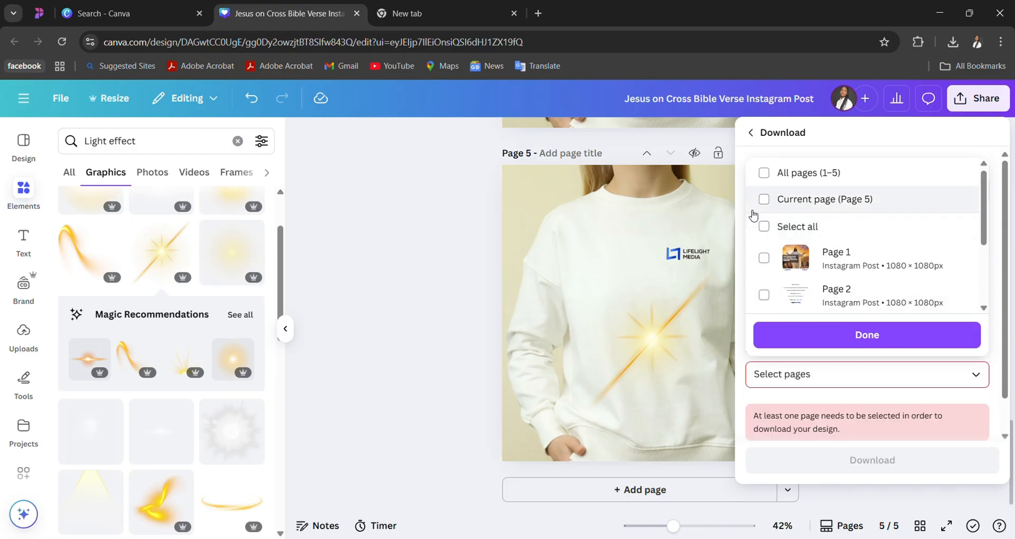
{"action": "scroll", "coordinate": [814, 264], "scroll_direction": "down", "scroll_amount": 3}
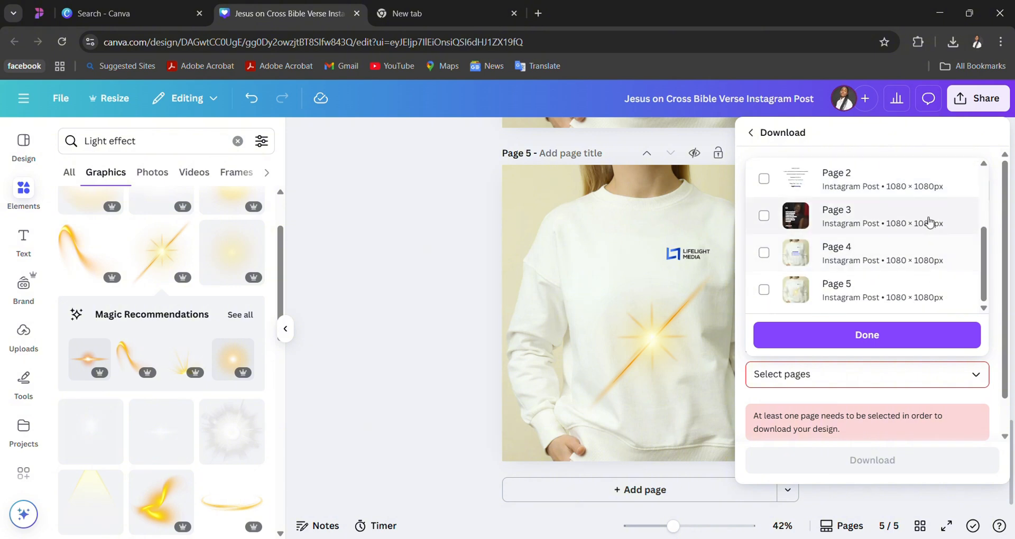
{"action": "left_click", "coordinate": [763, 290]}
{"action": "left_click", "coordinate": [803, 339]}
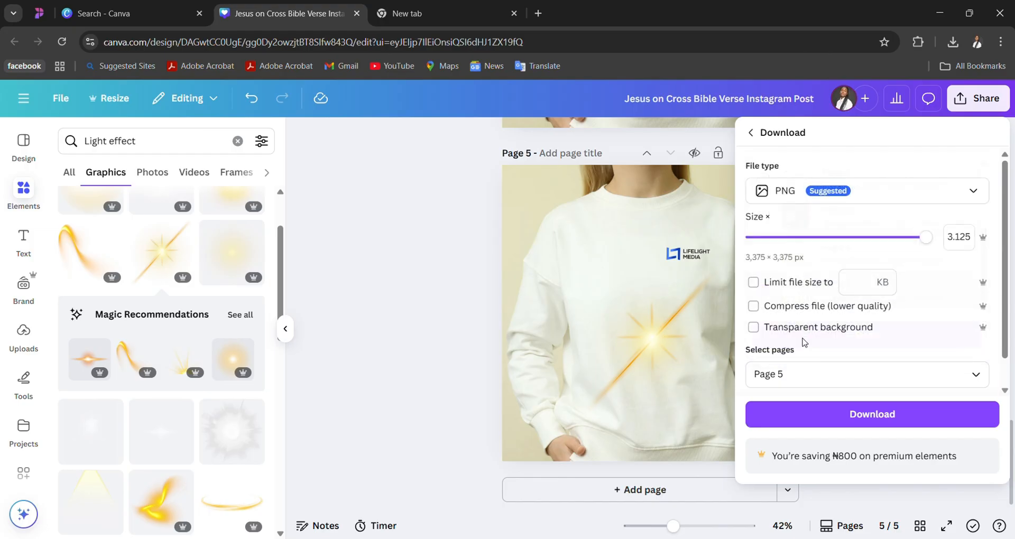
{"action": "left_click", "coordinate": [976, 194]}
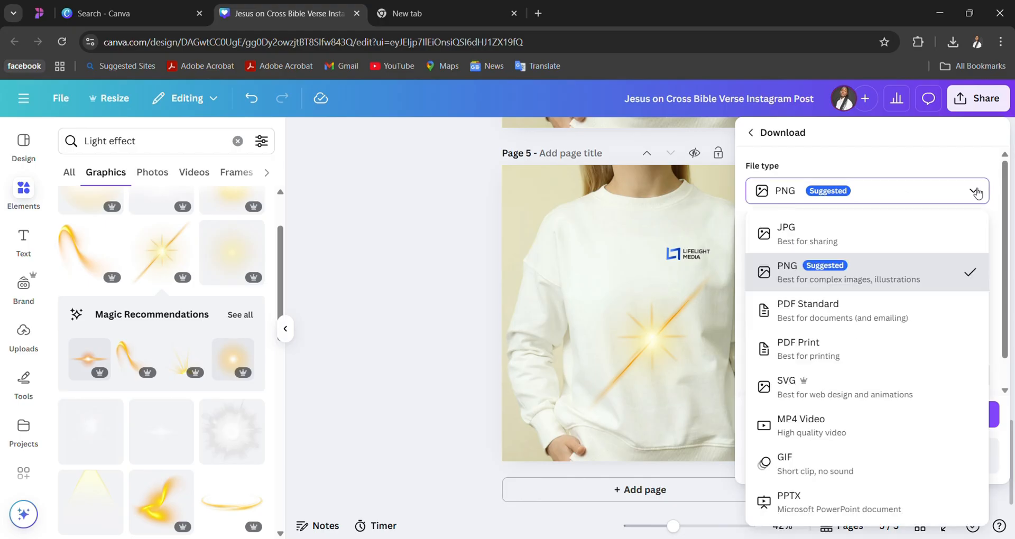
{"action": "left_click", "coordinate": [820, 352]}
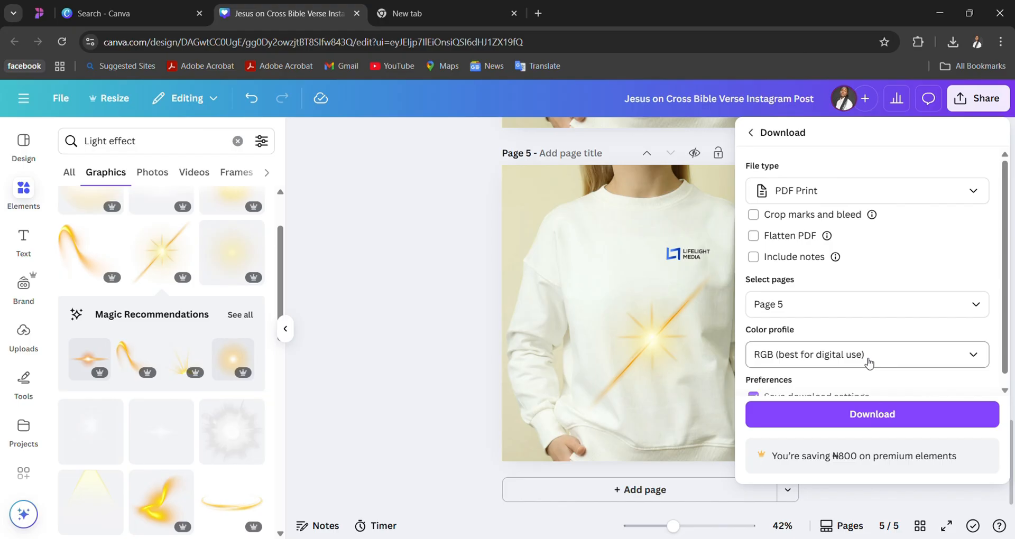
- Examine the color profile choices and remaining options for the PDF Print download
{"action": "left_click", "coordinate": [973, 358]}
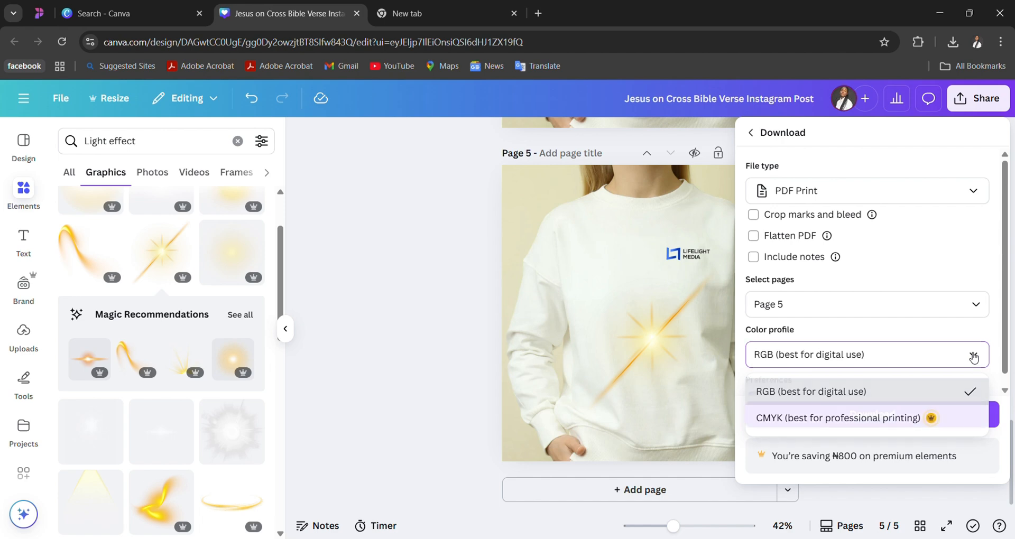
{"action": "left_click", "coordinate": [973, 357]}
{"action": "left_click", "coordinate": [973, 357]}
{"action": "scroll", "coordinate": [997, 354], "scroll_direction": "down", "scroll_amount": 1}
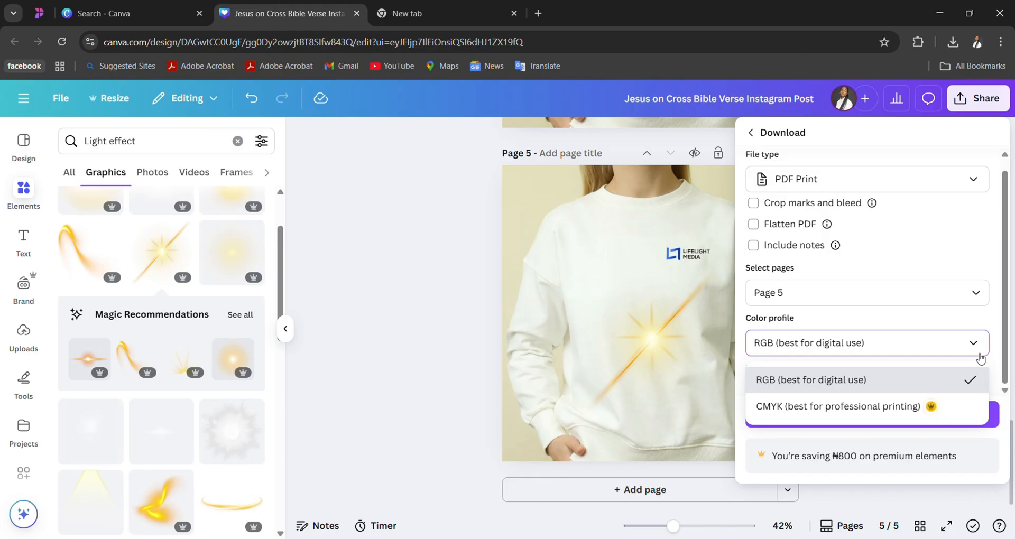
{"action": "left_click", "coordinate": [1005, 373]}
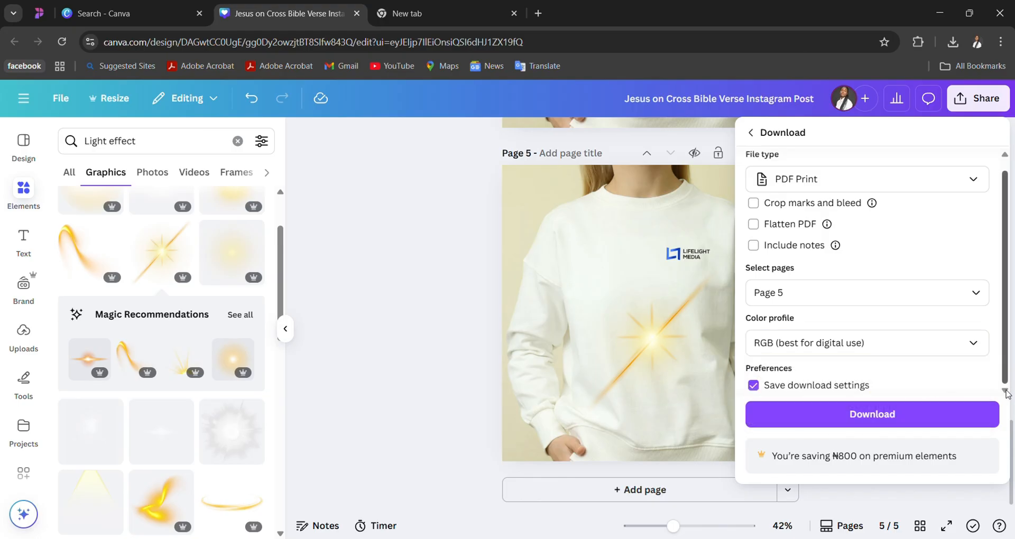
{"action": "left_click", "coordinate": [973, 343]}
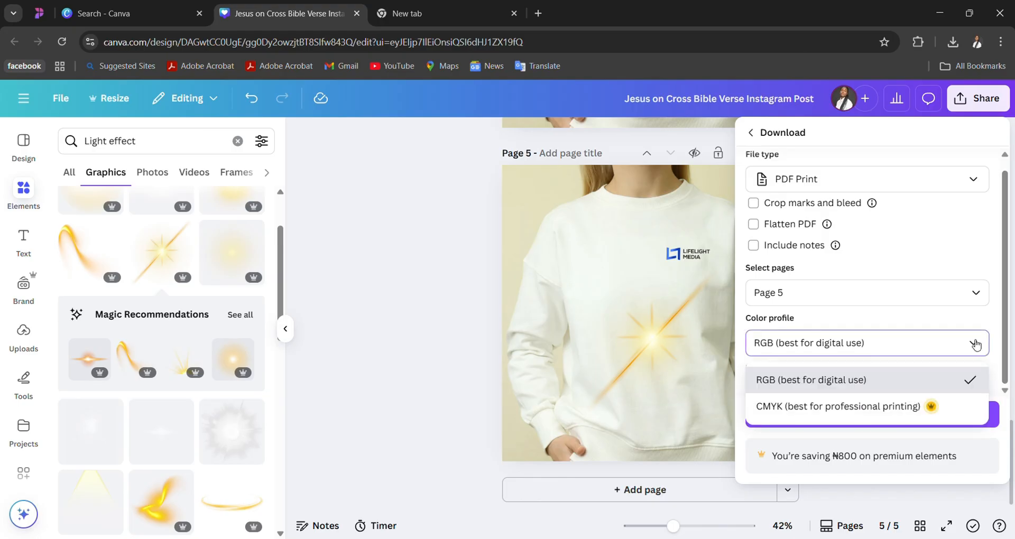
{"action": "left_click", "coordinate": [975, 344]}
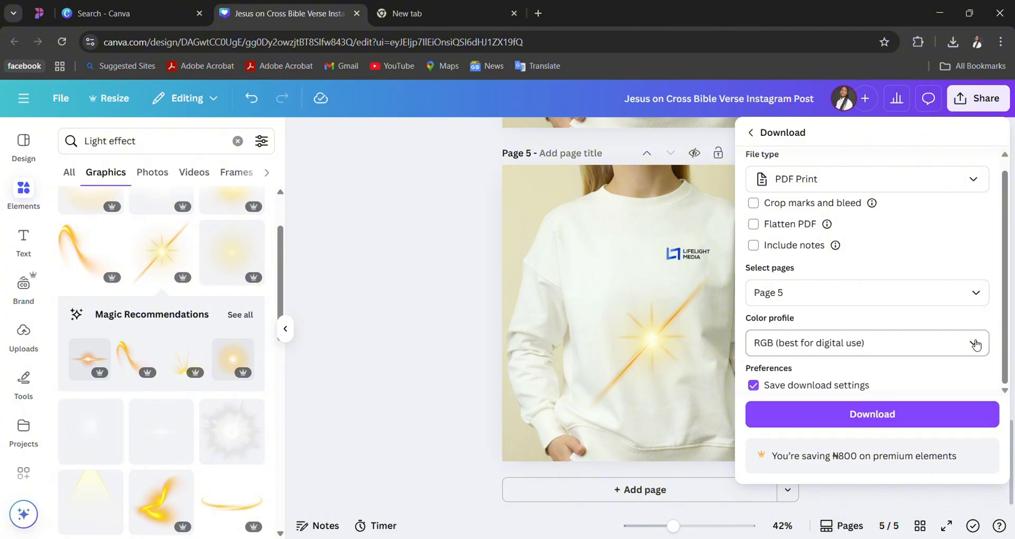
{"action": "left_click", "coordinate": [977, 345]}
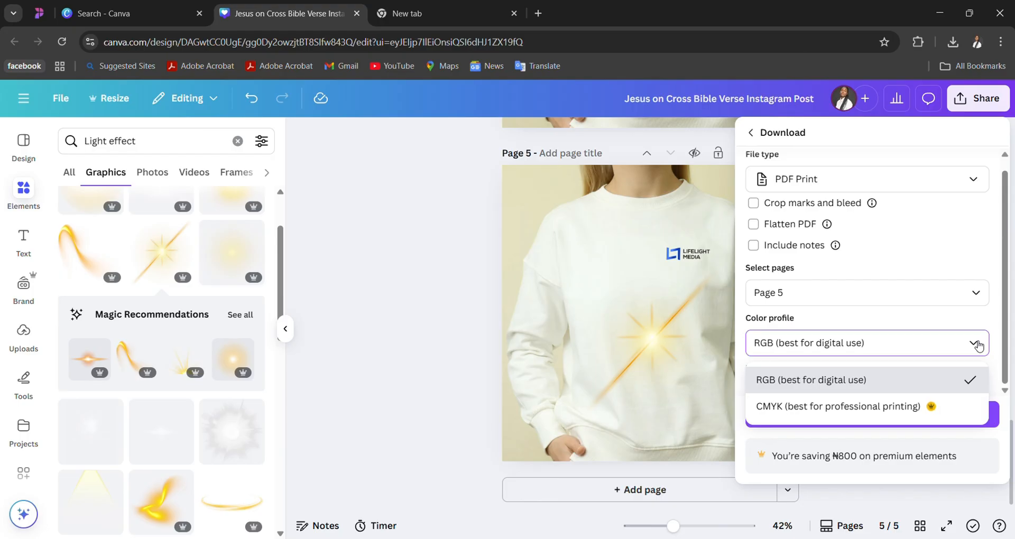
{"action": "left_click", "coordinate": [977, 345]}
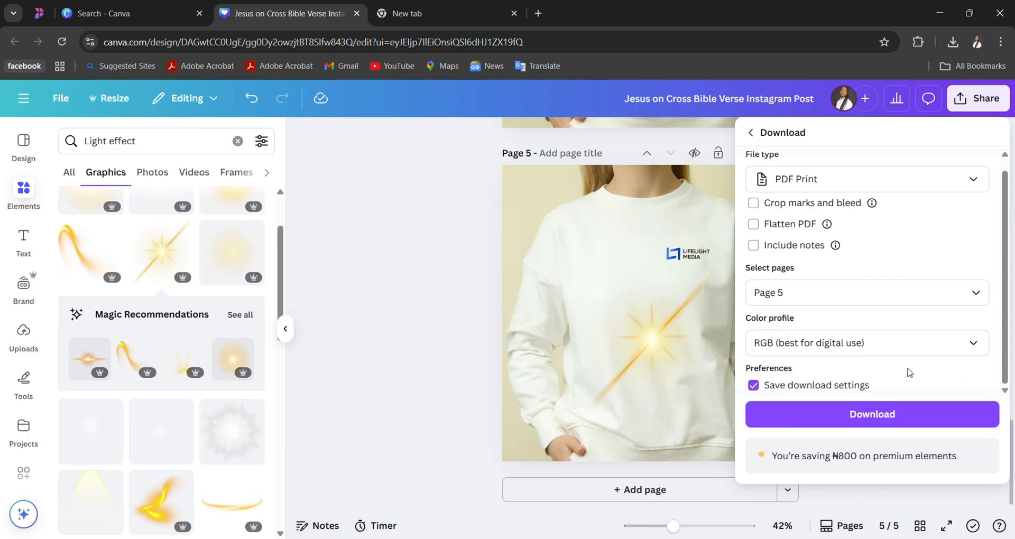
{"action": "scroll", "coordinate": [915, 286], "scroll_direction": "up", "scroll_amount": 1}
{"action": "scroll", "coordinate": [914, 286], "scroll_direction": "down", "scroll_amount": 1}
{"action": "scroll", "coordinate": [916, 286], "scroll_direction": "up", "scroll_amount": 1}
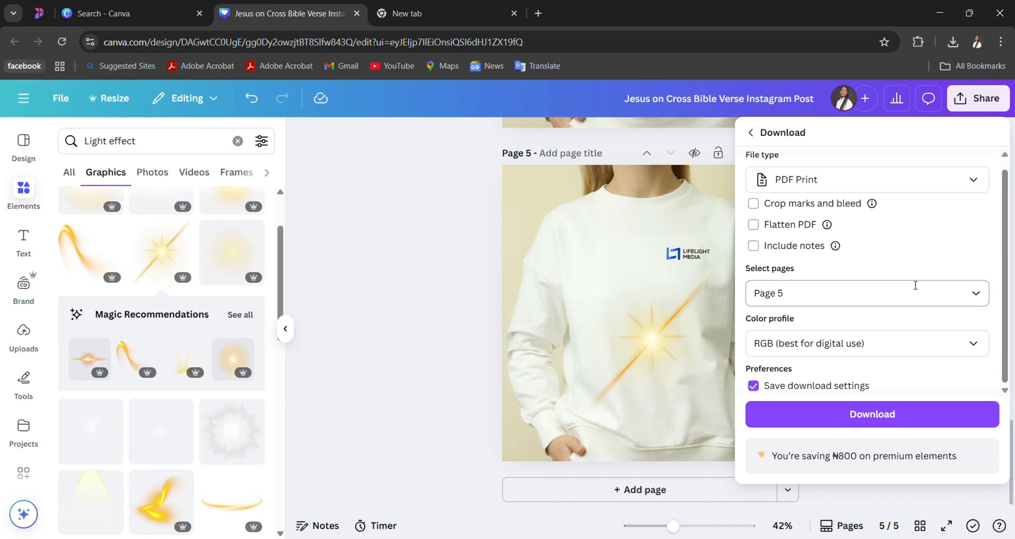
{"action": "left_click", "coordinate": [976, 345]}
{"action": "left_click", "coordinate": [976, 344]}
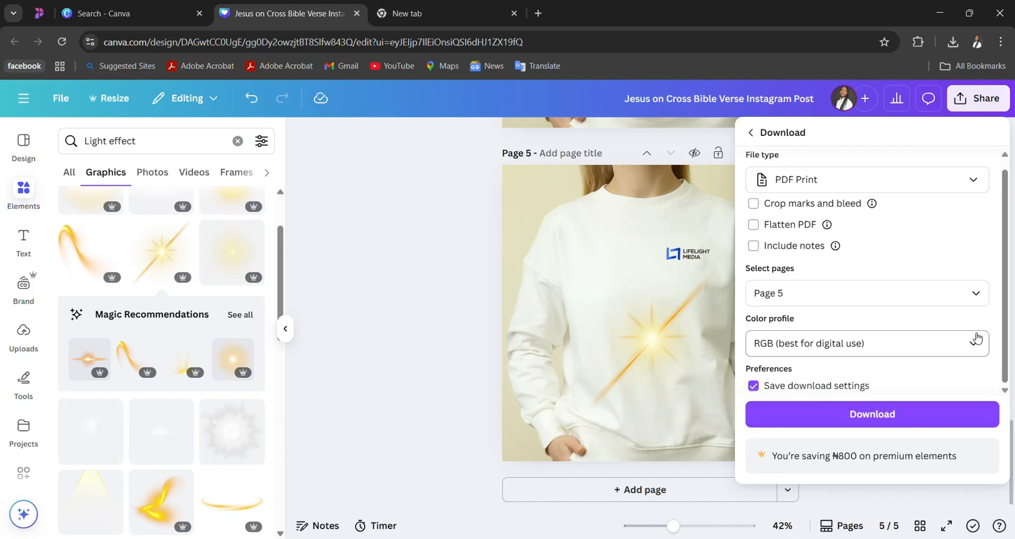
{"action": "left_click", "coordinate": [977, 348]}
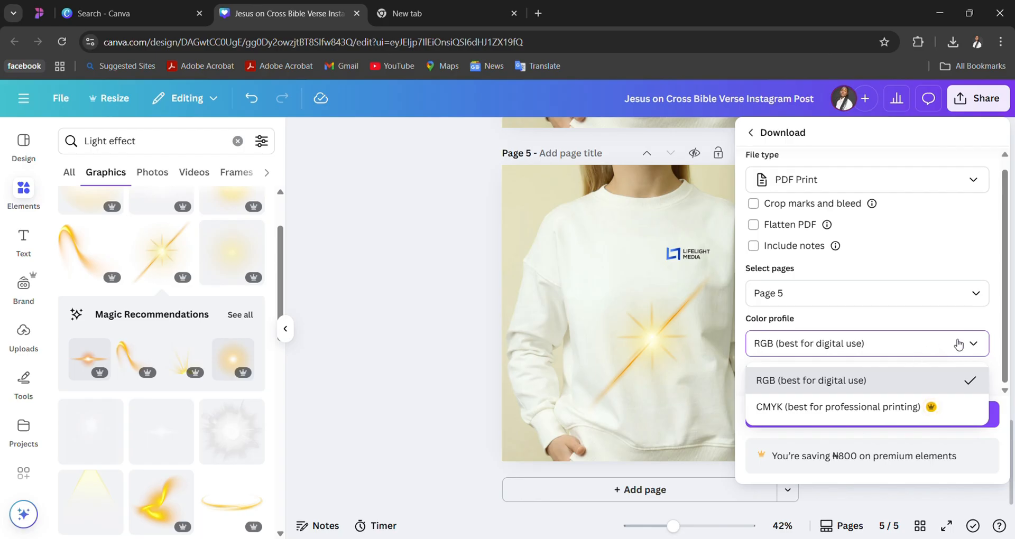
{"action": "left_click", "coordinate": [978, 347]}
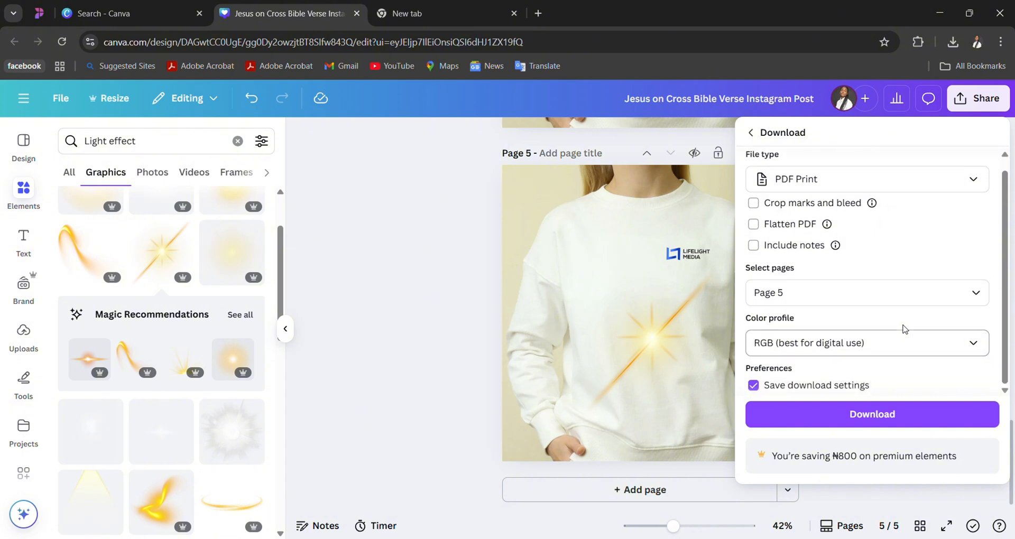
{"action": "left_click", "coordinate": [974, 349]}
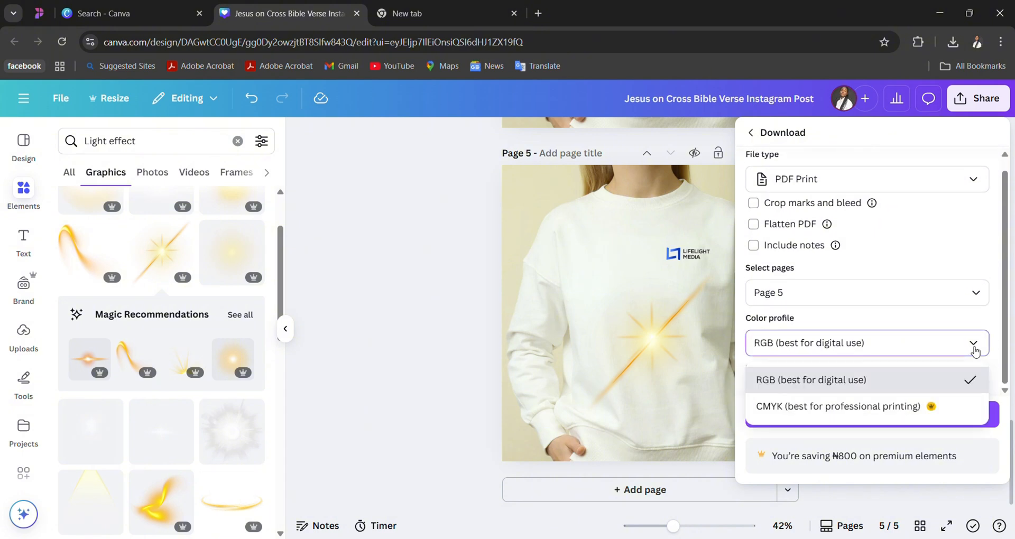
{"action": "left_click", "coordinate": [976, 348]}
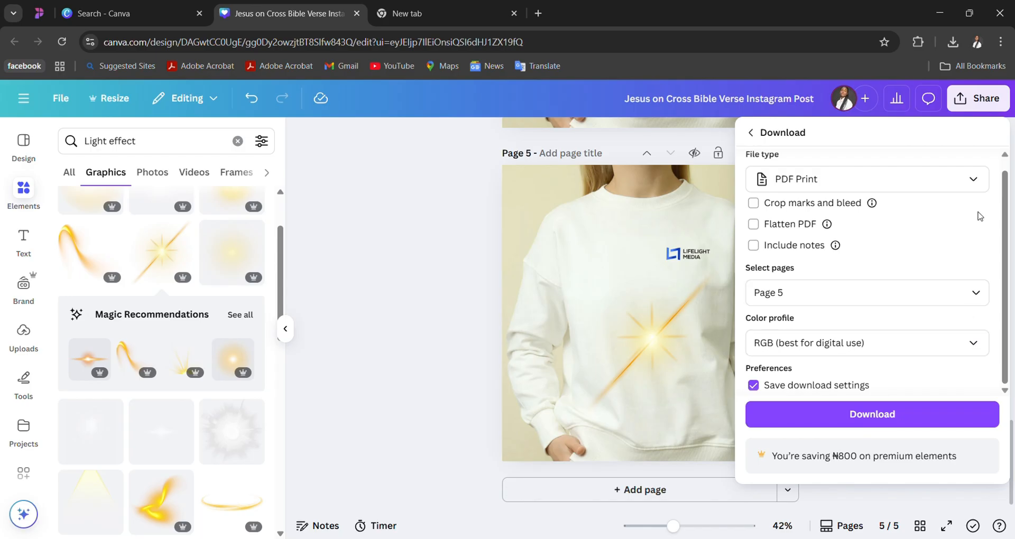
{"action": "left_click", "coordinate": [976, 346]}
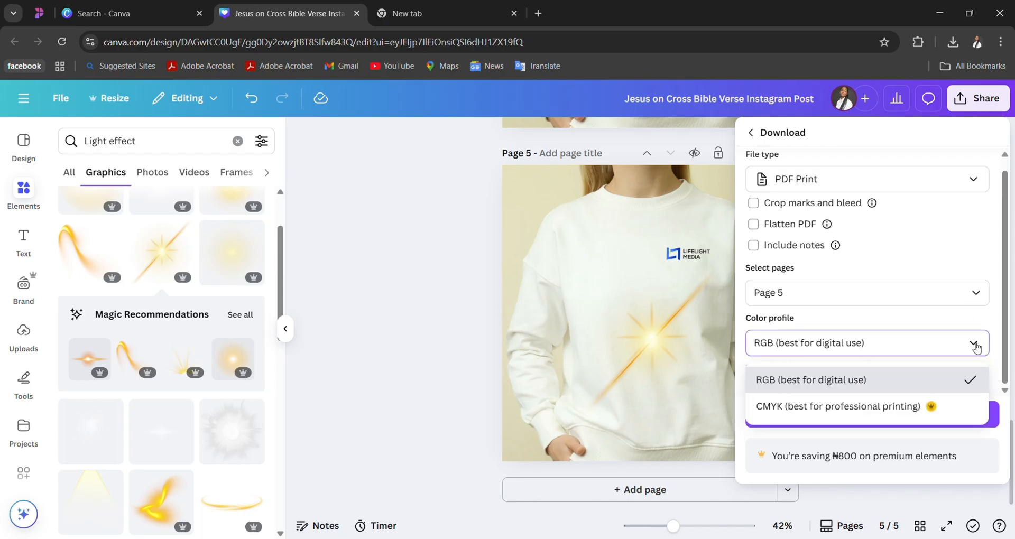
{"action": "left_click_drag", "start_coordinate": [1005, 360], "coordinate": [1013, 284]}
{"action": "left_click_drag", "start_coordinate": [1007, 342], "coordinate": [1004, 407]}
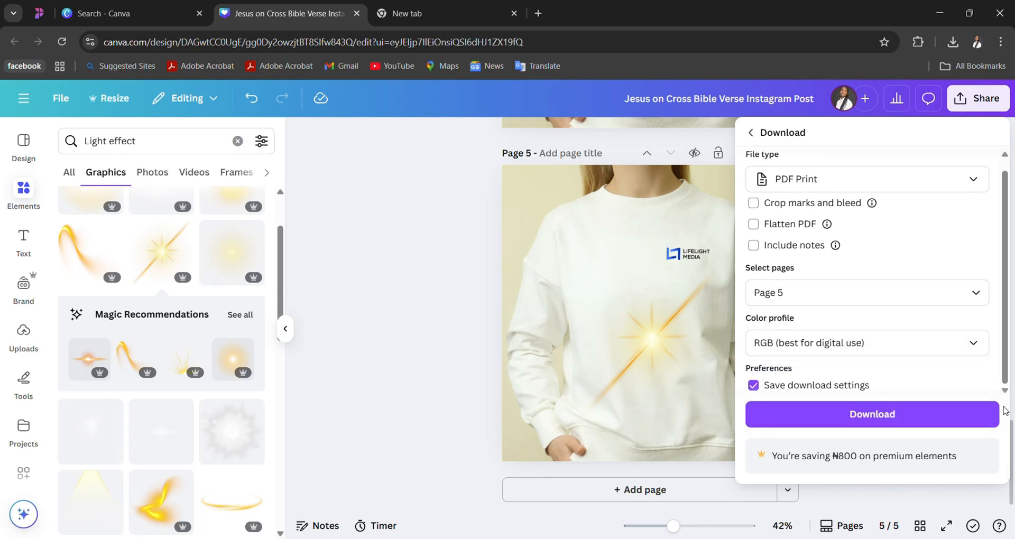
{"action": "left_click", "coordinate": [980, 344]}
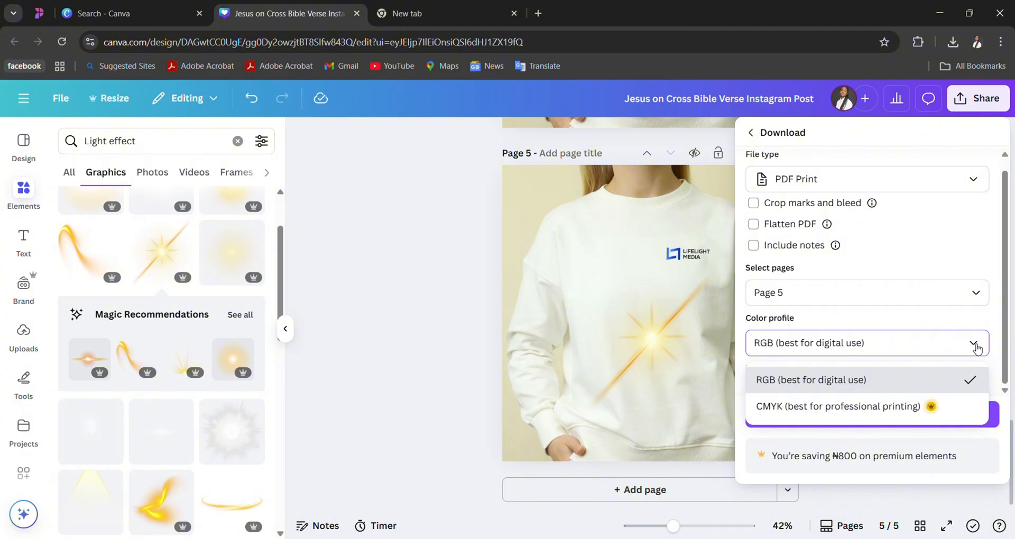
{"action": "left_click", "coordinate": [977, 347]}
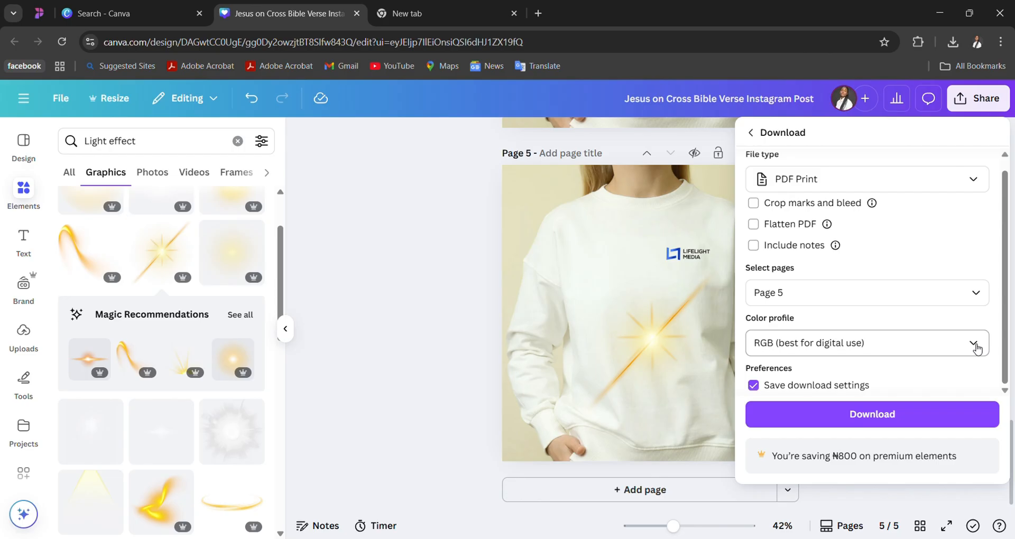
{"action": "double_click", "coordinate": [977, 347]}
{"action": "left_click", "coordinate": [977, 347]}
{"action": "left_click", "coordinate": [977, 347]}
- Set the color profile to CMYK (best for professional printing) and download page 5
{"action": "left_click", "coordinate": [977, 347]}
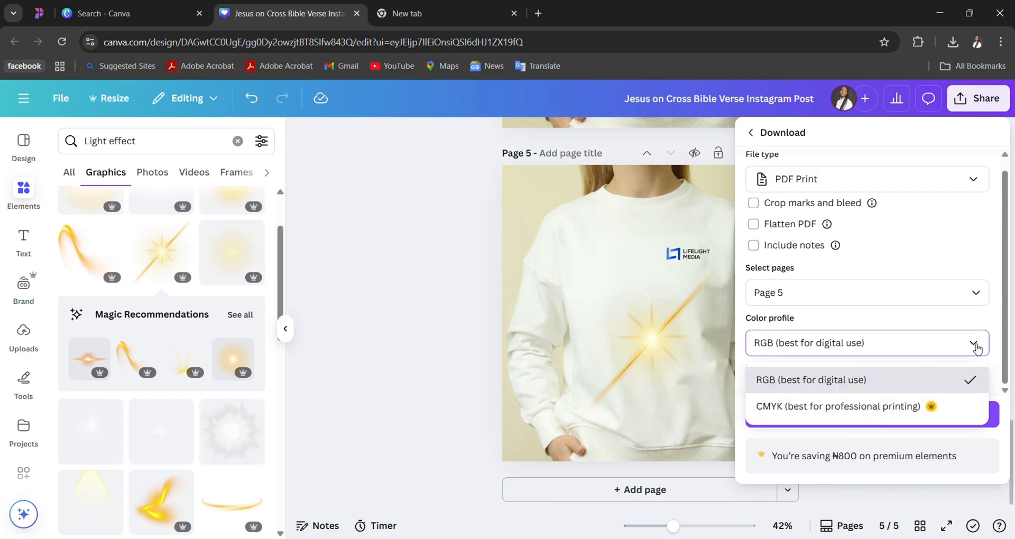
{"action": "left_click", "coordinate": [895, 407]}
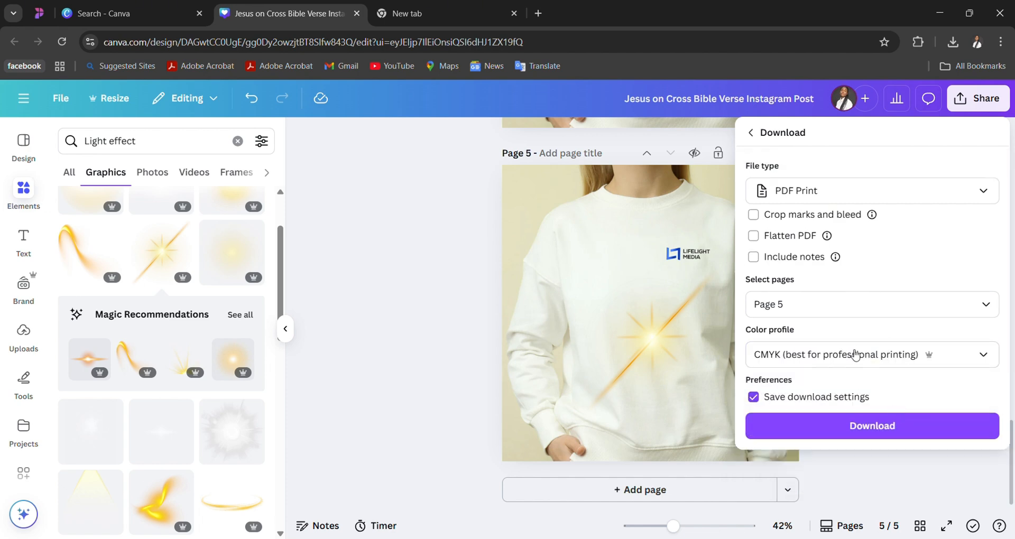
{"action": "left_click", "coordinate": [848, 422]}
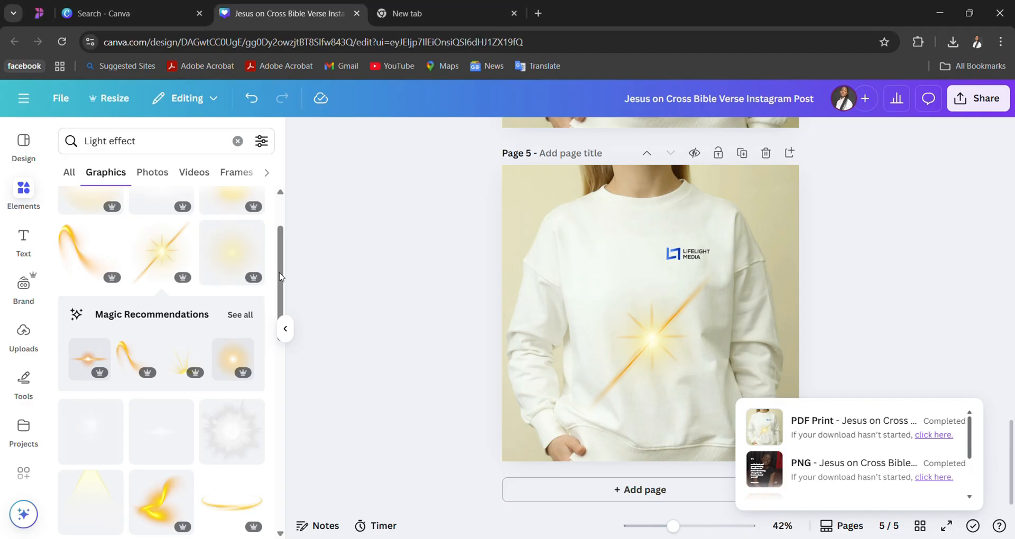
- Add a blank page 6 after the sweatshirt page and search the design templates for "WEDDING ID CARD"
{"action": "left_click", "coordinate": [31, 150]}
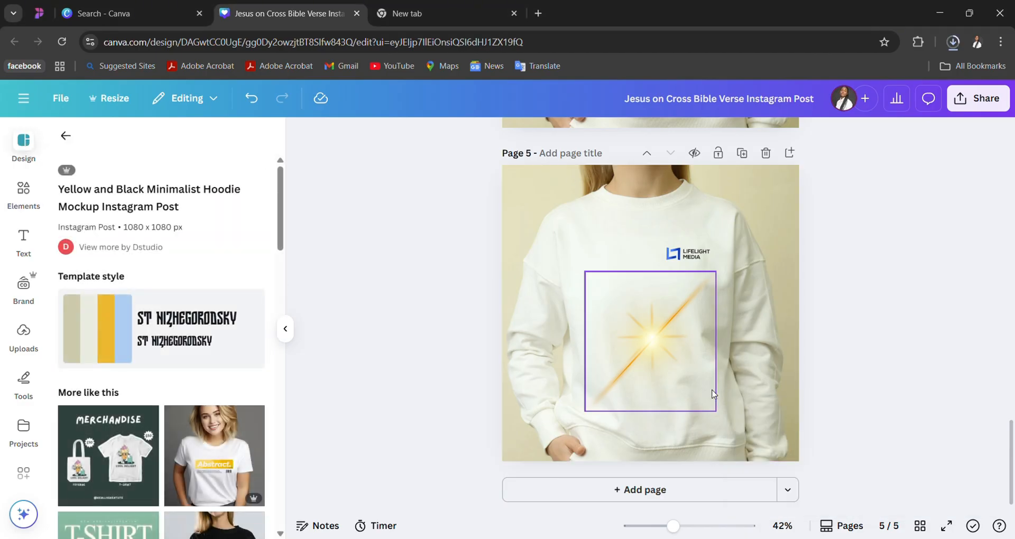
{"action": "left_click", "coordinate": [679, 497]}
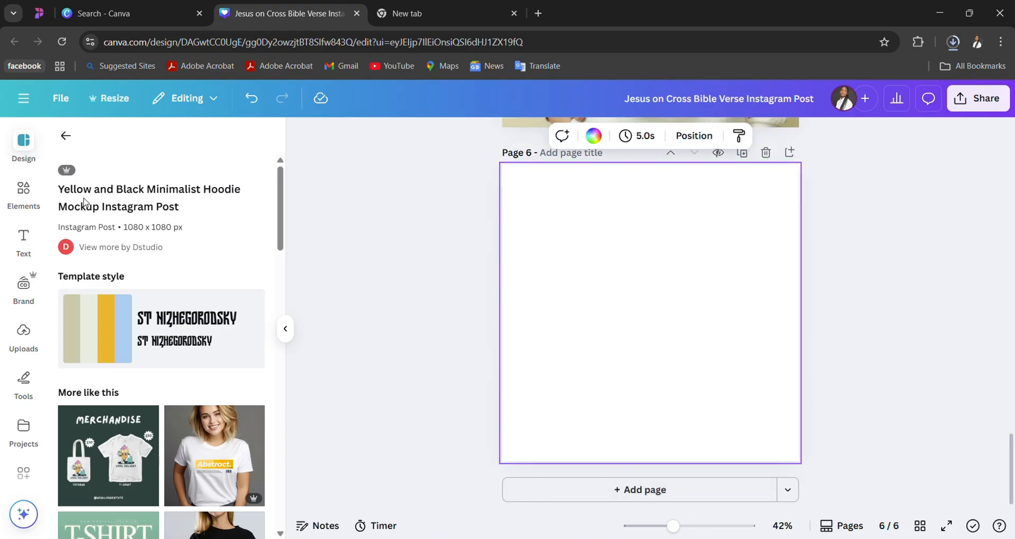
{"action": "left_click", "coordinate": [65, 136]}
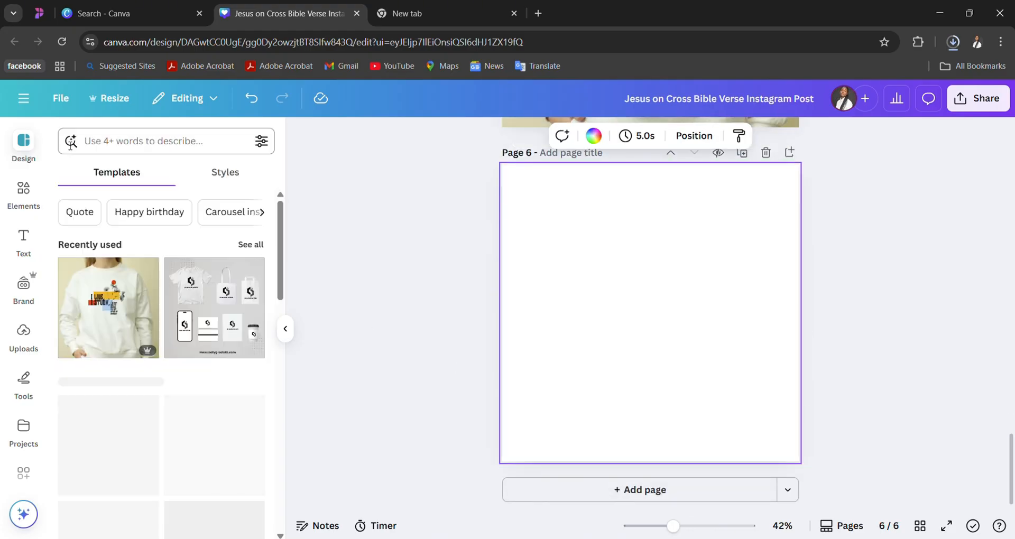
{"action": "left_click", "coordinate": [120, 141]}
{"action": "type", "text": "t"}
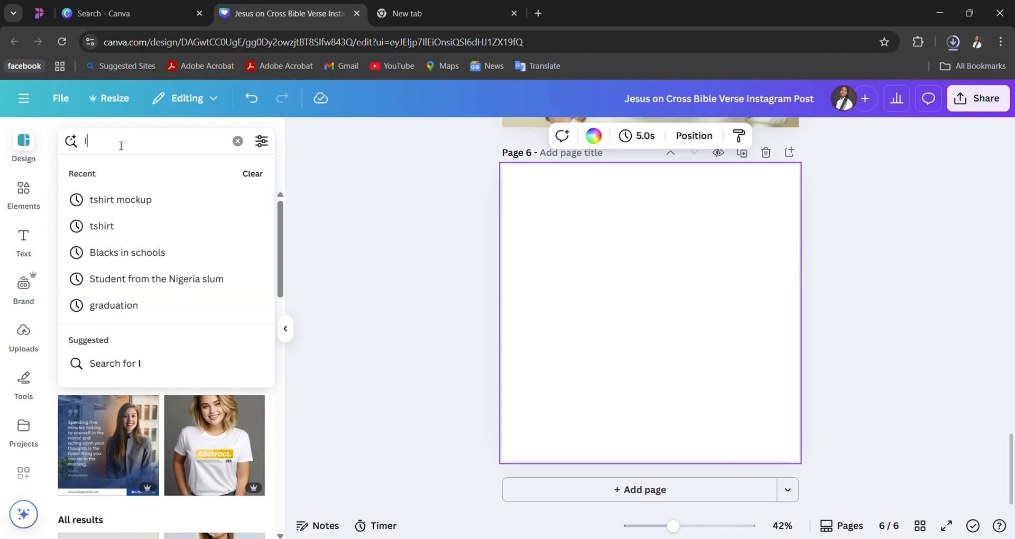
{"action": "key", "text": "BackSpace"}
{"action": "type", "text": "WEDDIN"}
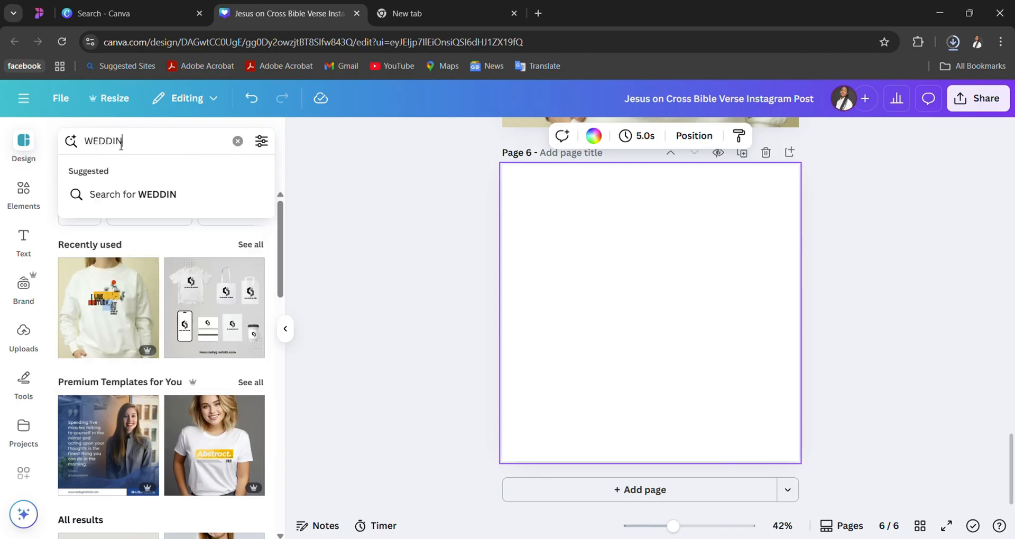
{"action": "type", "text": "G ID CAD"}
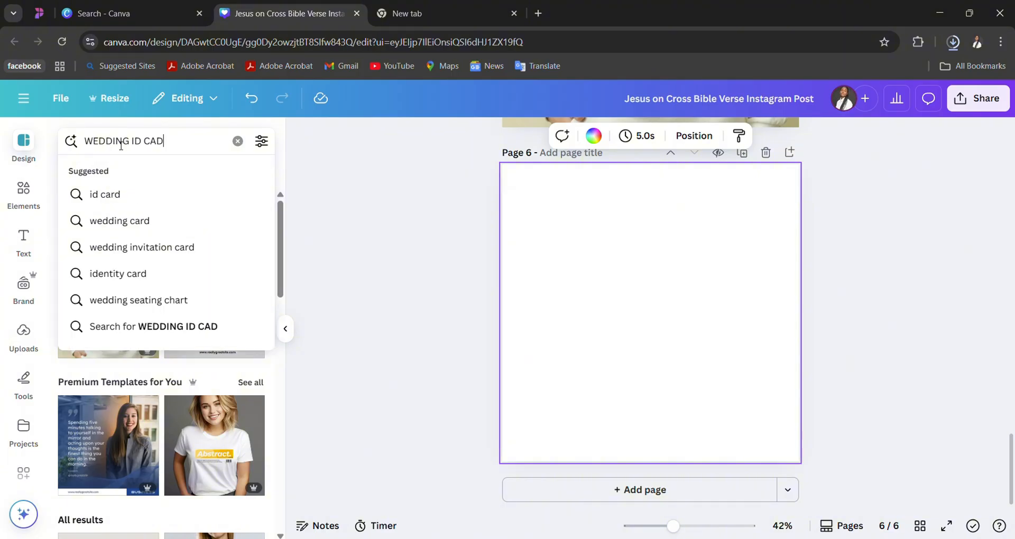
{"action": "key", "text": "BackSpace"}
{"action": "type", "text": "RD"}
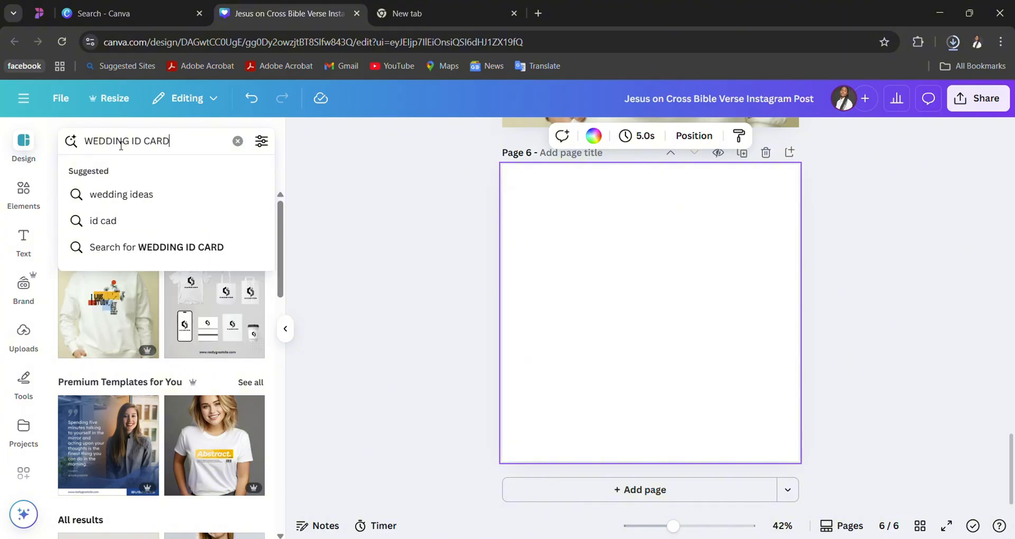
{"action": "key", "text": "Return"}
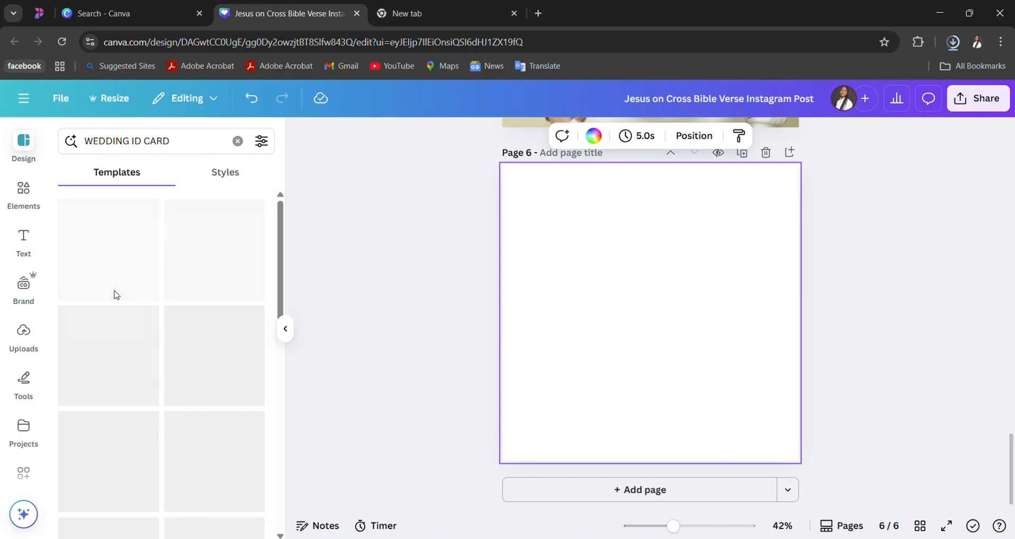
- Shorten the template search text to "WEDDING CARD" and apply the violet and gold Hindu wedding invitation template to page 6
{"action": "left_click", "coordinate": [145, 143]}
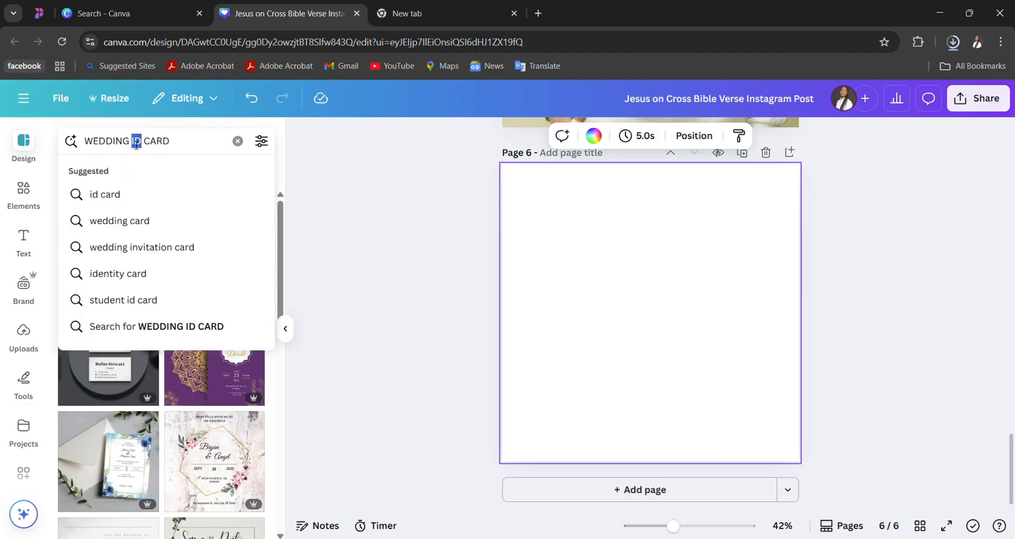
{"action": "key", "text": "BackSpace"}
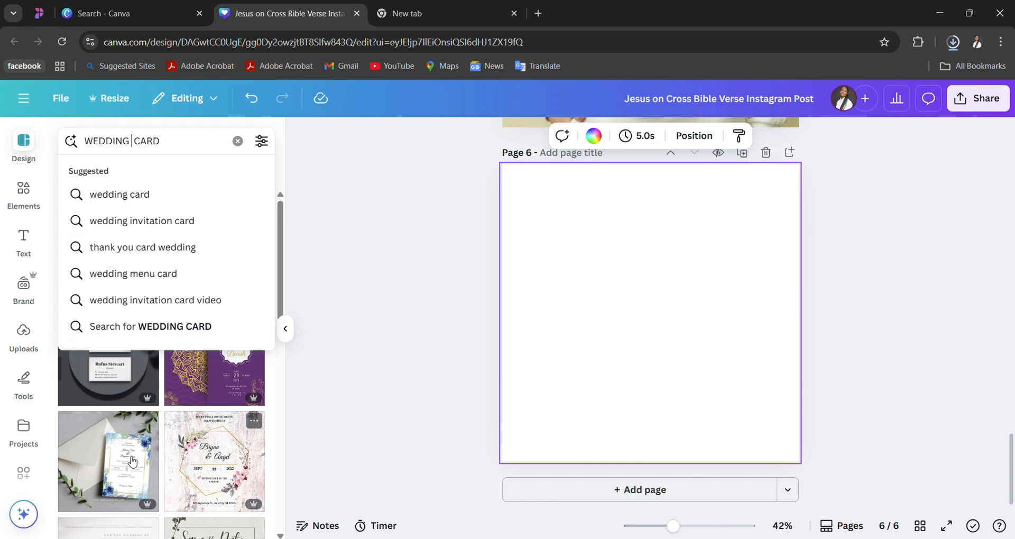
{"action": "key", "text": "Return"}
{"action": "left_click", "coordinate": [237, 393]}
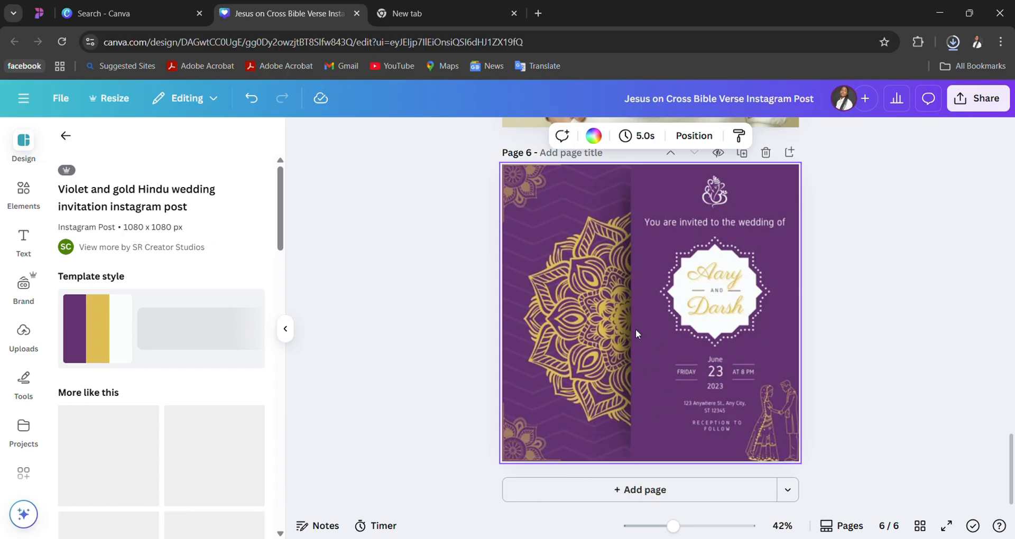
{"action": "left_click", "coordinate": [642, 381]}
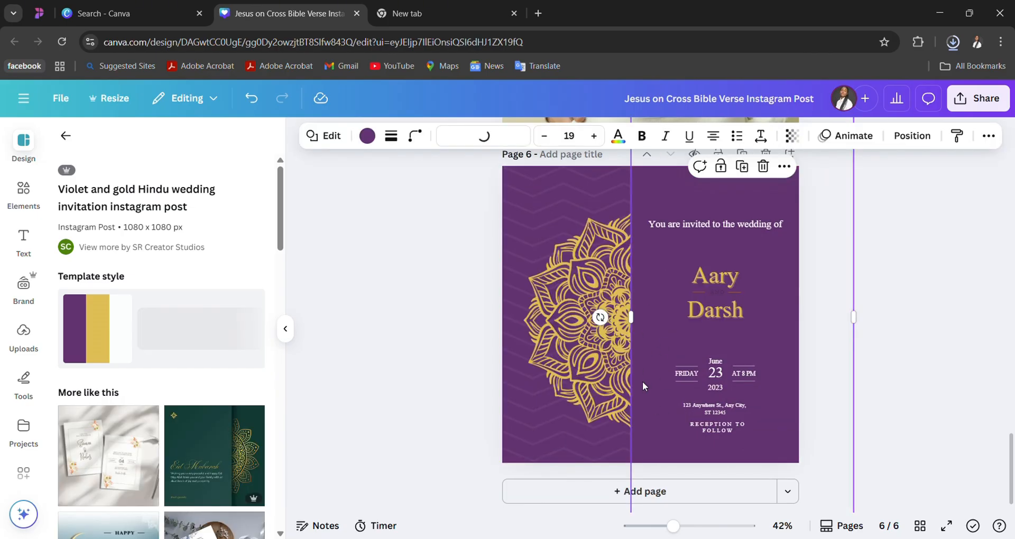
{"action": "left_click", "coordinate": [451, 379]}
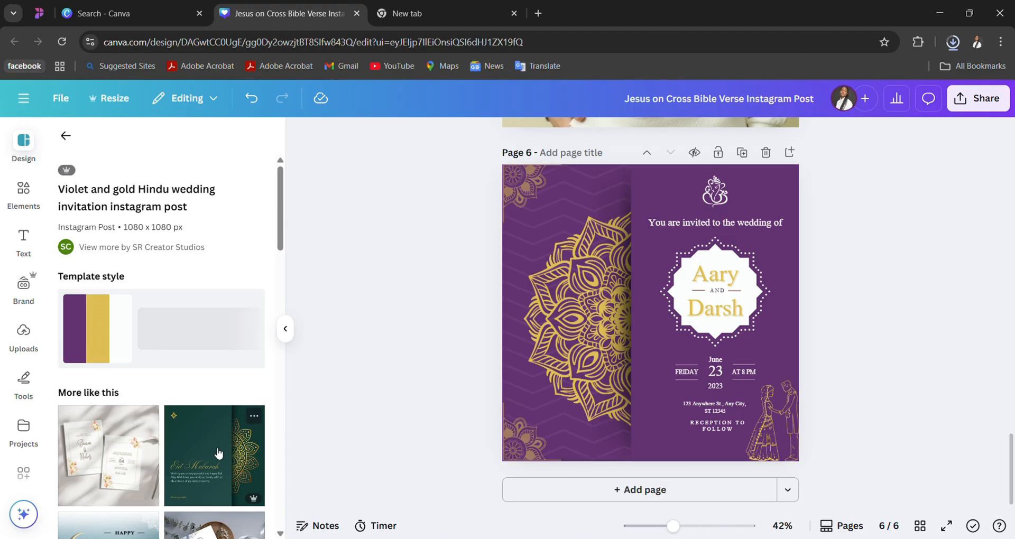
- Replace page 6 with the Gold Black Modern Dinner Awards Night template from the similar designs
{"action": "scroll", "coordinate": [218, 452], "scroll_direction": "down", "scroll_amount": 2}
{"action": "scroll", "coordinate": [219, 452], "scroll_direction": "down", "scroll_amount": 5}
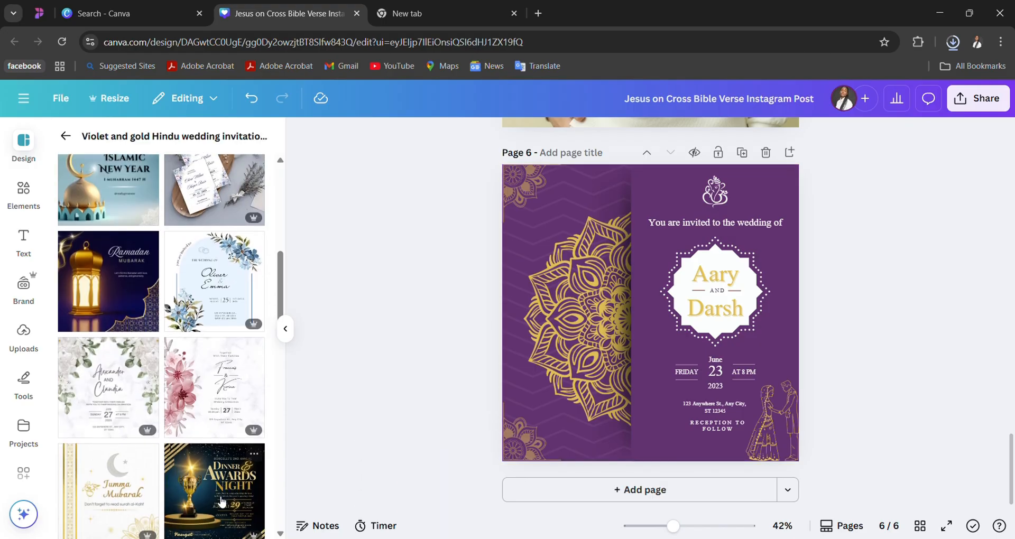
{"action": "scroll", "coordinate": [193, 470], "scroll_direction": "down", "scroll_amount": 4}
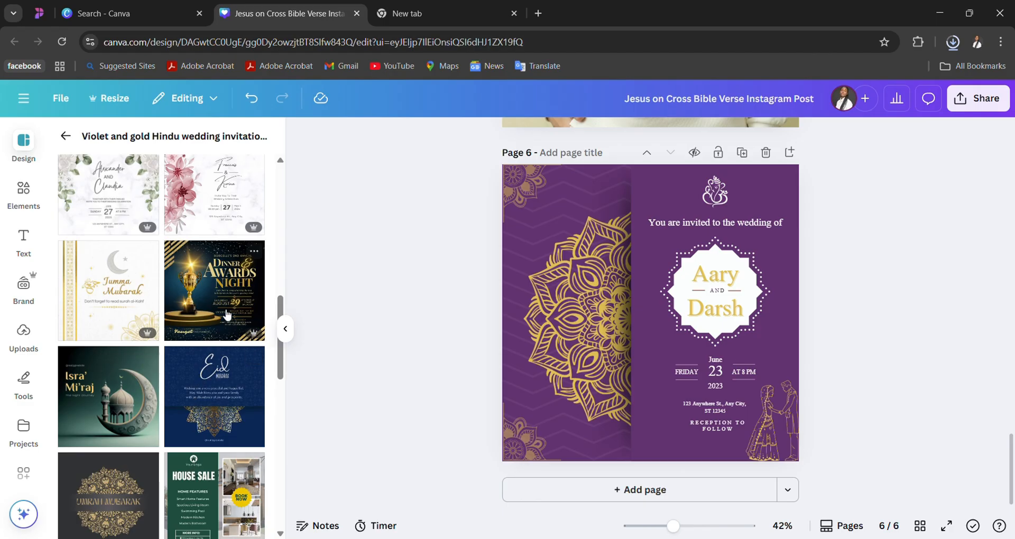
{"action": "left_click", "coordinate": [226, 314]}
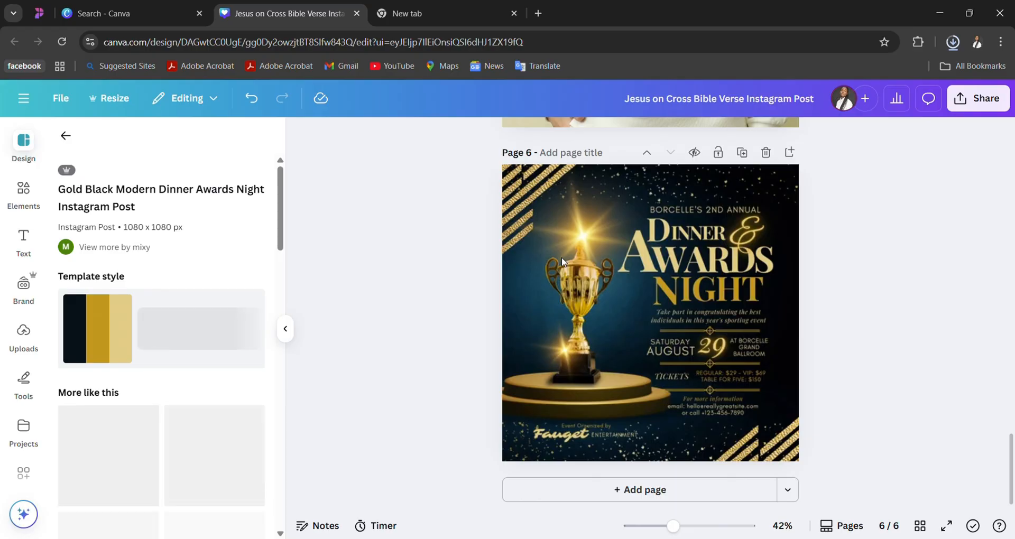
{"action": "left_click", "coordinate": [193, 325]}
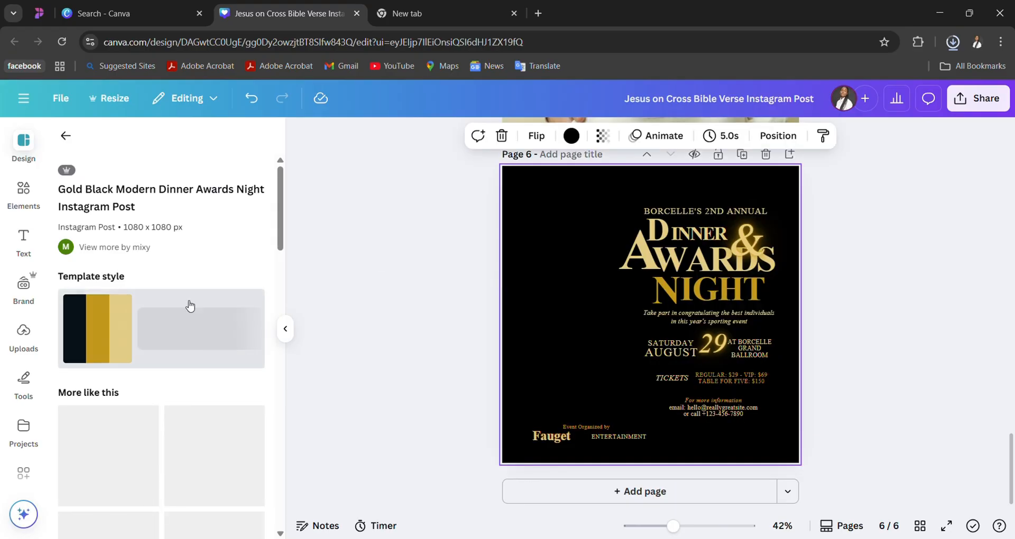
- Browse the designs similar to the Dinner Awards Night template through to the end, and return to the main template list
{"action": "scroll", "coordinate": [154, 398], "scroll_direction": "down", "scroll_amount": 3}
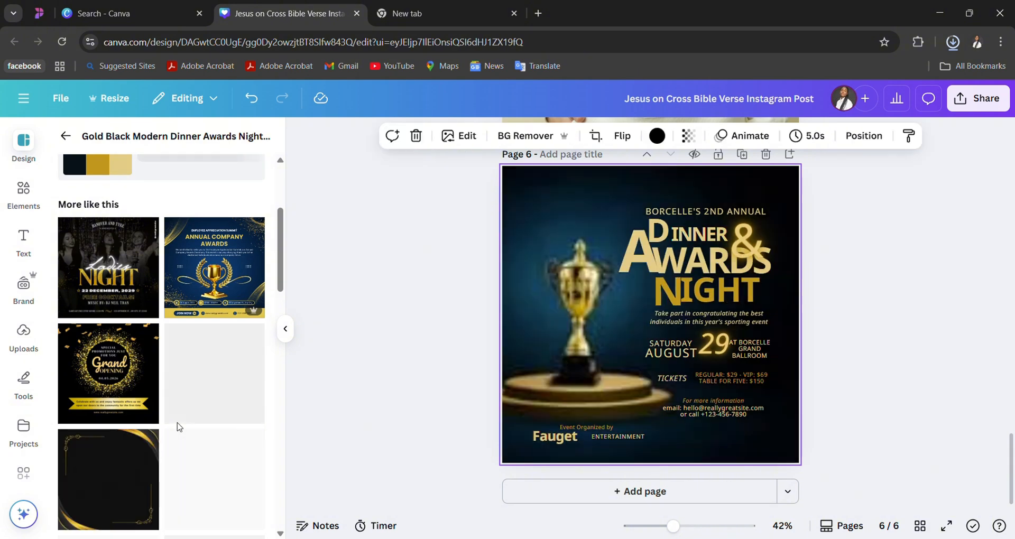
{"action": "scroll", "coordinate": [178, 426], "scroll_direction": "down", "scroll_amount": 5}
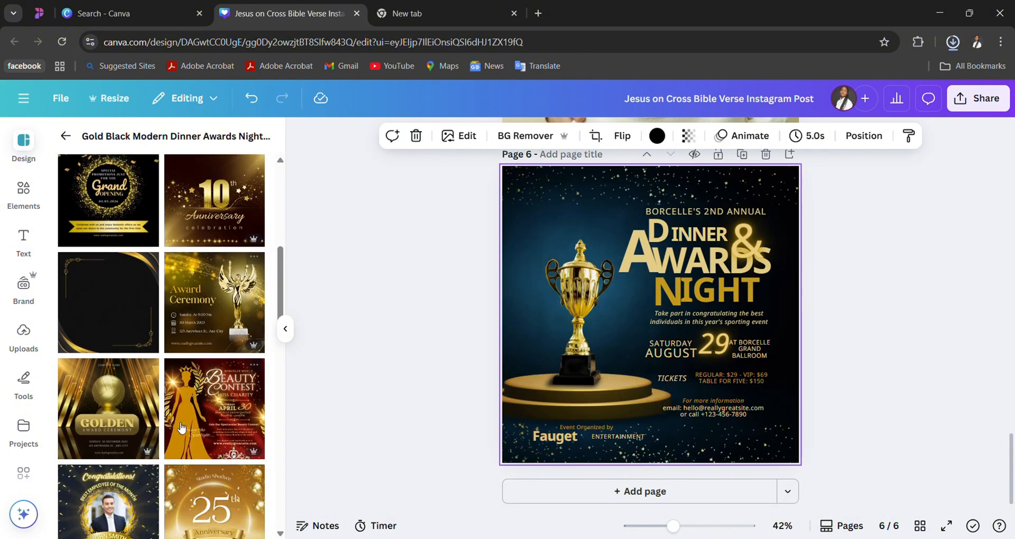
{"action": "scroll", "coordinate": [180, 427], "scroll_direction": "down", "scroll_amount": 5}
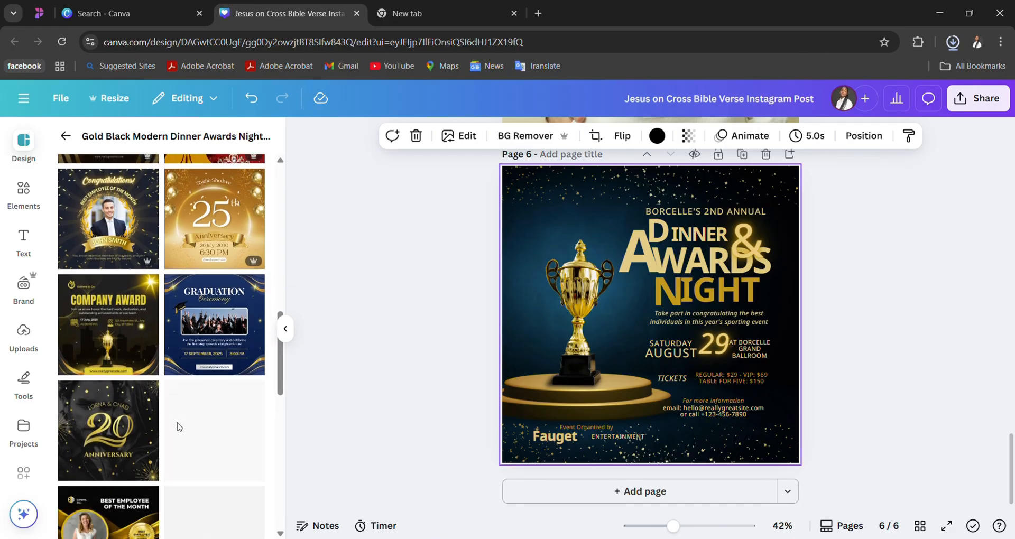
{"action": "scroll", "coordinate": [174, 396], "scroll_direction": "down", "scroll_amount": 3}
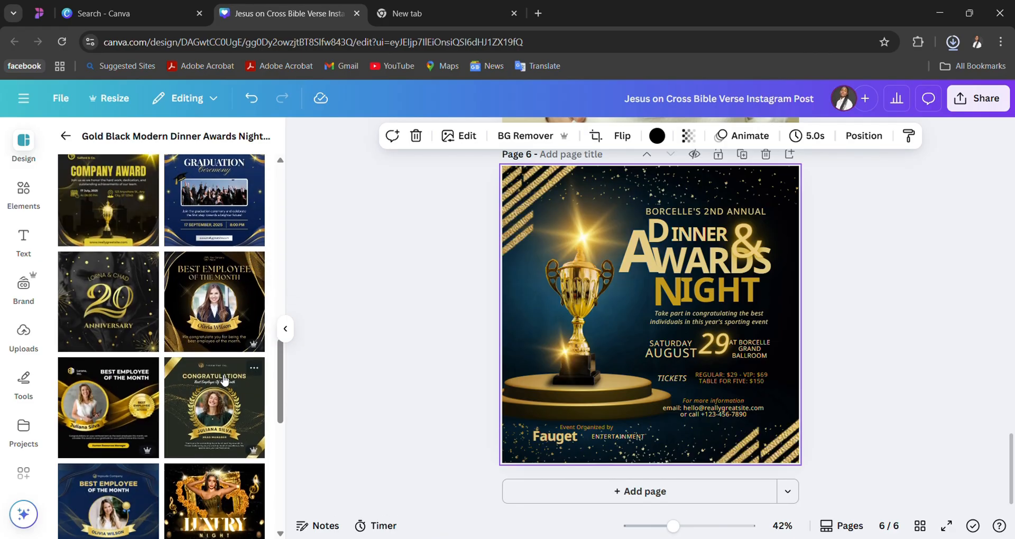
{"action": "scroll", "coordinate": [225, 380], "scroll_direction": "down", "scroll_amount": 5}
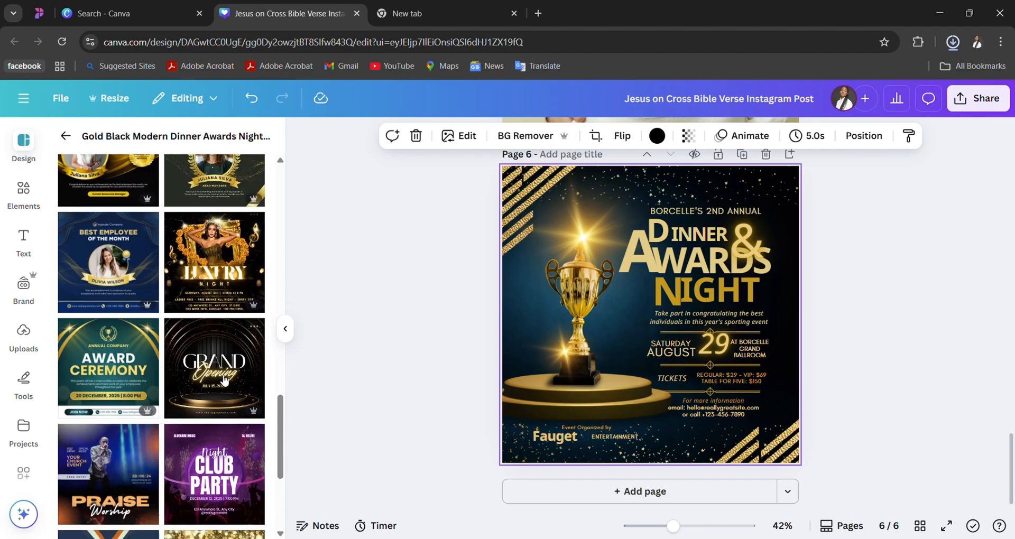
{"action": "scroll", "coordinate": [224, 379], "scroll_direction": "down", "scroll_amount": 5}
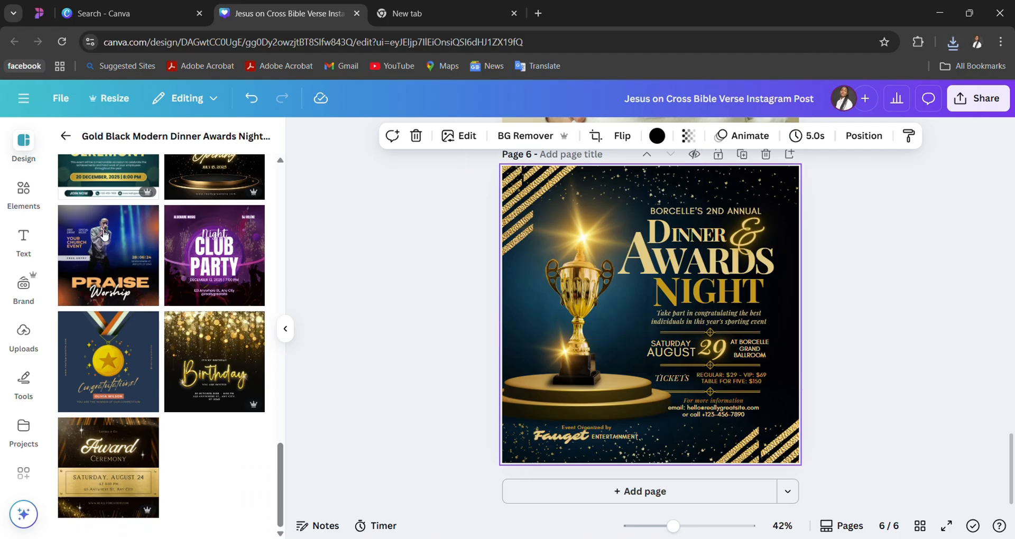
{"action": "left_click", "coordinate": [65, 135]}
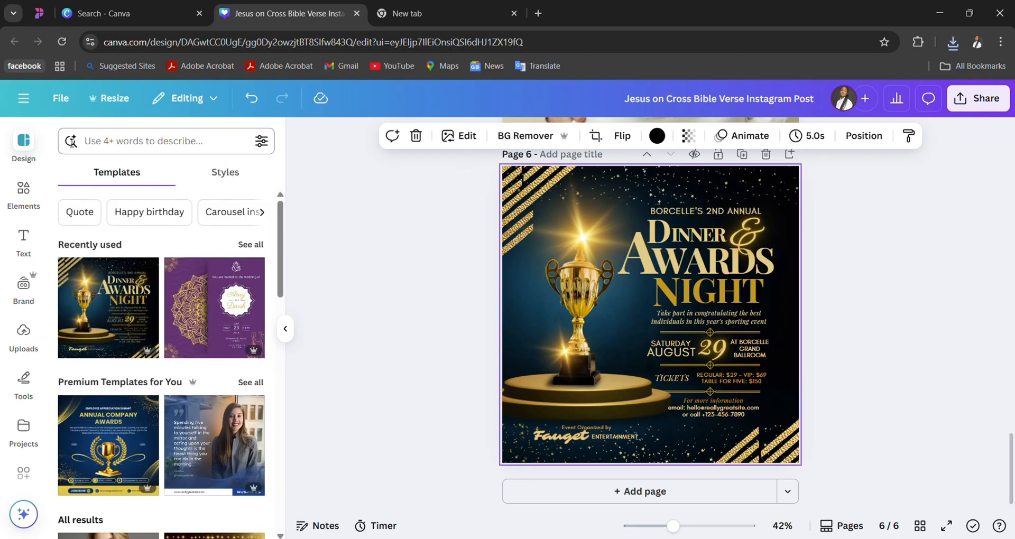
- Search the design templates for "BOOK MOCK UP" and apply the white World Book Day template to page 6
{"action": "left_click", "coordinate": [109, 138]}
{"action": "type", "text": "BOOK"}
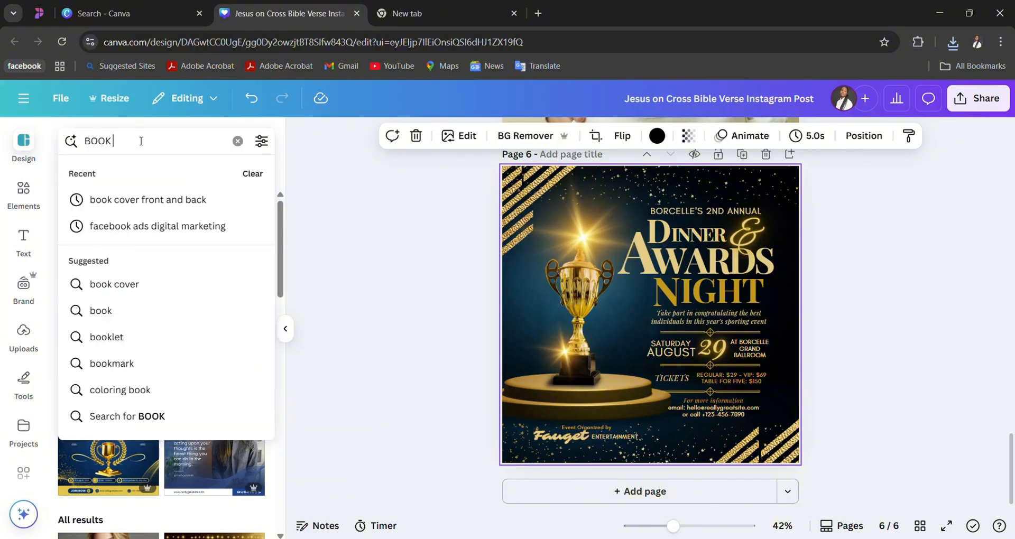
{"action": "type", "text": " CO"}
{"action": "key", "text": "BackSpace"}
{"action": "key", "text": "BackSpace"}
{"action": "key", "text": "BackSpace"}
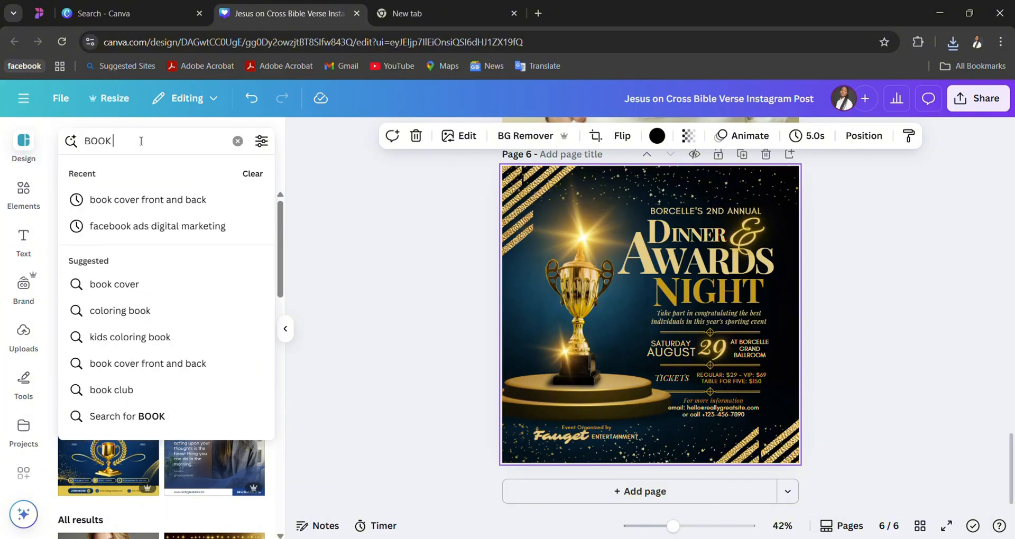
{"action": "type", "text": "MOCK U"}
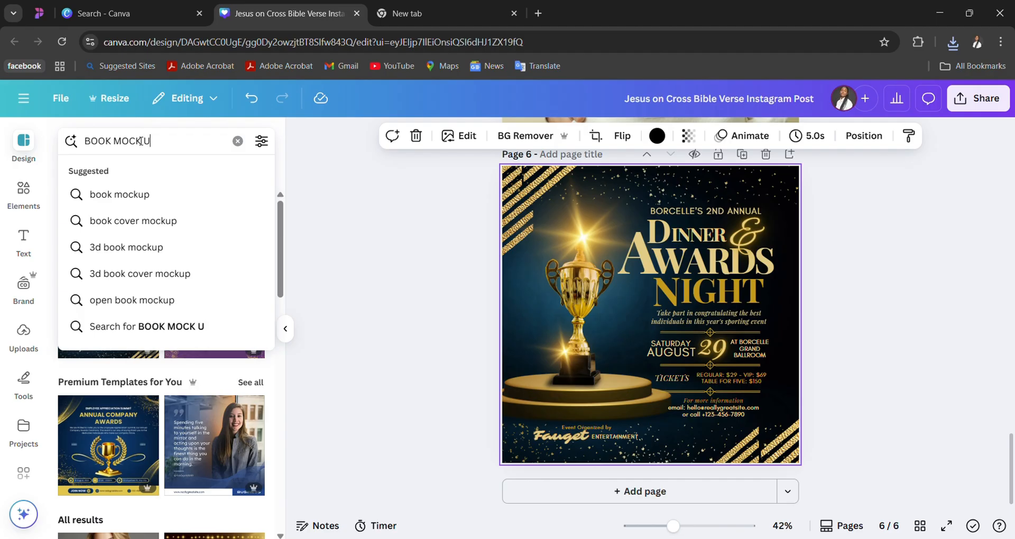
{"action": "type", "text": "P"}
{"action": "key", "text": "Return"}
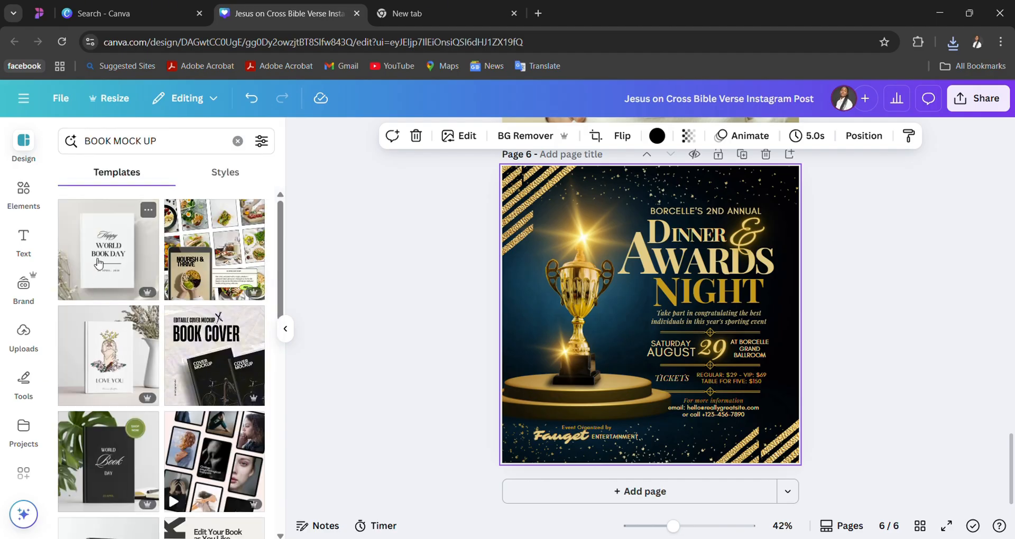
{"action": "left_click", "coordinate": [99, 263]}
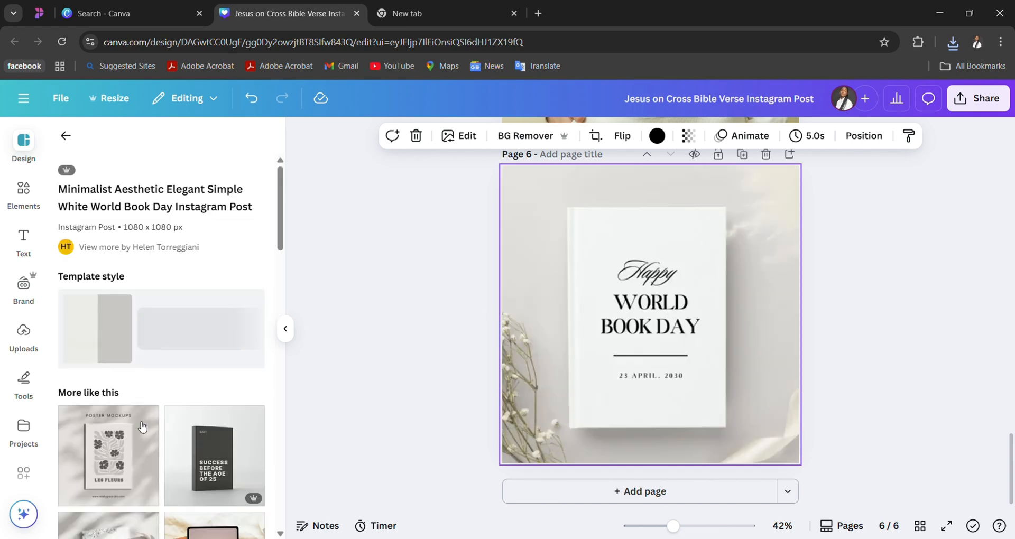
- Replace page 6 with the Black and White Minimalist Tablet Mockup template and look through its similar designs
{"action": "scroll", "coordinate": [211, 449], "scroll_direction": "down", "scroll_amount": 2}
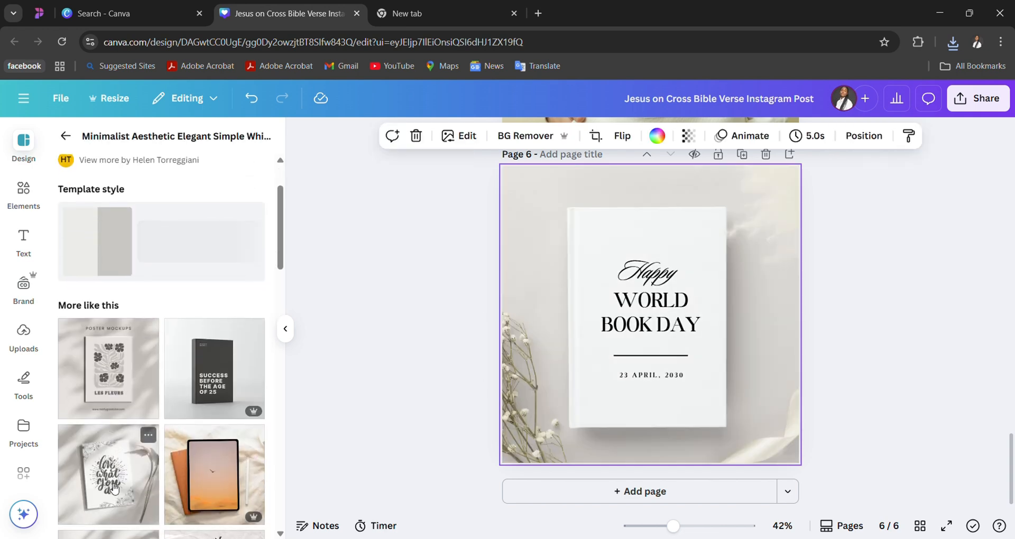
{"action": "left_click", "coordinate": [217, 480]}
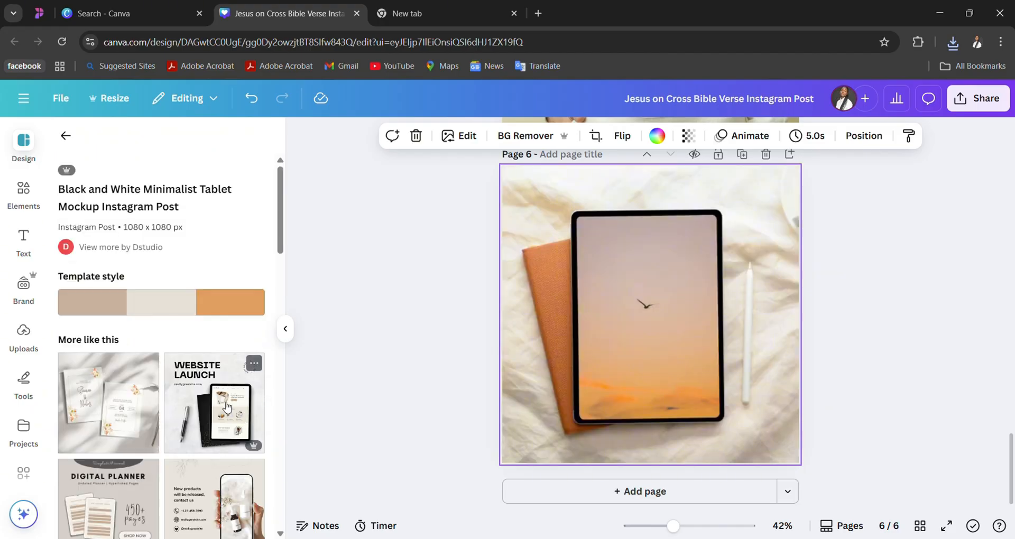
{"action": "scroll", "coordinate": [226, 407], "scroll_direction": "down", "scroll_amount": 5}
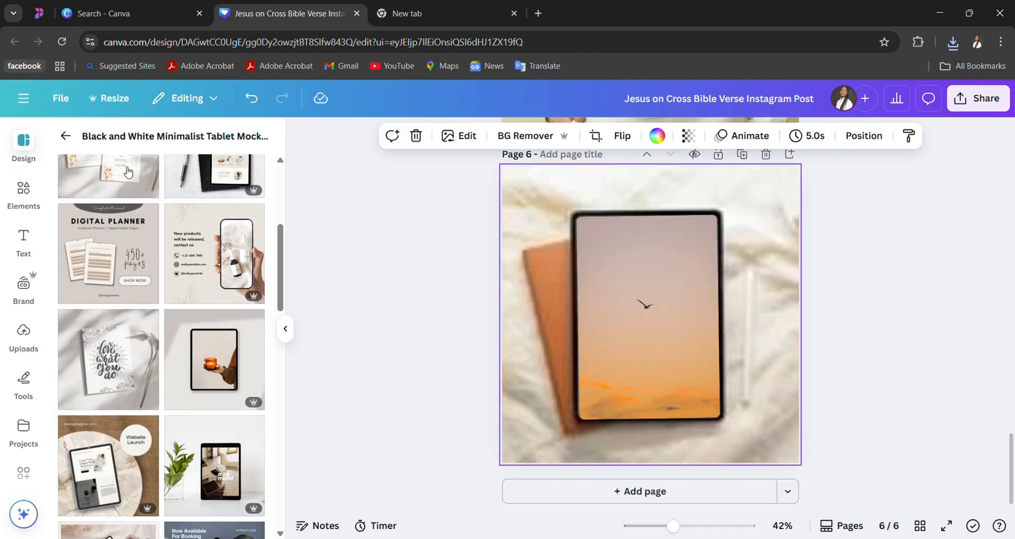
- Search the design templates for "BOOK MOCK UP" again and replace page 6 with the Black Green Simple Minimalist Aesthetic World Book Day Mockup template
{"action": "left_click", "coordinate": [66, 136]}
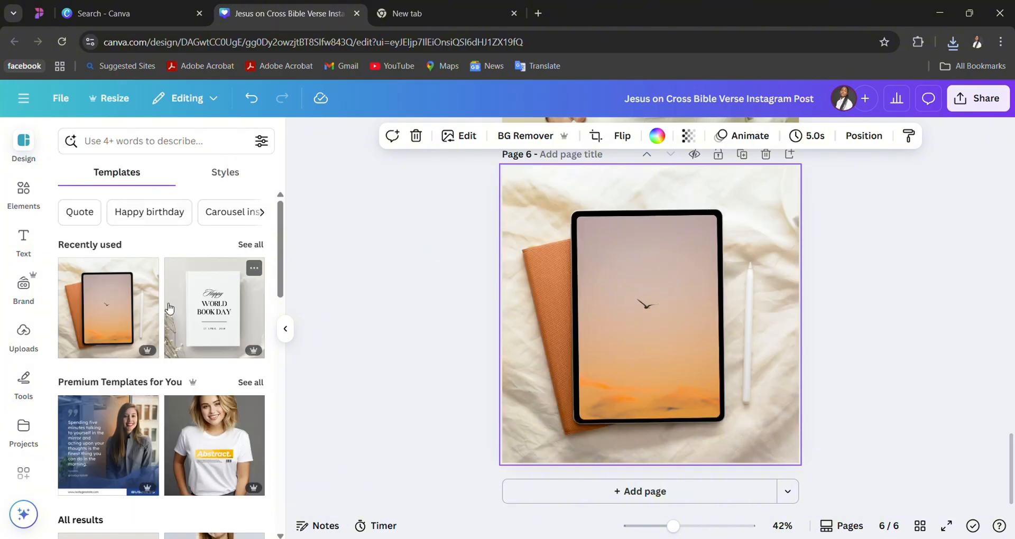
{"action": "scroll", "coordinate": [169, 309], "scroll_direction": "down", "scroll_amount": 3}
{"action": "left_click", "coordinate": [190, 150]}
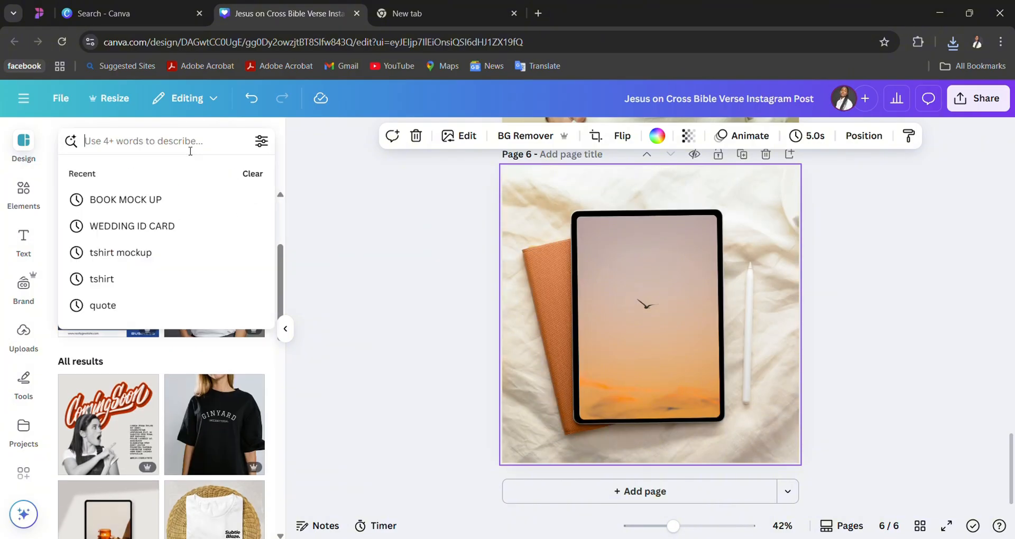
{"action": "type", "text": "BOOK"}
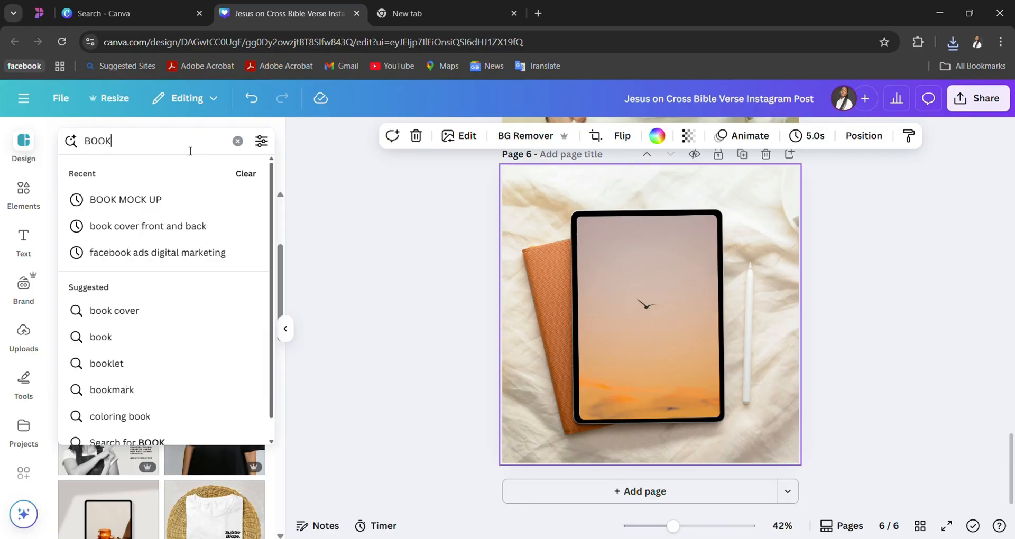
{"action": "left_click", "coordinate": [193, 192]}
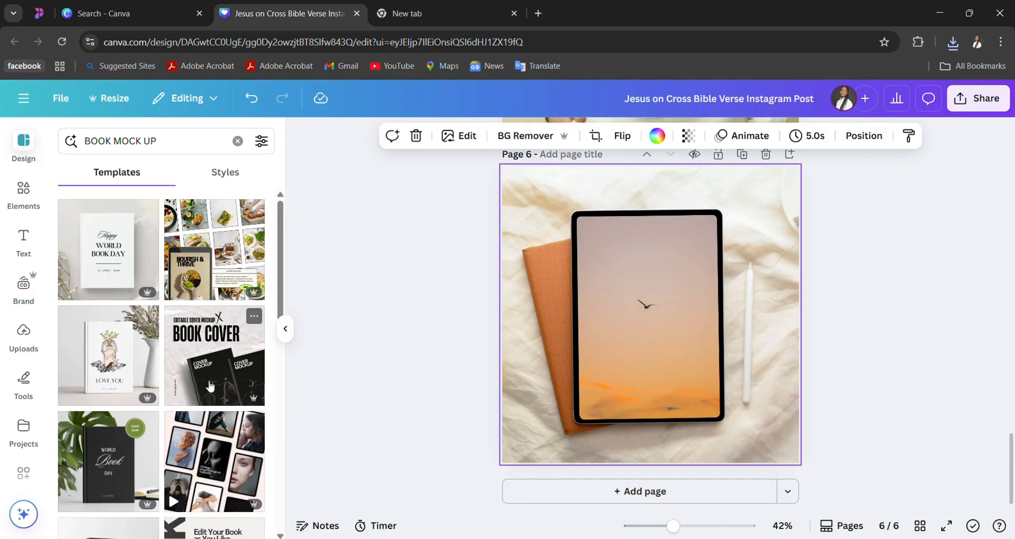
{"action": "scroll", "coordinate": [112, 476], "scroll_direction": "down", "scroll_amount": 3}
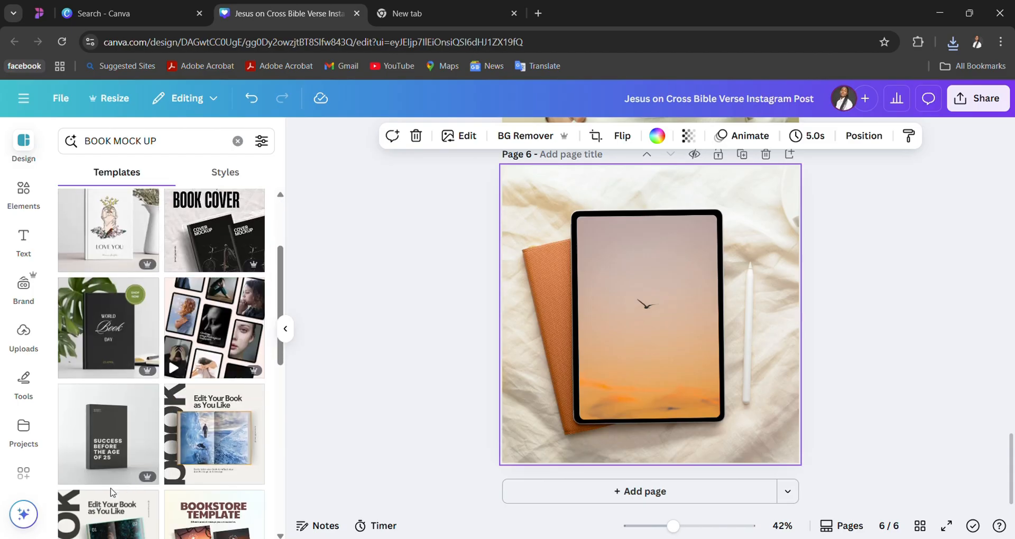
{"action": "left_click", "coordinate": [116, 344]}
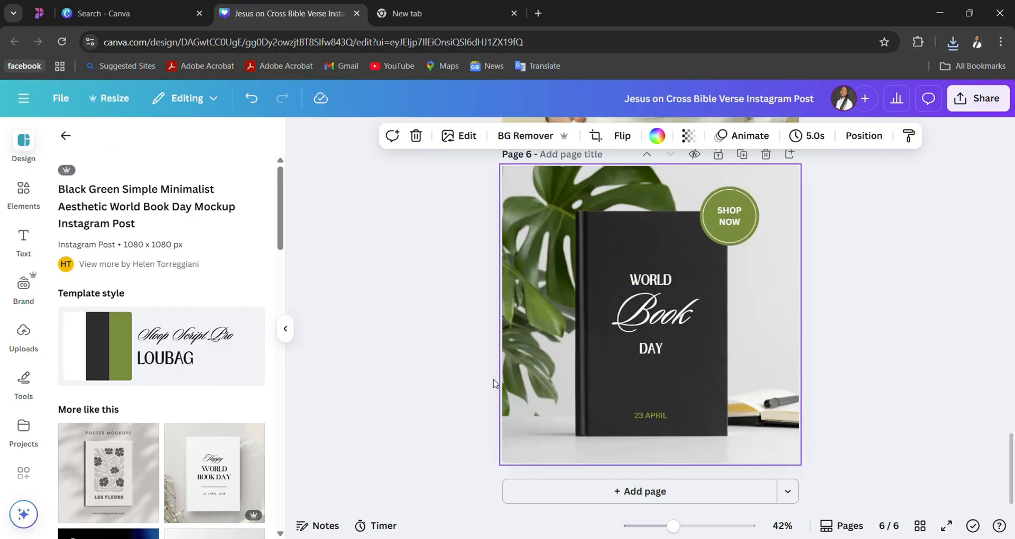
- Look through the designs similar to the black World Book Day mockup and return to the main template list
{"action": "scroll", "coordinate": [152, 423], "scroll_direction": "down", "scroll_amount": 7}
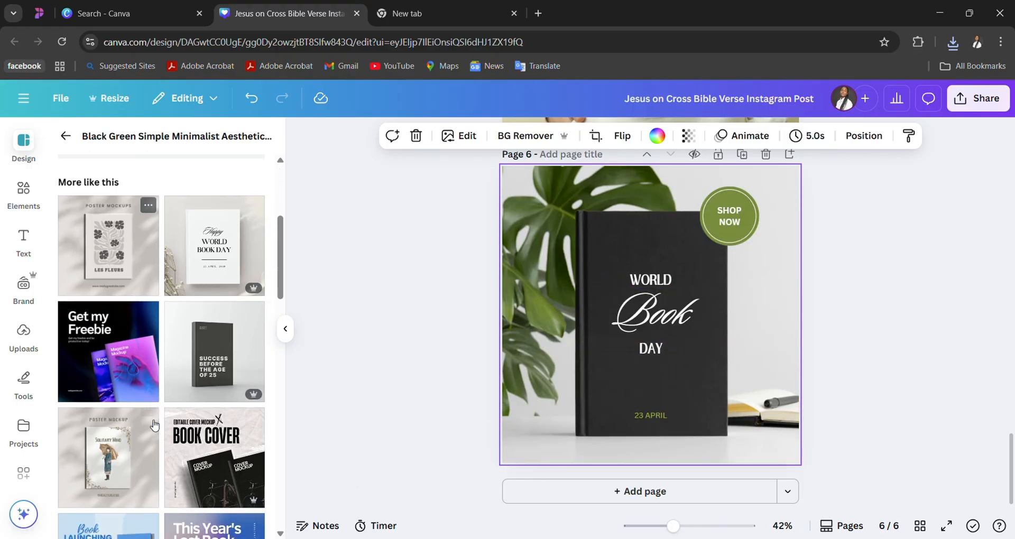
{"action": "scroll", "coordinate": [154, 423], "scroll_direction": "down", "scroll_amount": 3}
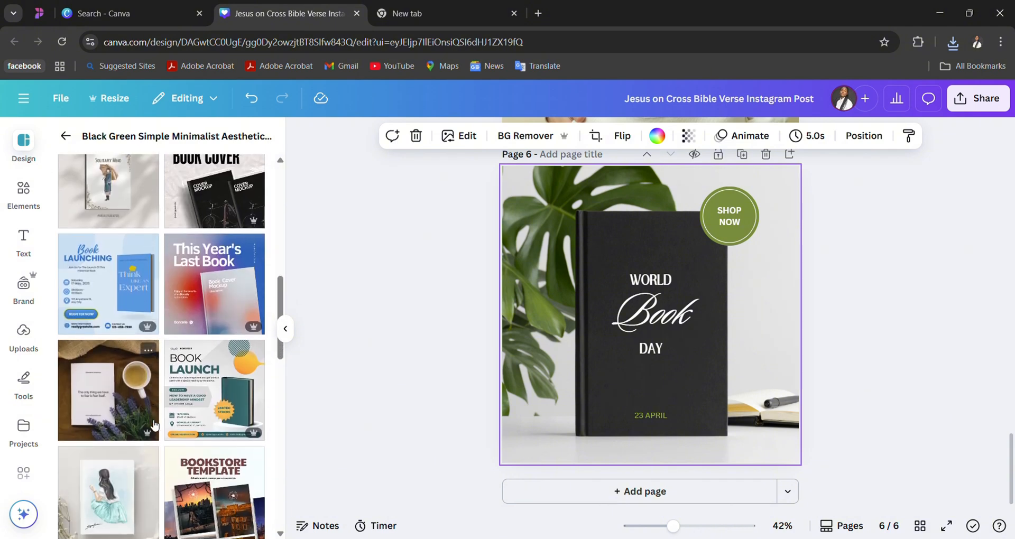
{"action": "scroll", "coordinate": [194, 448], "scroll_direction": "down", "scroll_amount": 4}
{"action": "scroll", "coordinate": [194, 449], "scroll_direction": "down", "scroll_amount": 1}
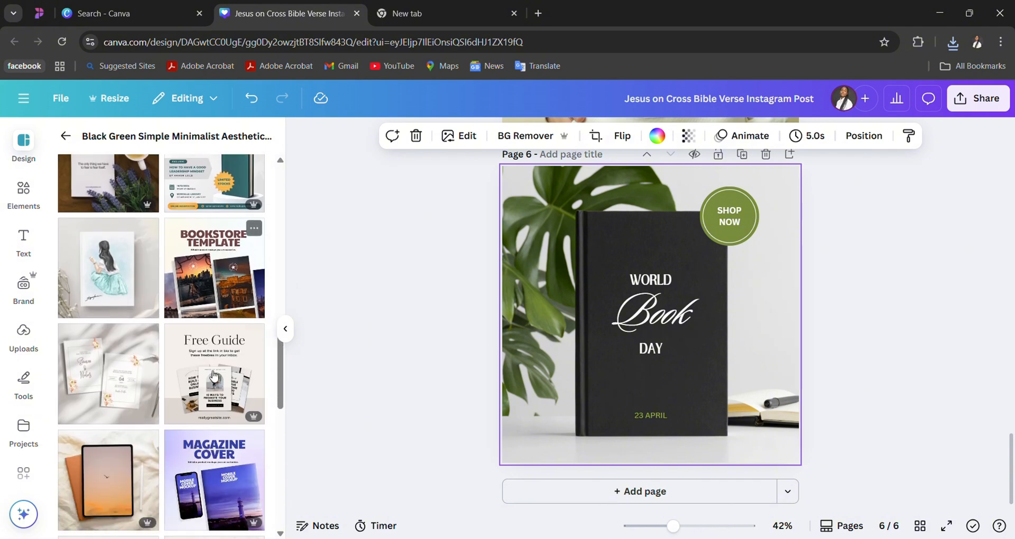
{"action": "scroll", "coordinate": [191, 438], "scroll_direction": "down", "scroll_amount": 4}
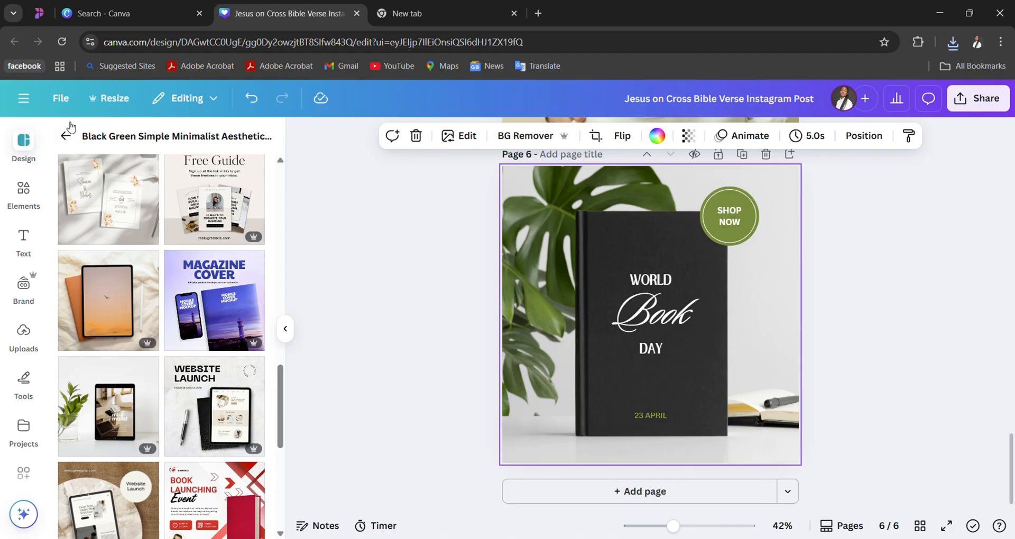
{"action": "left_click", "coordinate": [66, 136]}
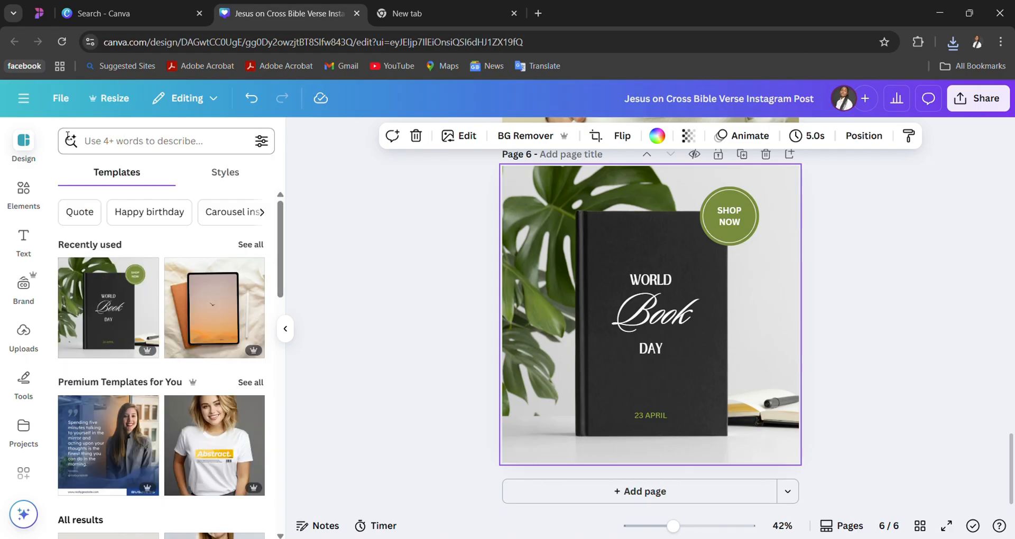
- Search the design templates for "BOOK DESIGN" and look through the results
{"action": "left_click", "coordinate": [149, 149]}
{"action": "type", "text": "BOOK DESIGN"}
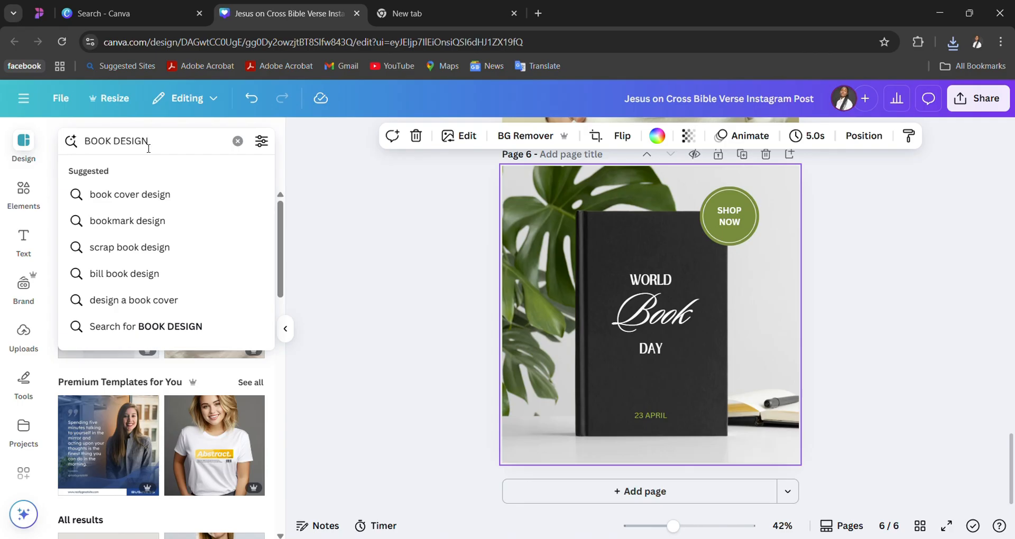
{"action": "key", "text": "Return"}
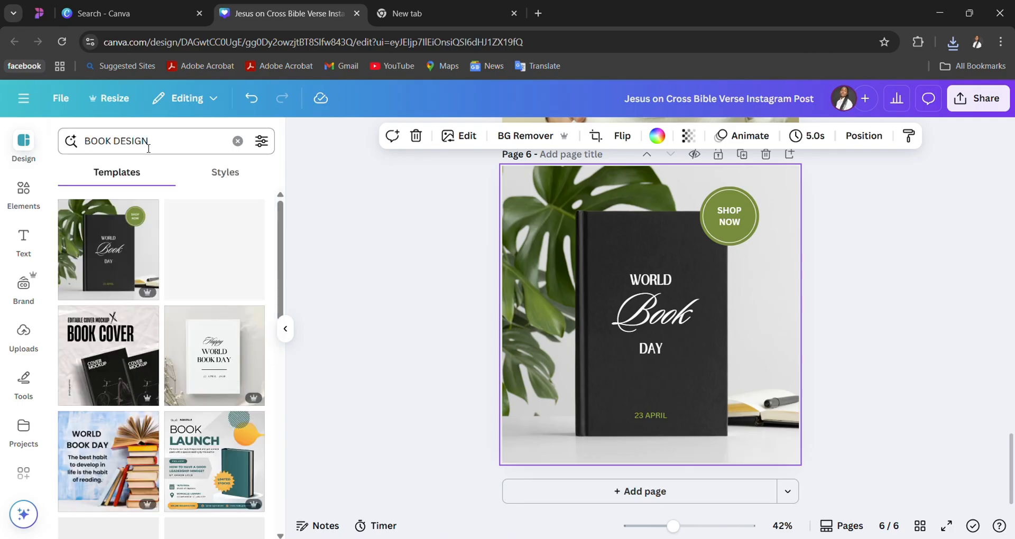
{"action": "scroll", "coordinate": [175, 314], "scroll_direction": "down", "scroll_amount": 10}
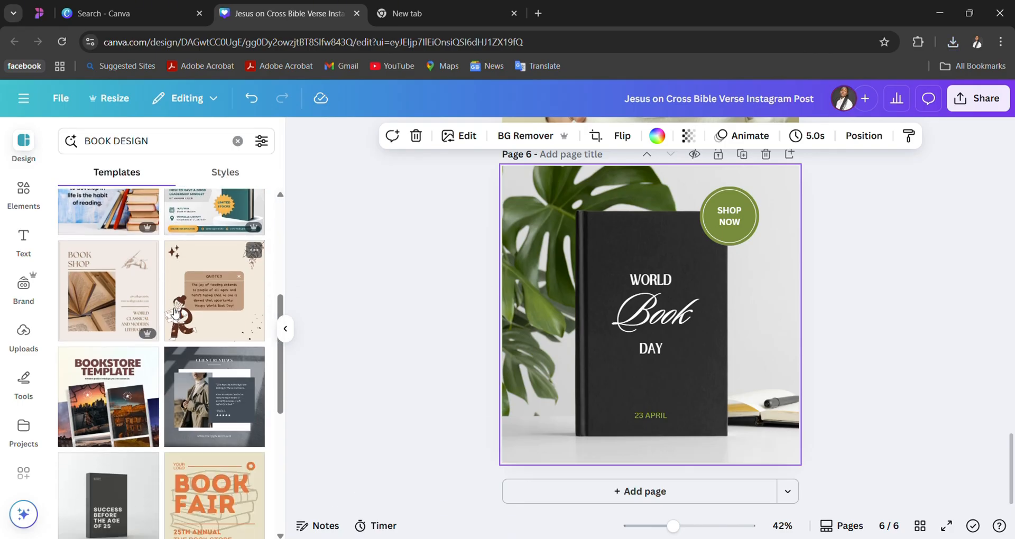
{"action": "scroll", "coordinate": [175, 314], "scroll_direction": "down", "scroll_amount": 3}
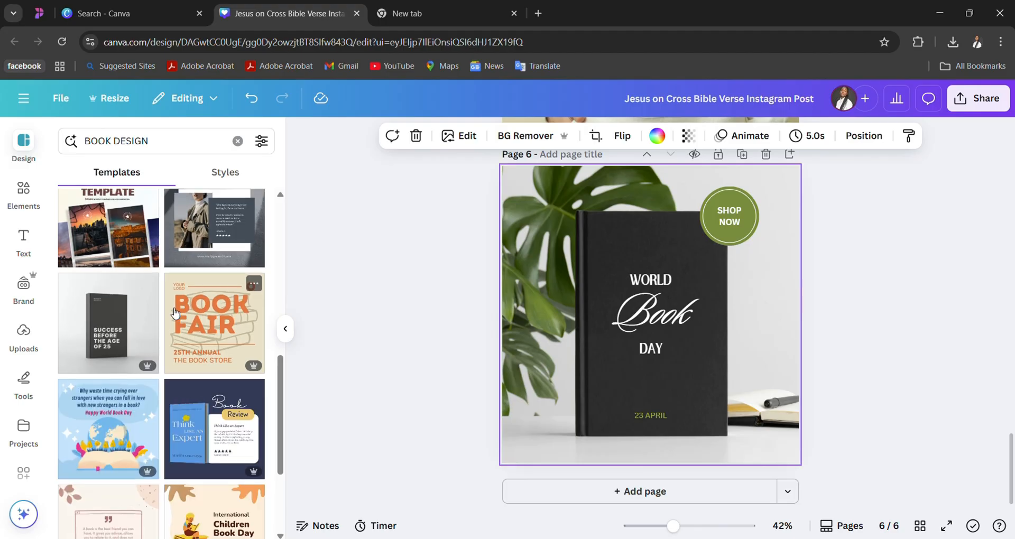
{"action": "scroll", "coordinate": [175, 313], "scroll_direction": "down", "scroll_amount": 10}
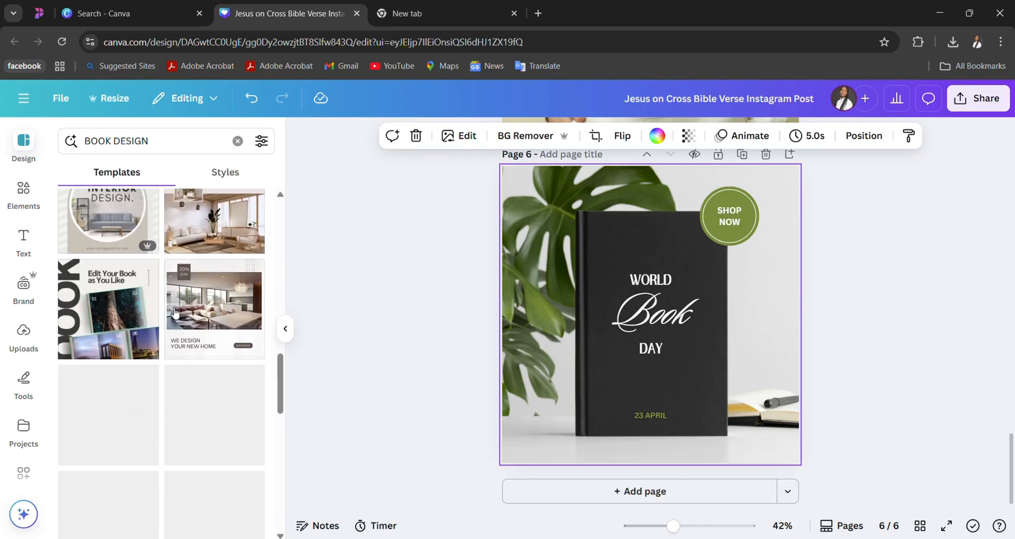
{"action": "scroll", "coordinate": [175, 314], "scroll_direction": "down", "scroll_amount": 1}
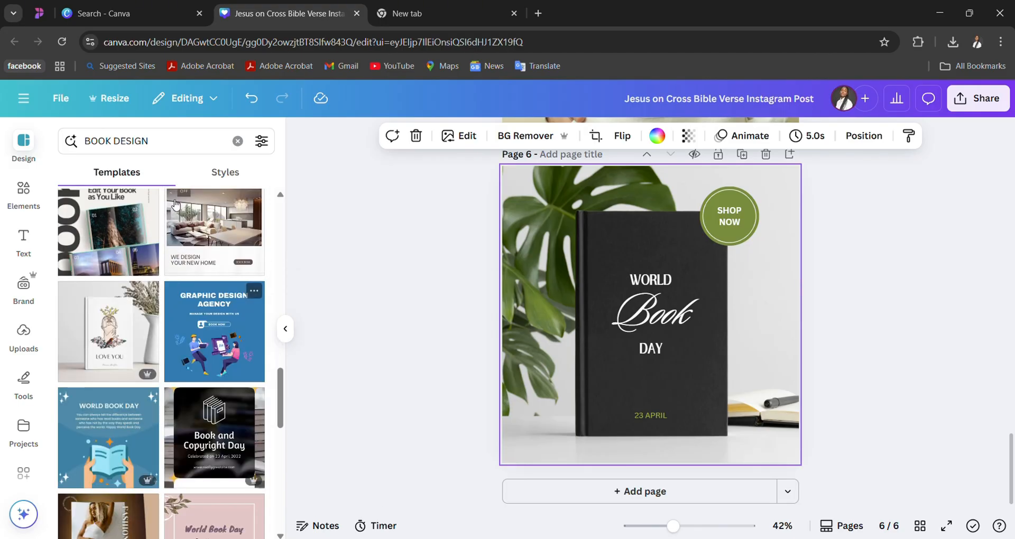
- Search the design templates for "CHURCH FLYER" and apply the Purple Vibrant Colorful Sunday Service template to page 6
{"action": "left_click_drag", "start_coordinate": [176, 140], "coordinate": [99, 147]}
{"action": "type", "text": "CHURC"}
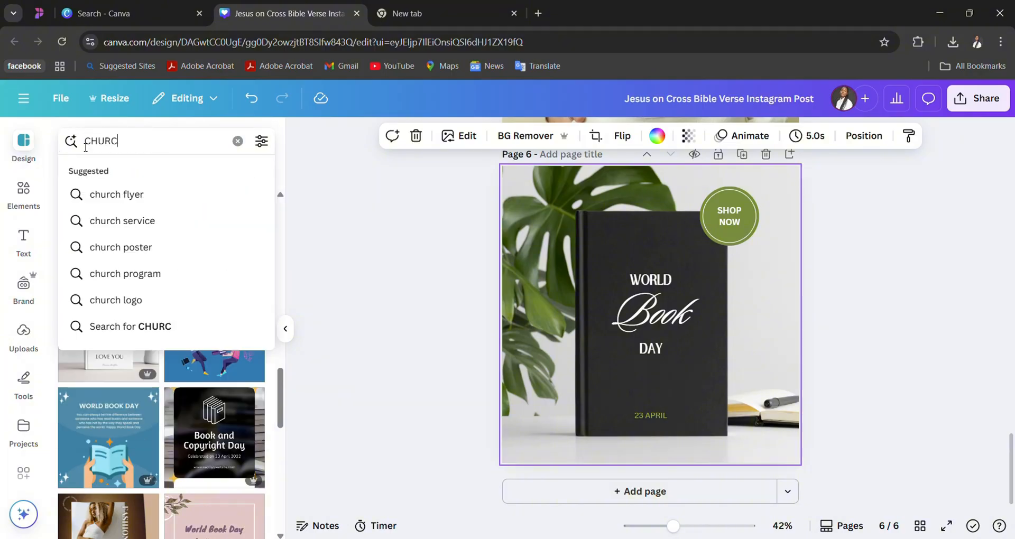
{"action": "type", "text": "H FLYER"}
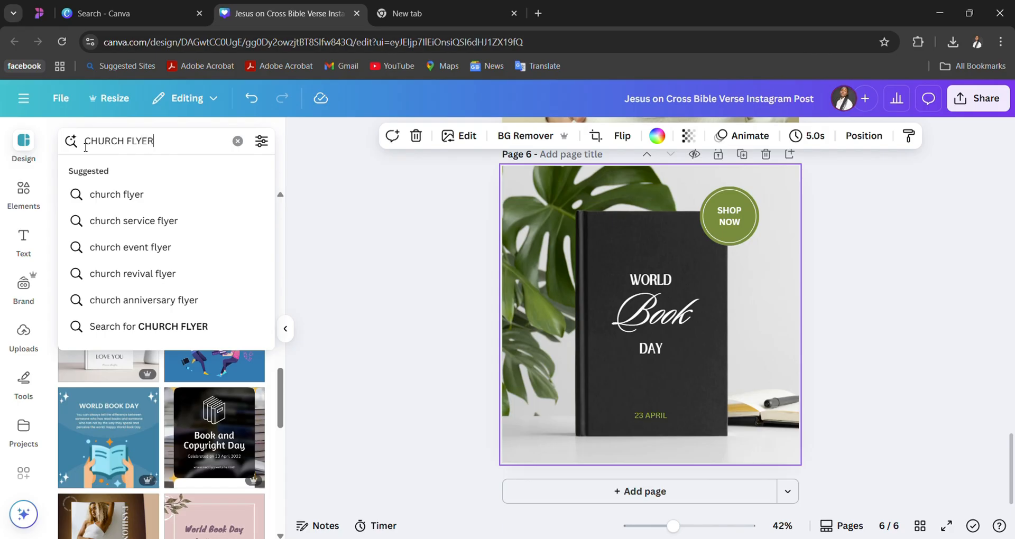
{"action": "key", "text": "Return"}
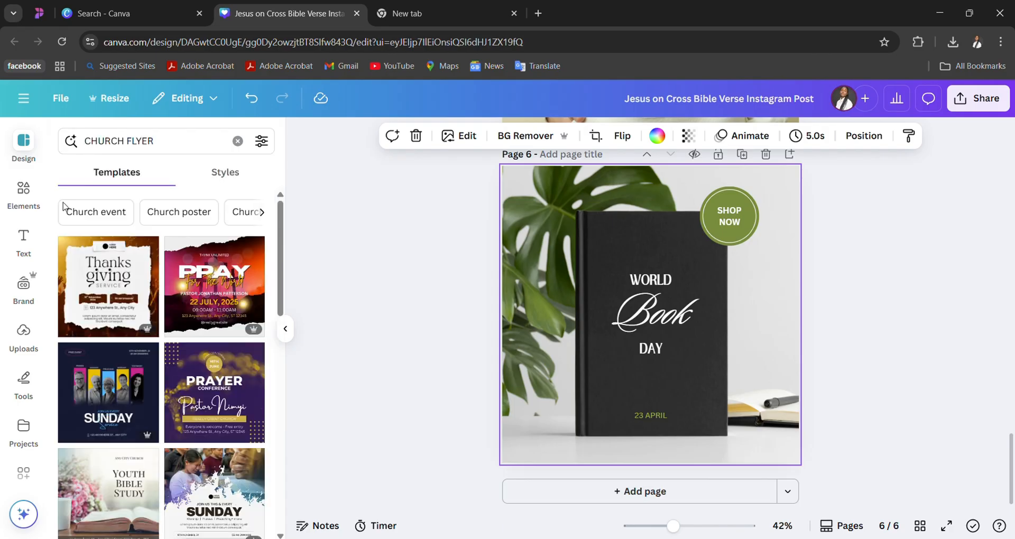
{"action": "scroll", "coordinate": [117, 365], "scroll_direction": "down", "scroll_amount": 3}
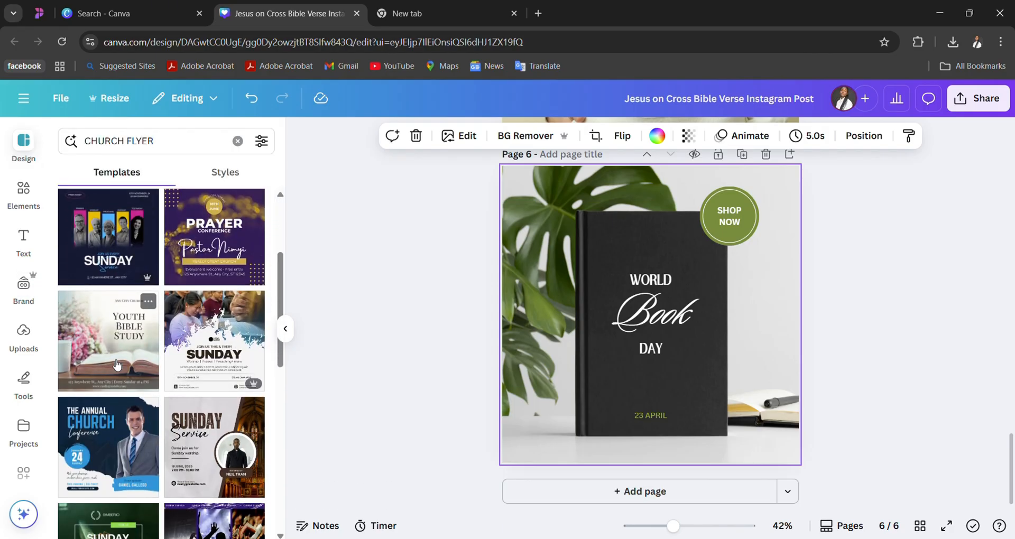
{"action": "left_click", "coordinate": [88, 259]}
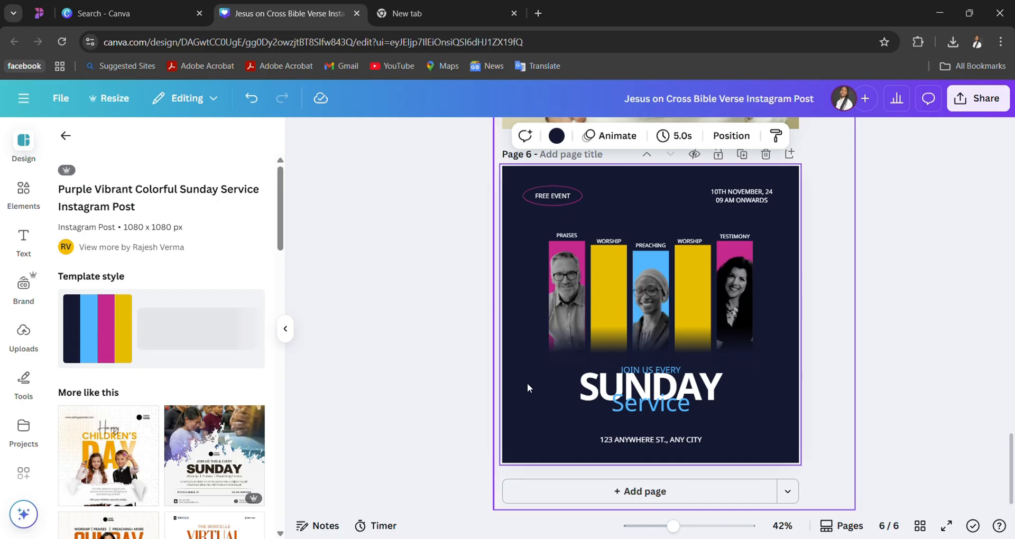
- Apply the Orange and Black Illustrated Sunday Service template to page 6, and replace it with the Yellow and White Illustrated Happy Children's Day Greeting template
{"action": "scroll", "coordinate": [148, 478], "scroll_direction": "down", "scroll_amount": 2}
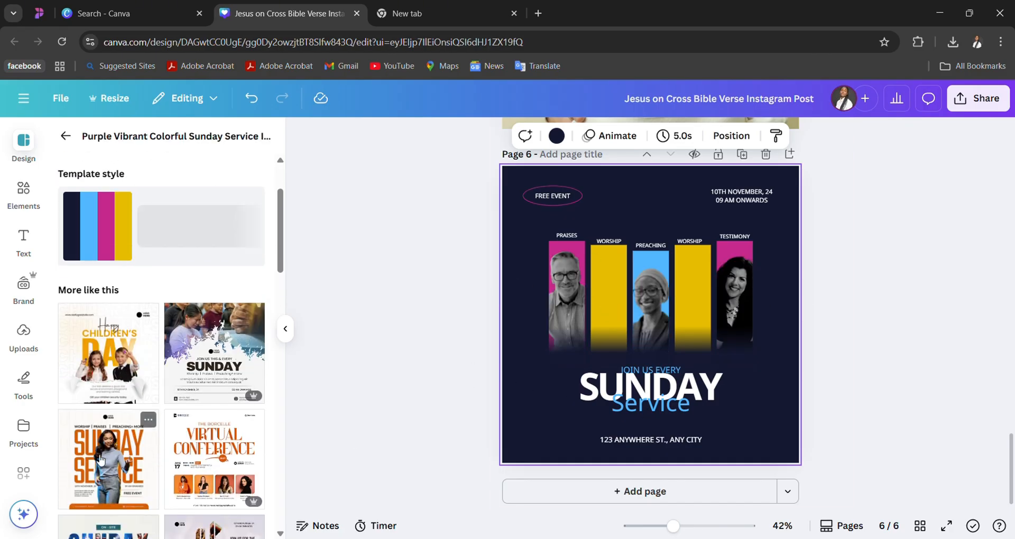
{"action": "left_click", "coordinate": [148, 478]}
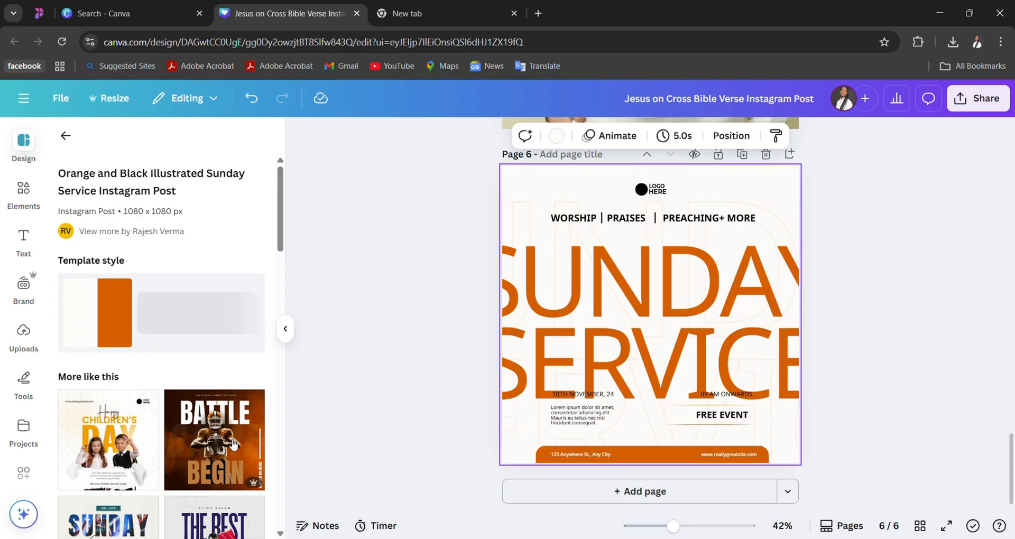
{"action": "left_click", "coordinate": [72, 450]}
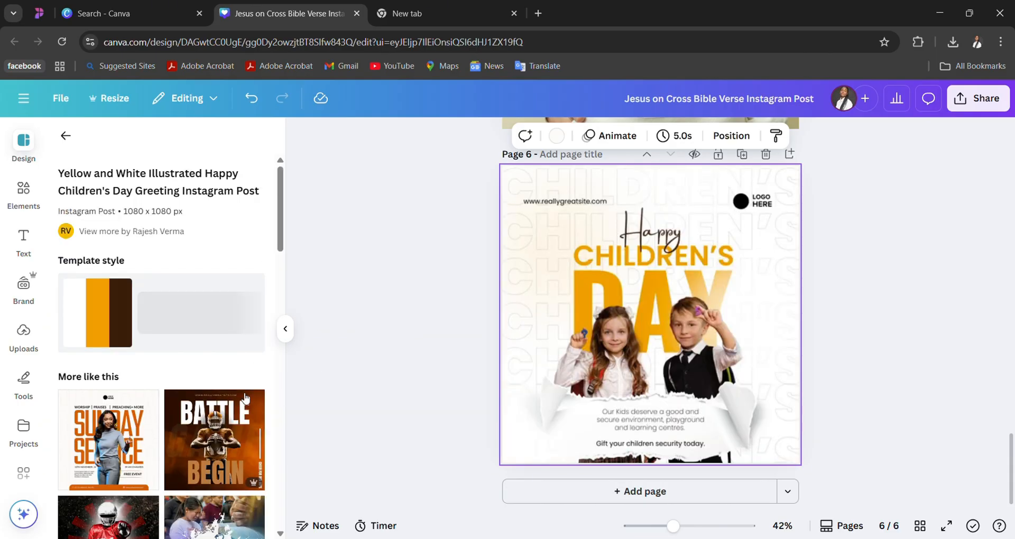
- Replace page 6 with the Modern orange Church Sunday service worship template from the similar designs
{"action": "scroll", "coordinate": [240, 397], "scroll_direction": "down", "scroll_amount": 1}
{"action": "scroll", "coordinate": [241, 397], "scroll_direction": "down", "scroll_amount": 1}
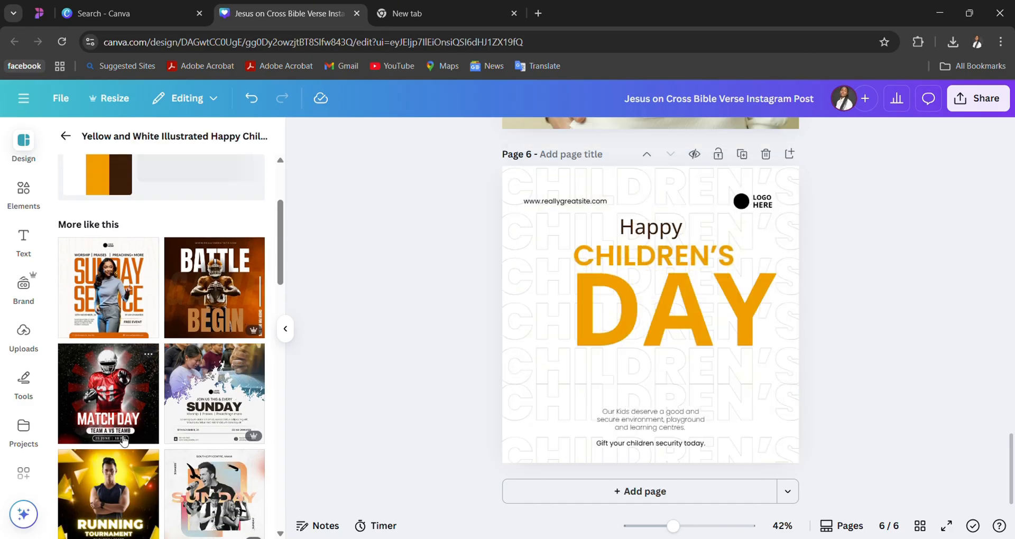
{"action": "scroll", "coordinate": [124, 441], "scroll_direction": "down", "scroll_amount": 2}
{"action": "scroll", "coordinate": [222, 469], "scroll_direction": "down", "scroll_amount": 2}
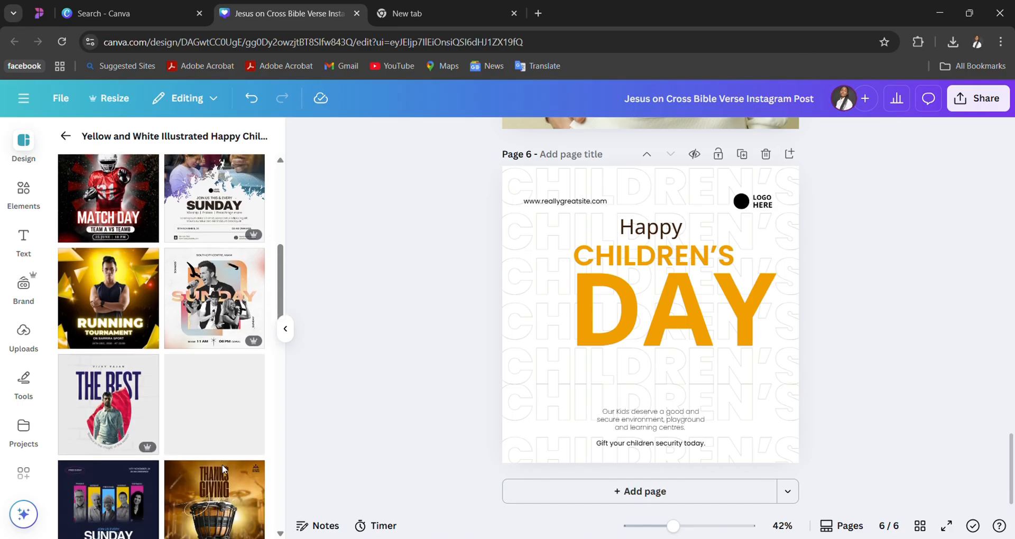
{"action": "left_click", "coordinate": [229, 338]}
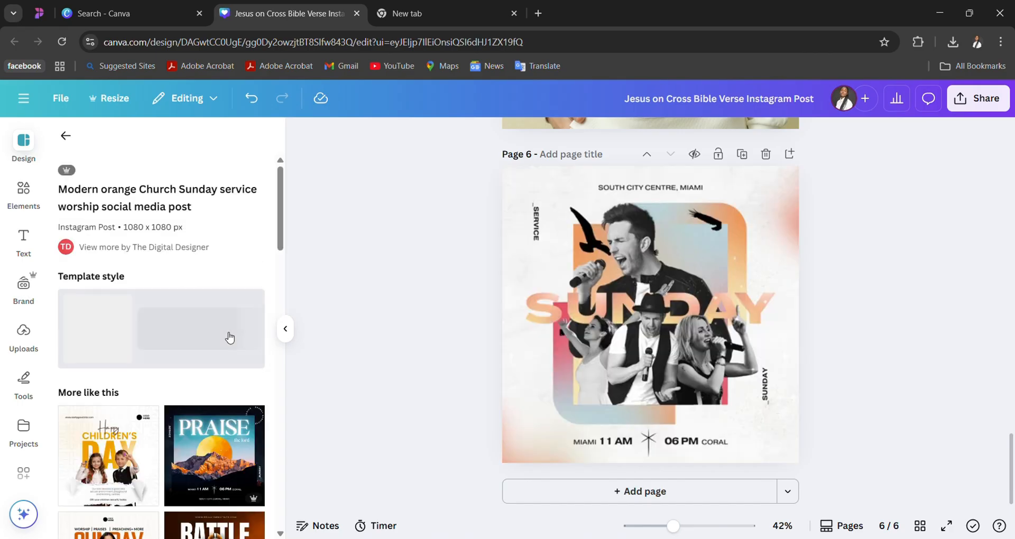
- Replace page 6 with the Blue Greyscale Football Match-up Sports template from the designs similar to the Sunday worship post
{"action": "scroll", "coordinate": [204, 389], "scroll_direction": "down", "scroll_amount": 6}
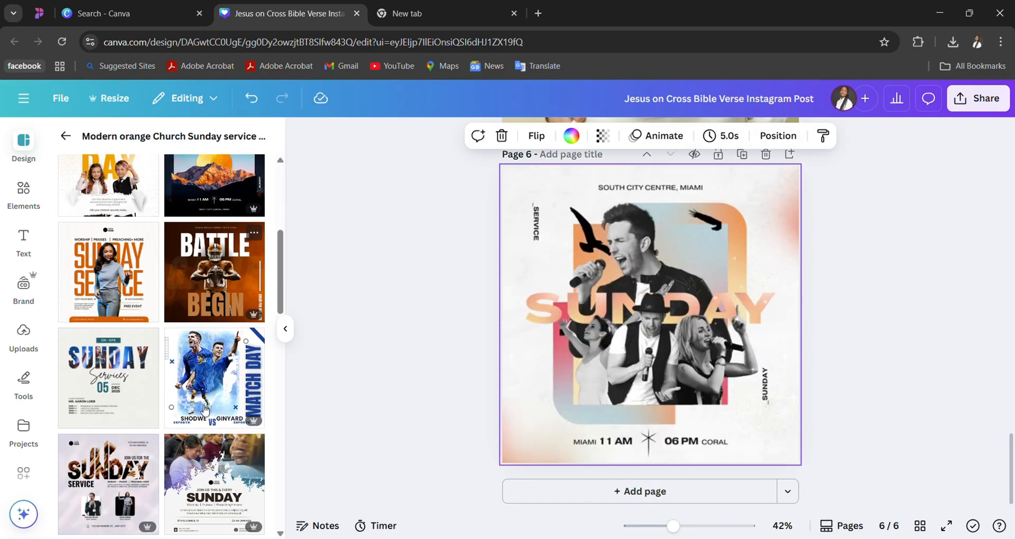
{"action": "scroll", "coordinate": [205, 410], "scroll_direction": "down", "scroll_amount": 1}
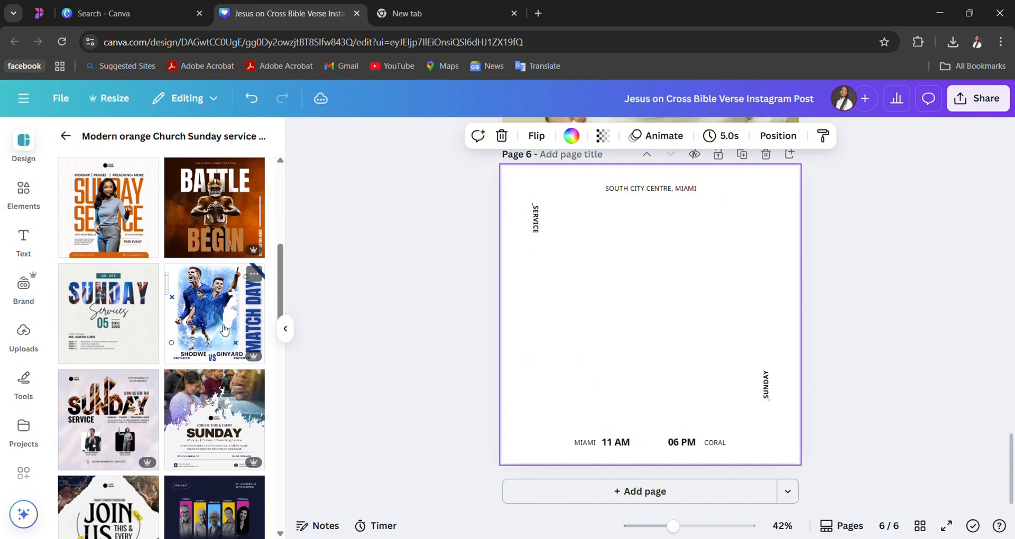
{"action": "left_click", "coordinate": [224, 330]}
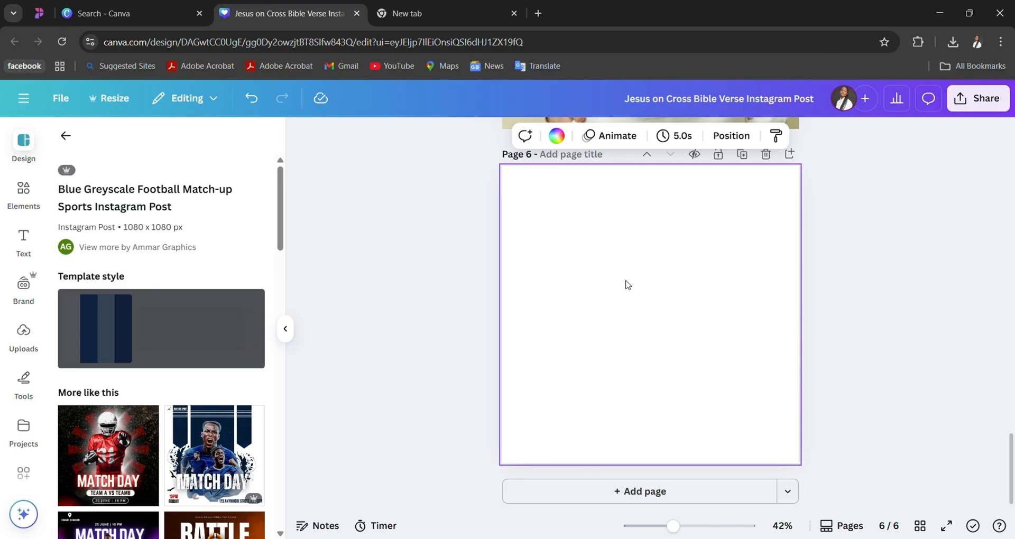
{"action": "scroll", "coordinate": [211, 423], "scroll_direction": "down", "scroll_amount": 3}
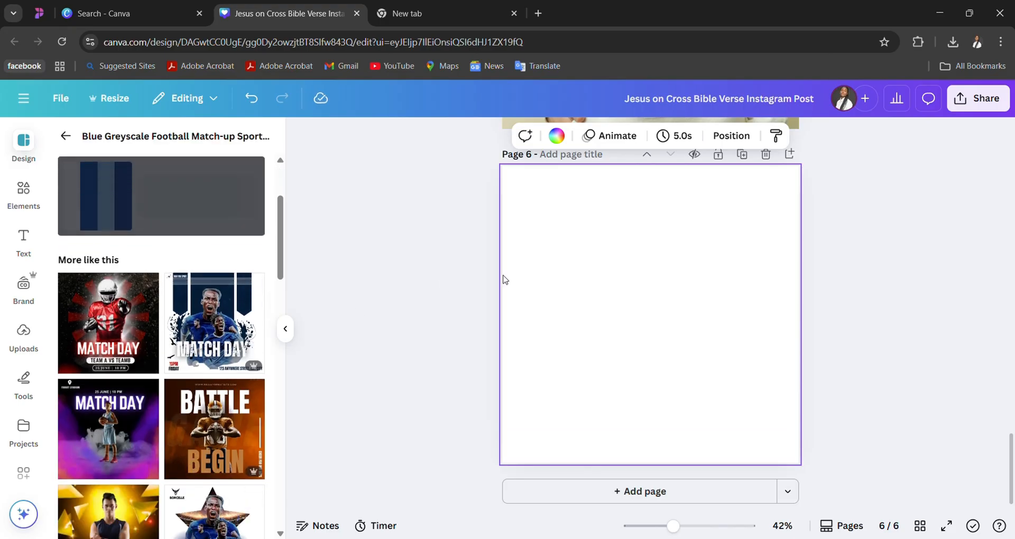
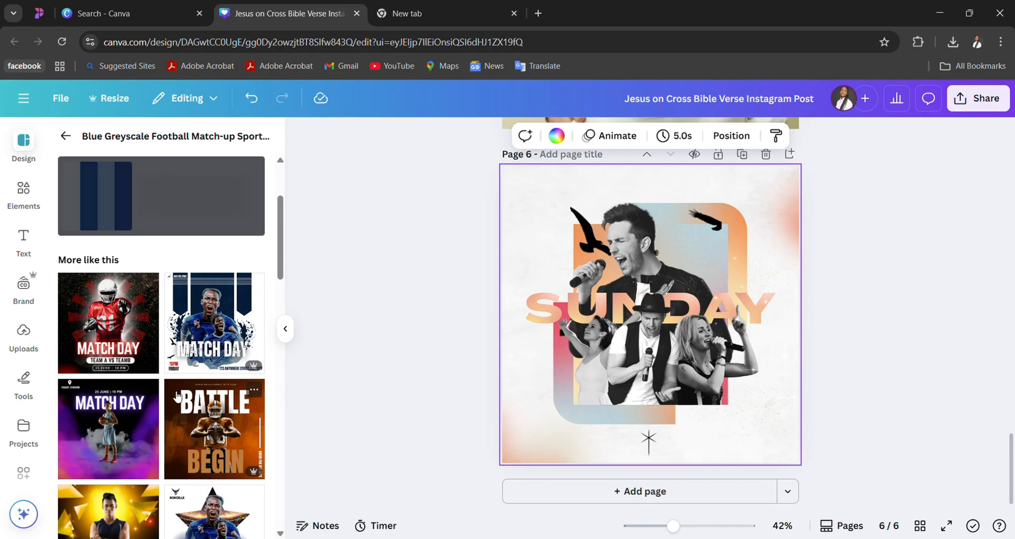
- Replace the Sunday design on page 6 with the Blue Greyscale Football Match-up sports template
{"action": "scroll", "coordinate": [178, 397], "scroll_direction": "down", "scroll_amount": 3}
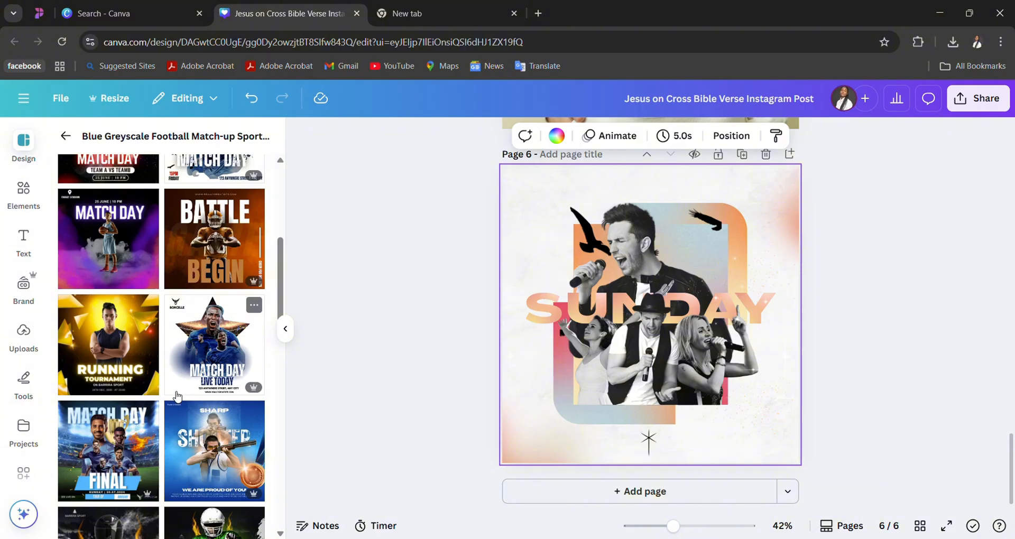
{"action": "left_click", "coordinate": [177, 393]}
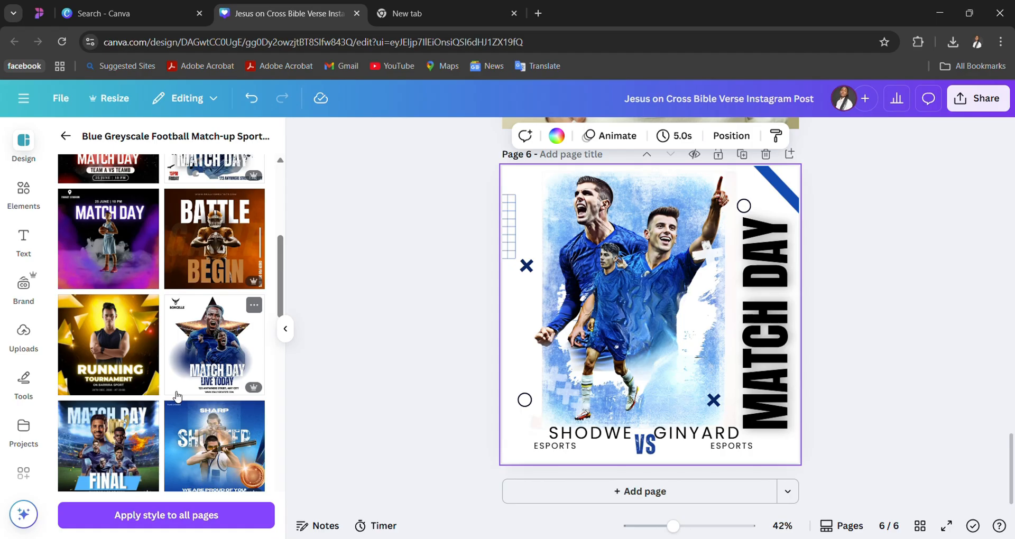